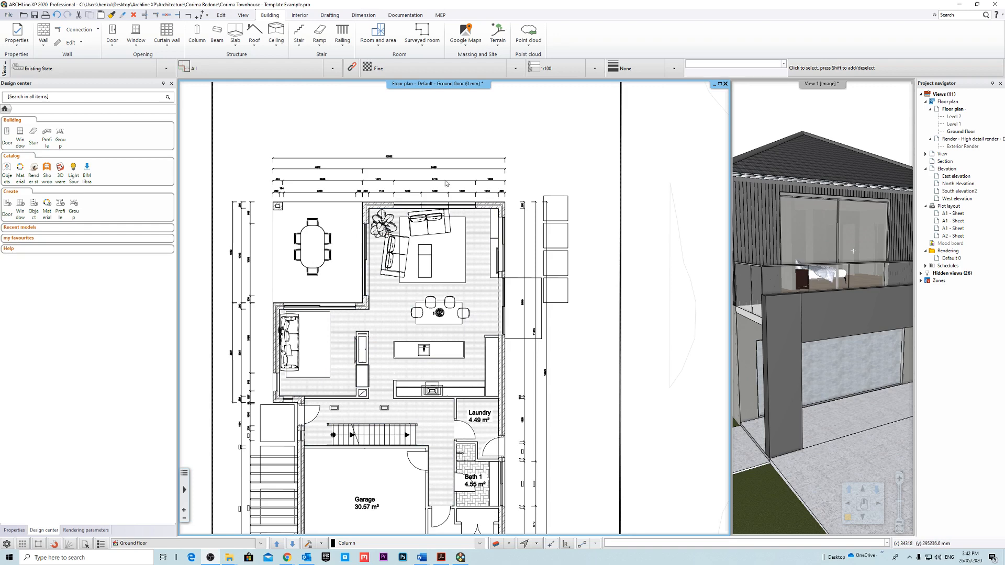
{"action": "scroll", "coordinate": [447, 183], "scroll_direction": "up", "scroll_amount": 4}
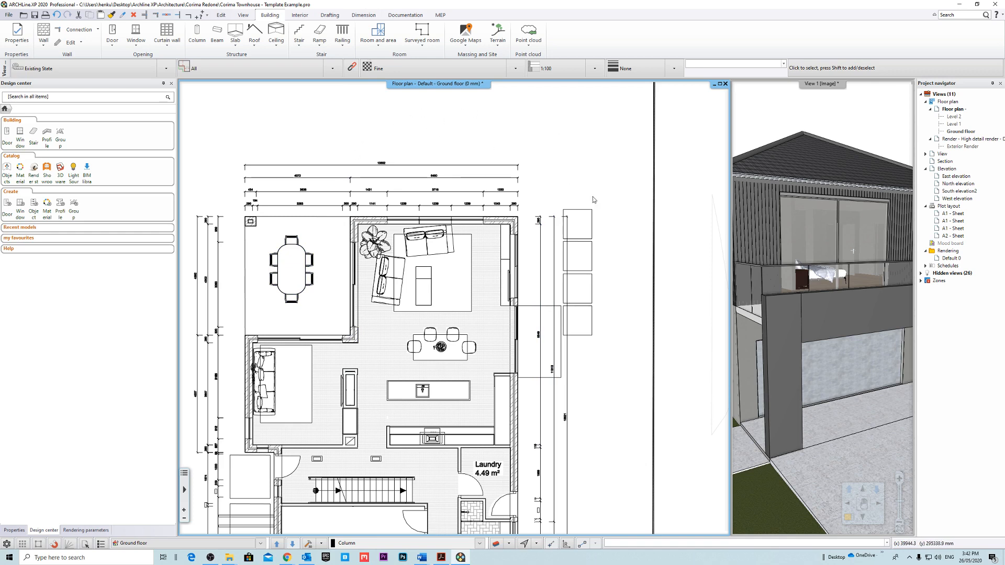
{"action": "middle_click_drag", "start_coordinate": [626, 215], "coordinate": [631, 193]}
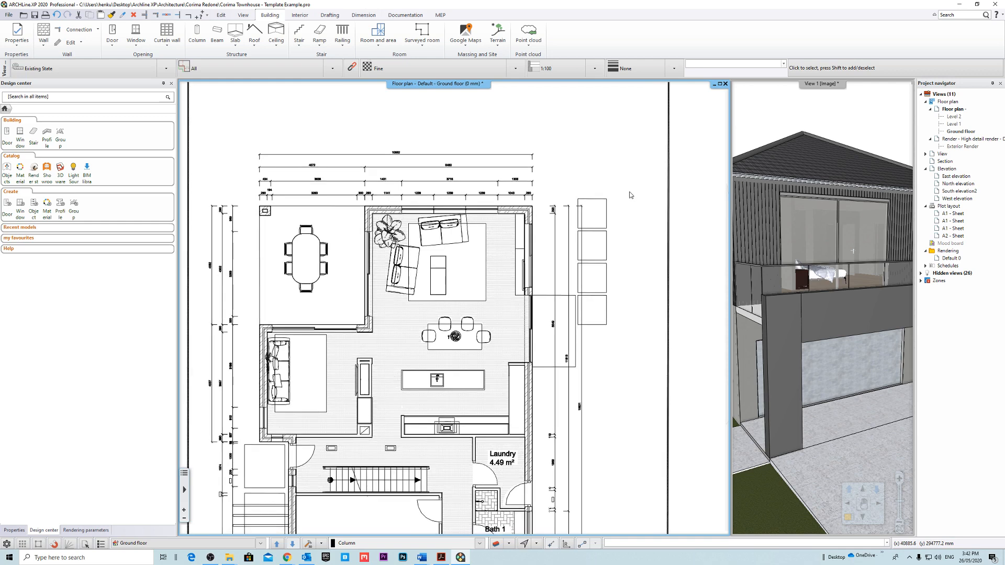
{"action": "middle_click_drag", "start_coordinate": [559, 272], "coordinate": [540, 231]}
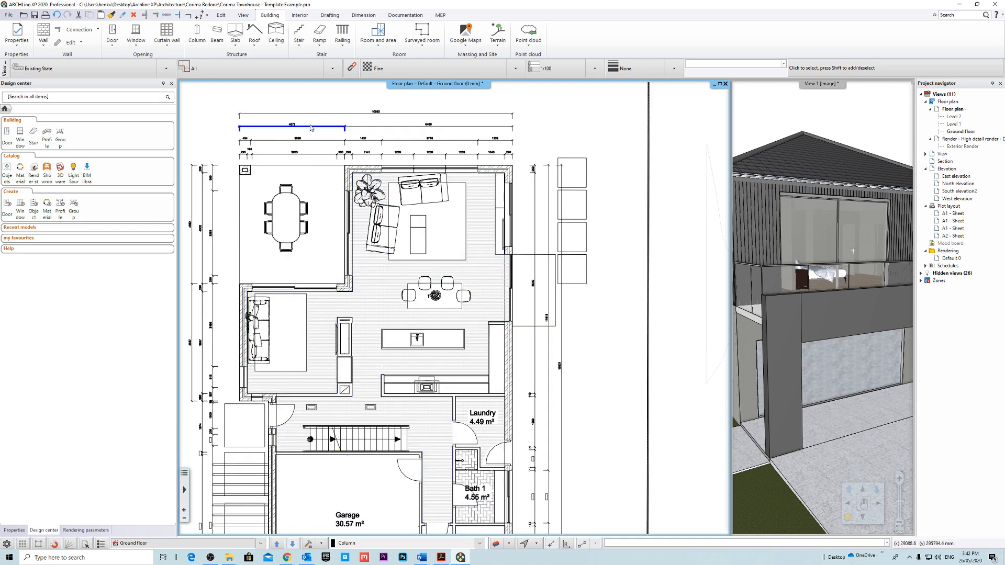
{"action": "middle_click_drag", "start_coordinate": [527, 261], "coordinate": [529, 212]}
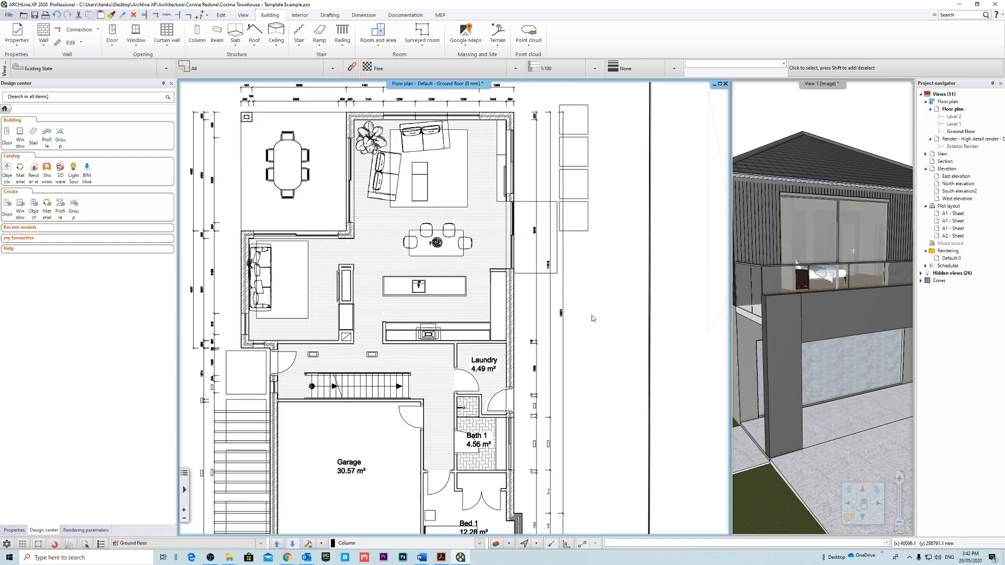
{"action": "middle_click_drag", "start_coordinate": [592, 317], "coordinate": [611, 364]}
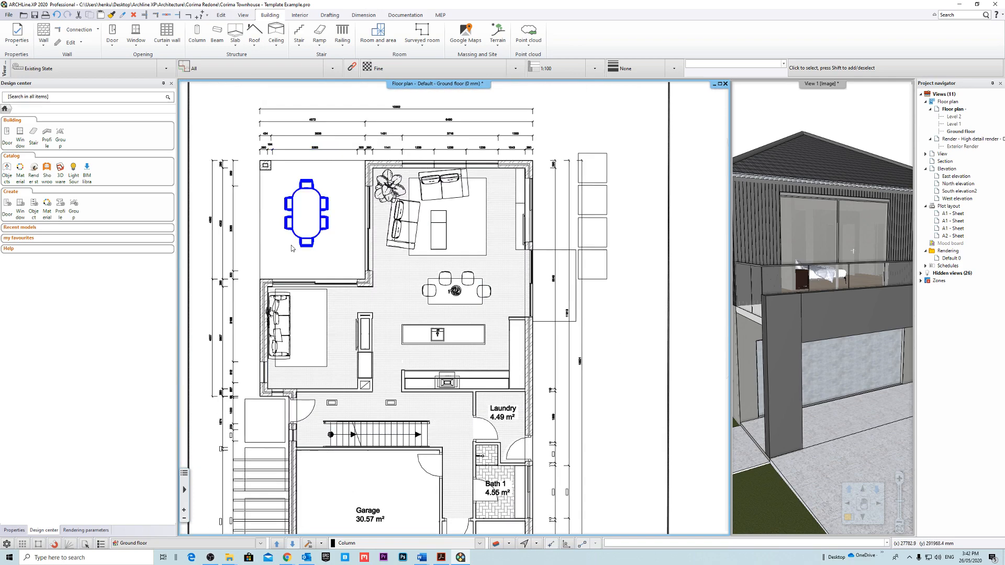
{"action": "middle_click_drag", "start_coordinate": [632, 186], "coordinate": [648, 217]}
Close the open townhouse project without saving and start a new blank project.
{"action": "left_click", "coordinate": [8, 14]}
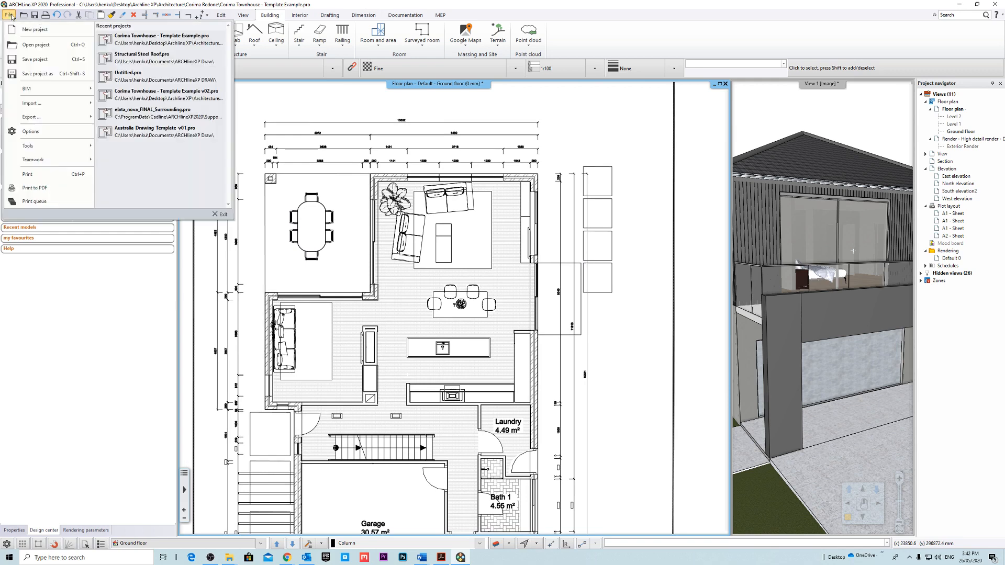
{"action": "left_click", "coordinate": [45, 36]}
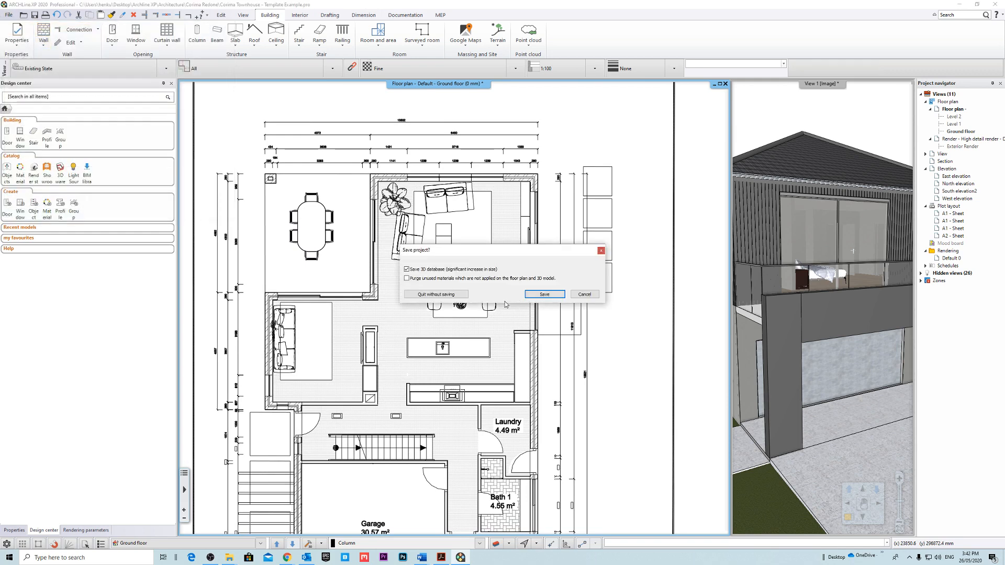
{"action": "left_click", "coordinate": [436, 295]}
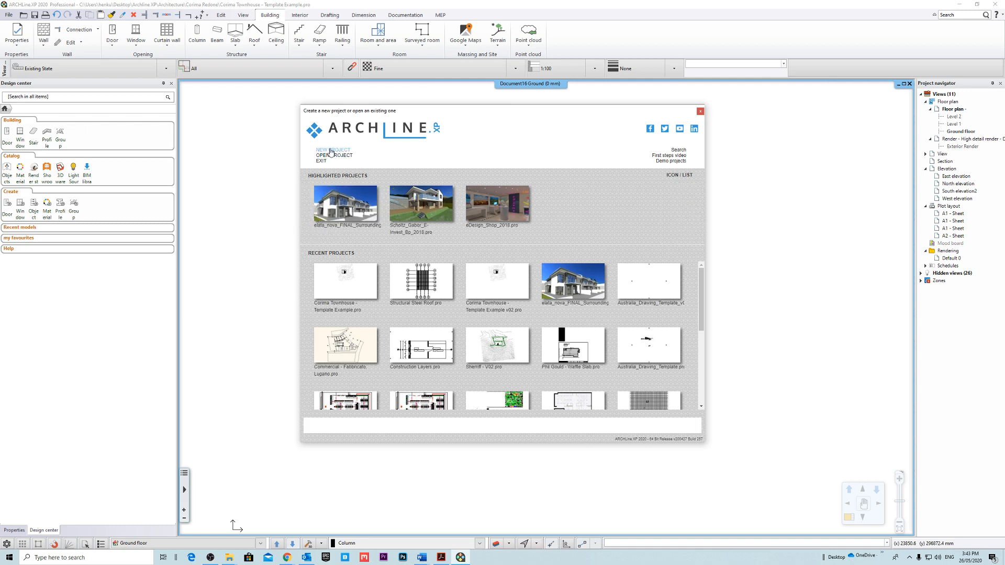
{"action": "left_click", "coordinate": [331, 151]}
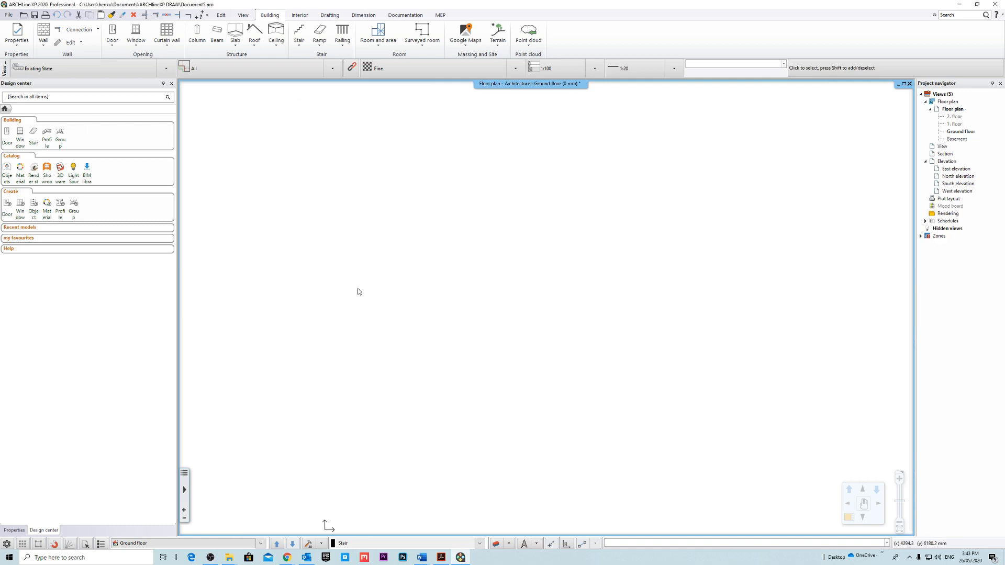
Bring Corima Townhouse - Ground Floor Plan.dwg from the Corima DWGs folder into the empty ground floor plan.
{"action": "mouse_move", "coordinate": [229, 557]}
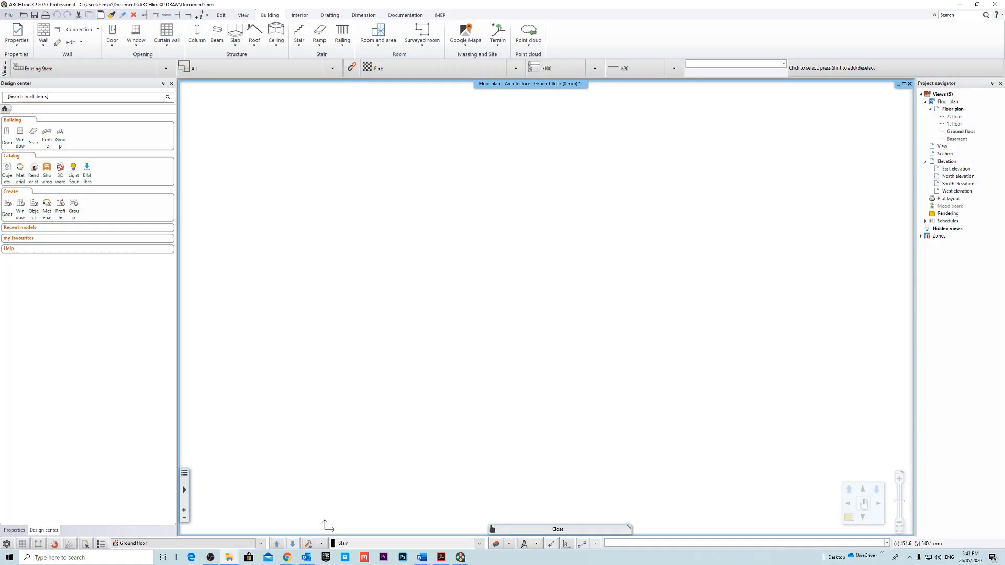
{"action": "left_click_drag", "start_coordinate": [0, 189], "coordinate": [324, 169]}
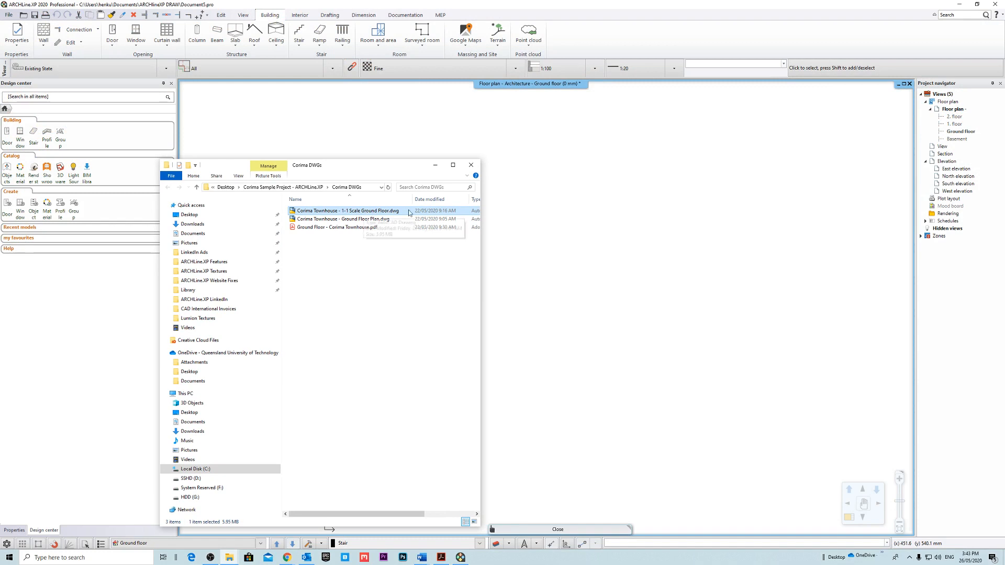
{"action": "left_click", "coordinate": [380, 219]}
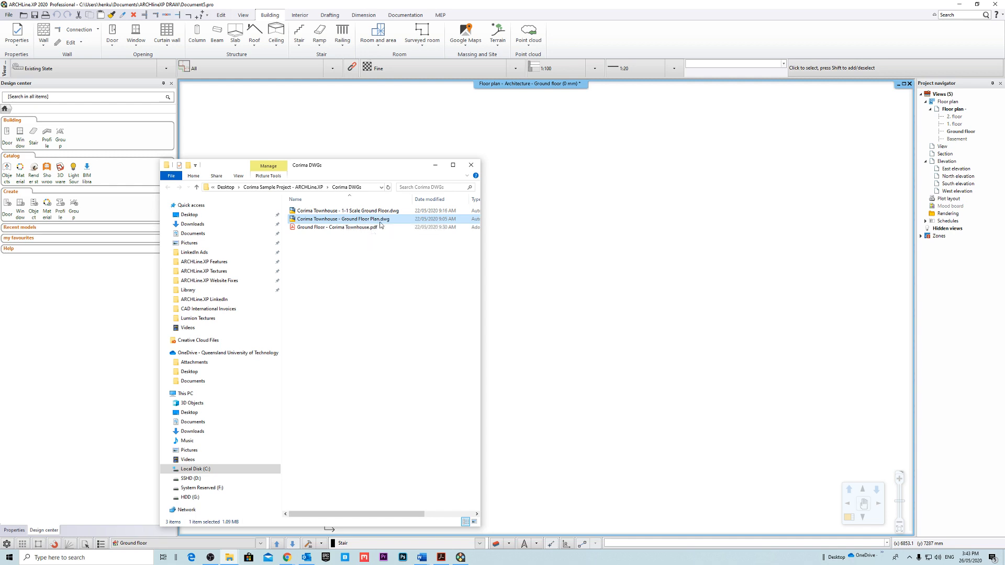
{"action": "left_click_drag", "start_coordinate": [435, 173], "coordinate": [439, 170]}
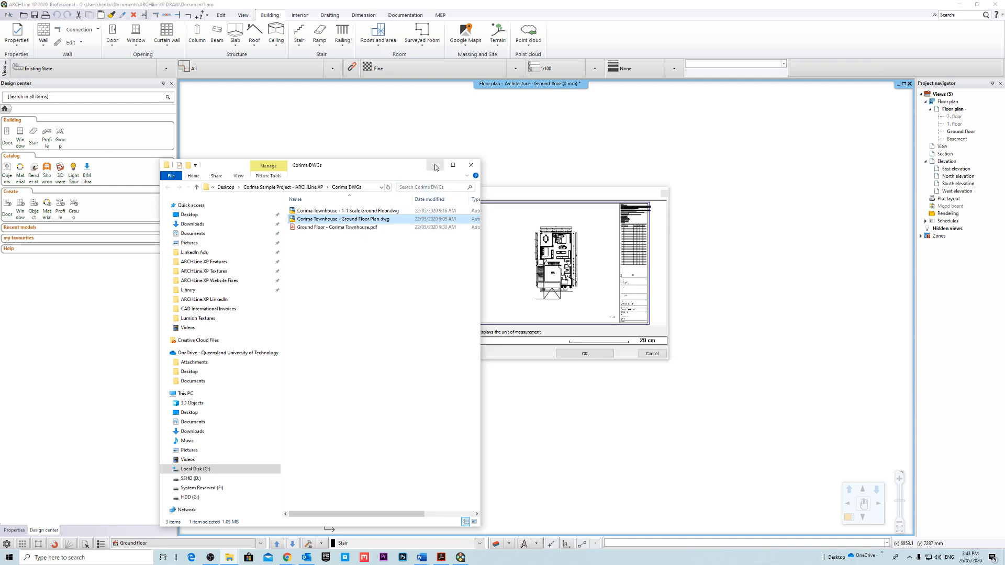
Inspect the DWG preview and set the AutoCAD unit to be interpreted as 100 mm.
{"action": "scroll", "coordinate": [536, 288], "scroll_direction": "up", "scroll_amount": 5}
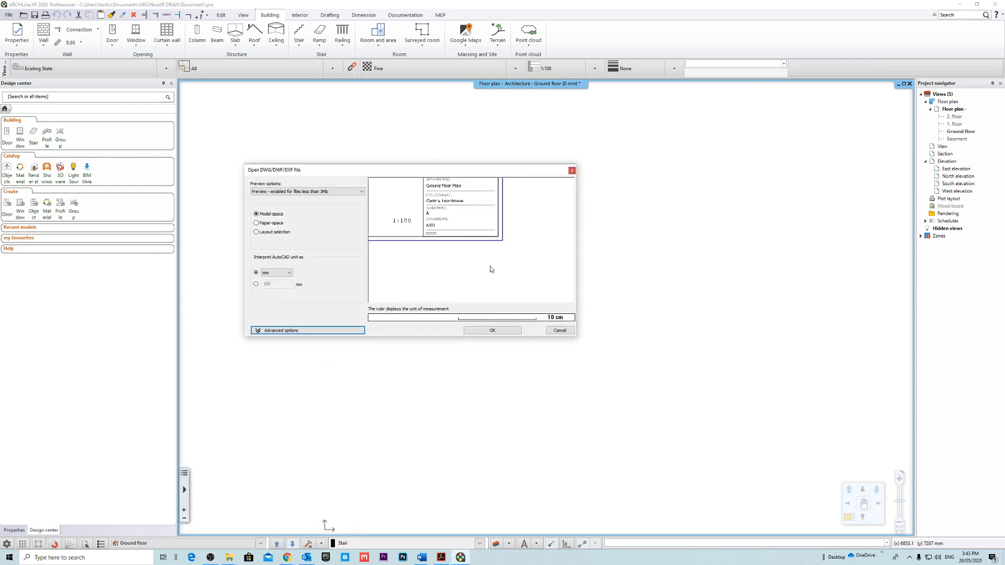
{"action": "scroll", "coordinate": [505, 253], "scroll_direction": "down", "scroll_amount": 6}
{"action": "scroll", "coordinate": [473, 274], "scroll_direction": "up", "scroll_amount": 5}
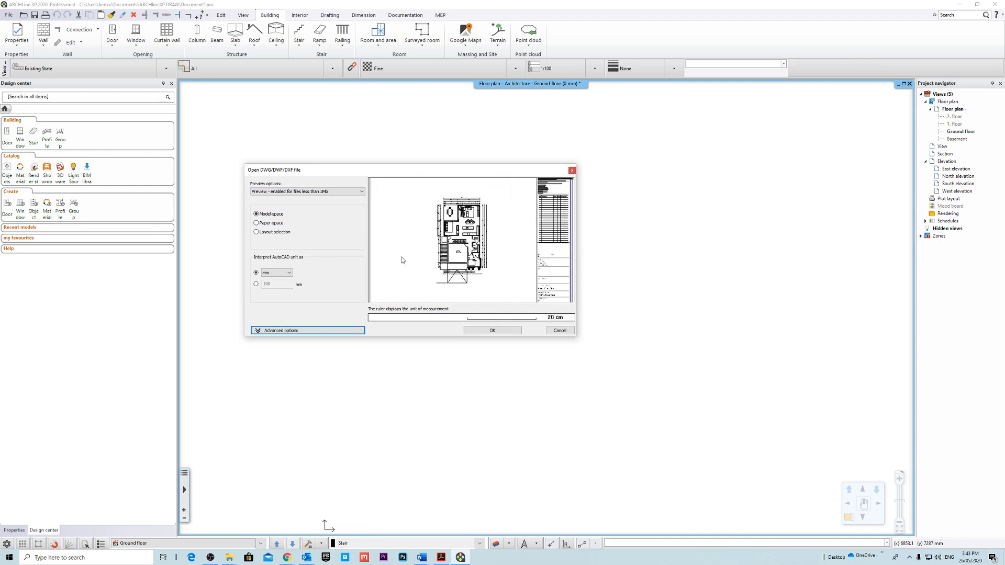
{"action": "left_click", "coordinate": [256, 284]}
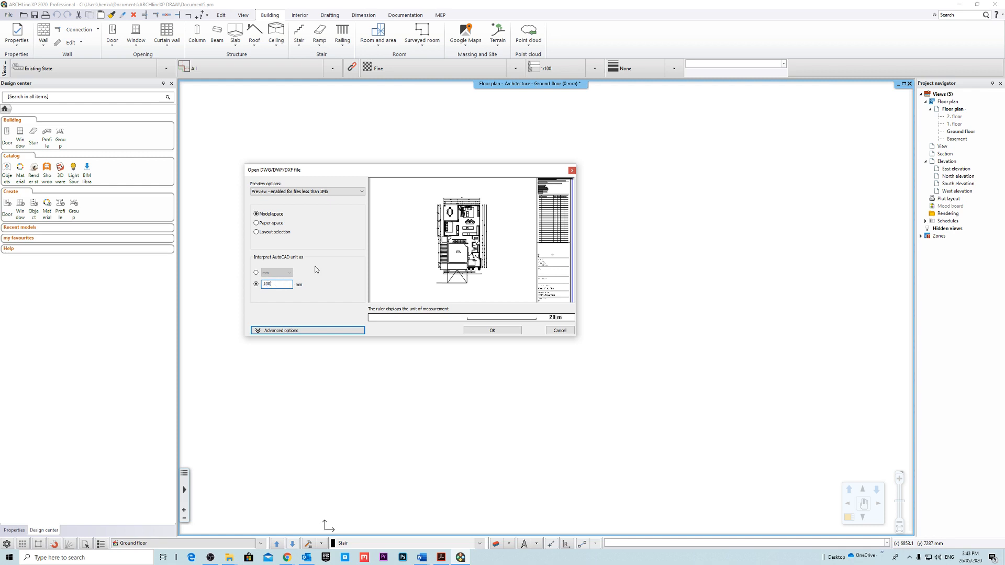
{"action": "left_click", "coordinate": [296, 330]}
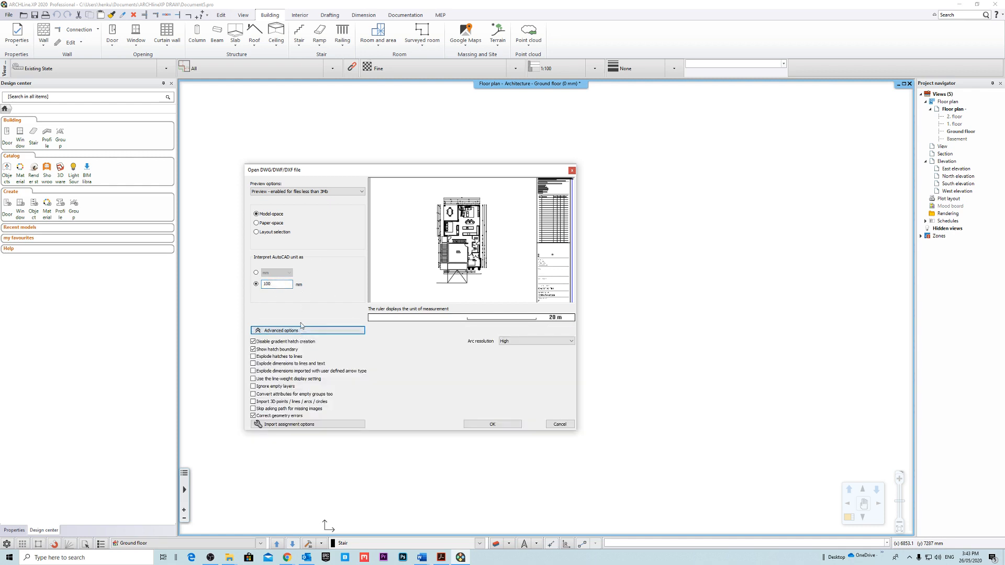
{"action": "left_click", "coordinate": [314, 331]}
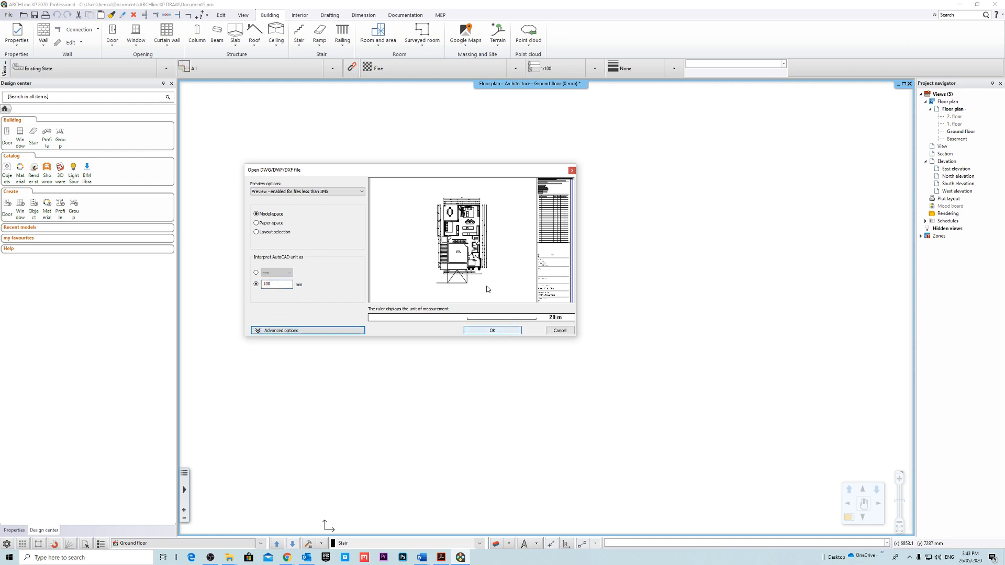
Accept the import with a new drawing origin and place the drawing on the ground floor plan.
{"action": "left_click", "coordinate": [492, 330]}
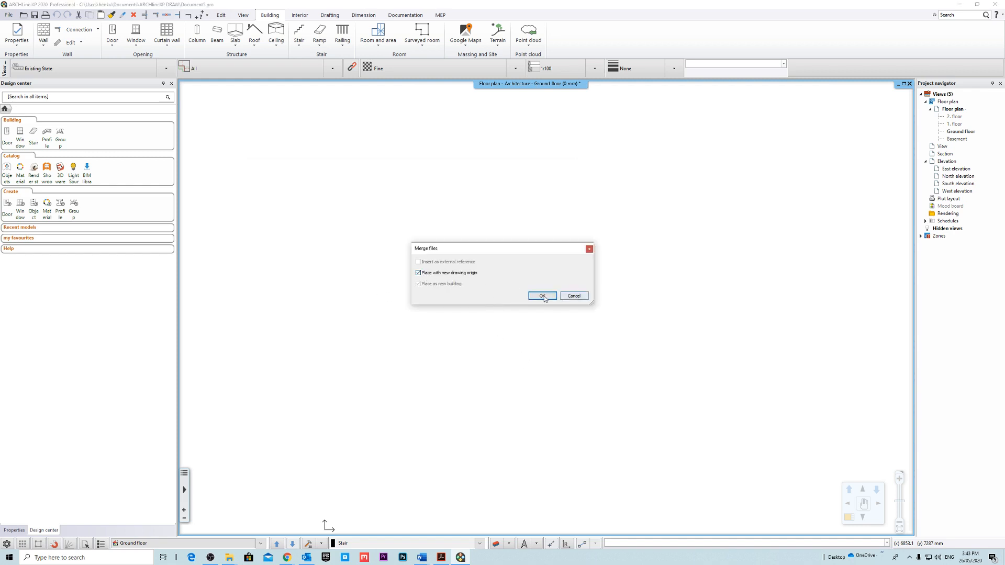
{"action": "left_click", "coordinate": [542, 296]}
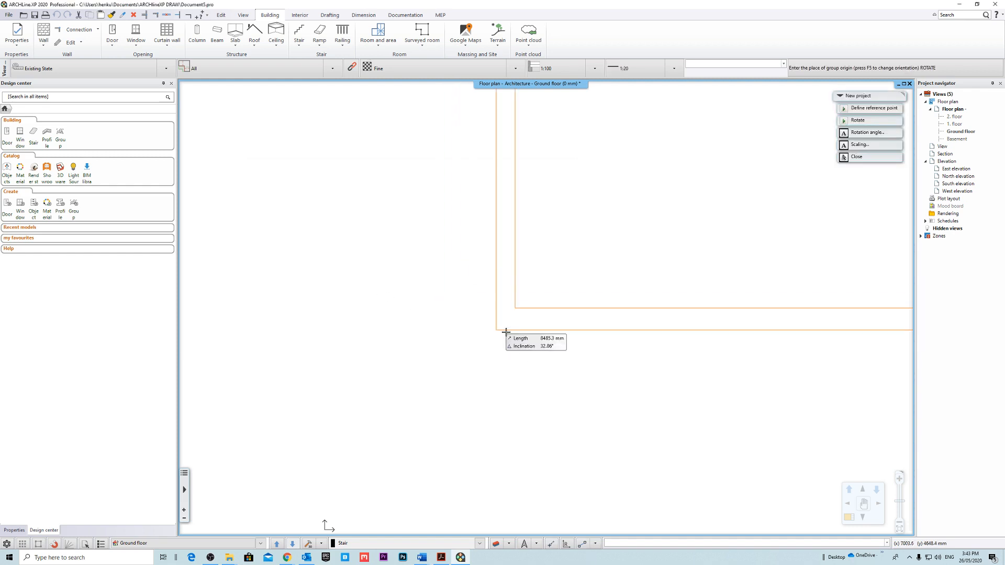
{"action": "left_click", "coordinate": [438, 379]}
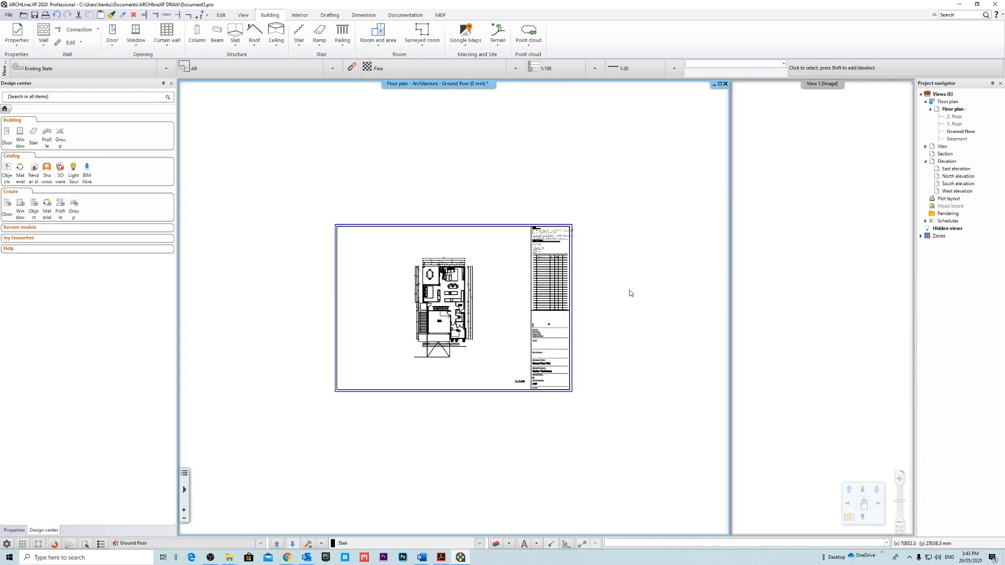
Delete the imported sheet border and title block, keeping only the floor plan group.
{"action": "left_click", "coordinate": [629, 293]}
{"action": "scroll", "coordinate": [495, 330], "scroll_direction": "up", "scroll_amount": 5}
{"action": "left_click", "coordinate": [401, 313]}
{"action": "scroll", "coordinate": [470, 297], "scroll_direction": "down", "scroll_amount": 6}
{"action": "left_click", "coordinate": [585, 252]}
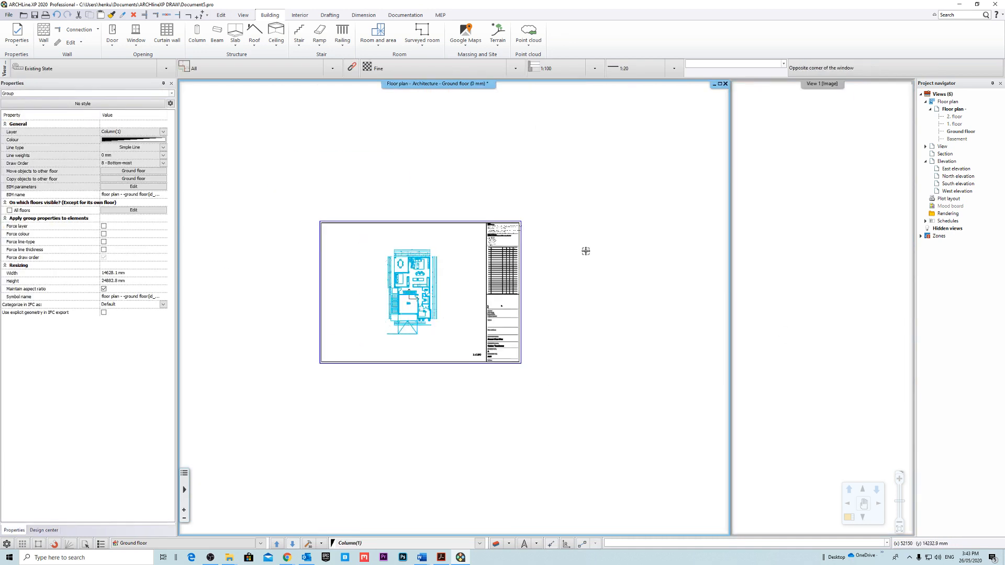
{"action": "left_click", "coordinate": [504, 362]}
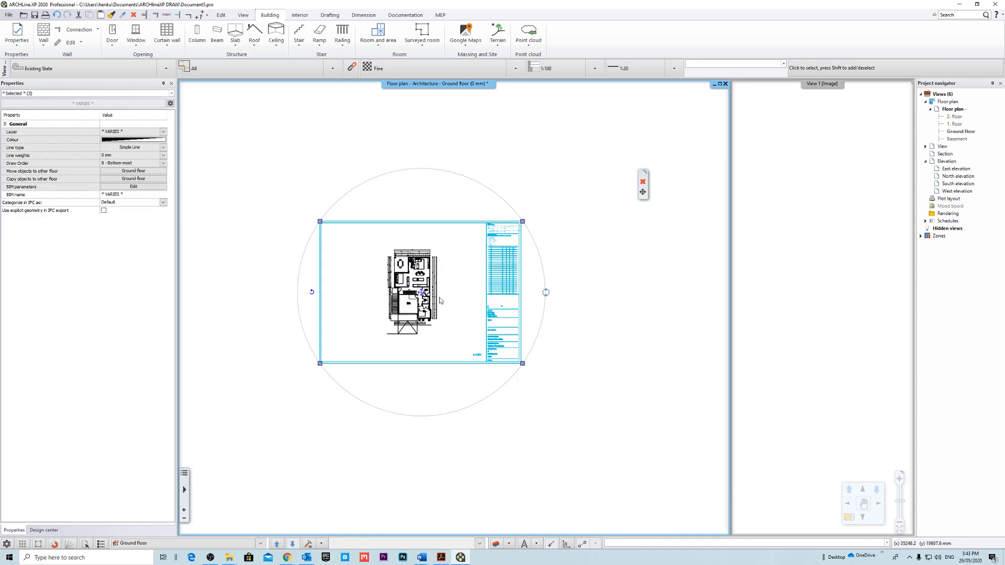
{"action": "key", "text": "Escape"}
{"action": "scroll", "coordinate": [438, 302], "scroll_direction": "up", "scroll_amount": 6}
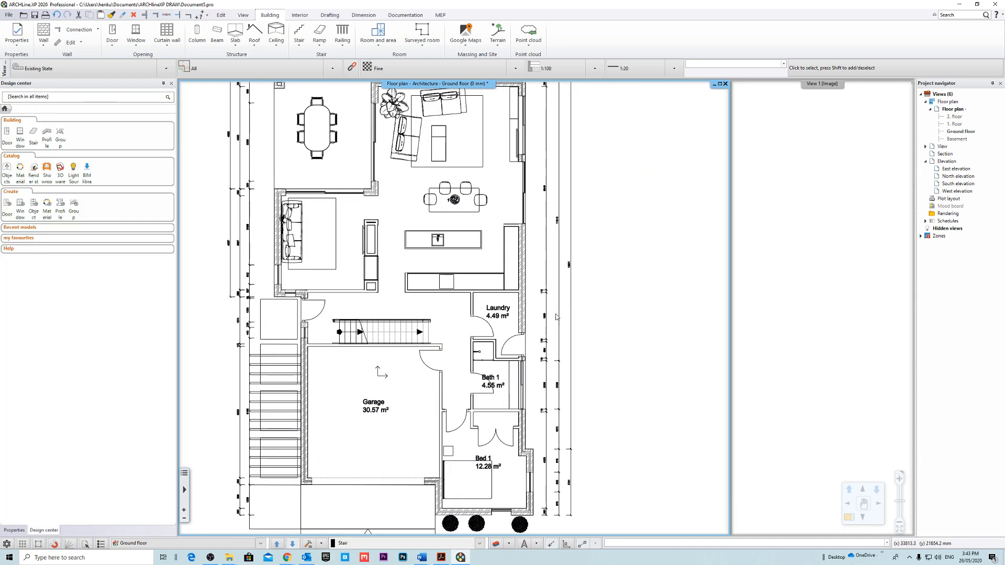
{"action": "left_click", "coordinate": [525, 279]}
{"action": "scroll", "coordinate": [524, 278], "scroll_direction": "down", "scroll_amount": 5}
{"action": "key", "text": "Escape"}
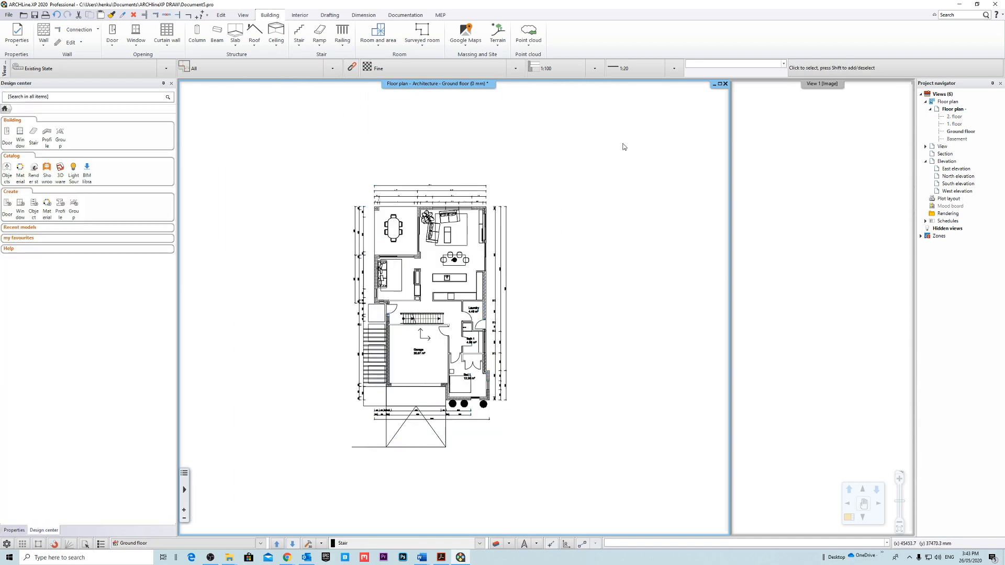
{"action": "left_click", "coordinate": [622, 143]}
{"action": "left_click", "coordinate": [359, 430]}
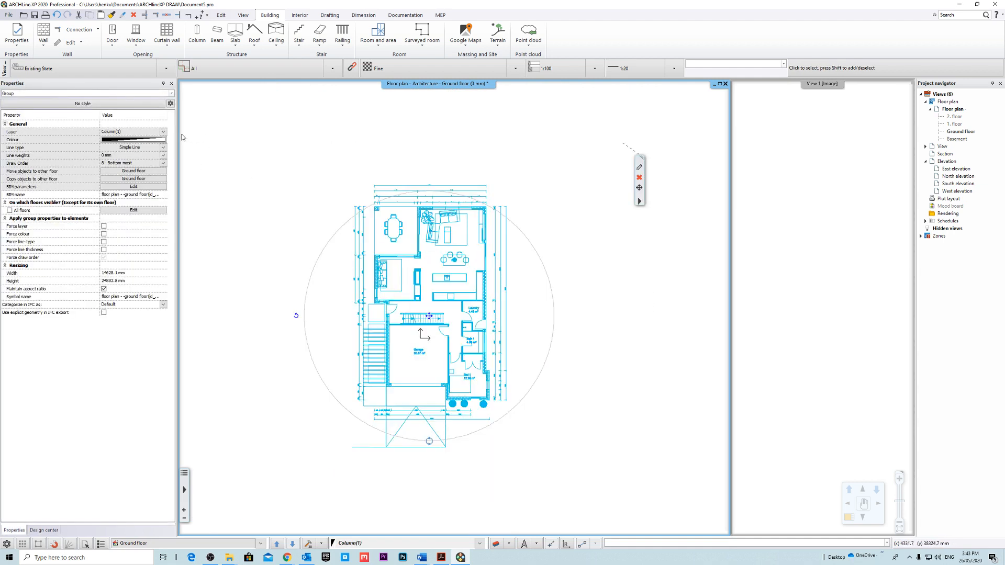
{"action": "left_click", "coordinate": [163, 132]}
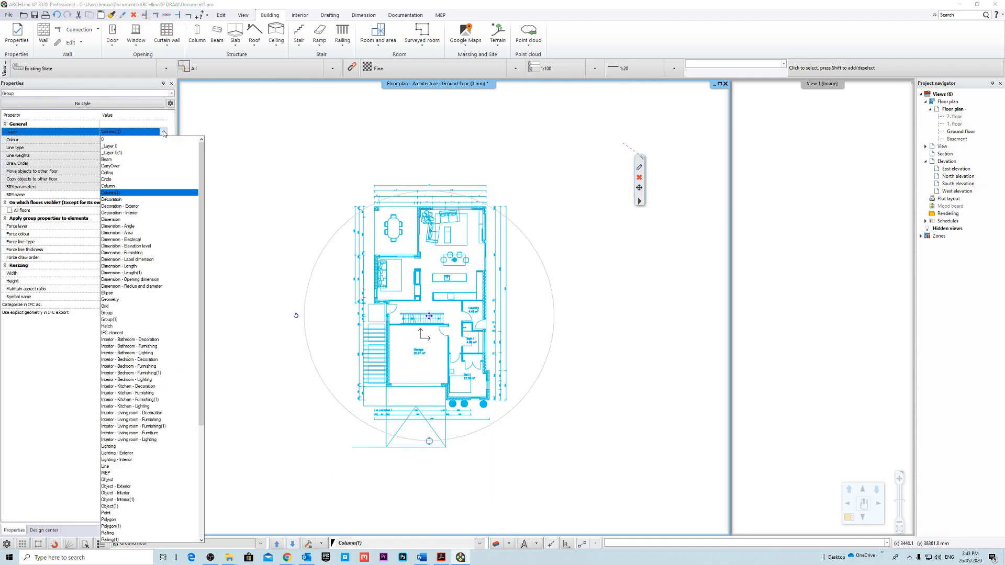
{"action": "left_click", "coordinate": [543, 221]}
{"action": "left_click", "coordinate": [583, 292]}
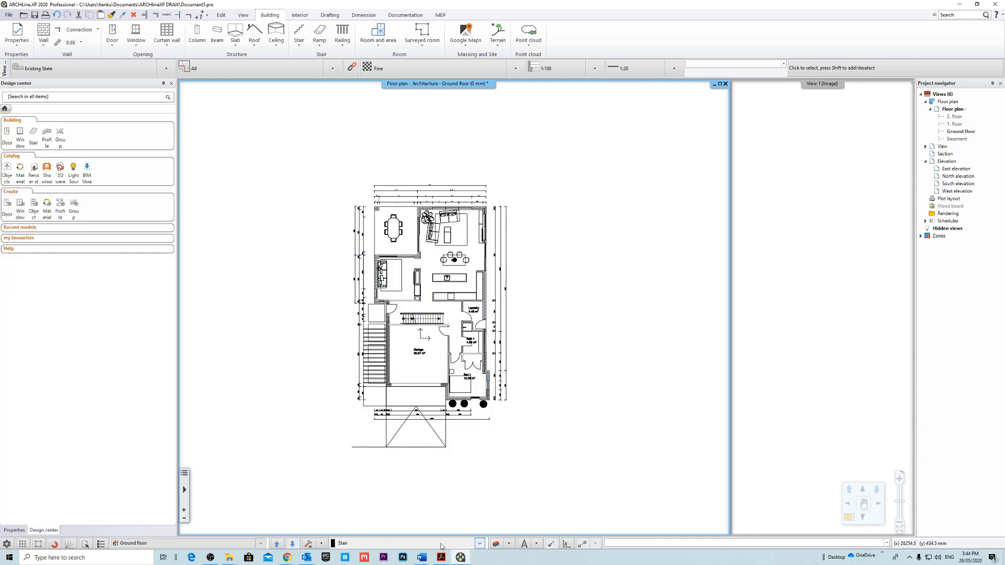
{"action": "left_click", "coordinate": [486, 340]}
{"action": "left_click", "coordinate": [612, 301]}
Create a new layer named DWG Underlay in the layer properties.
{"action": "left_click", "coordinate": [496, 543]}
{"action": "scroll", "coordinate": [444, 330], "scroll_direction": "up", "scroll_amount": 12}
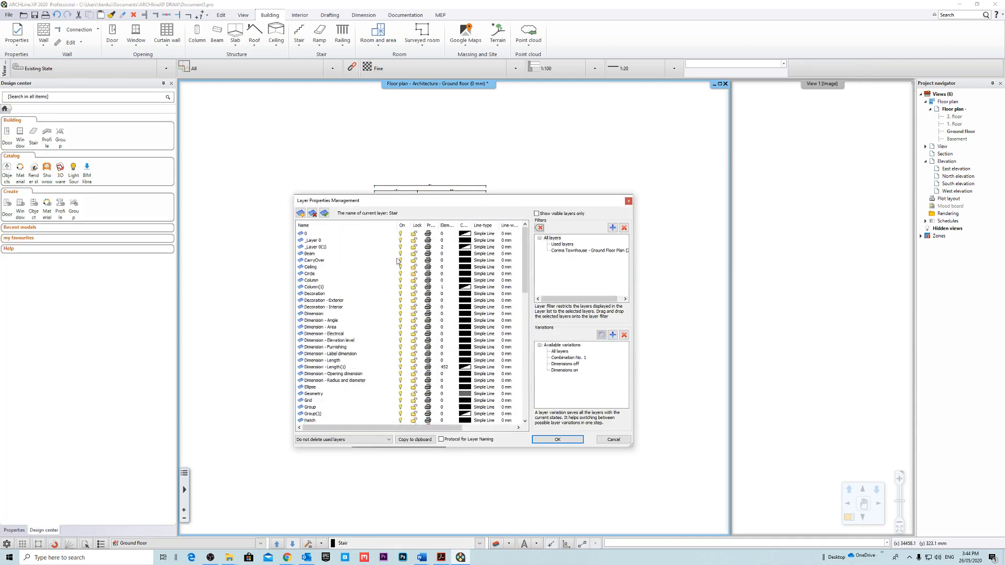
{"action": "left_click", "coordinate": [312, 233]}
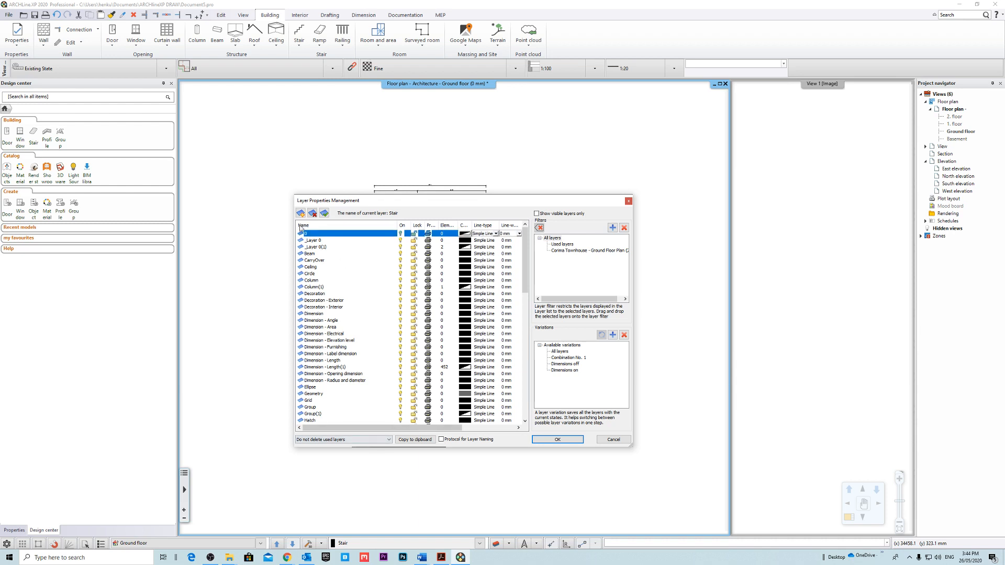
{"action": "left_click", "coordinate": [301, 213]}
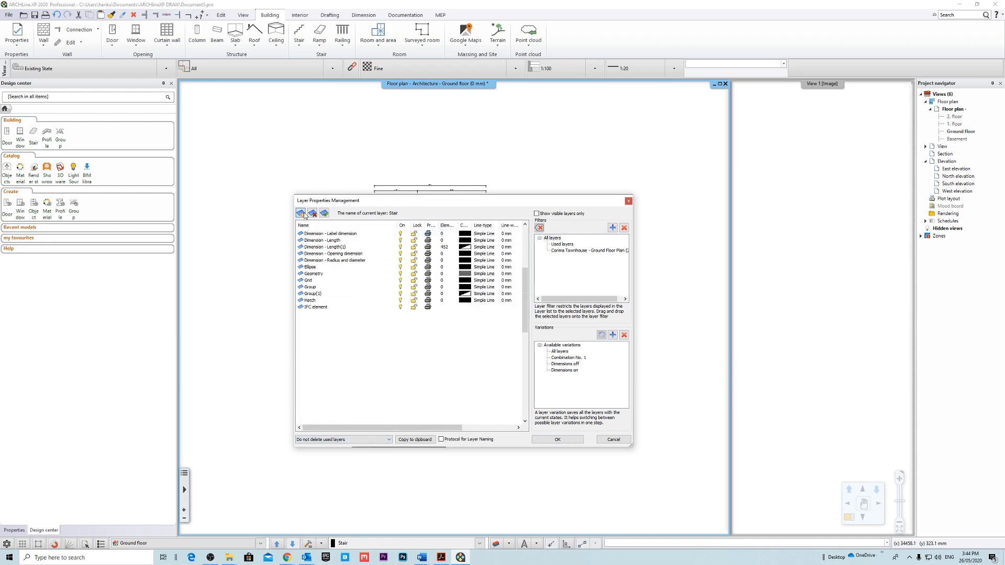
{"action": "left_click", "coordinate": [317, 420]}
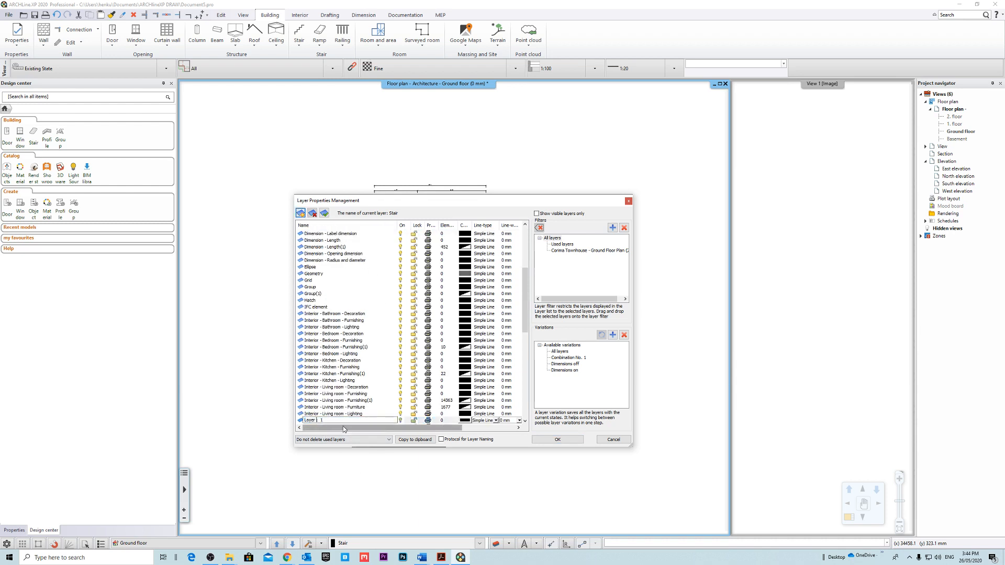
{"action": "type", "text": "DWG Und"}
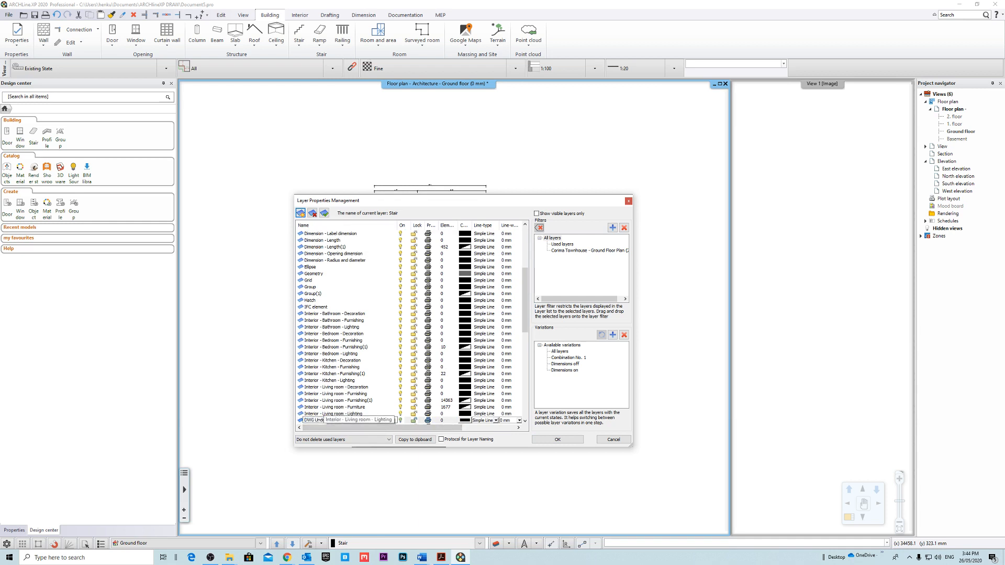
{"action": "type", "text": "erlay"}
{"action": "key", "text": "Return"}
{"action": "scroll", "coordinate": [410, 381], "scroll_direction": "down", "scroll_amount": 1}
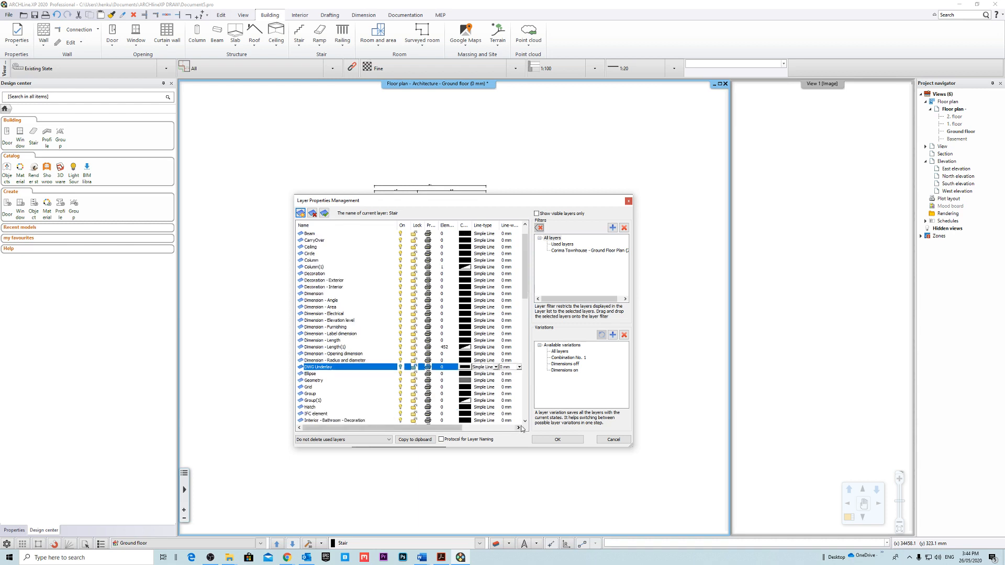
{"action": "left_click", "coordinate": [558, 440]}
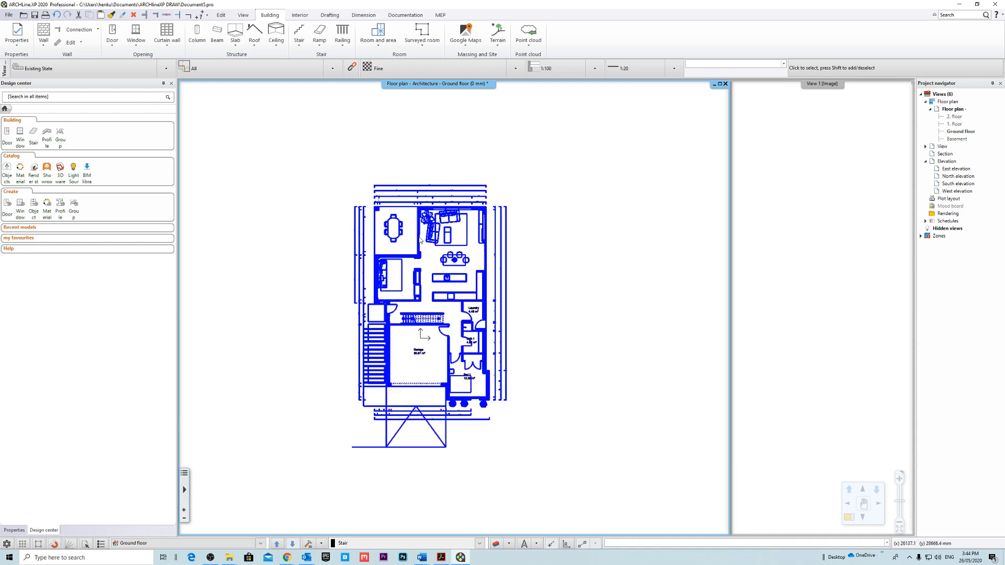
Assign the imported ground floor plan group to the DWG Underlay layer.
{"action": "left_click", "coordinate": [502, 262]}
{"action": "left_click", "coordinate": [164, 132]}
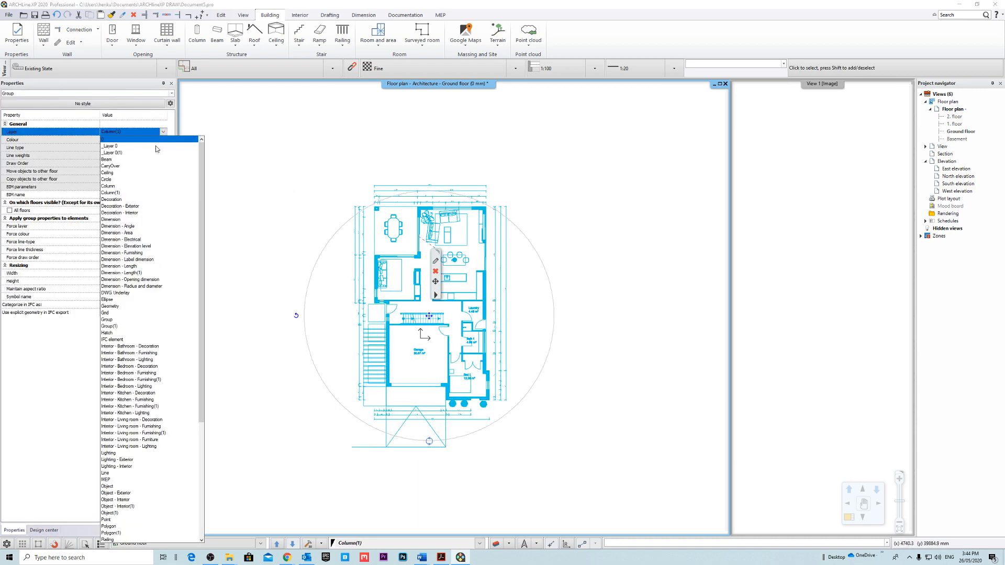
{"action": "scroll", "coordinate": [173, 352], "scroll_direction": "down", "scroll_amount": 3}
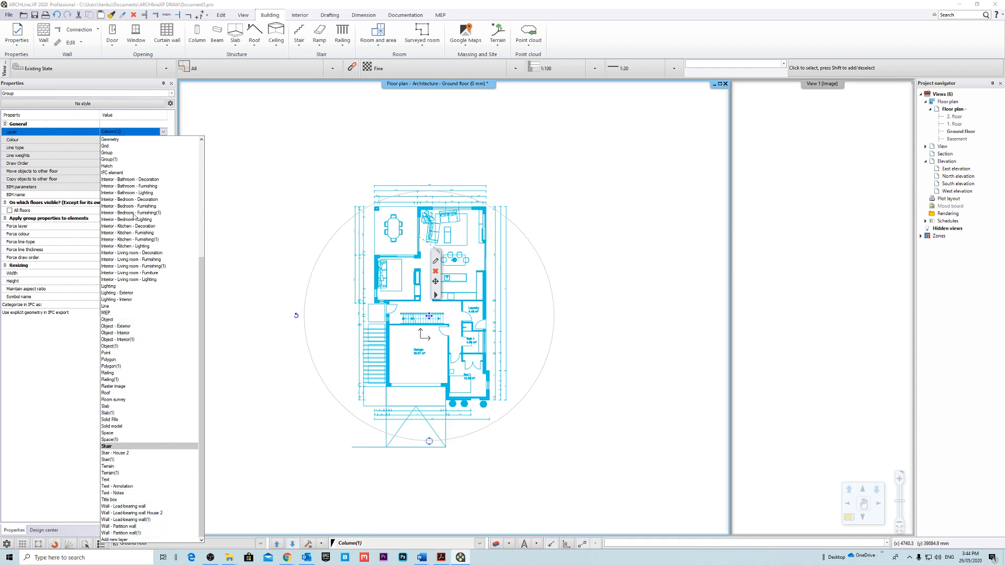
{"action": "scroll", "coordinate": [135, 217], "scroll_direction": "up", "scroll_amount": 8}
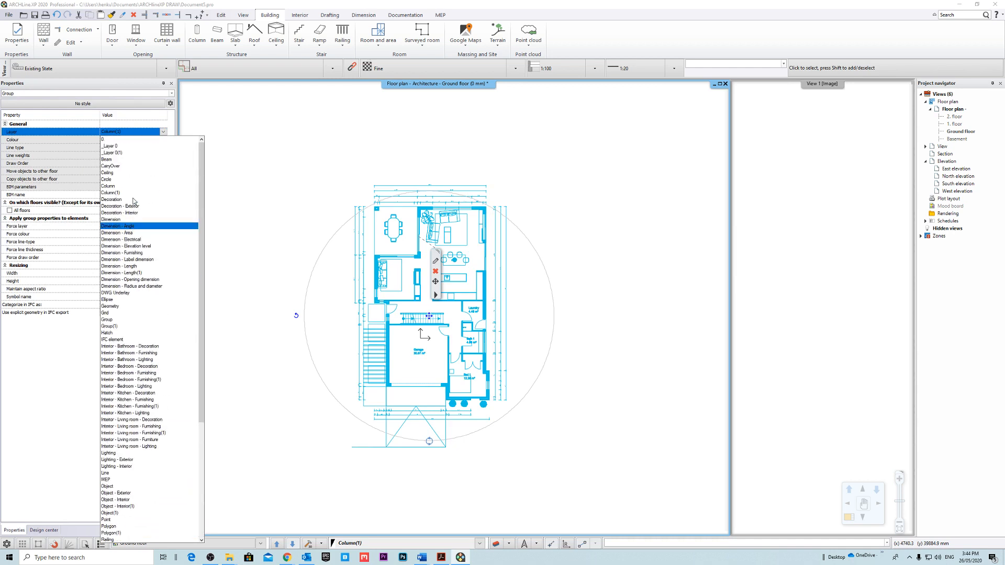
{"action": "left_click", "coordinate": [125, 292]}
{"action": "left_click", "coordinate": [311, 170]}
{"action": "middle_click_drag", "start_coordinate": [496, 270], "coordinate": [453, 267]}
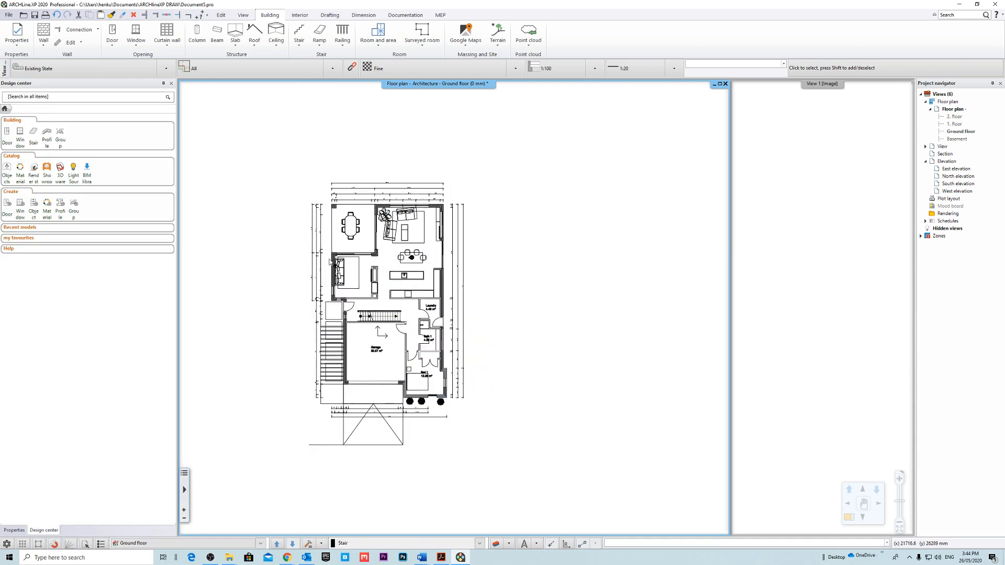
{"action": "left_click", "coordinate": [330, 259]}
{"action": "middle_click_drag", "start_coordinate": [529, 261], "coordinate": [496, 261]}
{"action": "key", "text": "Escape"}
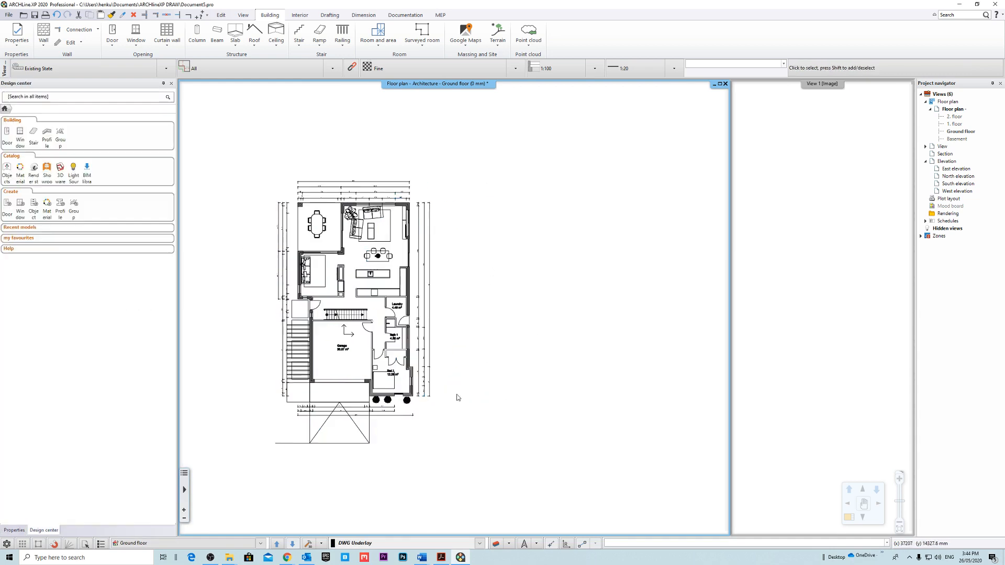
Turn off the visibility of the DWG Underlay layer in the layer properties.
{"action": "left_click", "coordinate": [495, 543]}
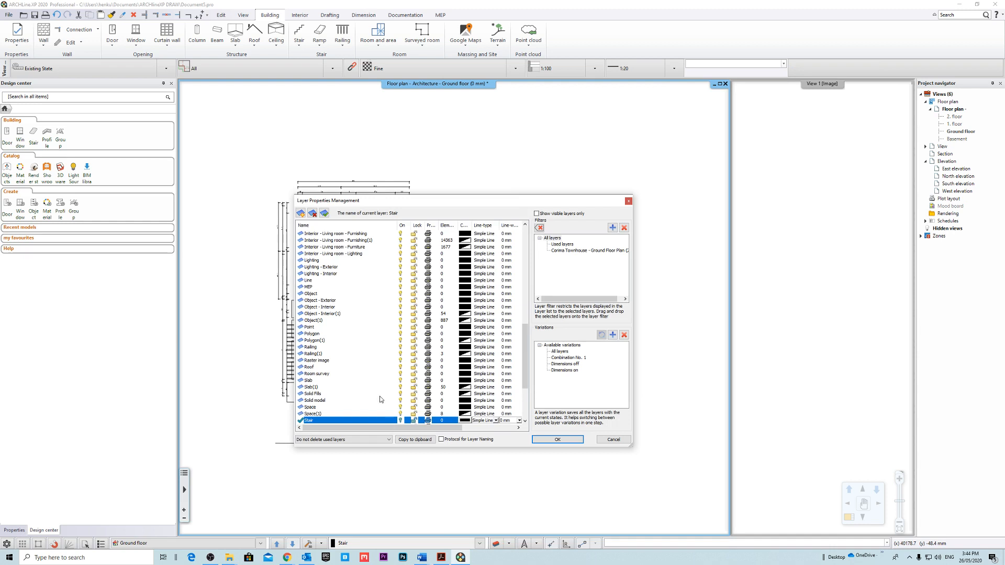
{"action": "scroll", "coordinate": [380, 399], "scroll_direction": "down", "scroll_amount": 4}
{"action": "scroll", "coordinate": [358, 360], "scroll_direction": "up", "scroll_amount": 15}
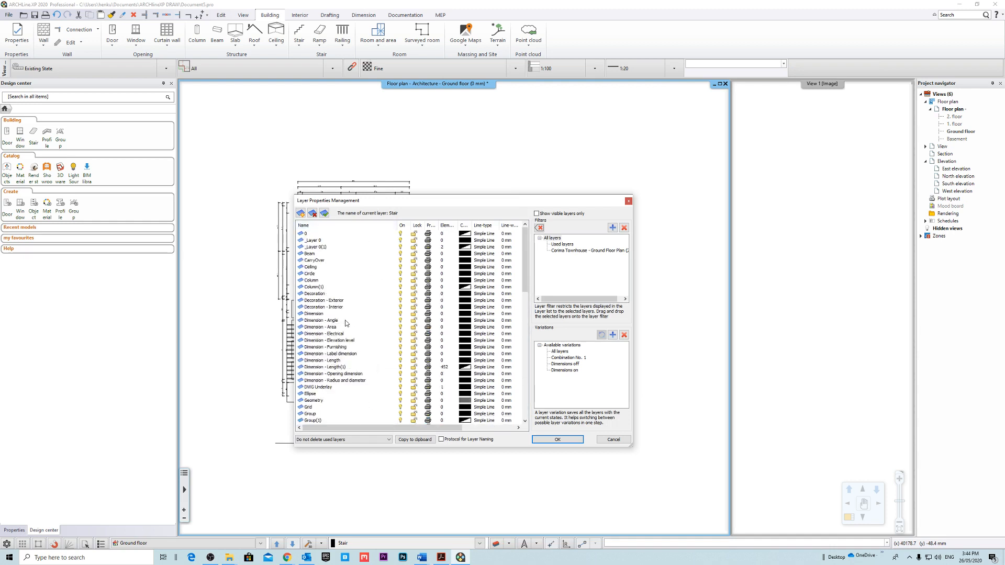
{"action": "scroll", "coordinate": [358, 357], "scroll_direction": "down", "scroll_amount": 5}
{"action": "scroll", "coordinate": [376, 347], "scroll_direction": "up", "scroll_amount": 5}
{"action": "left_click", "coordinate": [335, 360]}
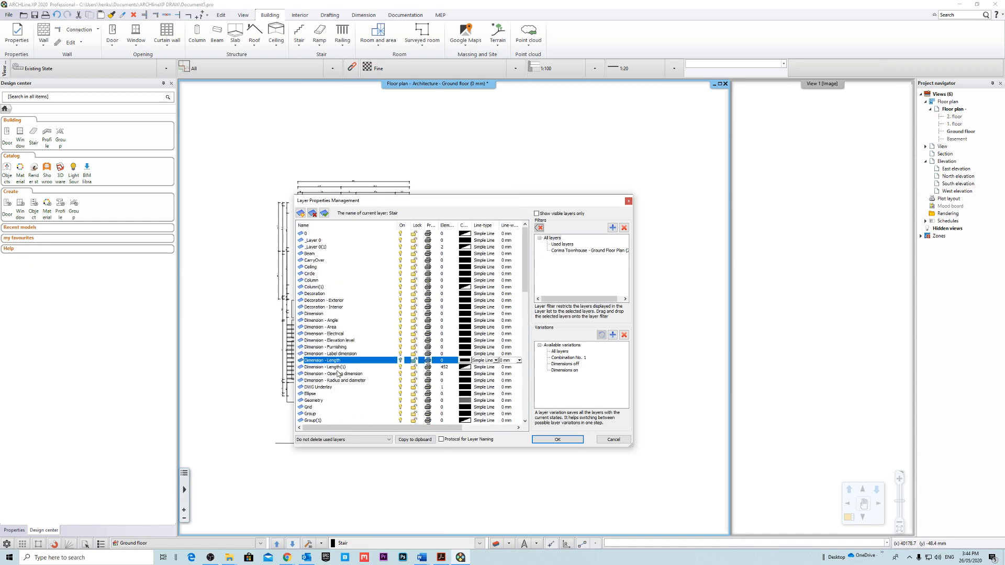
{"action": "left_click", "coordinate": [332, 387]}
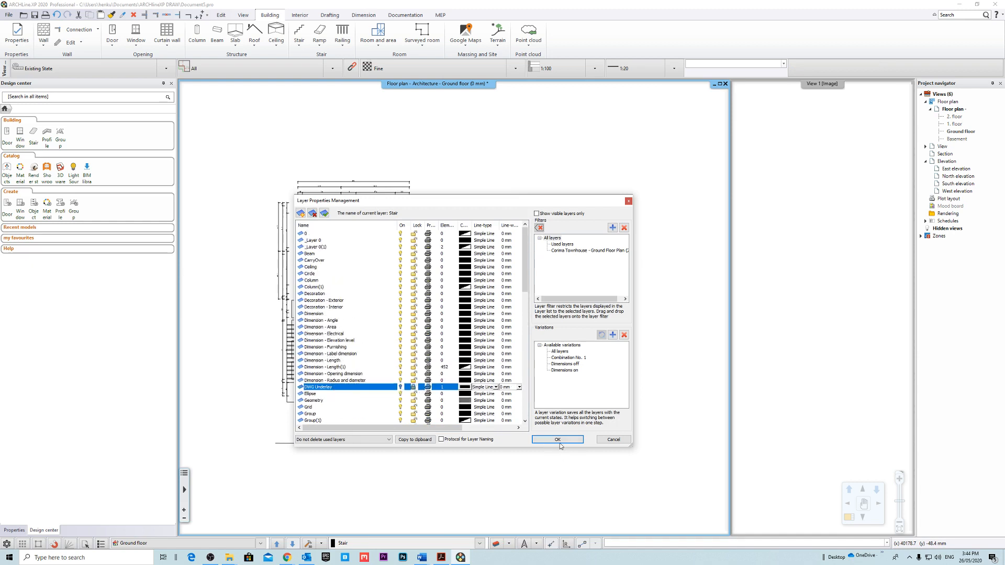
{"action": "left_click", "coordinate": [558, 440]}
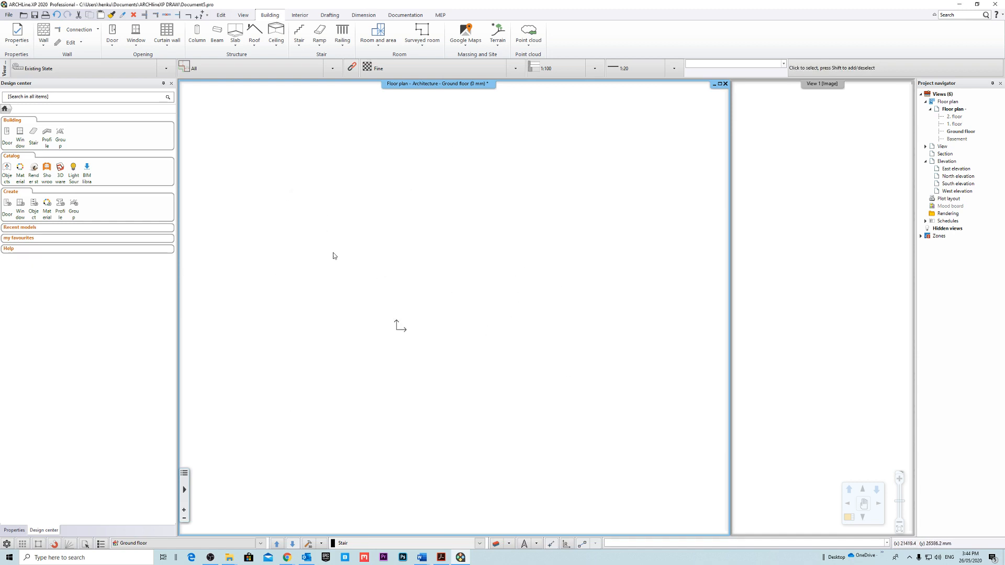
Turn the DWG Underlay layer's visibility back on in the layer properties.
{"action": "left_click", "coordinate": [496, 544]}
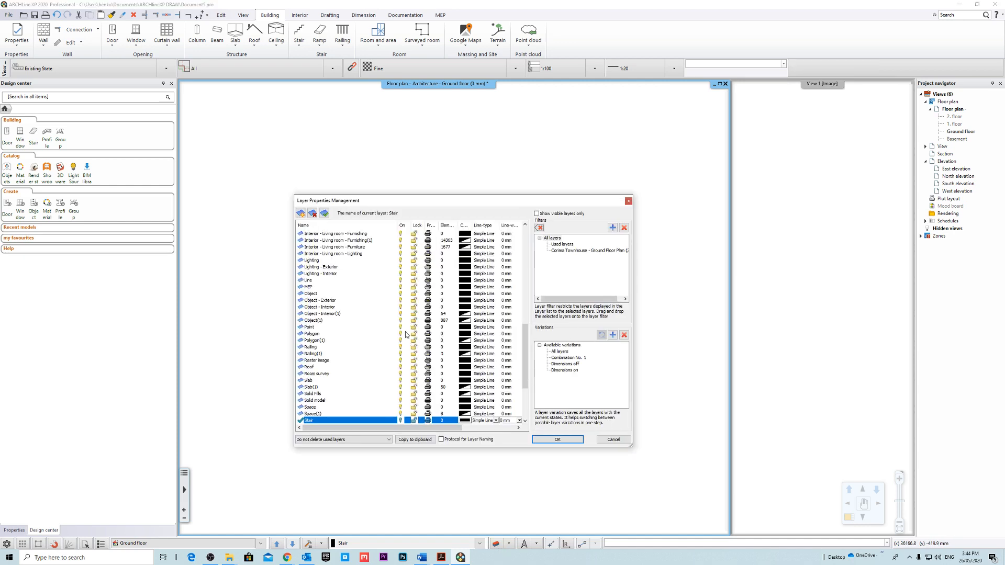
{"action": "scroll", "coordinate": [406, 333], "scroll_direction": "up", "scroll_amount": 15}
{"action": "scroll", "coordinate": [369, 308], "scroll_direction": "down", "scroll_amount": 5}
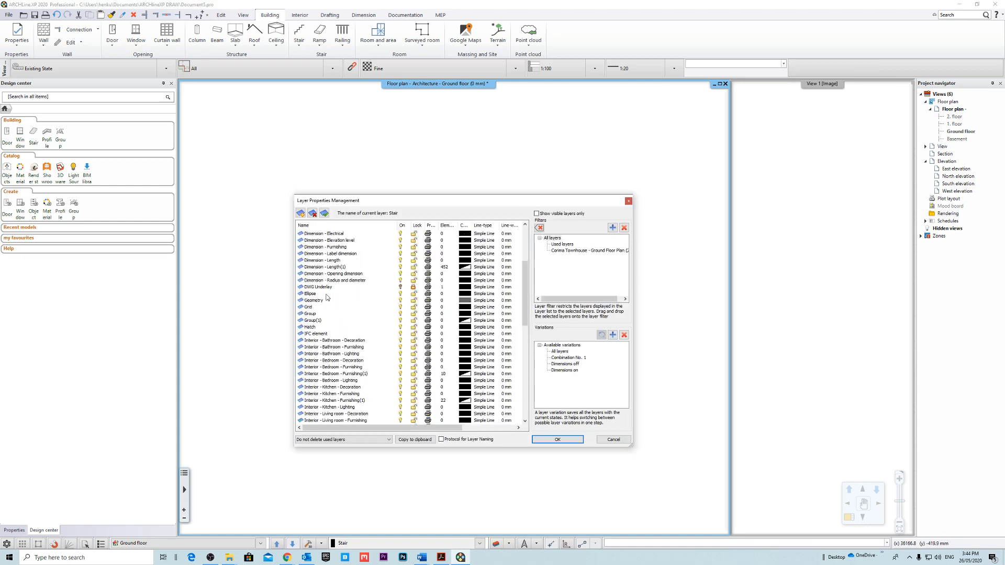
{"action": "left_click", "coordinate": [321, 302]}
{"action": "left_click", "coordinate": [337, 287]}
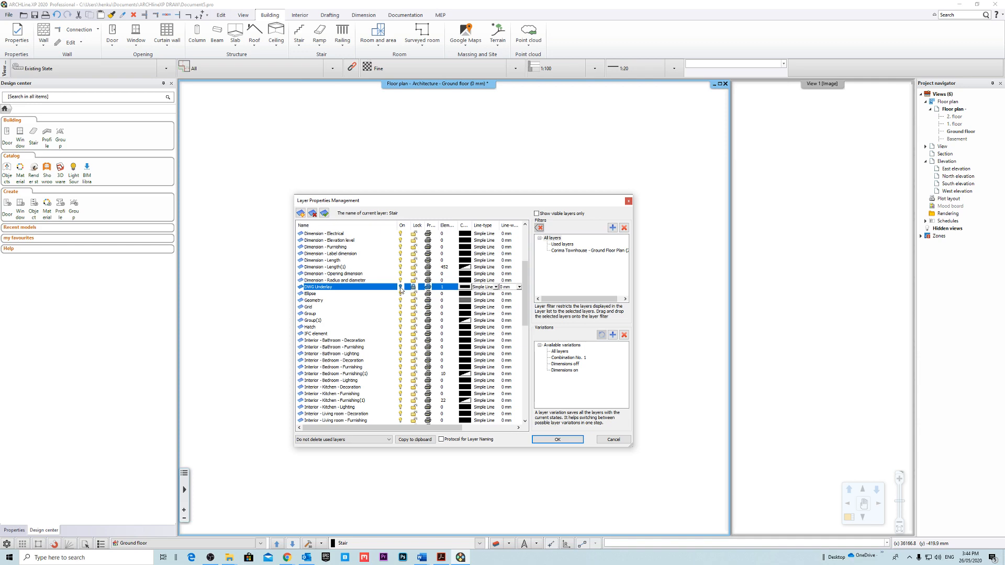
{"action": "left_click", "coordinate": [558, 440]}
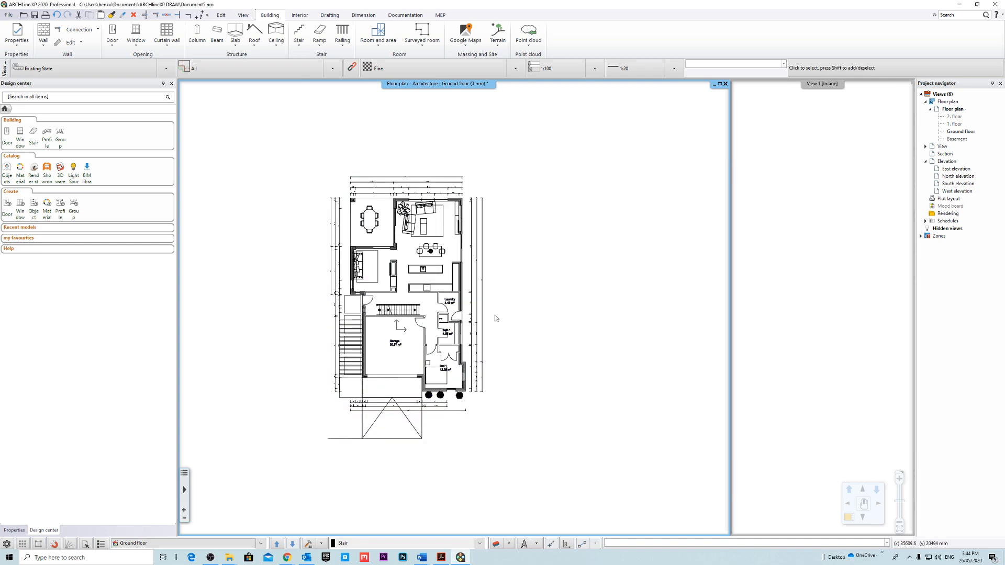
Examine the overall layout of the underlay on the ground floor plan, including its rooms and outer walls.
{"action": "scroll", "coordinate": [361, 245], "scroll_direction": "up", "scroll_amount": 5}
{"action": "scroll", "coordinate": [366, 252], "scroll_direction": "down", "scroll_amount": 3}
{"action": "scroll", "coordinate": [471, 290], "scroll_direction": "up", "scroll_amount": 3}
{"action": "scroll", "coordinate": [443, 294], "scroll_direction": "down", "scroll_amount": 4}
{"action": "scroll", "coordinate": [487, 235], "scroll_direction": "up", "scroll_amount": 1}
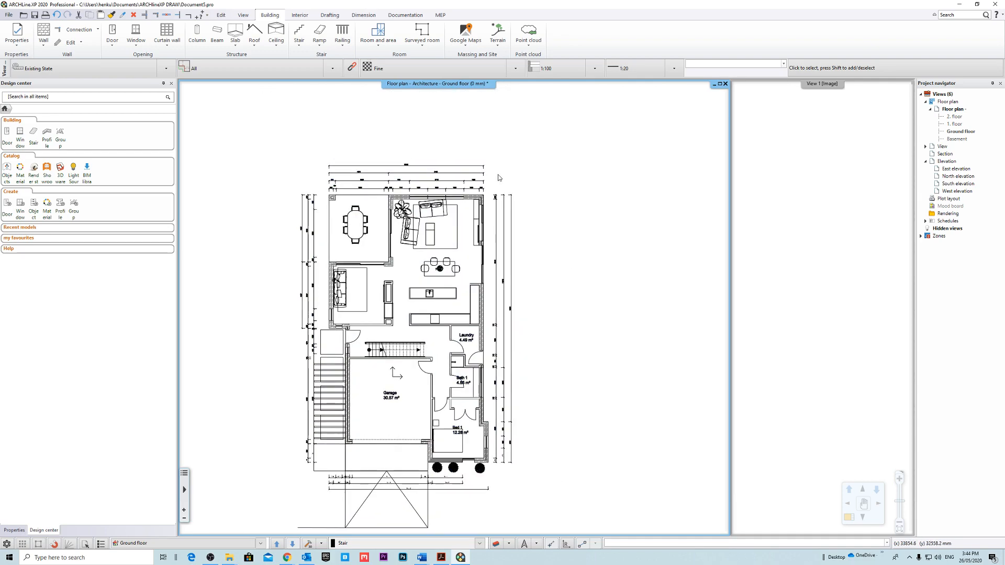
{"action": "scroll", "coordinate": [382, 325], "scroll_direction": "up", "scroll_amount": 3}
{"action": "scroll", "coordinate": [366, 314], "scroll_direction": "down", "scroll_amount": 4}
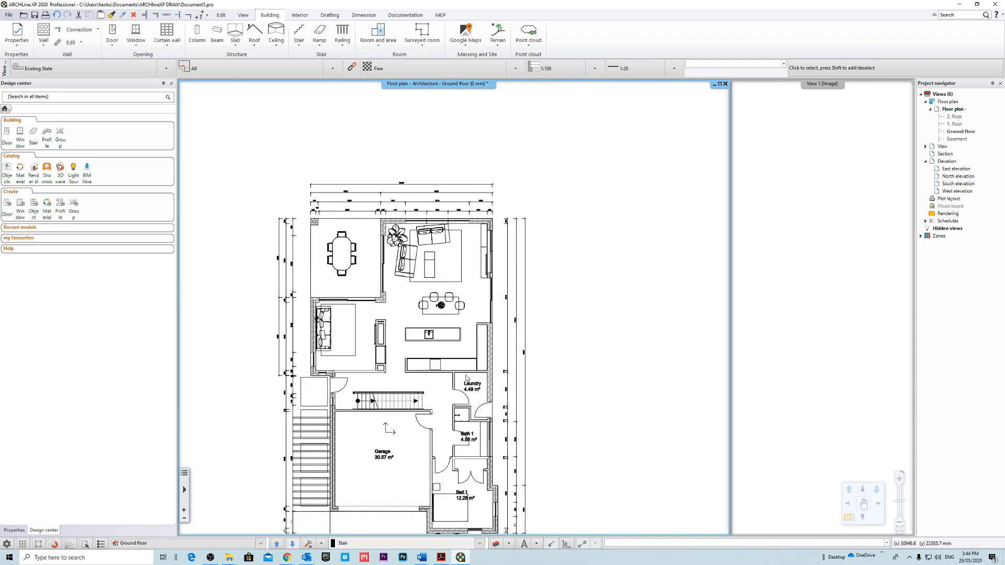
{"action": "scroll", "coordinate": [254, 198], "scroll_direction": "up", "scroll_amount": 1}
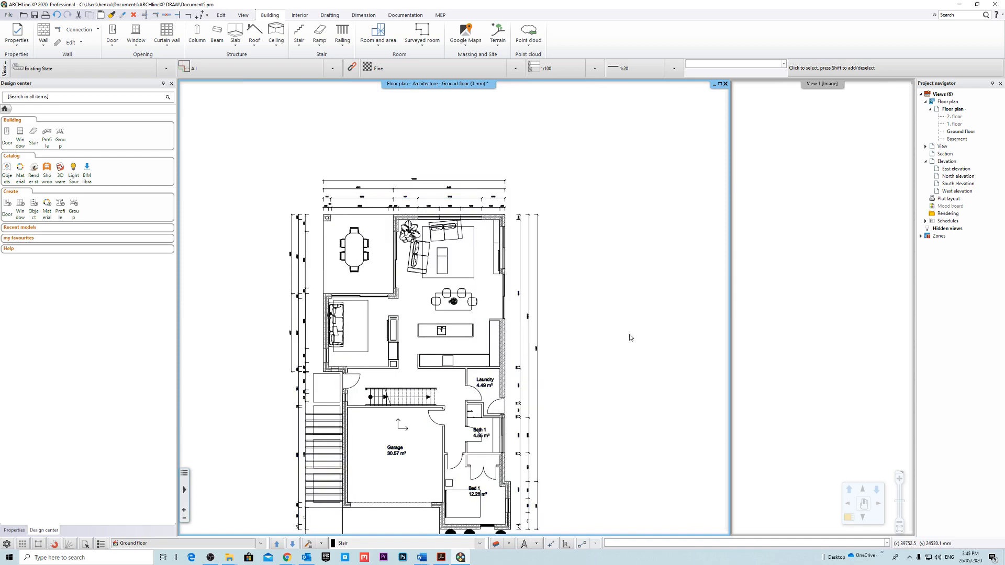
{"action": "scroll", "coordinate": [398, 251], "scroll_direction": "up", "scroll_amount": 3}
{"action": "scroll", "coordinate": [519, 242], "scroll_direction": "down", "scroll_amount": 1}
Select the floor plan underlay group to check its layer and properties, and clear the selection.
{"action": "left_click", "coordinate": [520, 241]}
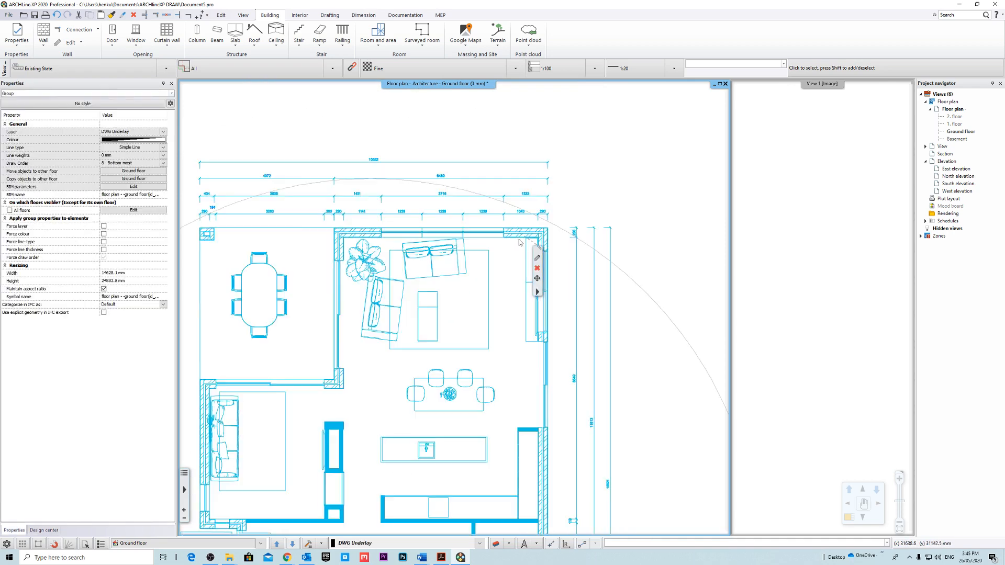
{"action": "scroll", "coordinate": [516, 241], "scroll_direction": "up", "scroll_amount": 5}
{"action": "scroll", "coordinate": [460, 308], "scroll_direction": "down", "scroll_amount": 6}
{"action": "middle_click_drag", "start_coordinate": [495, 345], "coordinate": [567, 338]}
{"action": "left_click", "coordinate": [632, 191]}
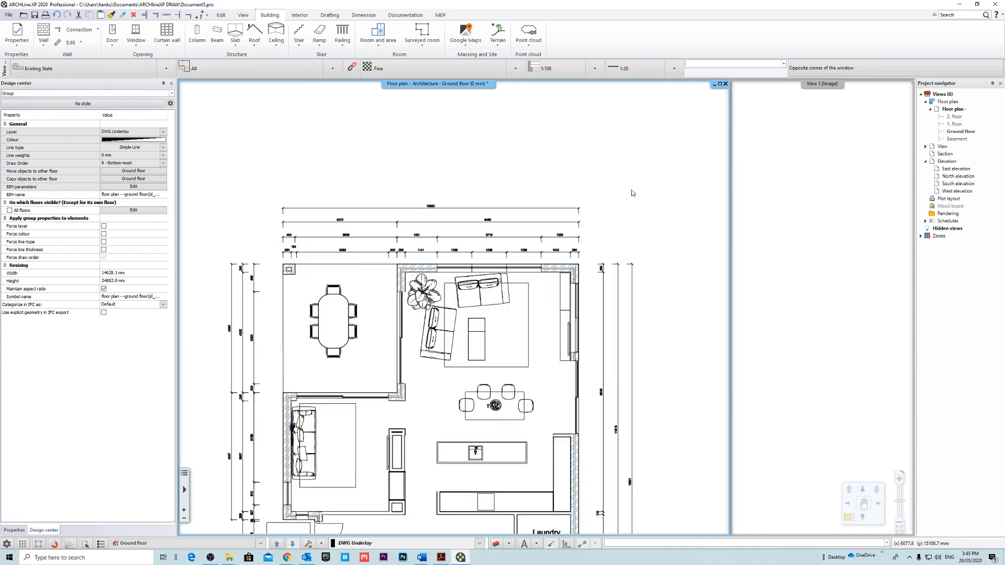
{"action": "scroll", "coordinate": [487, 302], "scroll_direction": "up", "scroll_amount": 4}
{"action": "middle_click_drag", "start_coordinate": [500, 295], "coordinate": [498, 313]}
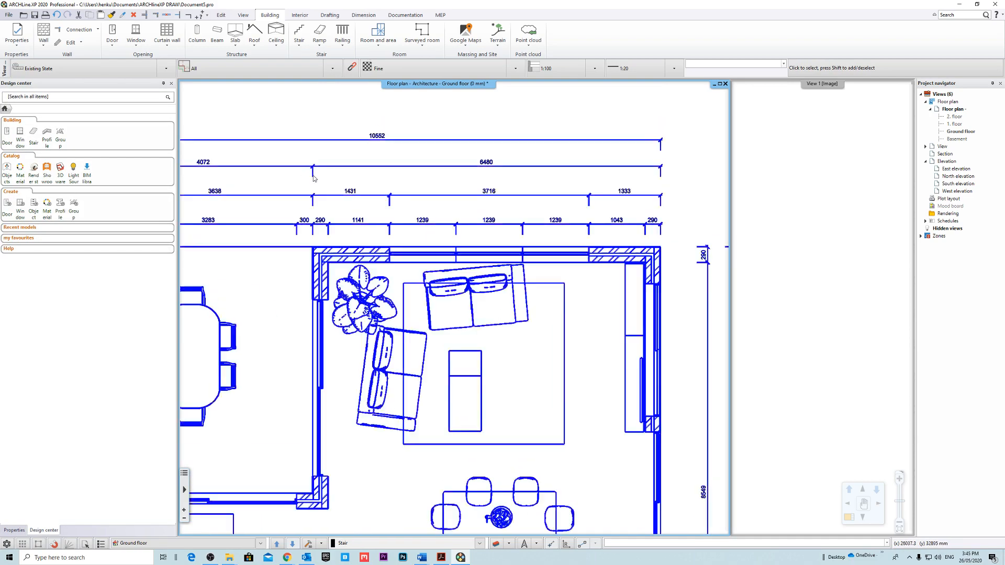
Examine the underlay's dimension strings above and beside the living and dining area.
{"action": "scroll", "coordinate": [314, 178], "scroll_direction": "up", "scroll_amount": 4}
{"action": "scroll", "coordinate": [447, 208], "scroll_direction": "down", "scroll_amount": 7}
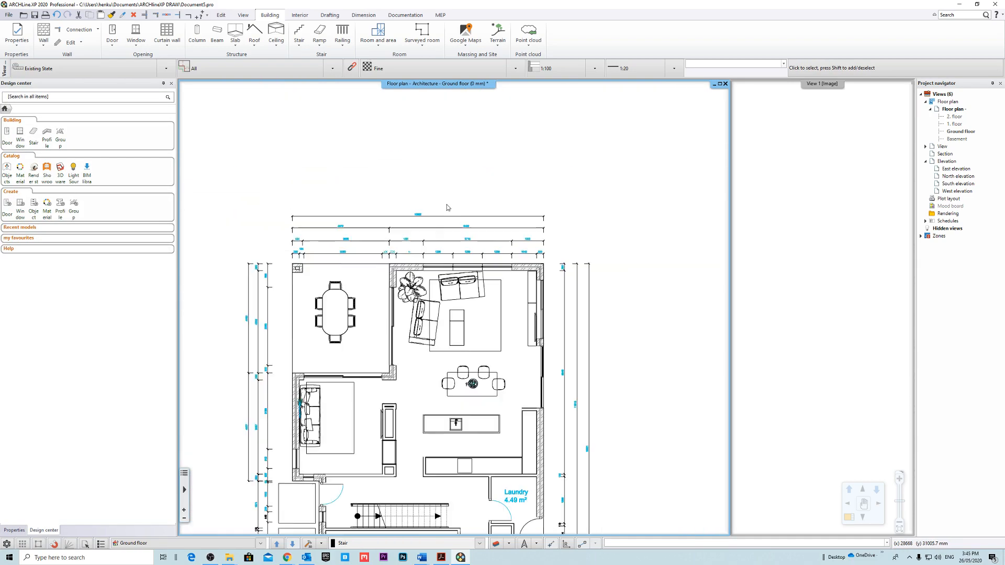
{"action": "scroll", "coordinate": [455, 310], "scroll_direction": "down", "scroll_amount": 4}
{"action": "middle_click_drag", "start_coordinate": [459, 327], "coordinate": [434, 287]}
{"action": "scroll", "coordinate": [434, 287], "scroll_direction": "up", "scroll_amount": 6}
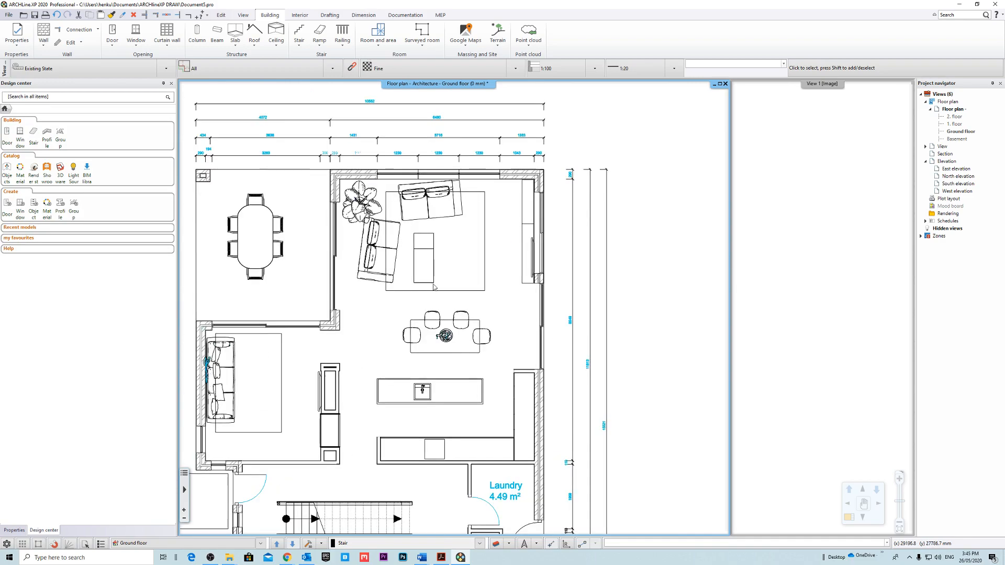
{"action": "scroll", "coordinate": [433, 287], "scroll_direction": "up", "scroll_amount": 3}
{"action": "scroll", "coordinate": [460, 277], "scroll_direction": "down", "scroll_amount": 2}
{"action": "scroll", "coordinate": [475, 267], "scroll_direction": "up", "scroll_amount": 1}
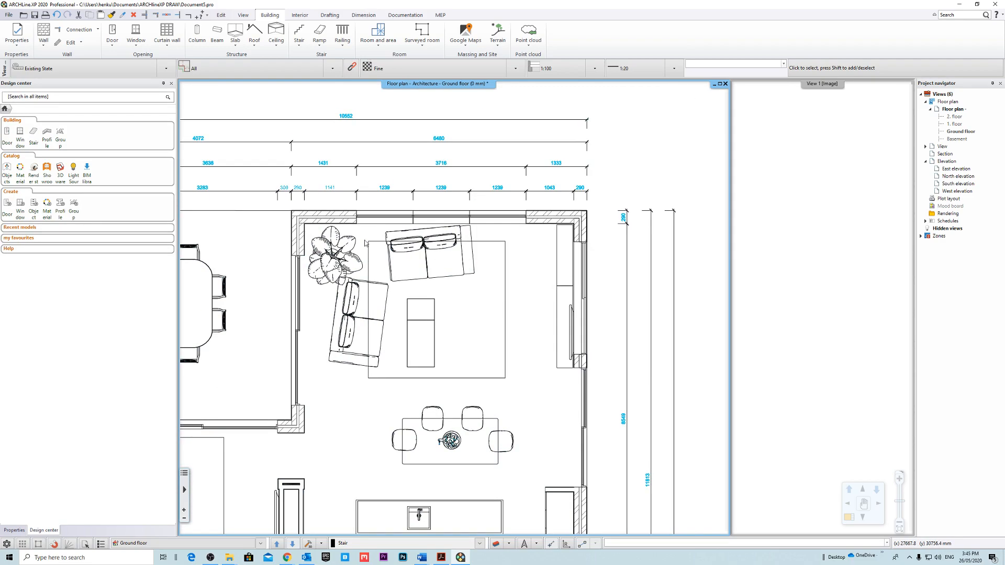
{"action": "scroll", "coordinate": [412, 308], "scroll_direction": "down", "scroll_amount": 2}
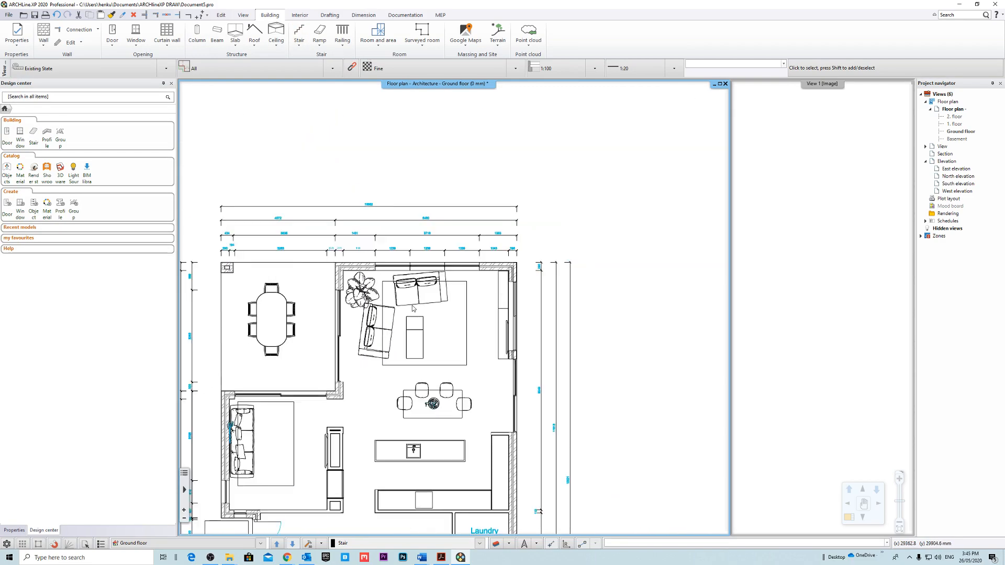
{"action": "scroll", "coordinate": [413, 308], "scroll_direction": "up", "scroll_amount": 2}
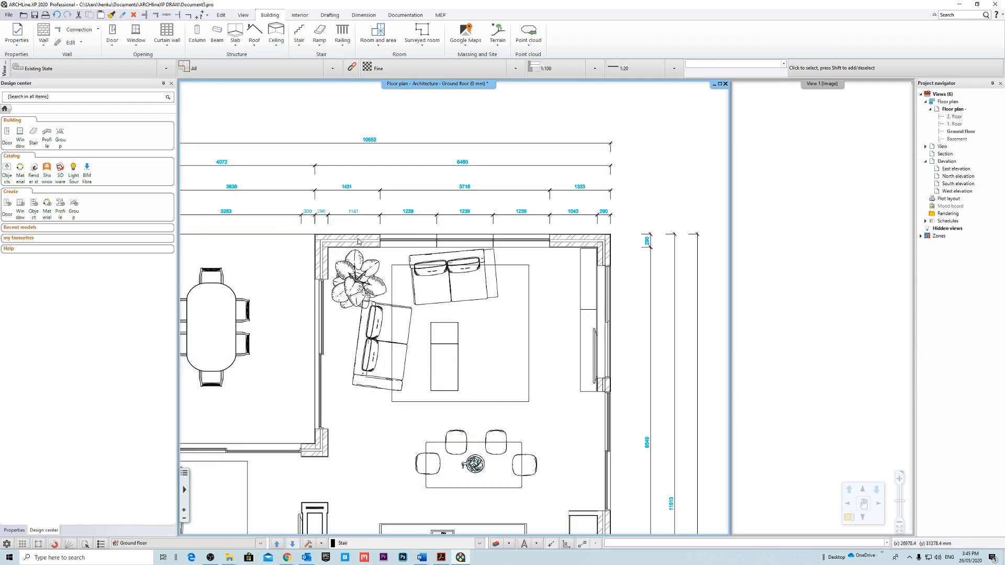
Examine both exterior wall corners of the living room closely for wall thickness and layer build-up.
{"action": "key", "text": "ctrl+a"}
{"action": "key", "text": "Escape"}
{"action": "scroll", "coordinate": [361, 251], "scroll_direction": "up", "scroll_amount": 3}
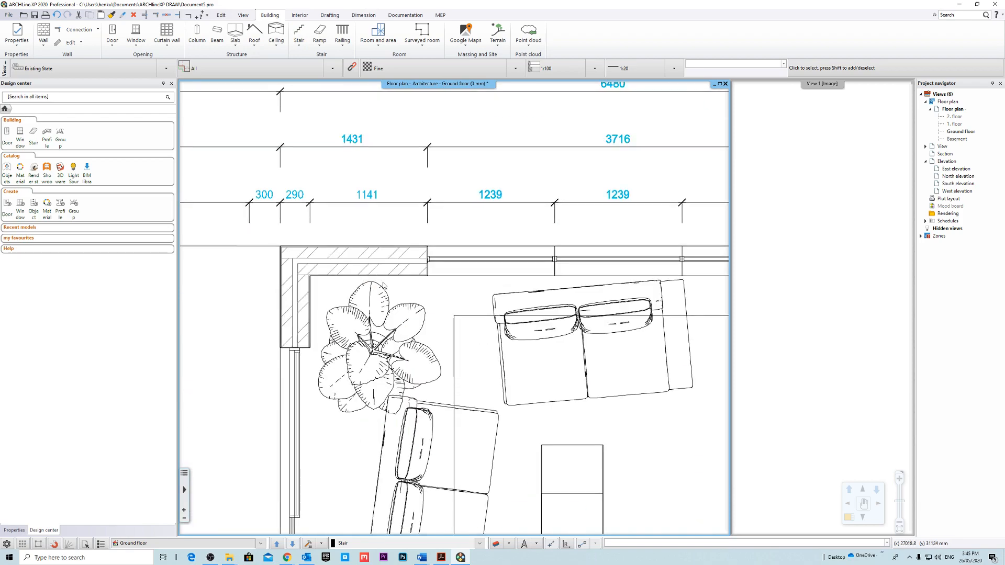
{"action": "scroll", "coordinate": [383, 285], "scroll_direction": "up", "scroll_amount": 4}
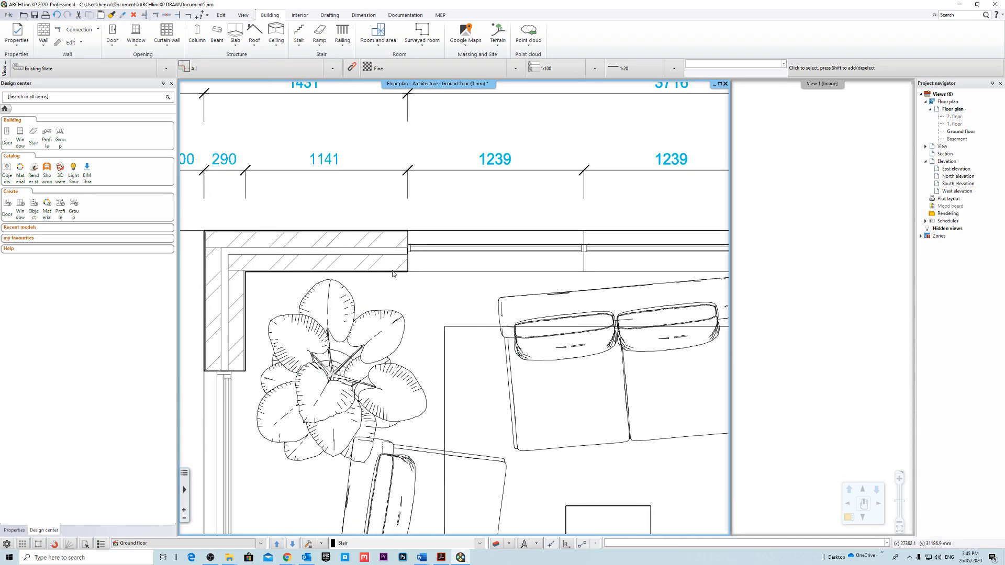
{"action": "middle_click_drag", "start_coordinate": [367, 274], "coordinate": [359, 304]}
{"action": "scroll", "coordinate": [434, 311], "scroll_direction": "down", "scroll_amount": 4}
{"action": "middle_click_drag", "start_coordinate": [591, 324], "coordinate": [456, 314]}
{"action": "scroll", "coordinate": [456, 314], "scroll_direction": "up", "scroll_amount": 3}
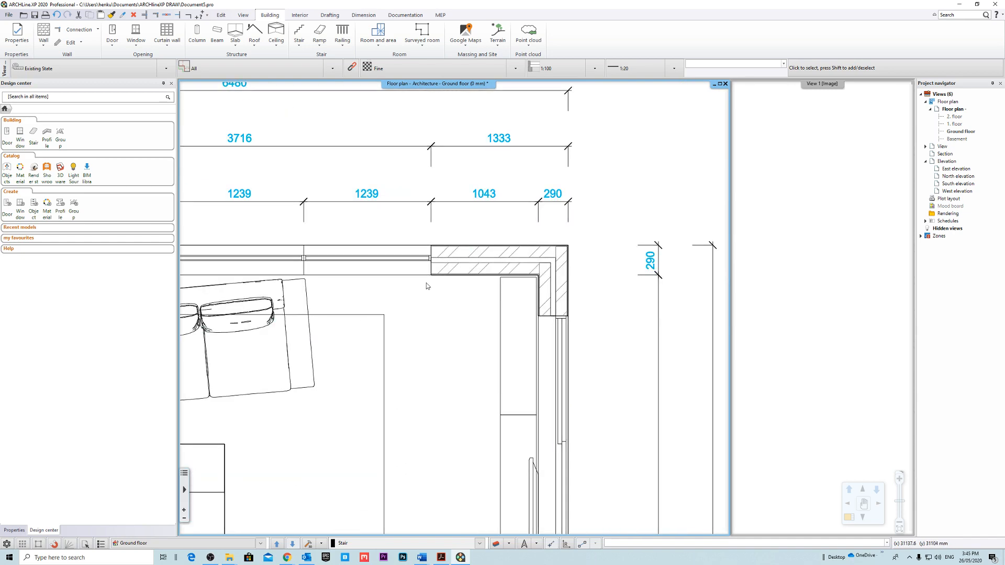
{"action": "middle_click_drag", "start_coordinate": [319, 294], "coordinate": [596, 292]}
{"action": "middle_click_drag", "start_coordinate": [420, 291], "coordinate": [433, 284]}
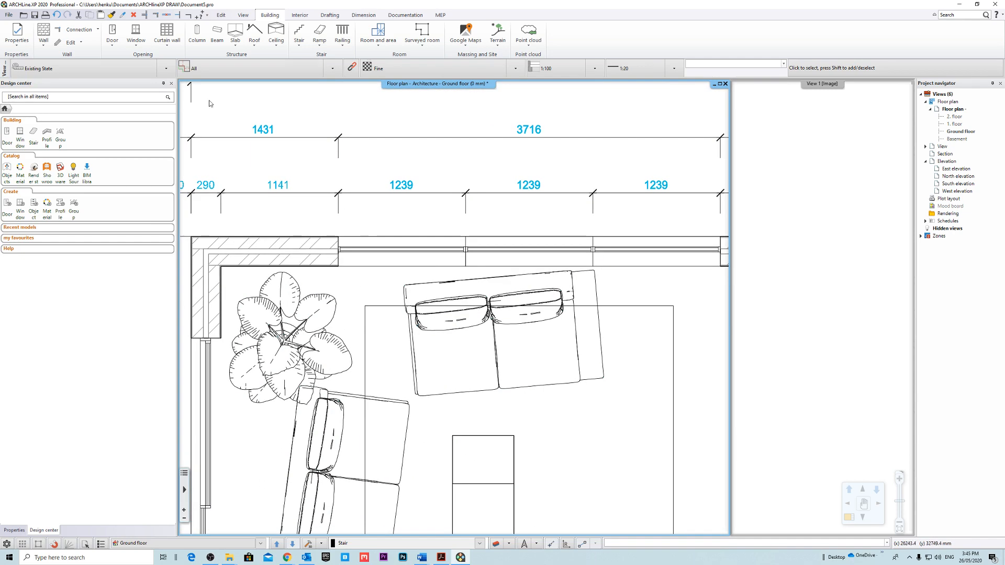
Start the Wall command with the composite style 270mm Double Cavity Brick + 10mm Render Both Sides.
{"action": "left_click", "coordinate": [44, 32]}
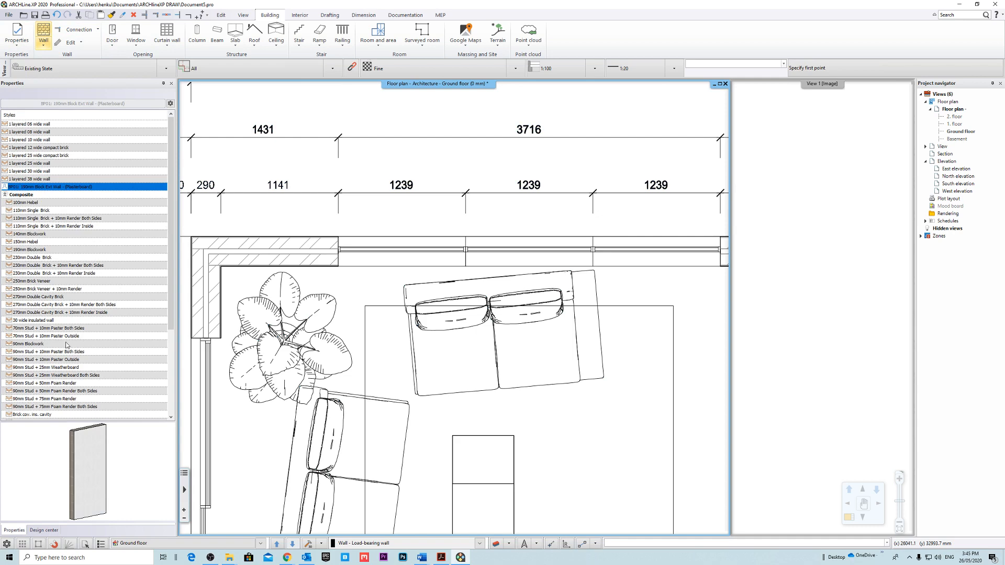
{"action": "left_click", "coordinate": [73, 266]}
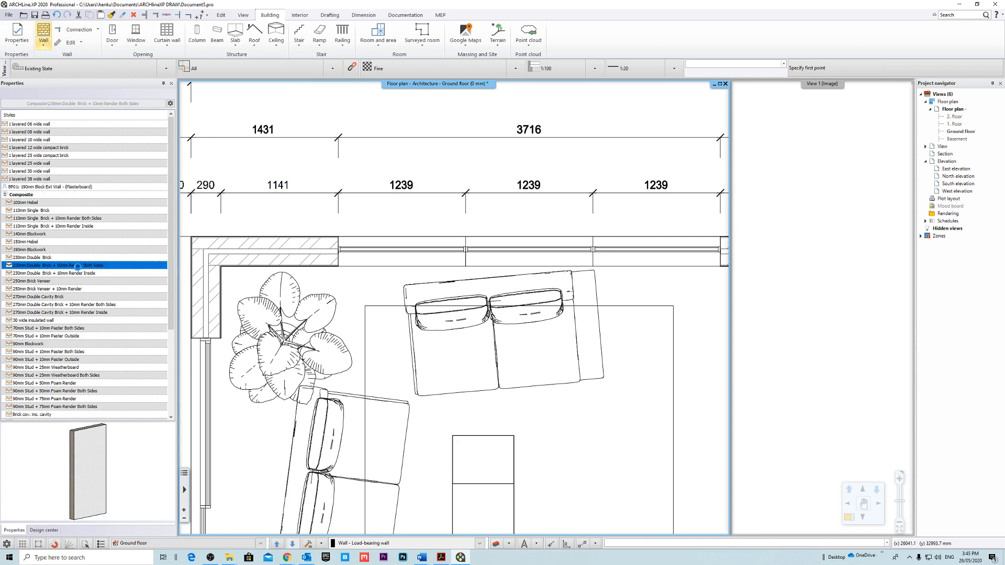
{"action": "left_click", "coordinate": [79, 305]}
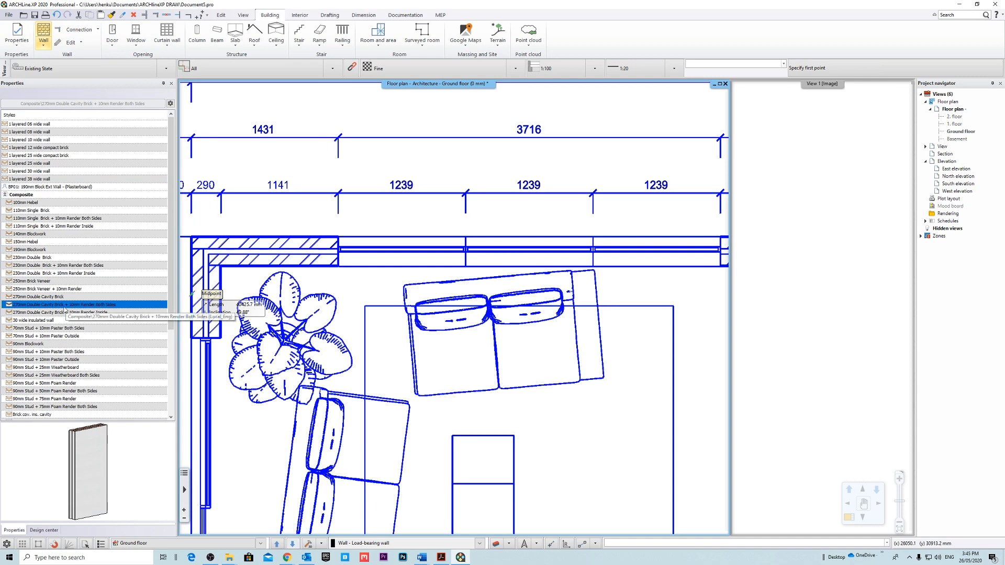
Open the chosen wall style's compound wall definition and review its layer materials and thicknesses.
{"action": "right_click", "coordinate": [66, 305]}
{"action": "left_click", "coordinate": [90, 322]}
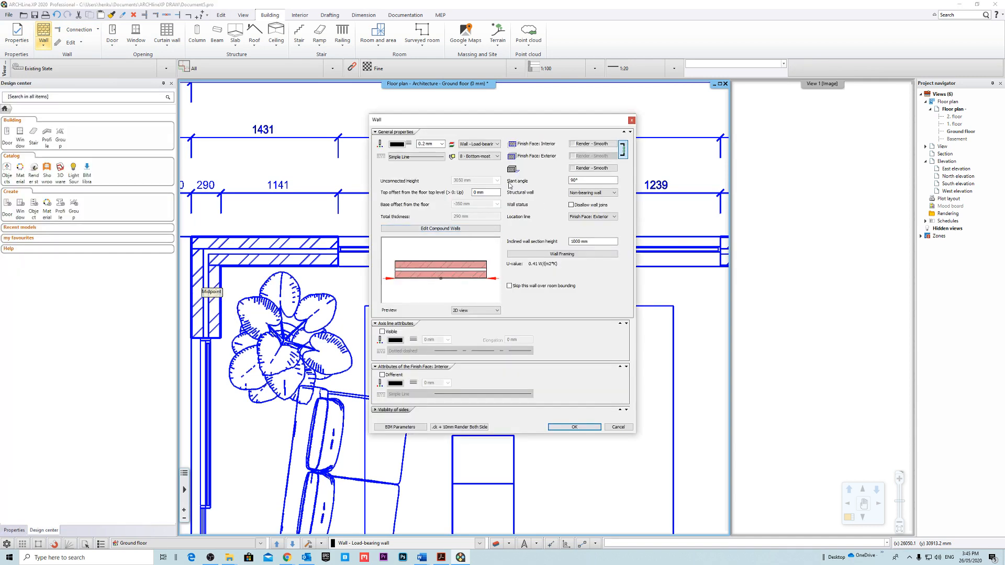
{"action": "left_click", "coordinate": [451, 229]}
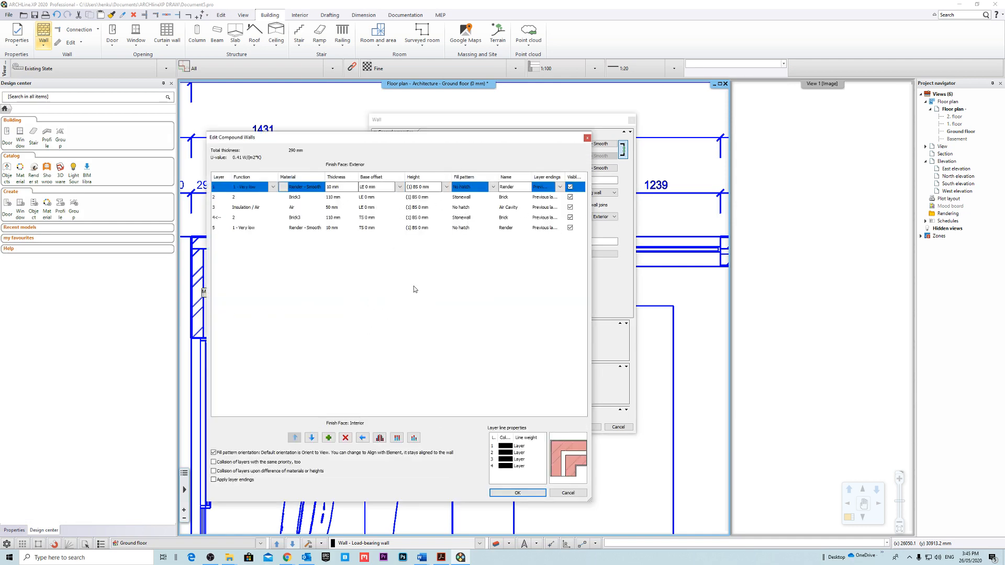
{"action": "left_click_drag", "start_coordinate": [409, 139], "coordinate": [439, 140]}
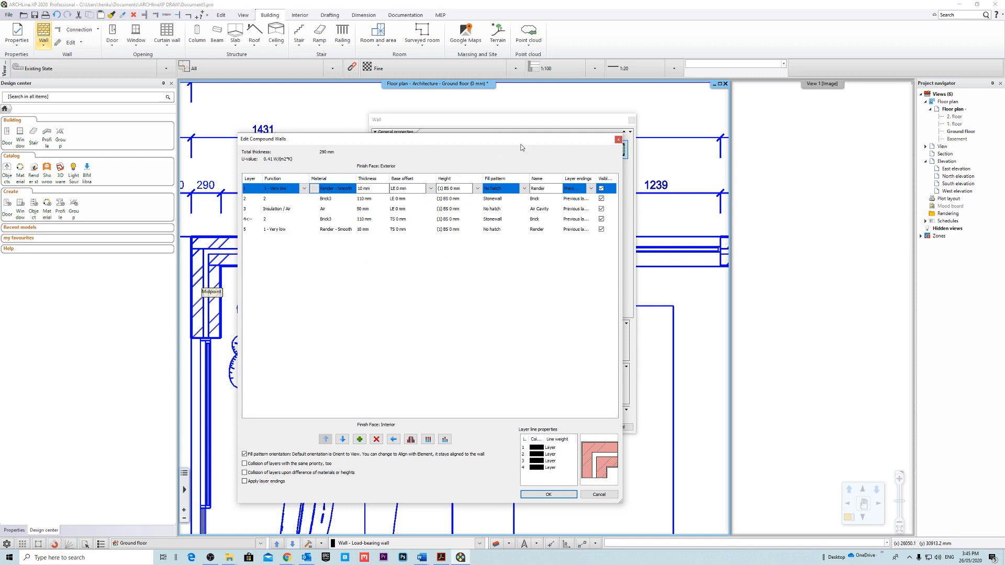
Set the exterior render layer's bottom bound to BS - Bottom of Structure in the compound wall.
{"action": "left_click", "coordinate": [430, 188]}
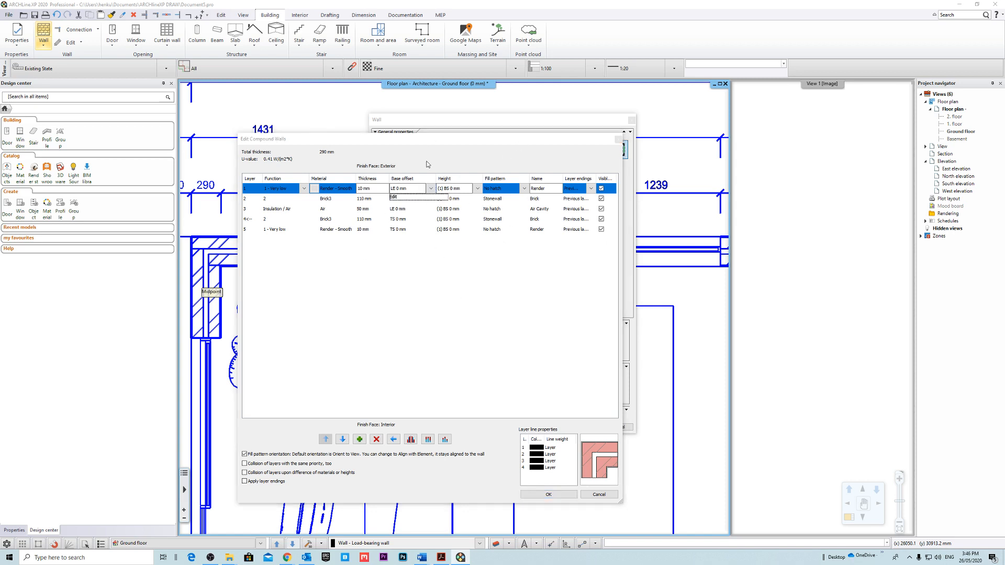
{"action": "left_click", "coordinate": [406, 198]}
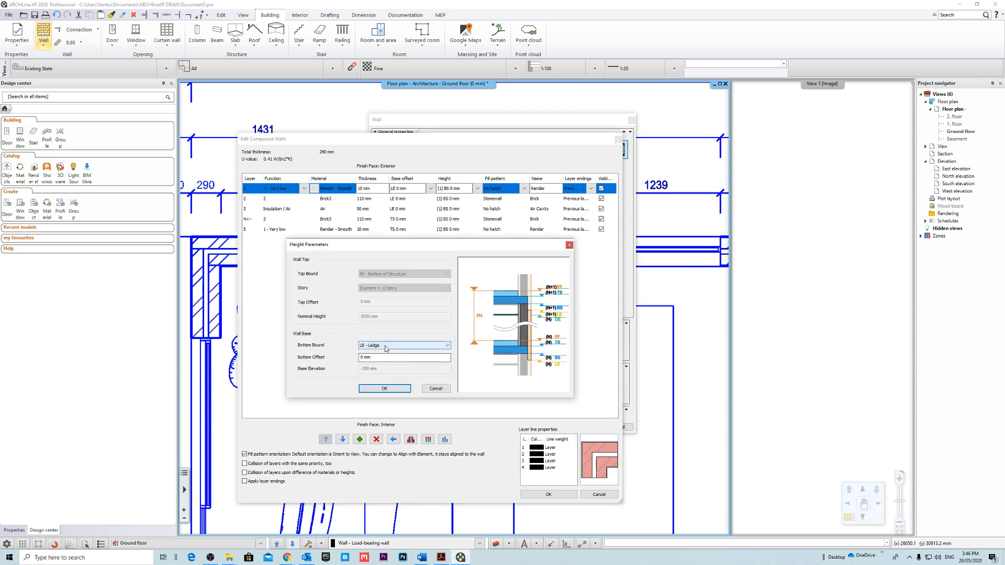
{"action": "left_click", "coordinate": [446, 345]}
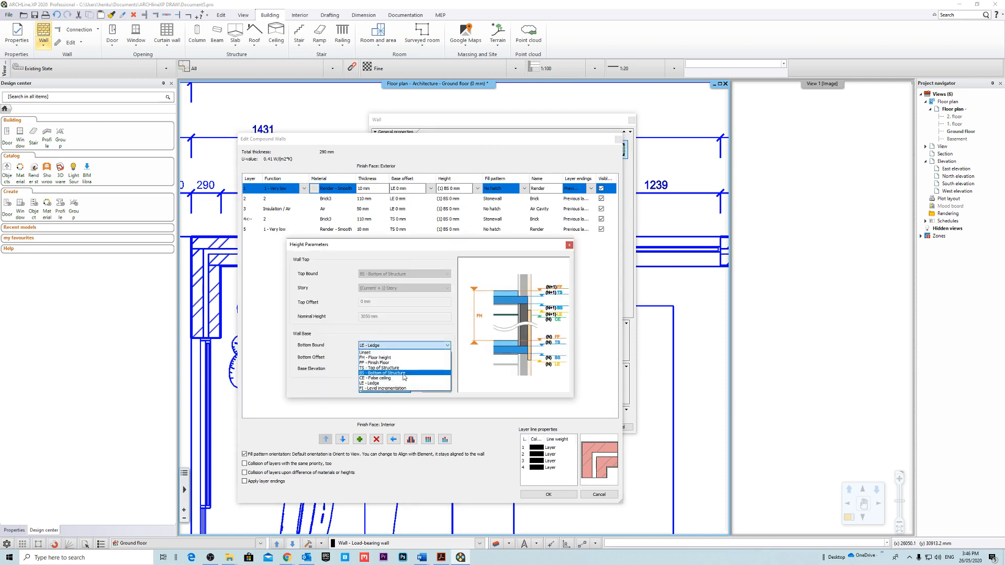
{"action": "left_click", "coordinate": [382, 367]}
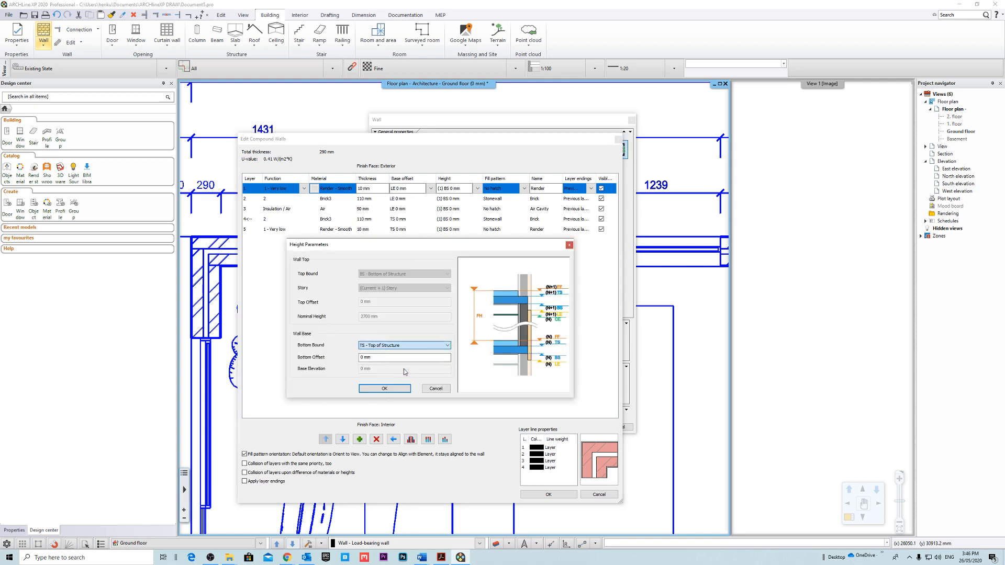
{"action": "key", "text": "Tab"}
{"action": "left_click", "coordinate": [381, 346]}
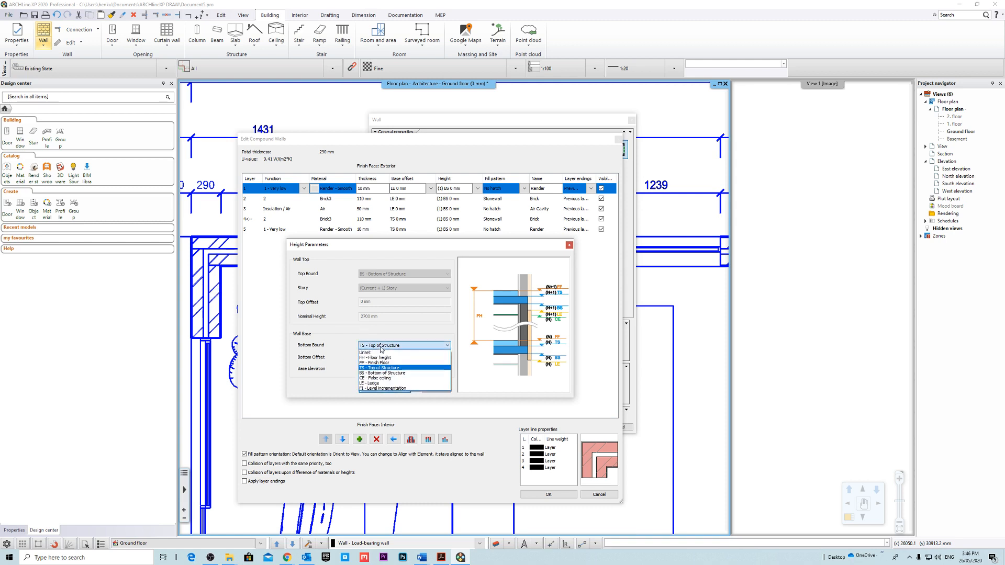
{"action": "left_click", "coordinate": [382, 381]}
{"action": "left_click", "coordinate": [384, 389]}
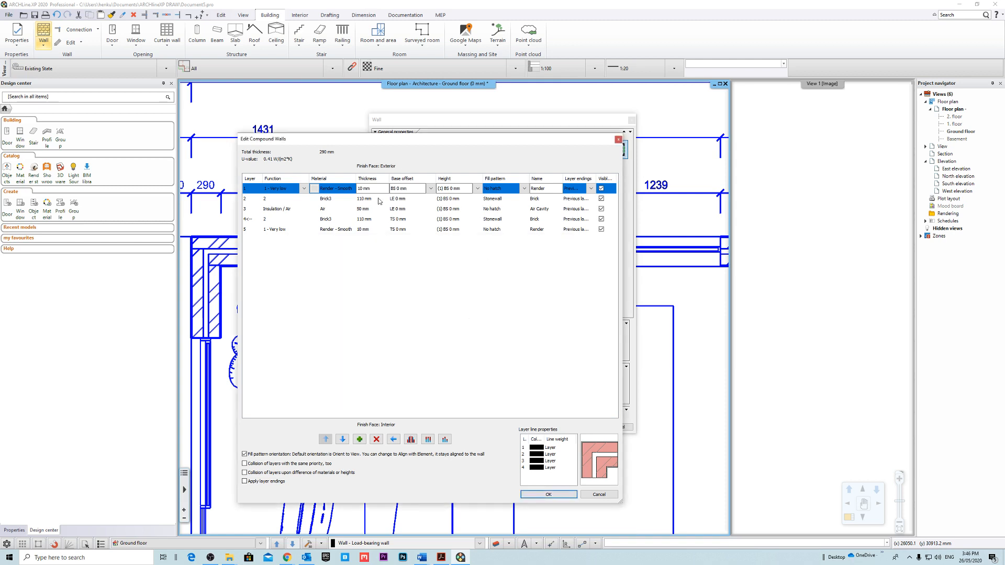
Set the outer brick layer's bottom bound to BS - Bottom of Structure.
{"action": "left_click", "coordinate": [428, 201]}
{"action": "left_click", "coordinate": [430, 198]}
{"action": "left_click", "coordinate": [408, 346]}
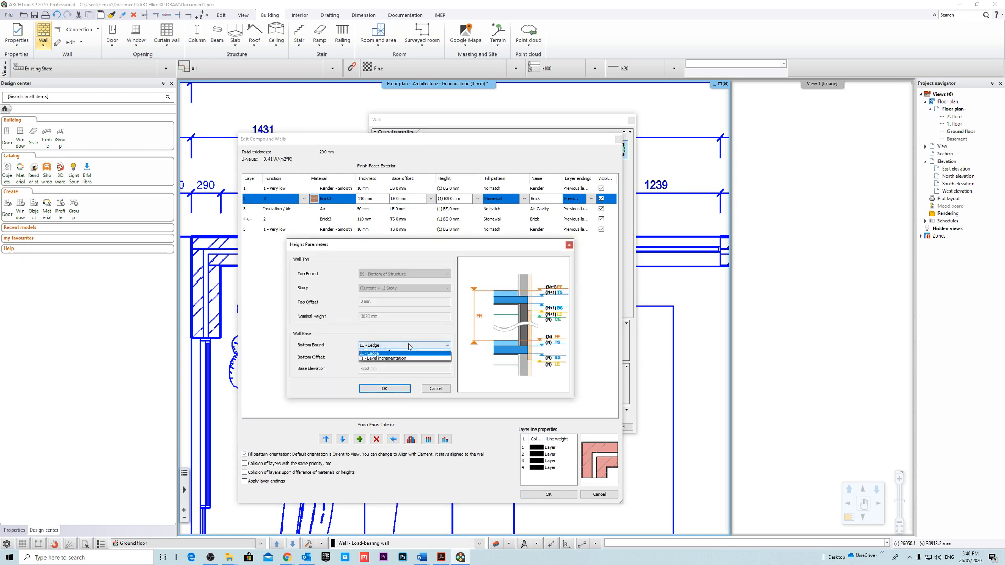
{"action": "left_click", "coordinate": [382, 382]}
{"action": "left_click", "coordinate": [384, 388]}
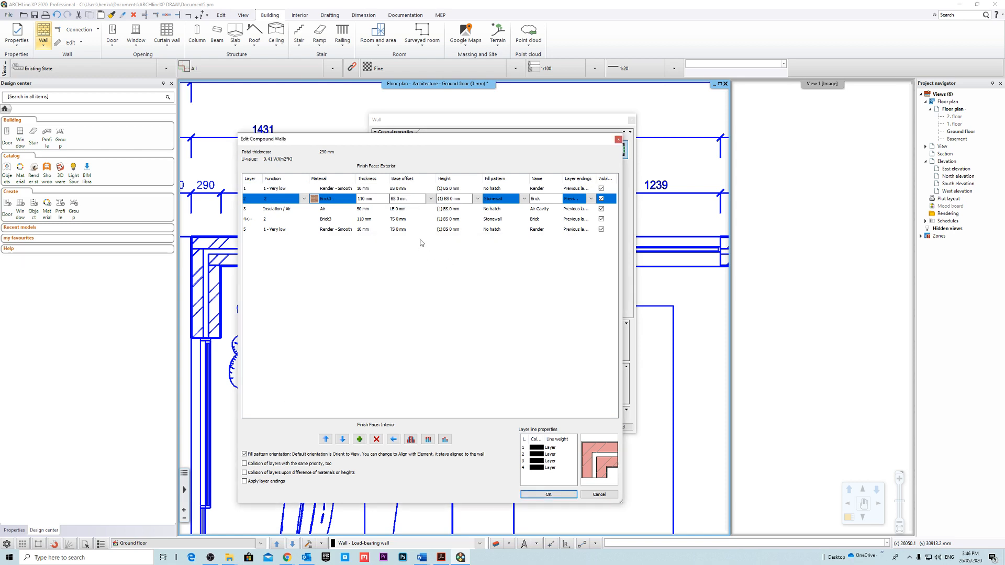
Set the air cavity layer's bottom bound to BS - Bottom of Structure.
{"action": "left_click", "coordinate": [426, 210]}
{"action": "left_click", "coordinate": [430, 209]}
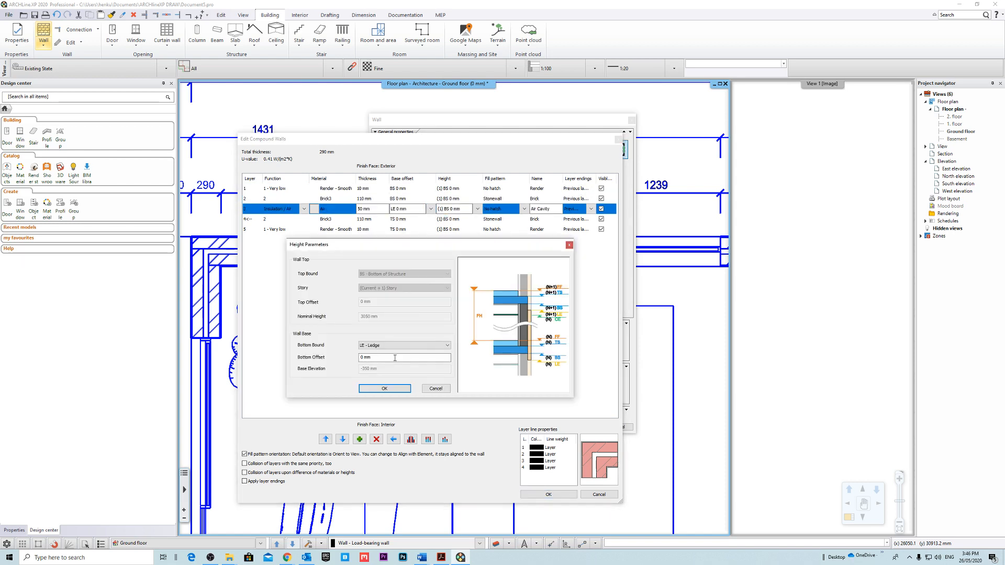
{"action": "left_click", "coordinate": [403, 345]}
{"action": "left_click", "coordinate": [430, 365]}
{"action": "left_click", "coordinate": [384, 388]}
Set the inner brick layer's bottom offset to -15 mm from the top of structure.
{"action": "left_click", "coordinate": [417, 220]}
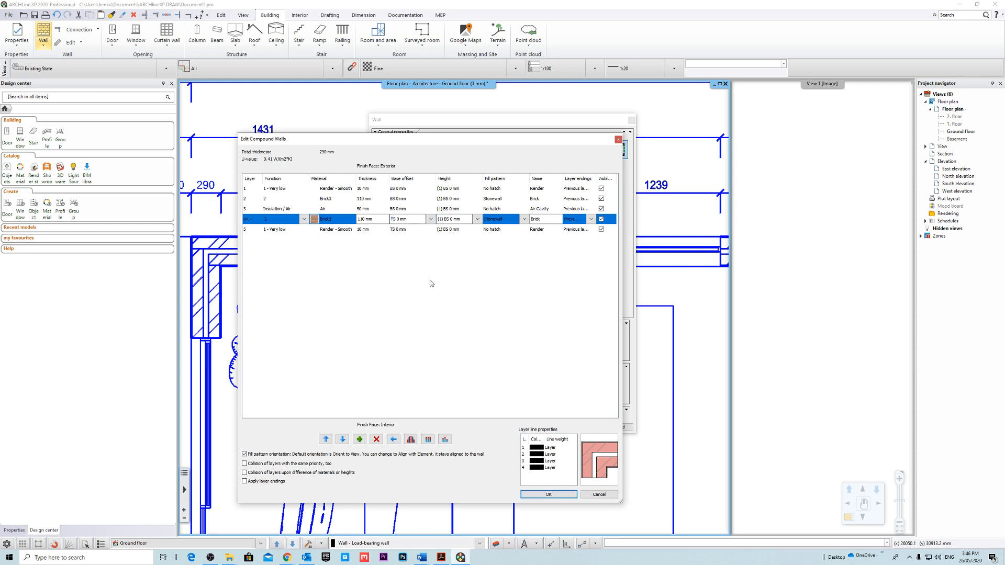
{"action": "left_click", "coordinate": [414, 230]}
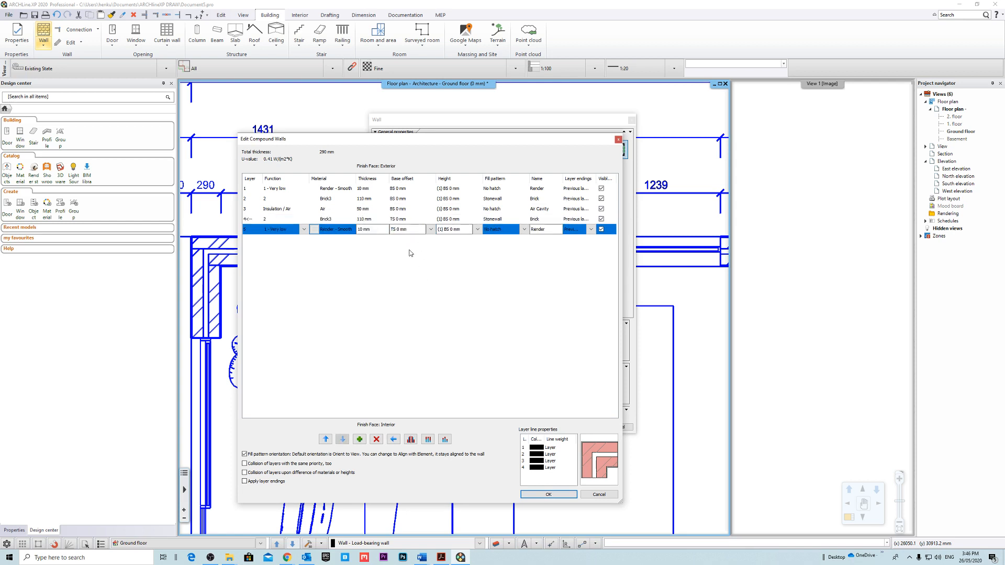
{"action": "left_click", "coordinate": [422, 220]}
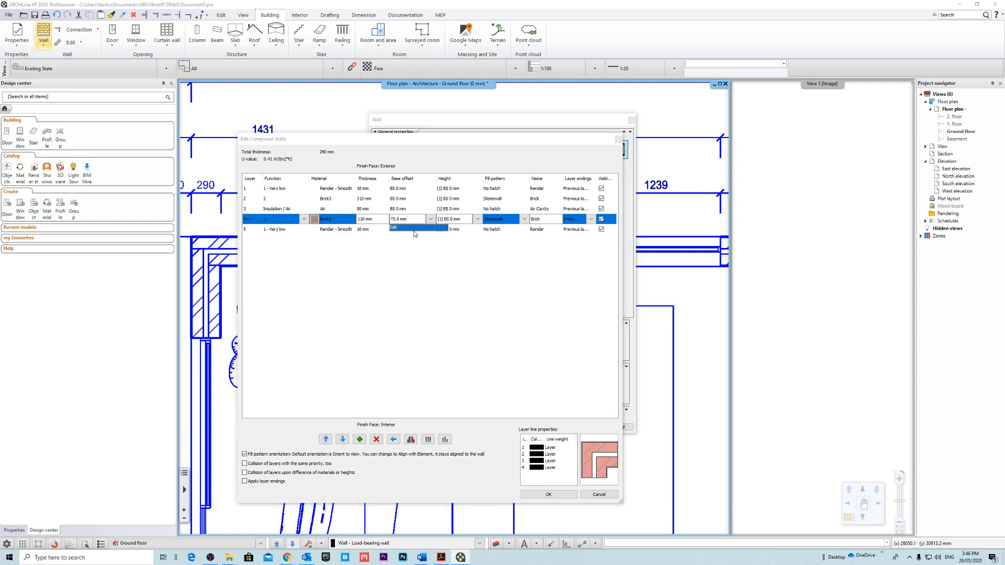
{"action": "left_click", "coordinate": [412, 231]}
{"action": "left_click_drag", "start_coordinate": [391, 359], "coordinate": [312, 358]}
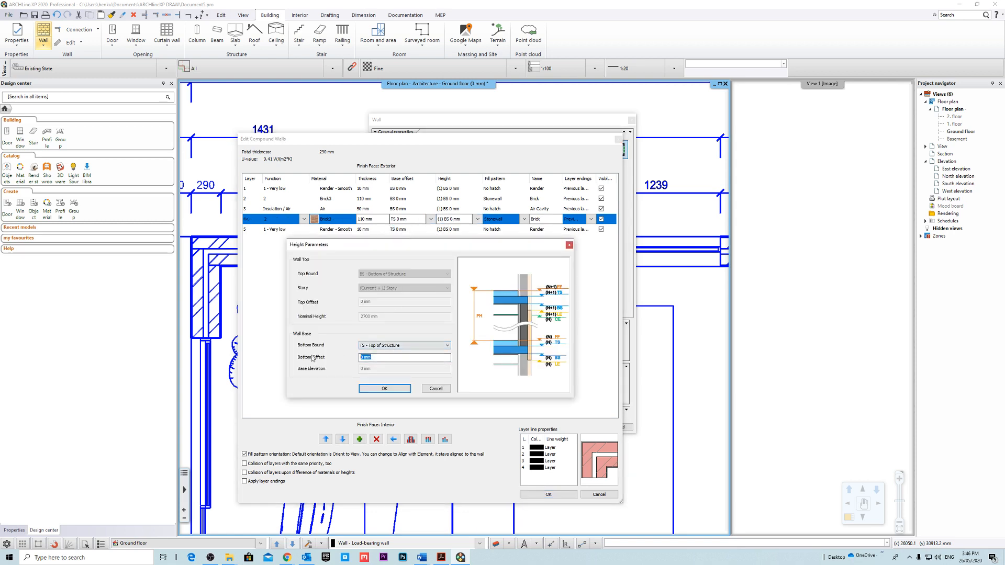
{"action": "type", "text": "-15"}
{"action": "left_click", "coordinate": [384, 389]}
Set the interior render layer's bottom offset to -15 mm from the top of structure and accept the compound wall definition.
{"action": "left_click", "coordinate": [432, 232]}
{"action": "left_click", "coordinate": [430, 229]}
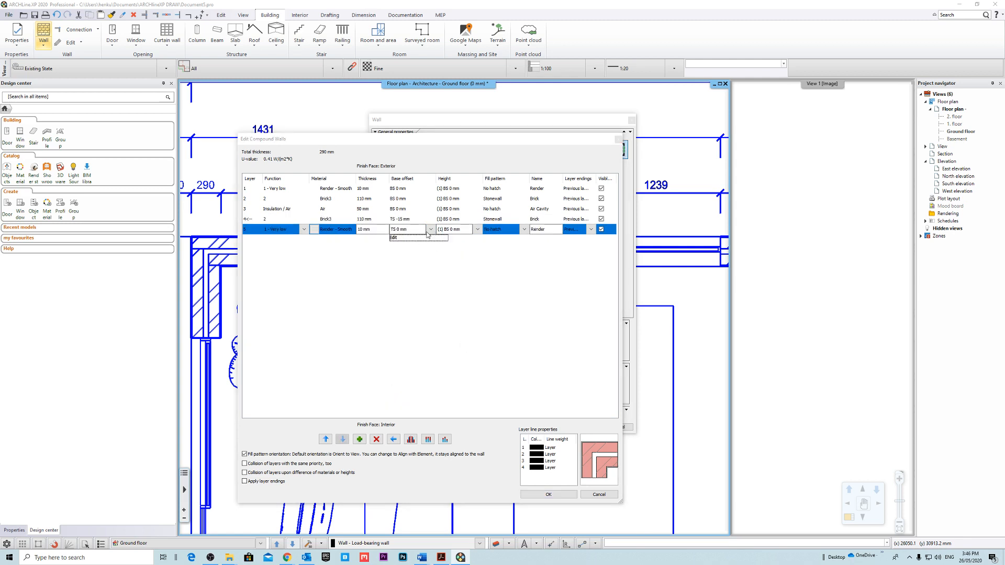
{"action": "left_click", "coordinate": [416, 238]}
{"action": "left_click_drag", "start_coordinate": [390, 357], "coordinate": [298, 361]}
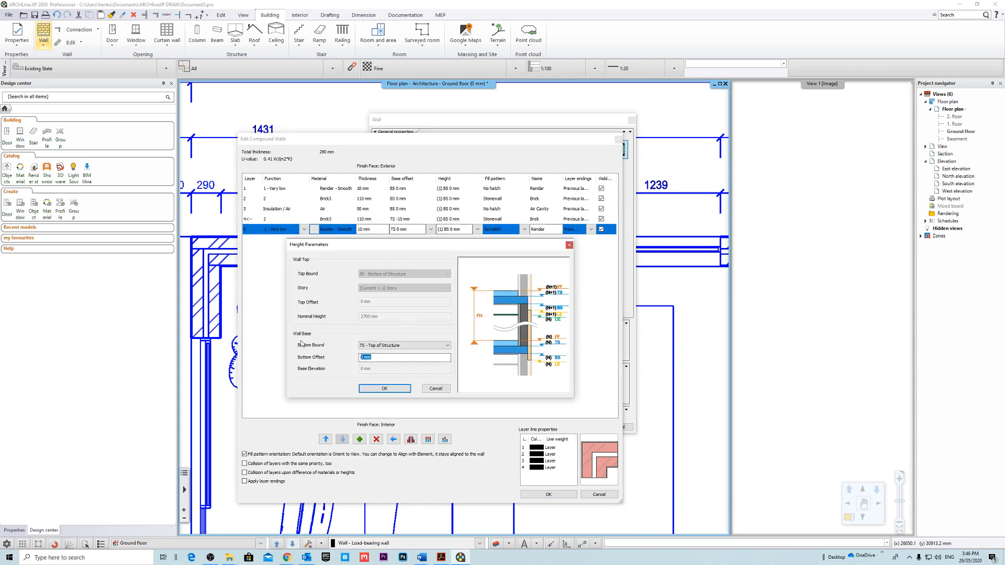
{"action": "type", "text": "0"}
{"action": "left_click", "coordinate": [384, 388]}
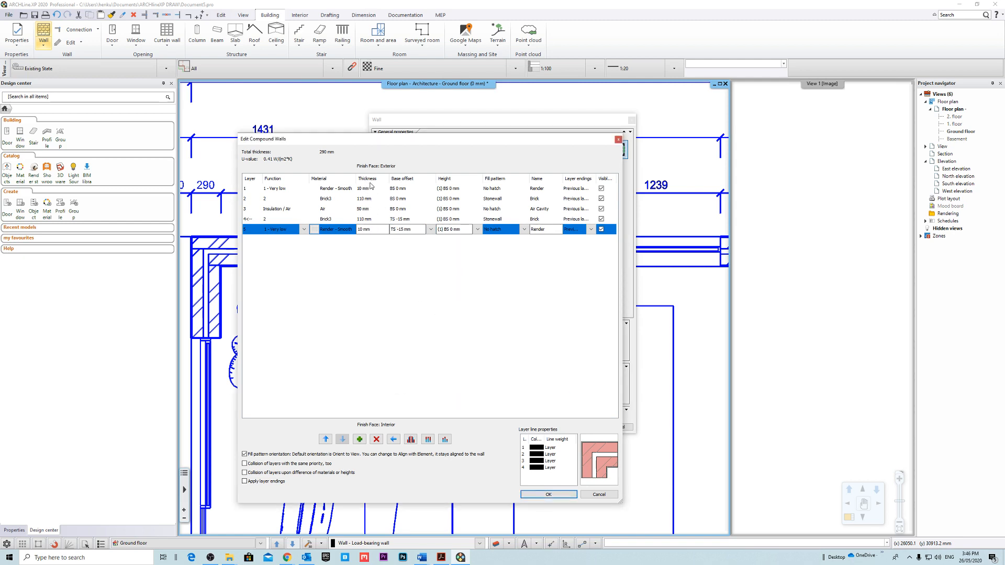
{"action": "left_click", "coordinate": [563, 493]}
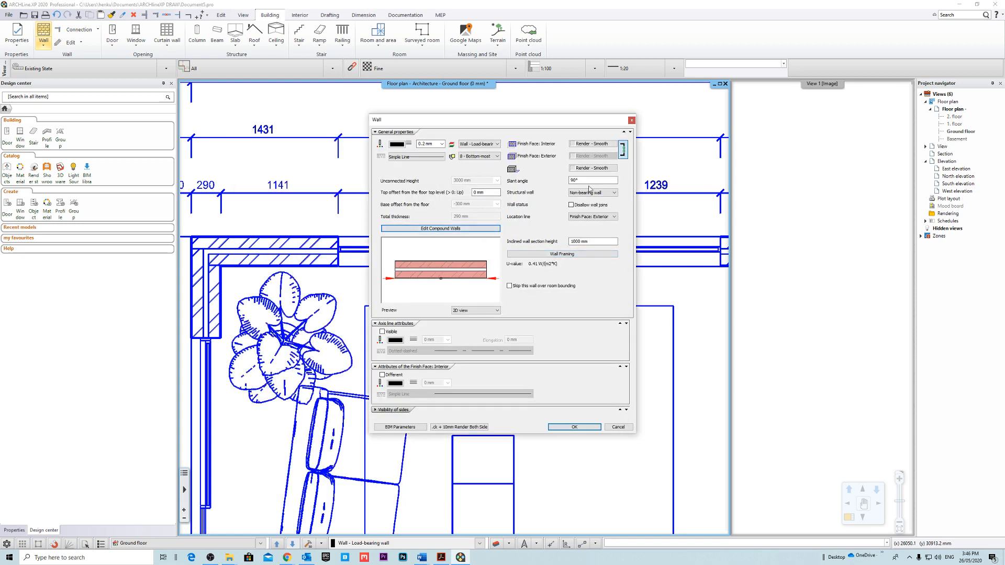
Reopen the compound wall definition and turn off the background fill colour of the outer brick layer's Stonewall hatch.
{"action": "left_click", "coordinate": [439, 229]}
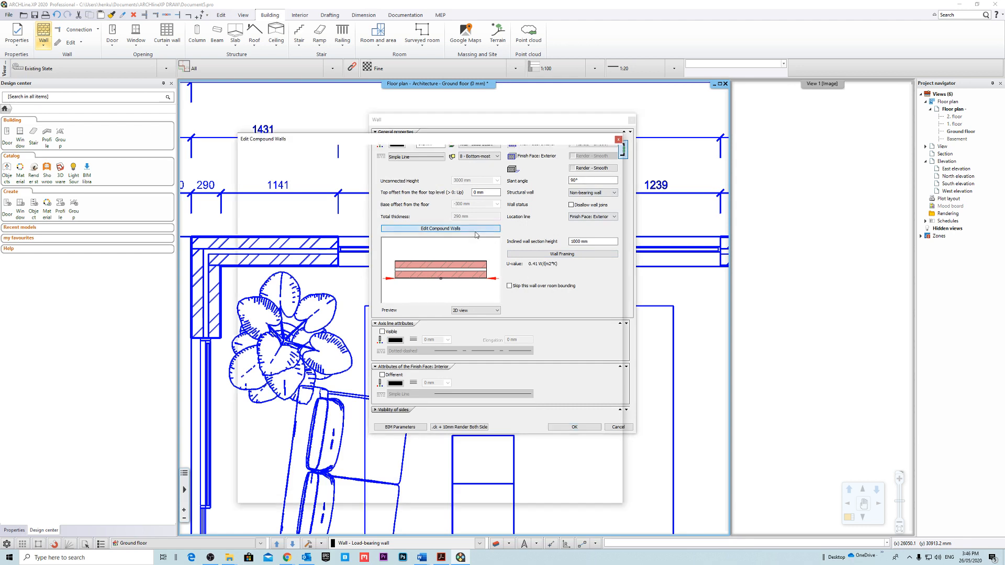
{"action": "left_click", "coordinate": [386, 200]}
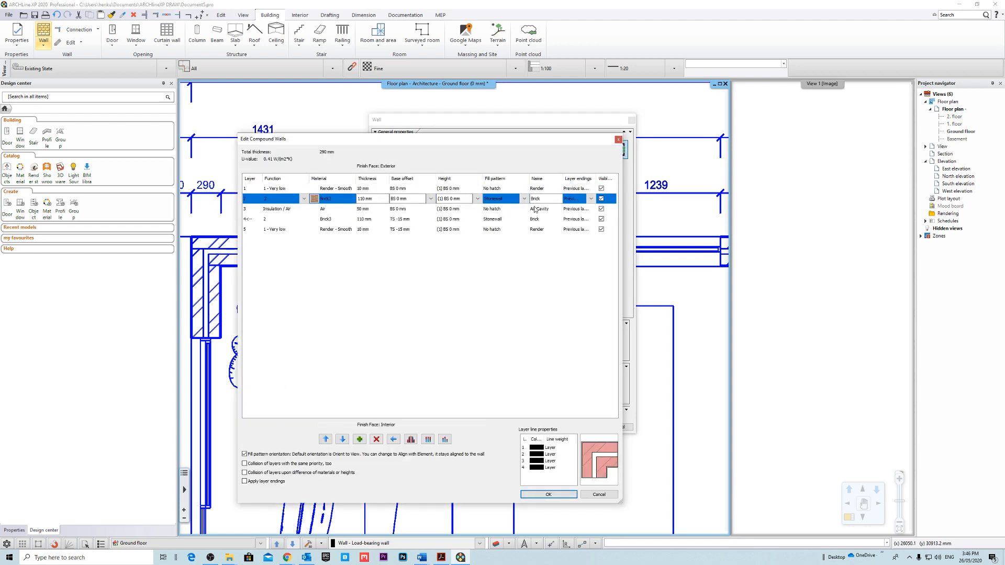
{"action": "left_click", "coordinate": [524, 199]}
{"action": "left_click", "coordinate": [489, 207]}
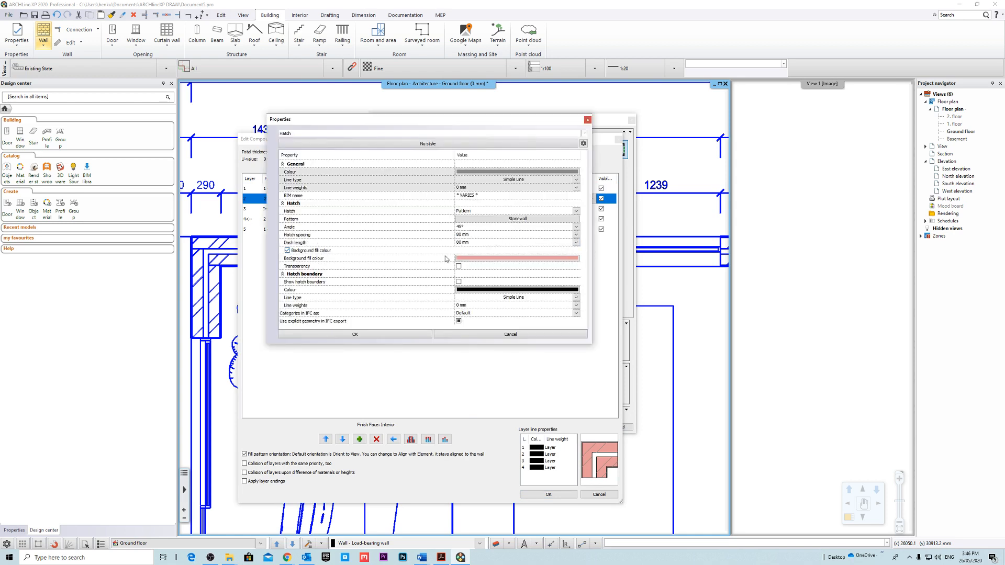
{"action": "left_click", "coordinate": [287, 251]}
{"action": "left_click", "coordinate": [389, 335]}
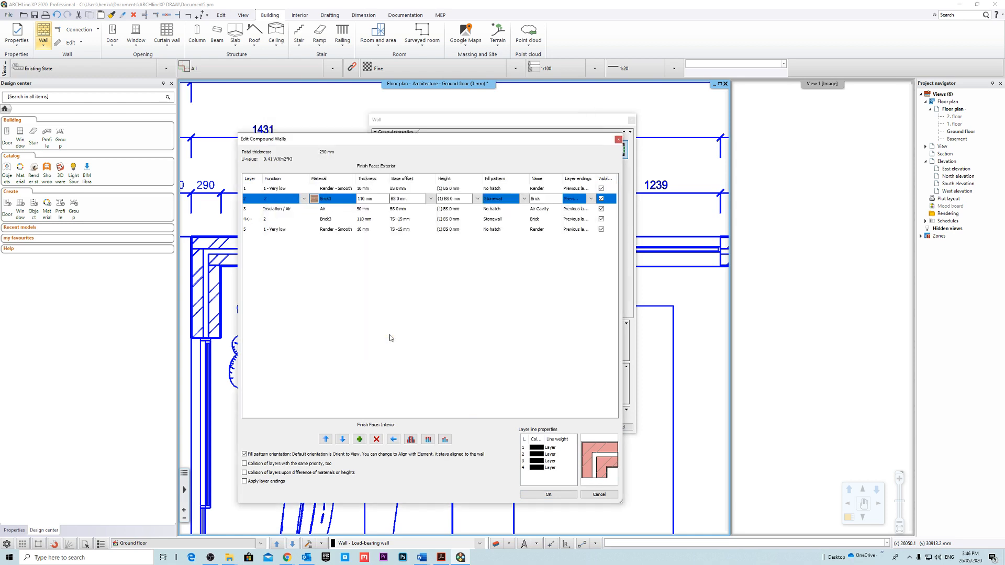
Turn off the background fill colour of the inner brick layer's hatch and accept the compound wall changes.
{"action": "left_click", "coordinate": [554, 218]}
{"action": "left_click", "coordinate": [523, 218]}
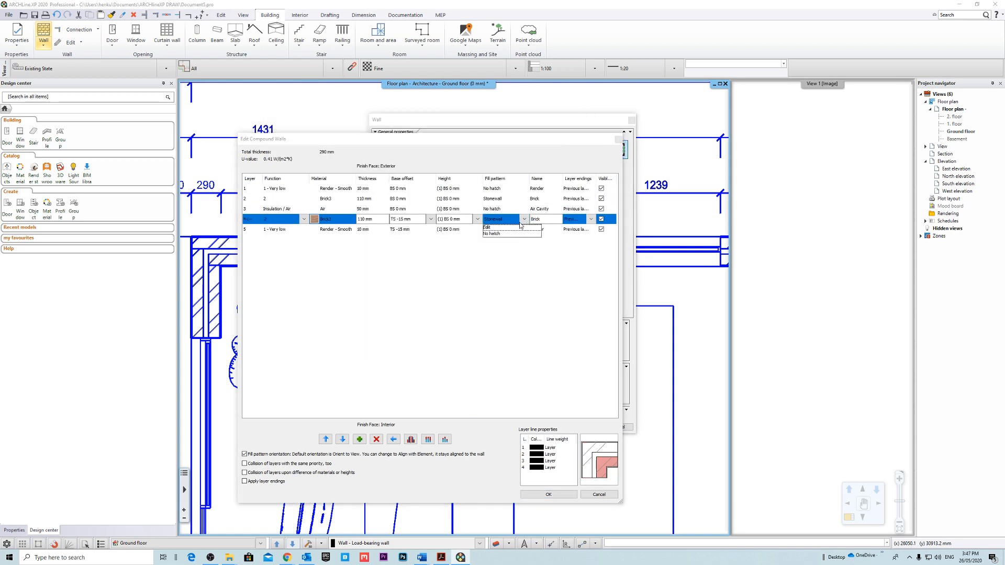
{"action": "left_click", "coordinate": [489, 227]}
{"action": "left_click", "coordinate": [287, 250]}
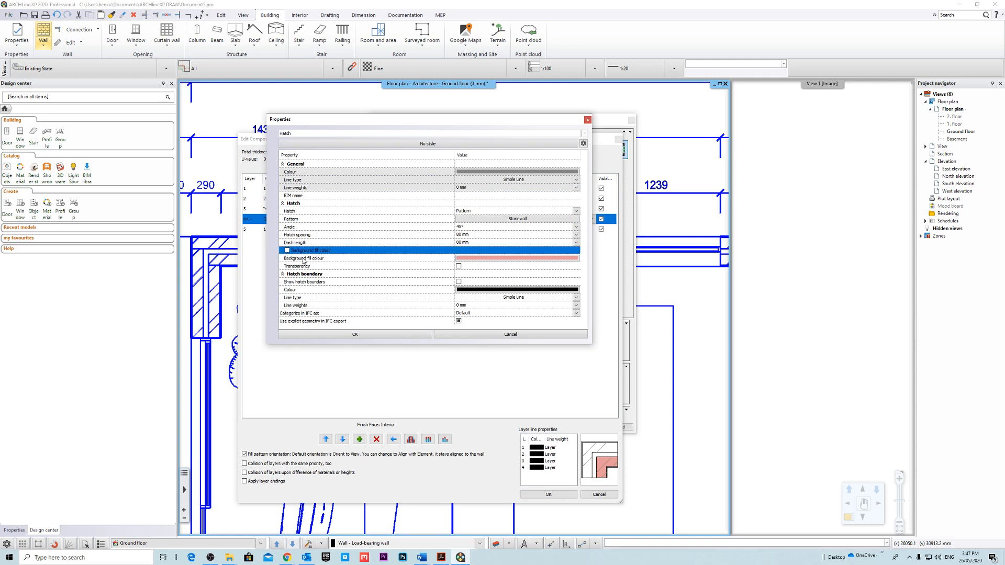
{"action": "left_click", "coordinate": [373, 333]}
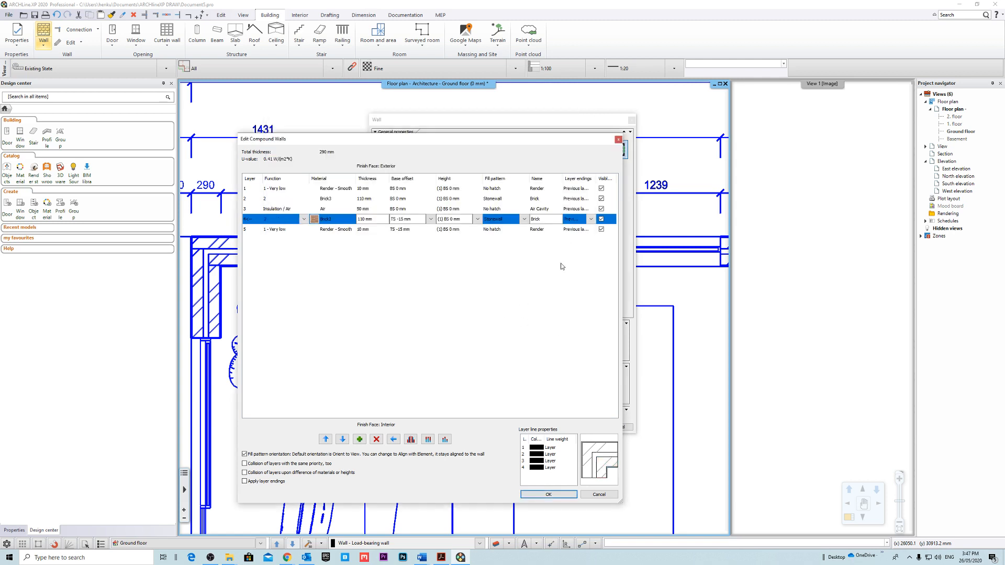
{"action": "left_click", "coordinate": [569, 494]}
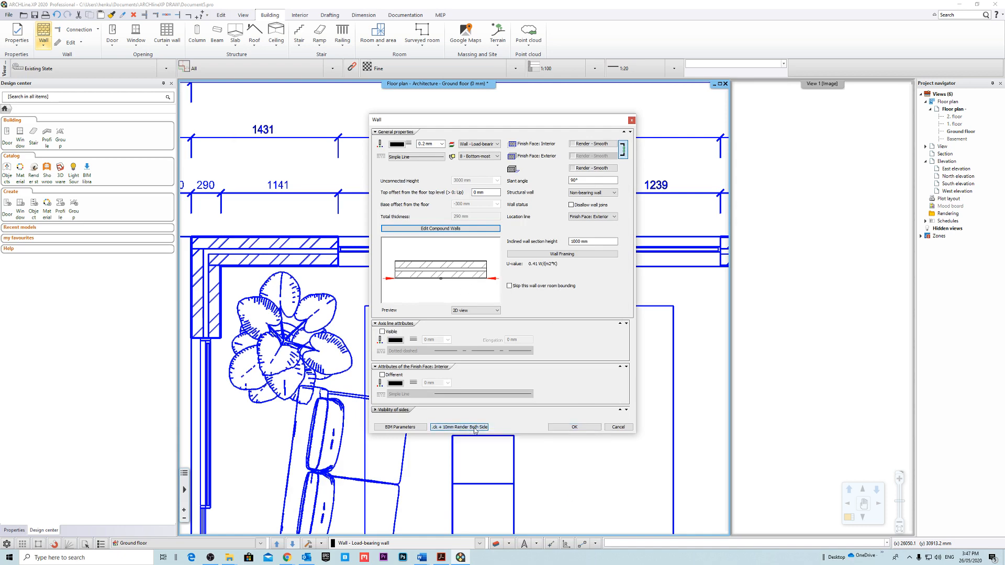
Save the settings as new Composite style 270mm Double Cavity Brick + 10mm Render Both Sides (N1), available in this project only.
{"action": "left_click", "coordinate": [461, 426]}
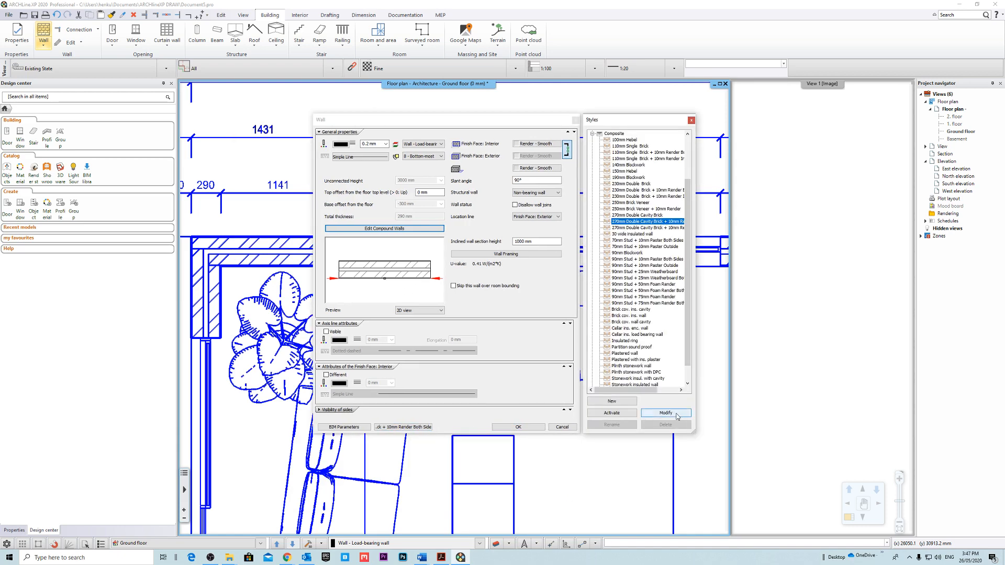
{"action": "left_click", "coordinate": [607, 403]}
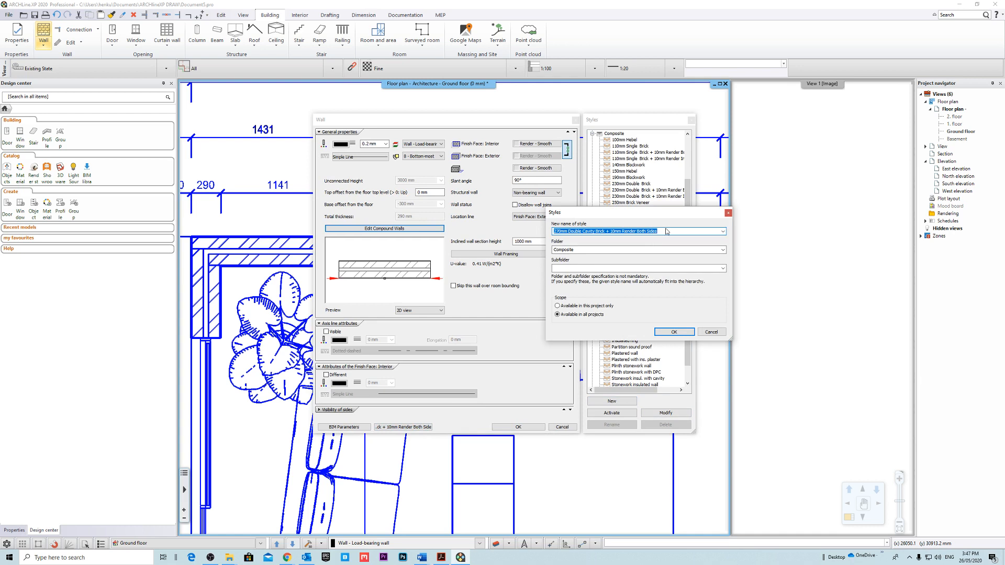
{"action": "left_click", "coordinate": [666, 233]}
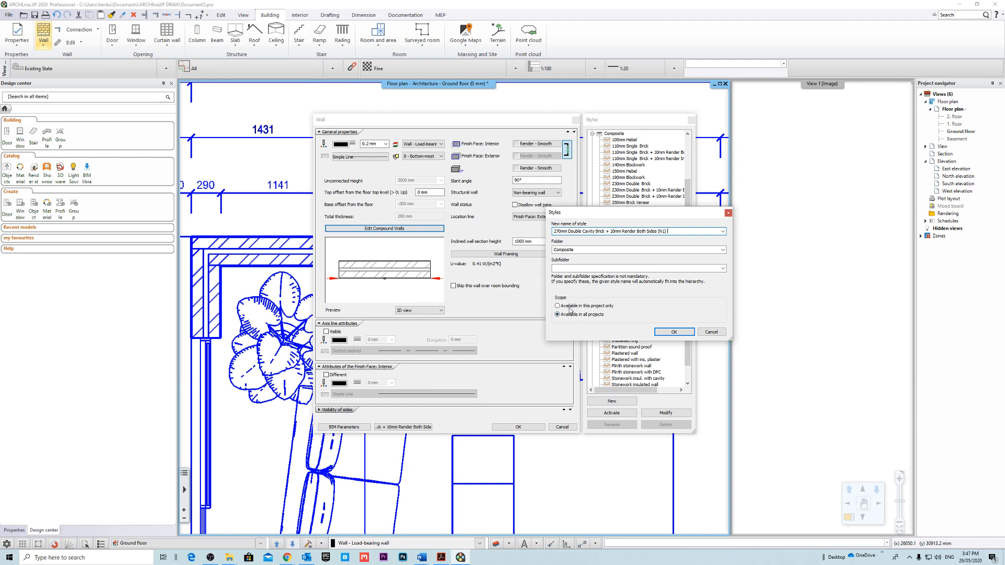
{"action": "left_click", "coordinate": [557, 306]}
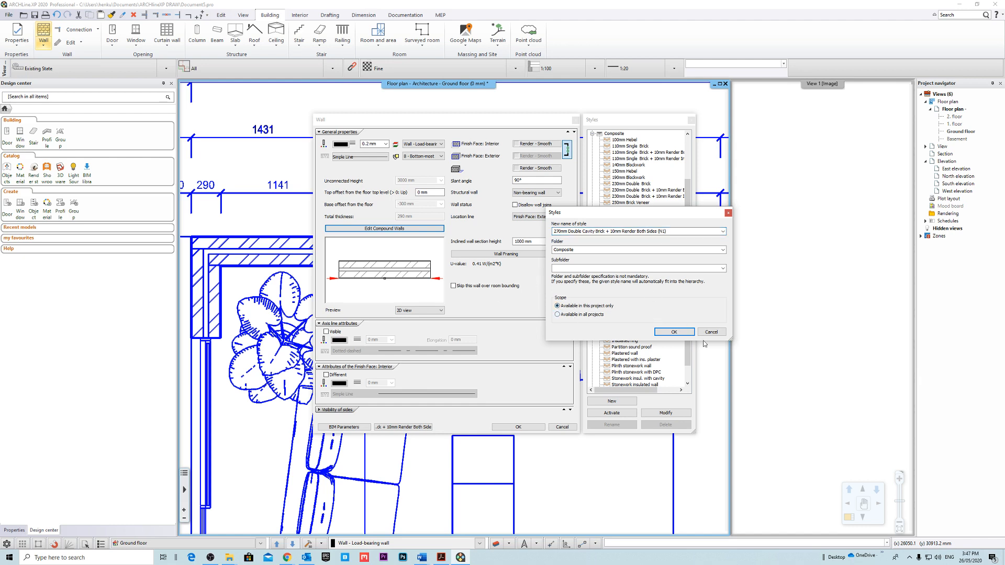
{"action": "left_click", "coordinate": [674, 332]}
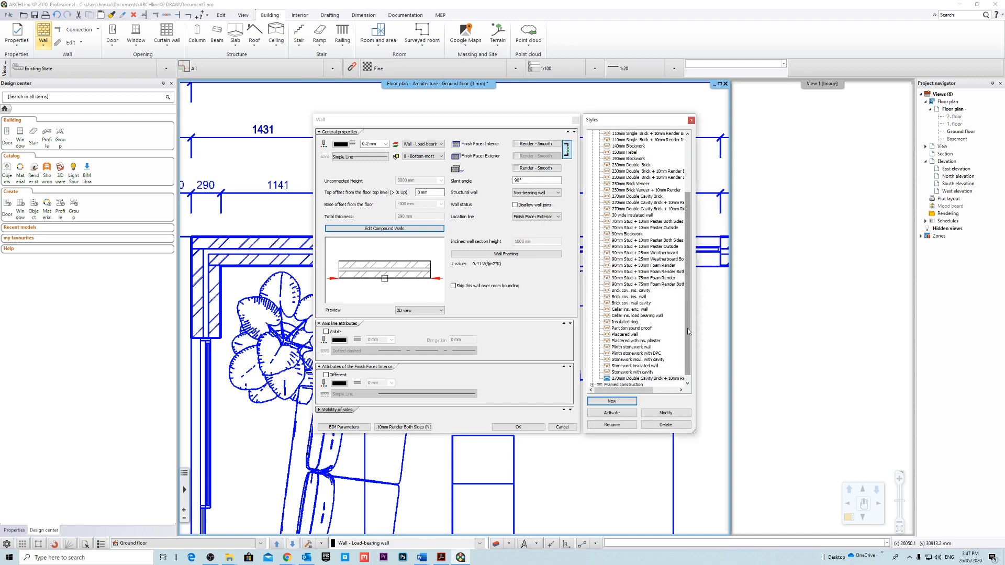
Activate the newly saved (N1) wall style and accept the wall properties.
{"action": "scroll", "coordinate": [686, 329], "scroll_direction": "down", "scroll_amount": 1}
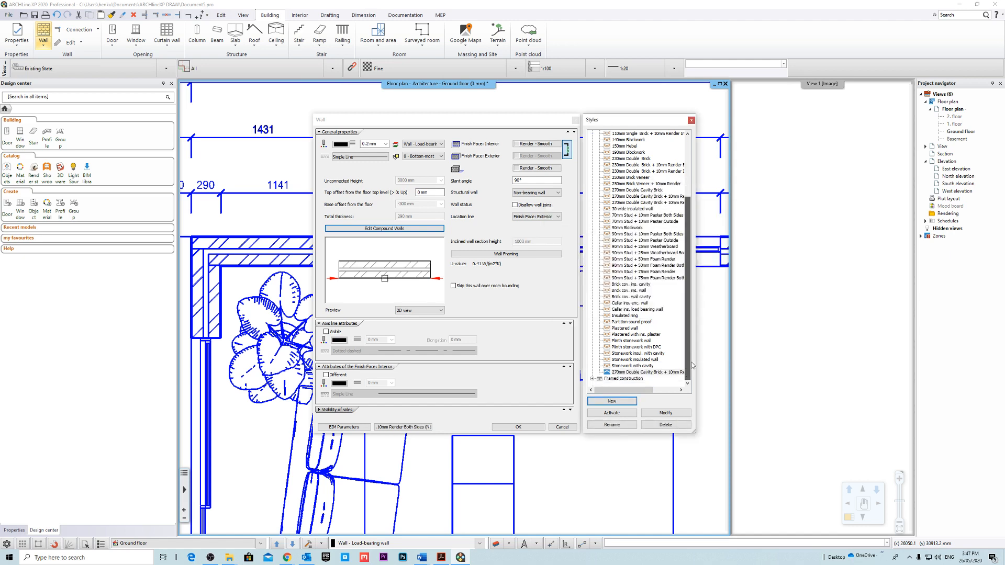
{"action": "left_click", "coordinate": [623, 414]}
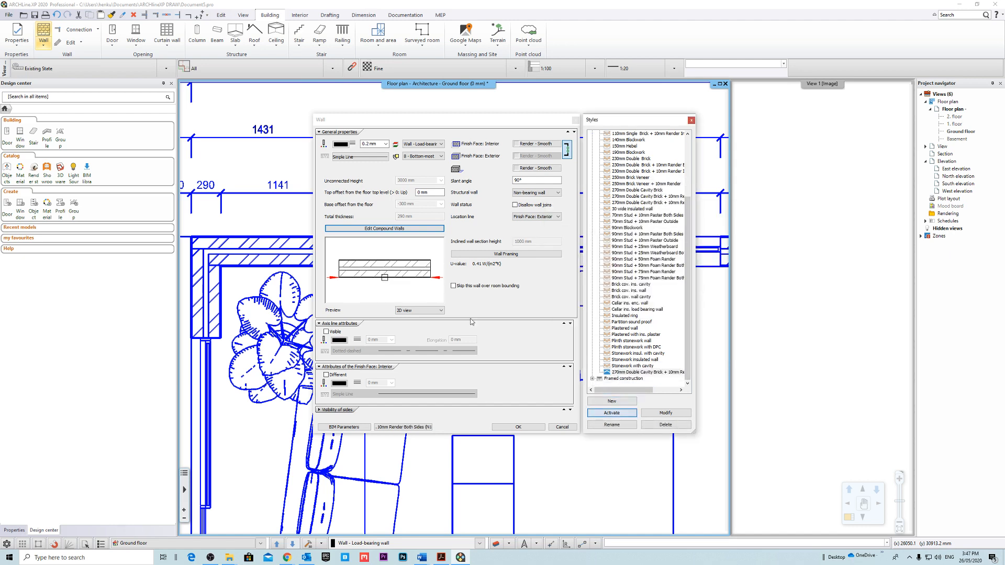
{"action": "left_click", "coordinate": [532, 428]}
Examine the living room's two exterior wall corners on the underlay up close.
{"action": "scroll", "coordinate": [594, 257], "scroll_direction": "down", "scroll_amount": 3}
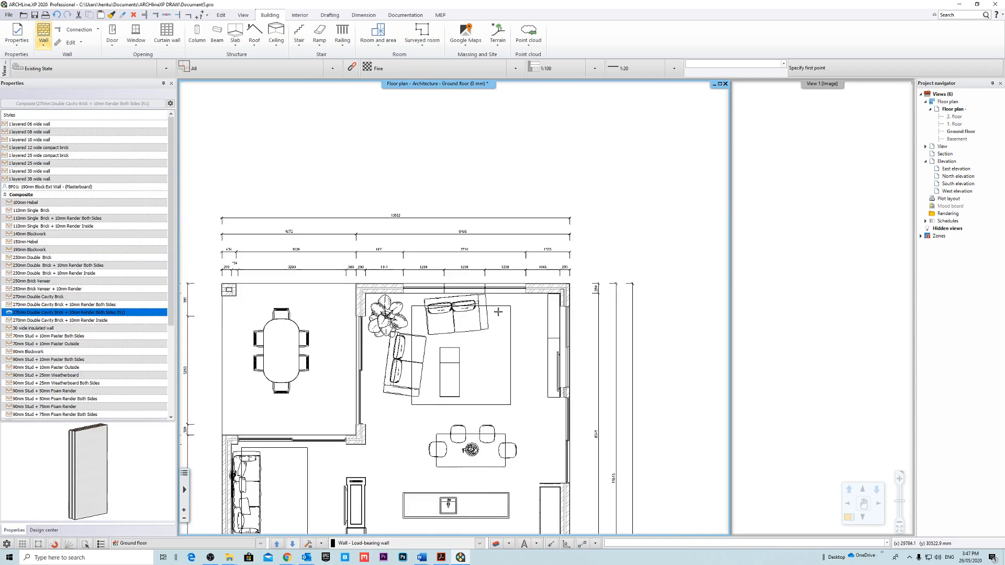
{"action": "scroll", "coordinate": [592, 268], "scroll_direction": "up", "scroll_amount": 5}
{"action": "scroll", "coordinate": [592, 268], "scroll_direction": "up", "scroll_amount": 2}
{"action": "scroll", "coordinate": [628, 251], "scroll_direction": "down", "scroll_amount": 5}
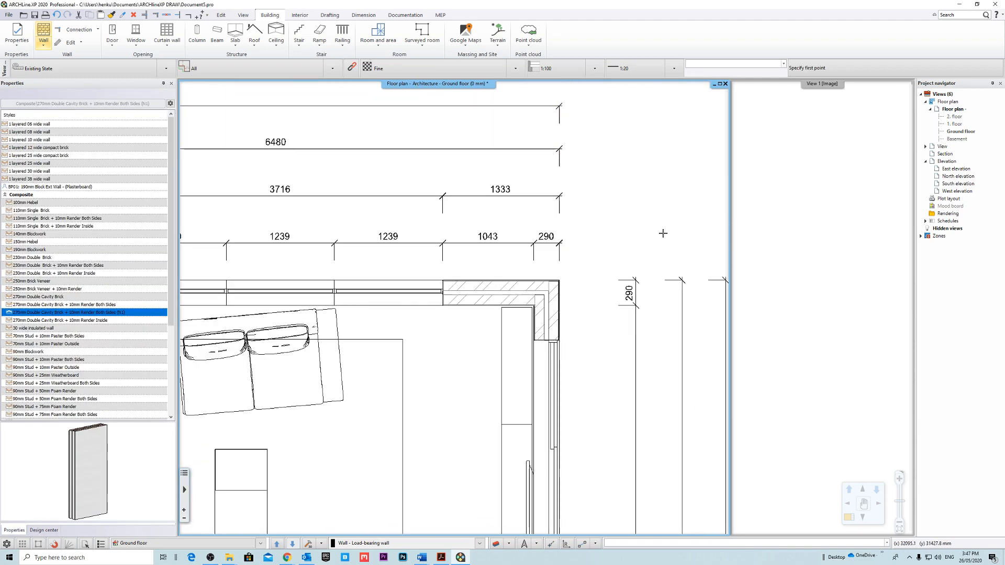
{"action": "scroll", "coordinate": [448, 299], "scroll_direction": "up", "scroll_amount": 8}
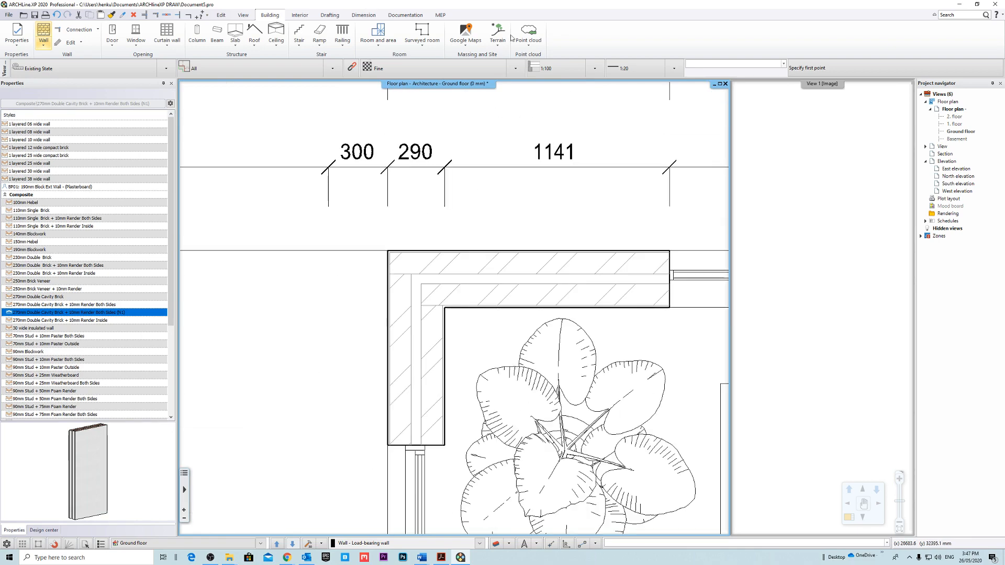
Draw an exterior wall segment from the living room's outer corner straight down along the underlay wall and finish the wall command.
{"action": "left_click", "coordinate": [353, 151]}
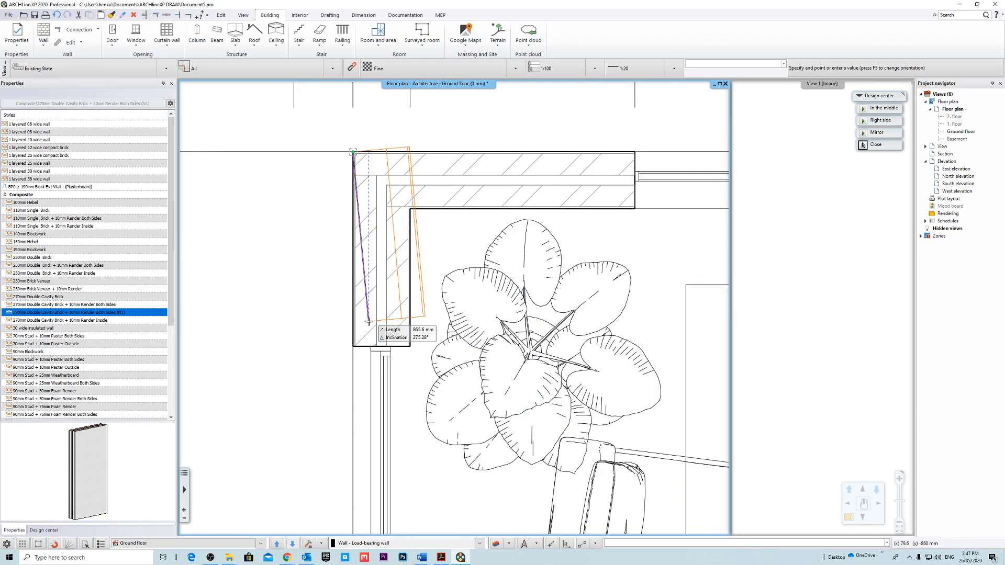
{"action": "left_click", "coordinate": [353, 427]}
{"action": "scroll", "coordinate": [454, 307], "scroll_direction": "down", "scroll_amount": 4}
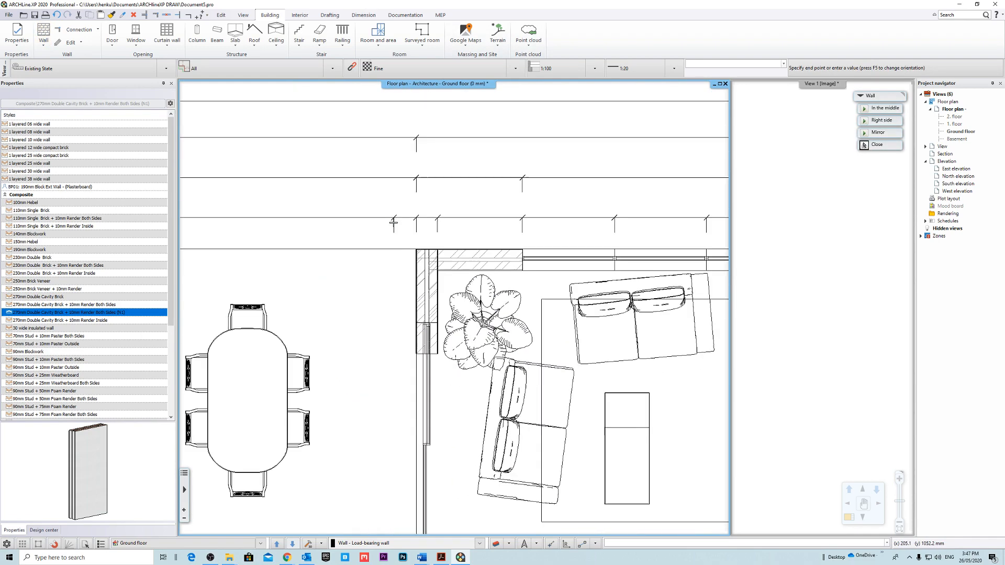
{"action": "key", "text": "Escape"}
Swap the 3D view into the main window and examine the new wall's layers and its base from several angles.
{"action": "left_click", "coordinate": [847, 269]}
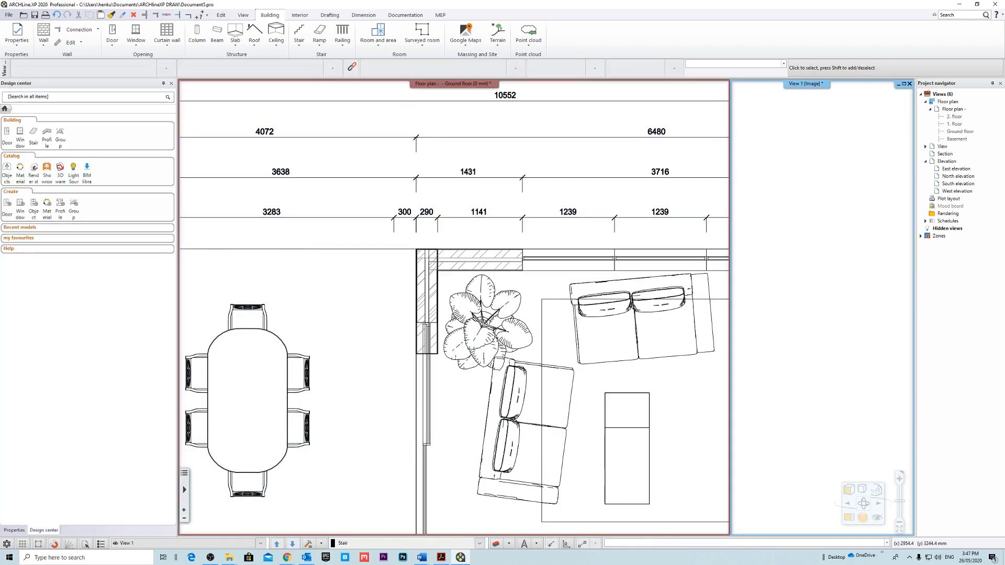
{"action": "right_click", "coordinate": [803, 83]}
{"action": "left_click", "coordinate": [815, 86]}
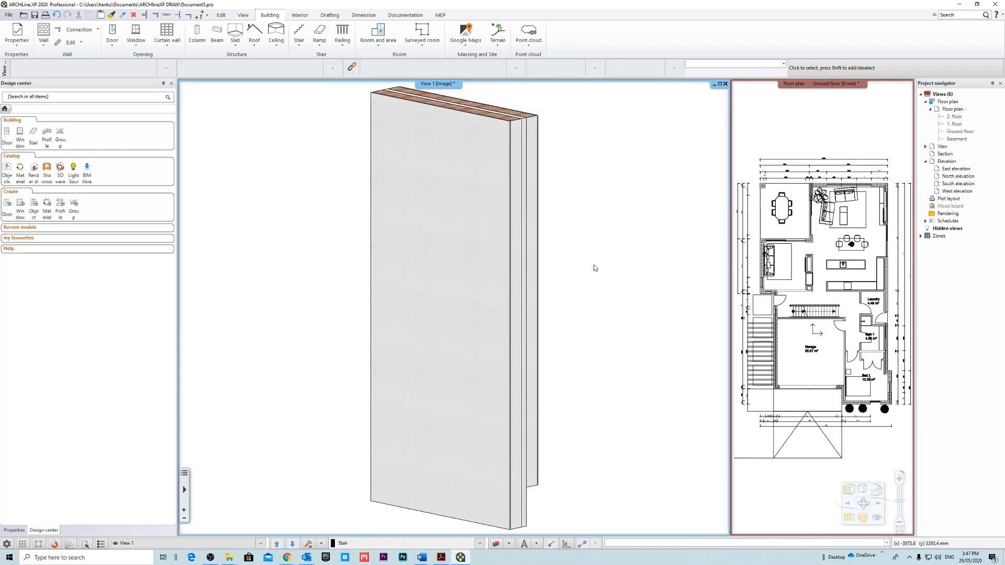
{"action": "scroll", "coordinate": [593, 264], "scroll_direction": "down", "scroll_amount": 3}
{"action": "middle_click_drag", "start_coordinate": [557, 283], "coordinate": [467, 324]}
{"action": "scroll", "coordinate": [518, 304], "scroll_direction": "down", "scroll_amount": 5}
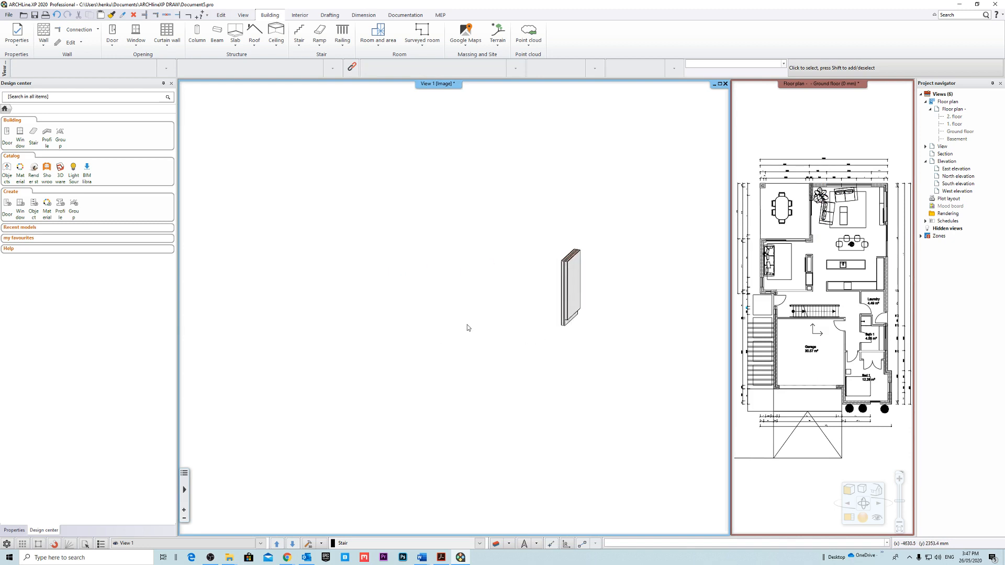
{"action": "scroll", "coordinate": [539, 306], "scroll_direction": "up", "scroll_amount": 6}
{"action": "middle_click_drag", "start_coordinate": [536, 299], "coordinate": [573, 270]}
{"action": "mouse_move", "coordinate": [573, 270]}
{"action": "middle_mouse_down"}
{"action": "mouse_move", "coordinate": [518, 314]}
{"action": "mouse_move", "coordinate": [452, 344]}
{"action": "mouse_move", "coordinate": [485, 328]}
{"action": "mouse_move", "coordinate": [455, 381]}
{"action": "middle_mouse_up"}
{"action": "scroll", "coordinate": [452, 345], "scroll_direction": "down", "scroll_amount": 4}
{"action": "scroll", "coordinate": [448, 341], "scroll_direction": "up", "scroll_amount": 5}
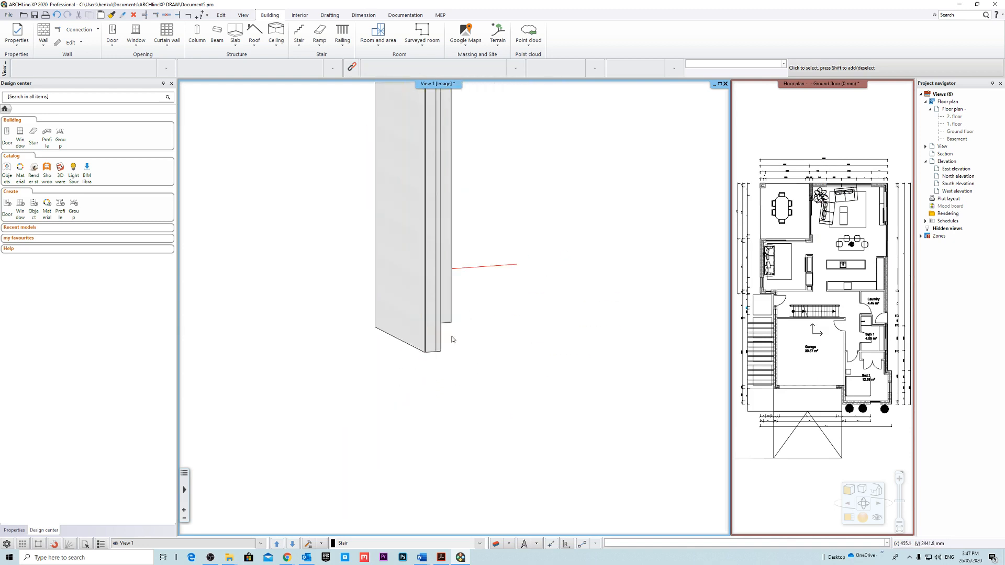
{"action": "scroll", "coordinate": [456, 343], "scroll_direction": "up", "scroll_amount": 3}
{"action": "middle_click_drag", "start_coordinate": [410, 327], "coordinate": [520, 267]}
Set the Bottom of Structure offset to -115 mm in the floor plan's level settings and accept them.
{"action": "right_click", "coordinate": [948, 109]}
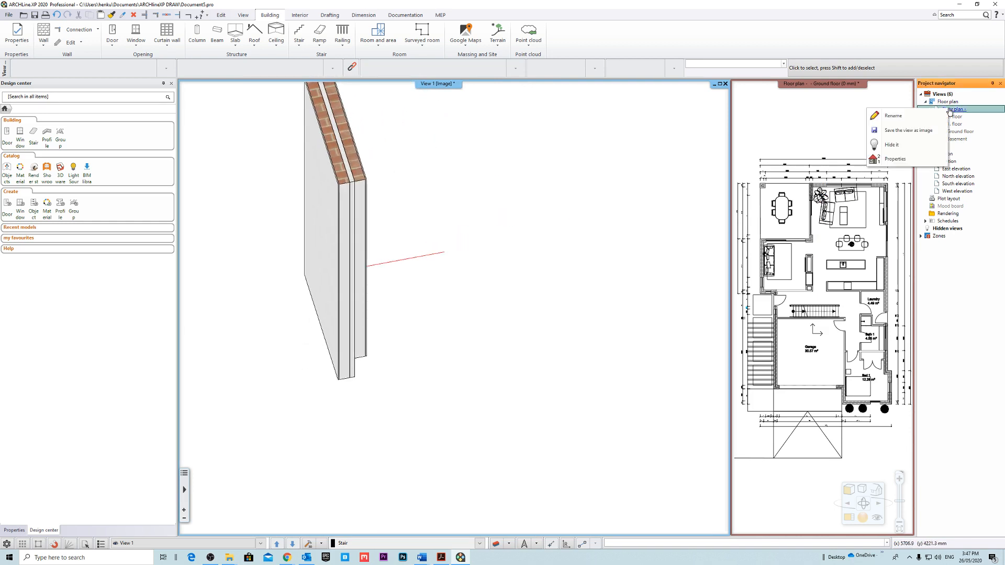
{"action": "left_click", "coordinate": [895, 159]}
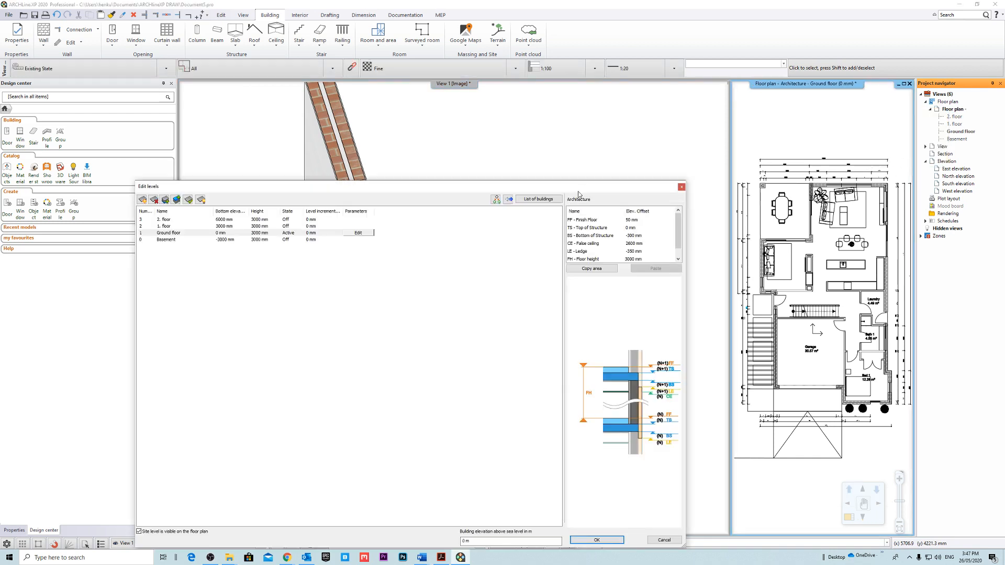
{"action": "left_click_drag", "start_coordinate": [582, 196], "coordinate": [564, 144]}
{"action": "double_click", "coordinate": [634, 195]}
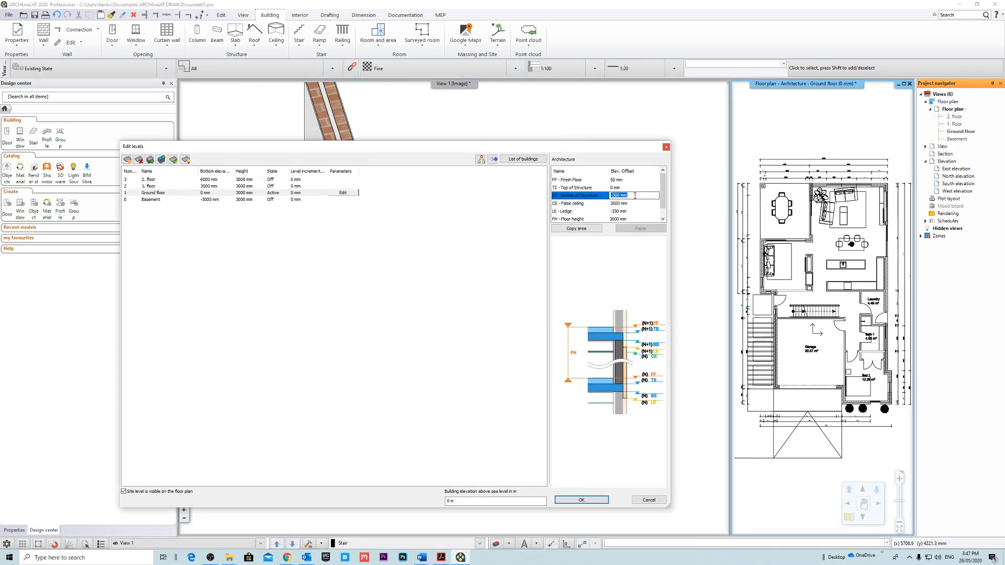
{"action": "type", "text": "-115"}
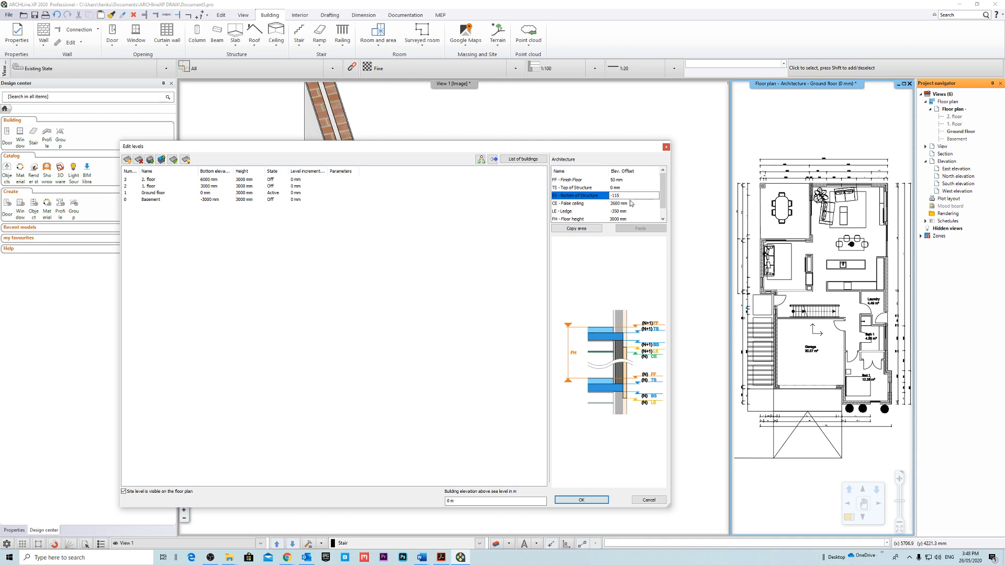
{"action": "left_click_drag", "start_coordinate": [643, 196], "coordinate": [538, 209]}
{"action": "left_click", "coordinate": [581, 500]}
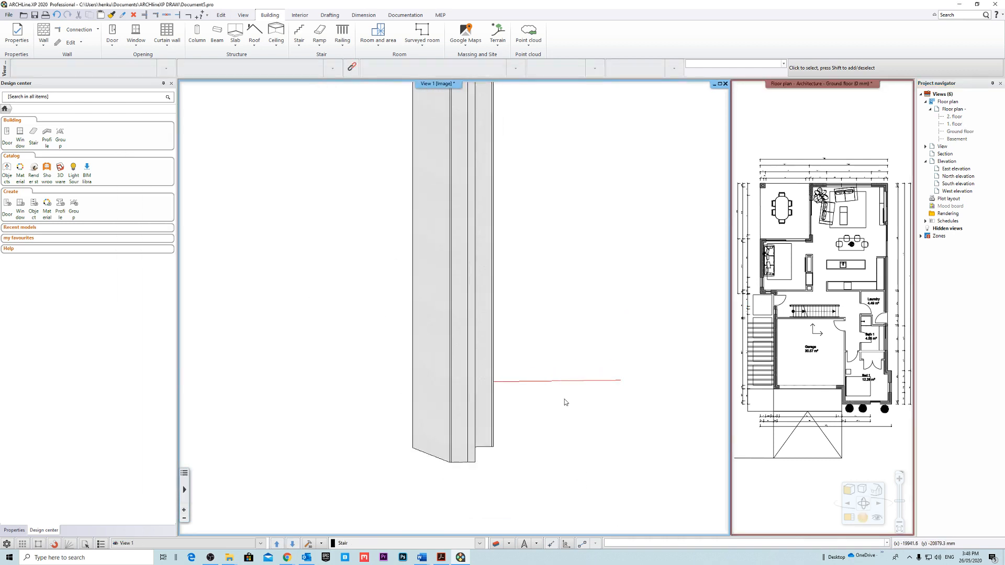
Start a slab in sketch mode and copy the 1 layered 30 r.c. slab style as 100mm Slab + 15mm Finish.
{"action": "middle_click_drag", "start_coordinate": [482, 428], "coordinate": [480, 369]}
{"action": "scroll", "coordinate": [444, 421], "scroll_direction": "down", "scroll_amount": 3}
{"action": "scroll", "coordinate": [481, 368], "scroll_direction": "down", "scroll_amount": 3}
{"action": "middle_click_drag", "start_coordinate": [534, 296], "coordinate": [491, 338]}
{"action": "scroll", "coordinate": [491, 337], "scroll_direction": "up", "scroll_amount": 2}
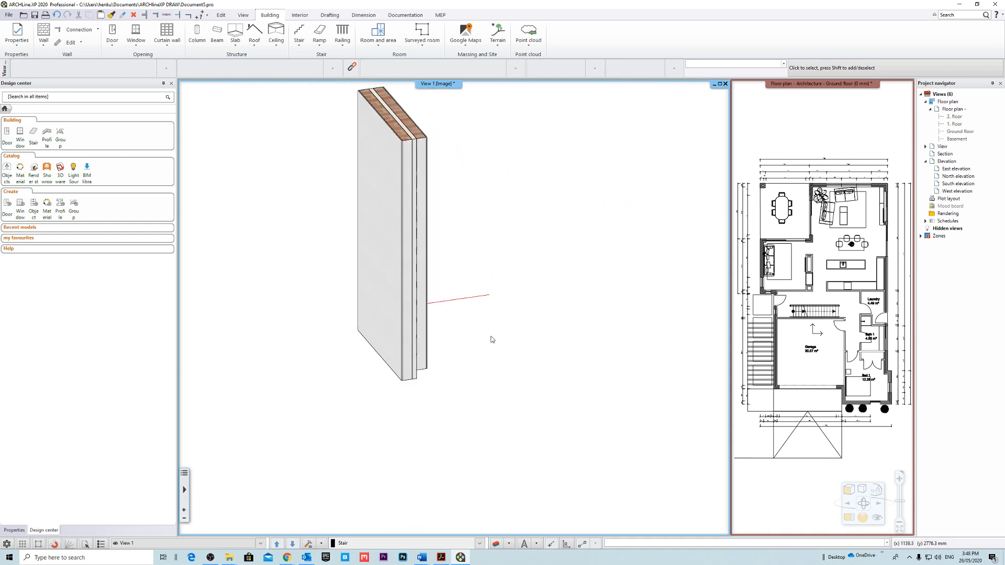
{"action": "left_click", "coordinate": [234, 35]}
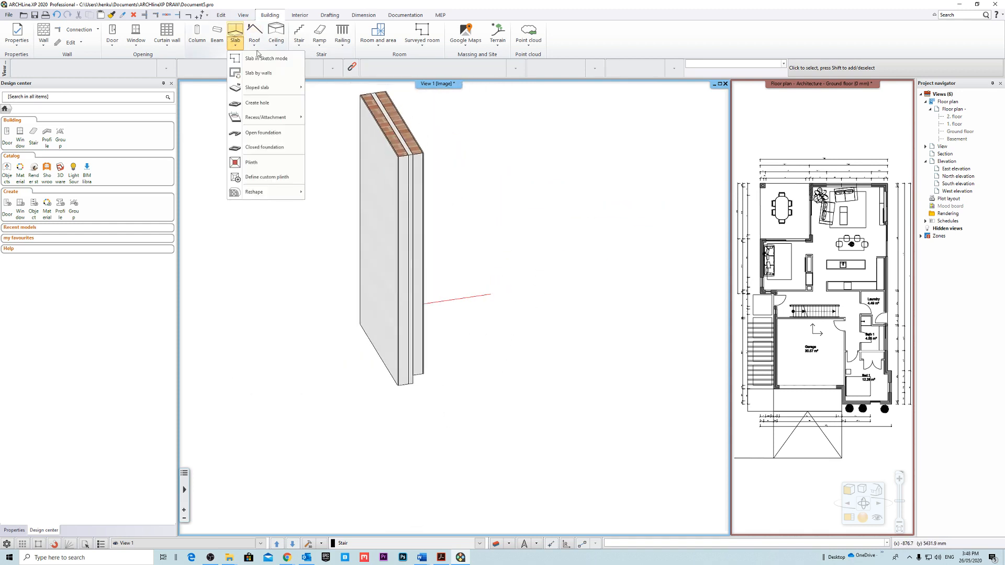
{"action": "left_click", "coordinate": [258, 59]}
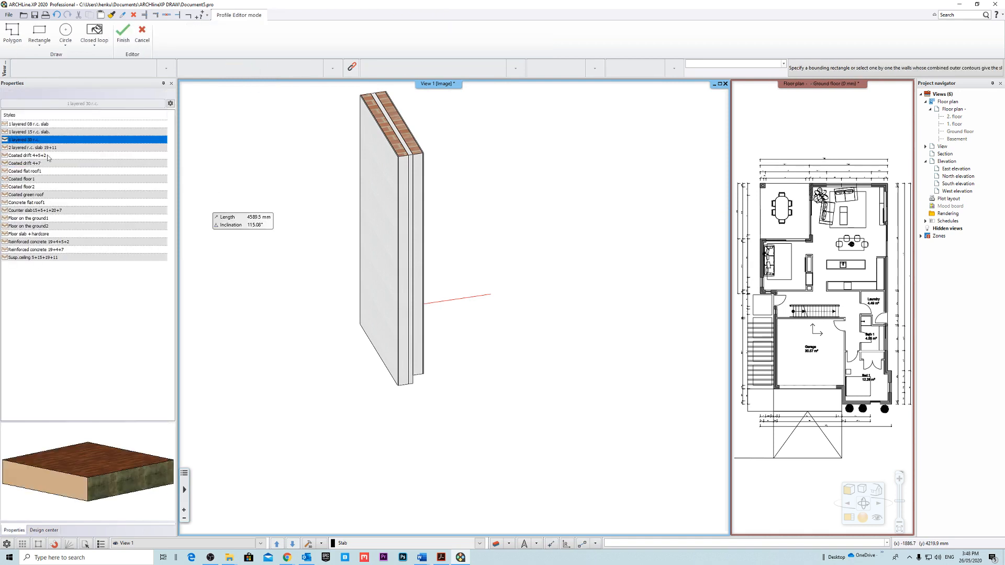
{"action": "right_click", "coordinate": [37, 143]}
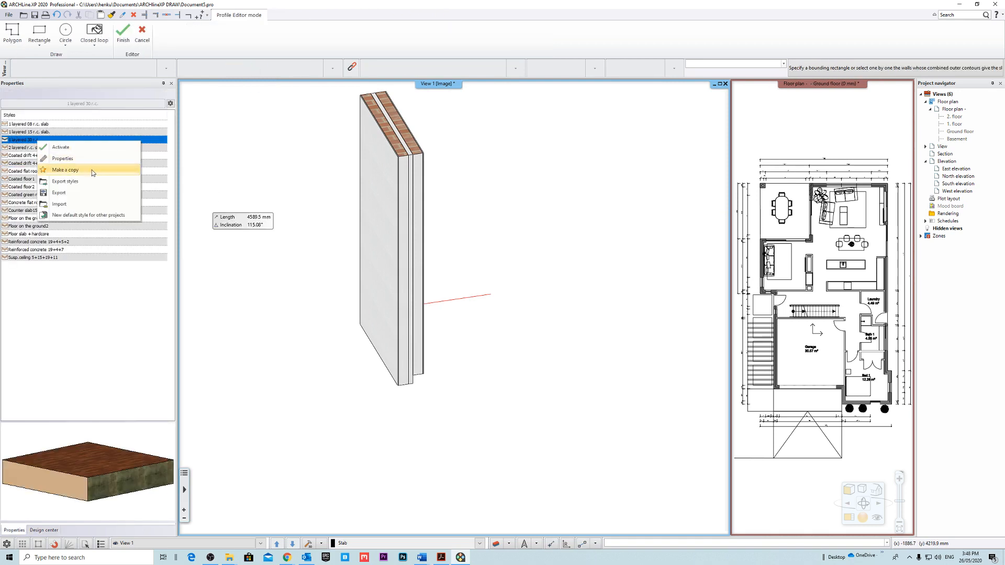
{"action": "left_click", "coordinate": [92, 170]}
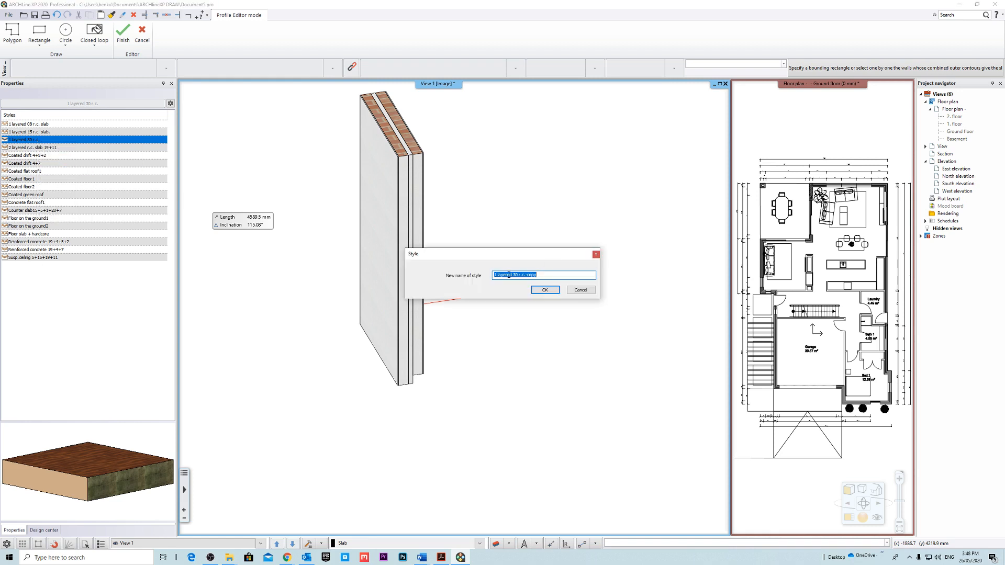
{"action": "type", "text": "100mm Slab + 15mm Finish"}
{"action": "left_click", "coordinate": [544, 289]}
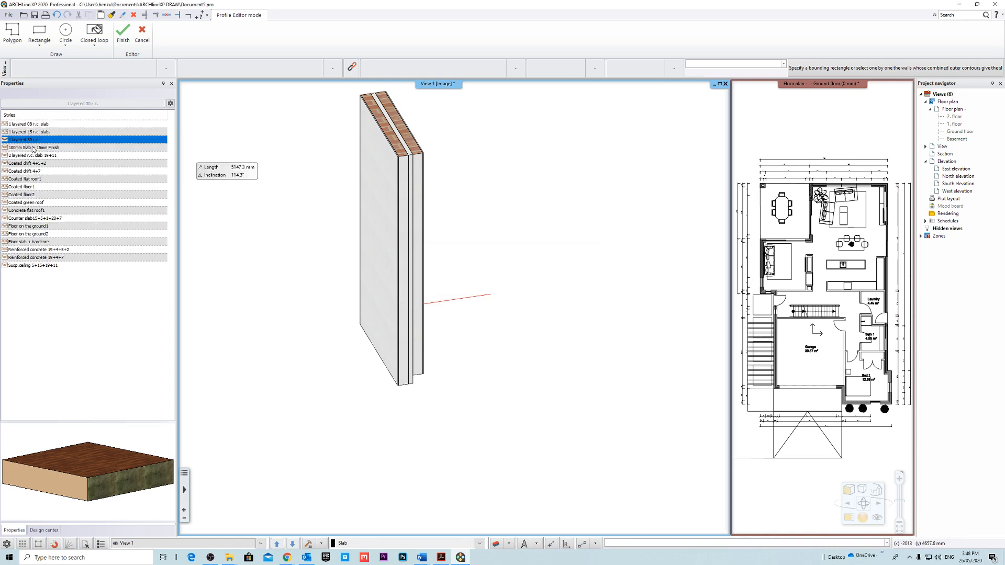
Assign the Concrete_light material to all surfaces in the properties of the 100mm Slab + 15mm Finish style.
{"action": "right_click", "coordinate": [35, 149]}
{"action": "left_click", "coordinate": [80, 164]}
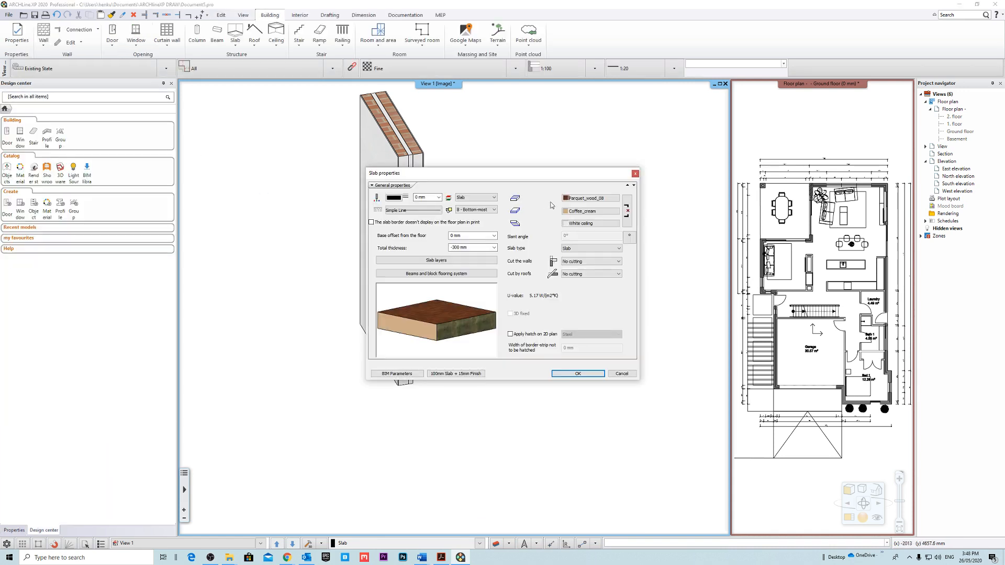
{"action": "left_click_drag", "start_coordinate": [544, 173], "coordinate": [455, 164]}
{"action": "left_click", "coordinate": [506, 189]}
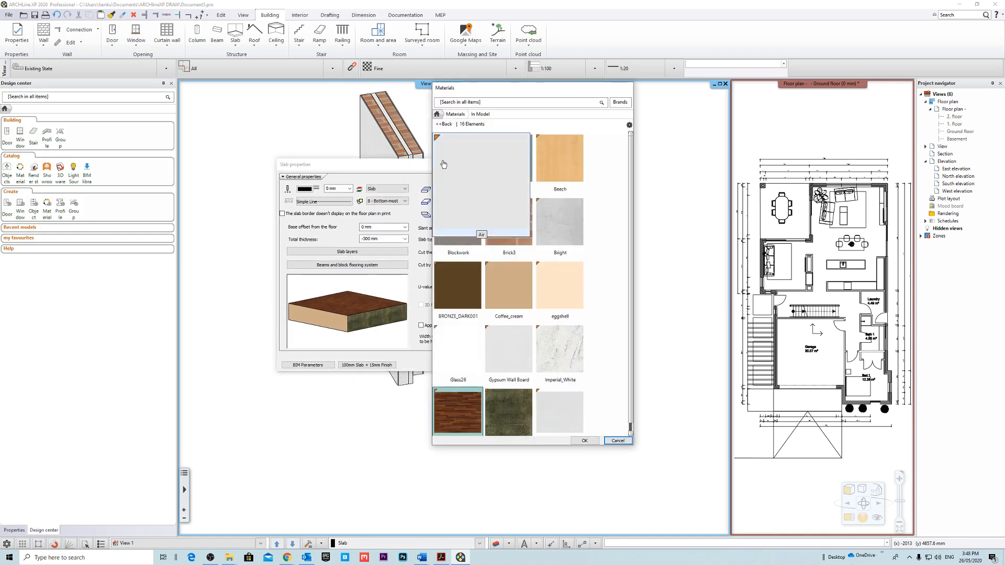
{"action": "type", "text": "concre"}
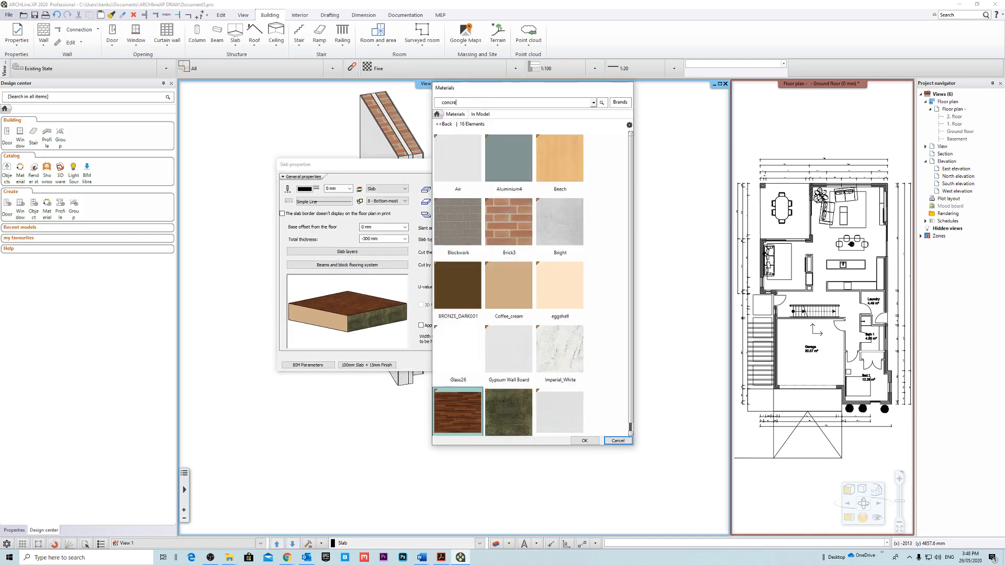
{"action": "key", "text": "Return"}
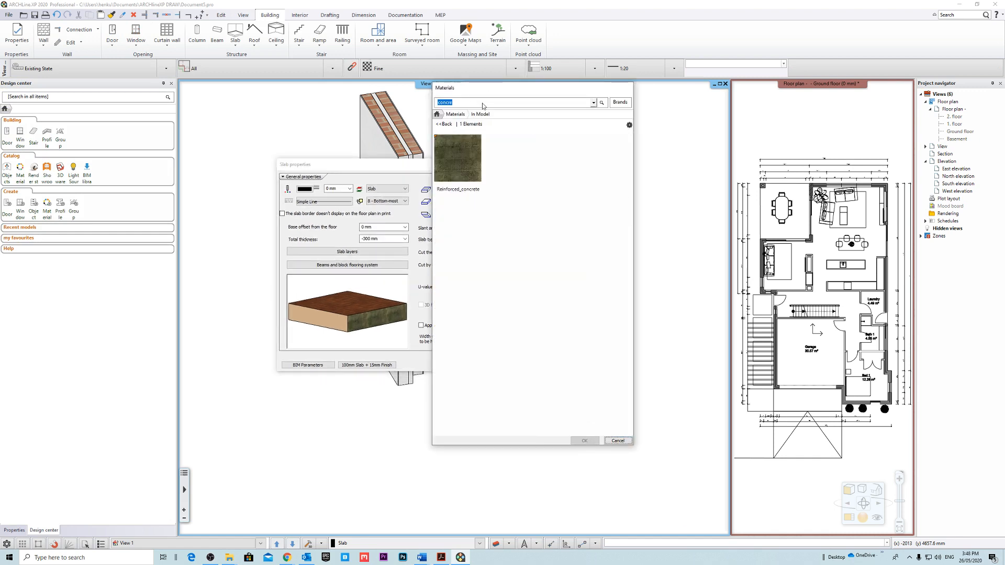
{"action": "left_click", "coordinate": [453, 123]}
{"action": "key", "text": "Return"}
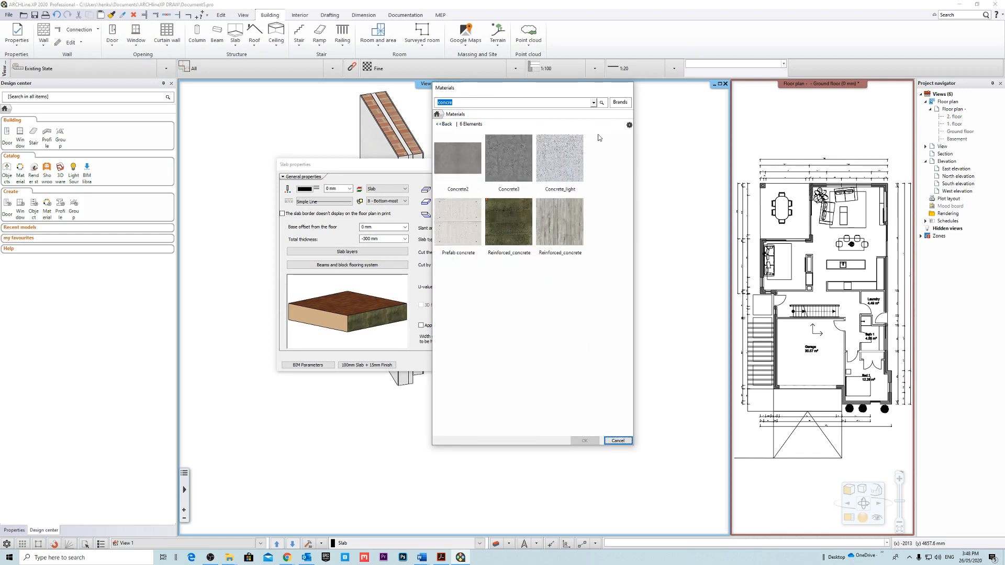
{"action": "left_click", "coordinate": [559, 162]}
{"action": "left_click", "coordinate": [585, 441]}
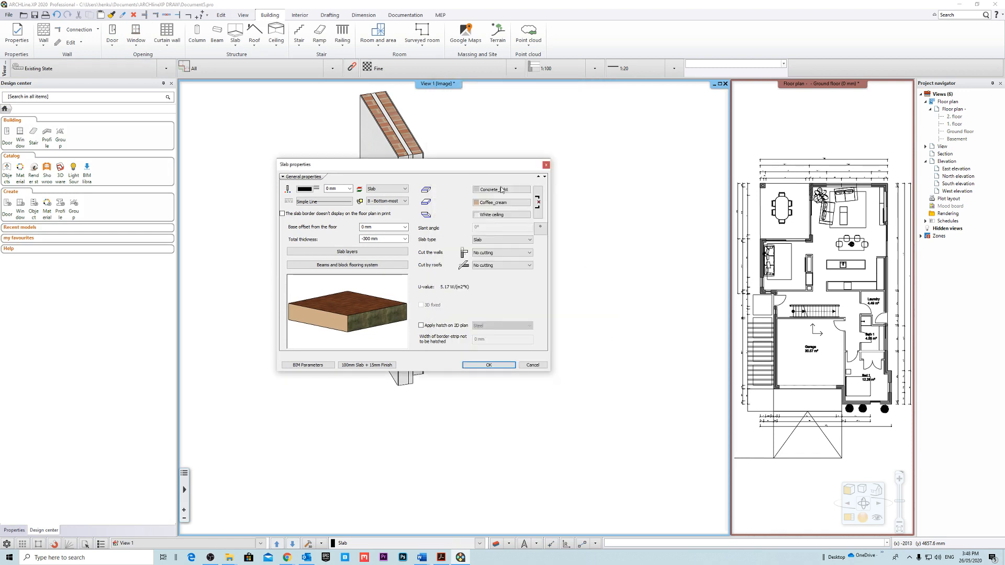
{"action": "left_click", "coordinate": [538, 202]}
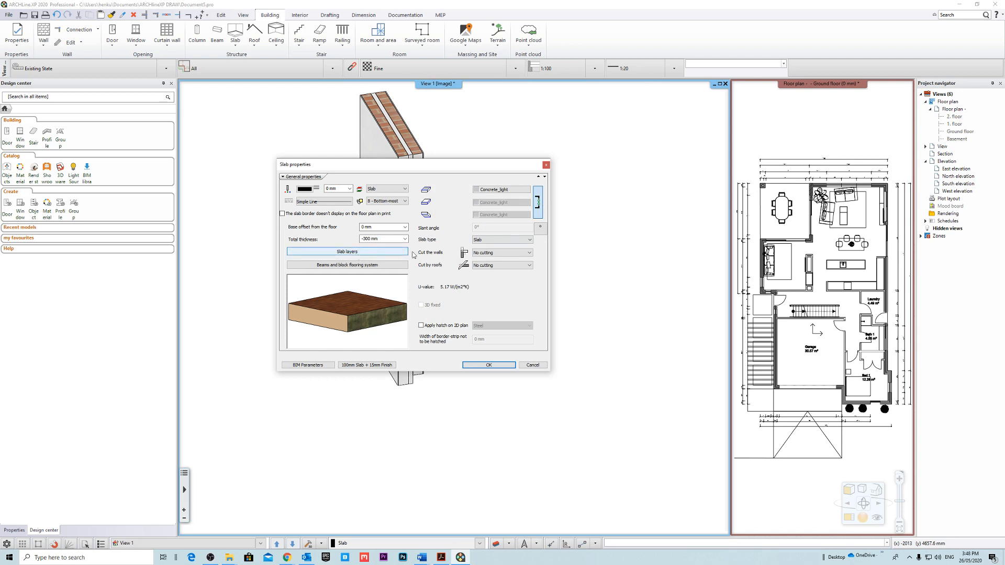
Set the existing slab layer's thickness to -100 mm and its material to Concrete_light.
{"action": "left_click", "coordinate": [353, 253]}
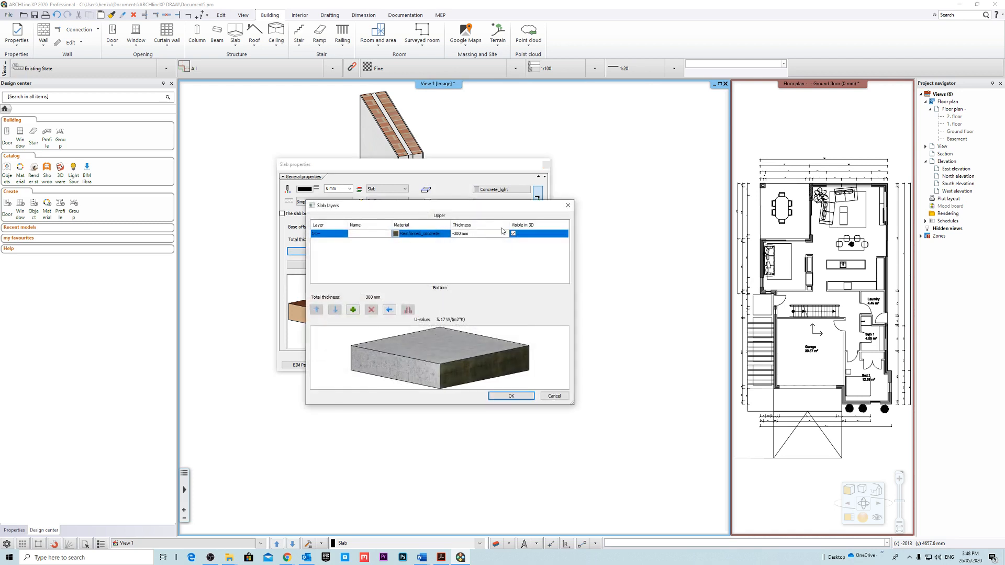
{"action": "left_click", "coordinate": [487, 233]}
{"action": "key", "text": "BackSpace"}
{"action": "type", "text": "100"}
{"action": "left_click", "coordinate": [515, 269]}
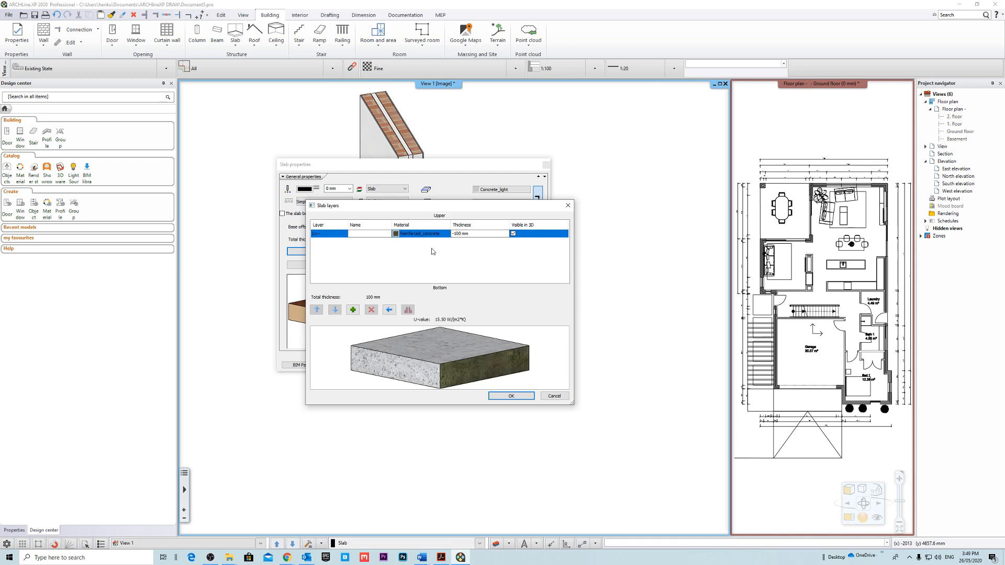
{"action": "left_click", "coordinate": [396, 234]}
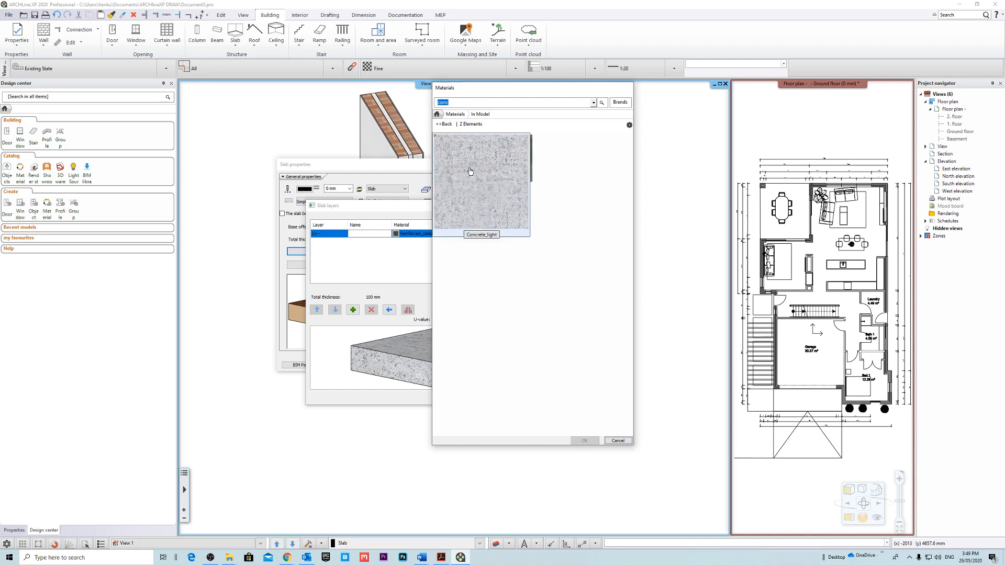
{"action": "left_click", "coordinate": [457, 157]}
{"action": "left_click", "coordinate": [585, 441]}
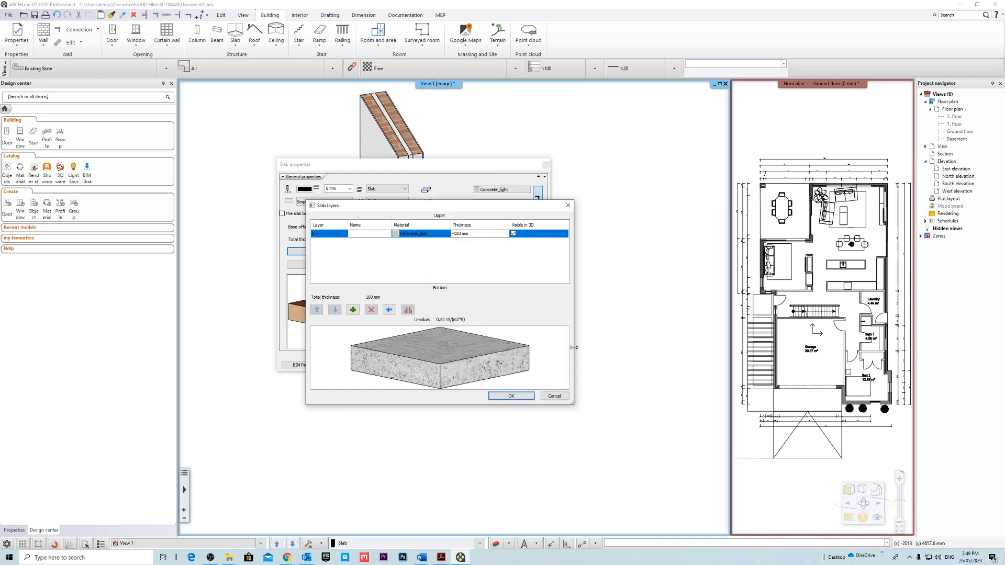
Add an upper slab layer with a -15 mm thickness and the parquet_wood_03 material.
{"action": "left_click", "coordinate": [352, 310]}
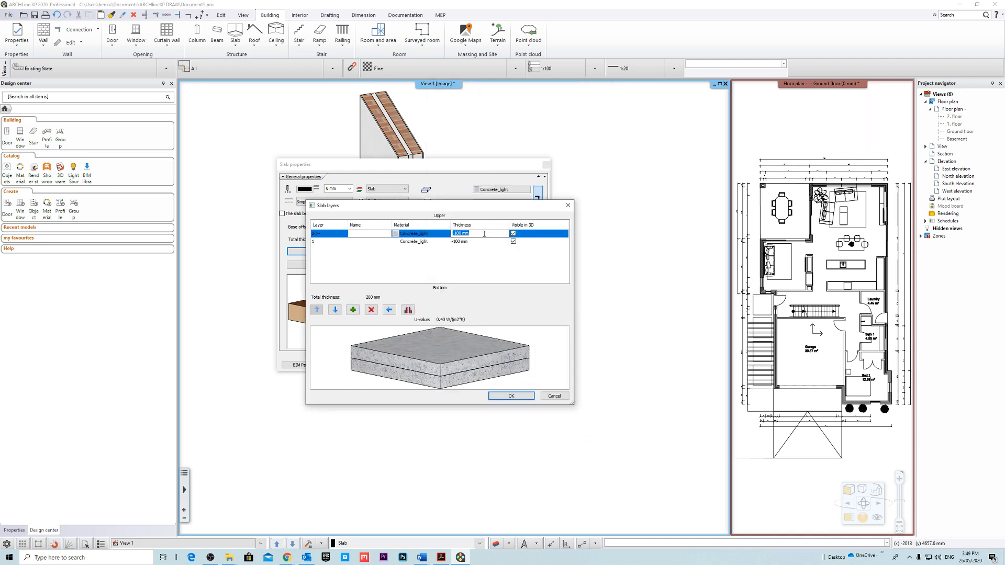
{"action": "left_click", "coordinate": [396, 233]}
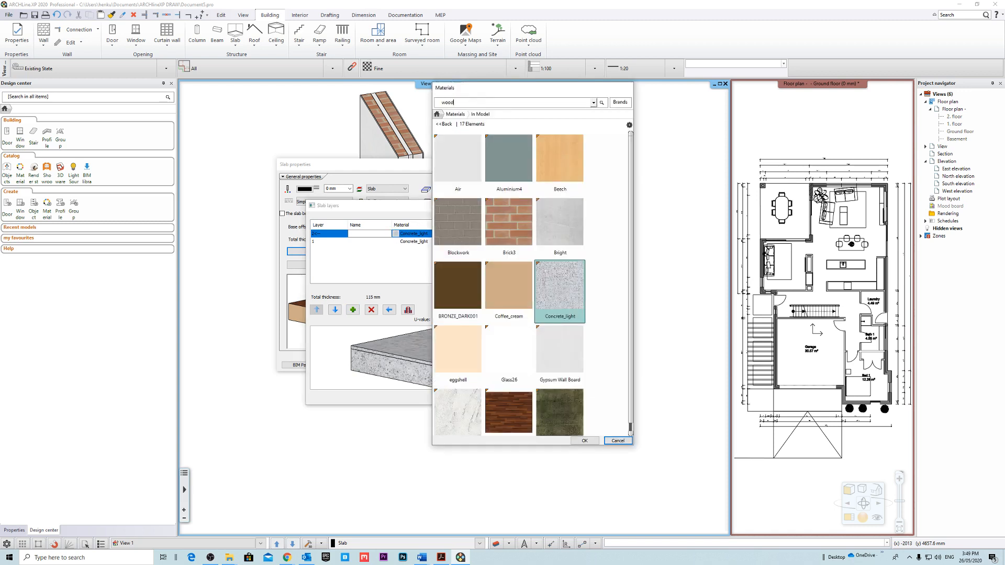
{"action": "type", "text": "wood"}
{"action": "key", "text": "Return"}
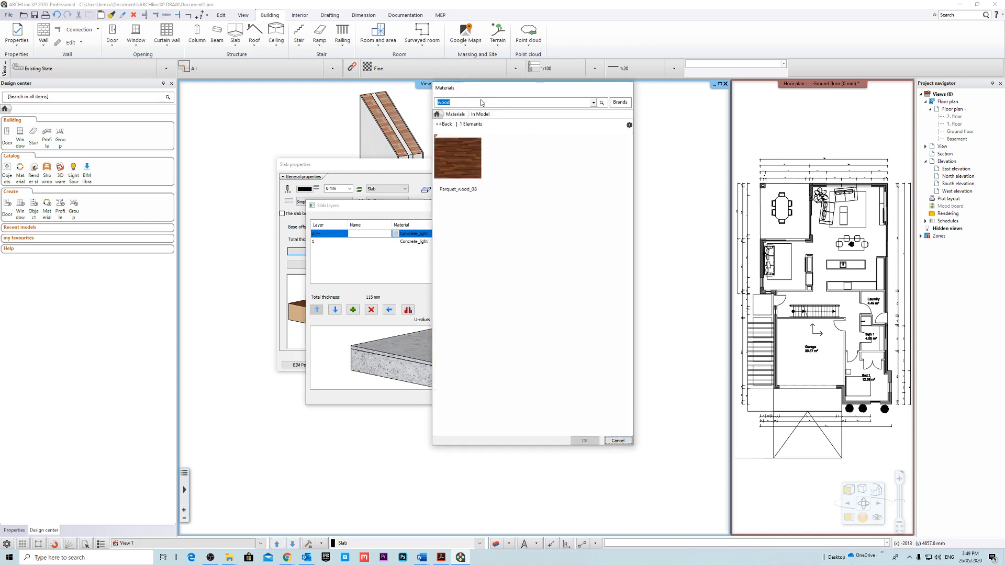
{"action": "left_click", "coordinate": [444, 124]}
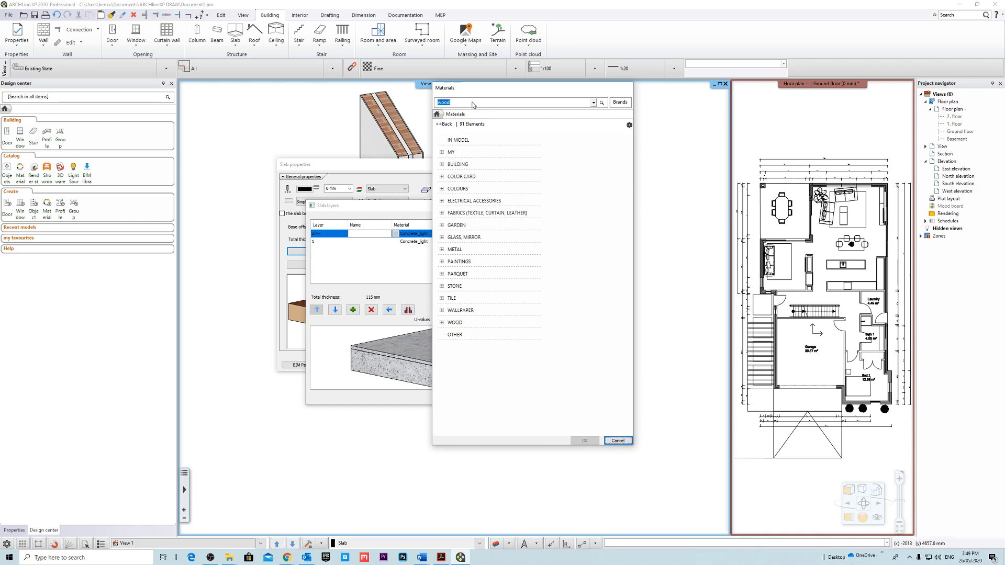
{"action": "key", "text": "Return"}
{"action": "scroll", "coordinate": [630, 248], "scroll_direction": "down", "scroll_amount": 3}
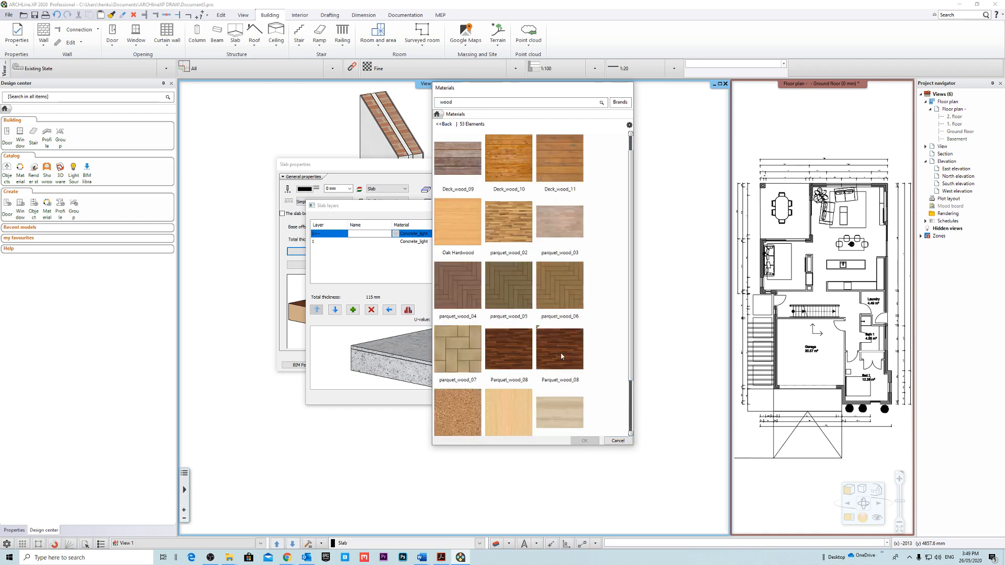
{"action": "left_click", "coordinate": [565, 220]}
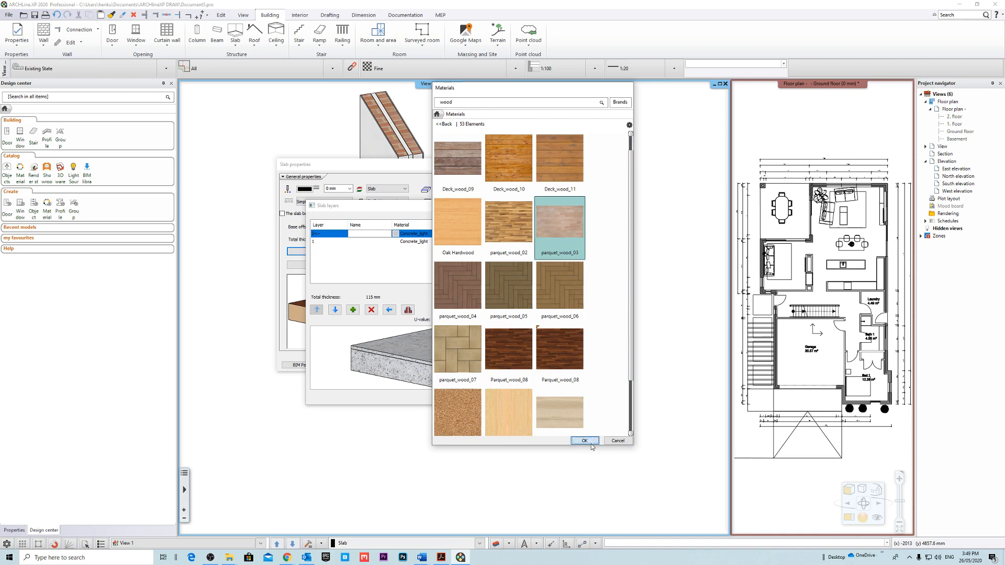
{"action": "left_click", "coordinate": [584, 441]}
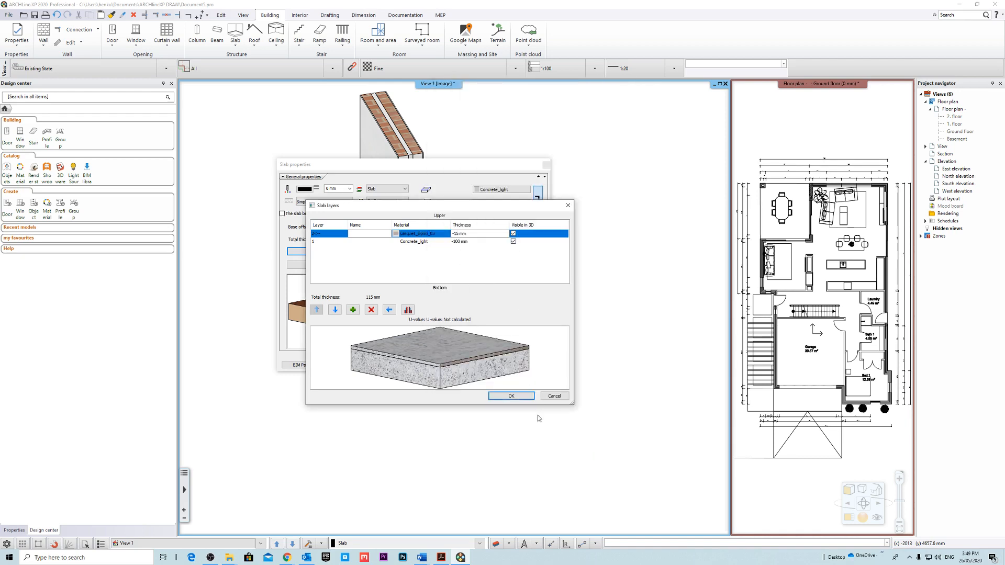
Accept the slab layers and set the slab's bottom bound to TS - Top of Structure with a 0 mm offset.
{"action": "left_click", "coordinate": [511, 396]}
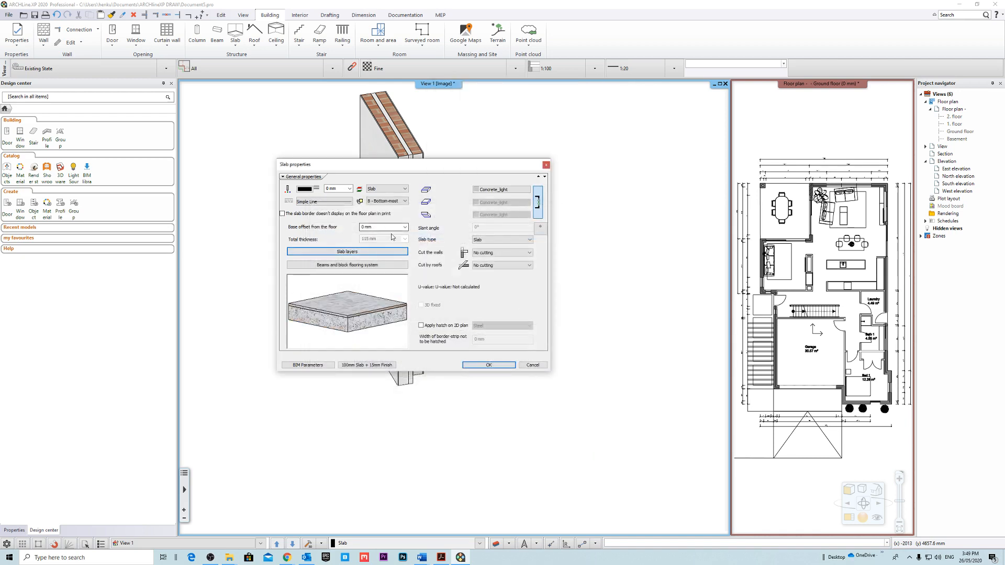
{"action": "left_click", "coordinate": [373, 240]}
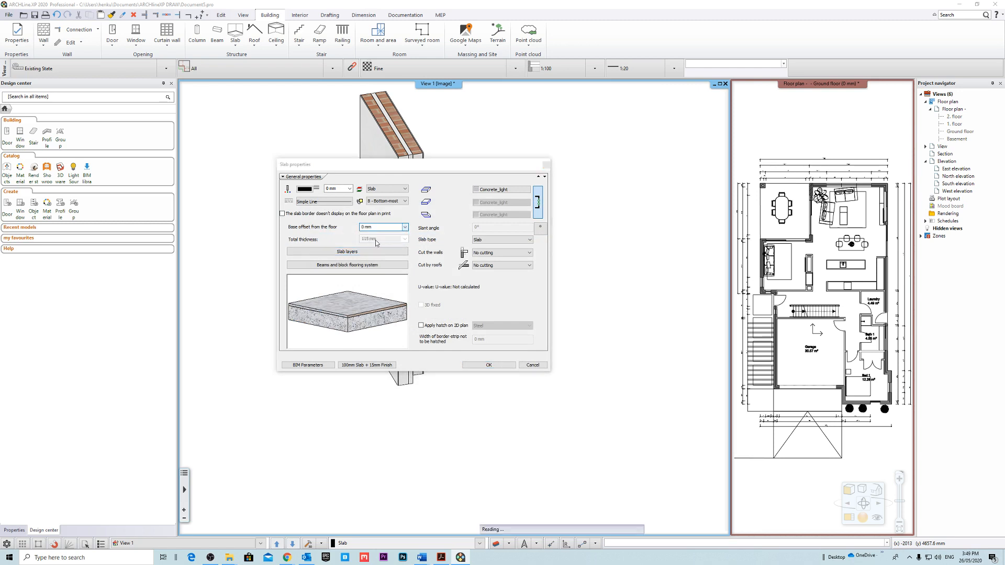
{"action": "left_click", "coordinate": [396, 295]}
{"action": "left_click", "coordinate": [457, 293]}
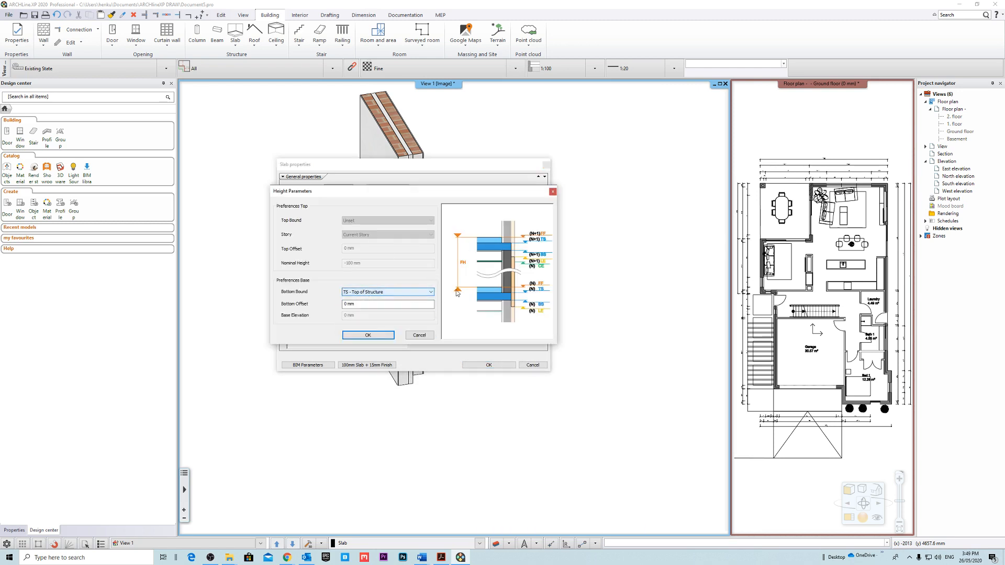
{"action": "left_click", "coordinate": [368, 336]}
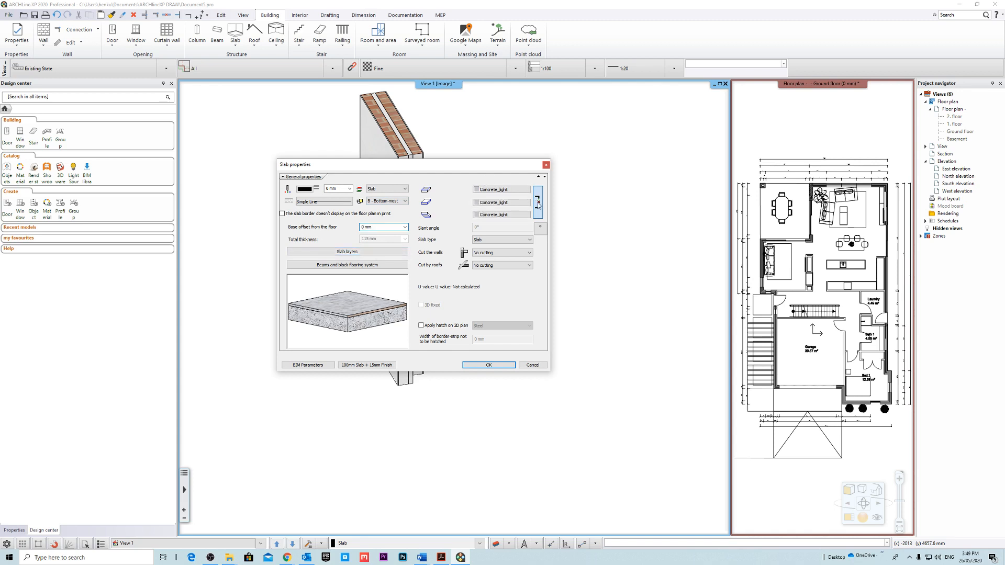
Set only the slab's top surface material to parquet_wood_03, found by searching the in-model materials for wood.
{"action": "left_click", "coordinate": [499, 190]}
{"action": "type", "text": "w"}
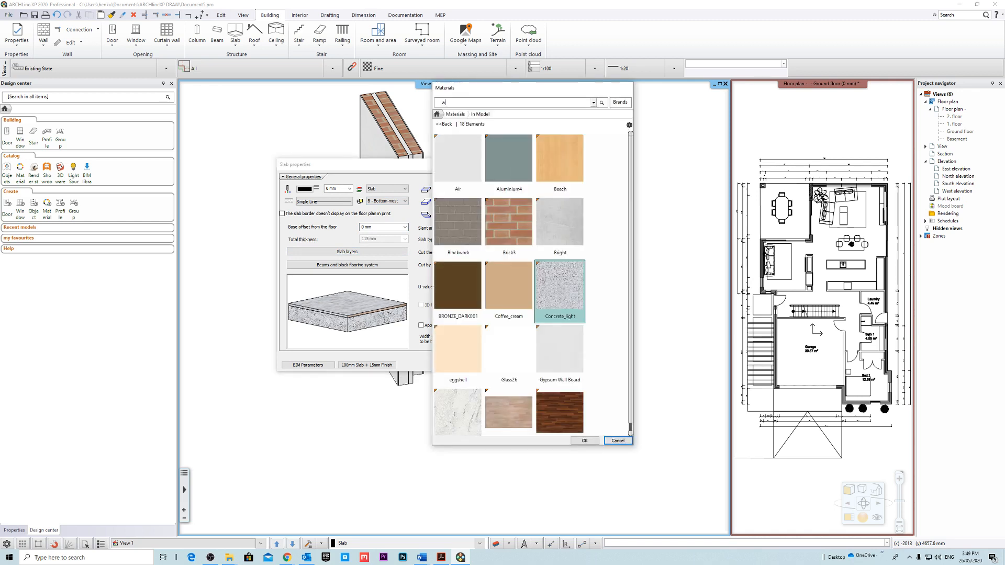
{"action": "type", "text": "ood"}
{"action": "left_click", "coordinate": [457, 159]}
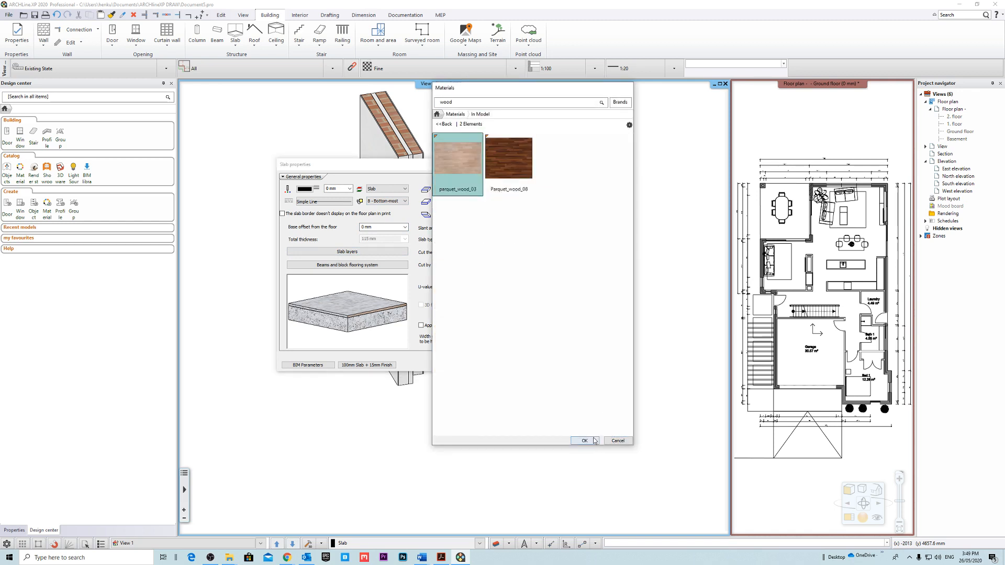
{"action": "left_click", "coordinate": [584, 440]}
{"action": "mouse_move", "coordinate": [355, 305]}
{"action": "left_mouse_down"}
{"action": "mouse_move", "coordinate": [368, 317]}
{"action": "mouse_move", "coordinate": [373, 299]}
{"action": "left_mouse_up"}
{"action": "scroll", "coordinate": [373, 306], "scroll_direction": "up", "scroll_amount": 2}
{"action": "scroll", "coordinate": [365, 313], "scroll_direction": "down", "scroll_amount": 2}
{"action": "middle_click_drag", "start_coordinate": [364, 312], "coordinate": [373, 297]}
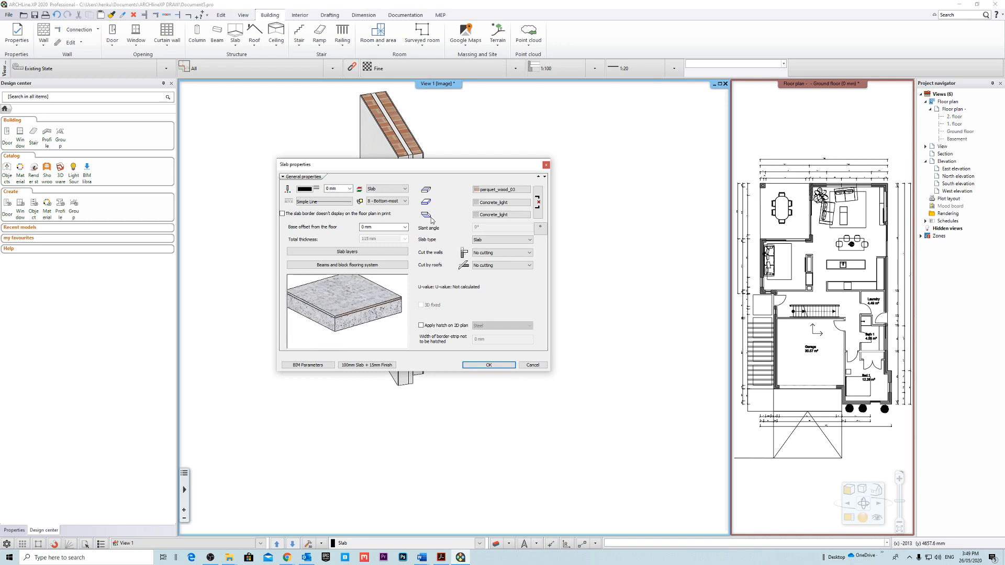
Update the 100mm Slab + 15mm Finish style with the current settings and accept the slab properties.
{"action": "left_click", "coordinate": [382, 365]}
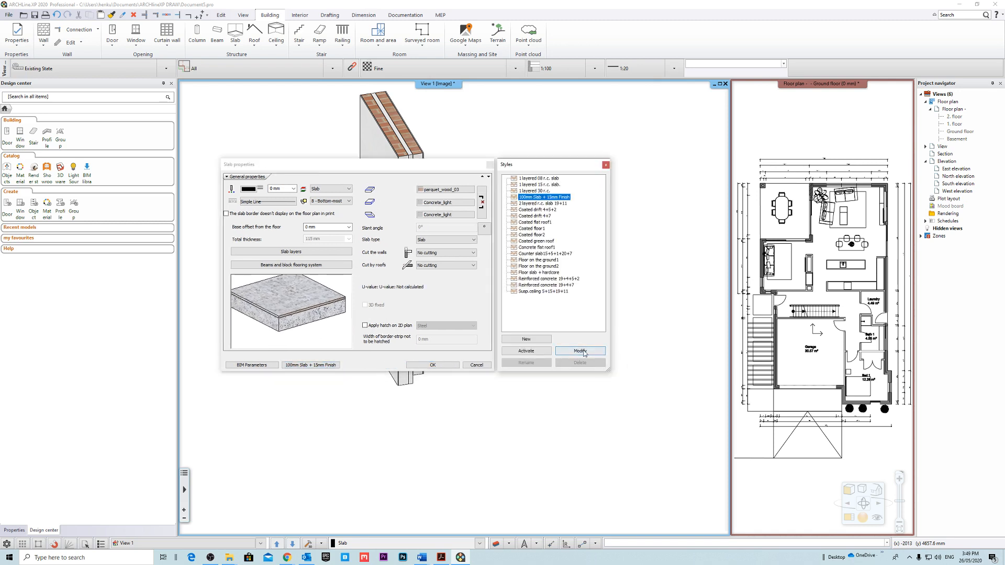
{"action": "left_click", "coordinate": [580, 350]}
{"action": "key", "text": "Return"}
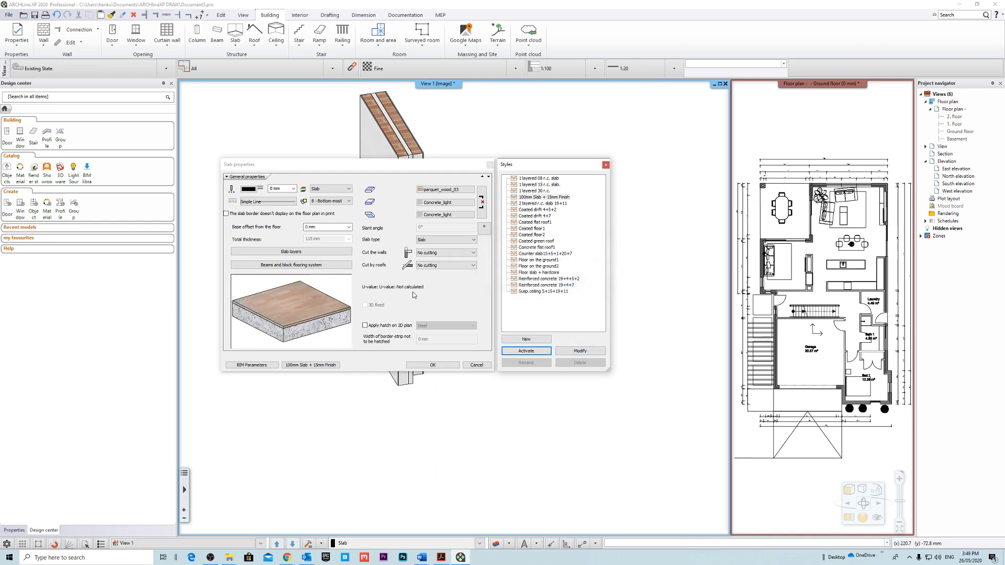
{"action": "left_click_drag", "start_coordinate": [304, 317], "coordinate": [296, 314]}
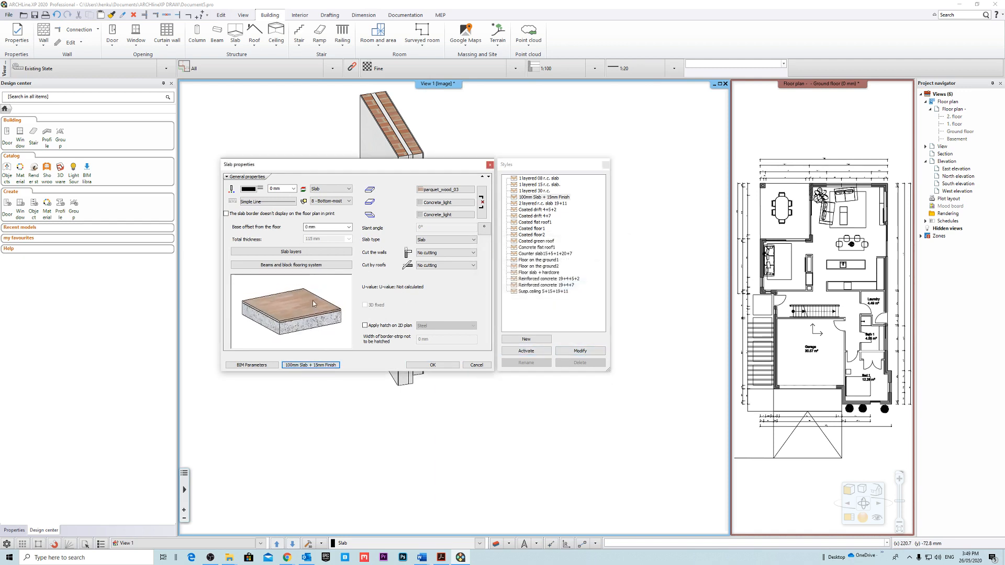
{"action": "left_click", "coordinate": [432, 365]}
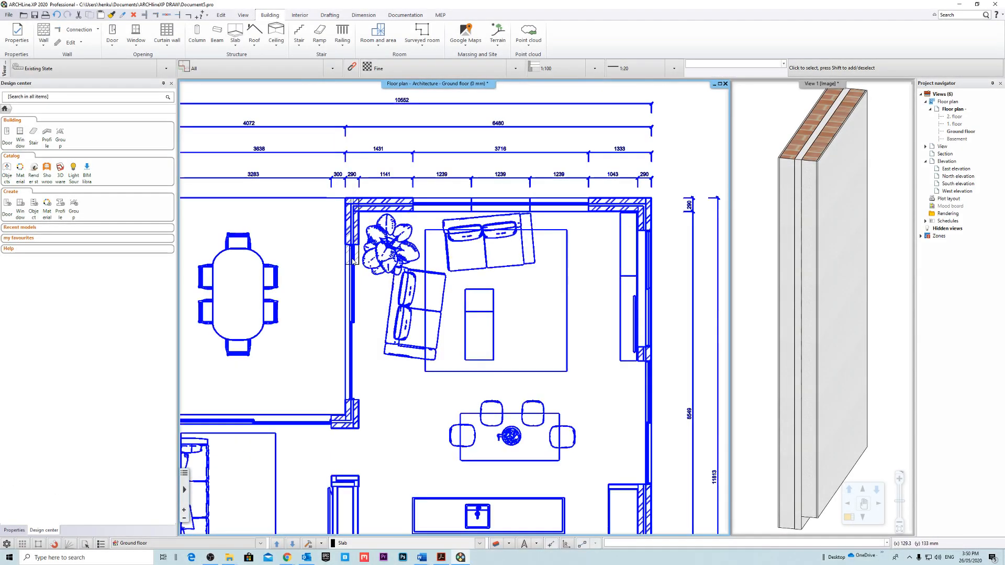
Stretch the cavity brick wall between dining and living areas to its lower corner, about 4872 mm long.
{"action": "left_click", "coordinate": [358, 265]}
{"action": "left_click", "coordinate": [346, 267]}
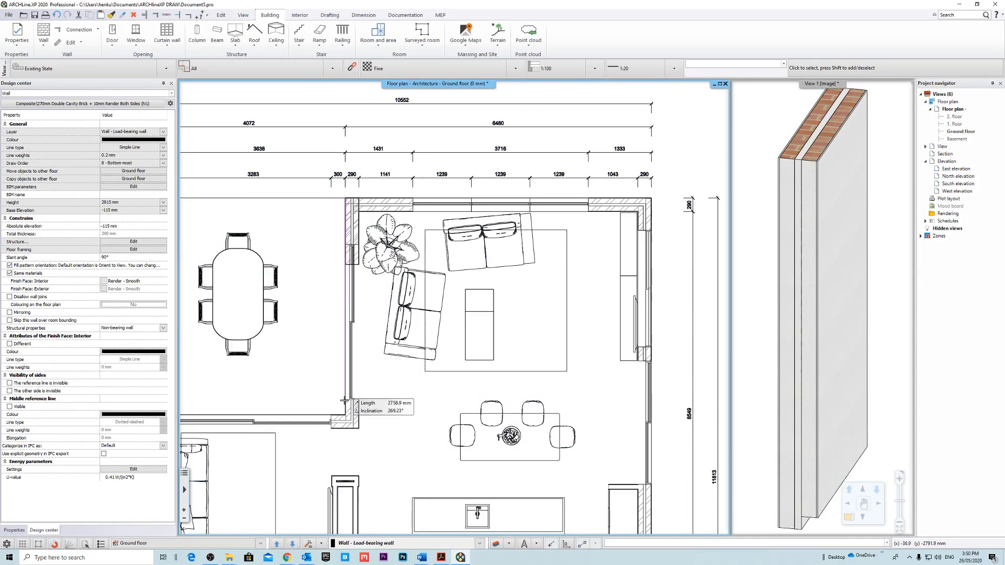
{"action": "left_click", "coordinate": [344, 427]}
{"action": "key", "text": "Escape"}
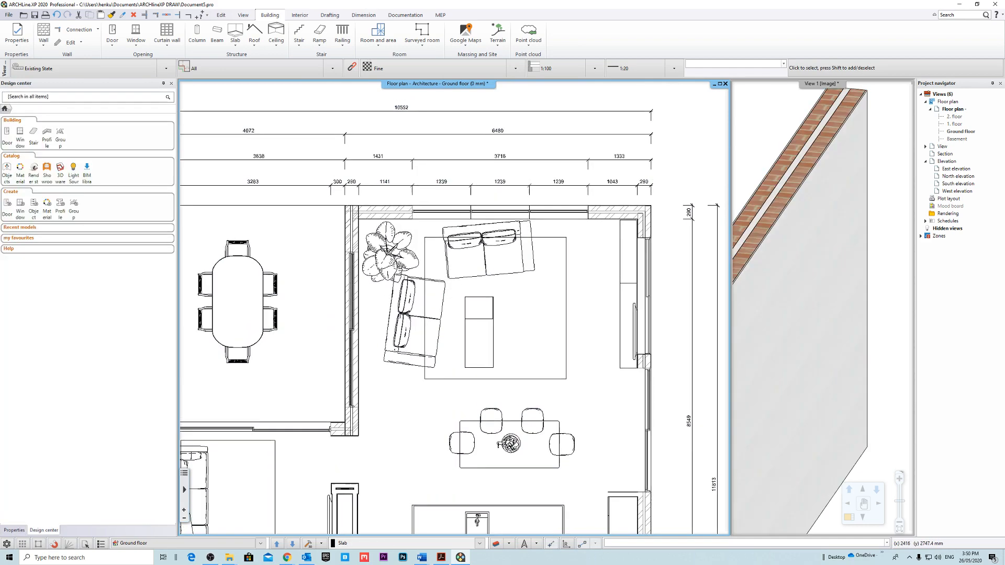
Start a sketched slab in the 100mm Slab + 15mm Finish style and draw its upper edge about 1431 mm from the wall's outer corner.
{"action": "left_click", "coordinate": [235, 39]}
{"action": "left_click", "coordinate": [259, 73]}
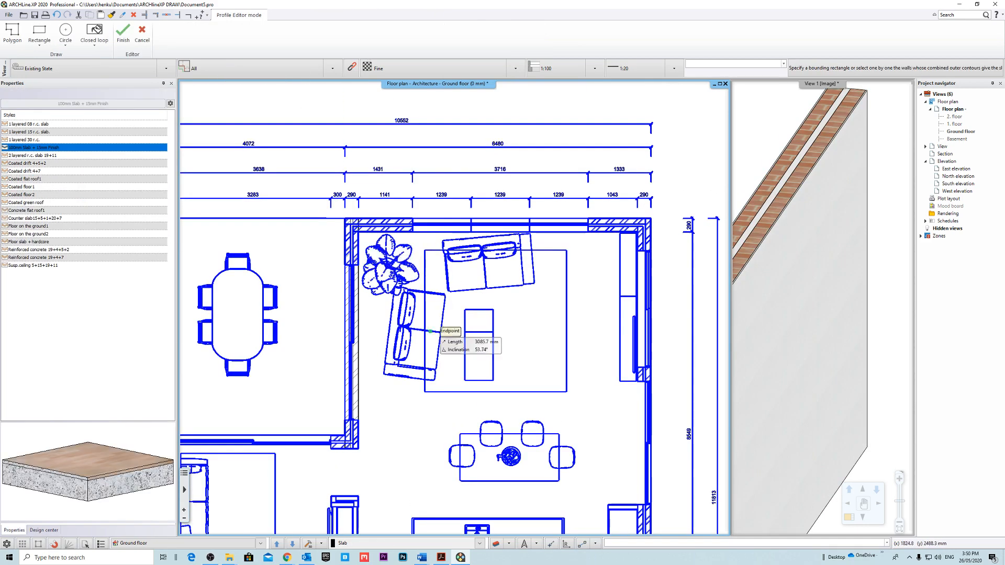
{"action": "scroll", "coordinate": [352, 245], "scroll_direction": "up", "scroll_amount": 3}
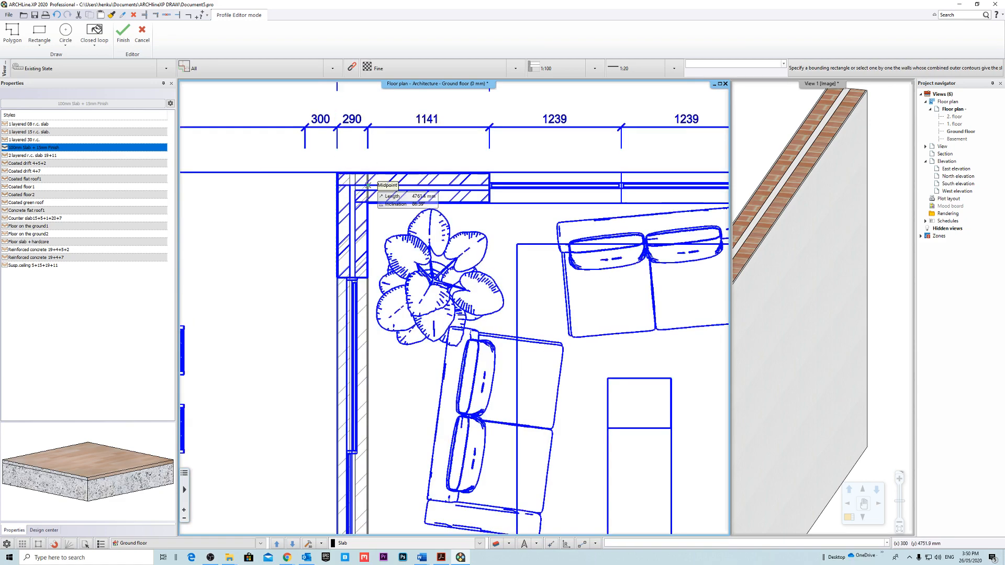
{"action": "scroll", "coordinate": [343, 157], "scroll_direction": "up", "scroll_amount": 3}
{"action": "left_click", "coordinate": [317, 243]}
{"action": "scroll", "coordinate": [564, 284], "scroll_direction": "down", "scroll_amount": 5}
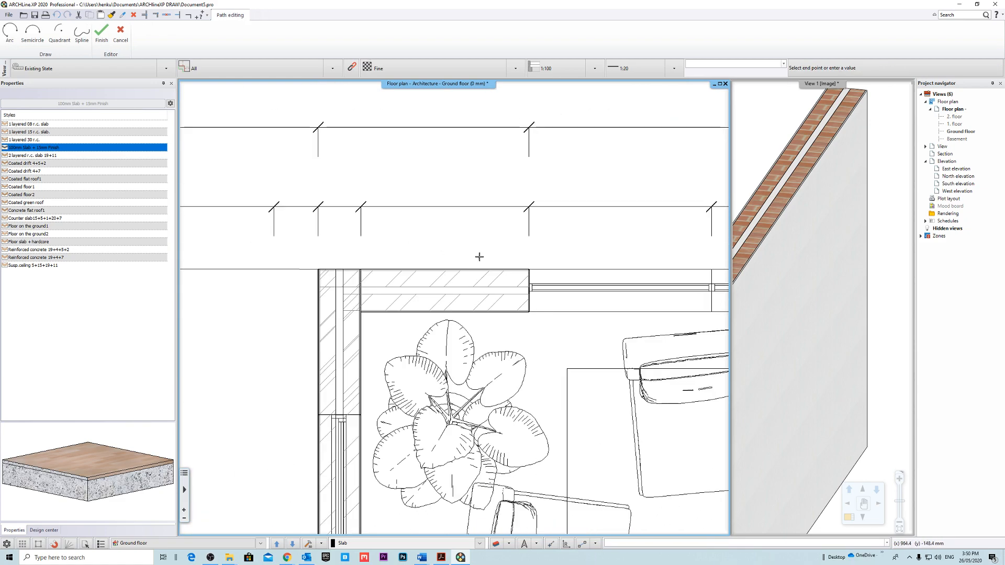
{"action": "left_click", "coordinate": [529, 271]}
Complete the rectangular slab outline along the cavity brick wall, about 4872 mm long, closing it at the starting corner.
{"action": "middle_click_drag", "start_coordinate": [538, 505], "coordinate": [574, 242]}
{"action": "scroll", "coordinate": [454, 309], "scroll_direction": "down", "scroll_amount": 4}
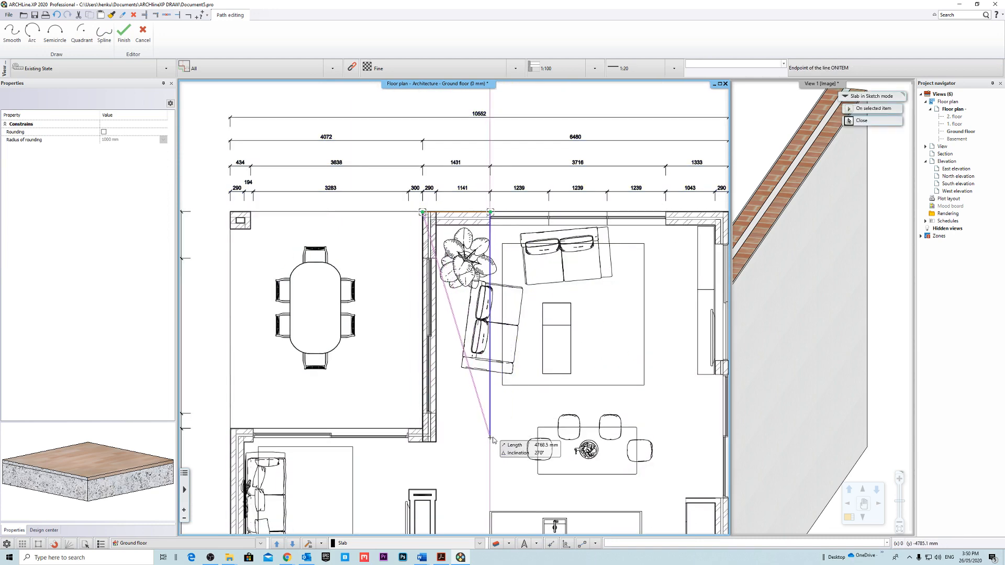
{"action": "scroll", "coordinate": [455, 424], "scroll_direction": "up", "scroll_amount": 3}
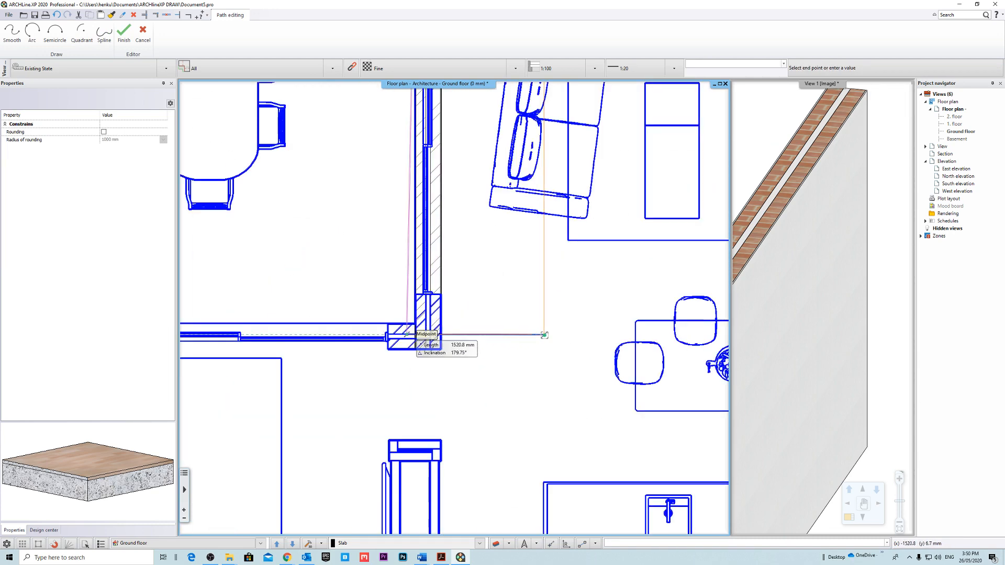
{"action": "scroll", "coordinate": [416, 335], "scroll_direction": "down", "scroll_amount": 3}
{"action": "scroll", "coordinate": [416, 128], "scroll_direction": "up", "scroll_amount": 4}
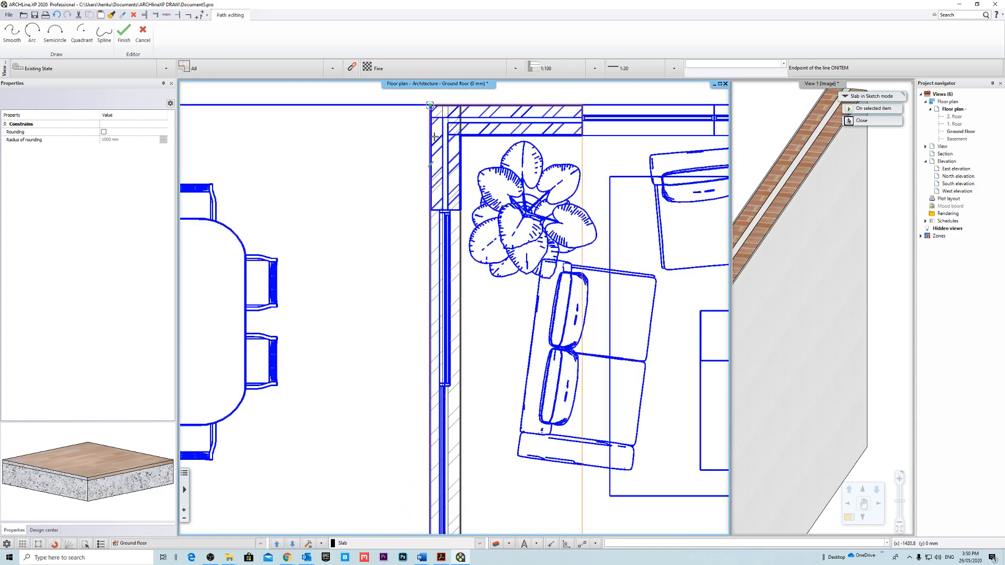
{"action": "left_click", "coordinate": [429, 107]}
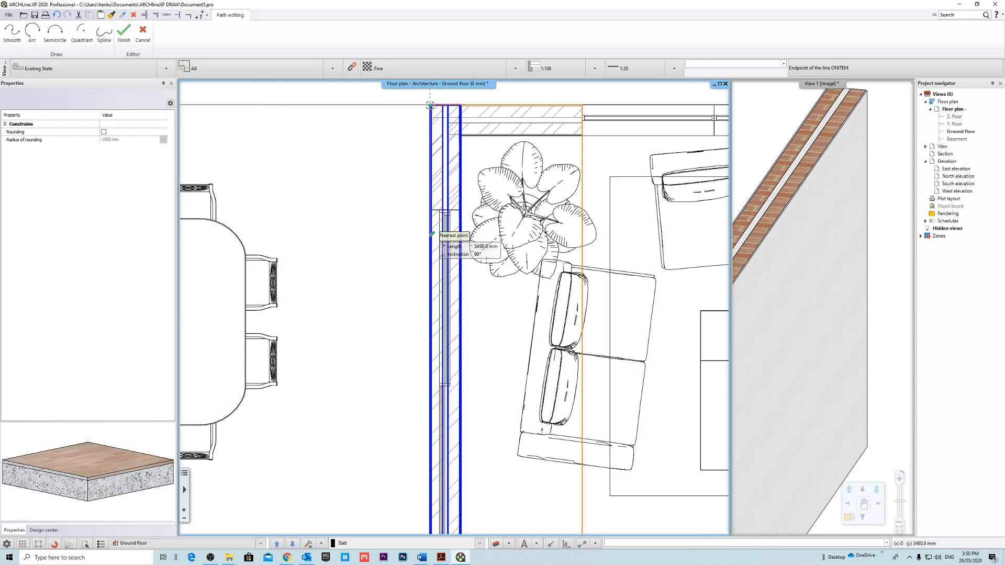
{"action": "scroll", "coordinate": [604, 372], "scroll_direction": "down", "scroll_amount": 3}
{"action": "middle_click_drag", "start_coordinate": [604, 372], "coordinate": [501, 267]}
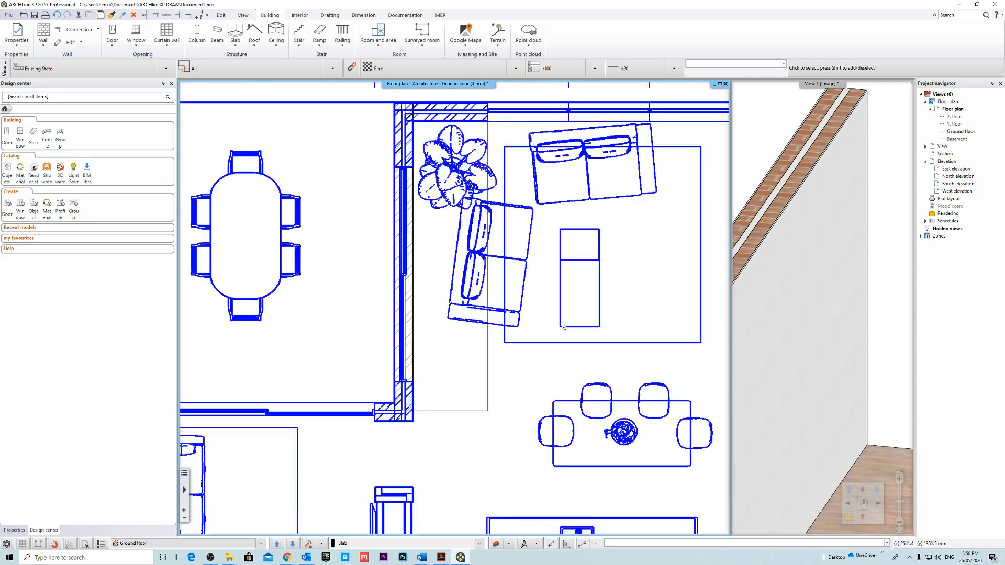
Magnify the 3D view and show the end where the new slab meets the brick wall.
{"action": "left_click", "coordinate": [790, 293]}
{"action": "scroll", "coordinate": [790, 304], "scroll_direction": "down", "scroll_amount": 5}
{"action": "middle_click_drag", "start_coordinate": [788, 308], "coordinate": [858, 345], "text": "shift"}
{"action": "right_click", "coordinate": [800, 82]}
{"action": "left_click", "coordinate": [822, 87]}
{"action": "middle_click_drag", "start_coordinate": [540, 404], "coordinate": [476, 430], "text": "shift"}
{"action": "scroll", "coordinate": [475, 430], "scroll_direction": "up", "scroll_amount": 3}
Move the slab's short front edge to line up with the end corner of the brick wall.
{"action": "left_click", "coordinate": [485, 363]}
{"action": "middle_click_drag", "start_coordinate": [485, 364], "coordinate": [491, 363], "text": "shift"}
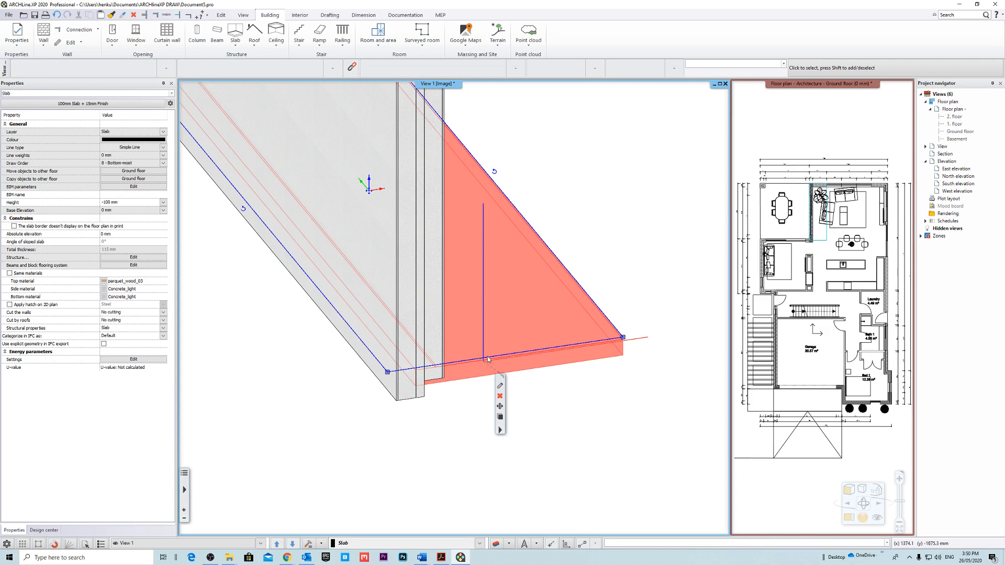
{"action": "key", "text": "Escape"}
{"action": "left_click", "coordinate": [497, 357]}
{"action": "key", "text": "Escape"}
{"action": "left_click", "coordinate": [506, 355]}
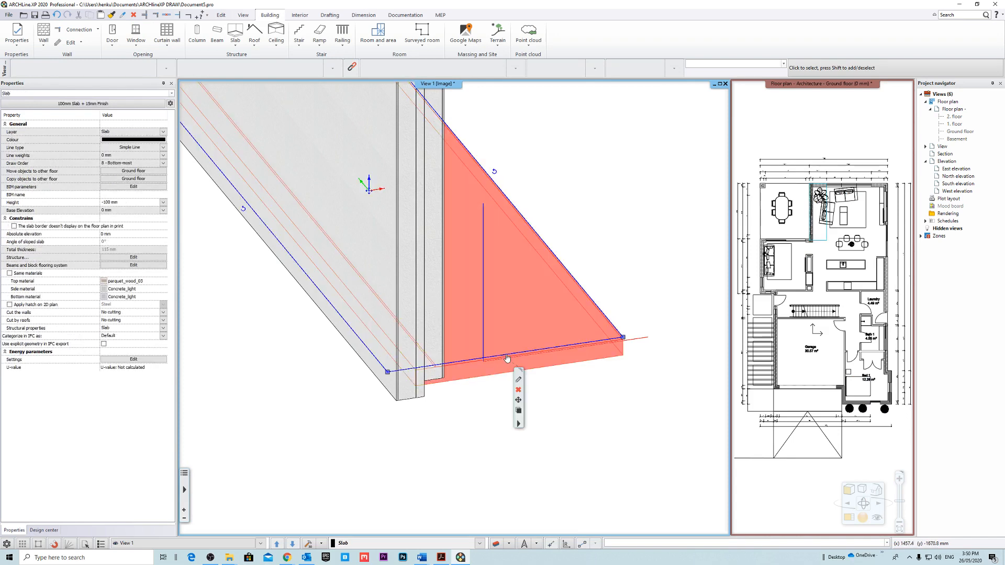
{"action": "right_click", "coordinate": [506, 357]}
{"action": "left_click", "coordinate": [525, 362]}
{"action": "left_click", "coordinate": [398, 401]}
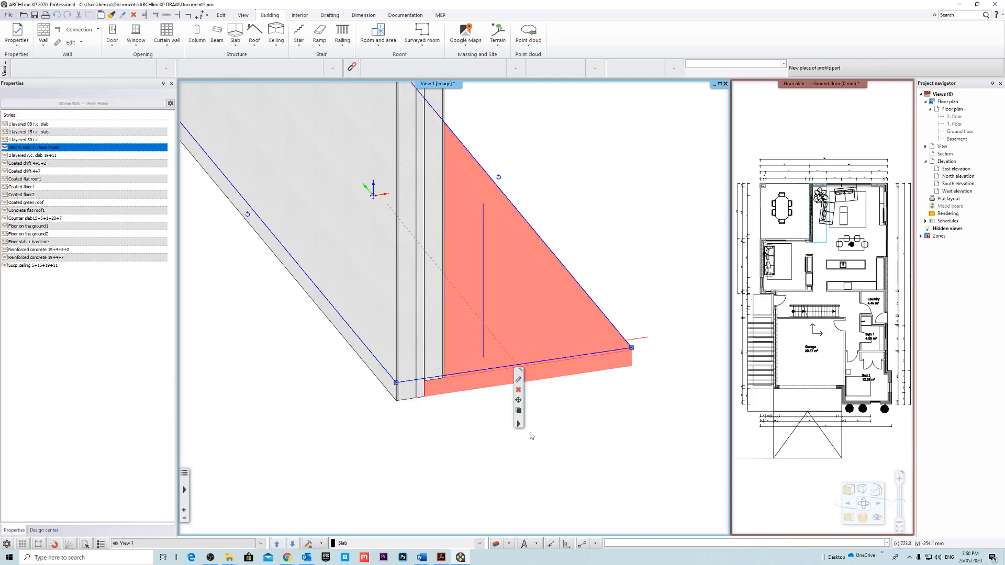
{"action": "left_click", "coordinate": [503, 475]}
{"action": "key", "text": "Escape"}
Inspect the wall-to-slab junction in 3D, checking the wall layers against the concrete and timber finish.
{"action": "mouse_move", "coordinate": [515, 475]}
{"action": "middle_mouse_down", "text": "shift"}
{"action": "mouse_move", "coordinate": [494, 437]}
{"action": "mouse_move", "coordinate": [485, 454]}
{"action": "mouse_move", "coordinate": [492, 338]}
{"action": "mouse_move", "coordinate": [518, 323]}
{"action": "mouse_move", "coordinate": [529, 402]}
{"action": "mouse_move", "coordinate": [403, 369]}
{"action": "middle_mouse_up", "text": "shift"}
{"action": "scroll", "coordinate": [529, 402], "scroll_direction": "down", "scroll_amount": 3}
{"action": "scroll", "coordinate": [403, 369], "scroll_direction": "up", "scroll_amount": 4}
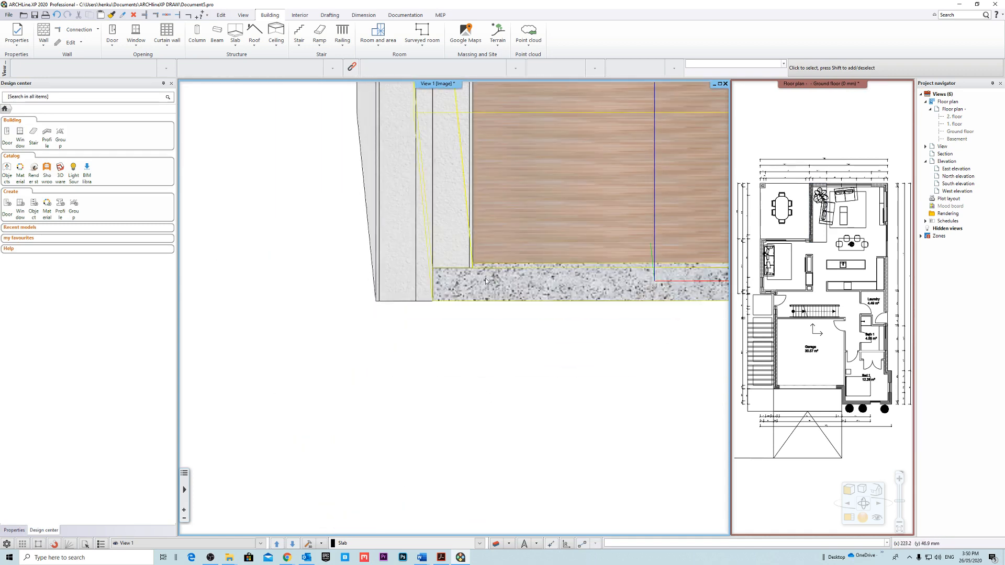
{"action": "middle_click_drag", "start_coordinate": [484, 278], "coordinate": [433, 295], "text": "shift"}
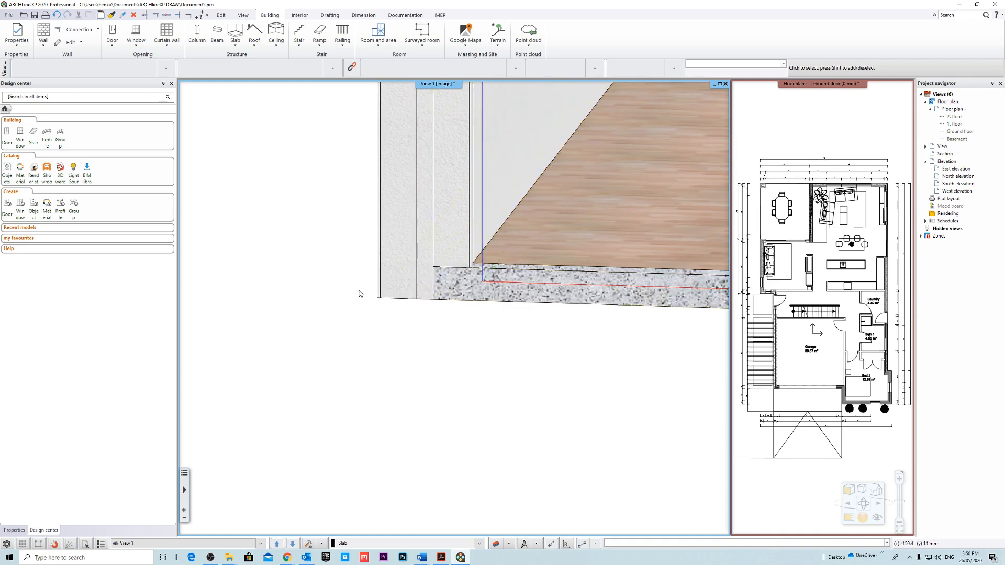
{"action": "middle_click_drag", "start_coordinate": [466, 387], "coordinate": [610, 418], "text": "shift"}
Magnify the ground floor plan and check the properties of the new slab and the adjoining brick wall.
{"action": "left_click", "coordinate": [802, 103]}
{"action": "left_click", "coordinate": [820, 86]}
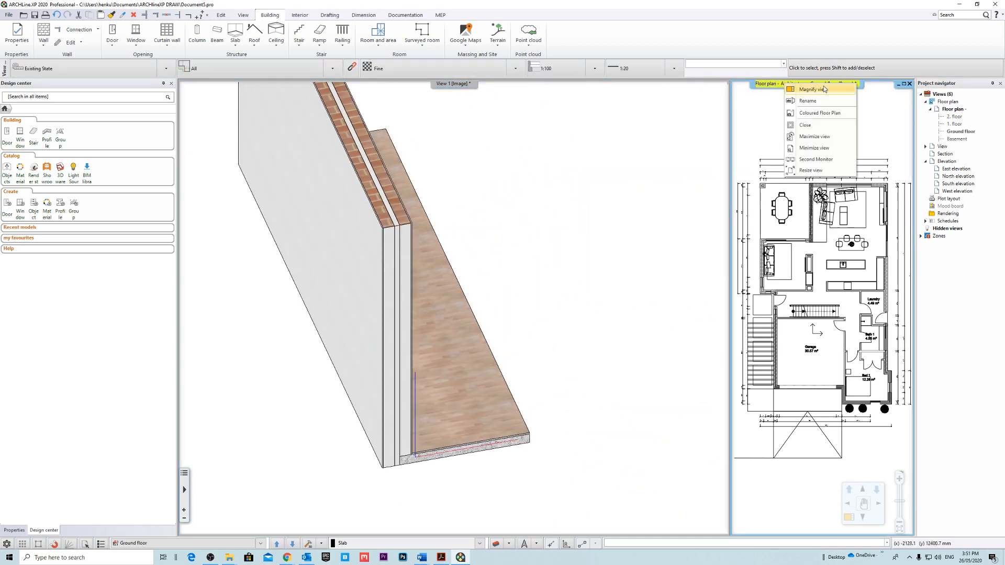
{"action": "left_click_drag", "start_coordinate": [821, 85], "coordinate": [535, 246]}
{"action": "scroll", "coordinate": [489, 119], "scroll_direction": "up", "scroll_amount": 5}
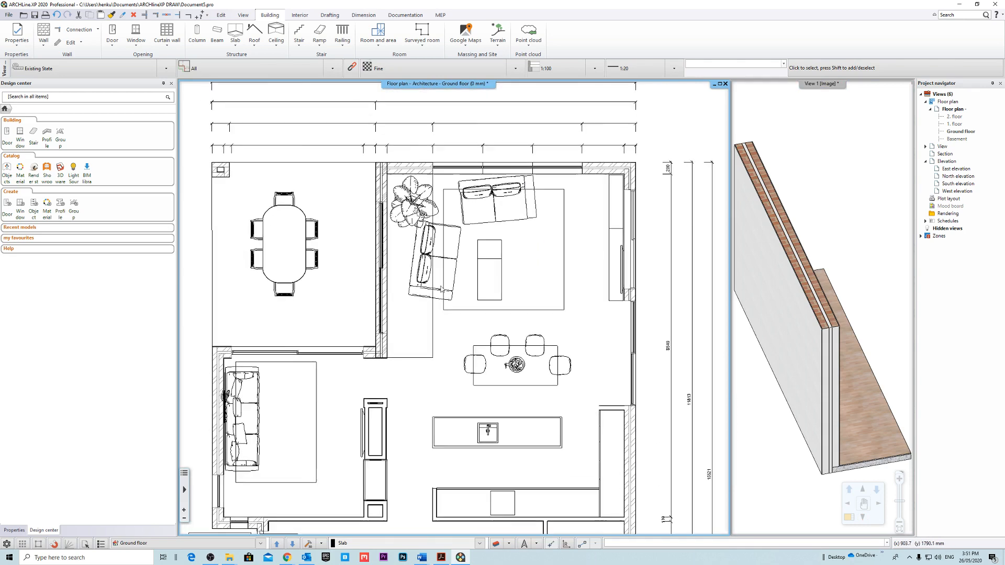
{"action": "left_click", "coordinate": [413, 359]}
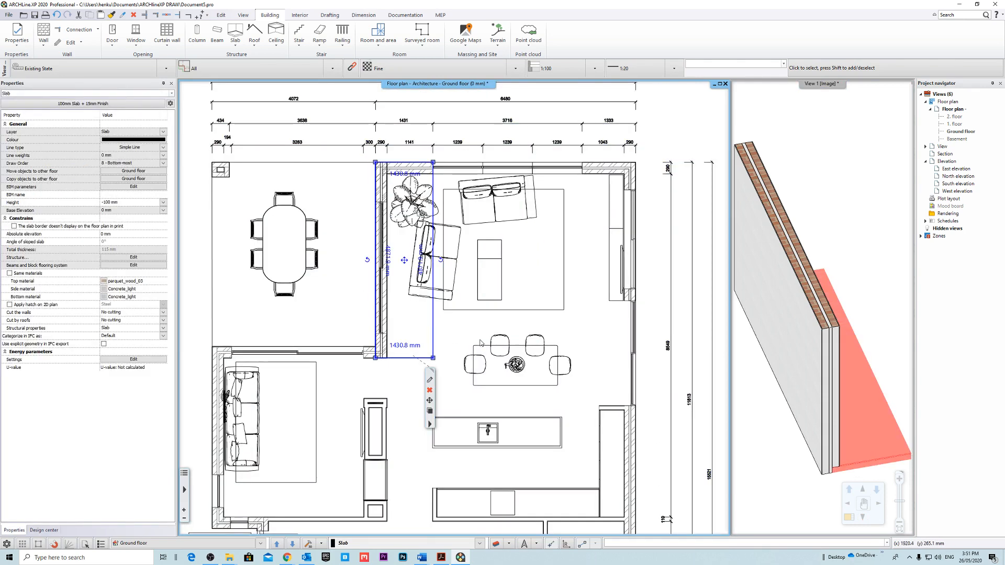
{"action": "left_click", "coordinate": [385, 309]}
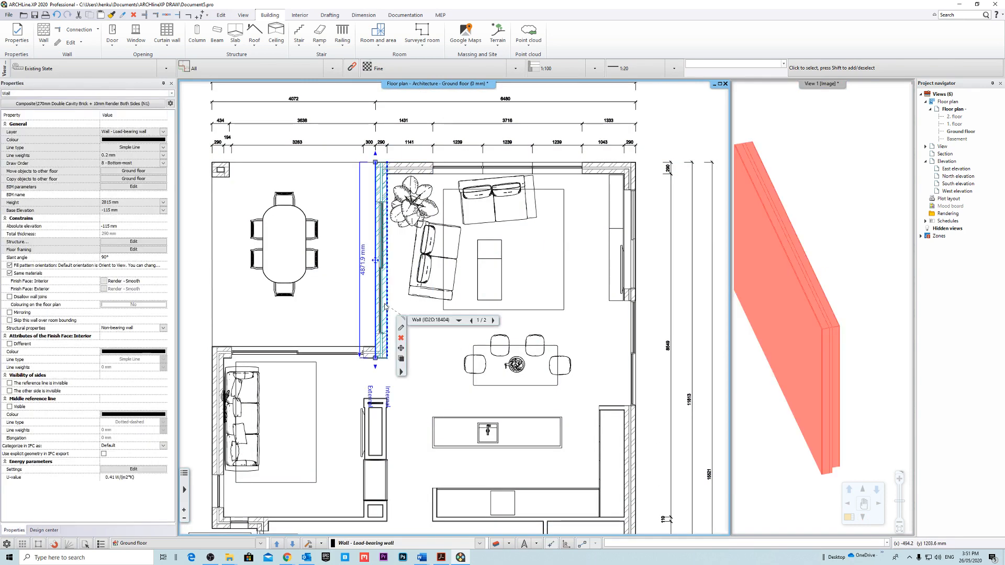
{"action": "key", "text": "Escape"}
{"action": "scroll", "coordinate": [583, 271], "scroll_direction": "up", "scroll_amount": 1}
{"action": "scroll", "coordinate": [432, 311], "scroll_direction": "down", "scroll_amount": 7}
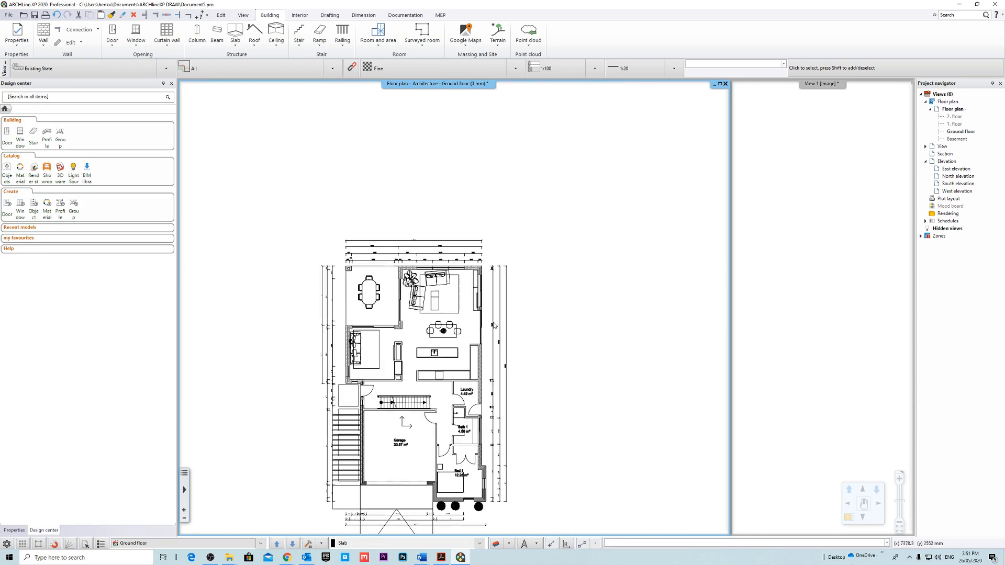
{"action": "middle_click_drag", "start_coordinate": [429, 311], "coordinate": [478, 254]}
{"action": "key", "text": "ctrl+a"}
{"action": "key", "text": "Escape"}
{"action": "scroll", "coordinate": [528, 199], "scroll_direction": "up", "scroll_amount": 3}
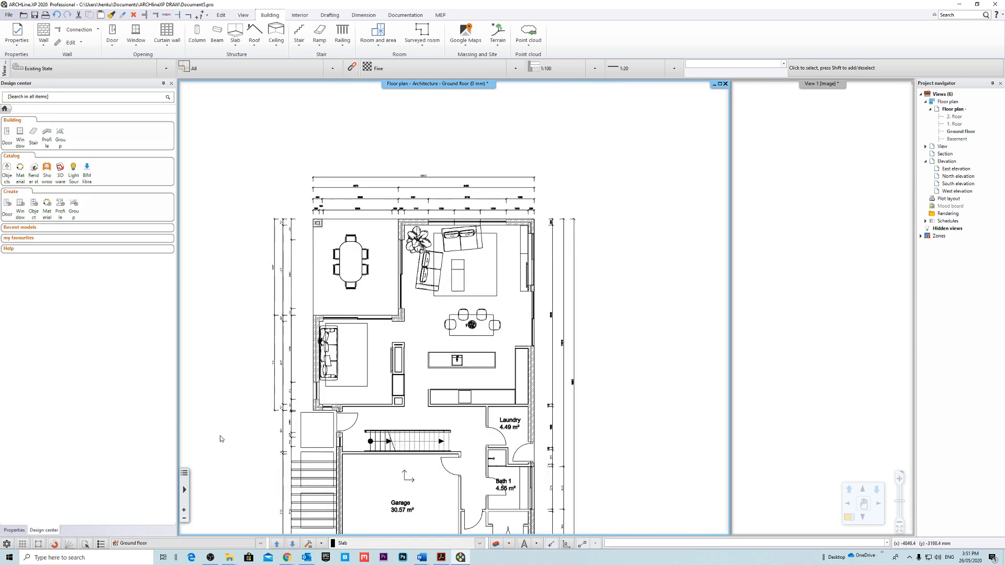
Set the line weights scale to Off in the graphics settings and check the linework on the floor plan.
{"action": "left_click", "coordinate": [14, 530]}
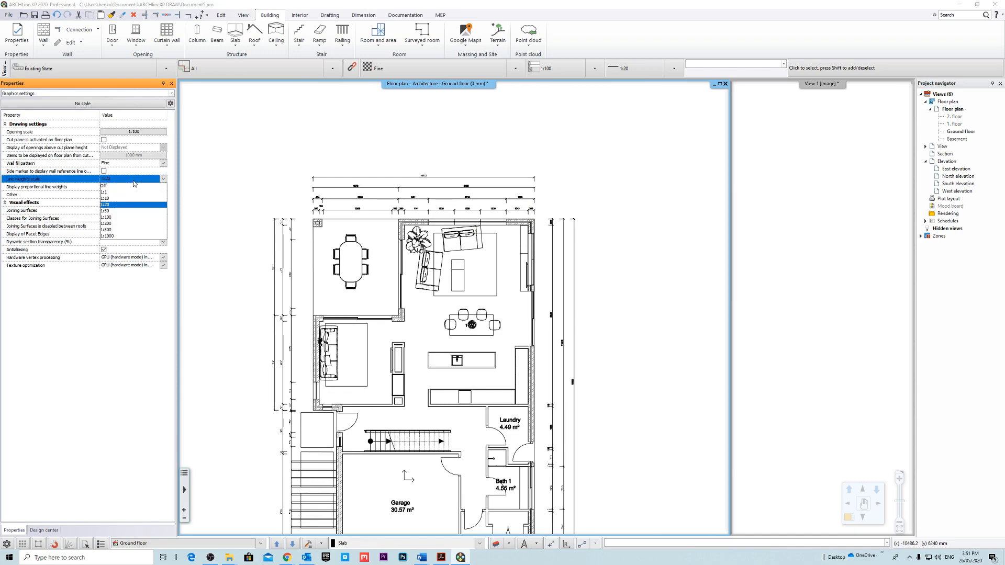
{"action": "left_click", "coordinate": [127, 186]}
{"action": "scroll", "coordinate": [491, 266], "scroll_direction": "up", "scroll_amount": 3}
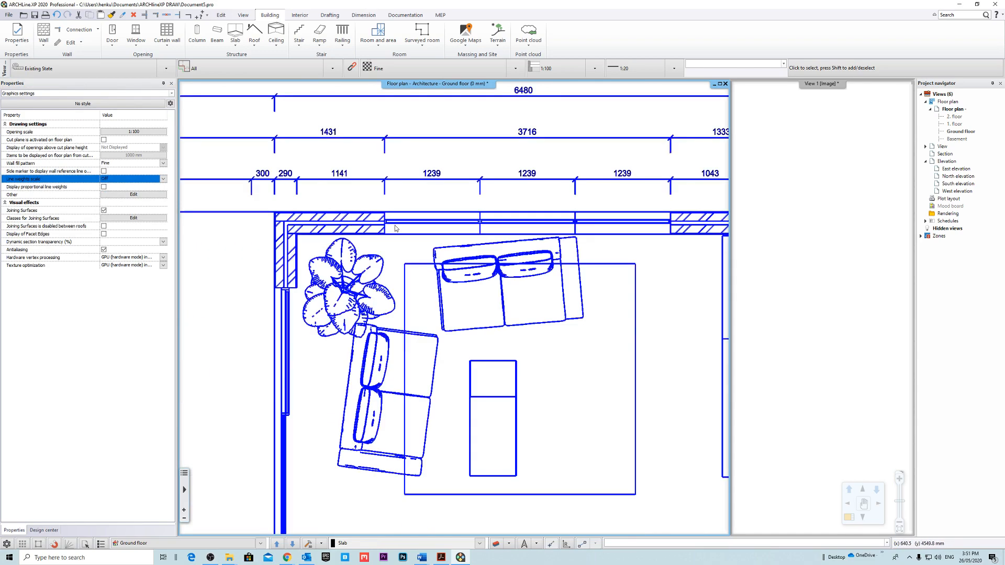
{"action": "scroll", "coordinate": [501, 249], "scroll_direction": "down", "scroll_amount": 5}
{"action": "middle_click_drag", "start_coordinate": [501, 249], "coordinate": [404, 223]}
{"action": "scroll", "coordinate": [493, 225], "scroll_direction": "up", "scroll_amount": 6}
{"action": "middle_click_drag", "start_coordinate": [493, 226], "coordinate": [467, 328]}
{"action": "scroll", "coordinate": [507, 309], "scroll_direction": "down", "scroll_amount": 5}
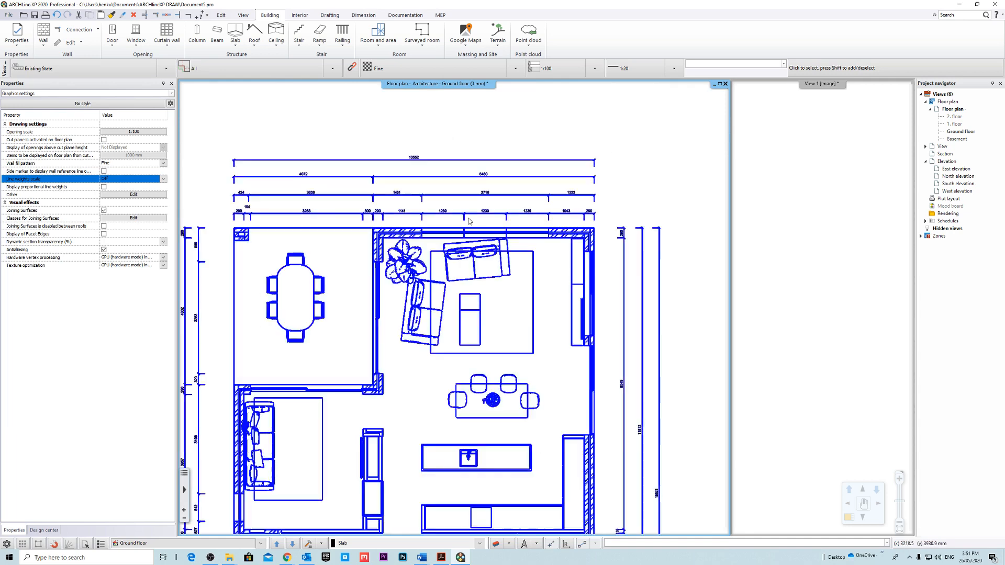
Trace the living area's rear exterior wall from the underlay with Walls on DWG drawing, using the 270mm Double Cavity Brick + 10mm Render Both Sides style.
{"action": "left_click", "coordinate": [45, 45]}
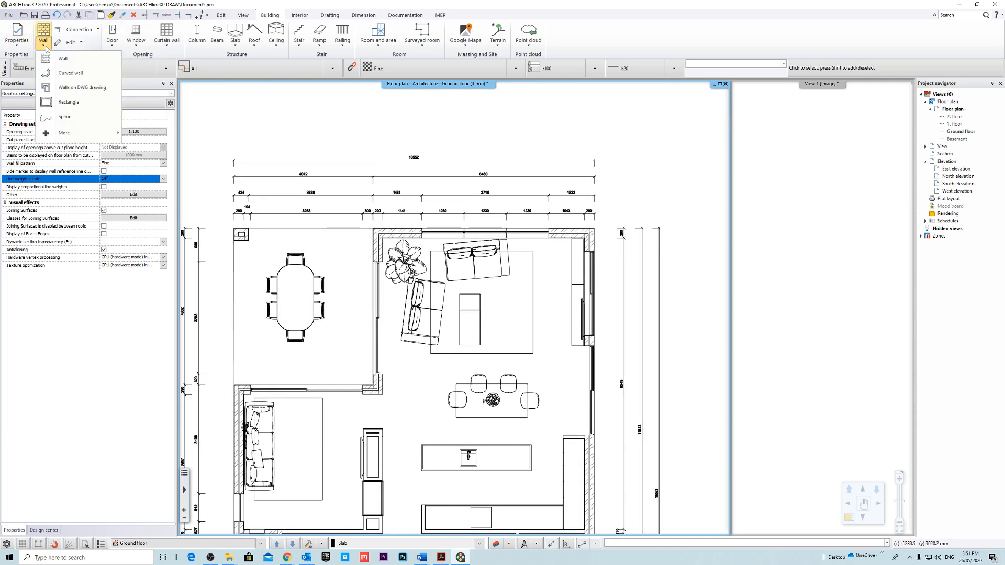
{"action": "left_click", "coordinate": [82, 87]}
{"action": "scroll", "coordinate": [392, 207], "scroll_direction": "up", "scroll_amount": 3}
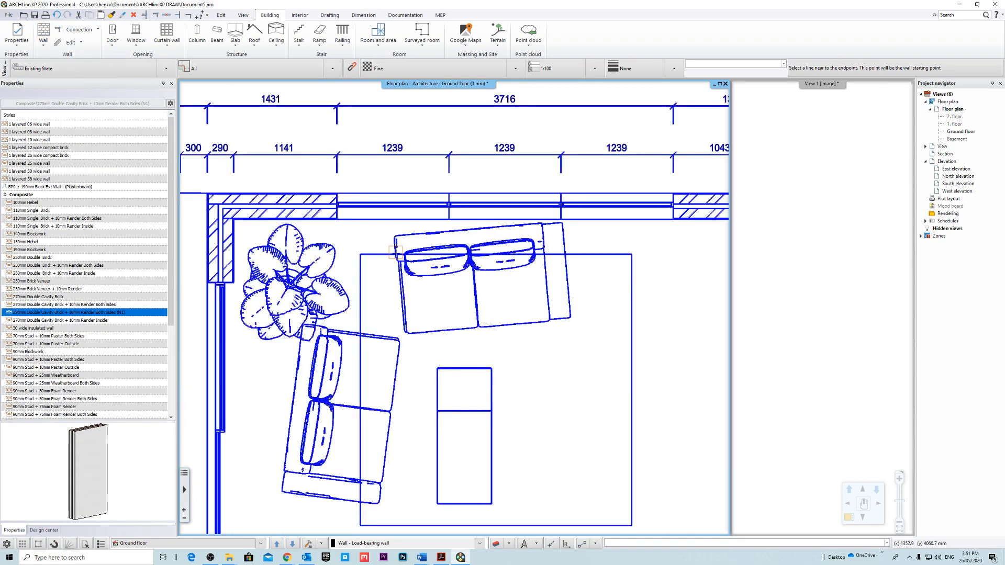
{"action": "middle_click_drag", "start_coordinate": [467, 242], "coordinate": [469, 261]}
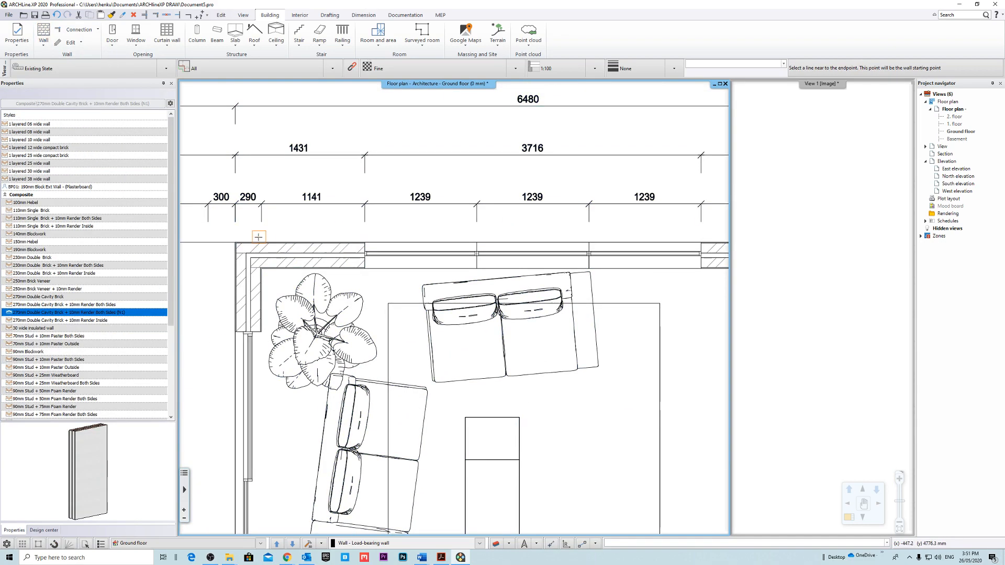
{"action": "left_click", "coordinate": [236, 243]}
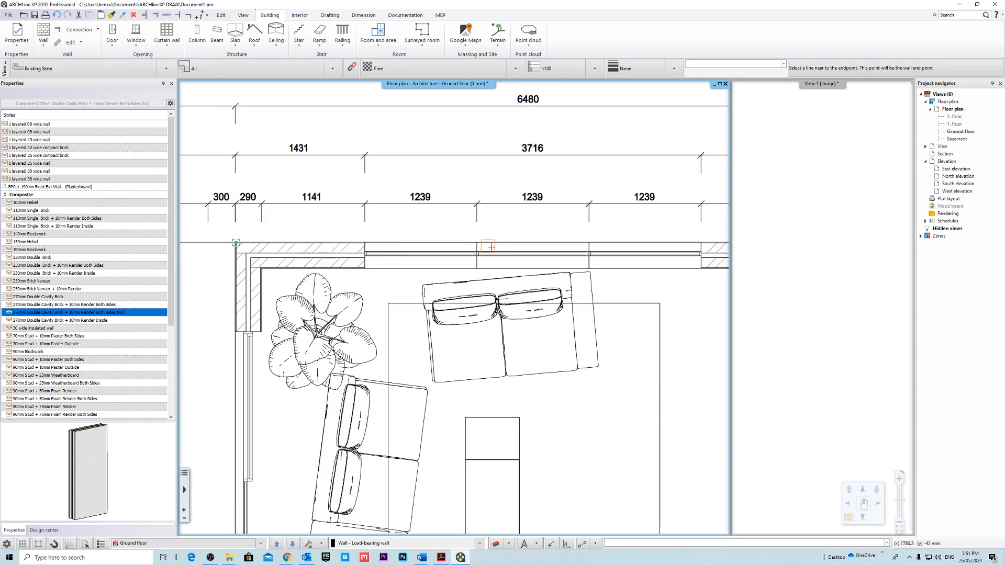
{"action": "middle_click_drag", "start_coordinate": [715, 245], "coordinate": [467, 245]}
{"action": "middle_click_drag", "start_coordinate": [583, 243], "coordinate": [572, 246]}
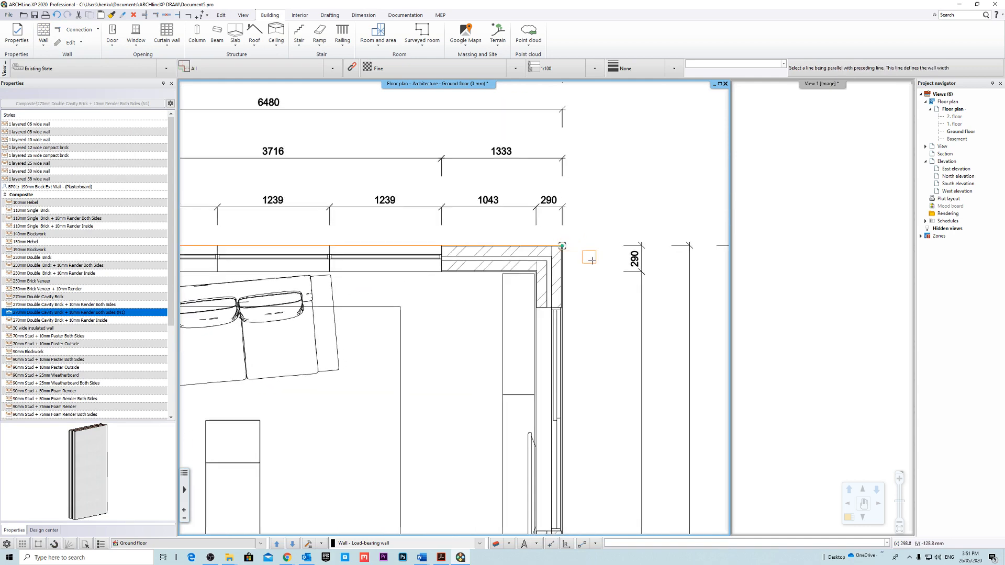
{"action": "scroll", "coordinate": [473, 272], "scroll_direction": "up", "scroll_amount": 4}
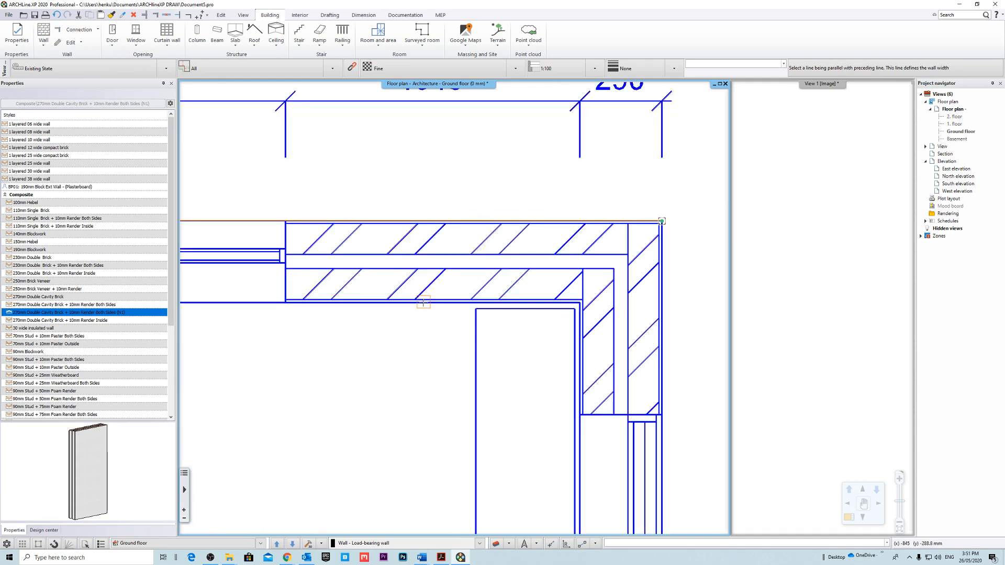
{"action": "left_click", "coordinate": [423, 302]}
{"action": "scroll", "coordinate": [456, 281], "scroll_direction": "down", "scroll_amount": 8}
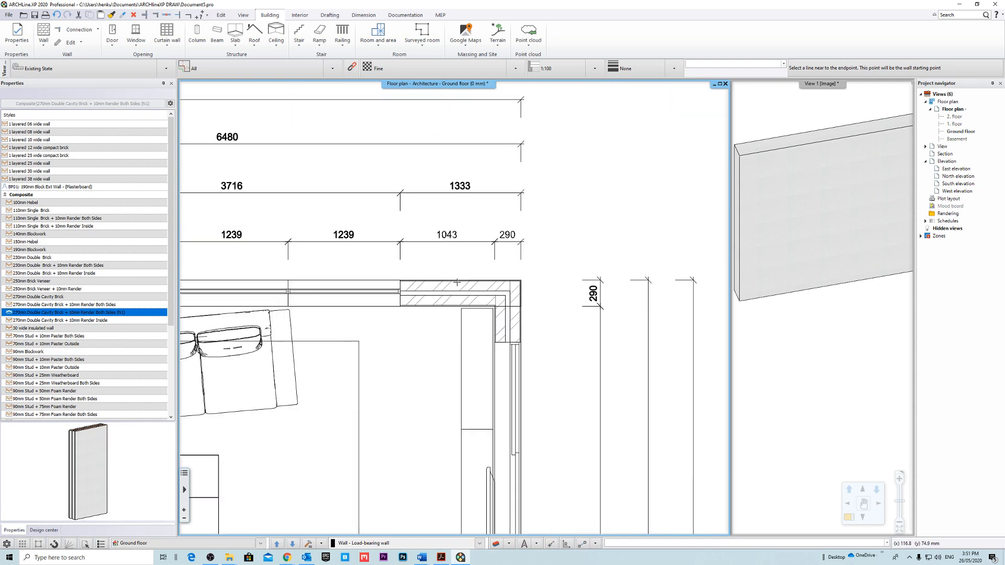
Trace the long side exterior wall from the living area's rear corner past the laundry and Bath 1 to the offset at Bed 1.
{"action": "scroll", "coordinate": [473, 191], "scroll_direction": "up", "scroll_amount": 6}
{"action": "scroll", "coordinate": [473, 192], "scroll_direction": "up", "scroll_amount": 2}
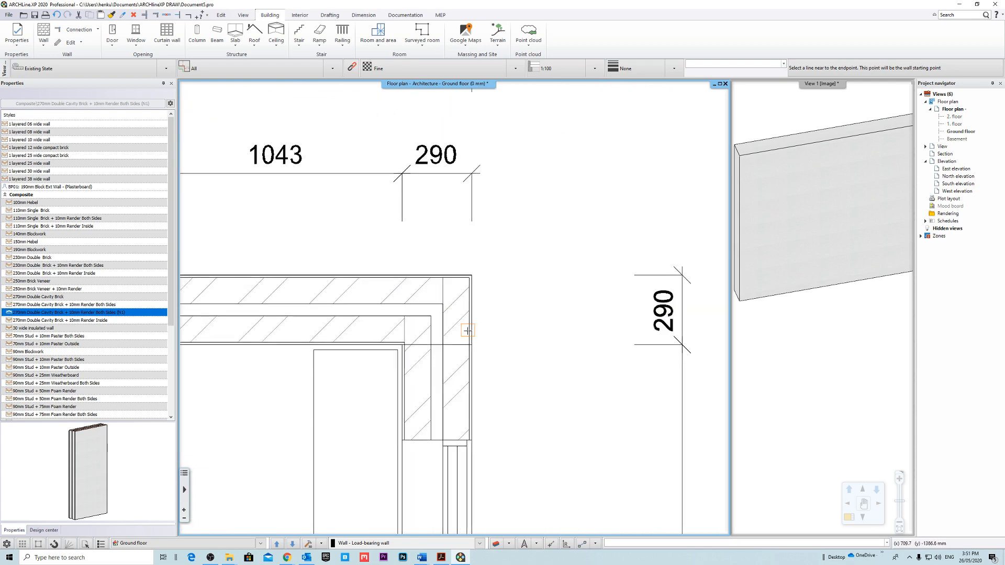
{"action": "scroll", "coordinate": [471, 318], "scroll_direction": "down", "scroll_amount": 8}
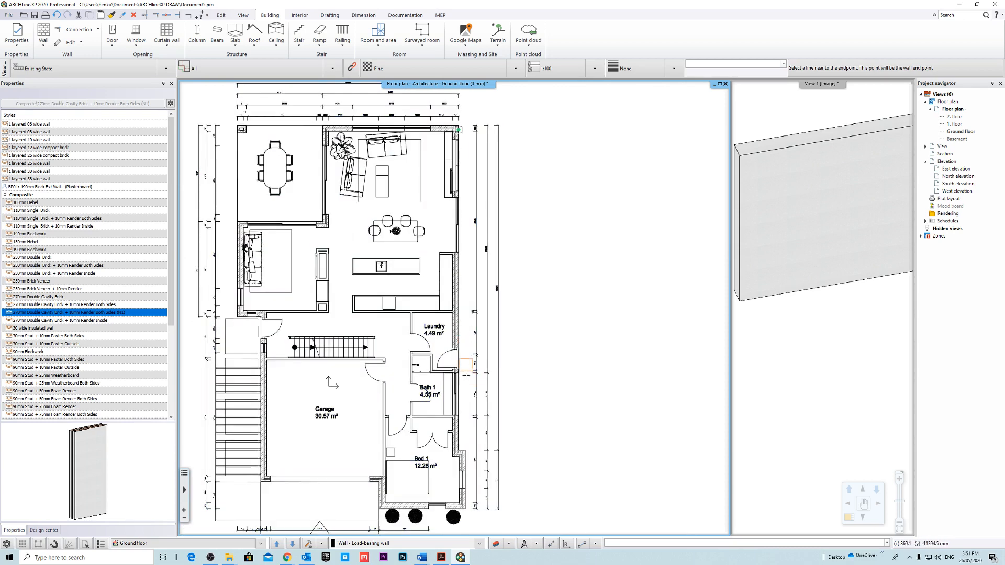
{"action": "scroll", "coordinate": [463, 425], "scroll_direction": "up", "scroll_amount": 8}
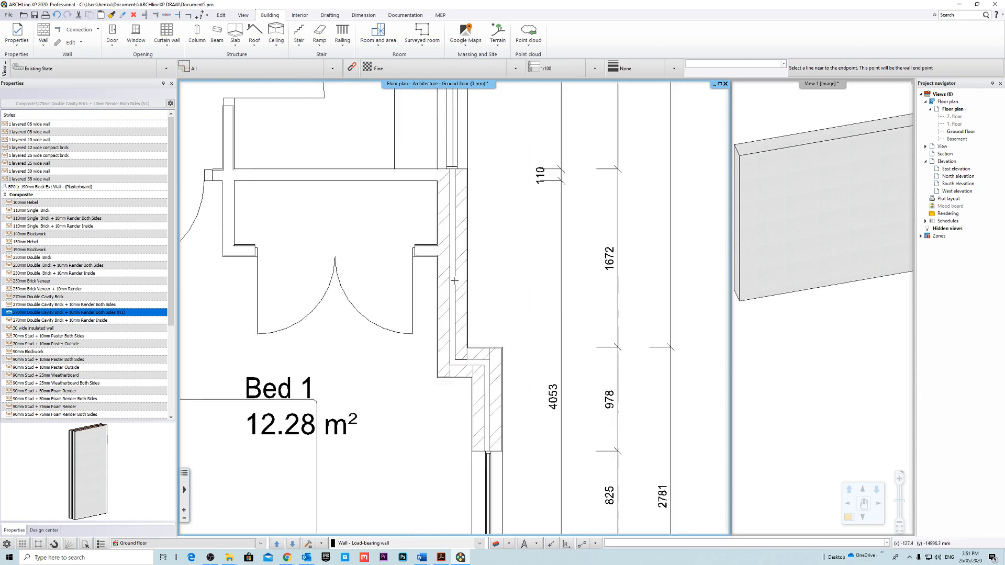
{"action": "left_click", "coordinate": [459, 364]}
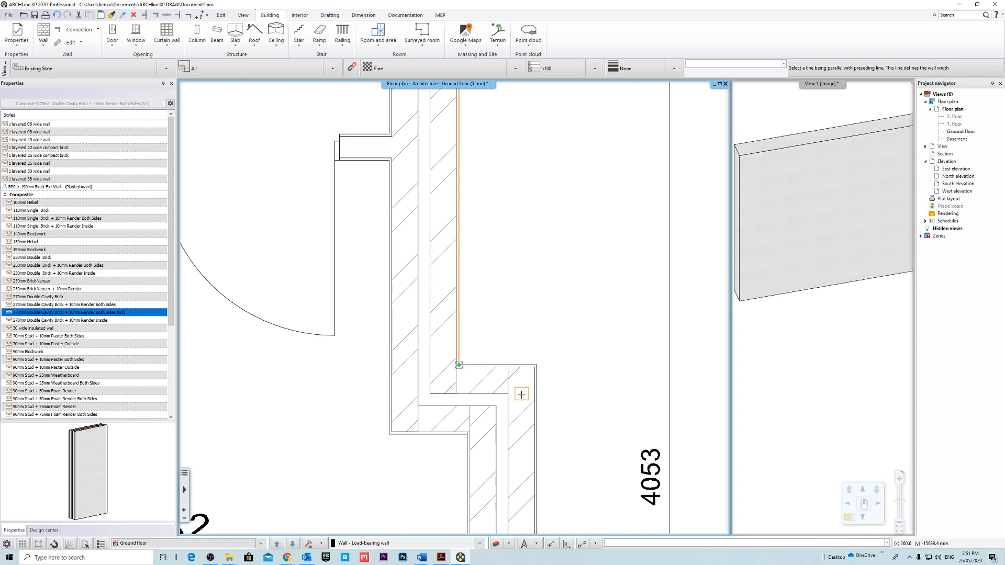
{"action": "left_click", "coordinate": [386, 327]}
{"action": "scroll", "coordinate": [461, 343], "scroll_direction": "down", "scroll_amount": 3}
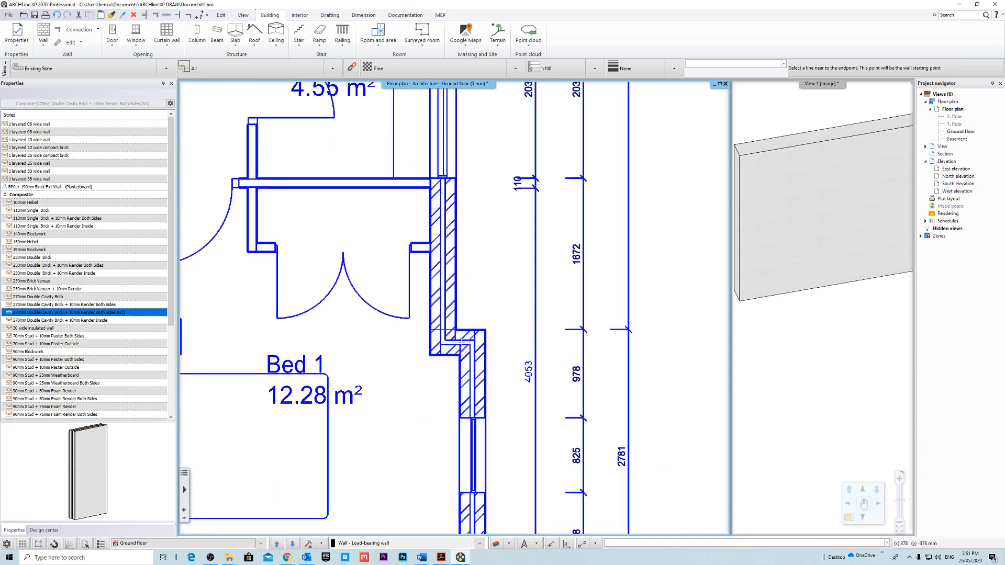
Trace the short return wall at the offset beside Bed 1, across its full length and width.
{"action": "scroll", "coordinate": [460, 343], "scroll_direction": "up", "scroll_amount": 4}
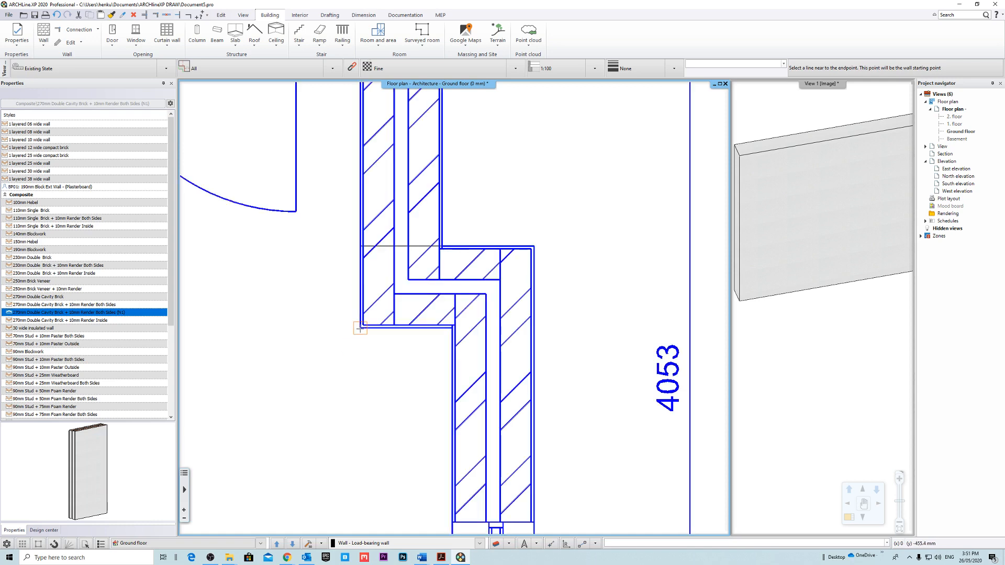
{"action": "left_click", "coordinate": [450, 328]}
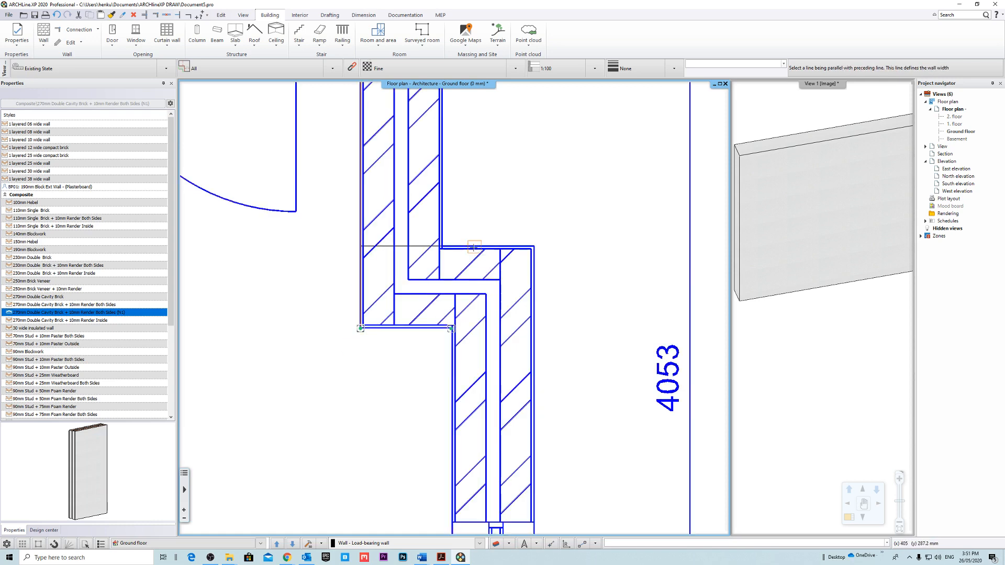
{"action": "left_click", "coordinate": [508, 292]}
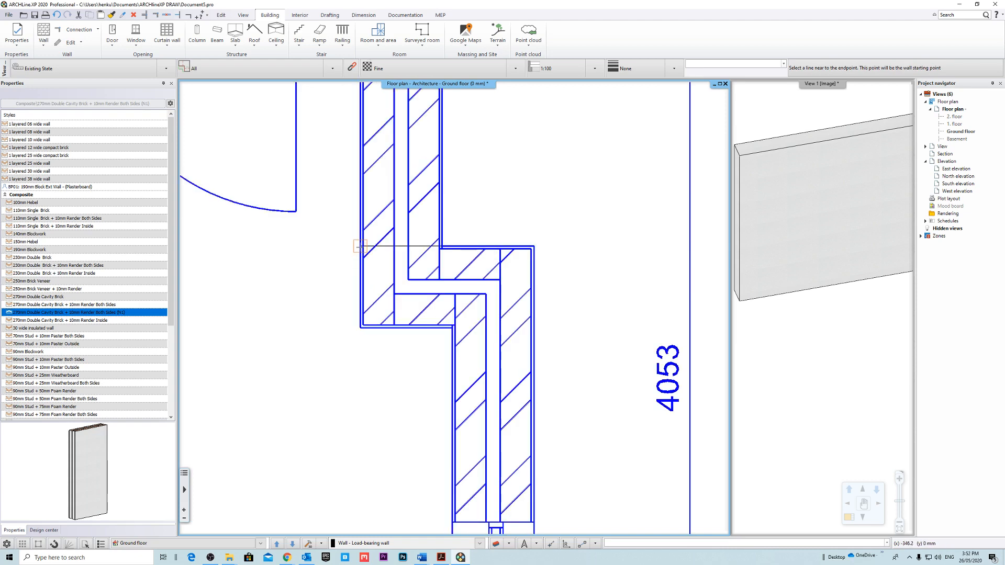
{"action": "left_click", "coordinate": [532, 245]}
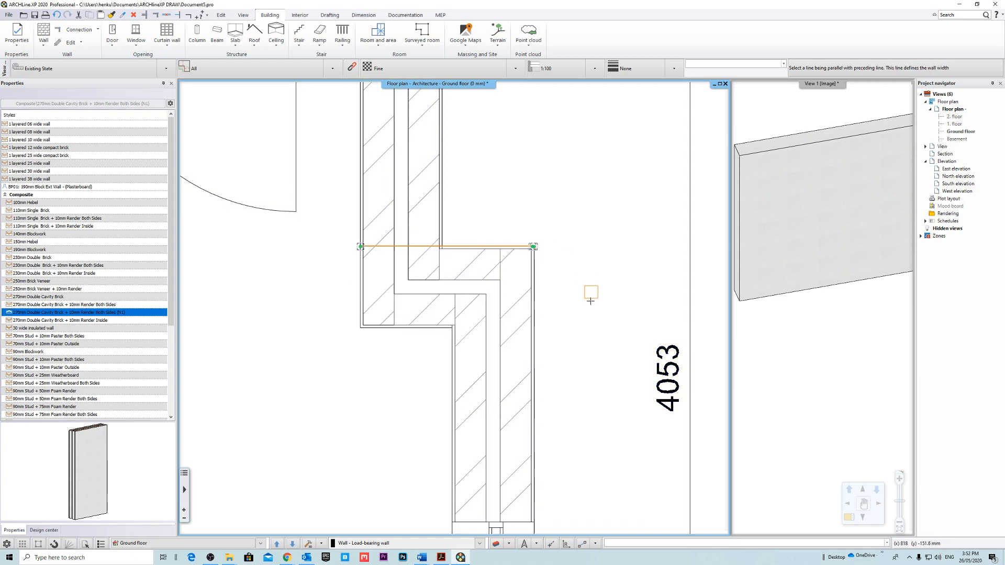
{"action": "left_click", "coordinate": [395, 328]}
{"action": "middle_click_drag", "start_coordinate": [522, 345], "coordinate": [482, 252]}
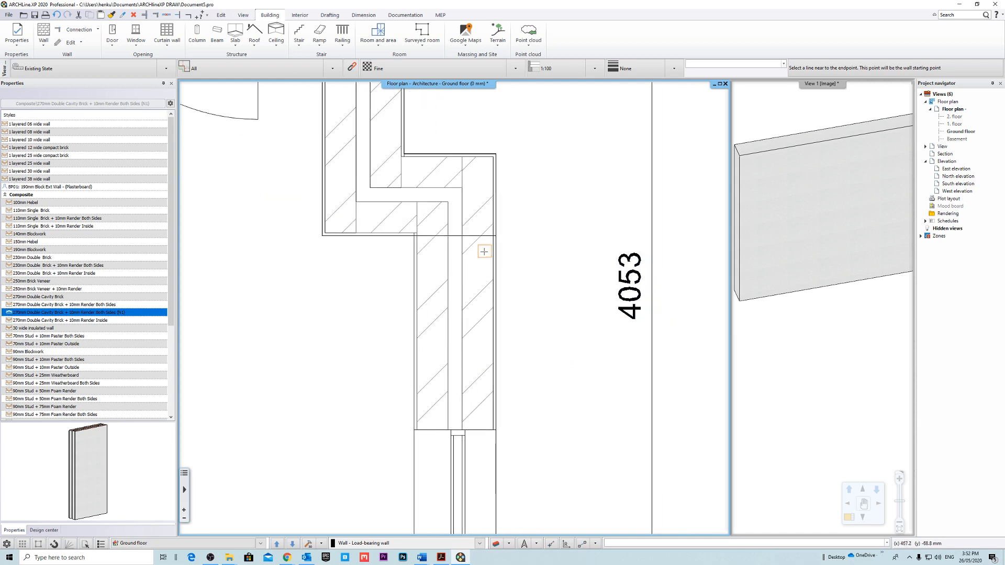
Trace Bed 1's outer side wall from the offset past its window to the front corner.
{"action": "scroll", "coordinate": [457, 324], "scroll_direction": "down", "scroll_amount": 3}
{"action": "scroll", "coordinate": [398, 277], "scroll_direction": "up", "scroll_amount": 4}
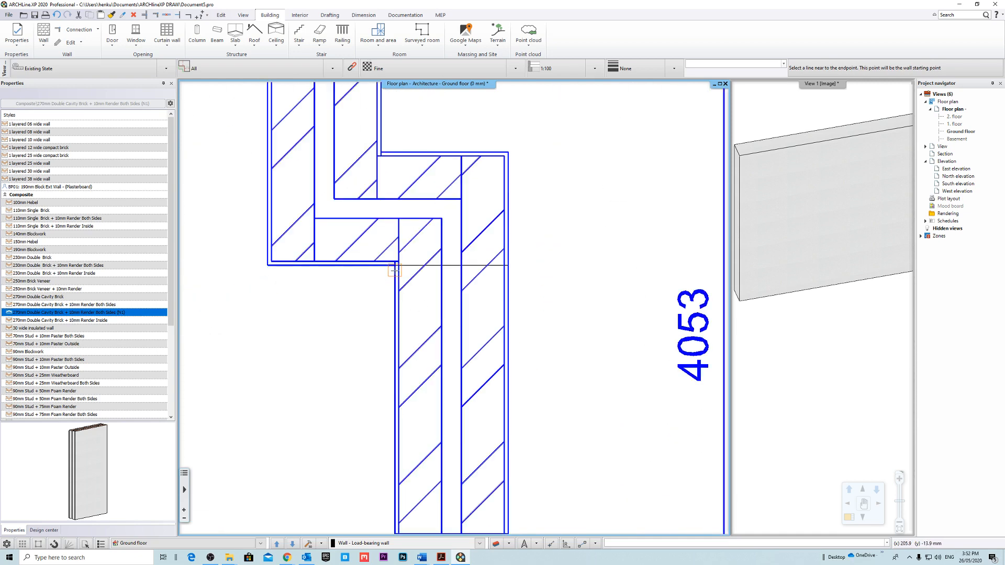
{"action": "left_click", "coordinate": [394, 268]}
{"action": "middle_click_drag", "start_coordinate": [446, 412], "coordinate": [469, 164]}
{"action": "scroll", "coordinate": [456, 310], "scroll_direction": "down", "scroll_amount": 4}
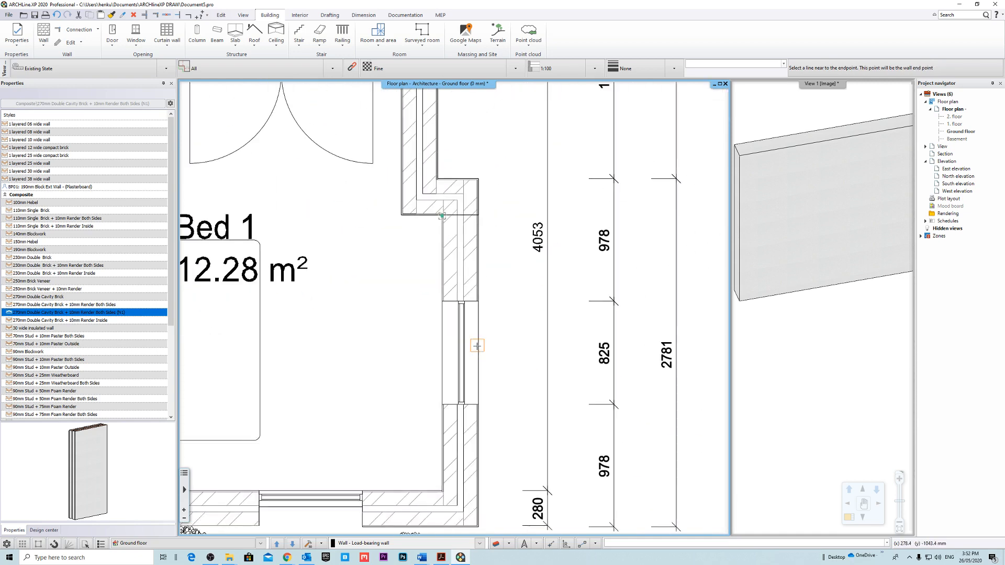
{"action": "middle_click_drag", "start_coordinate": [466, 494], "coordinate": [496, 360]}
{"action": "scroll", "coordinate": [487, 364], "scroll_direction": "up", "scroll_amount": 4}
{"action": "left_click", "coordinate": [457, 338]}
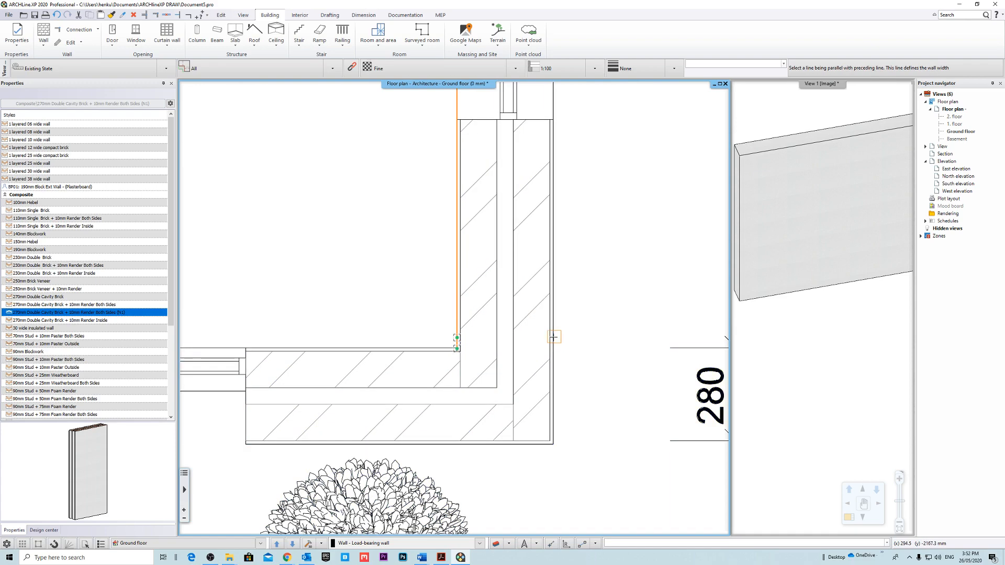
{"action": "scroll", "coordinate": [451, 314], "scroll_direction": "down", "scroll_amount": 3}
Trace Bed 1's front exterior wall from the outer corner to the corner beside the garage.
{"action": "scroll", "coordinate": [418, 327], "scroll_direction": "up", "scroll_amount": 3}
{"action": "left_click", "coordinate": [453, 348]}
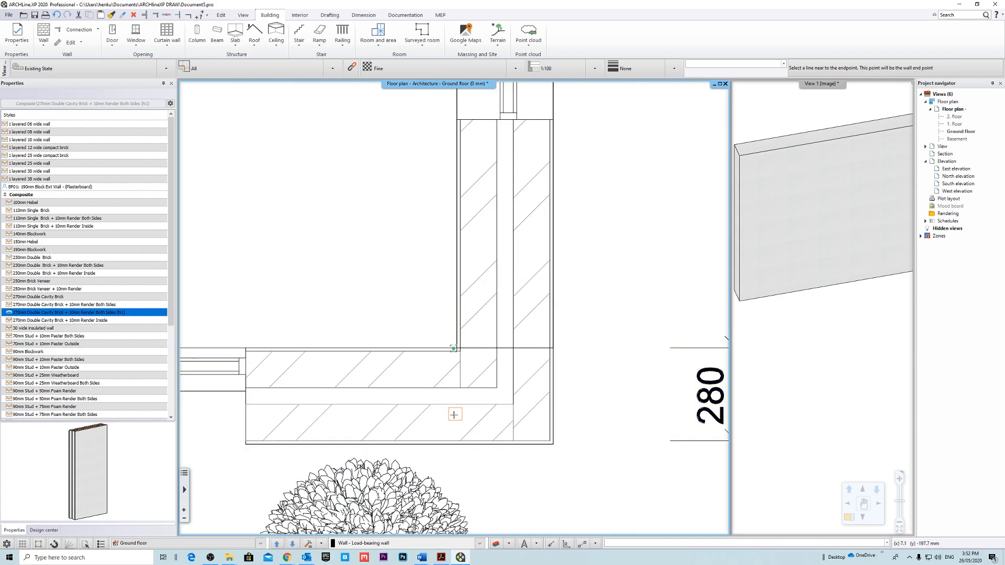
{"action": "scroll", "coordinate": [452, 408], "scroll_direction": "down", "scroll_amount": 6}
{"action": "scroll", "coordinate": [272, 398], "scroll_direction": "up", "scroll_amount": 6}
{"action": "left_click", "coordinate": [404, 314]}
{"action": "left_click", "coordinate": [398, 407]}
{"action": "scroll", "coordinate": [398, 407], "scroll_direction": "down", "scroll_amount": 3}
Trace the return wall between Bed 1's front corner and the garage, and the garage's front wall over to its outer corner.
{"action": "scroll", "coordinate": [439, 260], "scroll_direction": "up", "scroll_amount": 5}
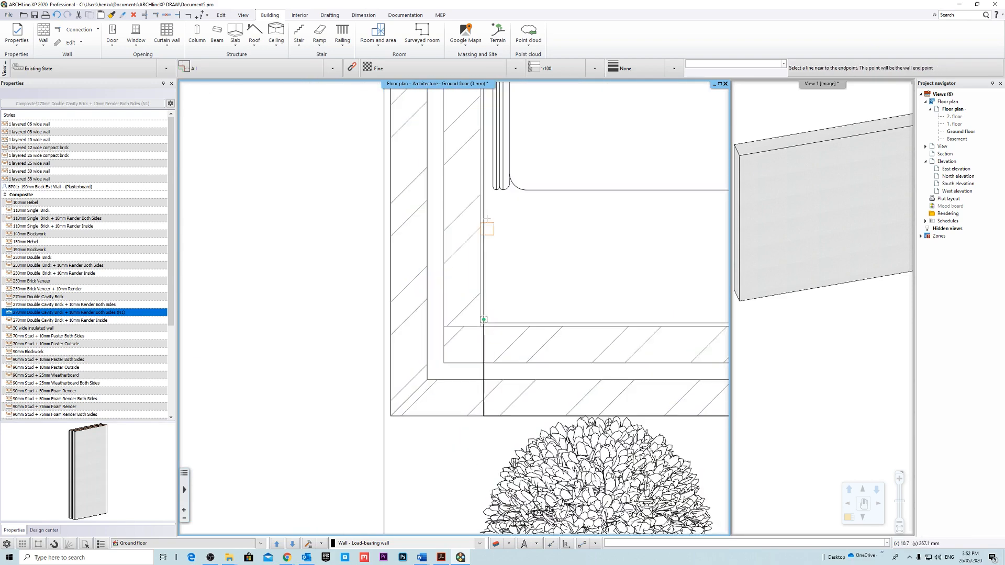
{"action": "scroll", "coordinate": [426, 292], "scroll_direction": "down", "scroll_amount": 3}
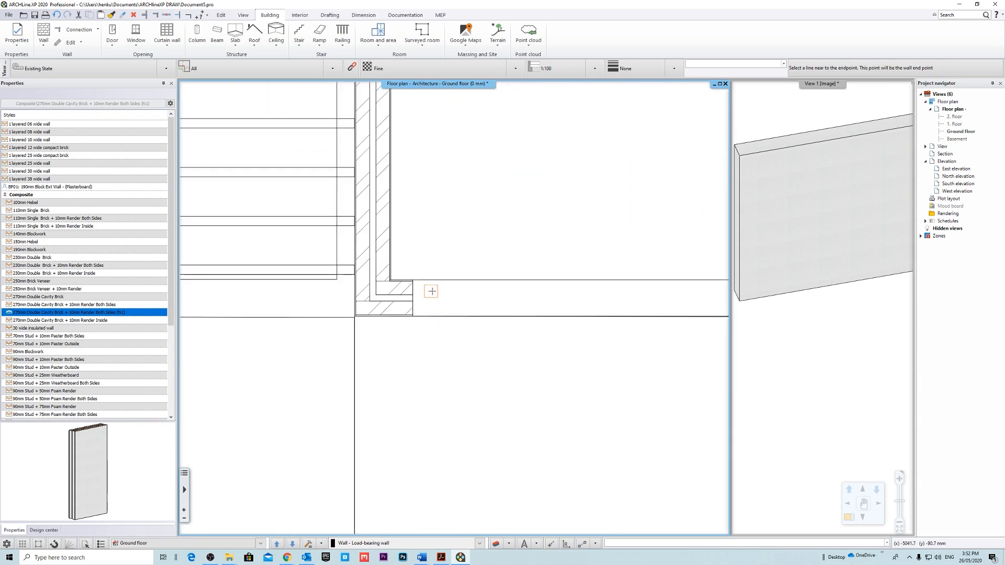
{"action": "scroll", "coordinate": [331, 354], "scroll_direction": "up", "scroll_amount": 2}
{"action": "scroll", "coordinate": [410, 360], "scroll_direction": "up", "scroll_amount": 2}
{"action": "scroll", "coordinate": [416, 392], "scroll_direction": "up", "scroll_amount": 2}
{"action": "left_click", "coordinate": [491, 284]}
{"action": "scroll", "coordinate": [511, 164], "scroll_direction": "down", "scroll_amount": 6}
Trace the garage's outer side wall from its front corner up past the entry door.
{"action": "scroll", "coordinate": [424, 348], "scroll_direction": "up", "scroll_amount": 2}
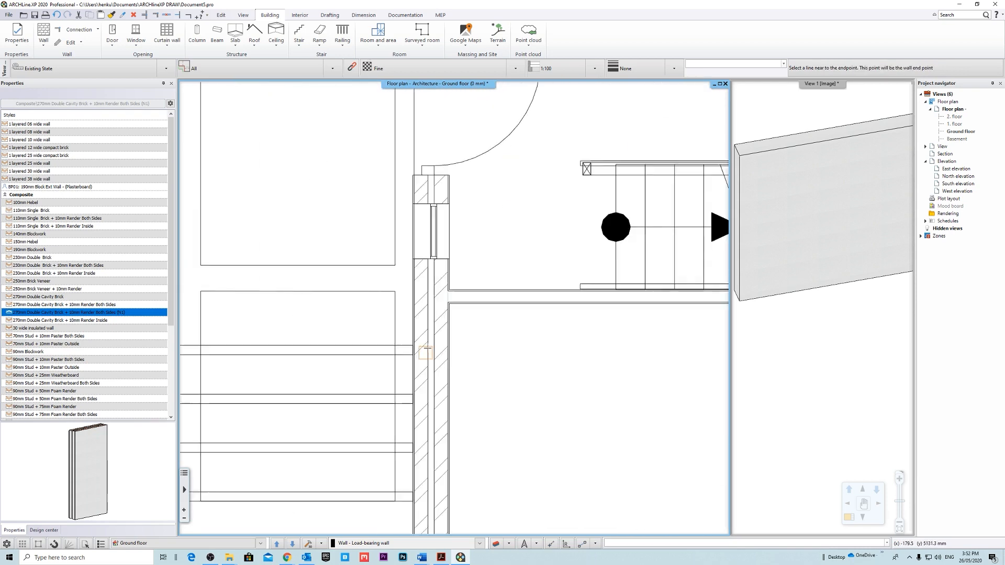
{"action": "scroll", "coordinate": [424, 335], "scroll_direction": "down", "scroll_amount": 2}
{"action": "scroll", "coordinate": [487, 240], "scroll_direction": "up", "scroll_amount": 5}
{"action": "left_click", "coordinate": [488, 249]}
{"action": "left_click", "coordinate": [375, 269]}
{"action": "scroll", "coordinate": [374, 268], "scroll_direction": "down", "scroll_amount": 2}
Trace the short windowed wall from the entry recess to the sitting room's outer corner.
{"action": "left_click", "coordinate": [533, 273]}
{"action": "scroll", "coordinate": [533, 277], "scroll_direction": "down", "scroll_amount": 2}
{"action": "scroll", "coordinate": [251, 314], "scroll_direction": "up", "scroll_amount": 3}
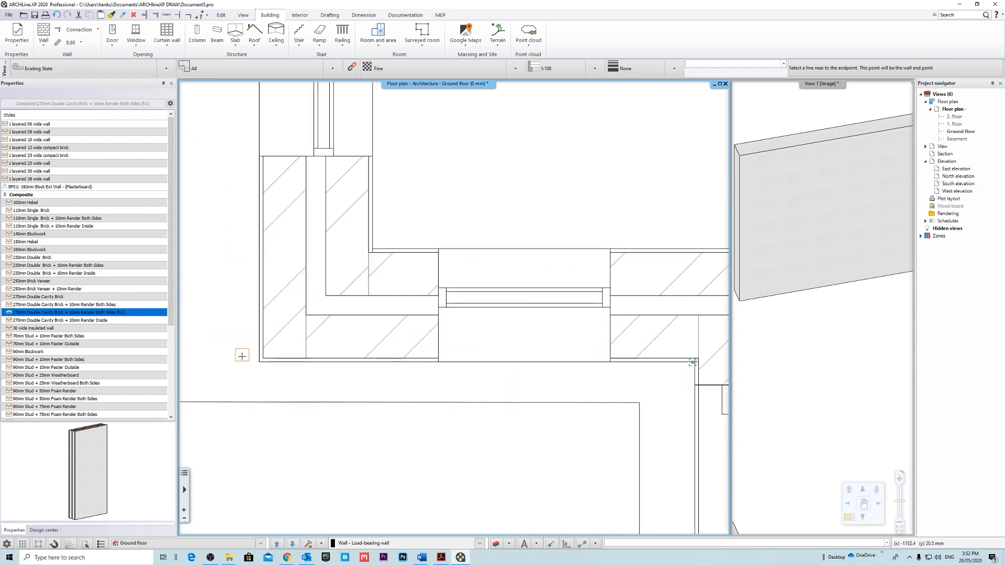
{"action": "left_click", "coordinate": [259, 360]}
{"action": "scroll", "coordinate": [495, 388], "scroll_direction": "down", "scroll_amount": 5}
{"action": "scroll", "coordinate": [492, 400], "scroll_direction": "up", "scroll_amount": 4}
{"action": "scroll", "coordinate": [387, 340], "scroll_direction": "up", "scroll_amount": 2}
{"action": "left_click", "coordinate": [442, 117]}
{"action": "scroll", "coordinate": [460, 314], "scroll_direction": "down", "scroll_amount": 4}
Trace the sitting room's outer side wall from its front corner to the corner at the outdoor dining area.
{"action": "scroll", "coordinate": [469, 274], "scroll_direction": "up", "scroll_amount": 4}
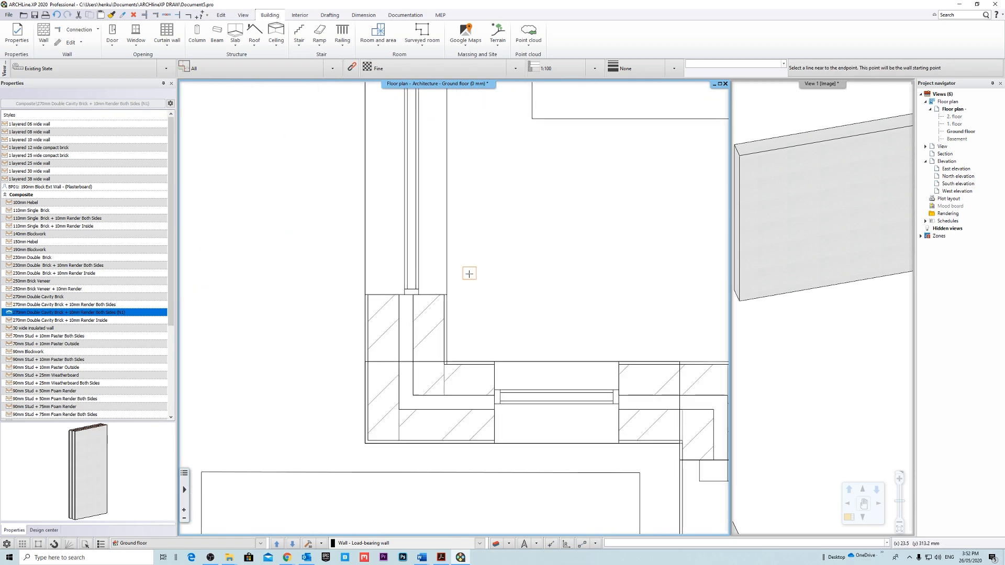
{"action": "left_click", "coordinate": [318, 402]}
{"action": "scroll", "coordinate": [319, 402], "scroll_direction": "down", "scroll_amount": 6}
{"action": "scroll", "coordinate": [398, 309], "scroll_direction": "up", "scroll_amount": 2}
{"action": "scroll", "coordinate": [398, 308], "scroll_direction": "down", "scroll_amount": 2}
{"action": "scroll", "coordinate": [358, 283], "scroll_direction": "up", "scroll_amount": 6}
{"action": "left_click", "coordinate": [382, 285]}
{"action": "scroll", "coordinate": [385, 287], "scroll_direction": "down", "scroll_amount": 6}
{"action": "left_click", "coordinate": [399, 321]}
{"action": "scroll", "coordinate": [434, 287], "scroll_direction": "up", "scroll_amount": 5}
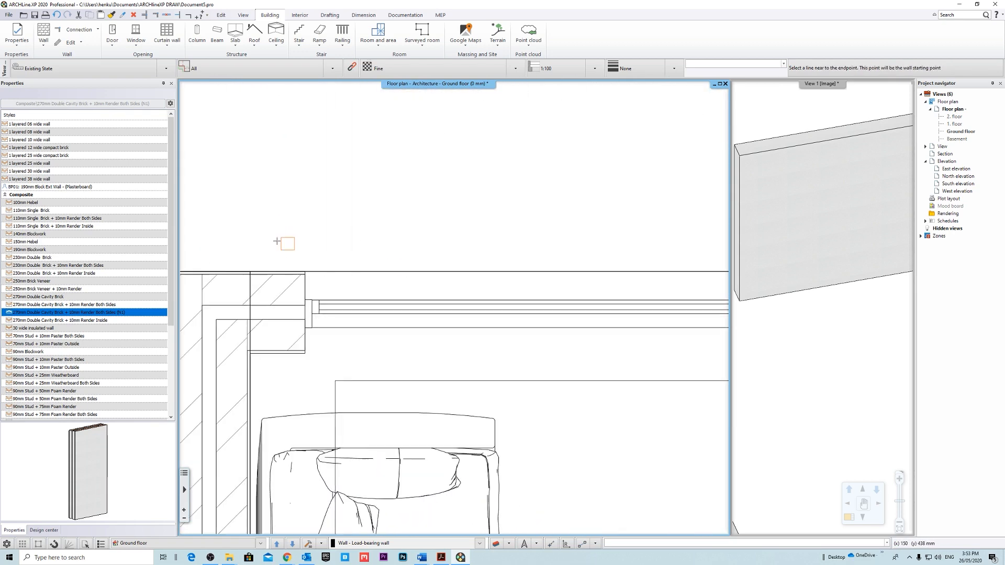
Trace the wall between the sitting room and the outdoor dining area up to the inner corner.
{"action": "left_click", "coordinate": [254, 272]}
{"action": "scroll", "coordinate": [330, 308], "scroll_direction": "down", "scroll_amount": 5}
{"action": "scroll", "coordinate": [675, 297], "scroll_direction": "up", "scroll_amount": 5}
{"action": "left_click", "coordinate": [497, 305]}
{"action": "left_click", "coordinate": [492, 434]}
{"action": "scroll", "coordinate": [492, 418], "scroll_direction": "down", "scroll_amount": 2}
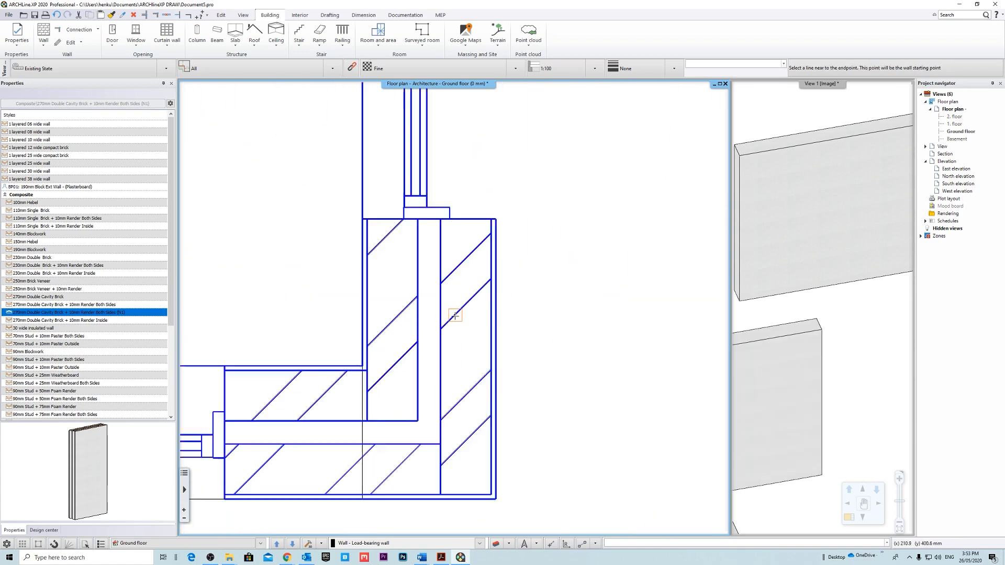
Trace the wall between the outdoor dining area and the living room to close the exterior loop at the rear corner.
{"action": "scroll", "coordinate": [455, 314], "scroll_direction": "up", "scroll_amount": 2}
{"action": "left_click", "coordinate": [378, 416]}
{"action": "scroll", "coordinate": [454, 308], "scroll_direction": "down", "scroll_amount": 6}
{"action": "scroll", "coordinate": [465, 94], "scroll_direction": "up", "scroll_amount": 5}
{"action": "left_click", "coordinate": [359, 217]}
{"action": "left_click", "coordinate": [473, 277]}
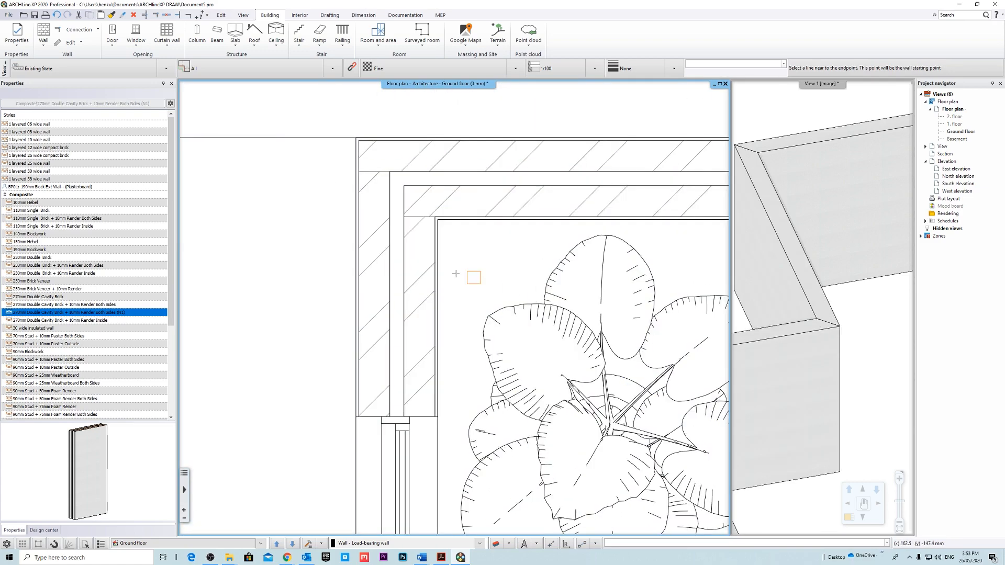
{"action": "scroll", "coordinate": [419, 268], "scroll_direction": "down", "scroll_amount": 6}
{"action": "key", "text": "Escape"}
Inspect the complete loop of traced exterior walls in the 3D view, overall and at close range.
{"action": "middle_click_drag", "start_coordinate": [606, 331], "coordinate": [453, 236]}
{"action": "scroll", "coordinate": [453, 236], "scroll_direction": "down", "scroll_amount": 3}
{"action": "middle_click_drag", "start_coordinate": [831, 297], "coordinate": [780, 240]}
{"action": "scroll", "coordinate": [781, 242], "scroll_direction": "down", "scroll_amount": 5}
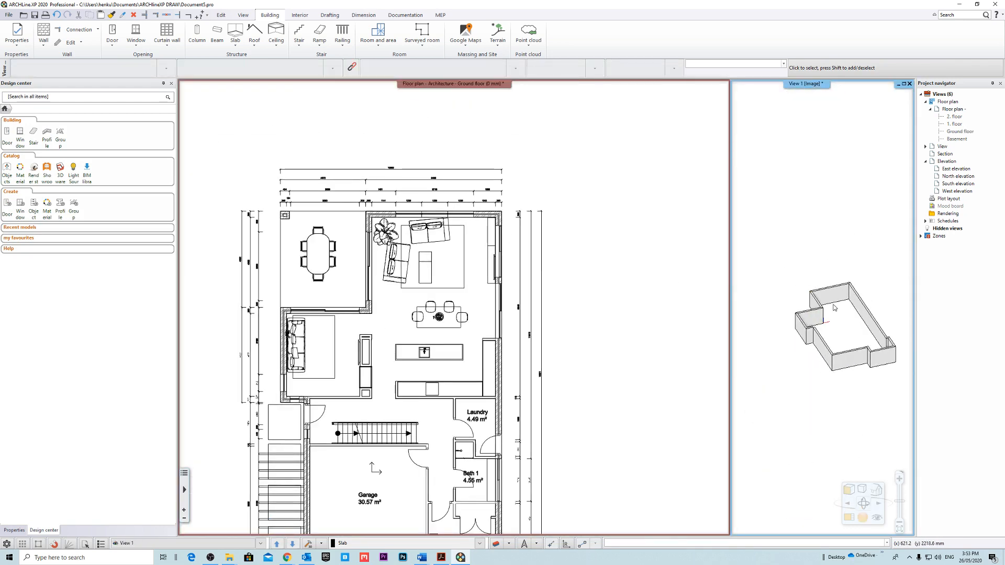
{"action": "scroll", "coordinate": [834, 327], "scroll_direction": "up", "scroll_amount": 5}
{"action": "scroll", "coordinate": [834, 327], "scroll_direction": "up", "scroll_amount": 3}
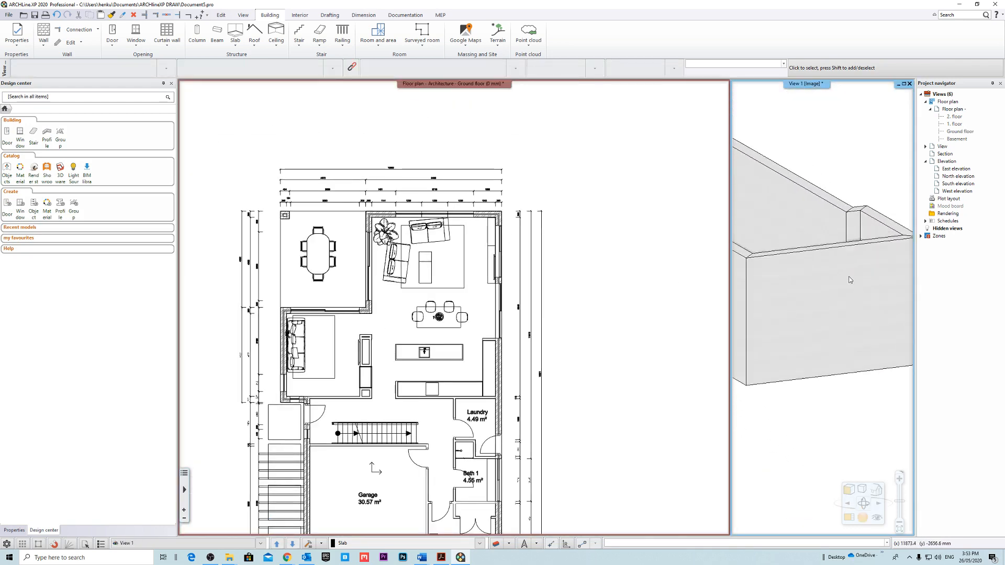
{"action": "scroll", "coordinate": [837, 314], "scroll_direction": "down", "scroll_amount": 7}
Magnify View 1 and inspect the corner joints between the traced walls.
{"action": "right_click", "coordinate": [799, 85]}
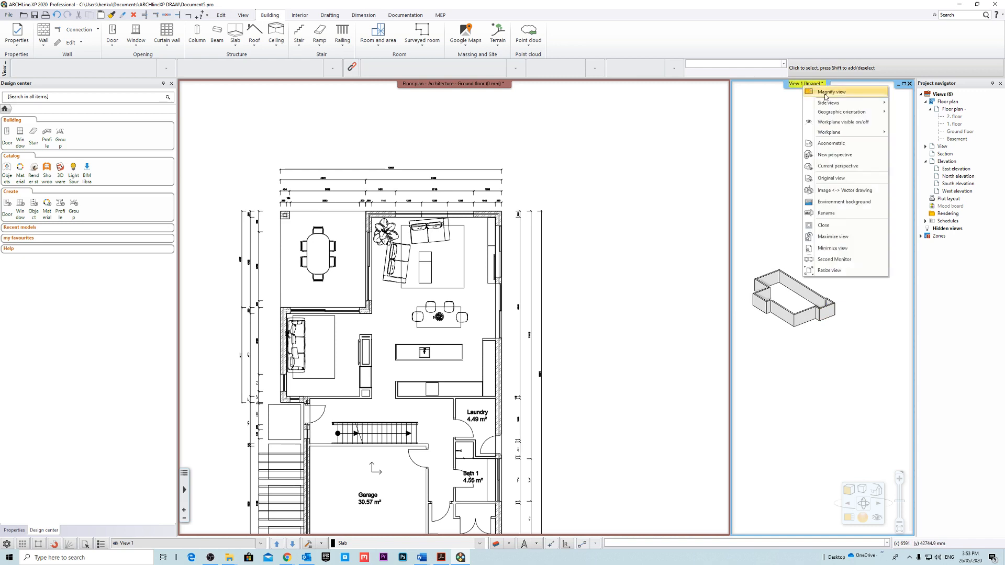
{"action": "left_click", "coordinate": [826, 93]}
{"action": "mouse_move", "coordinate": [459, 317]}
{"action": "right_mouse_down"}
{"action": "mouse_move", "coordinate": [434, 327]}
{"action": "mouse_move", "coordinate": [471, 314]}
{"action": "mouse_move", "coordinate": [478, 348]}
{"action": "mouse_move", "coordinate": [466, 303]}
{"action": "mouse_move", "coordinate": [456, 318]}
{"action": "right_mouse_up"}
{"action": "scroll", "coordinate": [436, 328], "scroll_direction": "down", "scroll_amount": 4}
{"action": "left_click_drag", "start_coordinate": [630, 166], "coordinate": [308, 368]}
{"action": "key", "text": "Escape"}
{"action": "scroll", "coordinate": [313, 361], "scroll_direction": "up", "scroll_amount": 3}
{"action": "scroll", "coordinate": [529, 326], "scroll_direction": "up", "scroll_amount": 3}
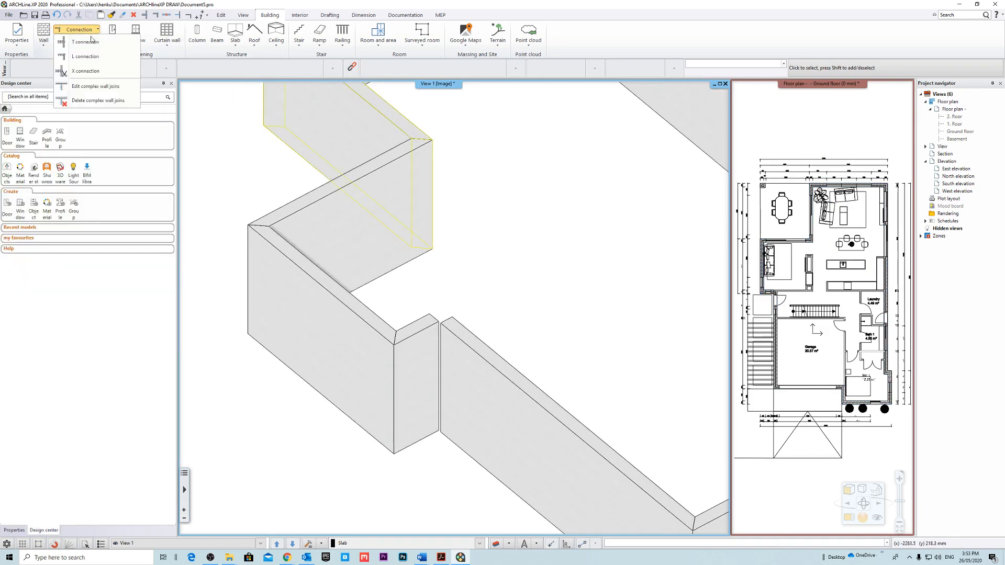
{"action": "middle_click_drag", "start_coordinate": [523, 379], "coordinate": [467, 315]}
{"action": "key", "text": "Escape"}
Select all exterior walls in the 3D view and apply the 270mm Double Cavity Brick + 10mm Render Both Sides (h1) composite style.
{"action": "scroll", "coordinate": [347, 474], "scroll_direction": "down", "scroll_amount": 5}
{"action": "middle_click_drag", "start_coordinate": [498, 394], "coordinate": [626, 258], "text": "shift"}
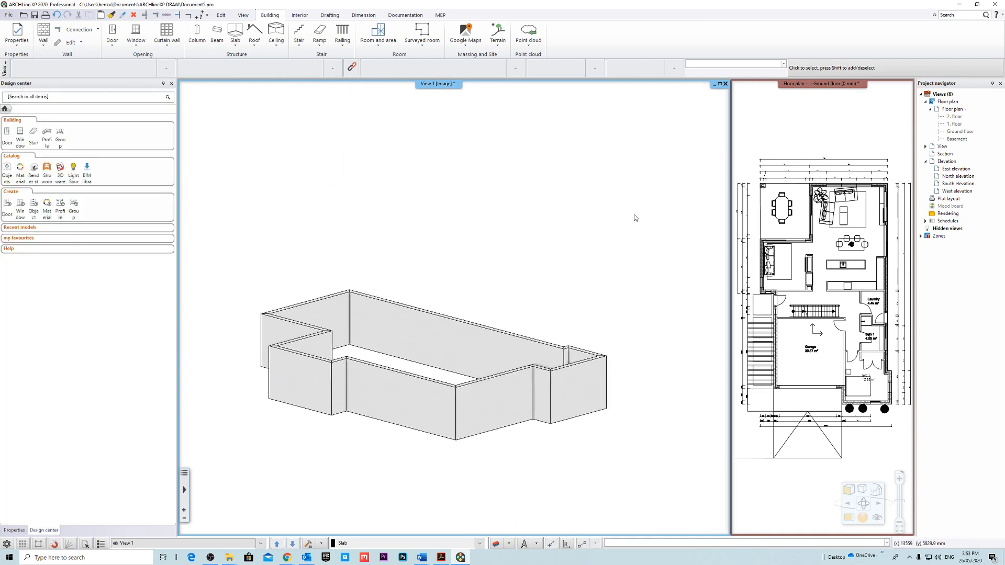
{"action": "left_click_drag", "start_coordinate": [655, 191], "coordinate": [252, 480]}
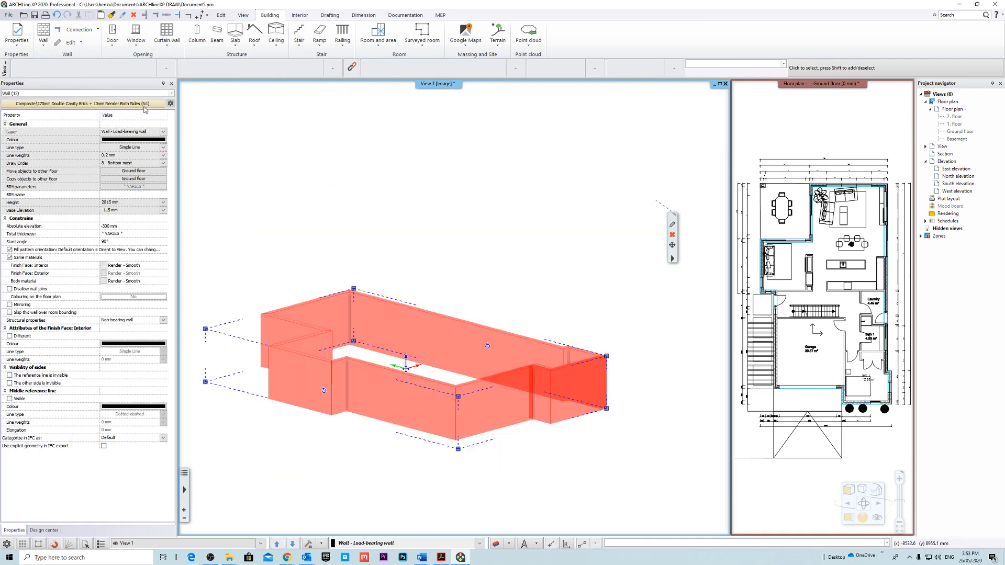
{"action": "left_click", "coordinate": [145, 105]}
{"action": "left_click", "coordinate": [111, 268]}
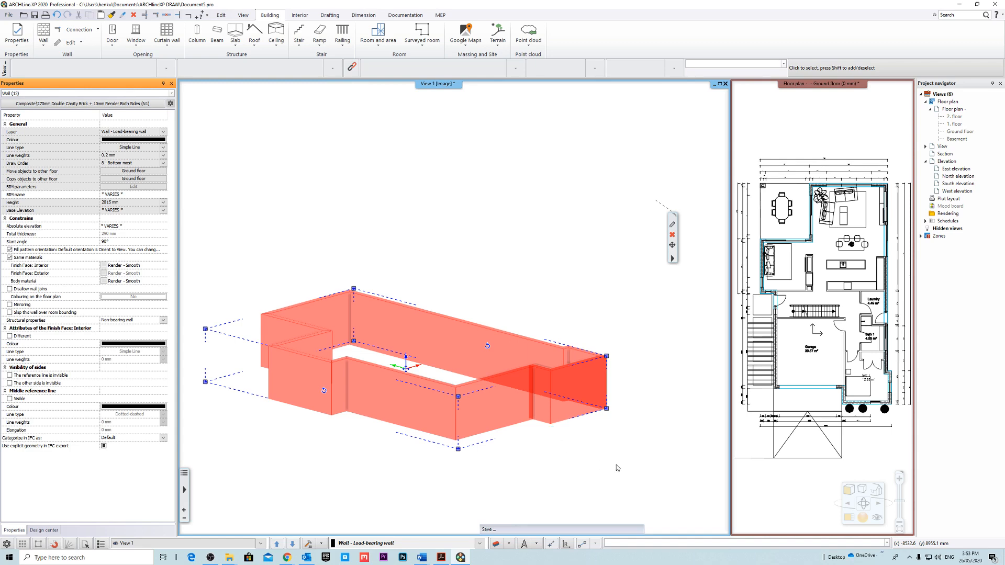
{"action": "left_click", "coordinate": [585, 460]}
Examine the layered brick wall tops and the corners of the exterior loop from several angles in 3D.
{"action": "middle_click_drag", "start_coordinate": [584, 456], "coordinate": [510, 450]}
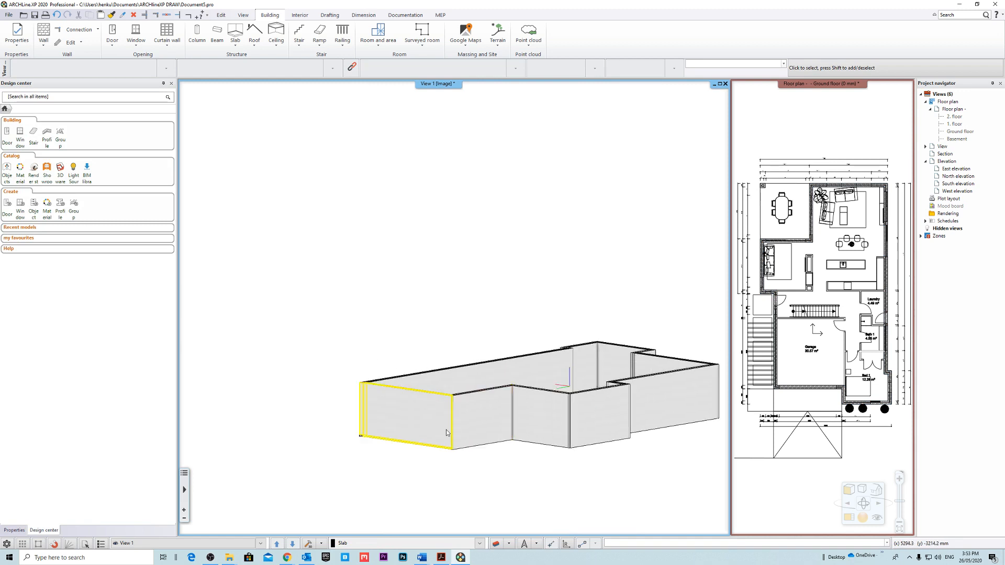
{"action": "scroll", "coordinate": [448, 445], "scroll_direction": "up", "scroll_amount": 5}
{"action": "middle_click_drag", "start_coordinate": [449, 449], "coordinate": [478, 313]}
{"action": "scroll", "coordinate": [475, 312], "scroll_direction": "down", "scroll_amount": 10}
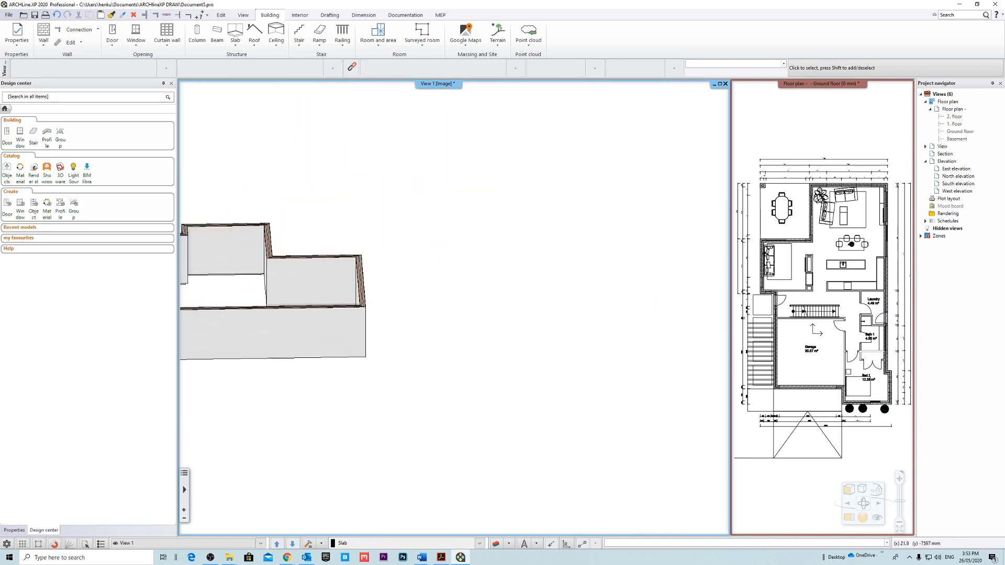
{"action": "middle_click_drag", "start_coordinate": [498, 372], "coordinate": [208, 307]}
{"action": "scroll", "coordinate": [412, 376], "scroll_direction": "up", "scroll_amount": 4}
{"action": "middle_click_drag", "start_coordinate": [469, 316], "coordinate": [409, 393]}
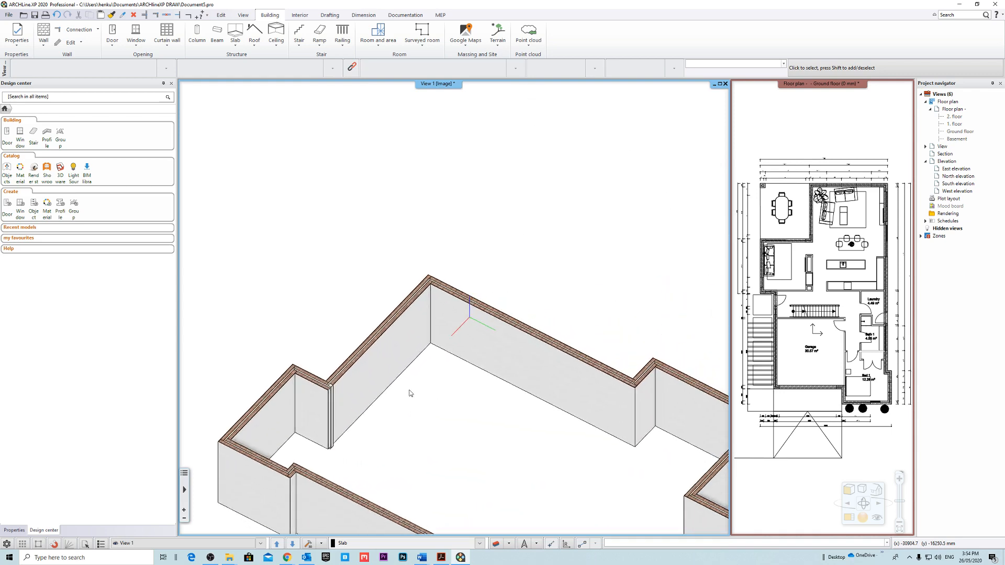
Delete the living room's rear exterior wall in the 3D view.
{"action": "scroll", "coordinate": [419, 393], "scroll_direction": "down", "scroll_amount": 3}
{"action": "middle_click_drag", "start_coordinate": [525, 426], "coordinate": [444, 361]}
{"action": "scroll", "coordinate": [518, 343], "scroll_direction": "up", "scroll_amount": 5}
{"action": "left_click", "coordinate": [442, 360]}
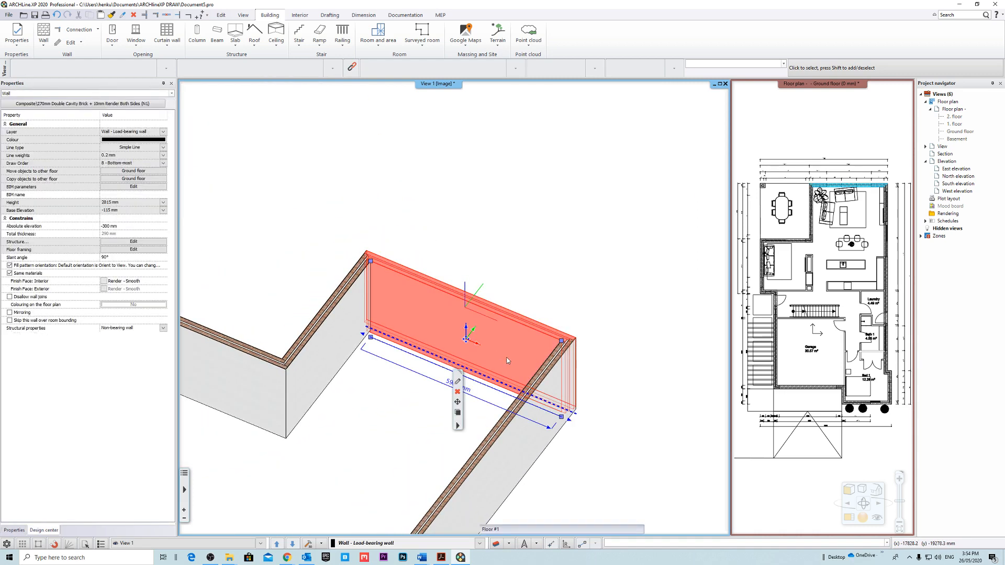
{"action": "key", "text": "Delete"}
{"action": "scroll", "coordinate": [496, 353], "scroll_direction": "down", "scroll_amount": 5}
{"action": "middle_click_drag", "start_coordinate": [500, 370], "coordinate": [434, 361]}
Magnify the ground floor plan view and frame the living room's rear wall.
{"action": "left_click", "coordinate": [812, 109]}
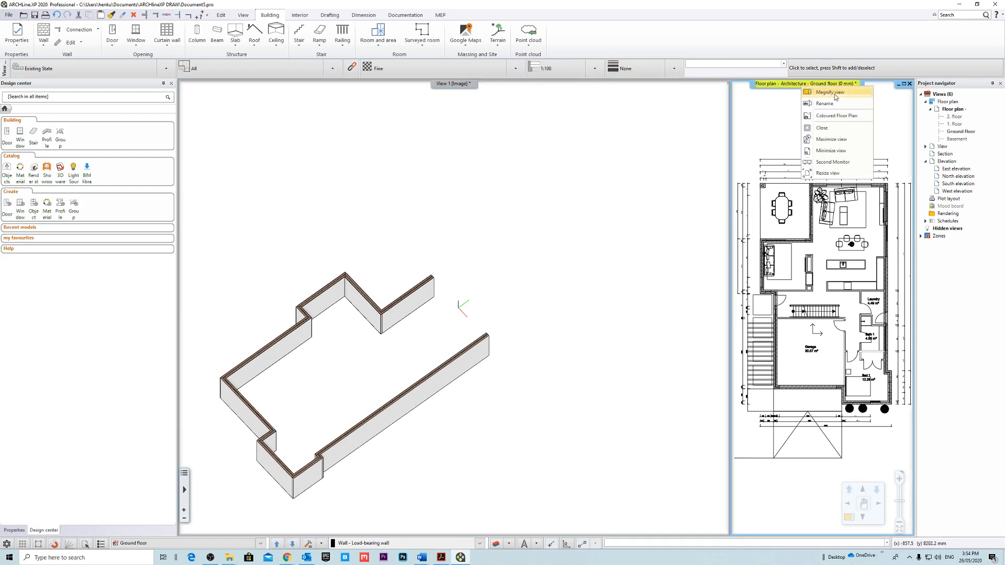
{"action": "left_click", "coordinate": [829, 92]}
{"action": "scroll", "coordinate": [419, 314], "scroll_direction": "up", "scroll_amount": 8}
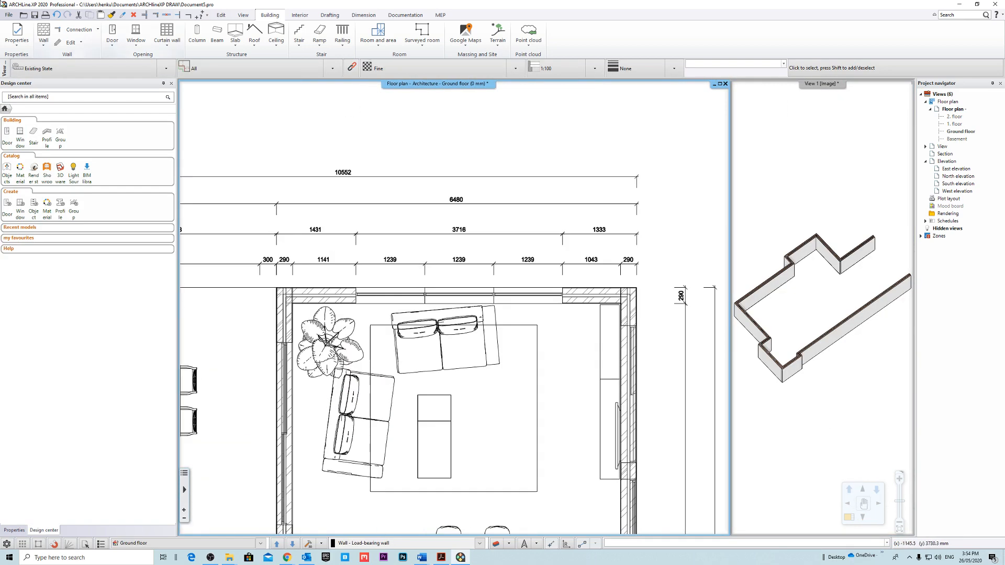
Retrace the living room's rear wall along its outer face, between the inner faces of the two side walls.
{"action": "left_click", "coordinate": [43, 32]}
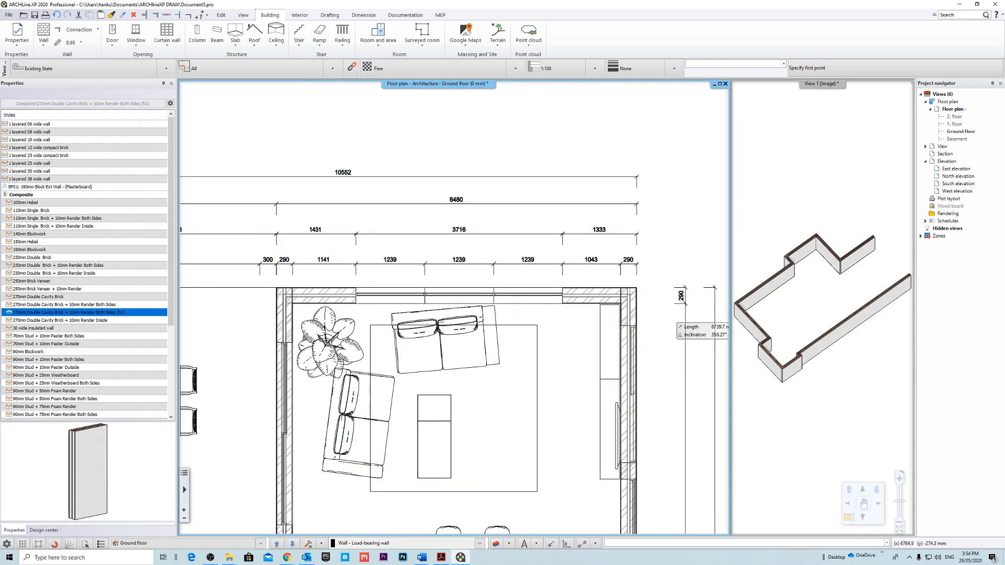
{"action": "scroll", "coordinate": [547, 306], "scroll_direction": "up", "scroll_amount": 5}
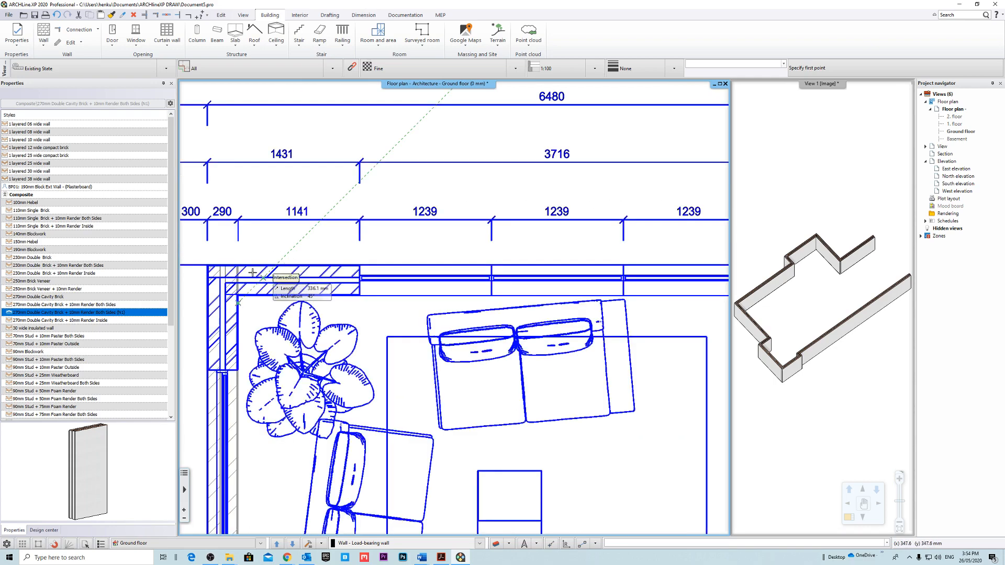
{"action": "middle_click_drag", "start_coordinate": [559, 277], "coordinate": [335, 305]}
{"action": "middle_click_drag", "start_coordinate": [680, 296], "coordinate": [550, 289]}
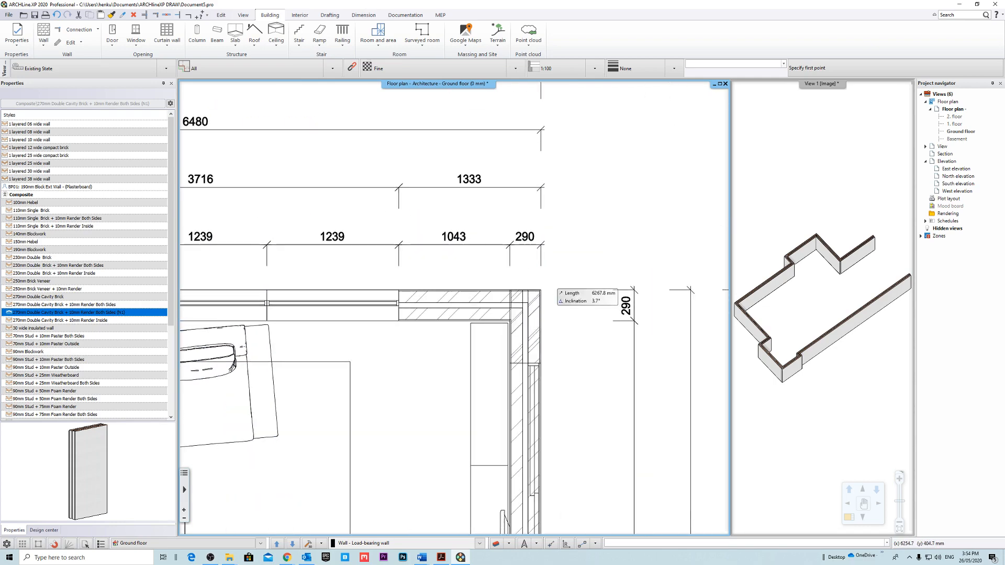
{"action": "scroll", "coordinate": [553, 291], "scroll_direction": "up", "scroll_amount": 4}
{"action": "scroll", "coordinate": [425, 300], "scroll_direction": "up", "scroll_amount": 2}
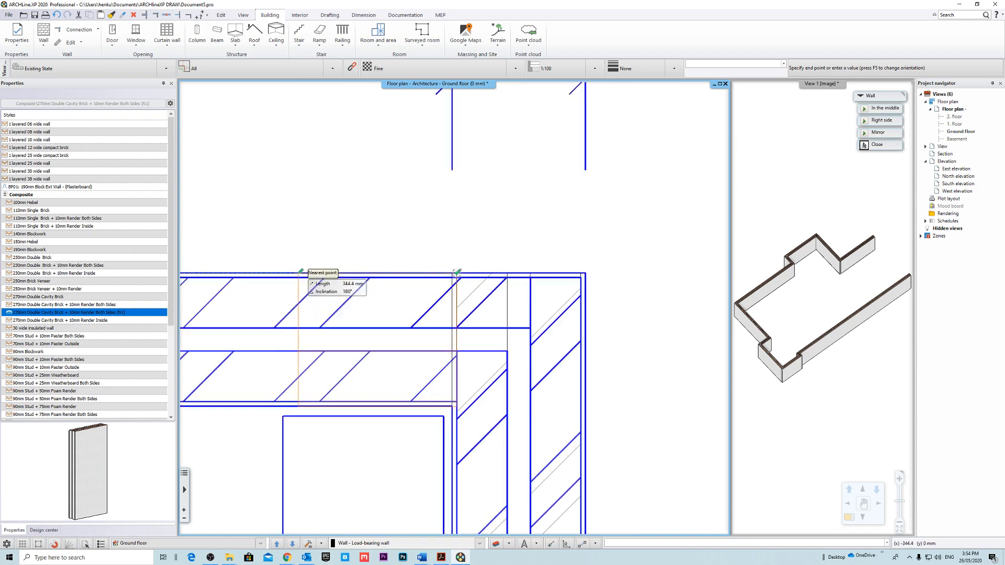
{"action": "middle_click_drag", "start_coordinate": [432, 177], "coordinate": [635, 236]}
{"action": "scroll", "coordinate": [634, 235], "scroll_direction": "down", "scroll_amount": 6}
{"action": "middle_click_drag", "start_coordinate": [234, 252], "coordinate": [790, 237]}
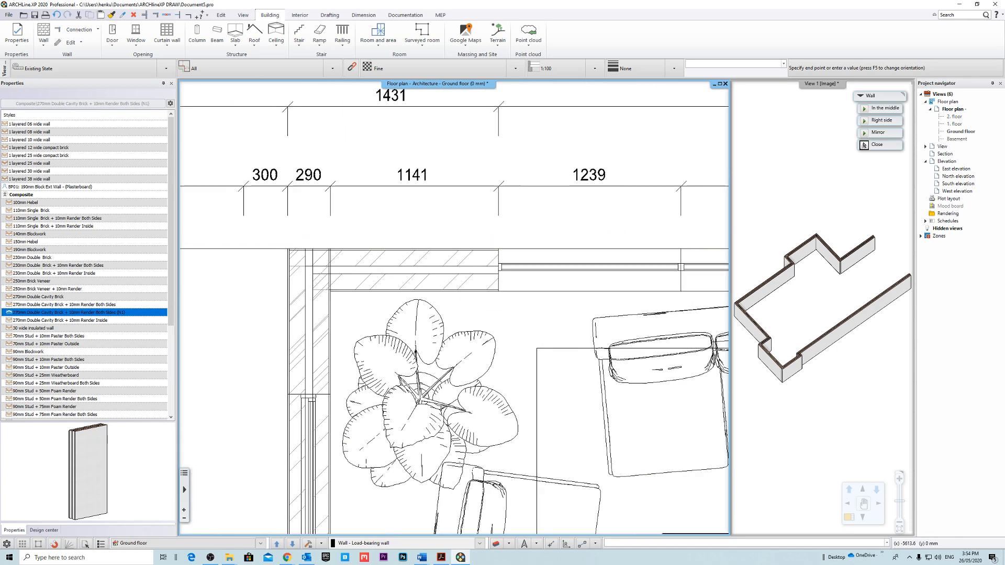
{"action": "scroll", "coordinate": [264, 208], "scroll_direction": "up", "scroll_amount": 4}
{"action": "left_click", "coordinate": [433, 318]}
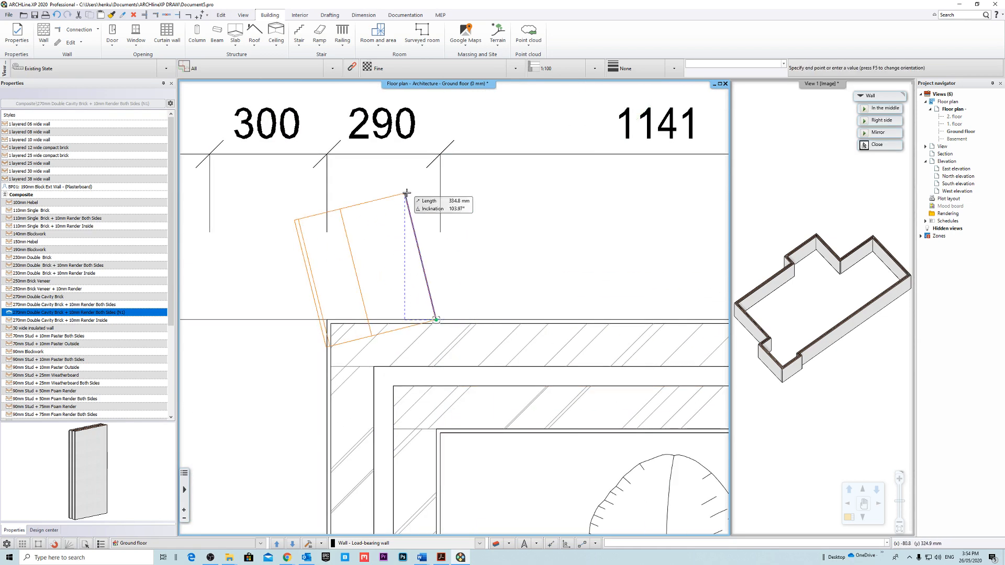
{"action": "key", "text": "Escape"}
Magnify View 1 and inspect the cavity brick corner joints around the exterior loop at close range.
{"action": "middle_click_drag", "start_coordinate": [839, 165], "coordinate": [899, 274]}
{"action": "scroll", "coordinate": [899, 273], "scroll_direction": "up", "scroll_amount": 5}
{"action": "middle_click_drag", "start_coordinate": [812, 300], "coordinate": [858, 237]}
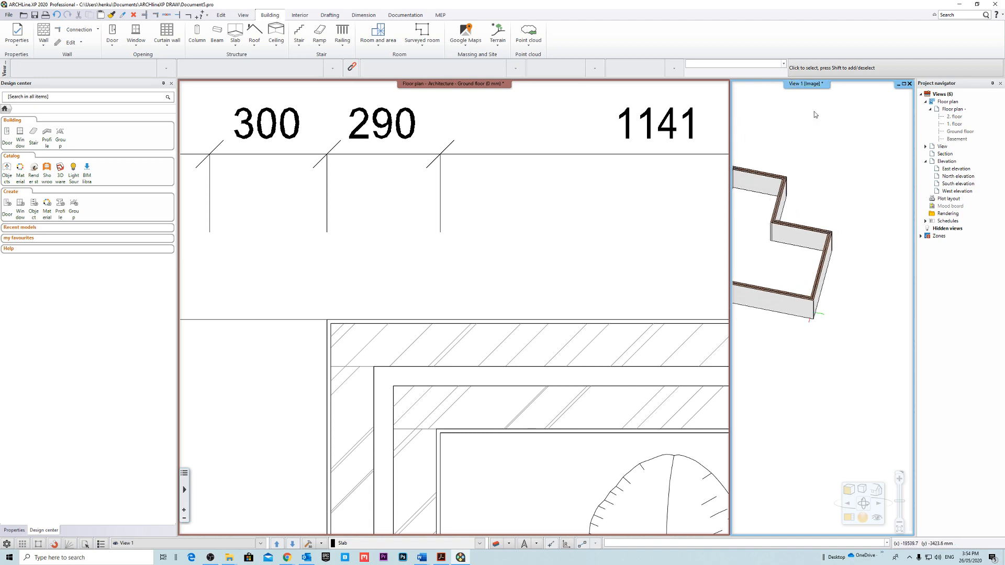
{"action": "left_click", "coordinate": [819, 88]}
{"action": "middle_click_drag", "start_coordinate": [630, 259], "coordinate": [539, 348]}
{"action": "scroll", "coordinate": [543, 350], "scroll_direction": "up", "scroll_amount": 5}
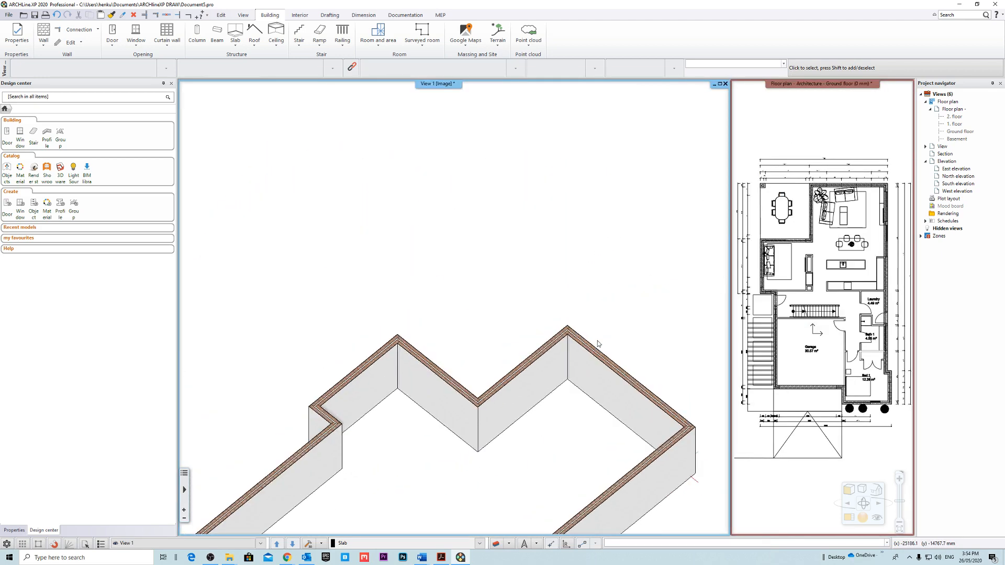
{"action": "scroll", "coordinate": [606, 377], "scroll_direction": "down", "scroll_amount": 3}
{"action": "scroll", "coordinate": [464, 325], "scroll_direction": "up", "scroll_amount": 10}
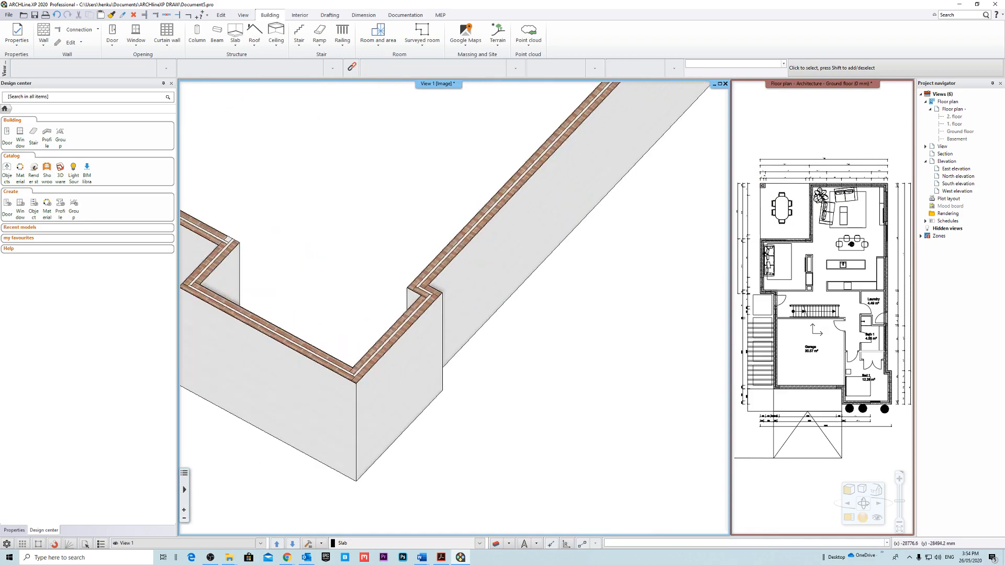
{"action": "scroll", "coordinate": [515, 338], "scroll_direction": "down", "scroll_amount": 2}
{"action": "scroll", "coordinate": [496, 349], "scroll_direction": "up", "scroll_amount": 8}
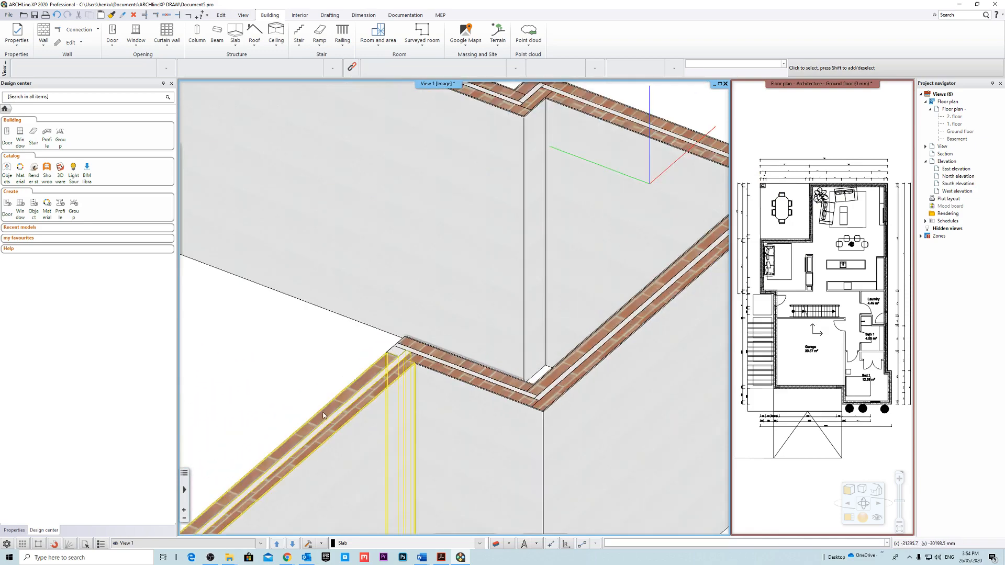
{"action": "scroll", "coordinate": [481, 407], "scroll_direction": "down", "scroll_amount": 4}
{"action": "scroll", "coordinate": [393, 294], "scroll_direction": "up", "scroll_amount": 6}
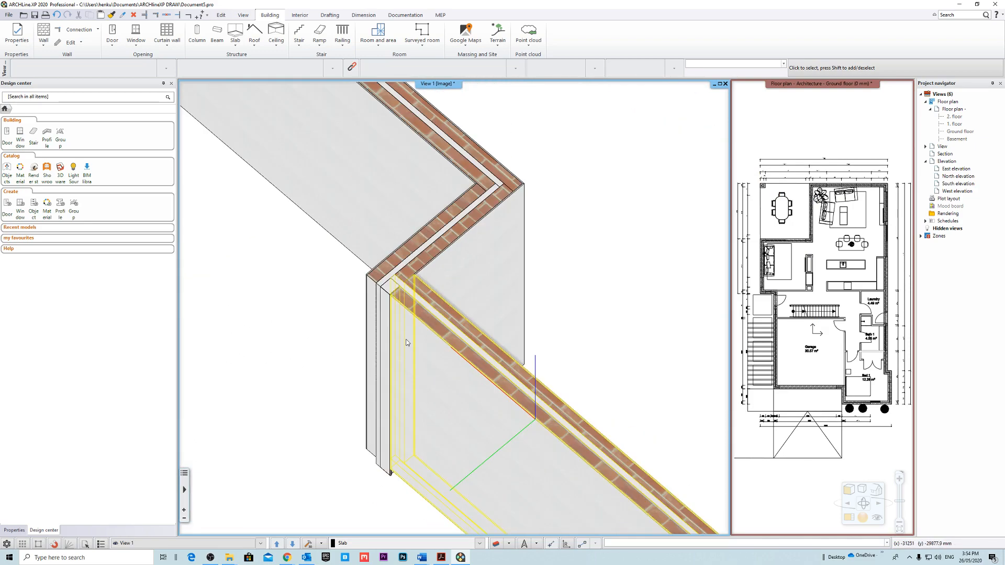
Pull back the end of the short return wall between the garage and Bed 1 from the garage front wall.
{"action": "left_click", "coordinate": [379, 277]}
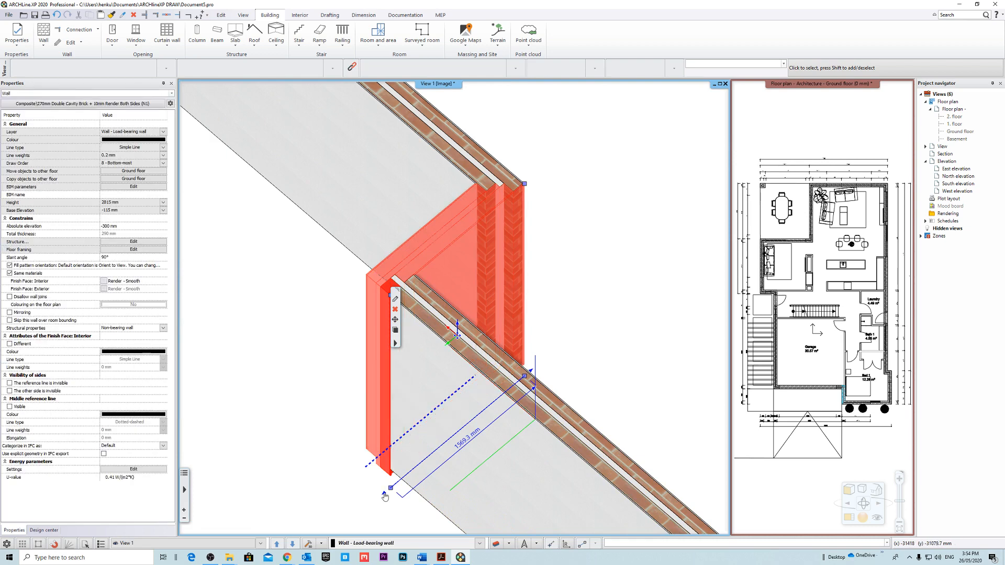
{"action": "left_click", "coordinate": [385, 495]}
{"action": "left_click", "coordinate": [418, 444]}
{"action": "left_click", "coordinate": [654, 319]}
{"action": "scroll", "coordinate": [583, 310], "scroll_direction": "down", "scroll_amount": 1}
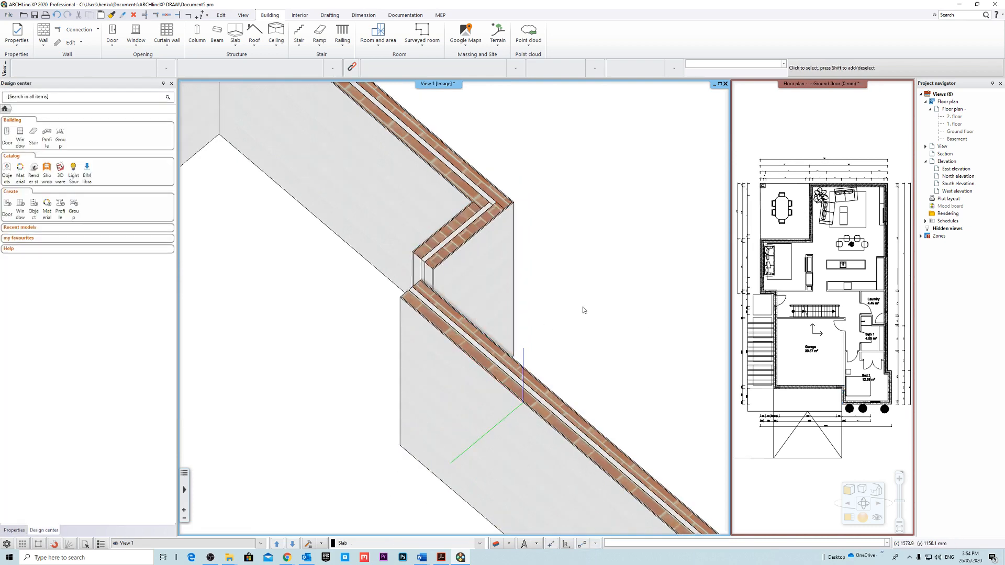
{"action": "middle_click_drag", "start_coordinate": [584, 309], "coordinate": [545, 312]}
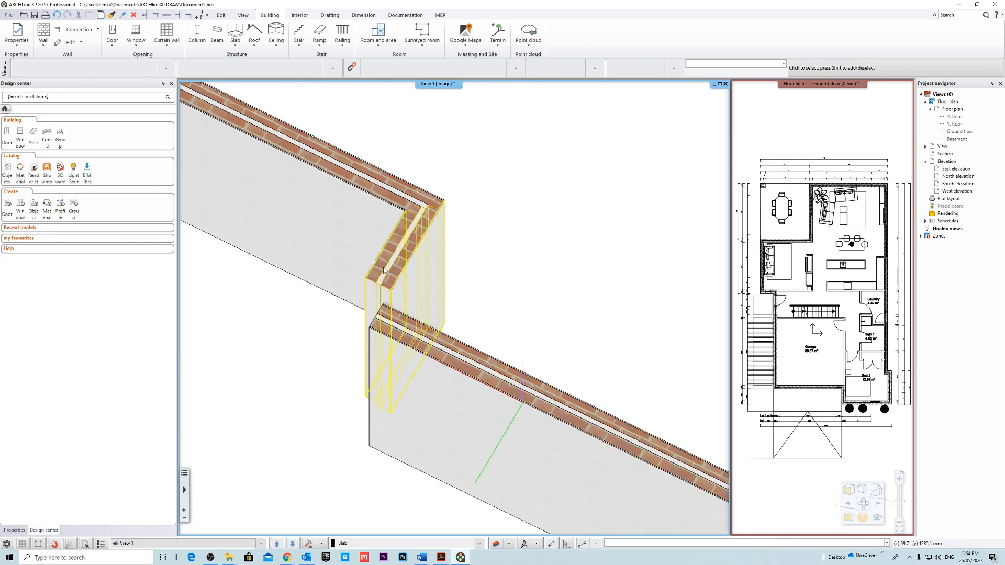
Join the short return wall to the adjoining garage front wall with an L connection.
{"action": "left_click", "coordinate": [91, 59]}
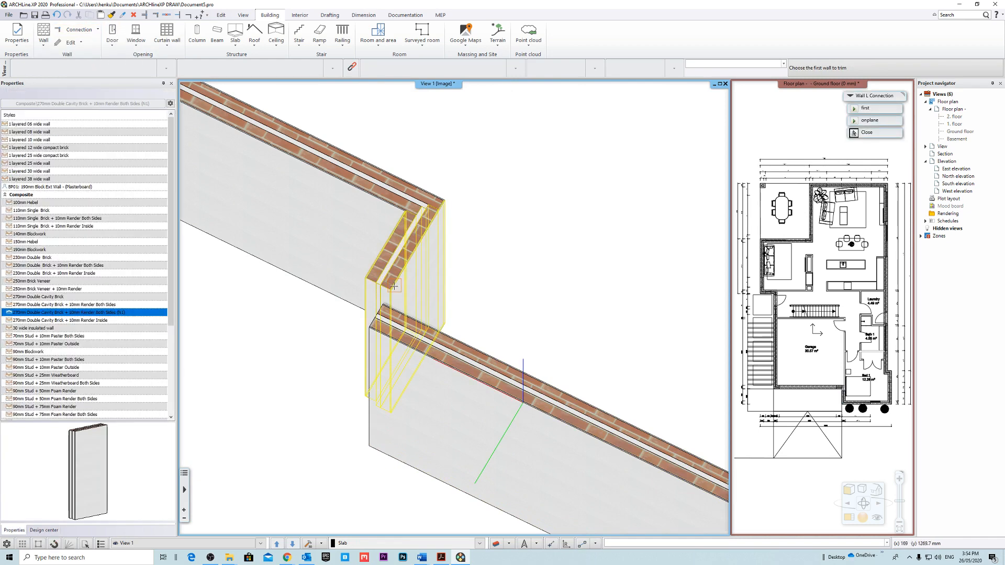
{"action": "left_click", "coordinate": [402, 260]}
{"action": "left_click", "coordinate": [502, 376]}
Check the other corner joints of the exterior walls in 3D with the L connection command still active.
{"action": "middle_click_drag", "start_coordinate": [471, 281], "coordinate": [390, 367]}
{"action": "scroll", "coordinate": [516, 296], "scroll_direction": "down", "scroll_amount": 6}
{"action": "scroll", "coordinate": [369, 360], "scroll_direction": "up", "scroll_amount": 4}
{"action": "middle_click_drag", "start_coordinate": [488, 355], "coordinate": [398, 330]}
{"action": "scroll", "coordinate": [510, 296], "scroll_direction": "up", "scroll_amount": 4}
{"action": "middle_click_drag", "start_coordinate": [488, 312], "coordinate": [484, 324]}
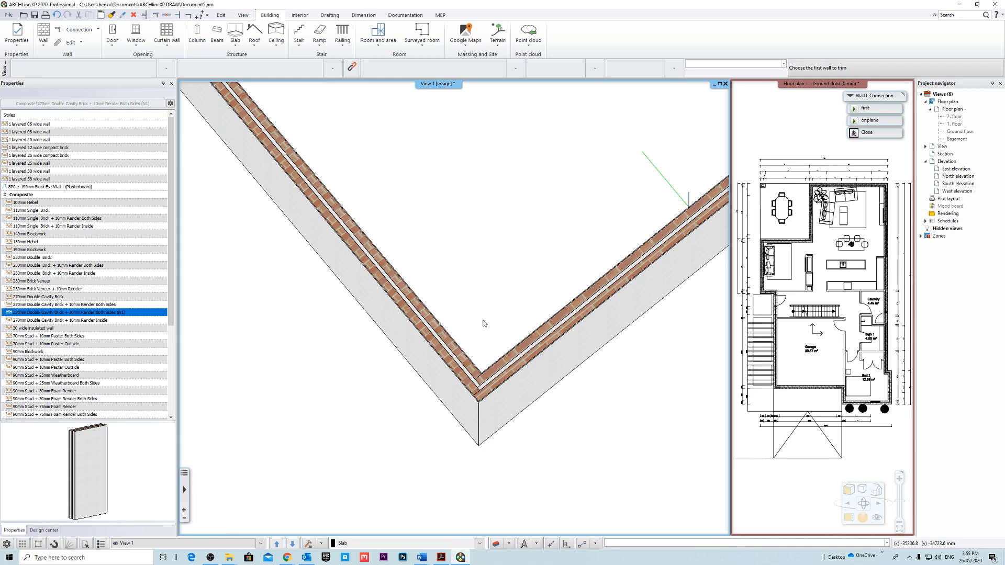
End the wall L connection command and check the complete exterior wall loop in 3D.
{"action": "key", "text": "Escape"}
{"action": "scroll", "coordinate": [501, 303], "scroll_direction": "down", "scroll_amount": 8}
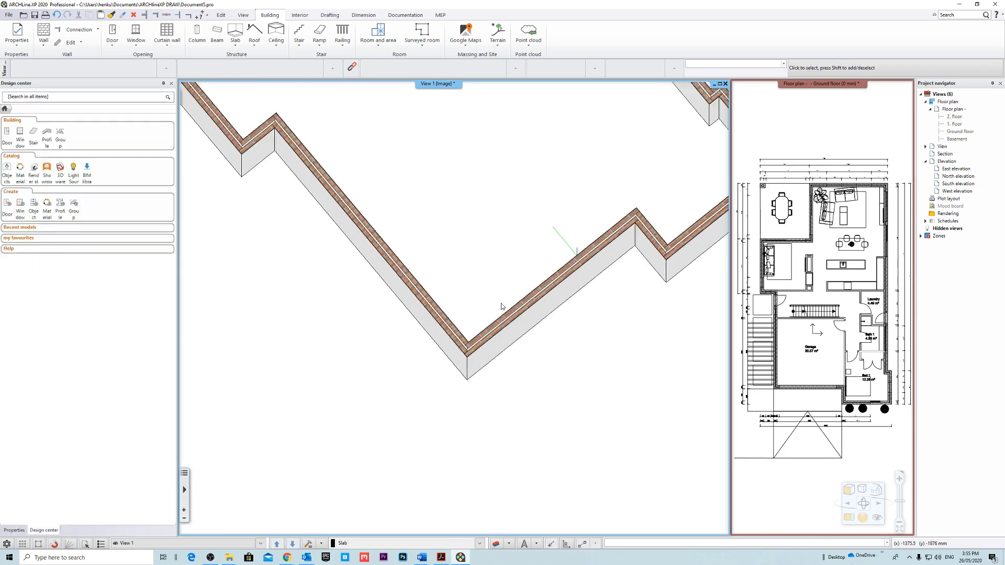
{"action": "scroll", "coordinate": [535, 312], "scroll_direction": "up", "scroll_amount": 5}
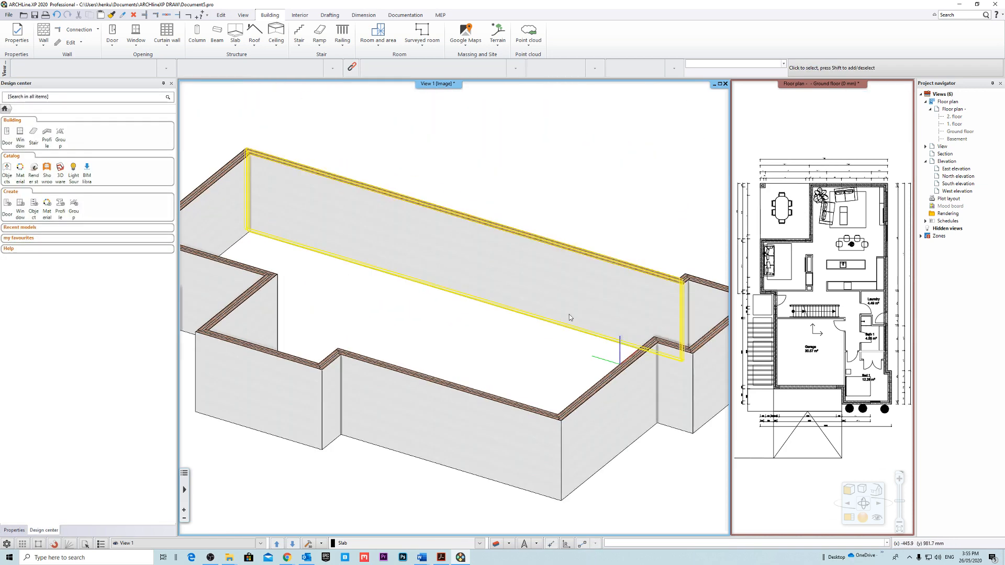
{"action": "mouse_move", "coordinate": [569, 315]}
{"action": "middle_mouse_down"}
{"action": "mouse_move", "coordinate": [493, 305]}
{"action": "mouse_move", "coordinate": [473, 317]}
{"action": "mouse_move", "coordinate": [565, 316]}
{"action": "mouse_move", "coordinate": [555, 316]}
{"action": "middle_mouse_up"}
{"action": "scroll", "coordinate": [566, 317], "scroll_direction": "down", "scroll_amount": 3}
{"action": "middle_click_drag", "start_coordinate": [477, 149], "coordinate": [441, 167]}
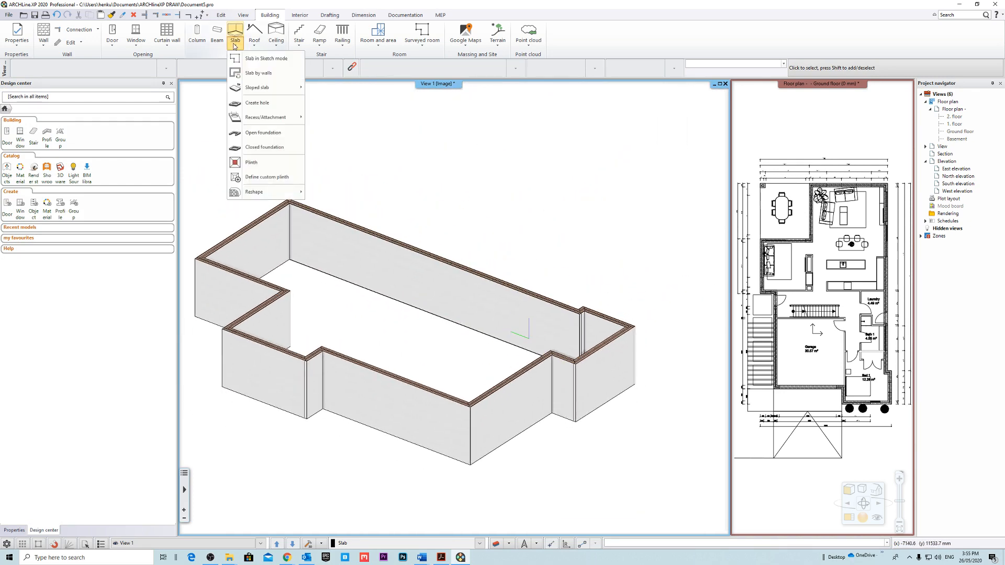
Start a slab by walls in the magnified Ground floor plan and pick the long side wall, the short return and the Bed 1 walls.
{"action": "left_click", "coordinate": [277, 77]}
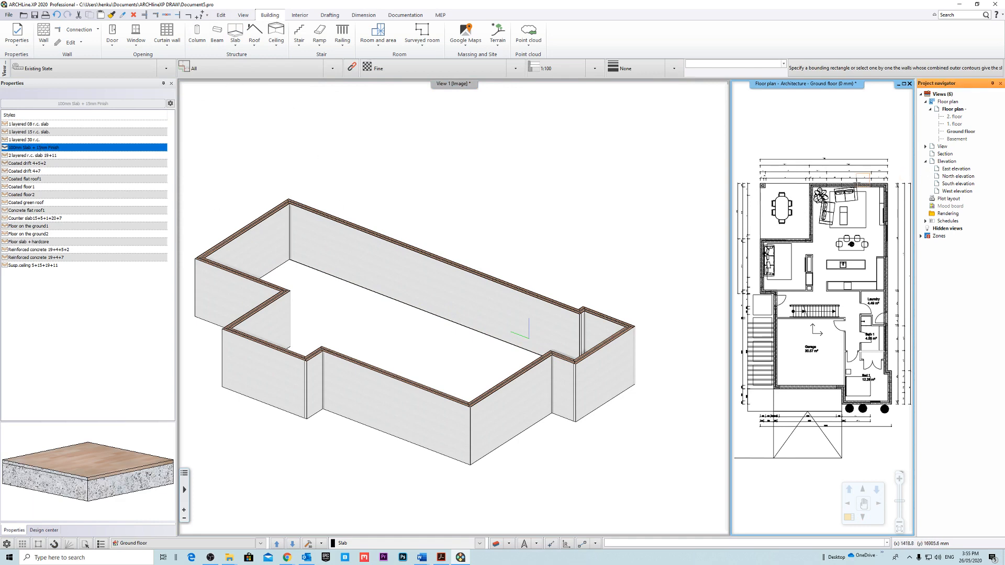
{"action": "middle_click_drag", "start_coordinate": [835, 215], "coordinate": [789, 220]}
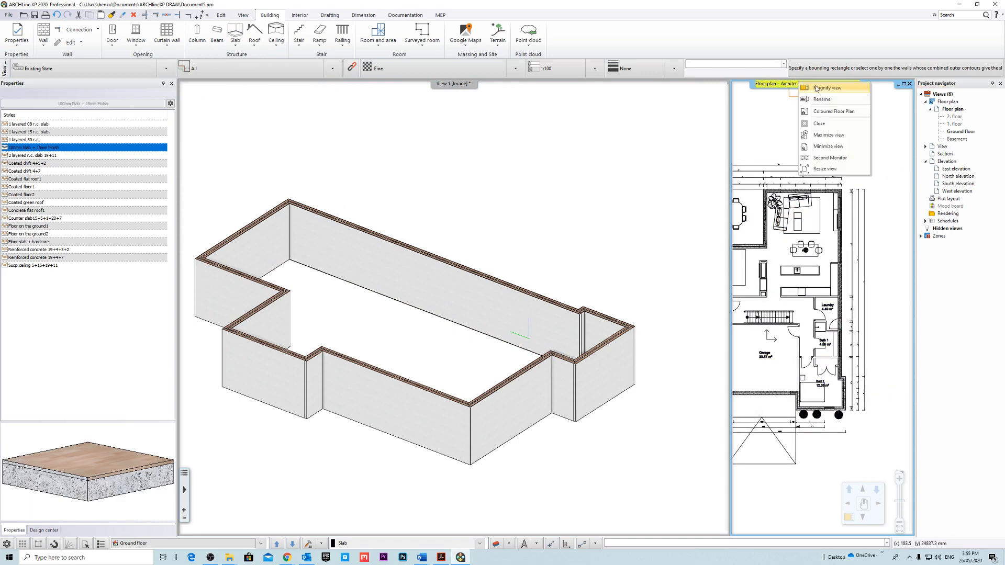
{"action": "left_click", "coordinate": [816, 88]}
{"action": "scroll", "coordinate": [544, 138], "scroll_direction": "up", "scroll_amount": 3}
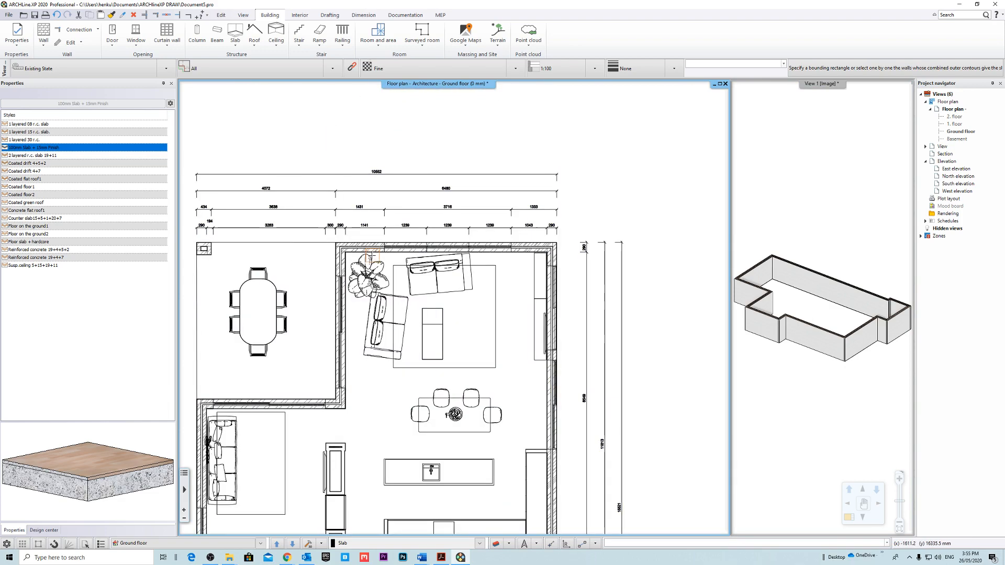
{"action": "left_click", "coordinate": [551, 270]}
{"action": "middle_click_drag", "start_coordinate": [562, 415], "coordinate": [582, 272]}
{"action": "middle_click_drag", "start_coordinate": [576, 456], "coordinate": [548, 374]}
{"action": "scroll", "coordinate": [562, 334], "scroll_direction": "up", "scroll_amount": 4}
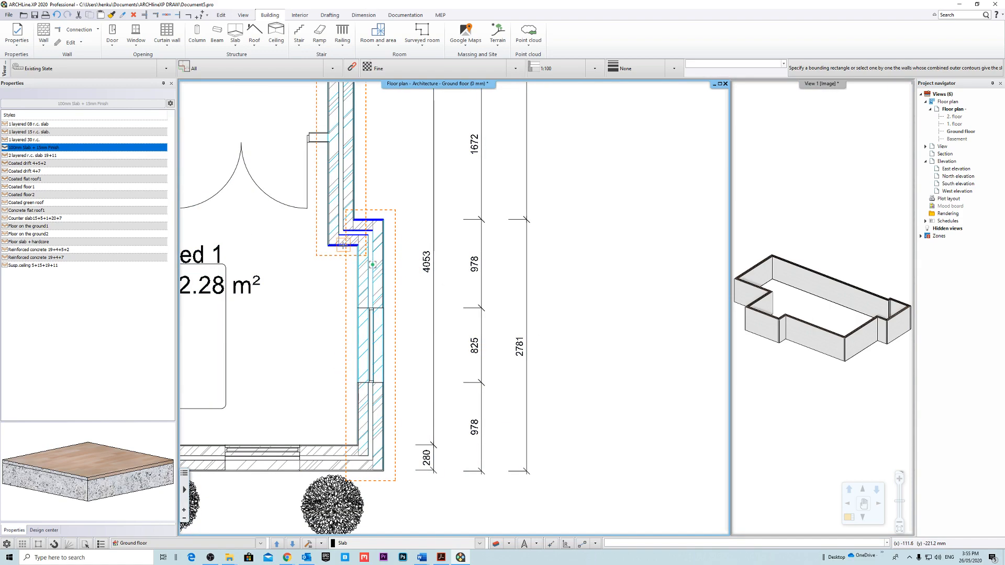
{"action": "middle_click_drag", "start_coordinate": [328, 370], "coordinate": [491, 230]}
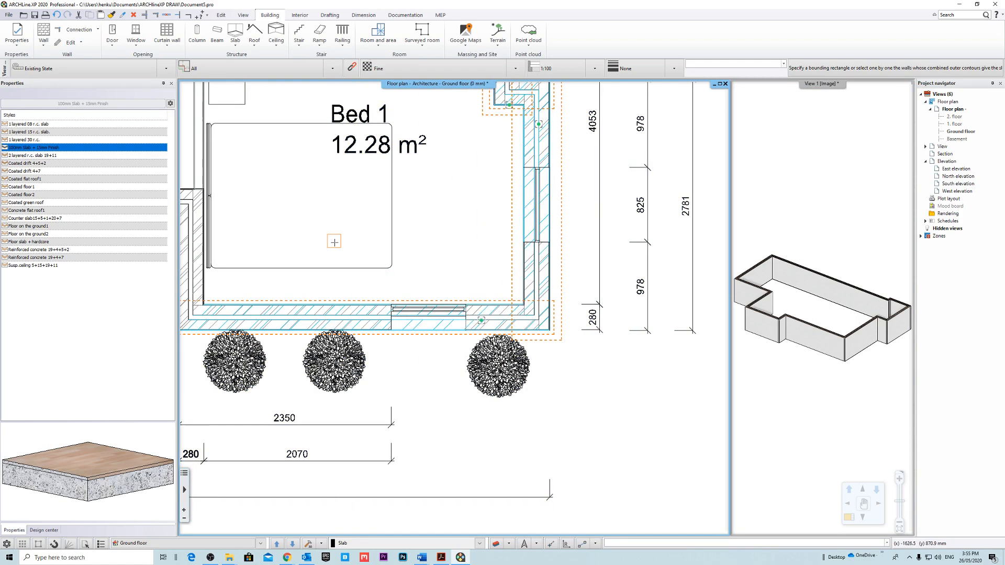
{"action": "middle_click_drag", "start_coordinate": [334, 242], "coordinate": [580, 355]}
Pick the remaining exterior walls around the garage, entry, lounge and dining terrace, and create the ground floor slab from them.
{"action": "left_click", "coordinate": [439, 345]}
{"action": "left_click", "coordinate": [416, 315]}
{"action": "middle_click_drag", "start_coordinate": [332, 320], "coordinate": [675, 386]}
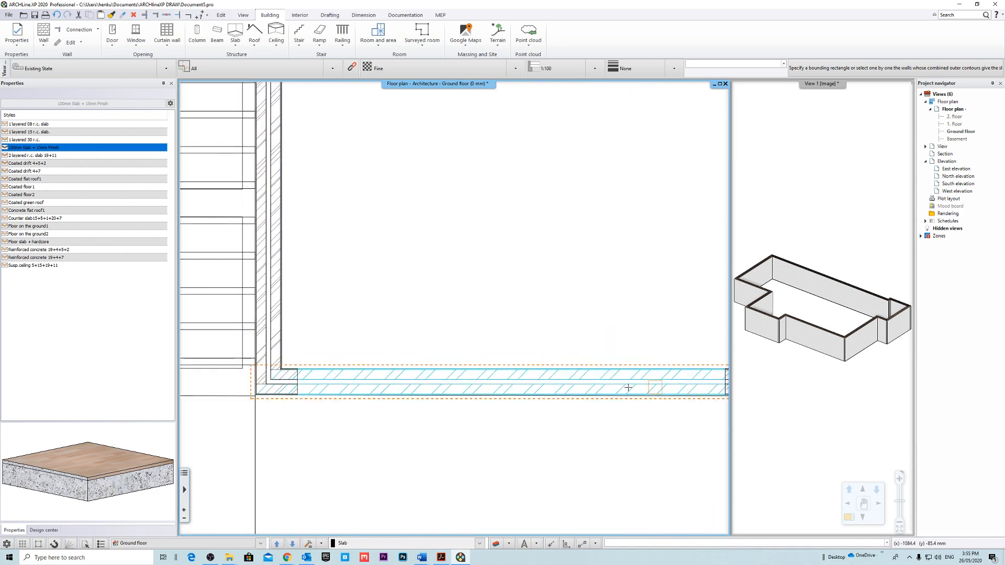
{"action": "middle_click_drag", "start_coordinate": [290, 317], "coordinate": [324, 352]}
{"action": "left_click", "coordinate": [309, 352]}
{"action": "middle_click_drag", "start_coordinate": [335, 147], "coordinate": [409, 414]}
{"action": "middle_click_drag", "start_coordinate": [446, 131], "coordinate": [529, 533]}
{"action": "left_click", "coordinate": [431, 358]}
{"action": "left_click", "coordinate": [354, 227]}
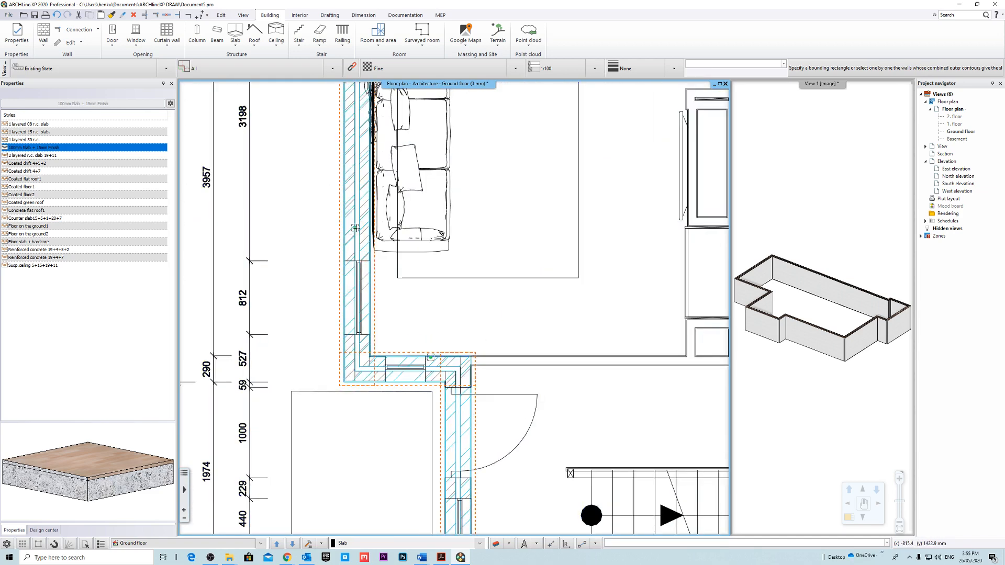
{"action": "middle_click_drag", "start_coordinate": [355, 228], "coordinate": [266, 495]}
{"action": "left_click", "coordinate": [292, 307]}
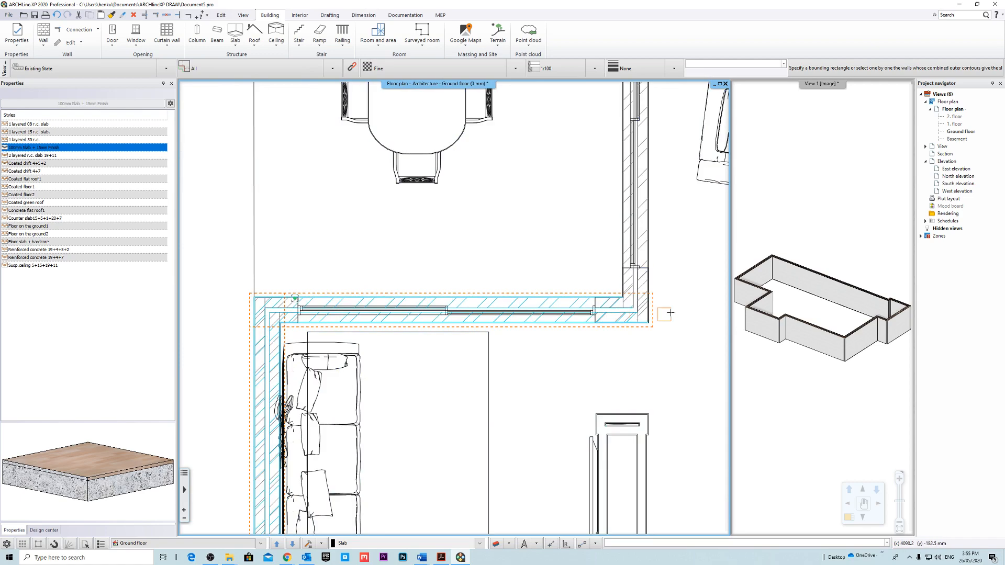
{"action": "middle_click_drag", "start_coordinate": [667, 312], "coordinate": [546, 448]}
{"action": "scroll", "coordinate": [589, 325], "scroll_direction": "down", "scroll_amount": 6}
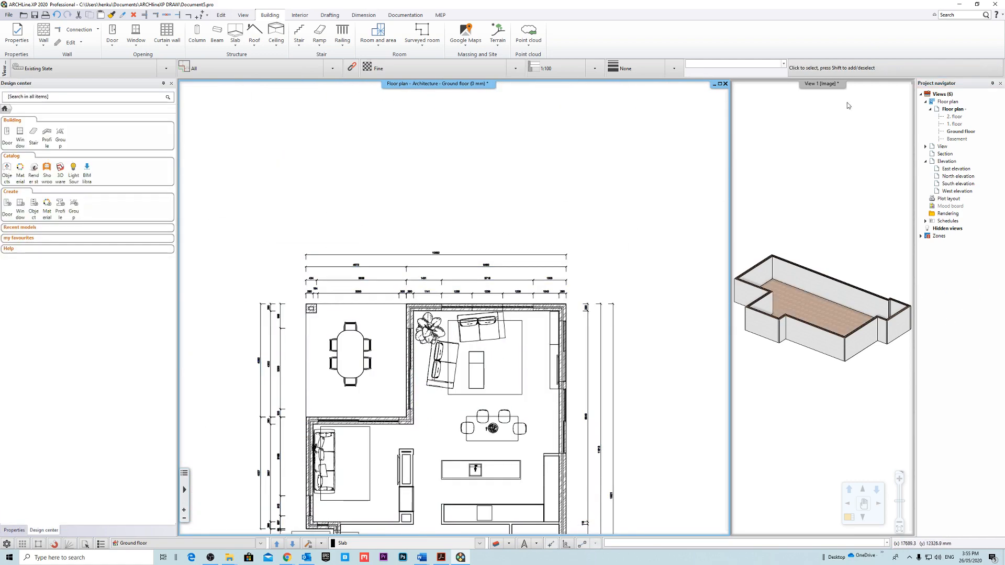
Magnify View 1 and examine where the new slab meets the inner brick leaf at a wall corner.
{"action": "left_click", "coordinate": [820, 85]}
{"action": "left_click", "coordinate": [847, 91]}
{"action": "right_click_drag", "start_coordinate": [602, 342], "coordinate": [576, 258]}
{"action": "scroll", "coordinate": [490, 221], "scroll_direction": "up", "scroll_amount": 4}
{"action": "scroll", "coordinate": [452, 373], "scroll_direction": "up", "scroll_amount": 3}
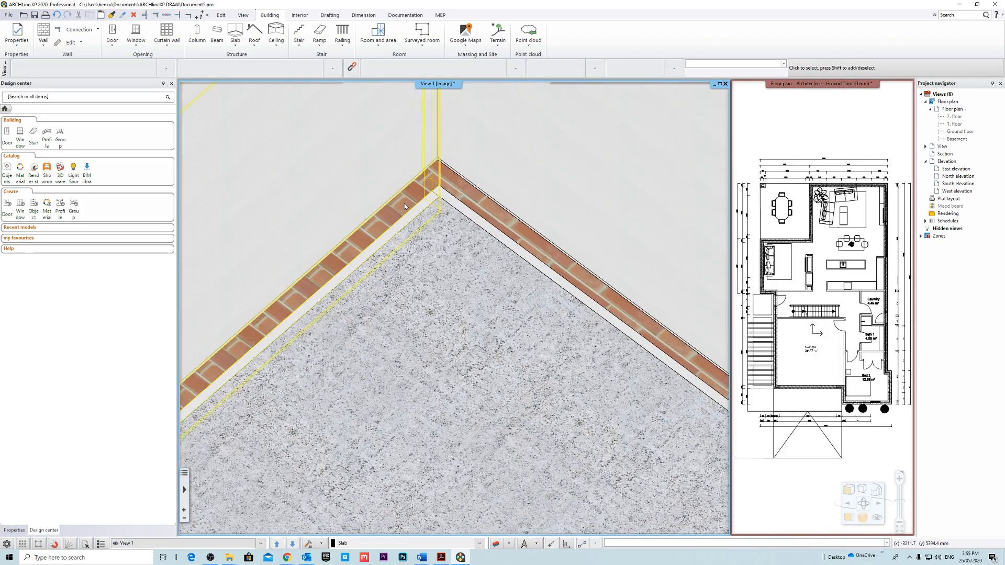
{"action": "scroll", "coordinate": [404, 204], "scroll_direction": "down", "scroll_amount": 7}
{"action": "right_click_drag", "start_coordinate": [491, 237], "coordinate": [482, 354]}
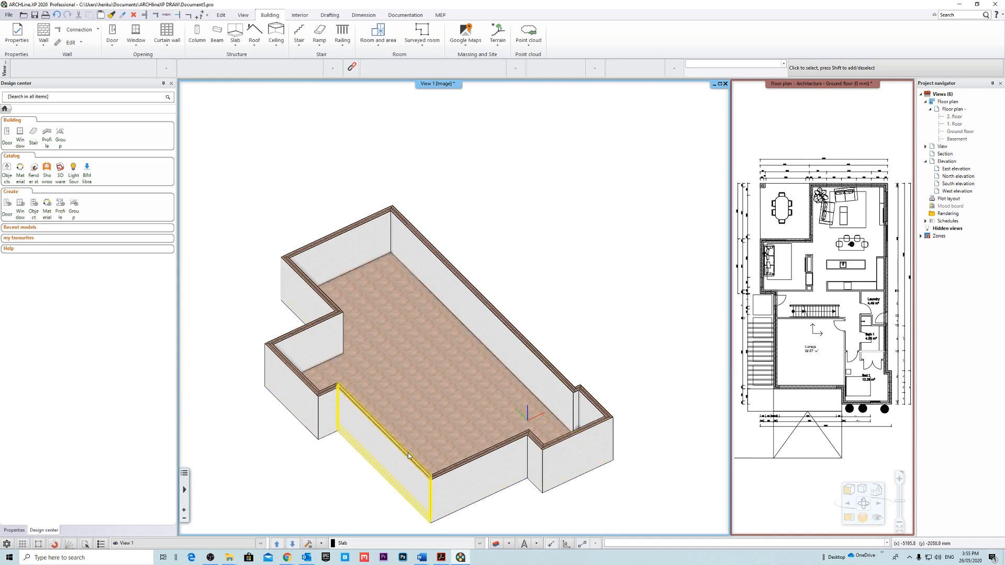
Pull back the front end of the garage side wall to expose the slab edge at the corner.
{"action": "scroll", "coordinate": [409, 455], "scroll_direction": "up", "scroll_amount": 5}
{"action": "left_click", "coordinate": [405, 266]}
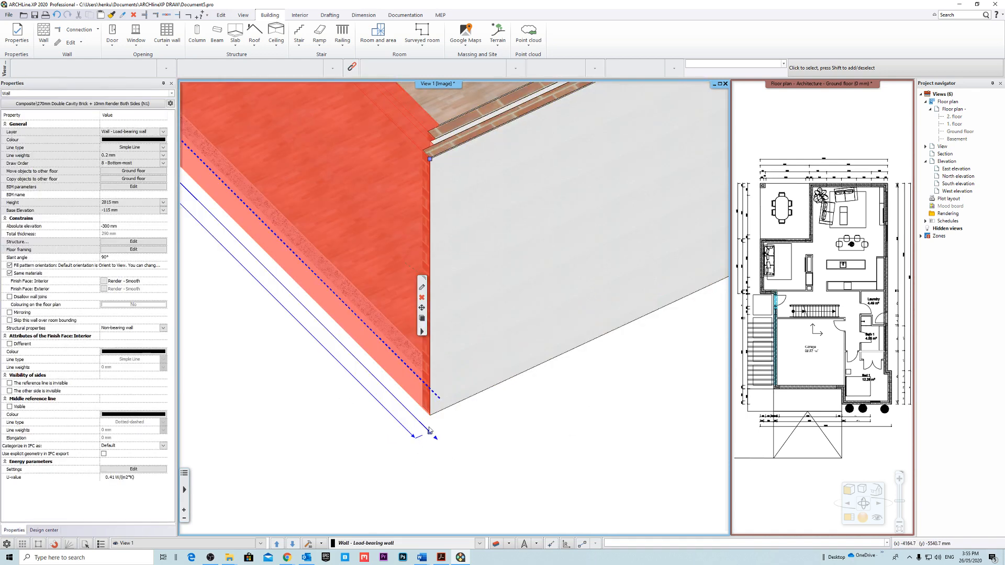
{"action": "left_click", "coordinate": [434, 439]}
{"action": "left_click", "coordinate": [369, 362]}
{"action": "left_click", "coordinate": [500, 397]}
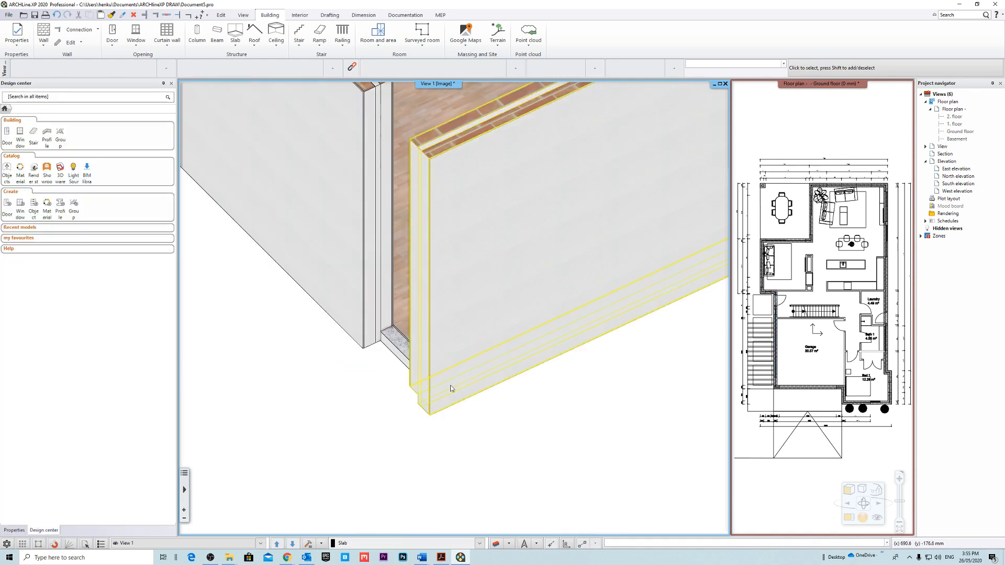
Examine the exposed slab edge and the rebate at the wall base, and undo the shortening of the garage side wall.
{"action": "right_click_drag", "start_coordinate": [450, 388], "coordinate": [406, 349]}
{"action": "scroll", "coordinate": [465, 360], "scroll_direction": "up", "scroll_amount": 4}
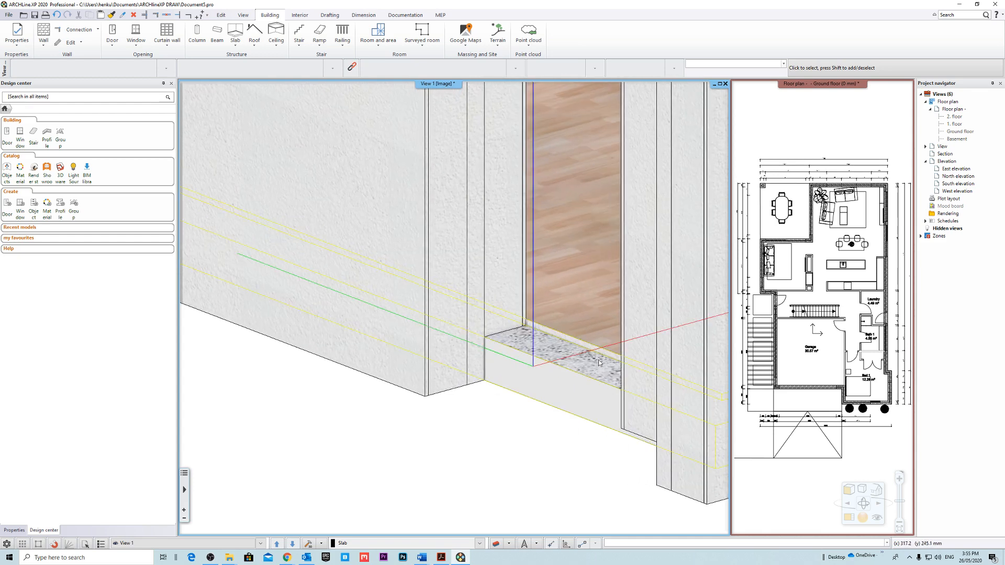
{"action": "scroll", "coordinate": [567, 320], "scroll_direction": "up", "scroll_amount": 4}
{"action": "scroll", "coordinate": [442, 389], "scroll_direction": "down", "scroll_amount": 9}
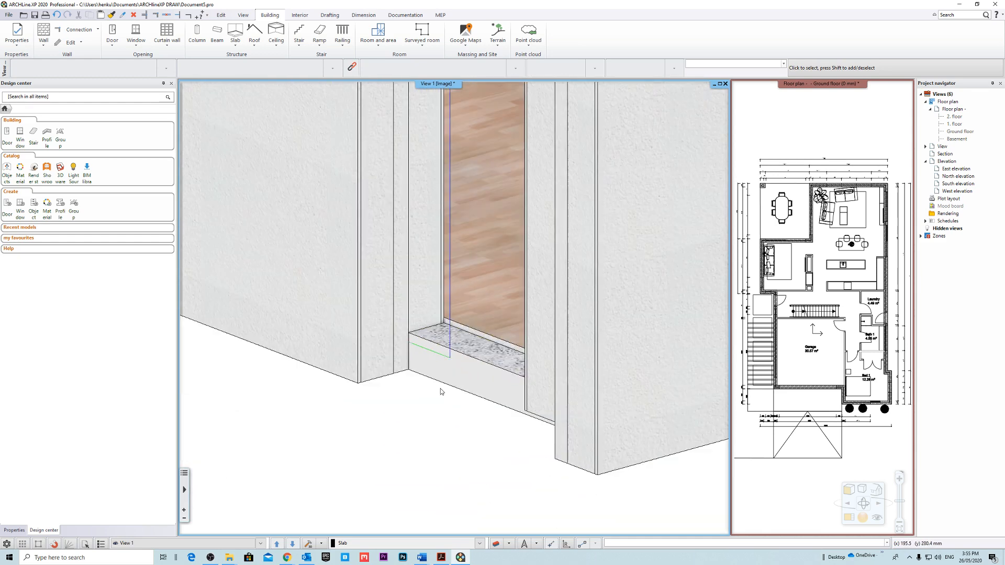
{"action": "scroll", "coordinate": [481, 379], "scroll_direction": "down", "scroll_amount": 5}
{"action": "scroll", "coordinate": [515, 324], "scroll_direction": "up", "scroll_amount": 2}
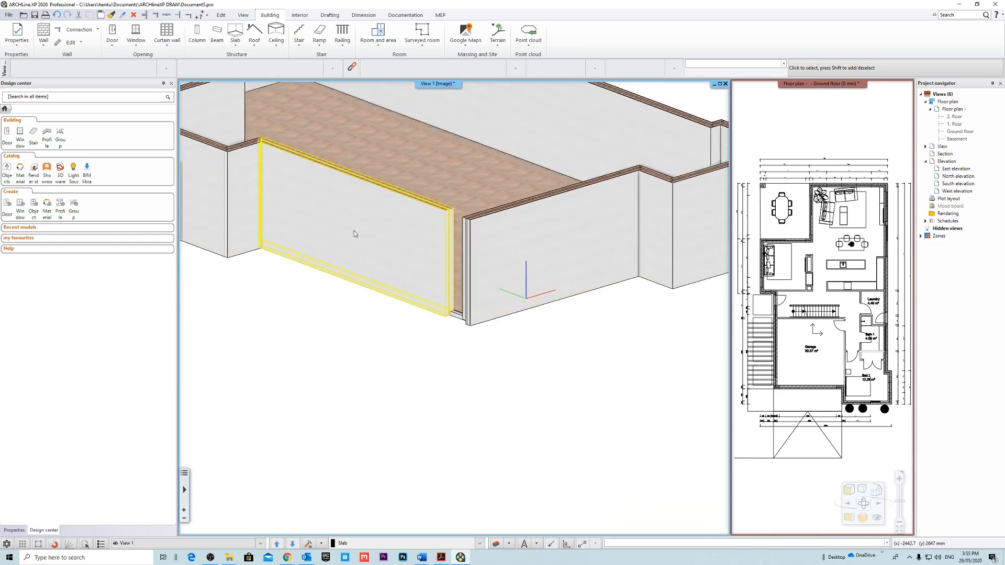
{"action": "scroll", "coordinate": [470, 273], "scroll_direction": "down", "scroll_amount": 5}
{"action": "scroll", "coordinate": [467, 296], "scroll_direction": "down", "scroll_amount": 2}
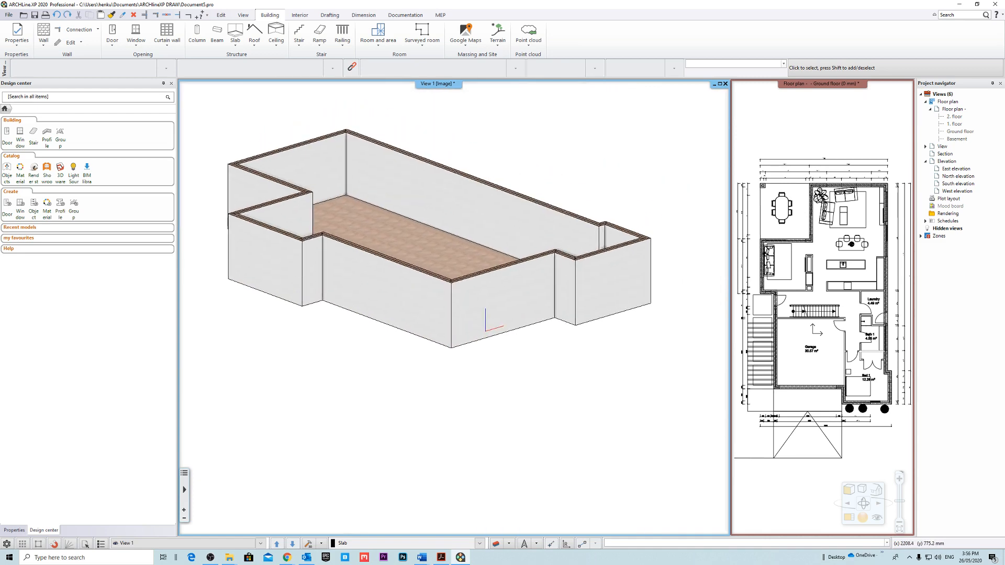
Reduce the Ground floor level height in the floor plan properties and check the garage front wall's height in 3D.
{"action": "middle_click_drag", "start_coordinate": [468, 296], "coordinate": [477, 286]}
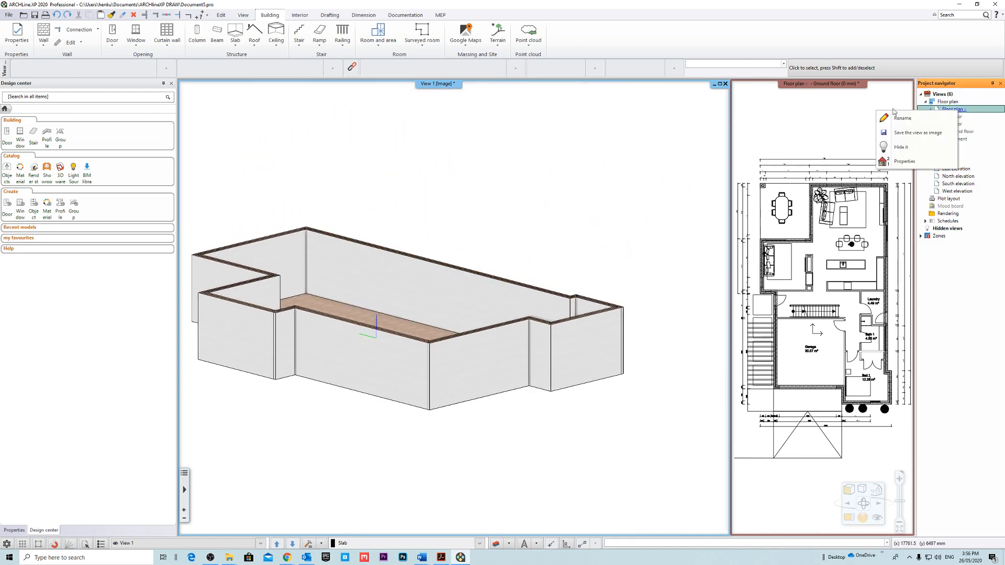
{"action": "left_click", "coordinate": [914, 162]}
{"action": "left_click_drag", "start_coordinate": [426, 145], "coordinate": [692, 156]}
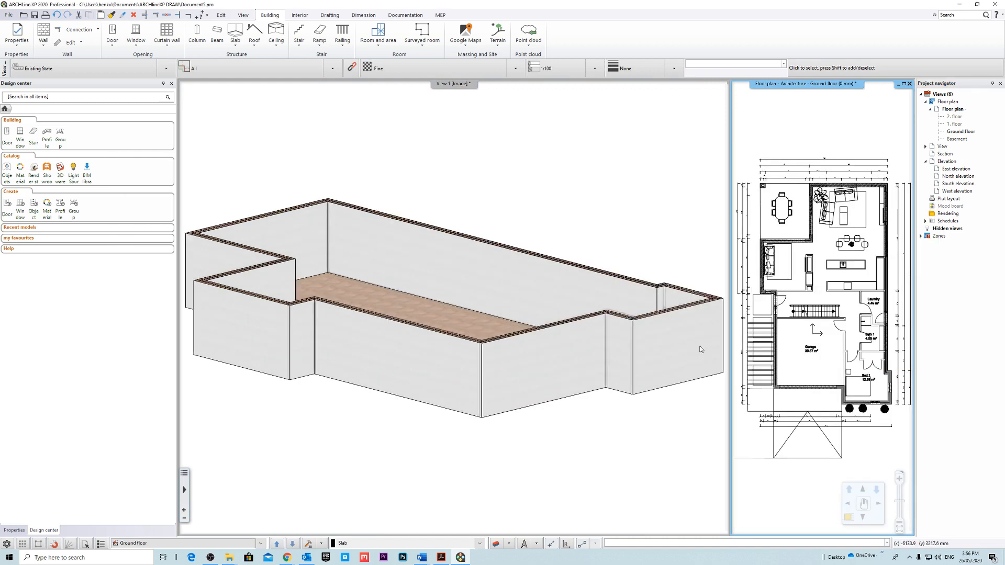
{"action": "scroll", "coordinate": [636, 340], "scroll_direction": "up", "scroll_amount": 3}
{"action": "left_click", "coordinate": [556, 323]}
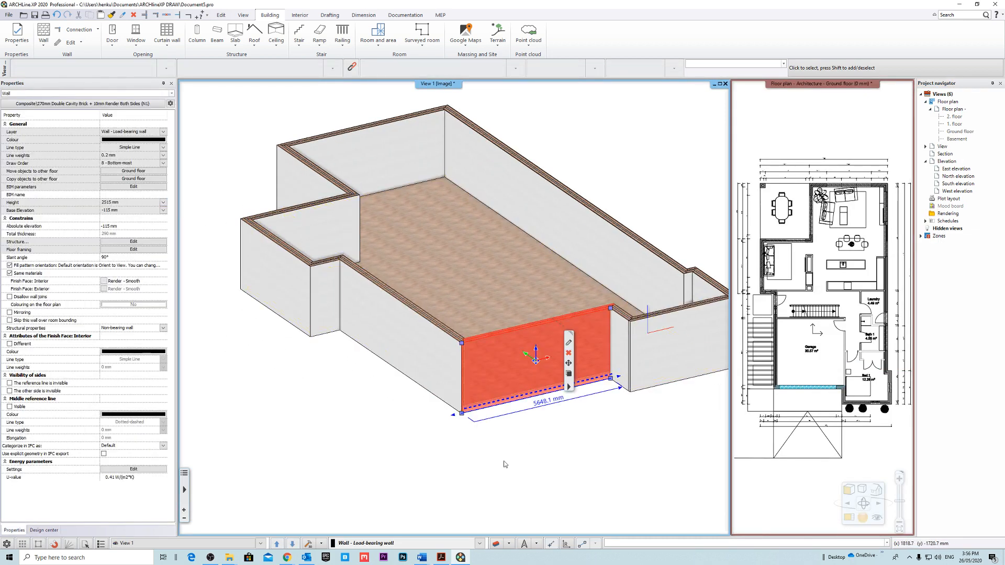
{"action": "scroll", "coordinate": [503, 456], "scroll_direction": "up", "scroll_amount": 3}
{"action": "left_click", "coordinate": [504, 430]}
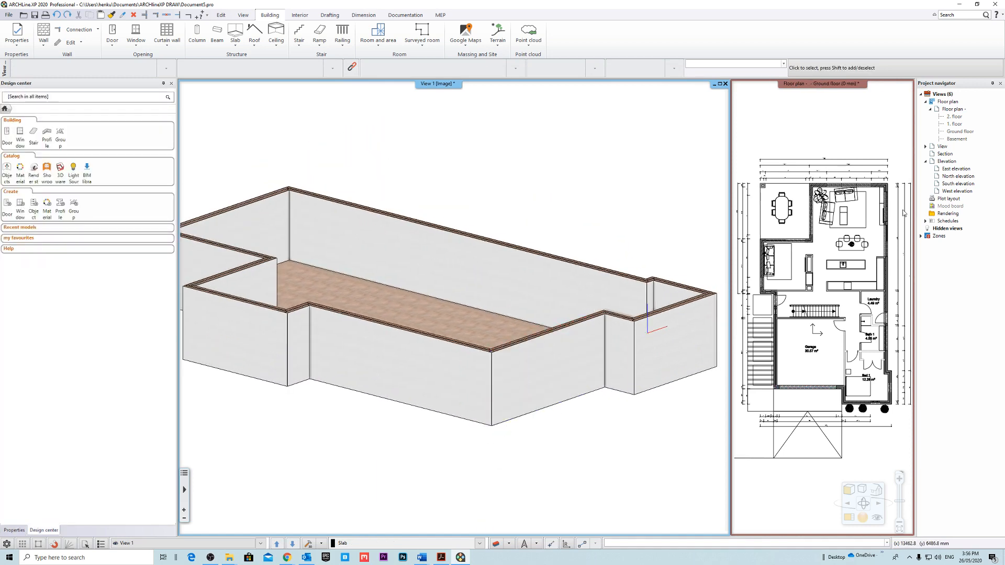
Raise the Ground floor level height well above a normal storey and inspect the taller exterior walls in 3D.
{"action": "left_click", "coordinate": [916, 159]}
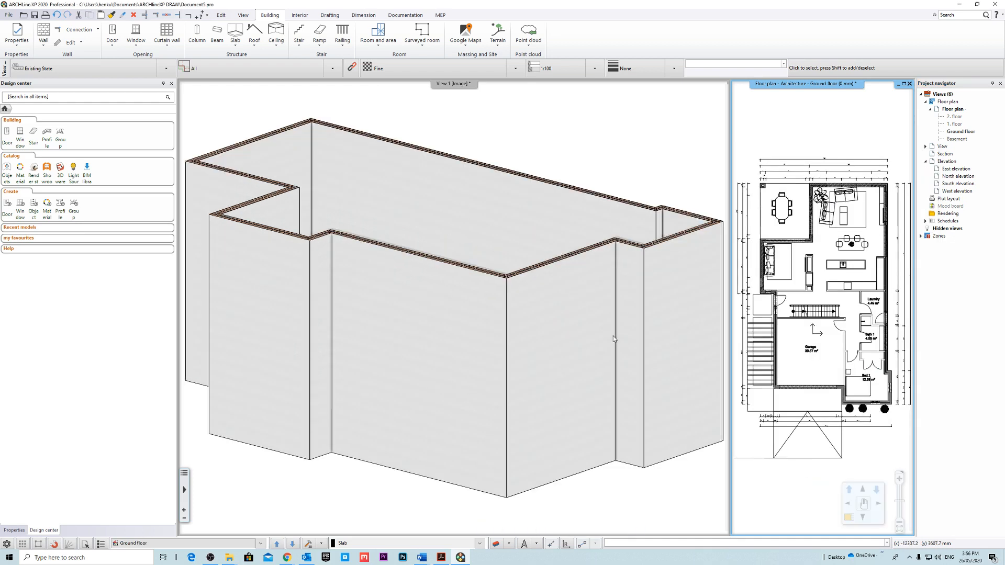
{"action": "middle_click_drag", "start_coordinate": [657, 403], "coordinate": [600, 429]}
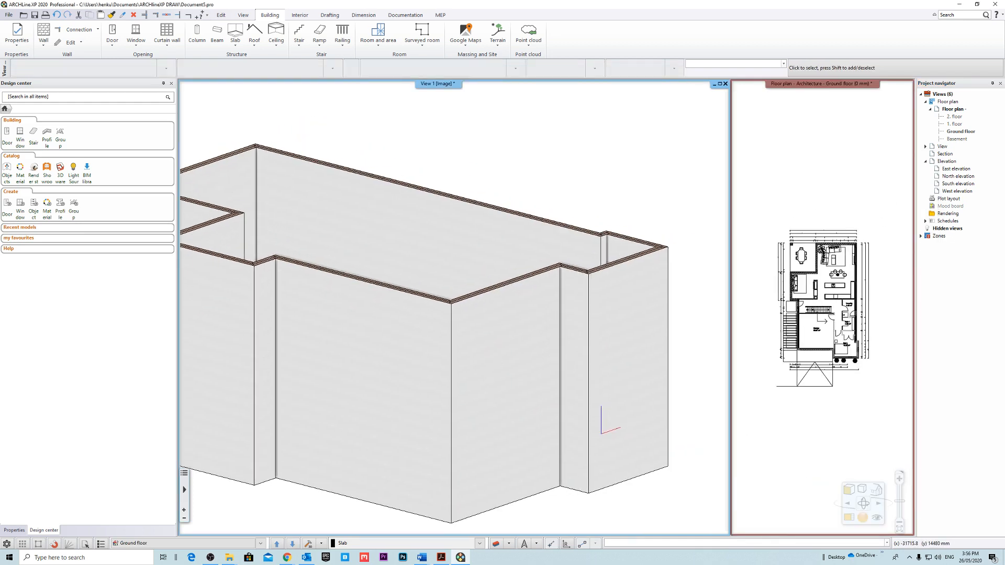
{"action": "scroll", "coordinate": [600, 429], "scroll_direction": "down", "scroll_amount": 3}
{"action": "middle_click_drag", "start_coordinate": [432, 288], "coordinate": [458, 253]}
{"action": "scroll", "coordinate": [450, 307], "scroll_direction": "up", "scroll_amount": 2}
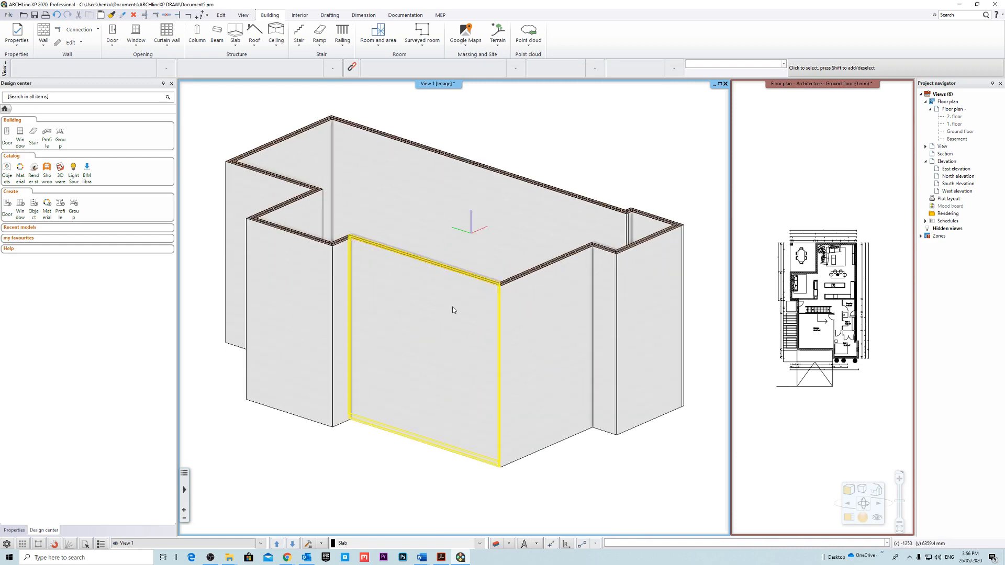
{"action": "mouse_move", "coordinate": [452, 305]}
{"action": "middle_mouse_down", "text": "shift"}
{"action": "mouse_move", "coordinate": [390, 314]}
{"action": "mouse_move", "coordinate": [479, 296]}
{"action": "middle_mouse_up", "text": "shift"}
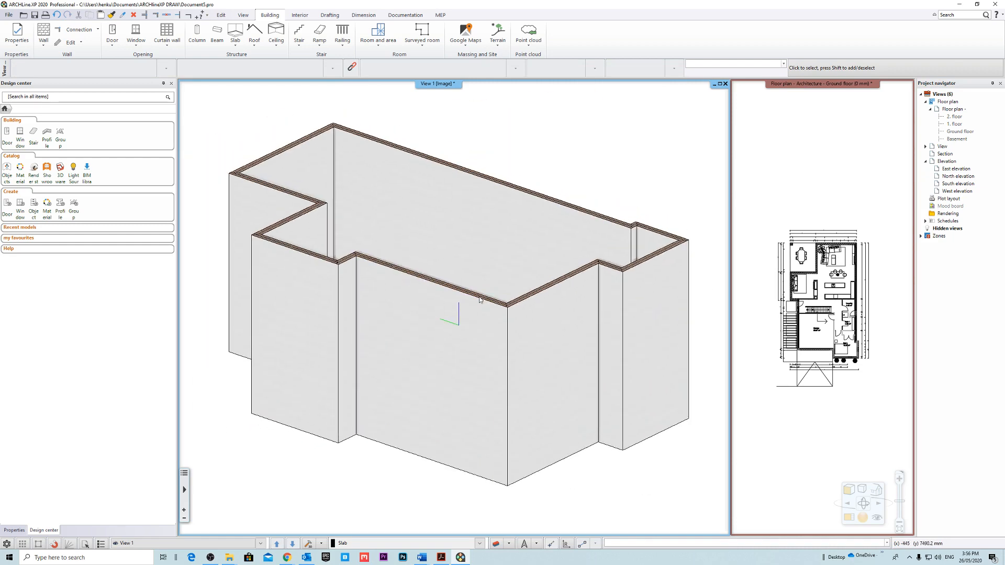
Set the Ground floor level height to 3000 mm and check the exterior walls and slab in 3D.
{"action": "left_click", "coordinate": [901, 161]}
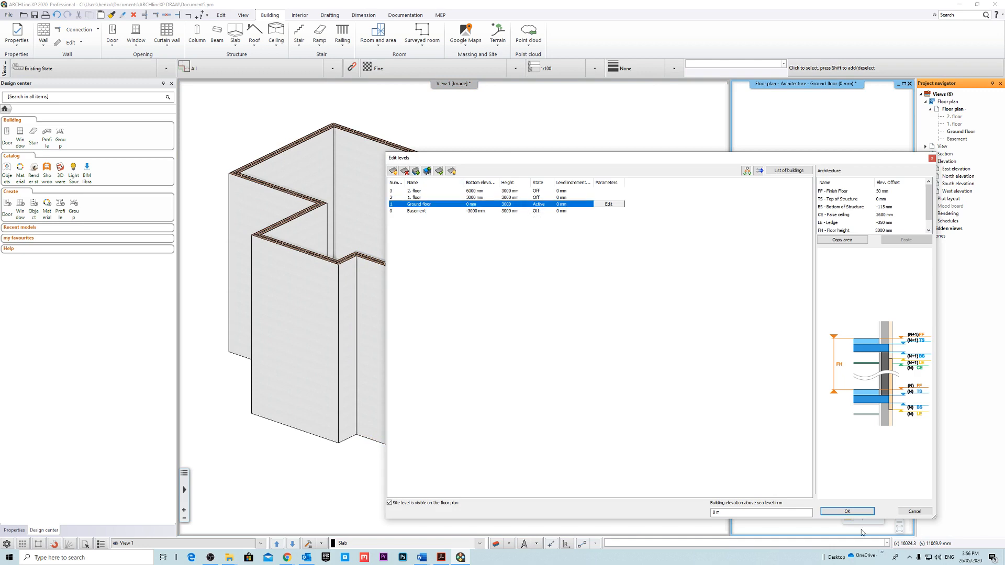
{"action": "middle_click_drag", "start_coordinate": [587, 324], "coordinate": [510, 413]}
{"action": "scroll", "coordinate": [549, 354], "scroll_direction": "down", "scroll_amount": 3}
{"action": "middle_click_drag", "start_coordinate": [516, 290], "coordinate": [535, 315]}
{"action": "left_click", "coordinate": [793, 160]}
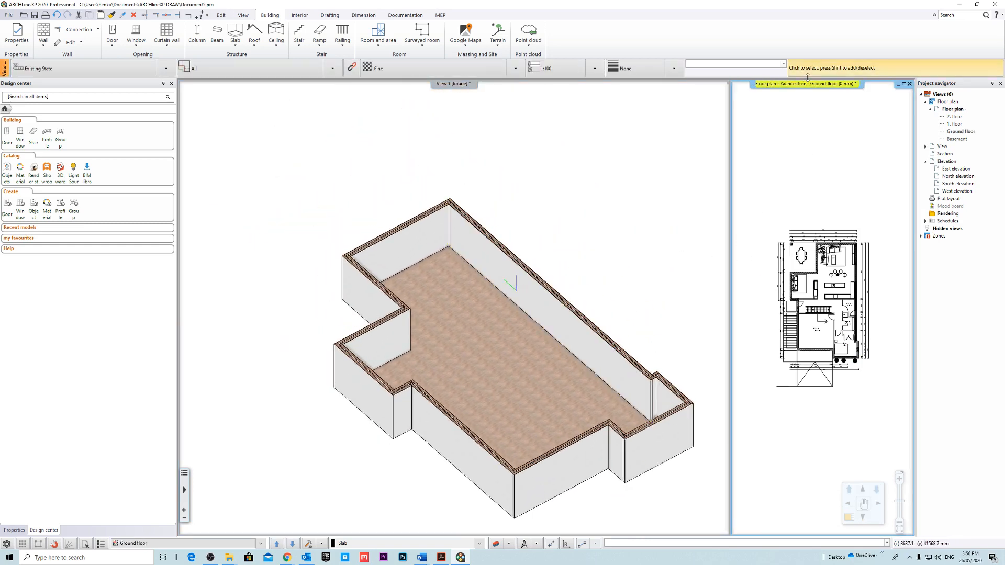
Magnify the Ground floor plan, select everything on it and clear the selection.
{"action": "left_click", "coordinate": [814, 87]}
{"action": "scroll", "coordinate": [471, 157], "scroll_direction": "up", "scroll_amount": 3}
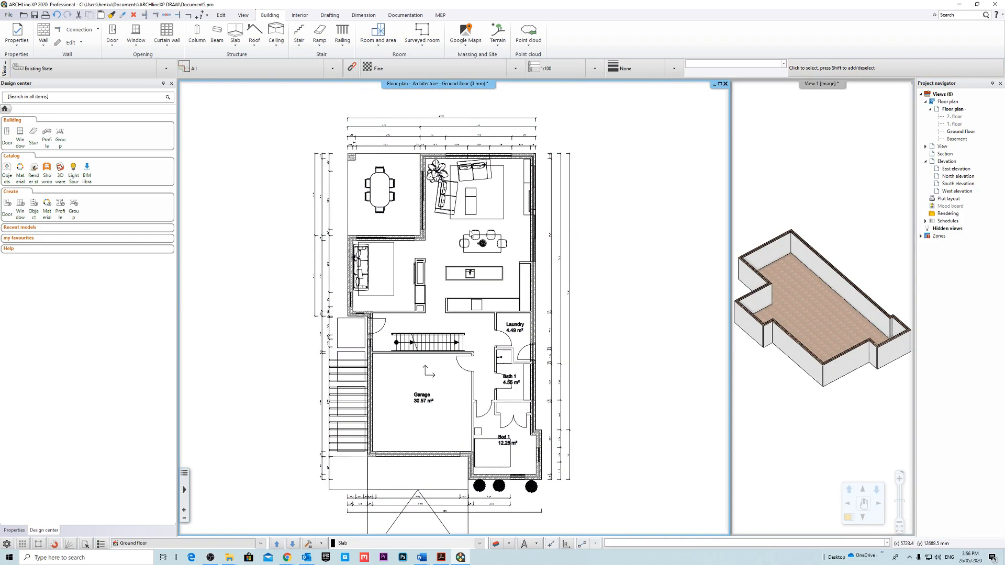
{"action": "scroll", "coordinate": [511, 283], "scroll_direction": "up", "scroll_amount": 3}
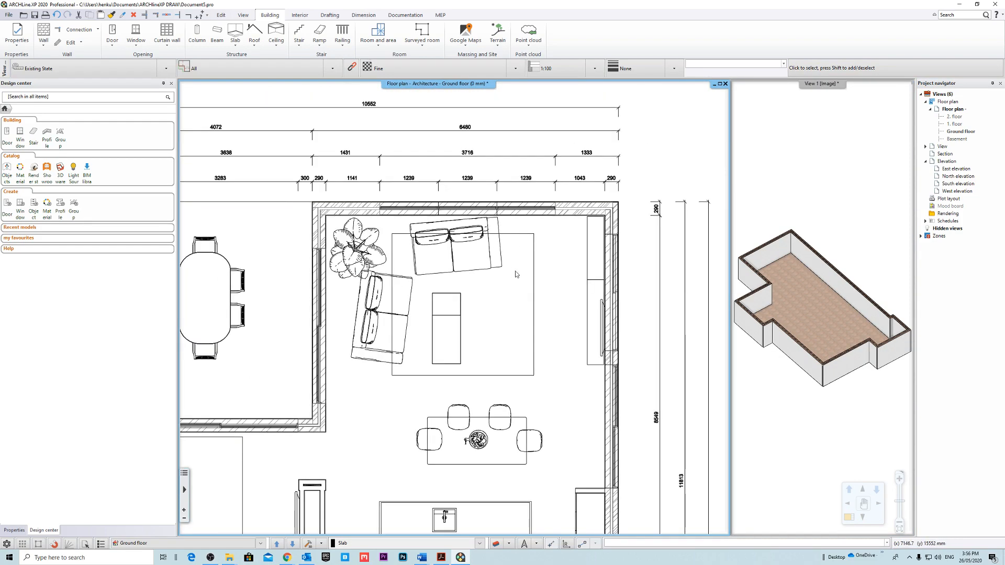
{"action": "key", "text": "ctrl+a"}
{"action": "scroll", "coordinate": [459, 289], "scroll_direction": "down", "scroll_amount": 3}
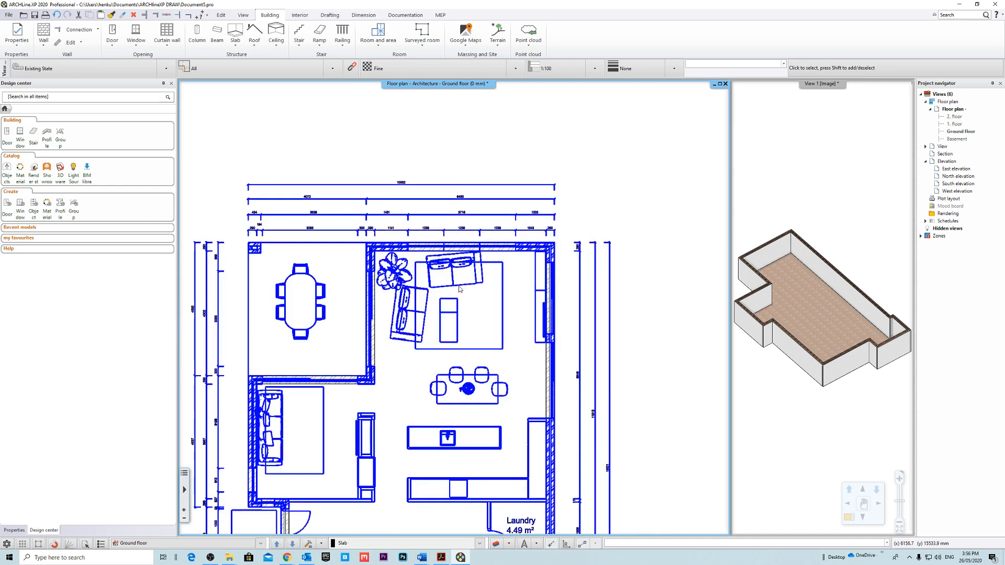
{"action": "key", "text": "Escape"}
Orbit the 3D view and inspect the height and base elevation of the living room's rear exterior wall, then clear the selection.
{"action": "scroll", "coordinate": [459, 288], "scroll_direction": "up", "scroll_amount": 4}
{"action": "middle_click_drag", "start_coordinate": [762, 318], "coordinate": [838, 281]}
{"action": "scroll", "coordinate": [749, 318], "scroll_direction": "up", "scroll_amount": 5}
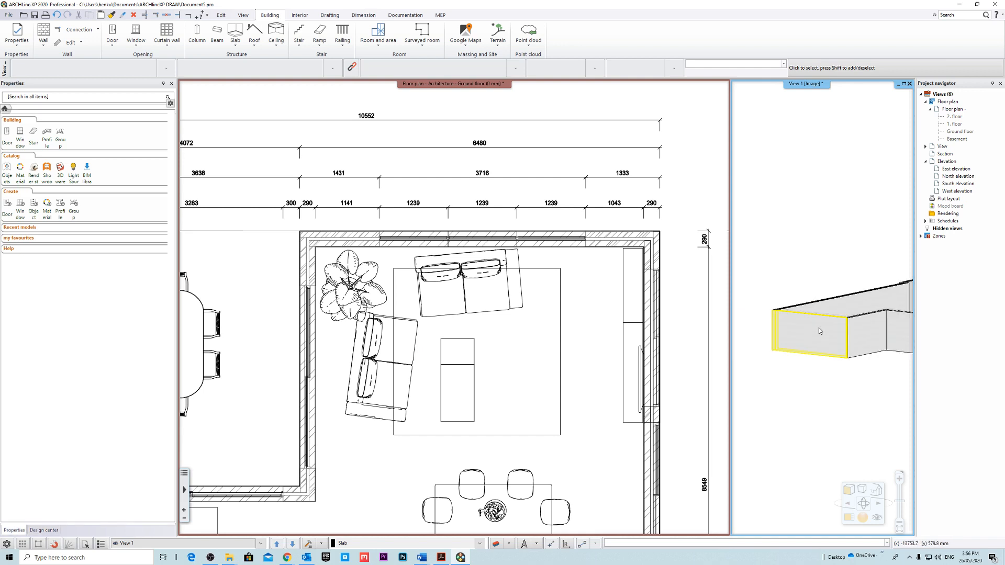
{"action": "left_click", "coordinate": [820, 331]}
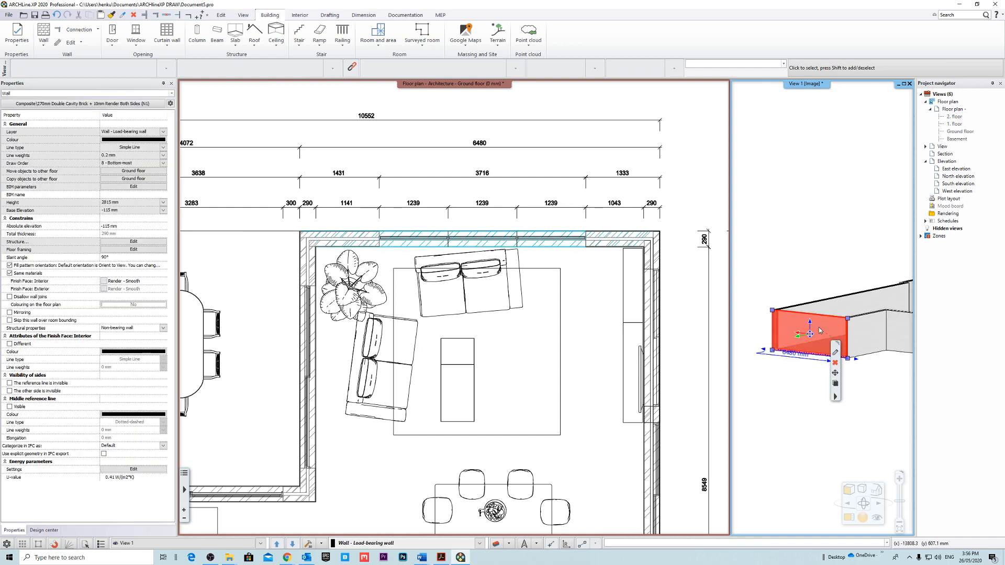
{"action": "left_click", "coordinate": [831, 410]}
{"action": "scroll", "coordinate": [821, 268], "scroll_direction": "up", "scroll_amount": 2}
{"action": "scroll", "coordinate": [797, 299], "scroll_direction": "down", "scroll_amount": 4}
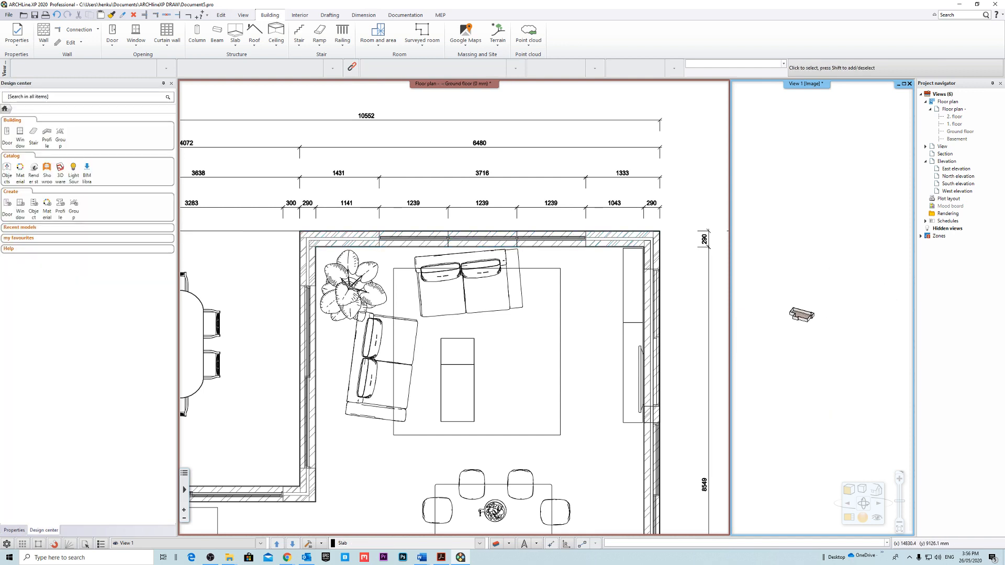
{"action": "scroll", "coordinate": [796, 300], "scroll_direction": "up", "scroll_amount": 5}
In the floor plan's level settings, set the 1. floor's bottom of structure to -115 mm and false ceiling to 2700 mm.
{"action": "left_click", "coordinate": [954, 109]}
{"action": "right_click", "coordinate": [956, 110]}
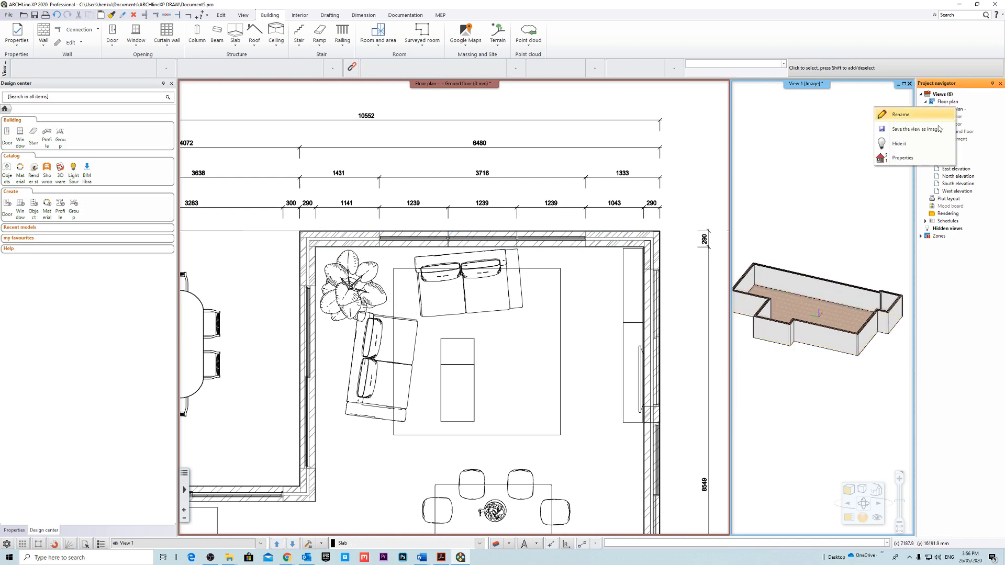
{"action": "left_click", "coordinate": [910, 158]}
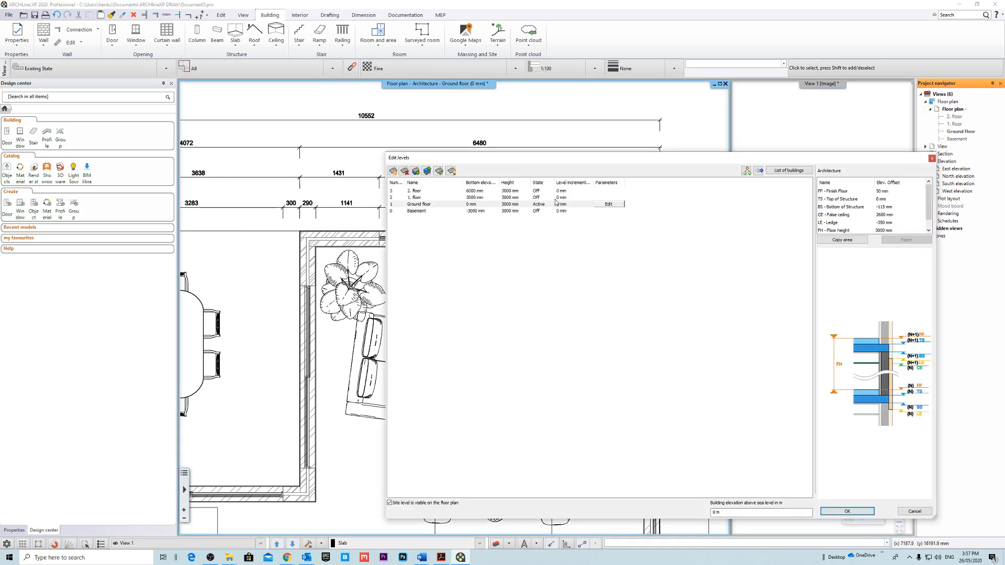
{"action": "left_click", "coordinate": [510, 197]}
{"action": "left_click", "coordinate": [898, 206]}
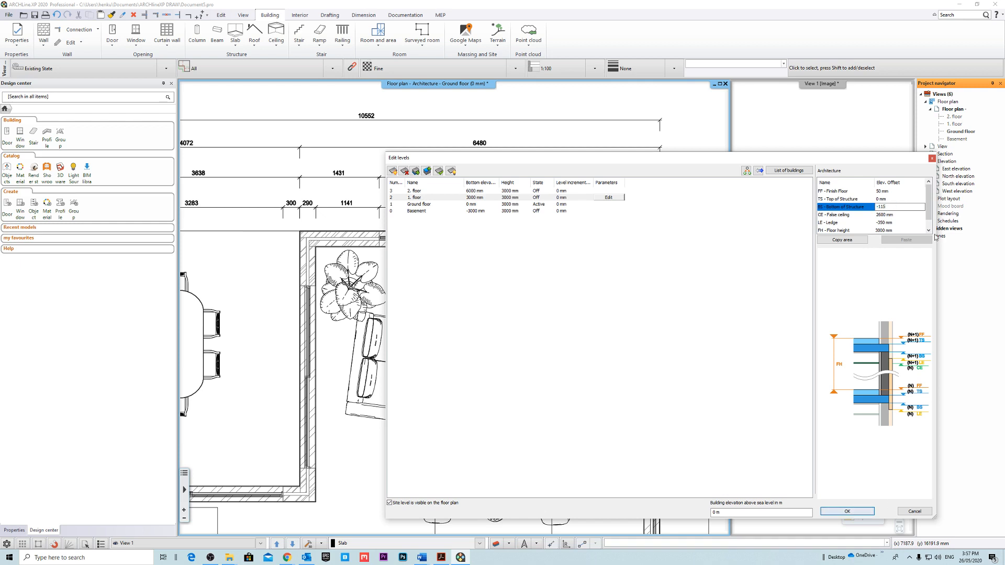
{"action": "left_click", "coordinate": [911, 213]}
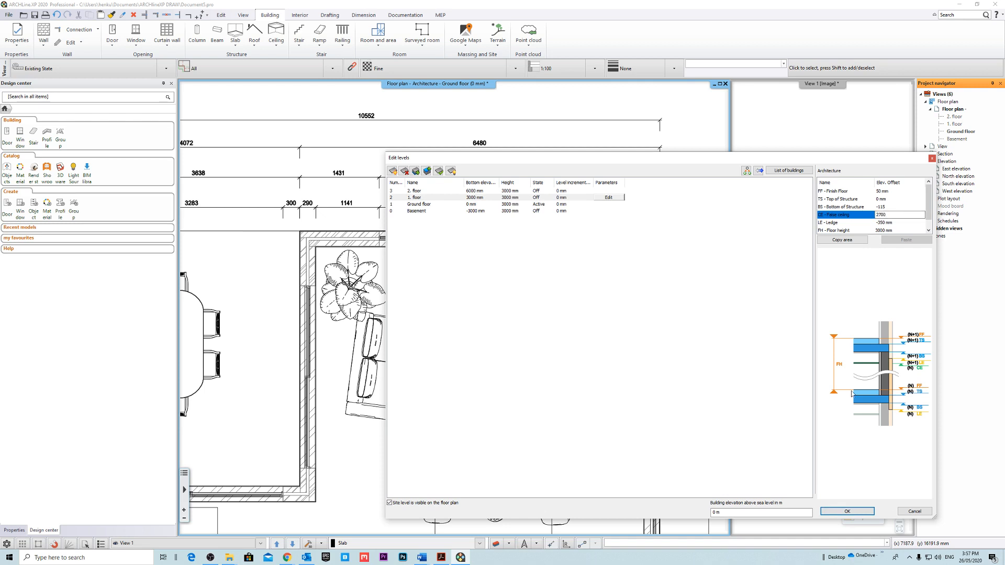
{"action": "left_click", "coordinate": [847, 512]}
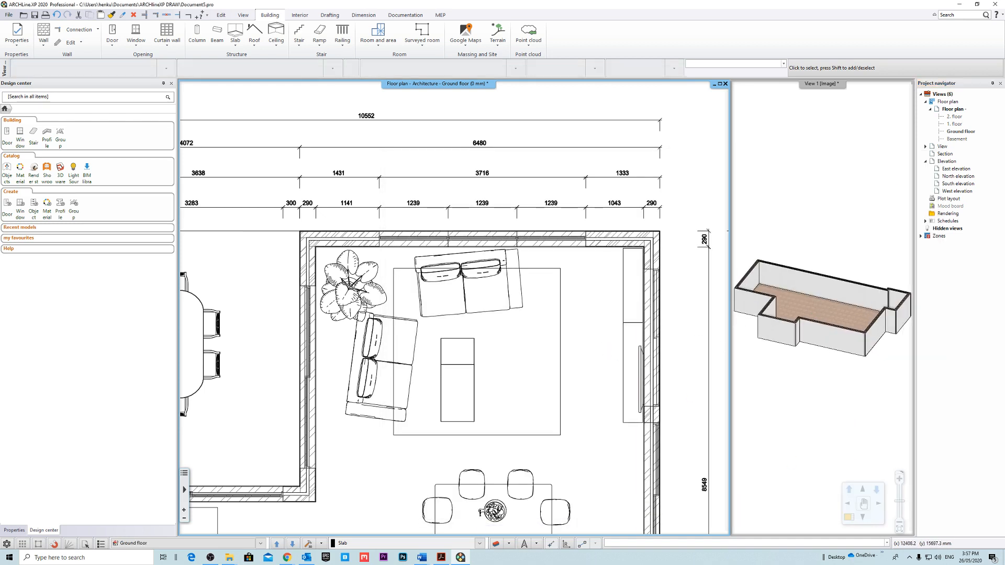
{"action": "scroll", "coordinate": [535, 259], "scroll_direction": "down", "scroll_amount": 4}
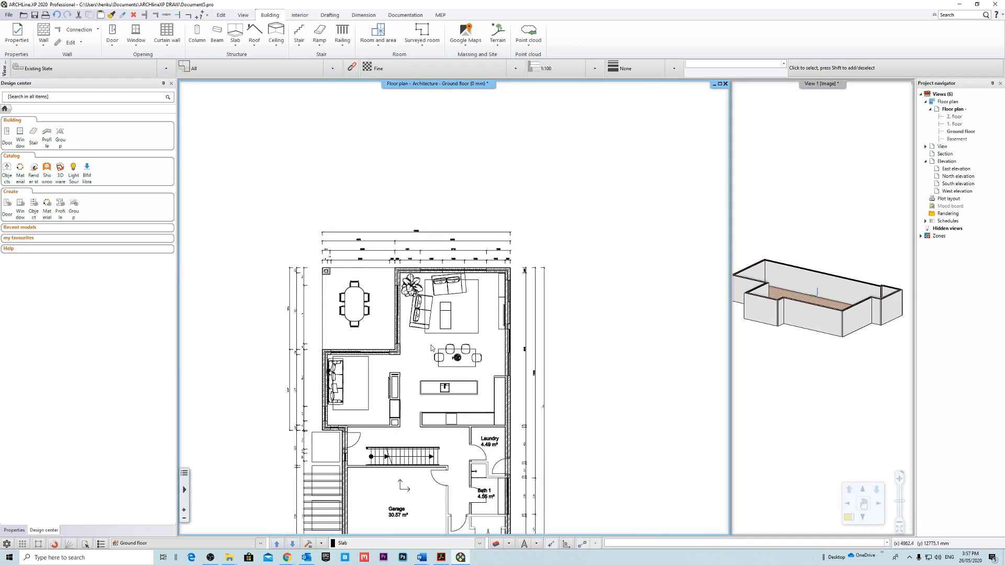
{"action": "scroll", "coordinate": [455, 366], "scroll_direction": "down", "scroll_amount": 1}
{"action": "scroll", "coordinate": [456, 371], "scroll_direction": "up", "scroll_amount": 5}
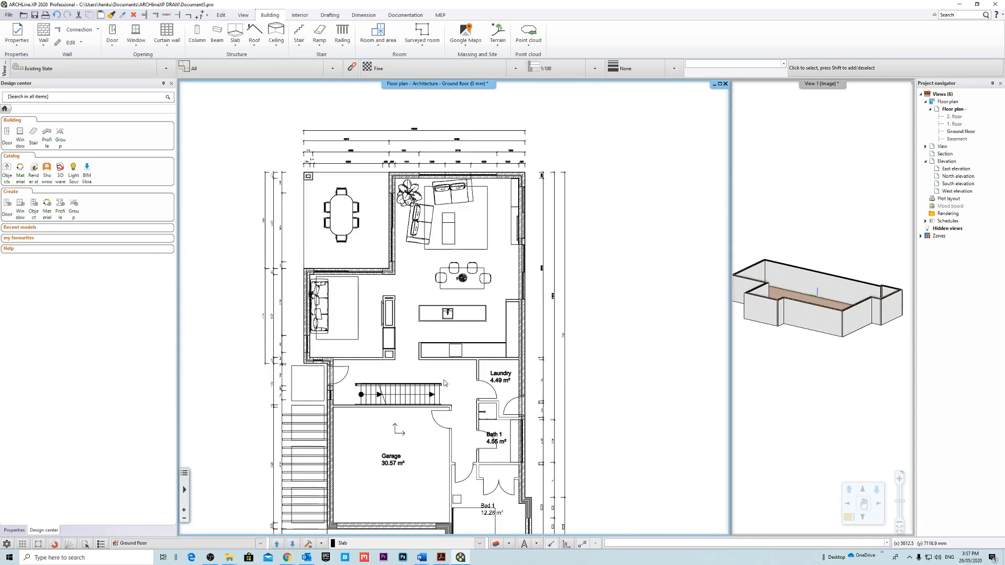
{"action": "scroll", "coordinate": [464, 401], "scroll_direction": "down", "scroll_amount": 5}
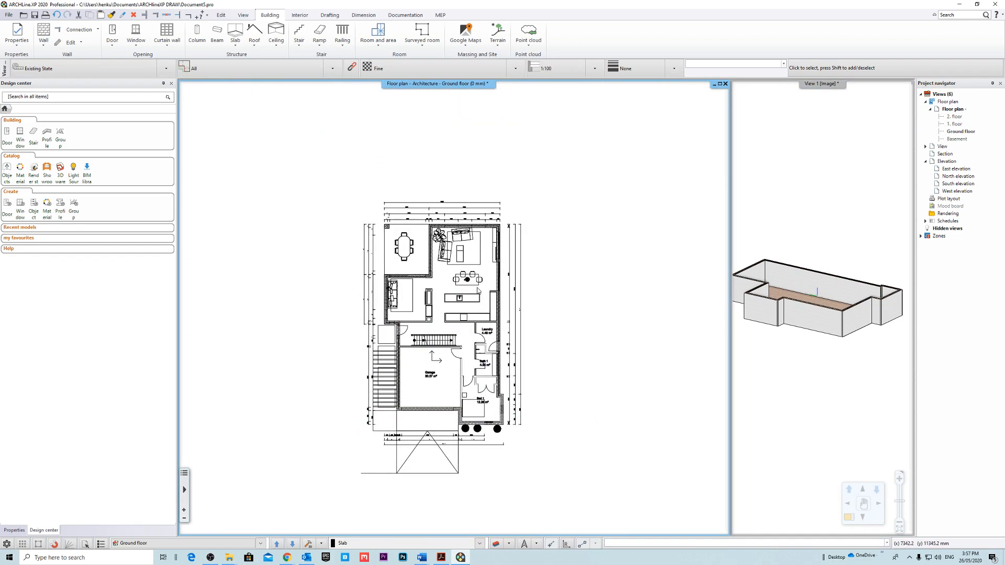
{"action": "scroll", "coordinate": [457, 336], "scroll_direction": "up", "scroll_amount": 5}
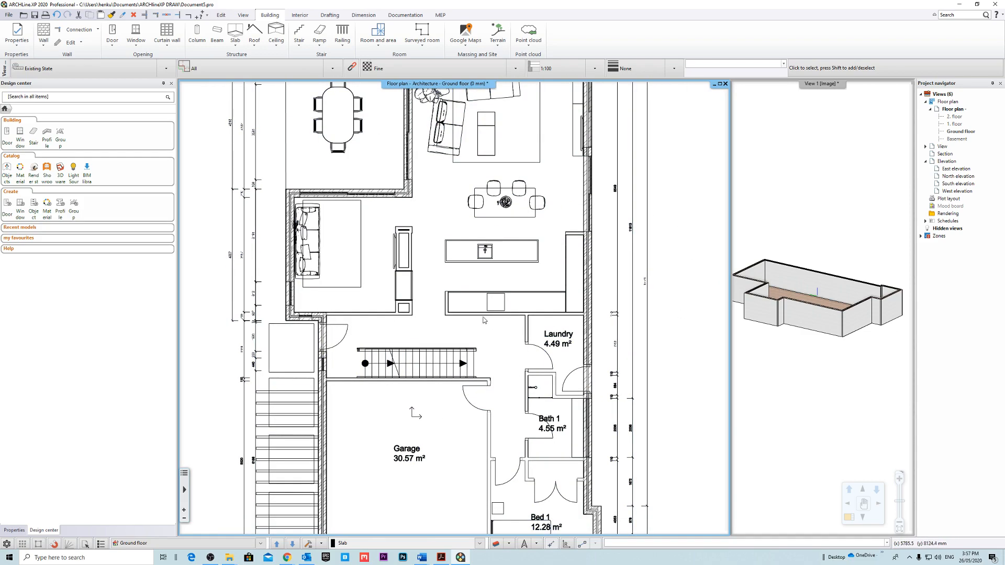
{"action": "scroll", "coordinate": [484, 320], "scroll_direction": "up", "scroll_amount": 3}
{"action": "scroll", "coordinate": [491, 307], "scroll_direction": "down", "scroll_amount": 3}
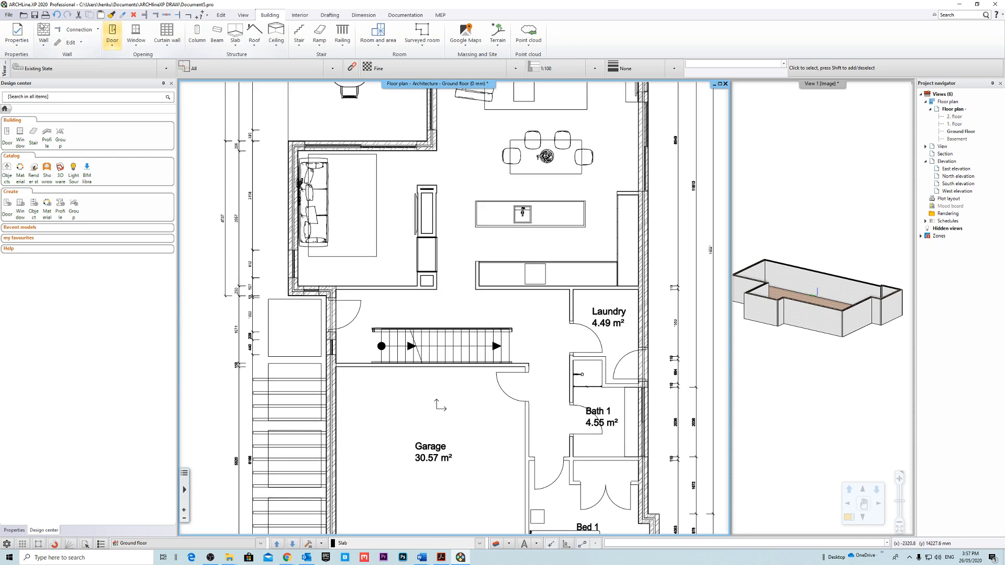
Start a new wall and open the properties of the composite style 90mm Stud + 10mm Paster Both Sides.
{"action": "left_click", "coordinate": [43, 46]}
{"action": "left_click", "coordinate": [58, 56]}
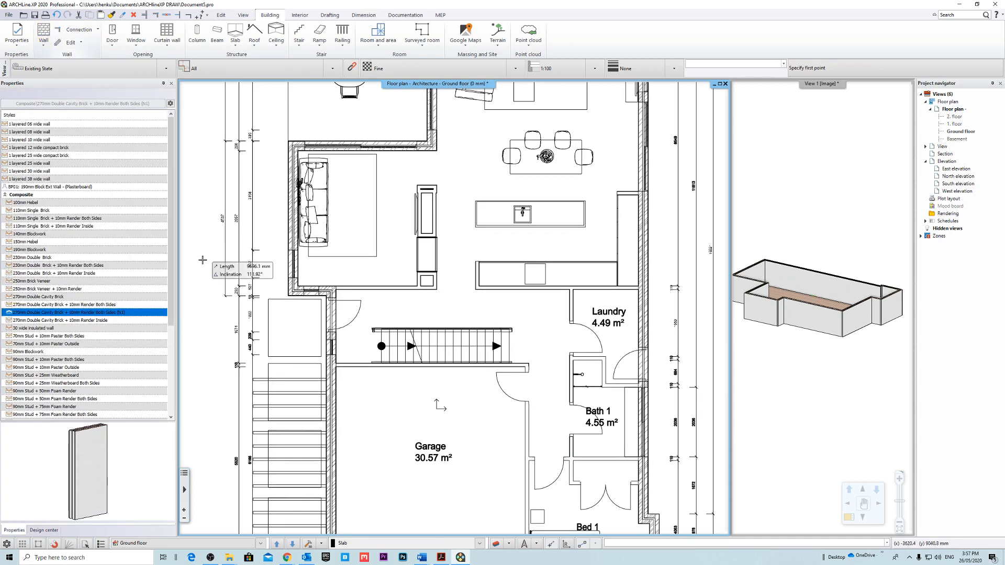
{"action": "scroll", "coordinate": [86, 365], "scroll_direction": "down", "scroll_amount": 1}
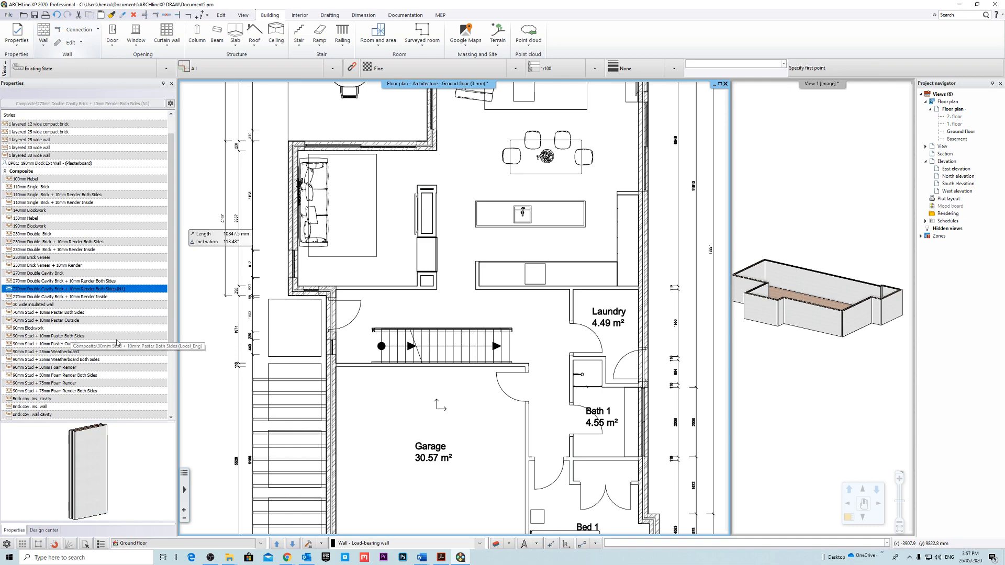
{"action": "right_click", "coordinate": [74, 337]}
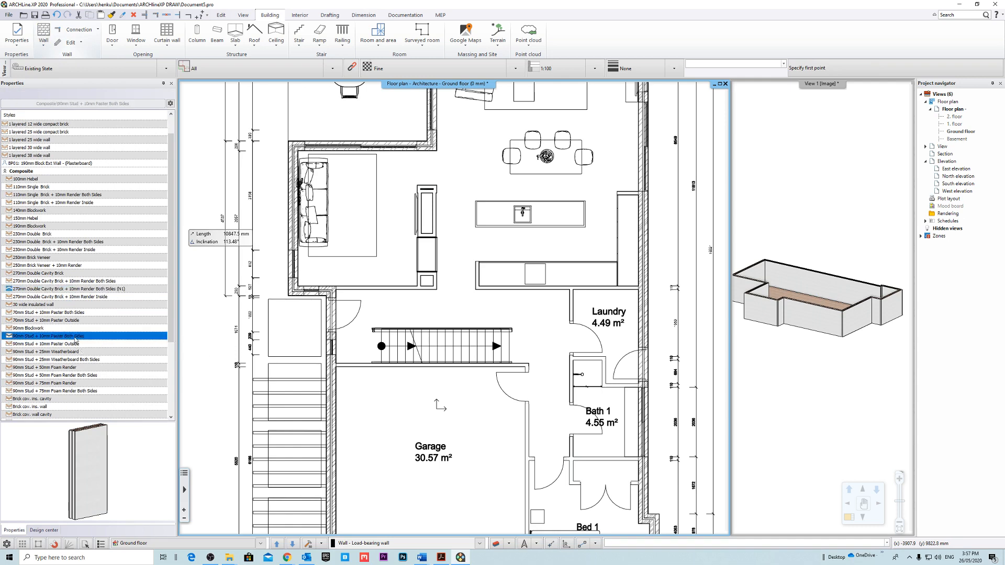
{"action": "left_click", "coordinate": [99, 355]}
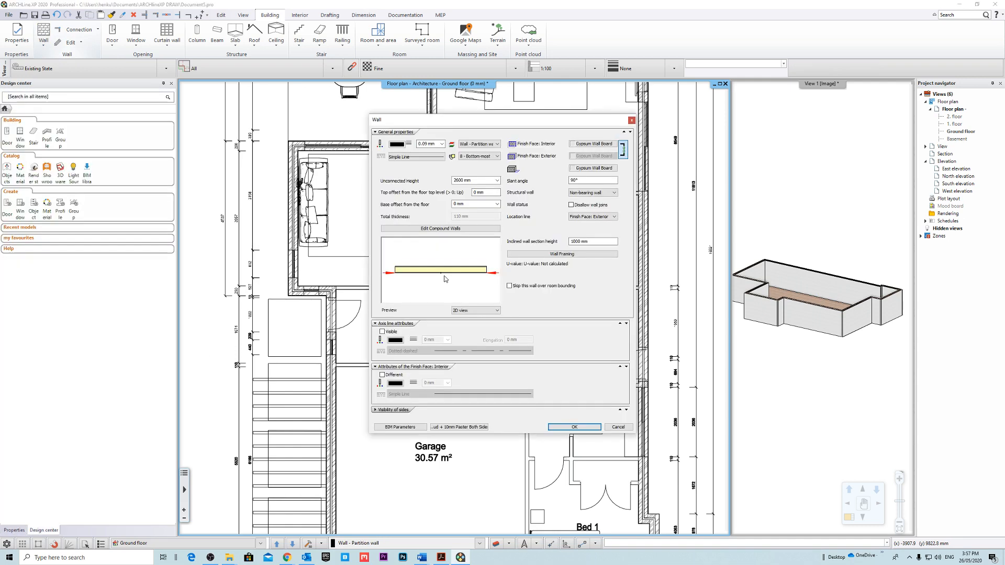
Remove the fill pattern from the 90 mm Stud layer in the compound wall's structure.
{"action": "left_click", "coordinate": [459, 230]}
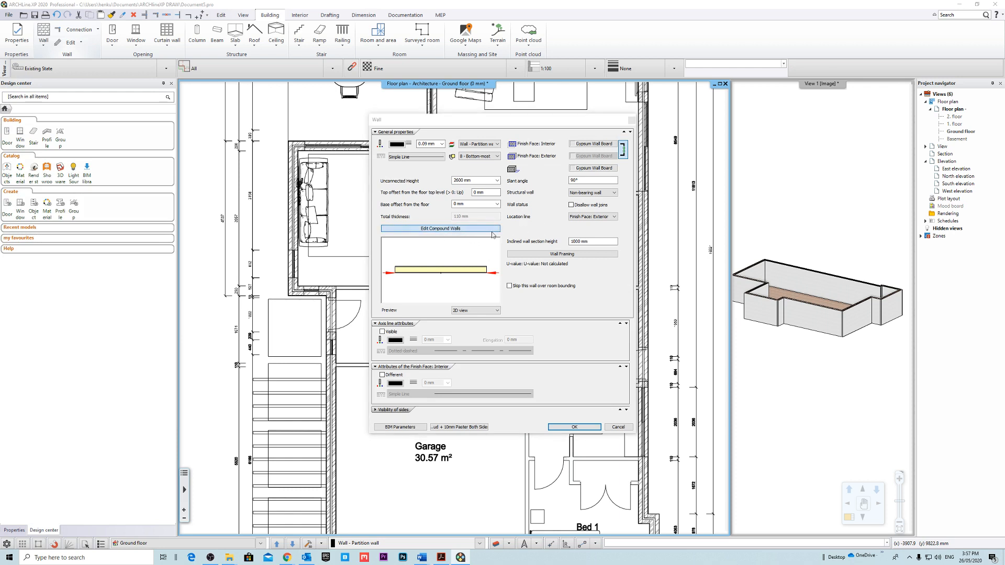
{"action": "left_click", "coordinate": [526, 199]}
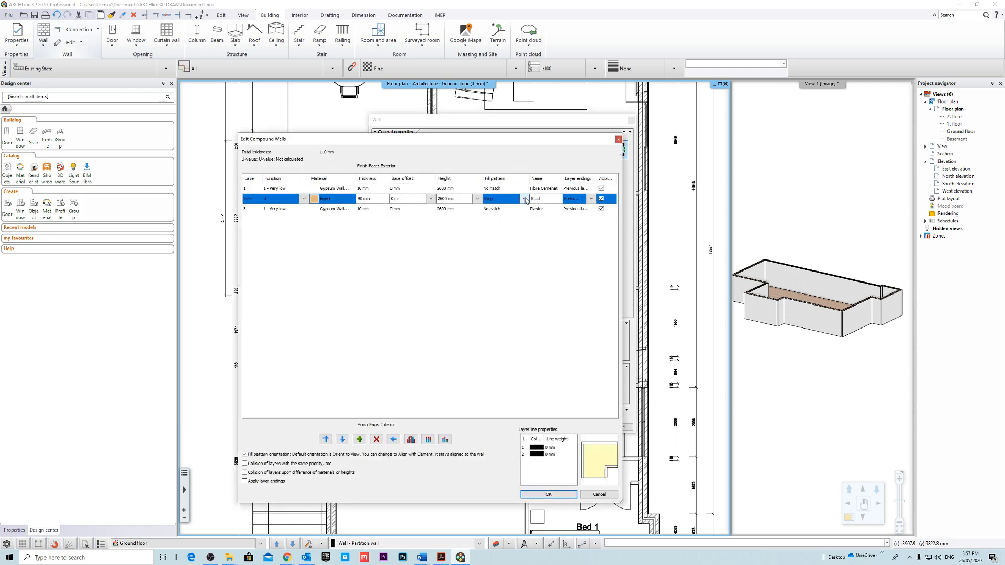
{"action": "left_click", "coordinate": [524, 198]}
{"action": "left_click", "coordinate": [506, 214]}
{"action": "left_click", "coordinate": [570, 493]}
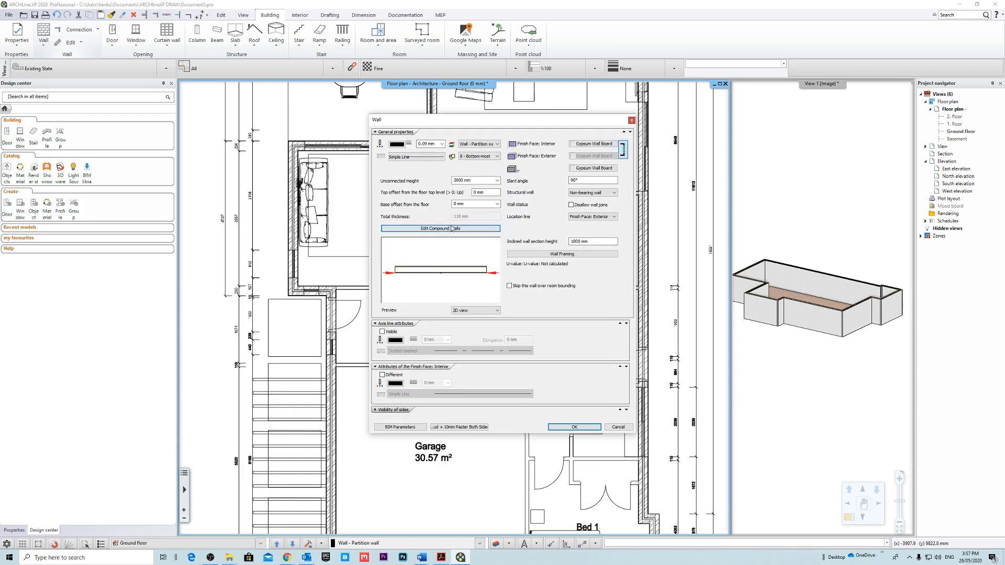
Bind the top of the partition wall to BS - Bottom of Structure in the height parameters.
{"action": "left_click", "coordinate": [497, 181]}
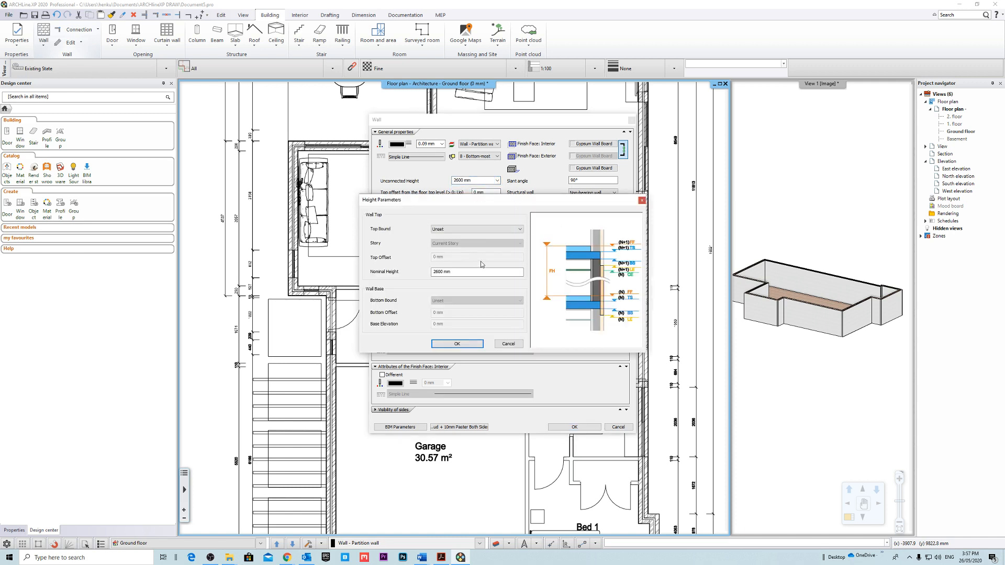
{"action": "left_click", "coordinate": [474, 228]}
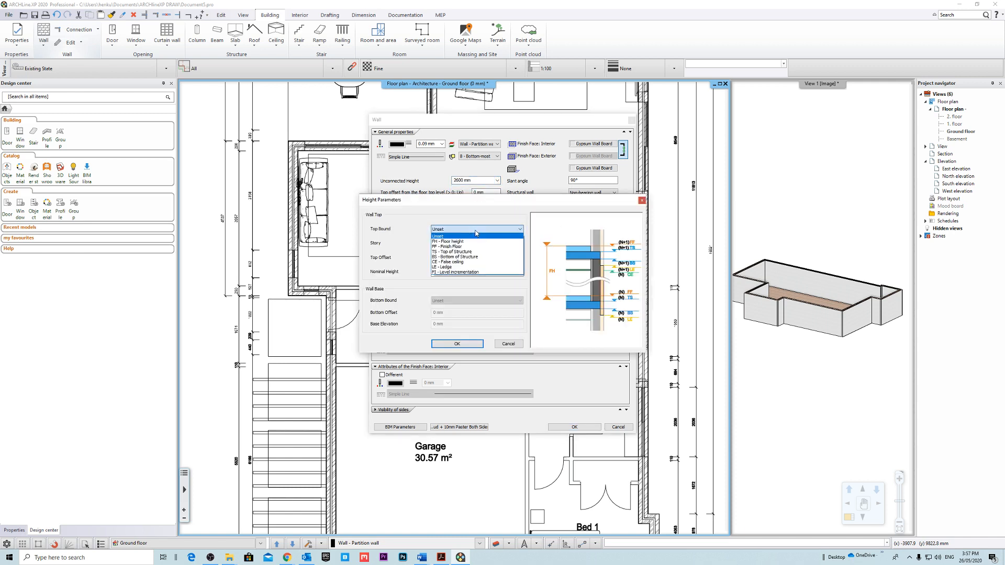
{"action": "left_click", "coordinate": [477, 257]}
{"action": "left_click", "coordinate": [462, 344]}
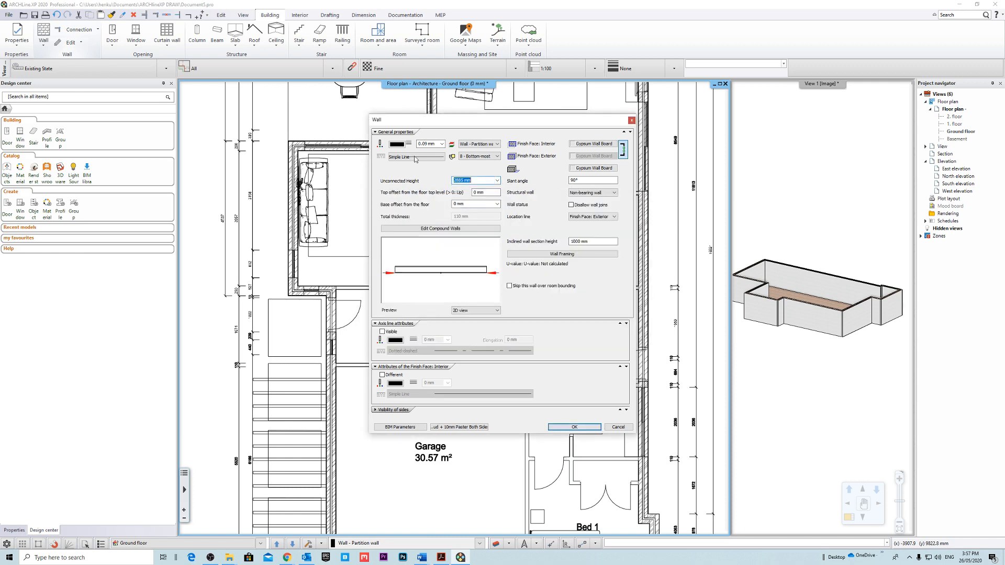
Bind the base of the partition wall to TS - Top of Structure with a bottom offset of -15 mm.
{"action": "left_click", "coordinate": [497, 206]}
{"action": "left_click", "coordinate": [471, 216]}
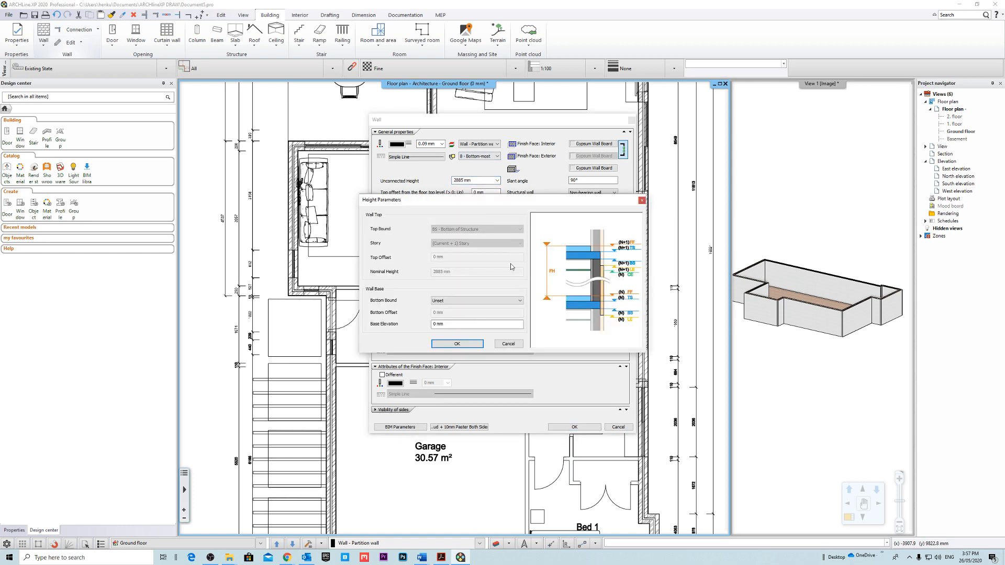
{"action": "left_click", "coordinate": [449, 300]}
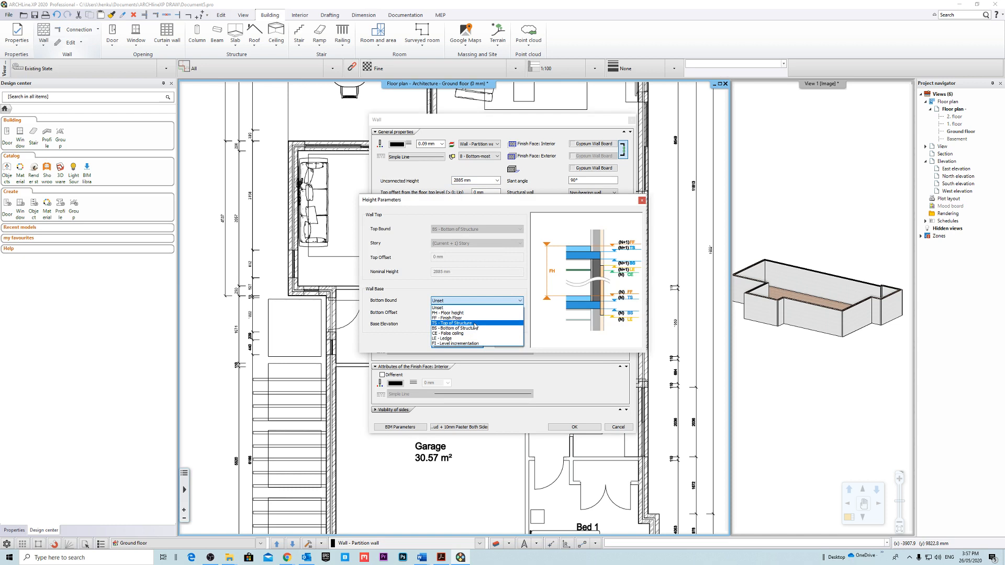
{"action": "left_click", "coordinate": [457, 313]}
{"action": "left_click_drag", "start_coordinate": [457, 314], "coordinate": [374, 312]}
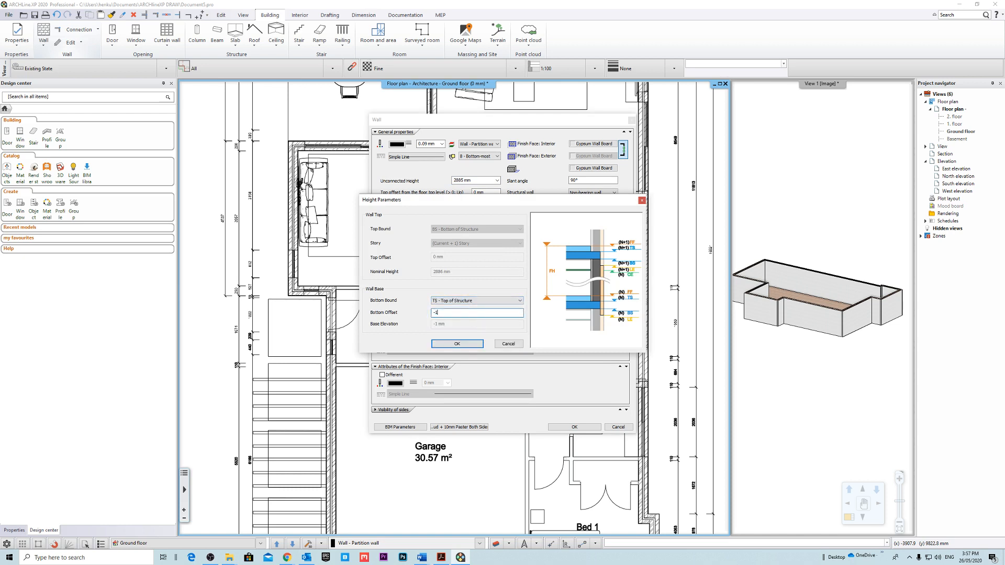
{"action": "left_click", "coordinate": [453, 345]}
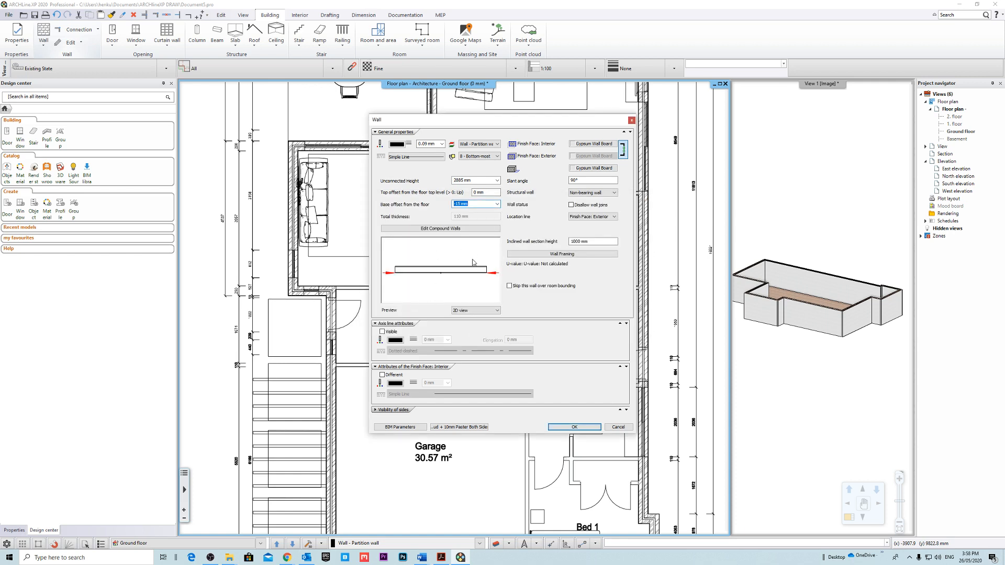
Save the wall settings as a project-only Composite style named 90mm Stud + 10mm Plaster Both Sides (N1) and activate it.
{"action": "left_click", "coordinate": [473, 428]}
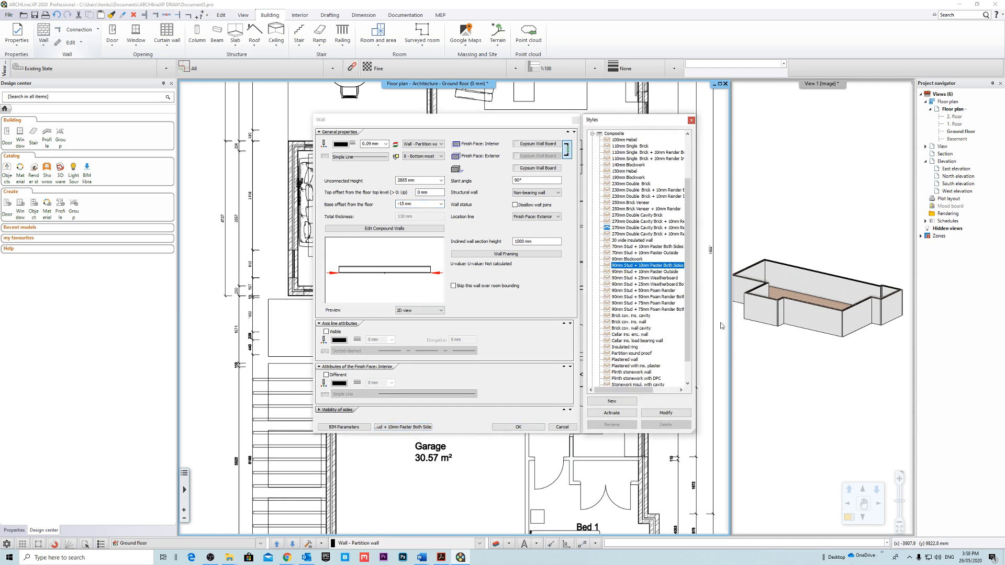
{"action": "left_click", "coordinate": [624, 402]}
{"action": "left_click_drag", "start_coordinate": [631, 232], "coordinate": [594, 225]}
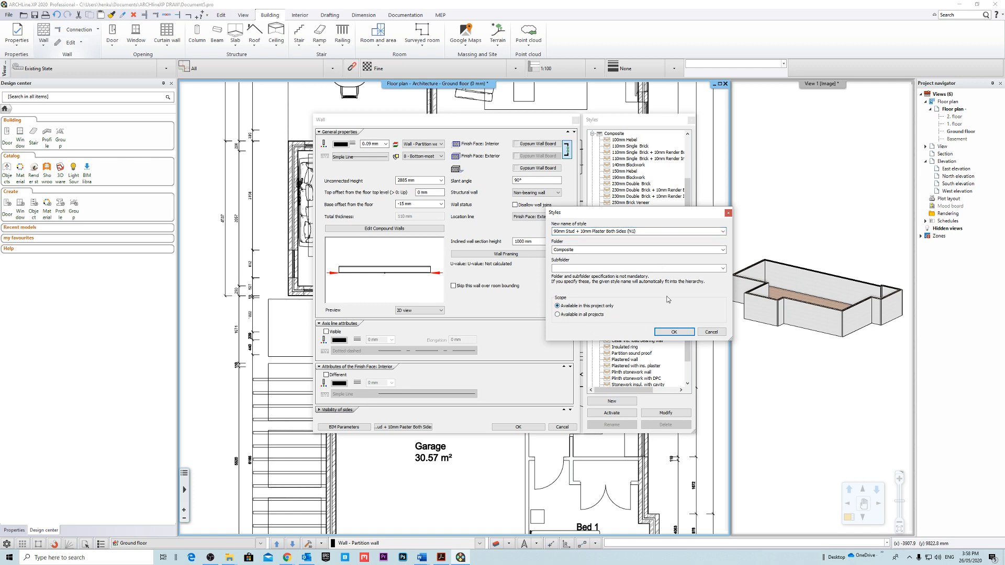
{"action": "left_click", "coordinate": [674, 332]}
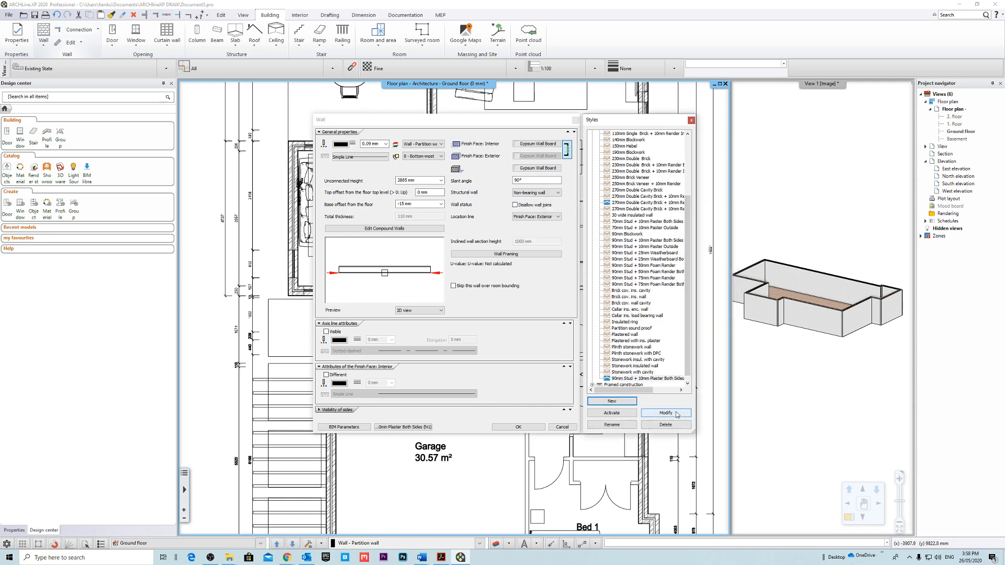
{"action": "left_click", "coordinate": [666, 413]}
{"action": "left_click", "coordinate": [669, 298]}
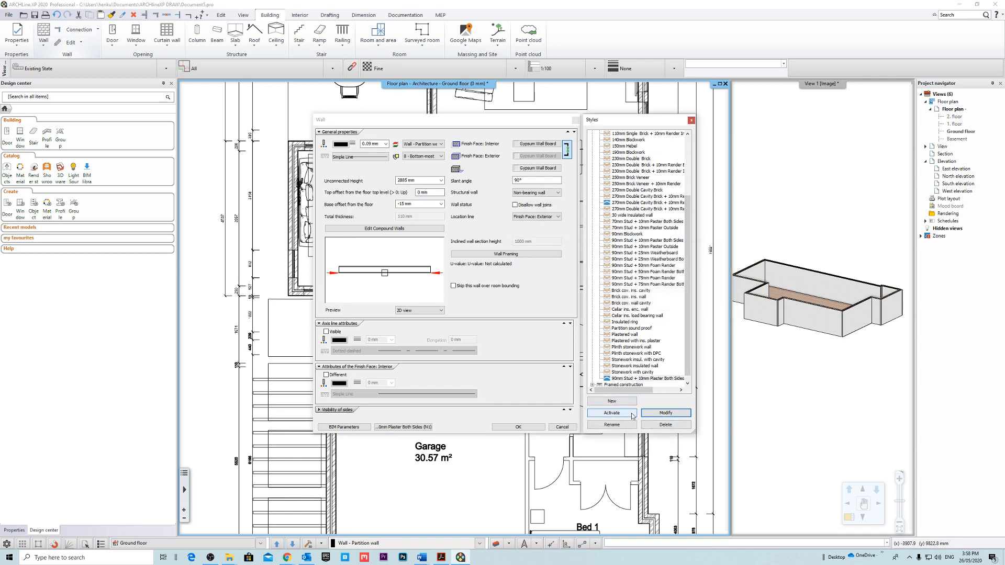
{"action": "left_click", "coordinate": [612, 413]}
{"action": "left_click", "coordinate": [538, 424]}
Draw a horizontal partition wall about 827 mm long from the exterior wall's inner face above the entry door, along the underlay.
{"action": "scroll", "coordinate": [398, 293], "scroll_direction": "up", "scroll_amount": 6}
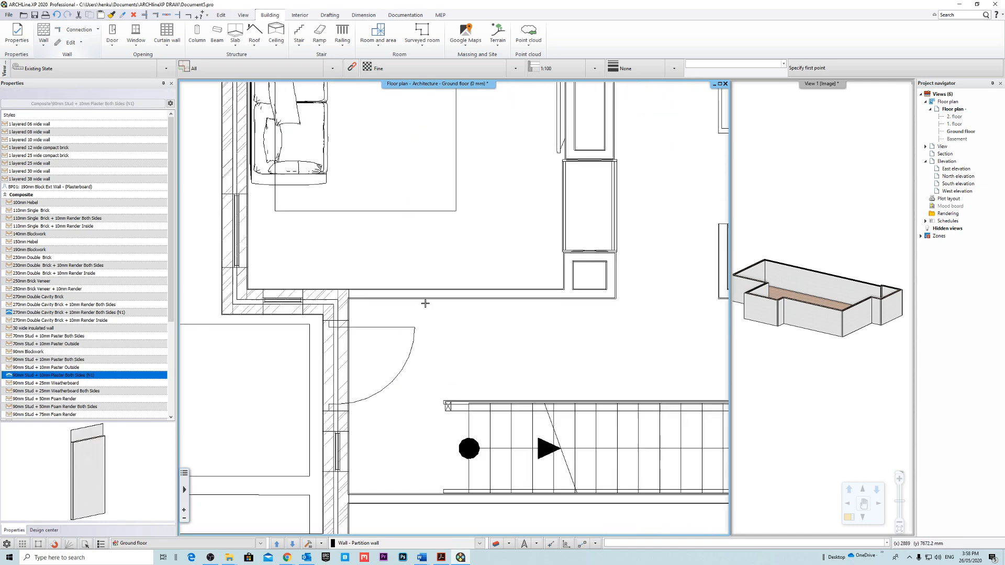
{"action": "left_click", "coordinate": [392, 290]}
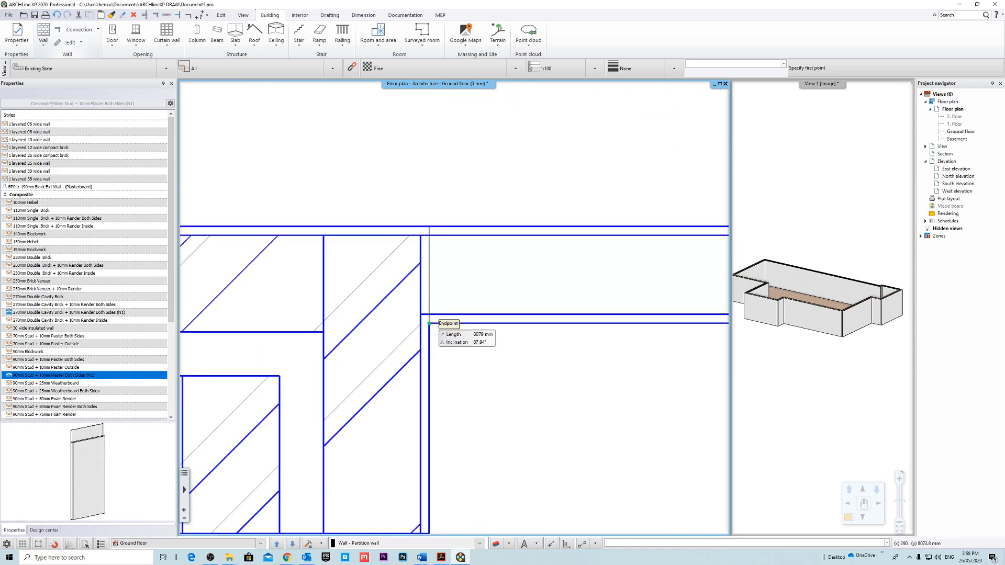
{"action": "scroll", "coordinate": [427, 299], "scroll_direction": "down", "scroll_amount": 3}
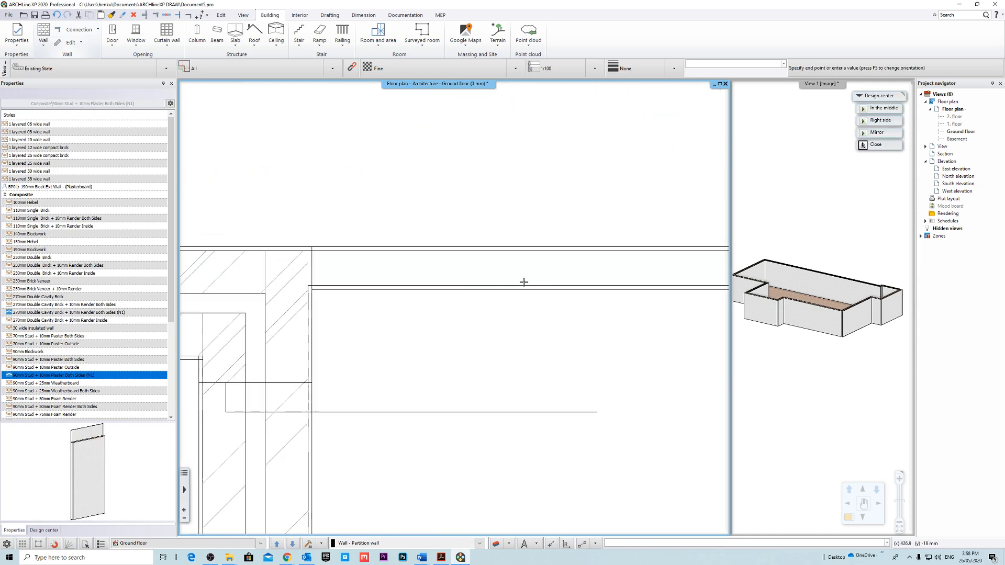
{"action": "left_click", "coordinate": [637, 289]}
{"action": "key", "text": "Escape"}
{"action": "key", "text": "Escape"}
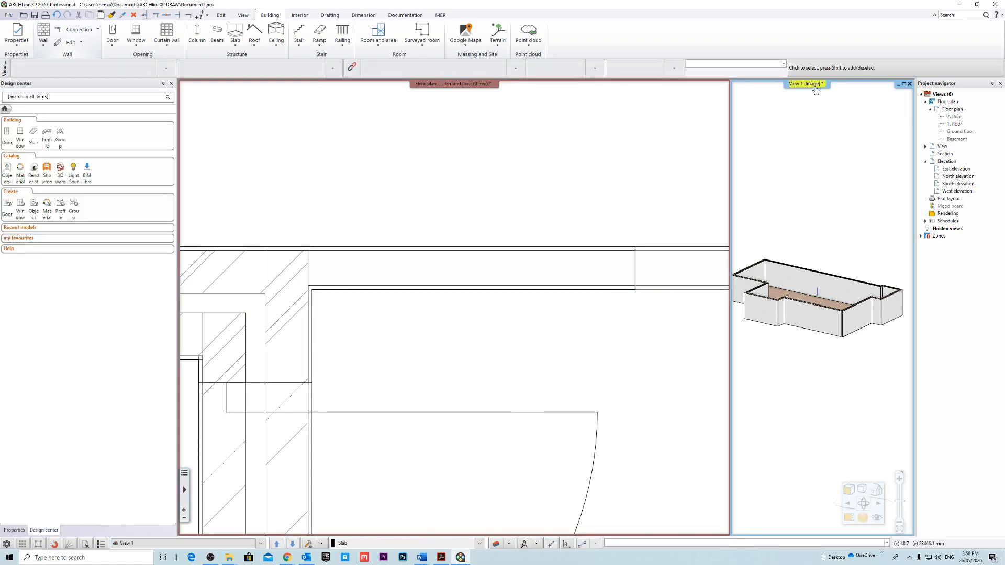
Delete the short partition wall beside the exterior wall corner in the 3D view.
{"action": "right_click", "coordinate": [806, 84]}
{"action": "left_click", "coordinate": [848, 90]}
{"action": "middle_click_drag", "start_coordinate": [525, 257], "coordinate": [525, 243]}
{"action": "scroll", "coordinate": [478, 359], "scroll_direction": "up", "scroll_amount": 4}
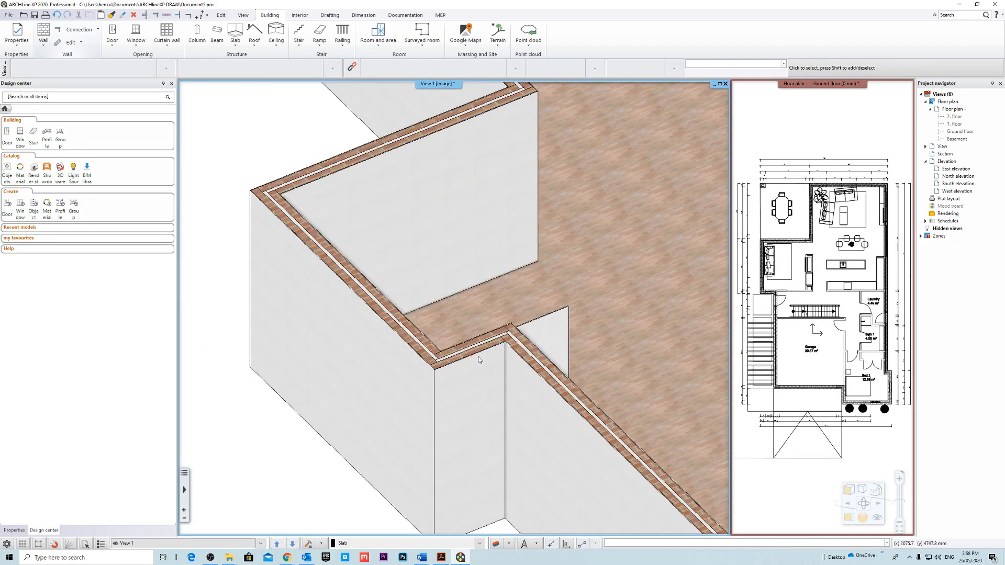
{"action": "middle_click_drag", "start_coordinate": [477, 359], "coordinate": [394, 359]}
{"action": "scroll", "coordinate": [392, 335], "scroll_direction": "down", "scroll_amount": 5}
{"action": "middle_click_drag", "start_coordinate": [390, 309], "coordinate": [439, 317]}
{"action": "scroll", "coordinate": [393, 250], "scroll_direction": "up", "scroll_amount": 3}
{"action": "scroll", "coordinate": [485, 301], "scroll_direction": "up", "scroll_amount": 4}
{"action": "scroll", "coordinate": [485, 302], "scroll_direction": "down", "scroll_amount": 4}
{"action": "scroll", "coordinate": [441, 317], "scroll_direction": "down", "scroll_amount": 1}
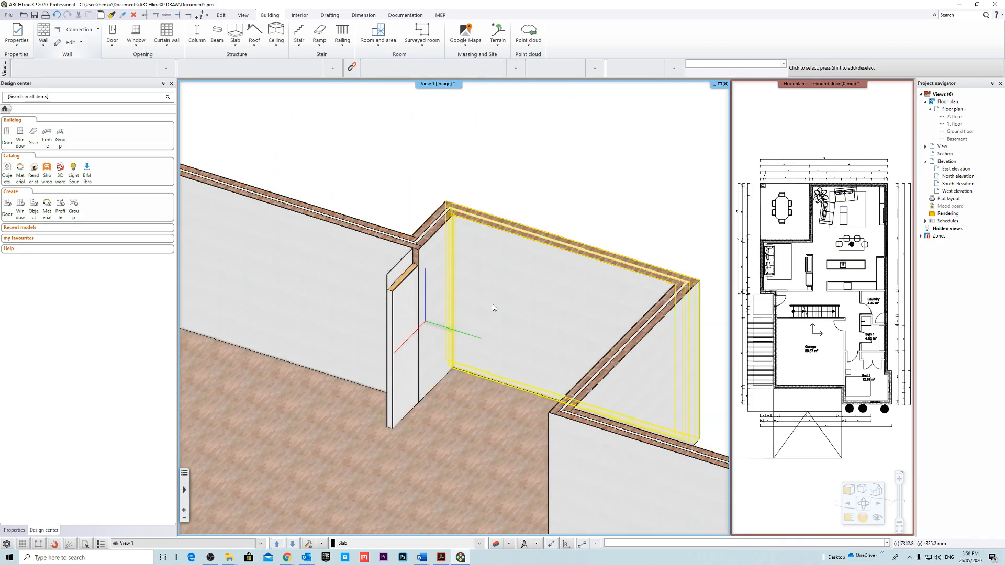
{"action": "left_click", "coordinate": [396, 303]}
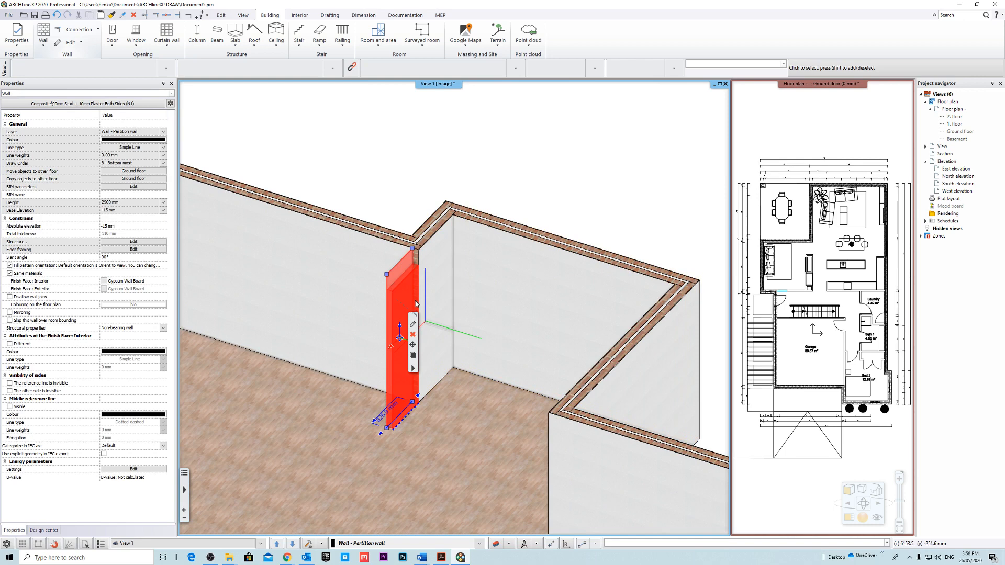
{"action": "key", "text": "Delete"}
In the compound layers of the 90mm Stud + 10mm Plaster Both Sides (N1) style, bind the stud layer's base to TS - Top of Structure.
{"action": "left_click", "coordinate": [44, 32]}
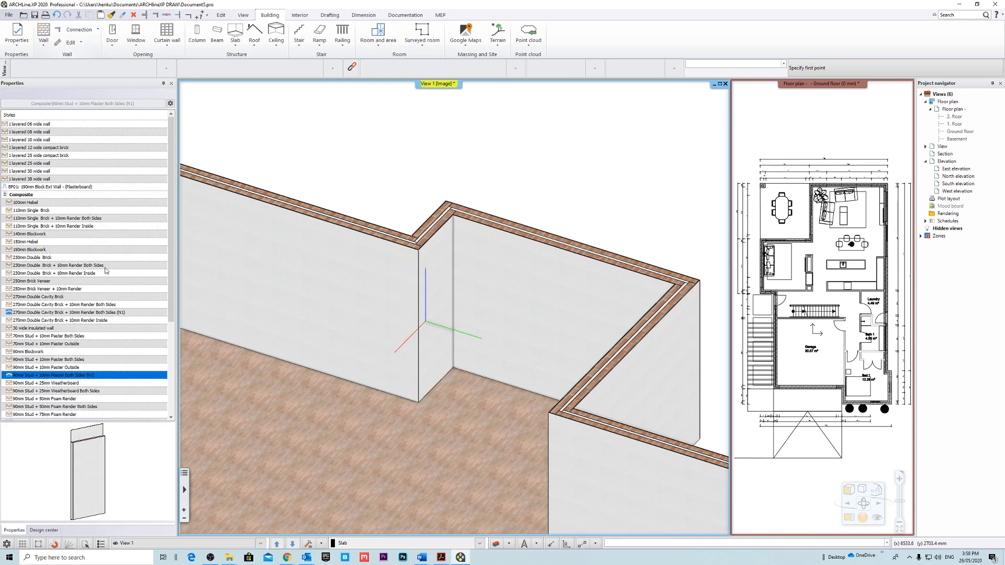
{"action": "right_click", "coordinate": [91, 377]}
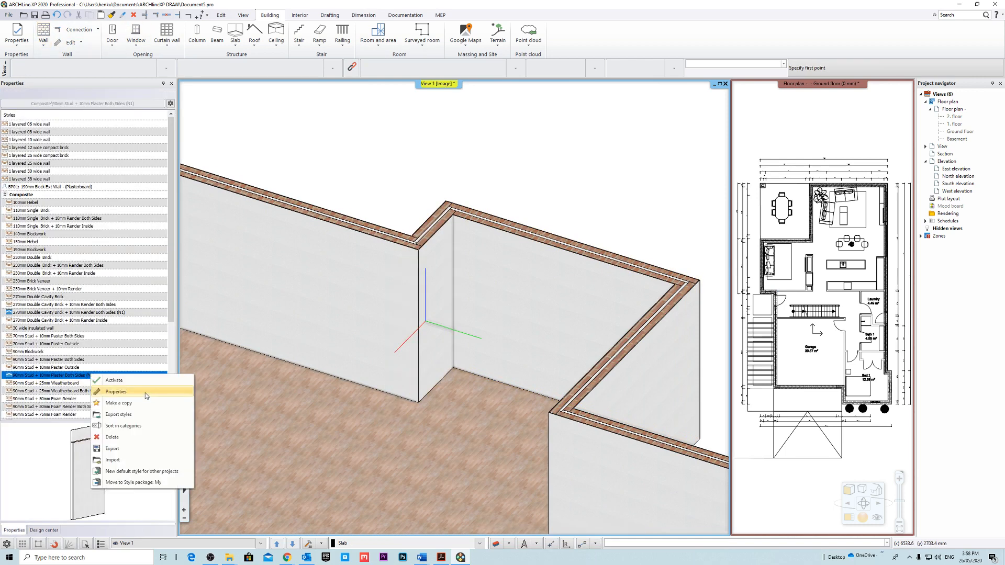
{"action": "left_click", "coordinate": [145, 392]}
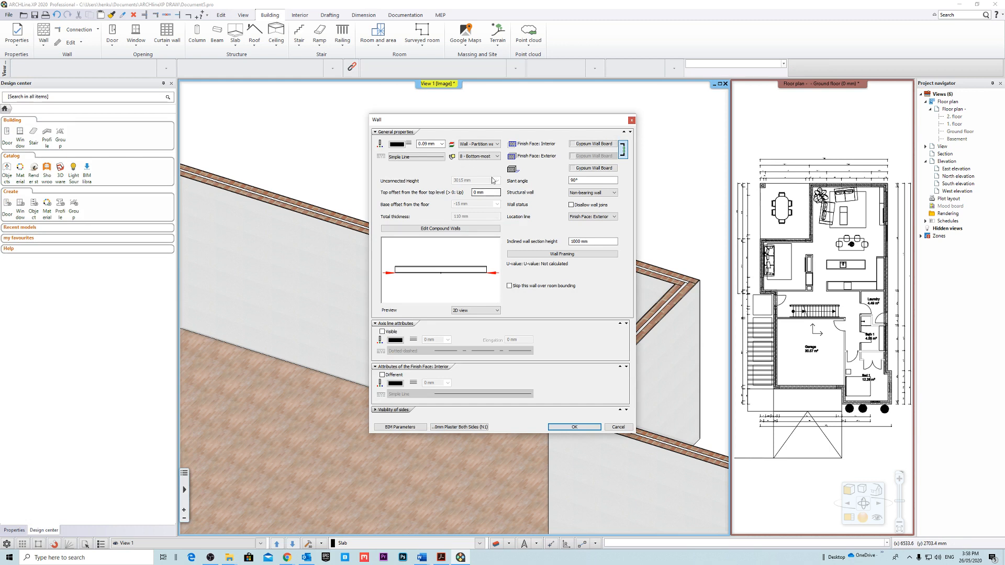
{"action": "left_click", "coordinate": [461, 229]}
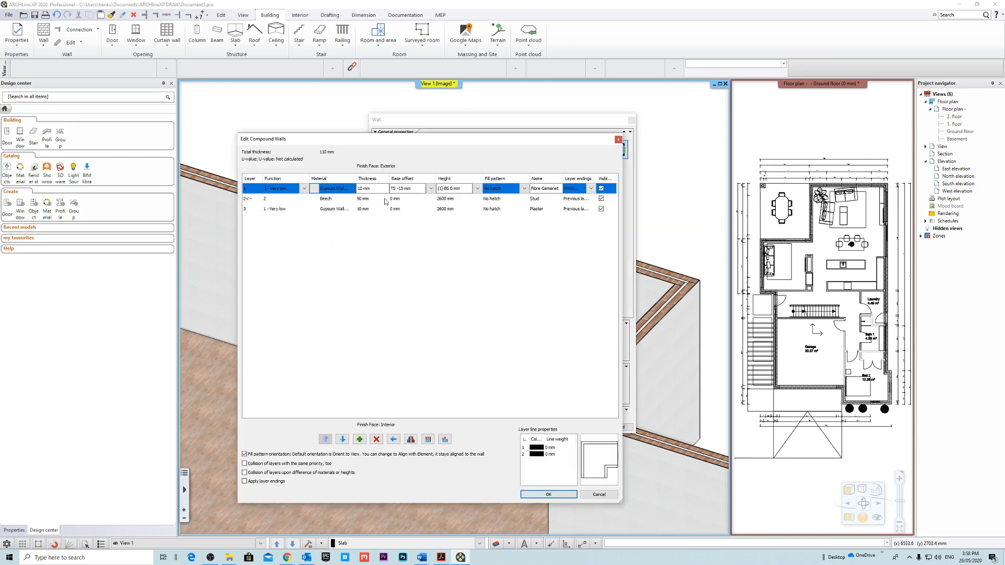
{"action": "left_click", "coordinate": [417, 200]}
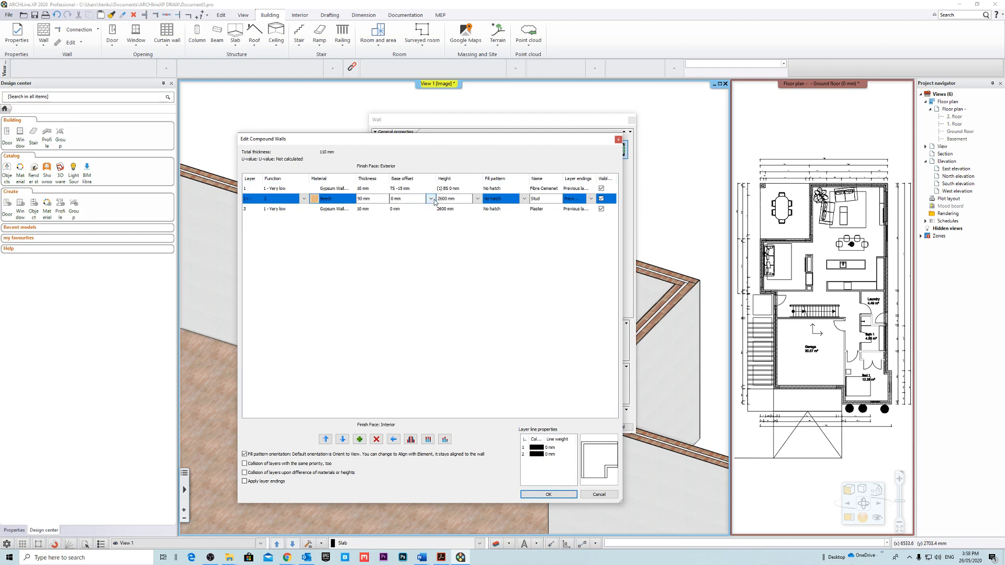
{"action": "left_click", "coordinate": [431, 200]}
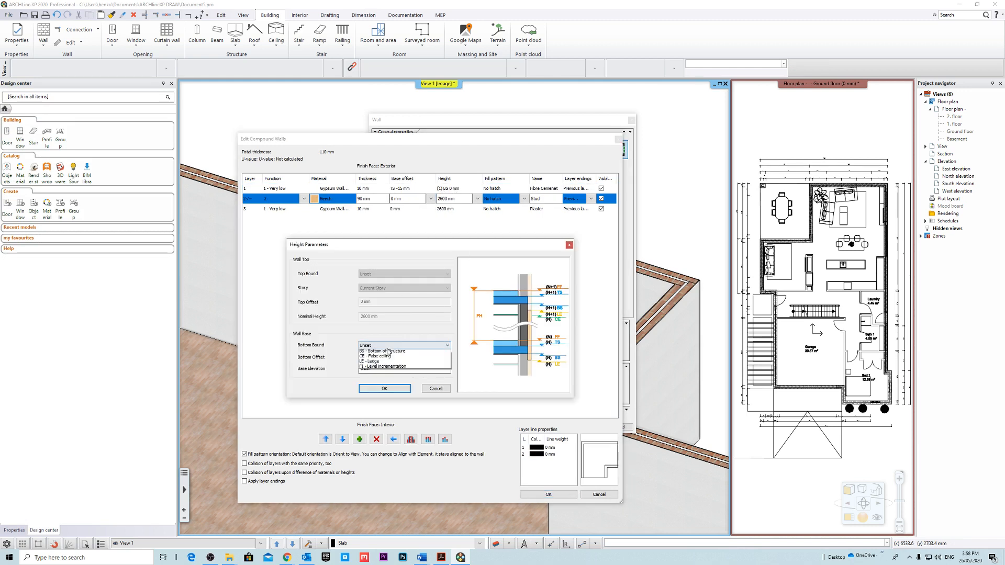
{"action": "left_click", "coordinate": [414, 345]}
{"action": "left_click", "coordinate": [401, 382]}
{"action": "left_click", "coordinate": [401, 387]}
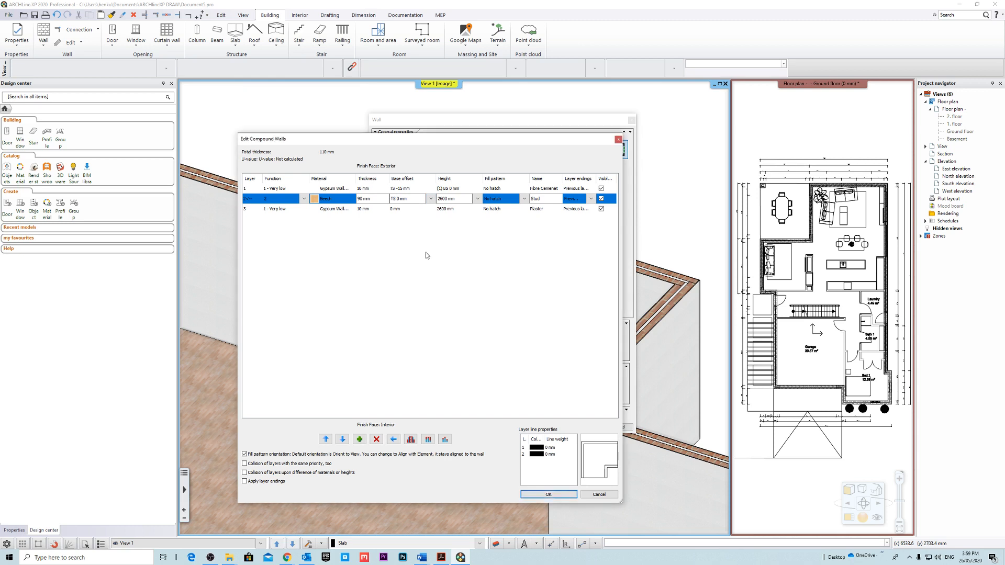
Set the stud layer's bottom offset to -15 mm in the height parameters.
{"action": "left_click", "coordinate": [415, 199]}
{"action": "left_click", "coordinate": [431, 199]}
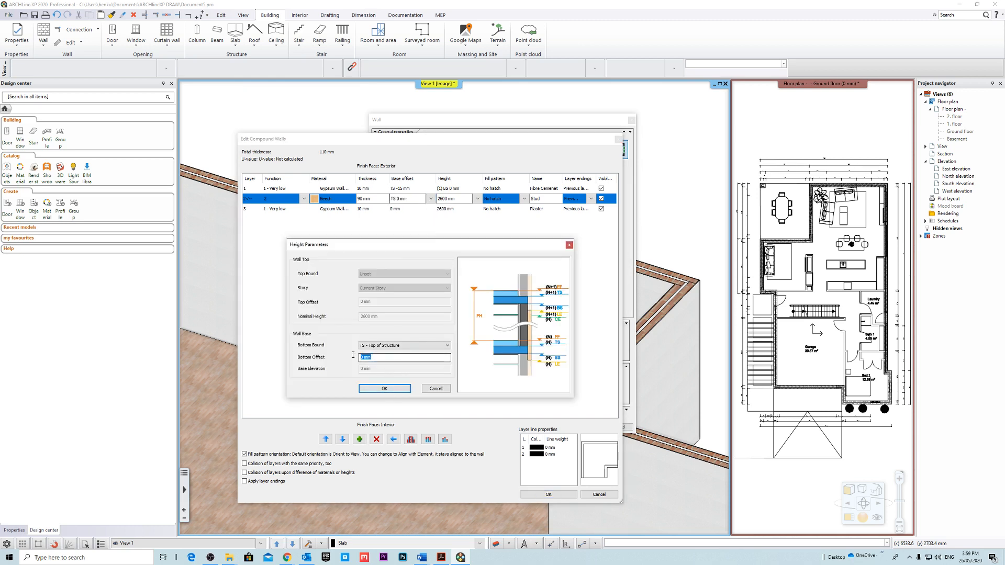
{"action": "type", "text": "-15"}
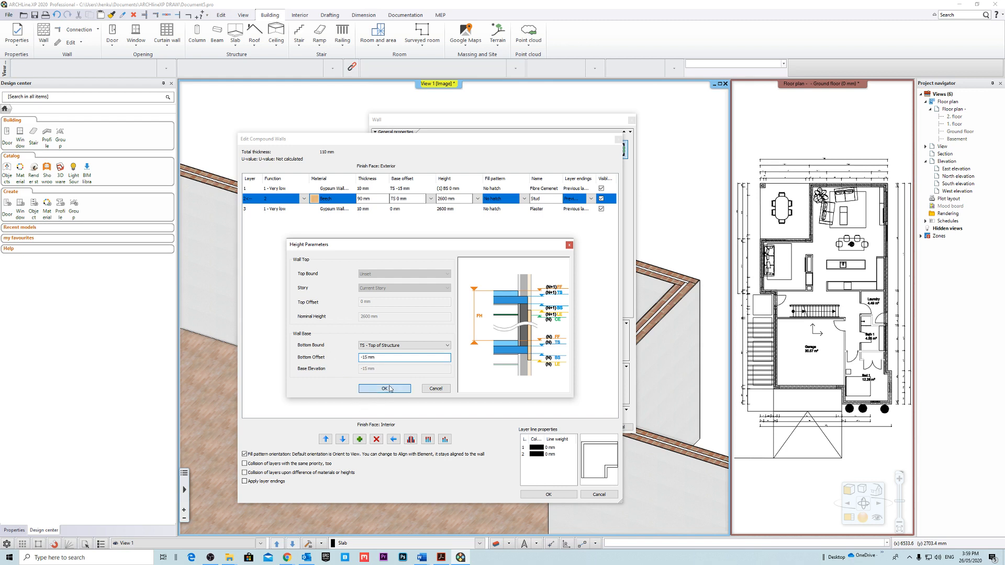
{"action": "left_click", "coordinate": [391, 388]}
Bind the base of the third layer, the 10 mm plaster, to TS - Top of Structure with a -15 mm bottom offset.
{"action": "left_click", "coordinate": [430, 209]}
{"action": "left_click", "coordinate": [425, 217]}
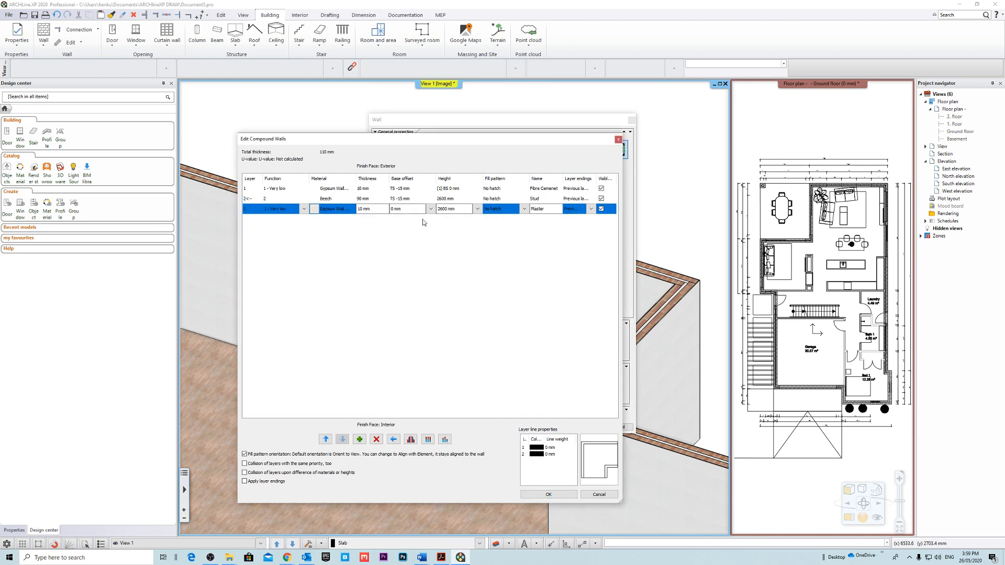
{"action": "left_click", "coordinate": [403, 345]}
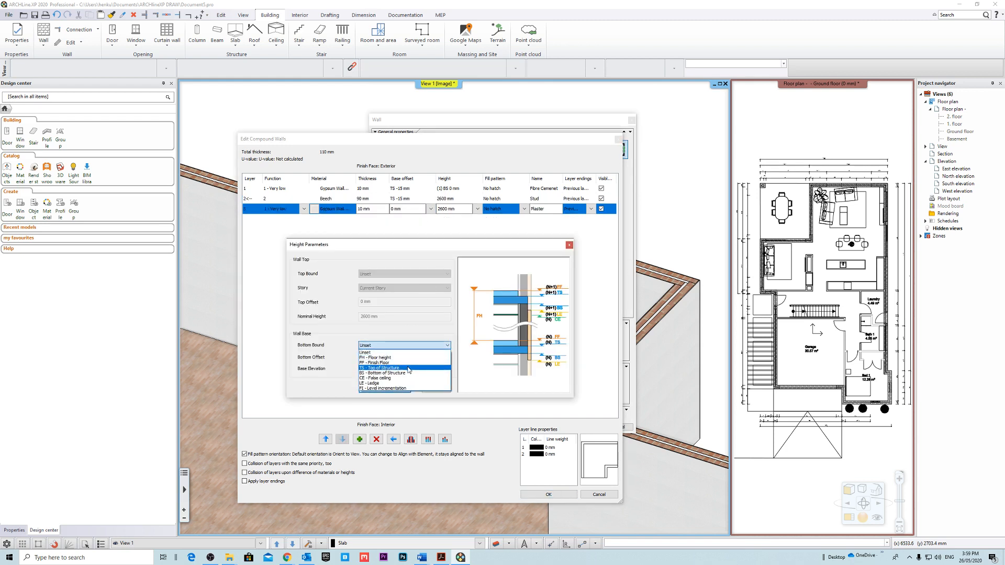
{"action": "left_click", "coordinate": [403, 367]}
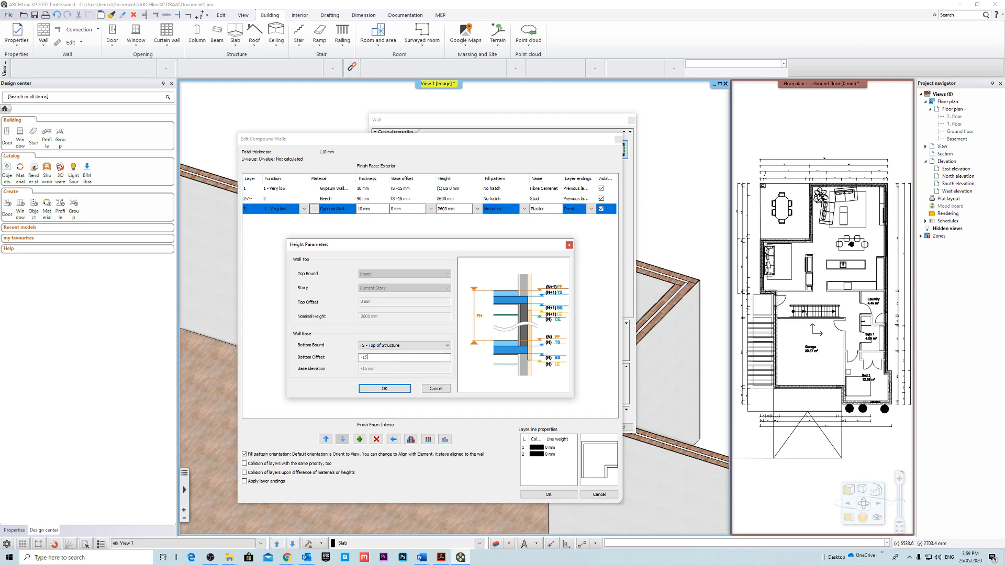
{"action": "left_click", "coordinate": [399, 391]}
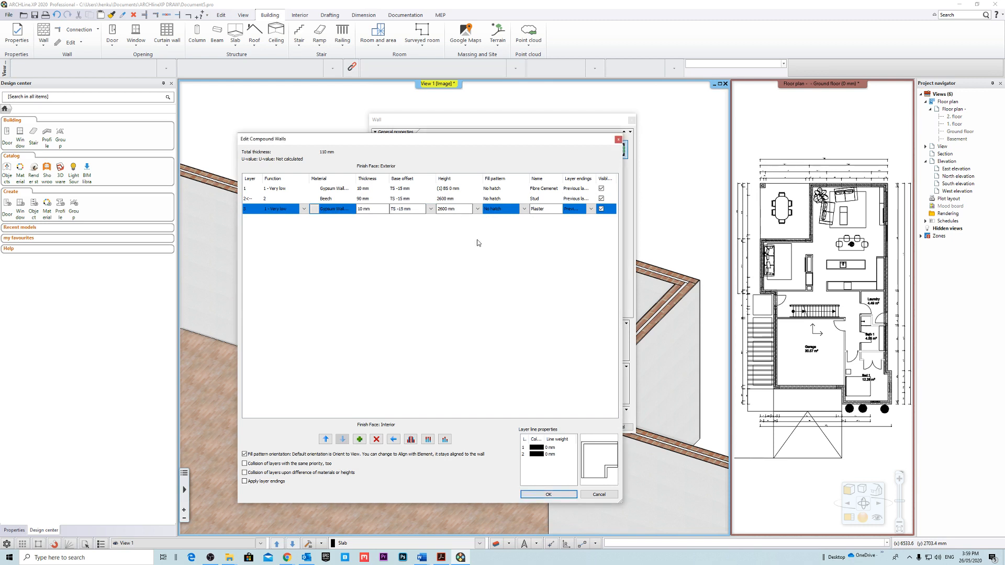
Bind the stud layer's top to BS - Bottom of Structure in the height parameters.
{"action": "left_click", "coordinate": [470, 189]}
{"action": "left_click", "coordinate": [477, 189]}
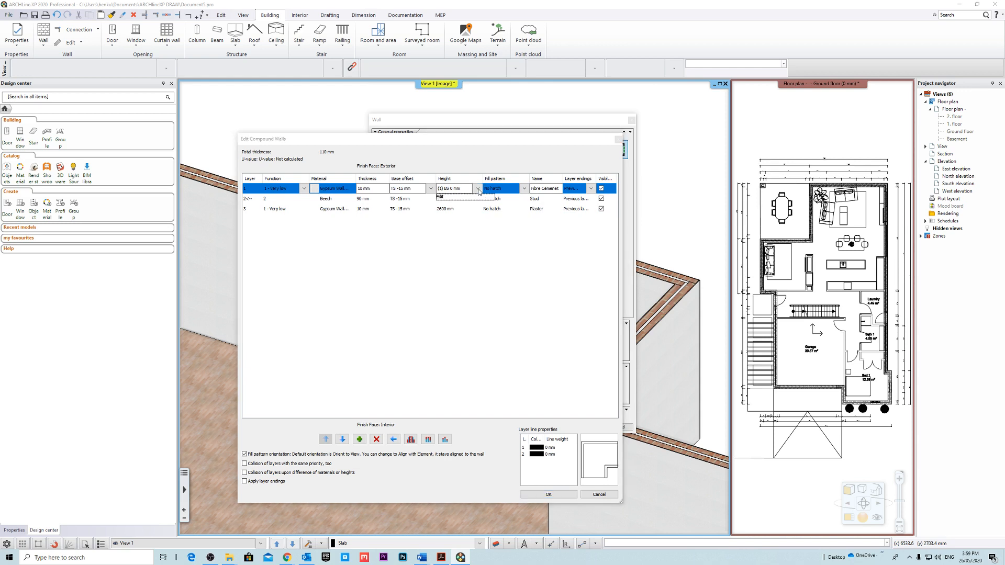
{"action": "left_click", "coordinate": [478, 190]}
{"action": "left_click", "coordinate": [468, 199]}
{"action": "left_click", "coordinate": [477, 199]}
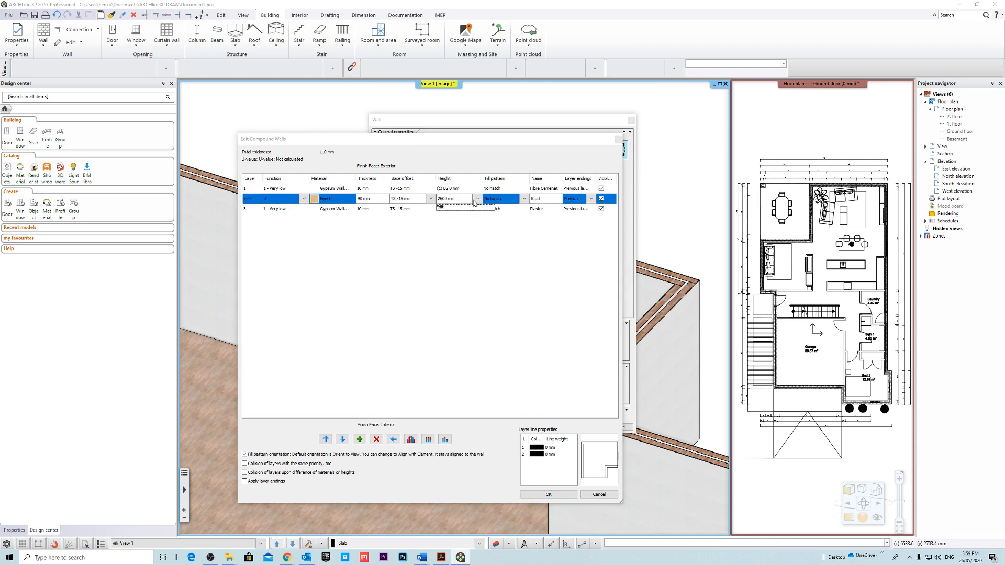
{"action": "left_click", "coordinate": [455, 207]}
{"action": "left_click", "coordinate": [385, 274]}
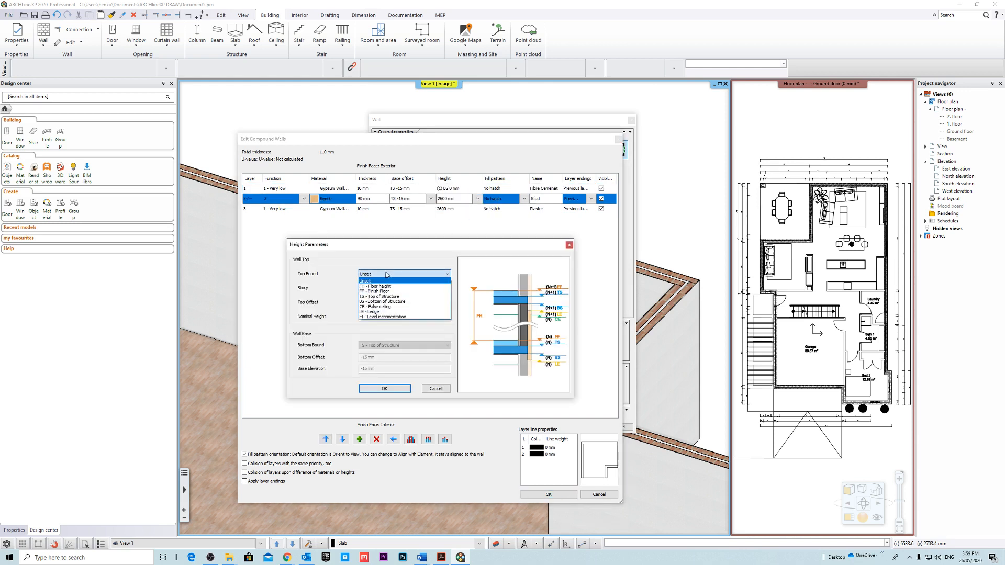
{"action": "left_click", "coordinate": [399, 302]}
{"action": "key", "text": "Return"}
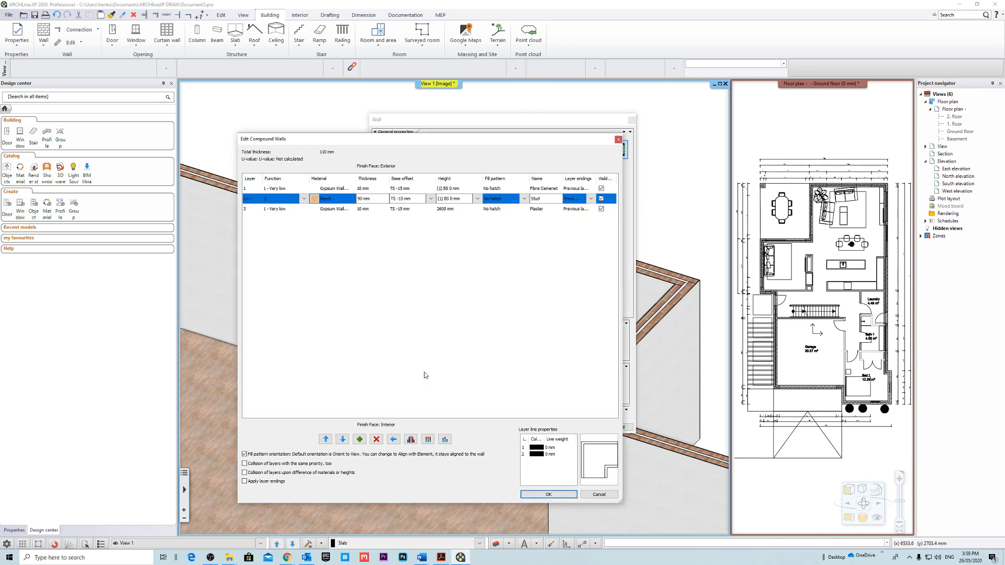
Bind the top of the third layer, the 10 mm plaster, to BS - Bottom of Structure.
{"action": "left_click", "coordinate": [475, 210]}
{"action": "left_click", "coordinate": [477, 209]}
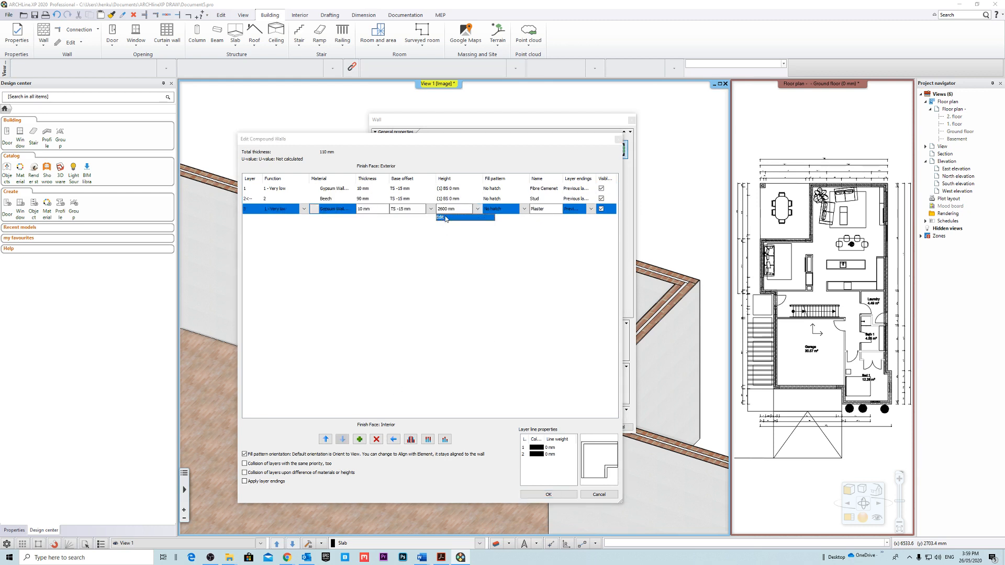
{"action": "left_click", "coordinate": [444, 218]}
{"action": "left_click", "coordinate": [381, 278]}
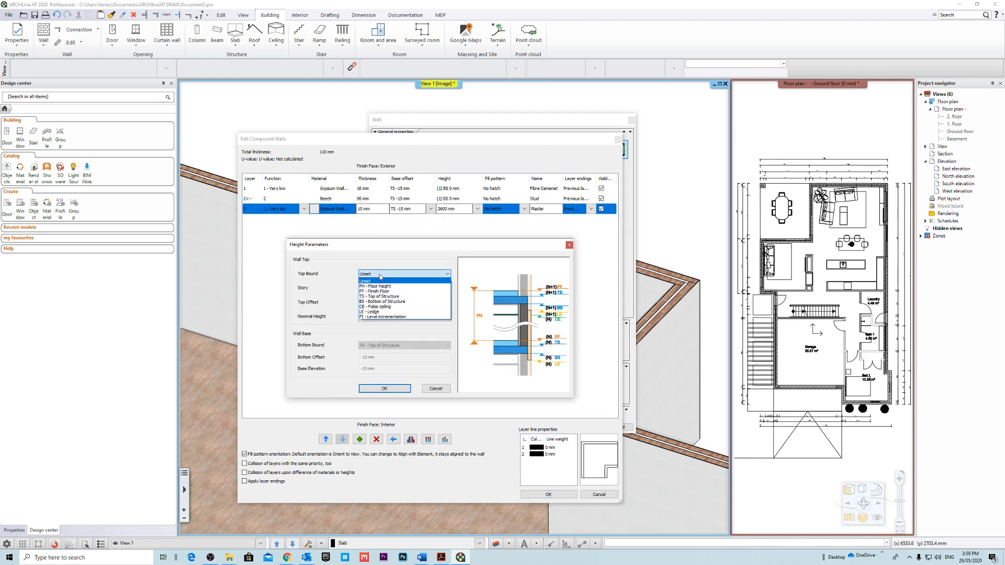
{"action": "left_click", "coordinate": [405, 302]}
{"action": "left_click", "coordinate": [380, 388]}
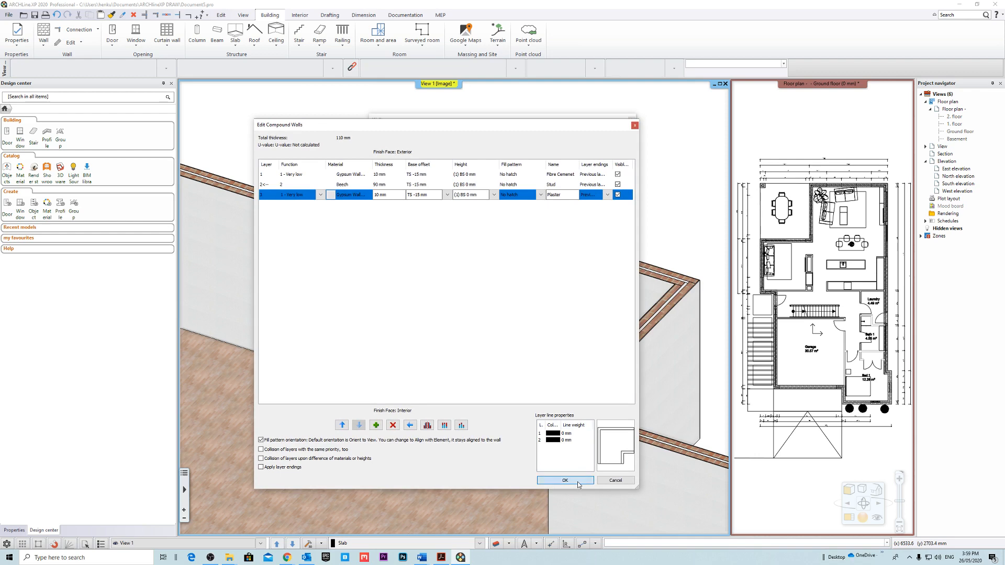
Accept the layer changes, overwrite the 90mm Stud + 10mm Plaster Both Sides (N1) style with them and activate it.
{"action": "left_click", "coordinate": [565, 480]}
{"action": "left_click", "coordinate": [483, 430]}
{"action": "left_click", "coordinate": [681, 413]}
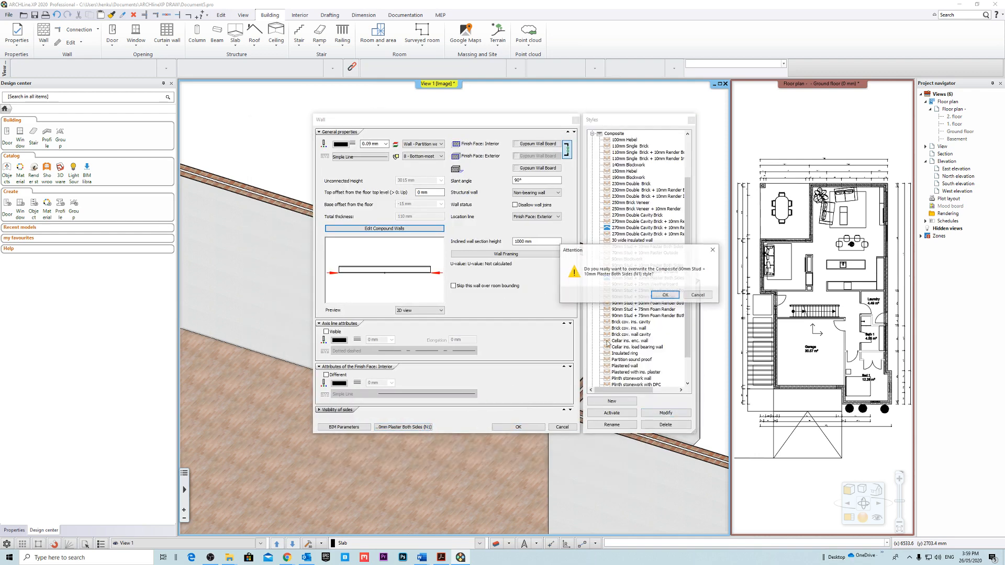
{"action": "left_click", "coordinate": [666, 300]}
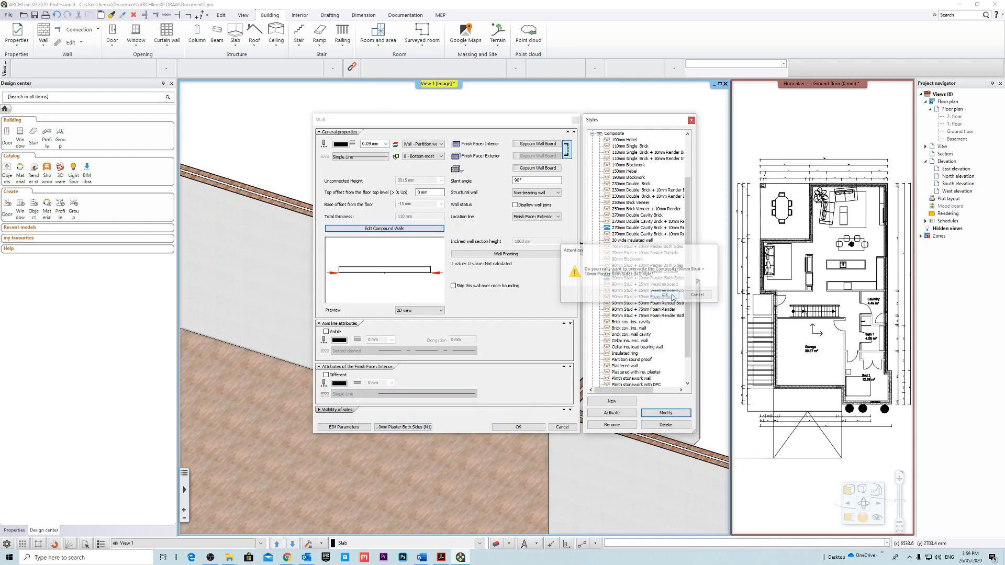
{"action": "left_click", "coordinate": [611, 416]}
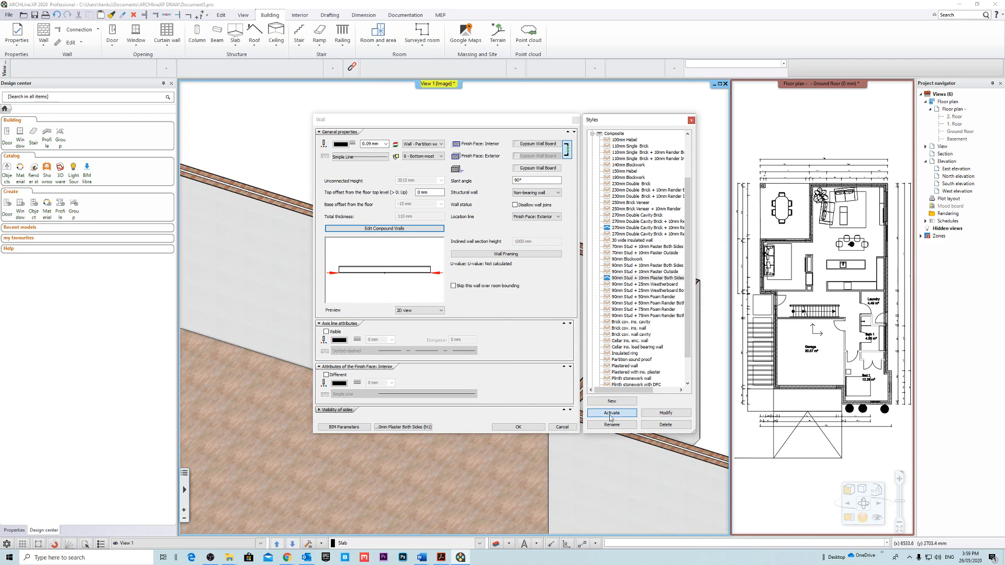
{"action": "left_click", "coordinate": [535, 427]}
Try drawing a partition wall from the exterior wall corner in the 3D view and undo it.
{"action": "left_click", "coordinate": [416, 401]}
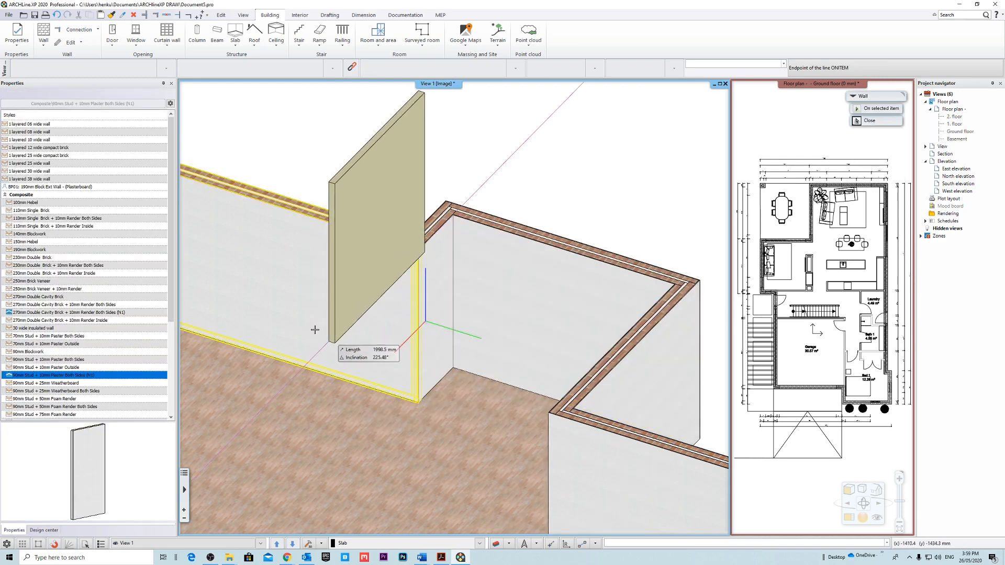
{"action": "left_click", "coordinate": [321, 351]}
{"action": "middle_click_drag", "start_coordinate": [416, 280], "coordinate": [496, 292]}
{"action": "key", "text": "ctrl+z"}
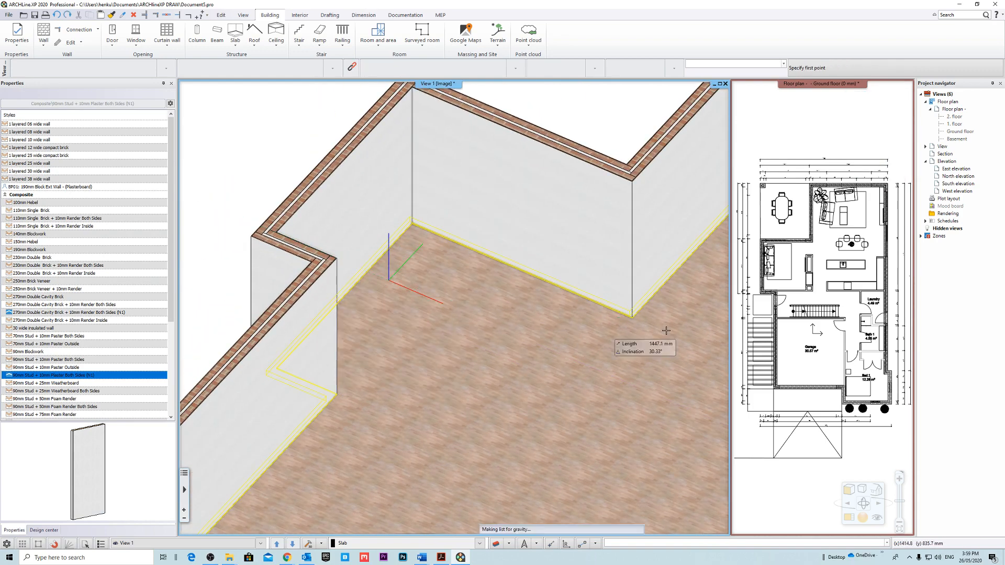
{"action": "key", "text": "Escape"}
In the ground floor plan, draw a horizontal partition wall about 760 mm long from the corner above the entry door, aligned to the underlay's wall thickness.
{"action": "left_click", "coordinate": [814, 84]}
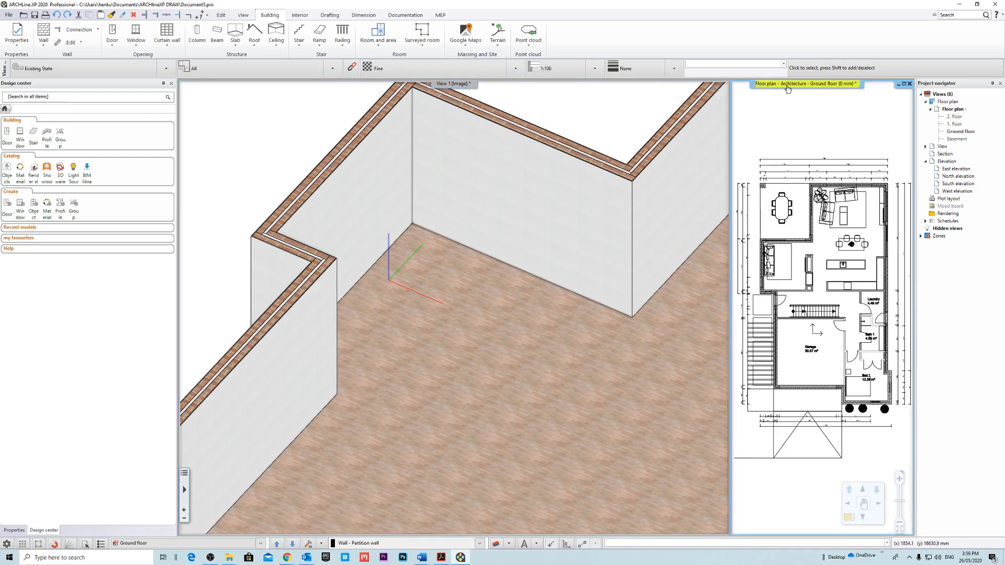
{"action": "left_click", "coordinate": [813, 94]}
{"action": "middle_click_drag", "start_coordinate": [422, 294], "coordinate": [436, 274]}
{"action": "scroll", "coordinate": [437, 277], "scroll_direction": "up", "scroll_amount": 5}
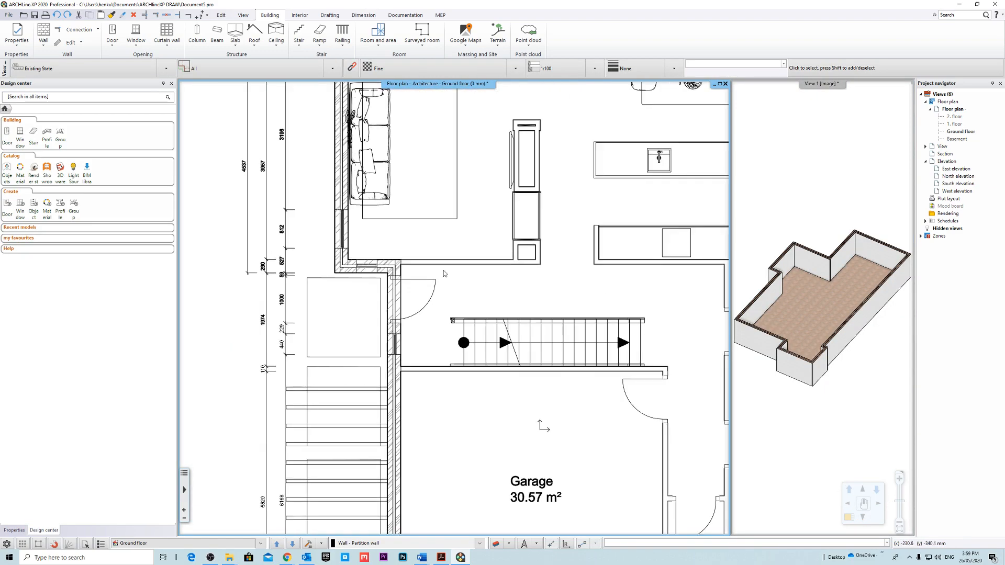
{"action": "left_click", "coordinate": [43, 31]}
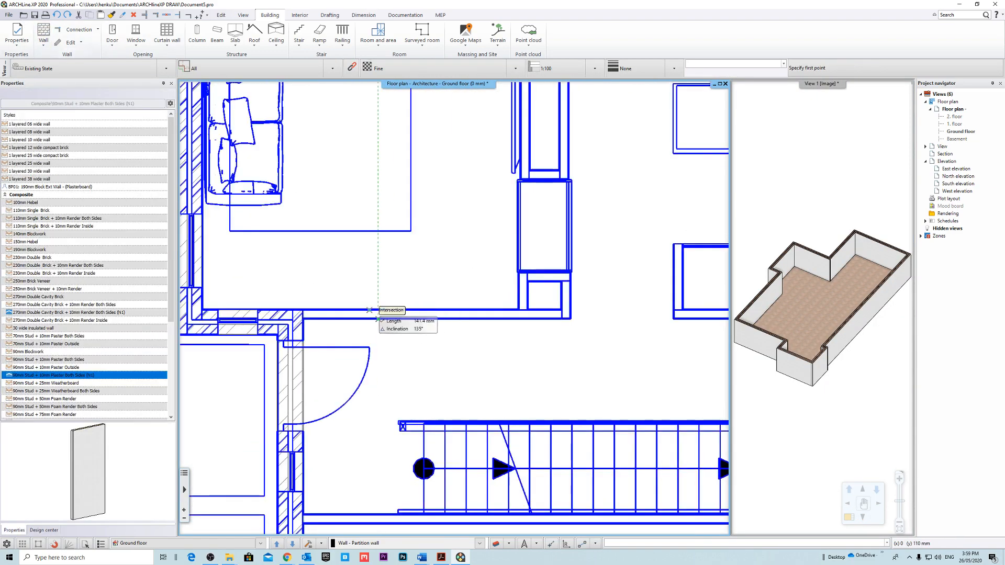
{"action": "scroll", "coordinate": [390, 283], "scroll_direction": "up", "scroll_amount": 6}
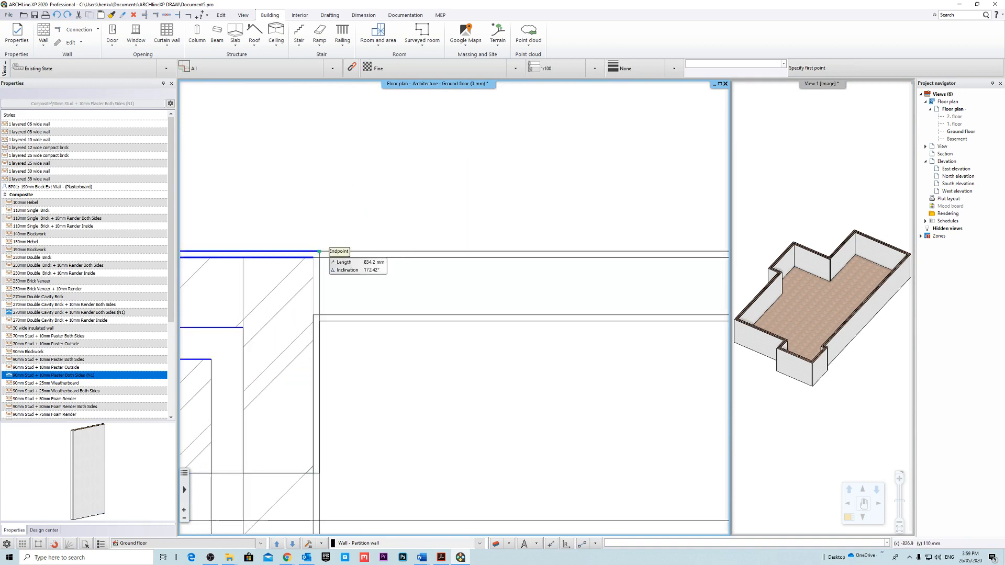
{"action": "left_click", "coordinate": [321, 251]}
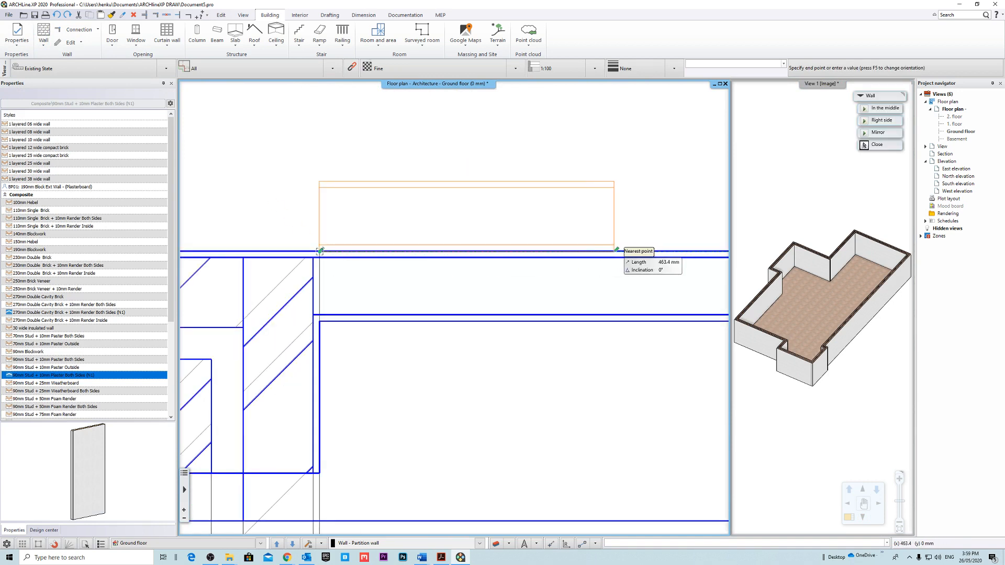
{"action": "key", "text": "F5"}
{"action": "key", "text": "F5"}
{"action": "middle_click_drag", "start_coordinate": [656, 251], "coordinate": [435, 252]}
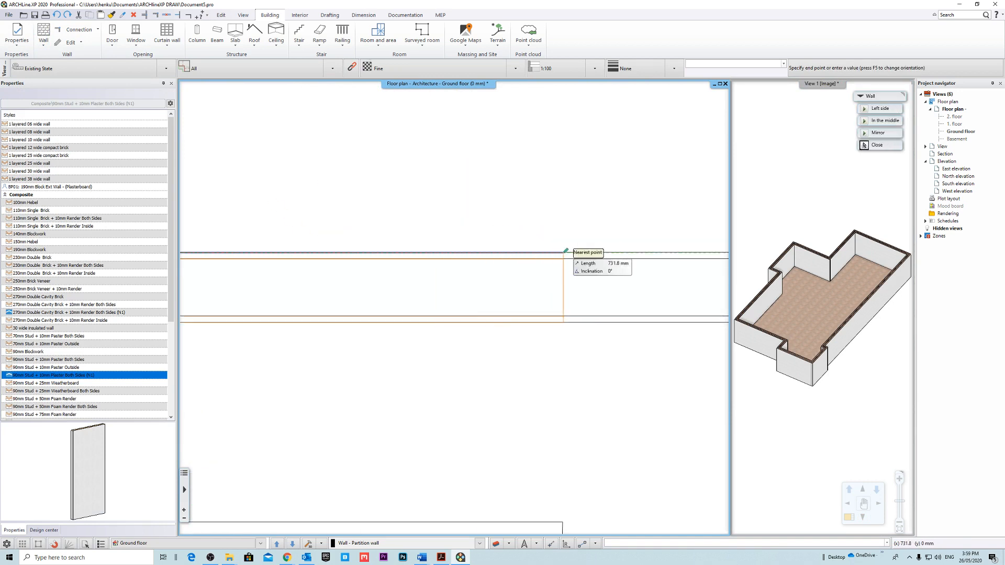
{"action": "left_click", "coordinate": [581, 251]}
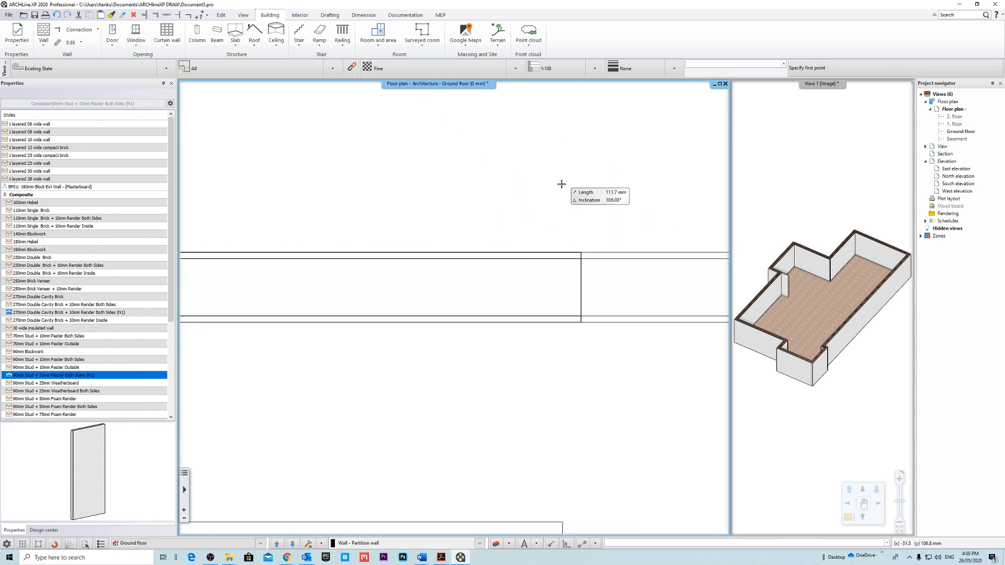
Enlarge the 3D view and examine how the short partition wall meets the exterior wall and the floor slab.
{"action": "key", "text": "Escape"}
{"action": "left_click", "coordinate": [808, 86]}
{"action": "right_click", "coordinate": [811, 84]}
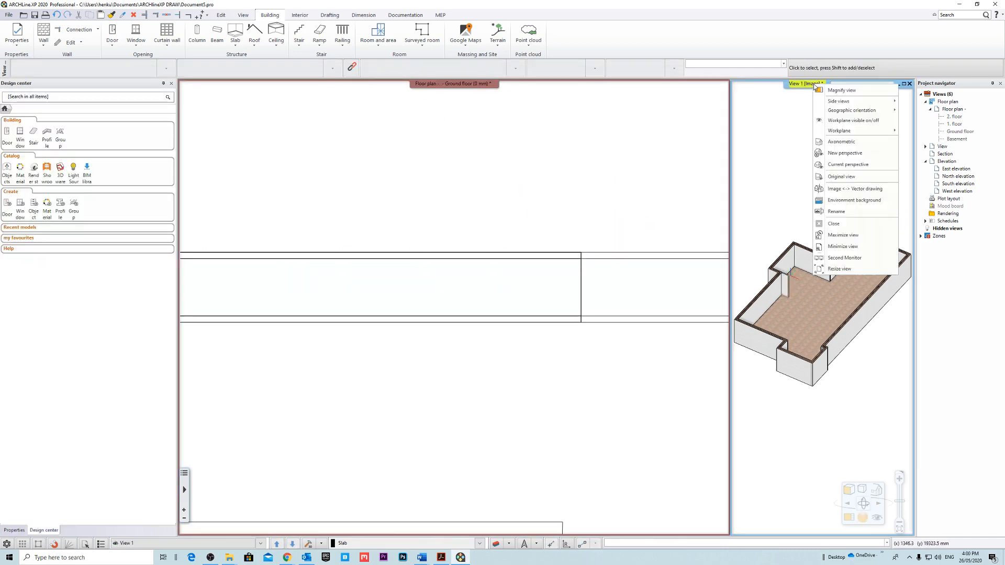
{"action": "left_click", "coordinate": [832, 90]}
{"action": "scroll", "coordinate": [366, 225], "scroll_direction": "up", "scroll_amount": 4}
{"action": "middle_click_drag", "start_coordinate": [402, 261], "coordinate": [266, 307]}
{"action": "scroll", "coordinate": [298, 225], "scroll_direction": "up", "scroll_amount": 4}
{"action": "middle_click_drag", "start_coordinate": [532, 286], "coordinate": [601, 257]}
{"action": "scroll", "coordinate": [582, 281], "scroll_direction": "down", "scroll_amount": 8}
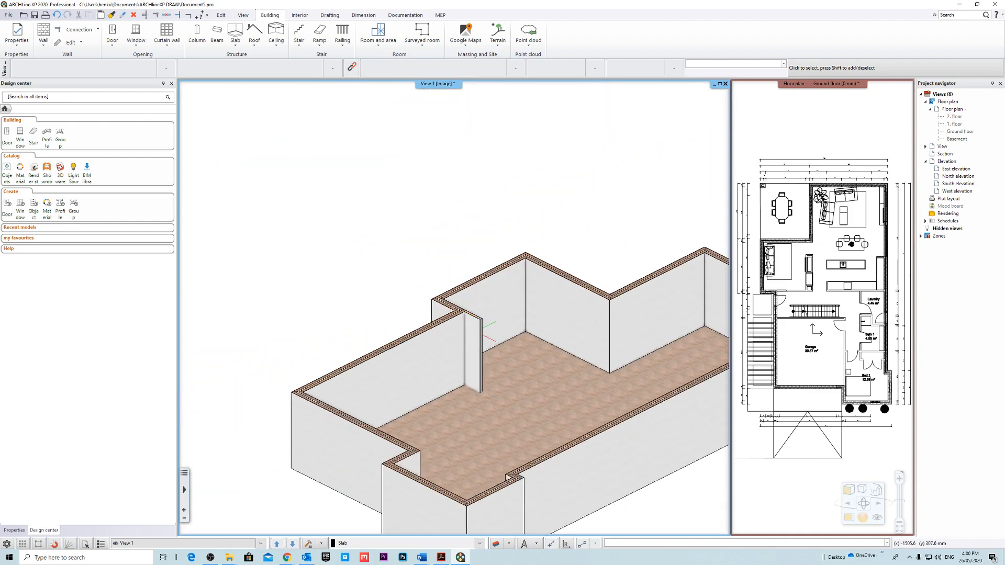
{"action": "left_click", "coordinate": [380, 322]}
{"action": "scroll", "coordinate": [388, 308], "scroll_direction": "up", "scroll_amount": 6}
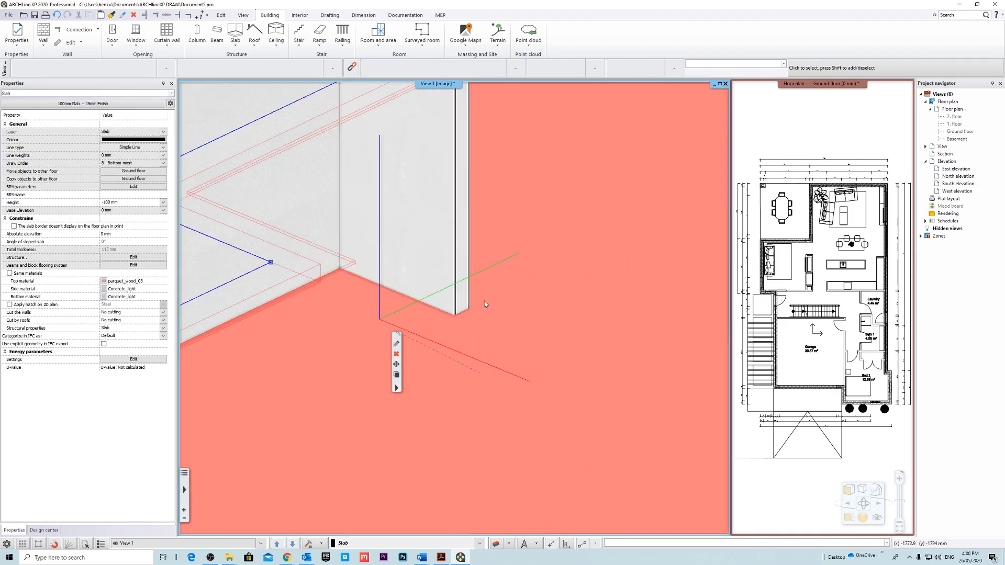
{"action": "scroll", "coordinate": [486, 305], "scroll_direction": "down", "scroll_amount": 4}
{"action": "key", "text": "Escape"}
{"action": "scroll", "coordinate": [515, 314], "scroll_direction": "down", "scroll_amount": 5}
{"action": "middle_click_drag", "start_coordinate": [560, 318], "coordinate": [531, 278]}
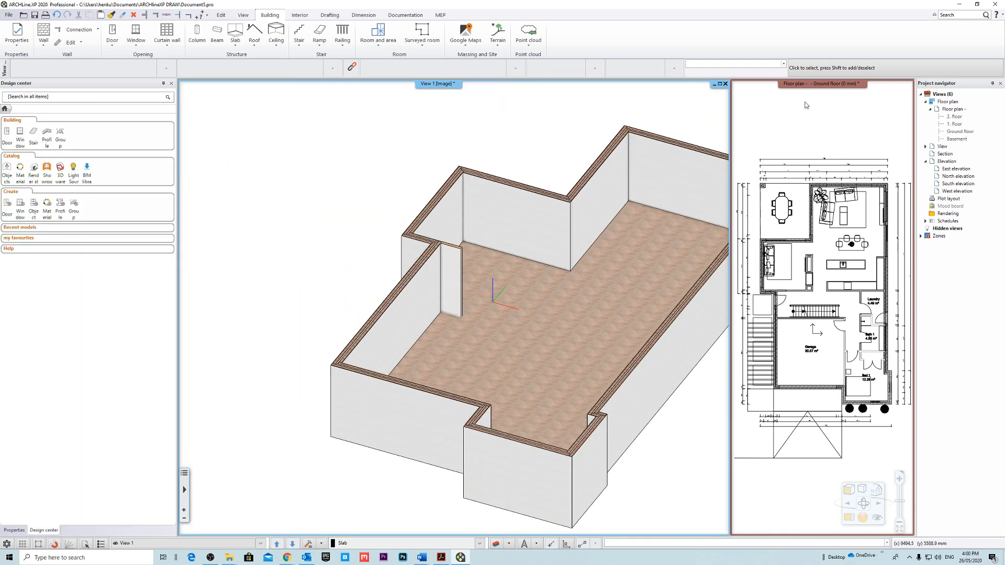
Return to the enlarged ground floor plan and delete the short partition wall at the corner above the entry door.
{"action": "left_click", "coordinate": [805, 105]}
{"action": "left_click", "coordinate": [813, 87]}
{"action": "scroll", "coordinate": [527, 489], "scroll_direction": "up", "scroll_amount": 5}
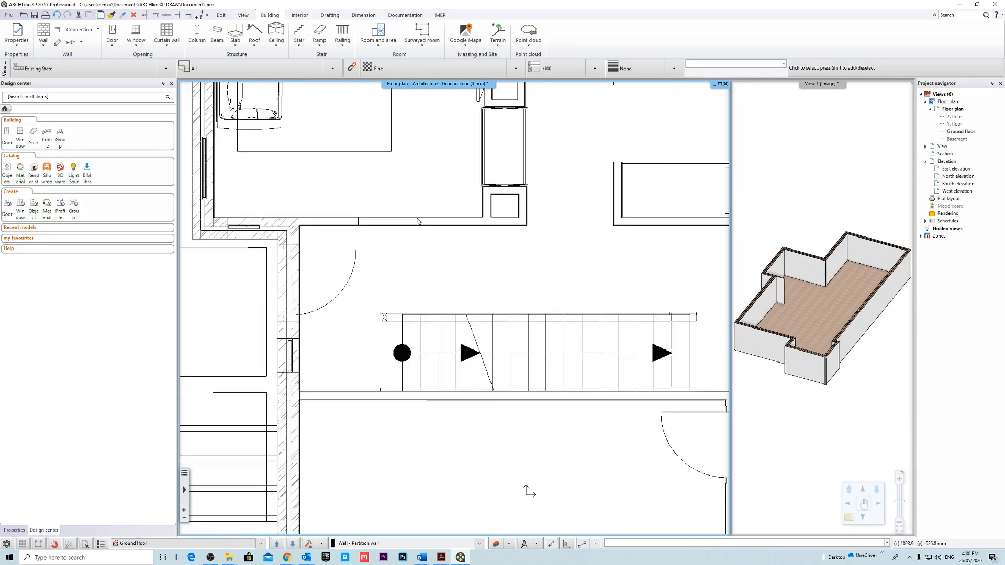
{"action": "left_click", "coordinate": [333, 307]}
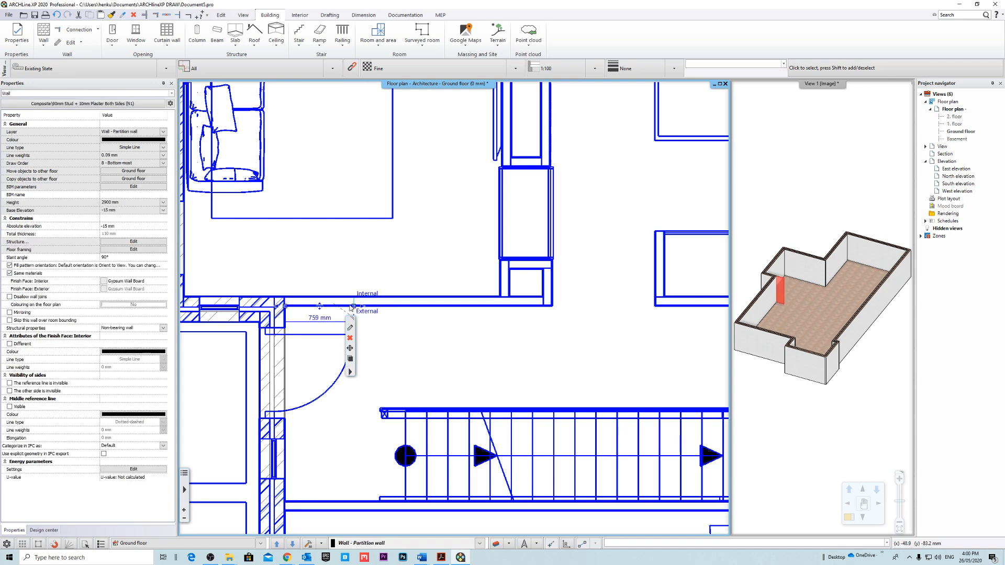
{"action": "scroll", "coordinate": [453, 316], "scroll_direction": "down", "scroll_amount": 5}
{"action": "scroll", "coordinate": [455, 316], "scroll_direction": "up", "scroll_amount": 8}
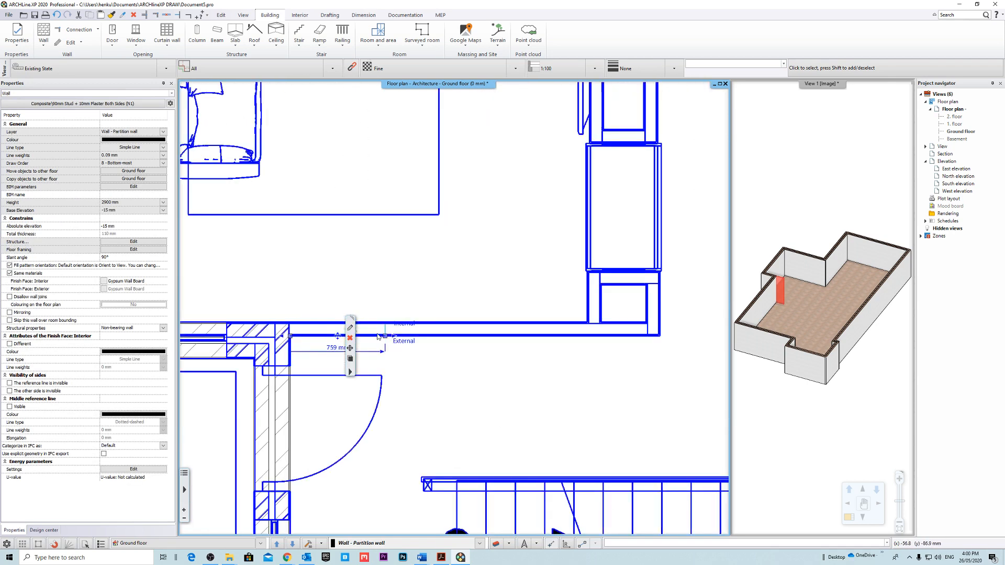
{"action": "left_click", "coordinate": [528, 308]}
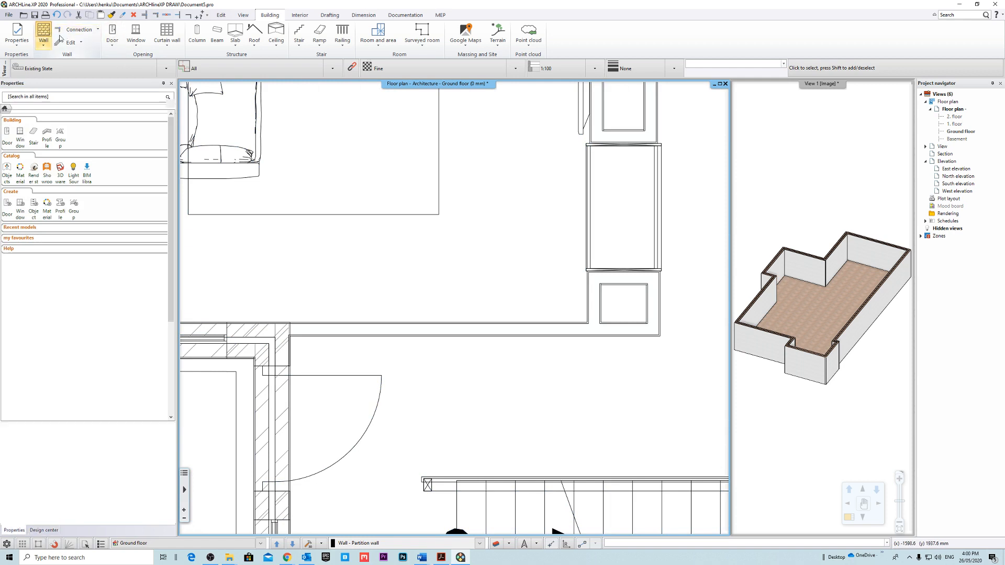
Draw a horizontal partition wall from the exterior wall corner above the entry door to the outer corner of the cabinet niche.
{"action": "left_click", "coordinate": [43, 34]}
{"action": "scroll", "coordinate": [381, 311], "scroll_direction": "up", "scroll_amount": 5}
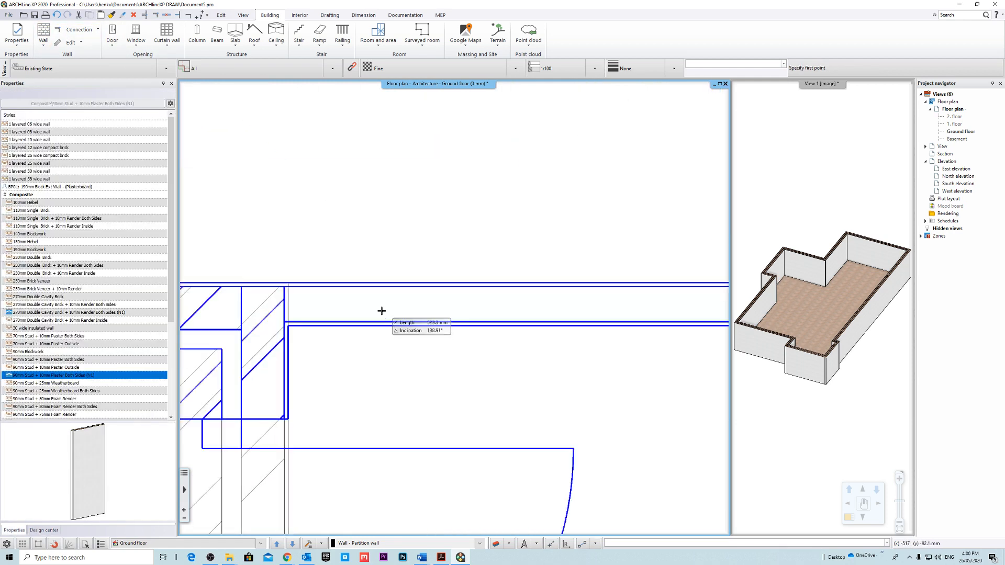
{"action": "middle_click_drag", "start_coordinate": [717, 283], "coordinate": [406, 307]}
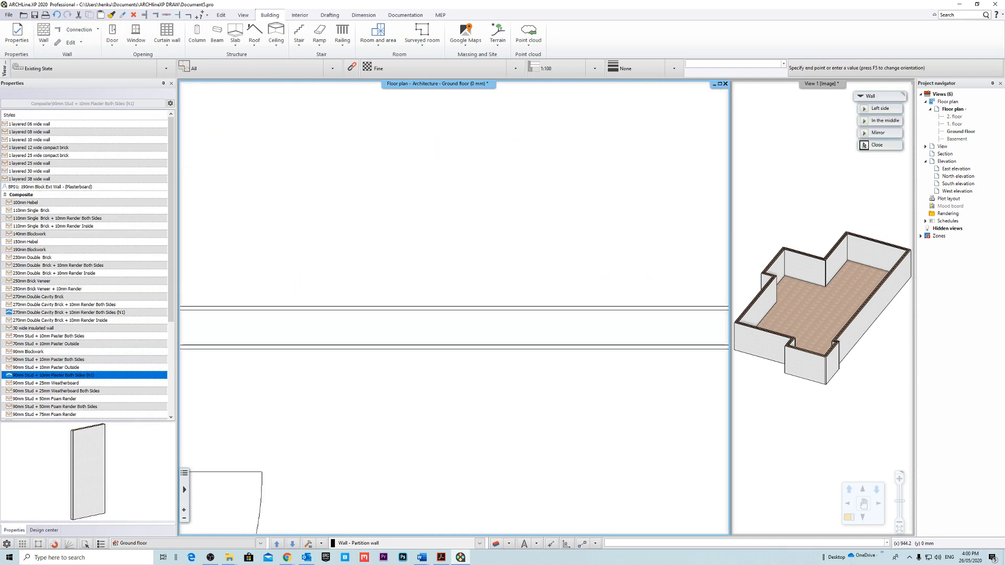
{"action": "scroll", "coordinate": [442, 307], "scroll_direction": "down", "scroll_amount": 7}
{"action": "middle_click_drag", "start_coordinate": [630, 311], "coordinate": [541, 316]}
{"action": "scroll", "coordinate": [542, 317], "scroll_direction": "up", "scroll_amount": 8}
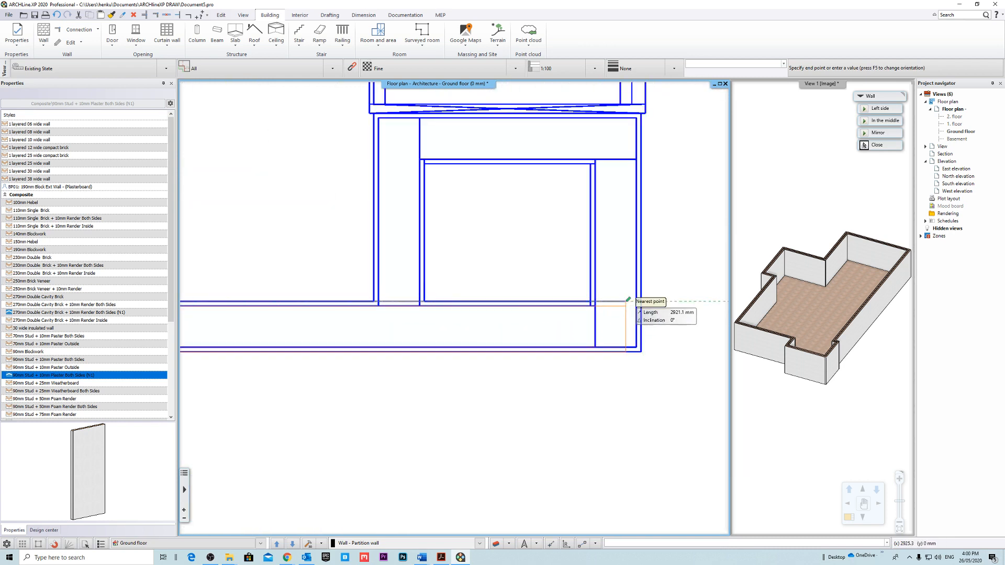
{"action": "left_click", "coordinate": [641, 301]}
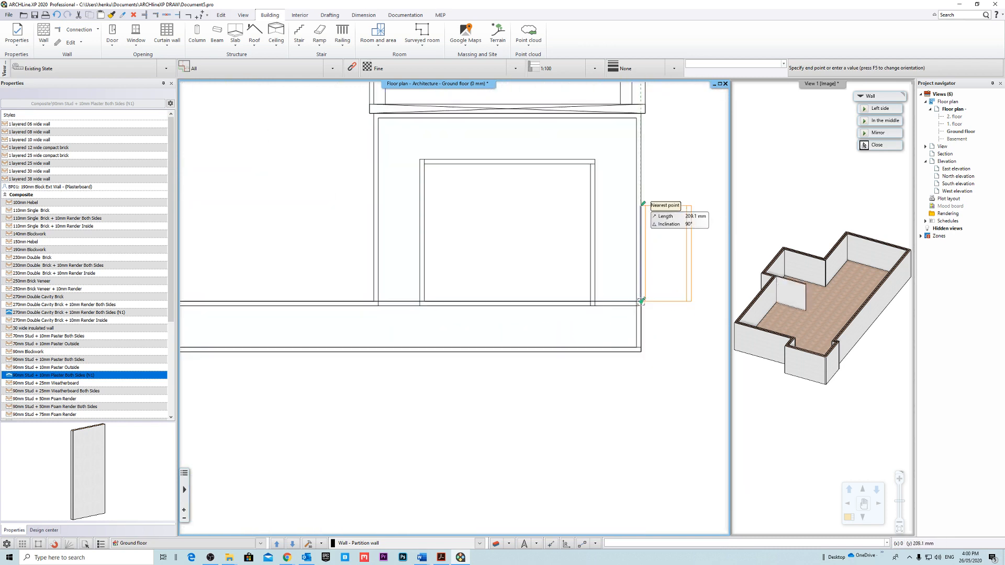
Flip the wall orientation to the left side and draw the niche's remaining three walls along the underlay, back to the horizontal wall.
{"action": "key", "text": "F5"}
{"action": "key", "text": "F5"}
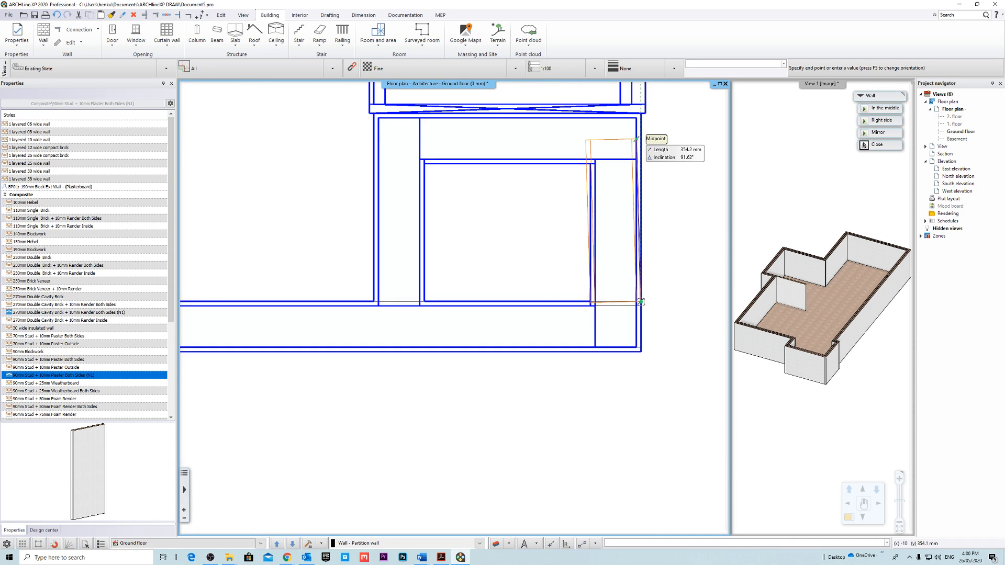
{"action": "left_click", "coordinate": [641, 115]}
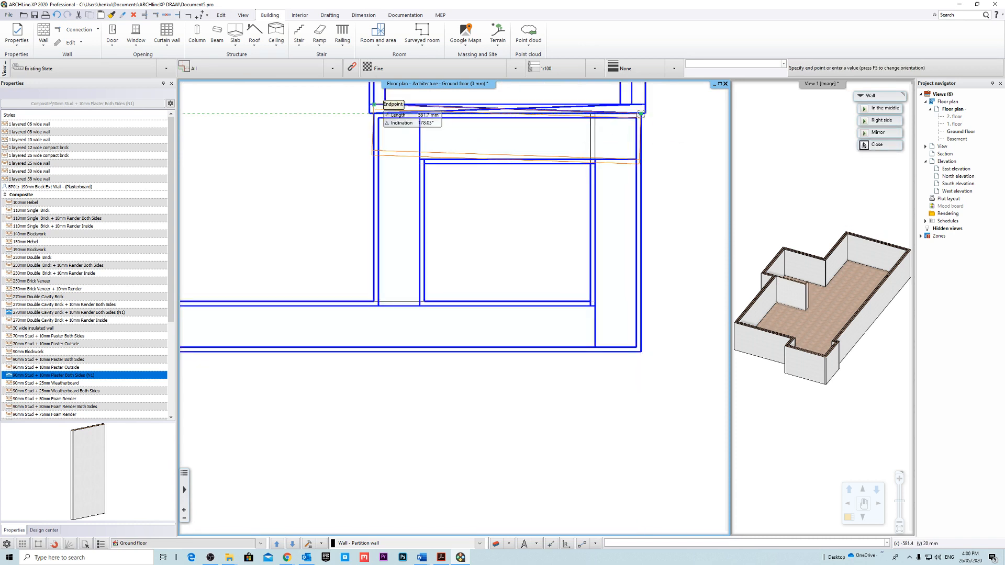
{"action": "left_click", "coordinate": [381, 133]}
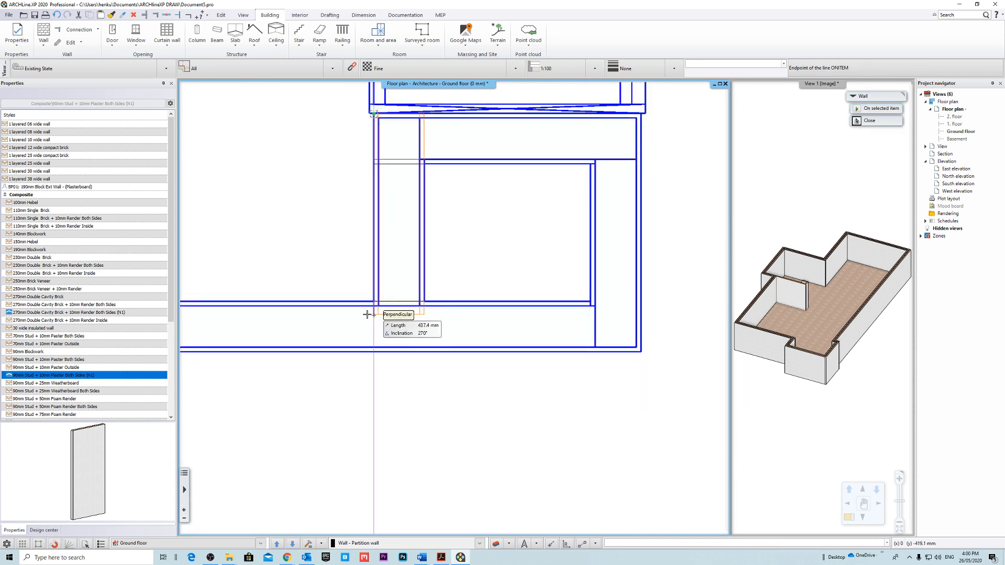
{"action": "left_click", "coordinate": [373, 314]}
{"action": "scroll", "coordinate": [450, 296], "scroll_direction": "down", "scroll_amount": 12}
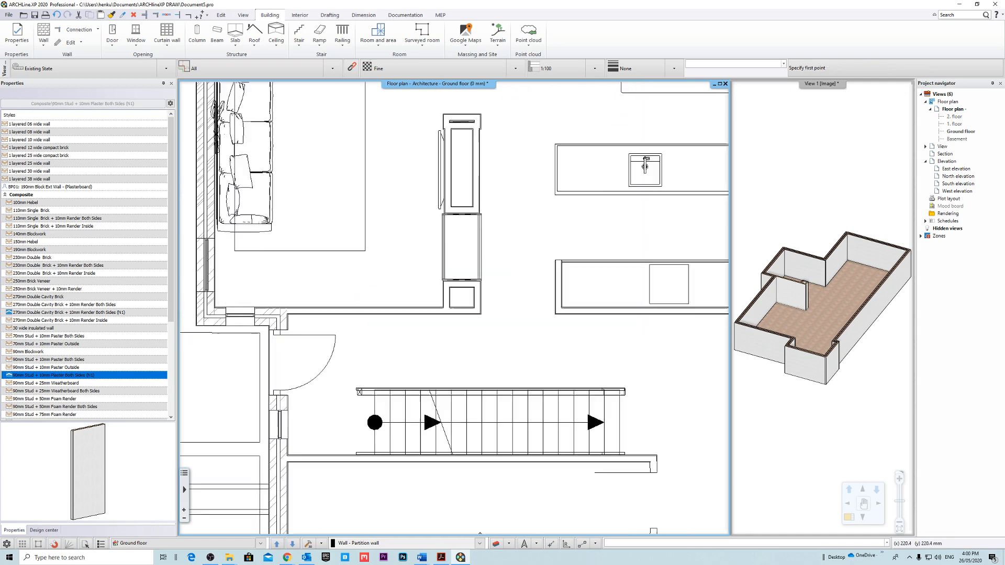
Draw the horizontal partition wall between kitchen and laundry, from the exterior wall's inner face to the end of the kitchen bench.
{"action": "middle_click_drag", "start_coordinate": [640, 305], "coordinate": [448, 265]}
{"action": "scroll", "coordinate": [621, 252], "scroll_direction": "up", "scroll_amount": 7}
{"action": "scroll", "coordinate": [610, 291], "scroll_direction": "up", "scroll_amount": 3}
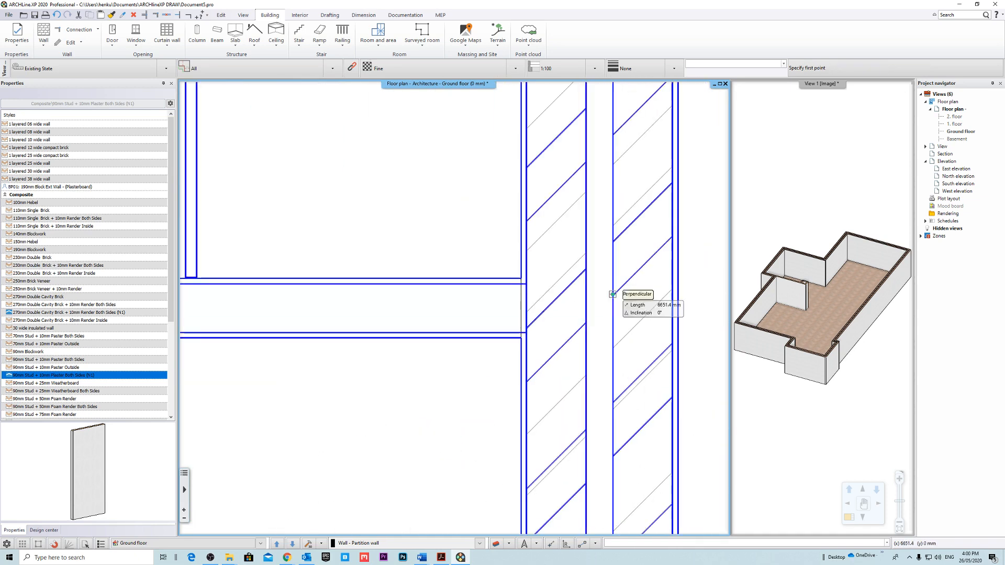
{"action": "left_click", "coordinate": [521, 278]}
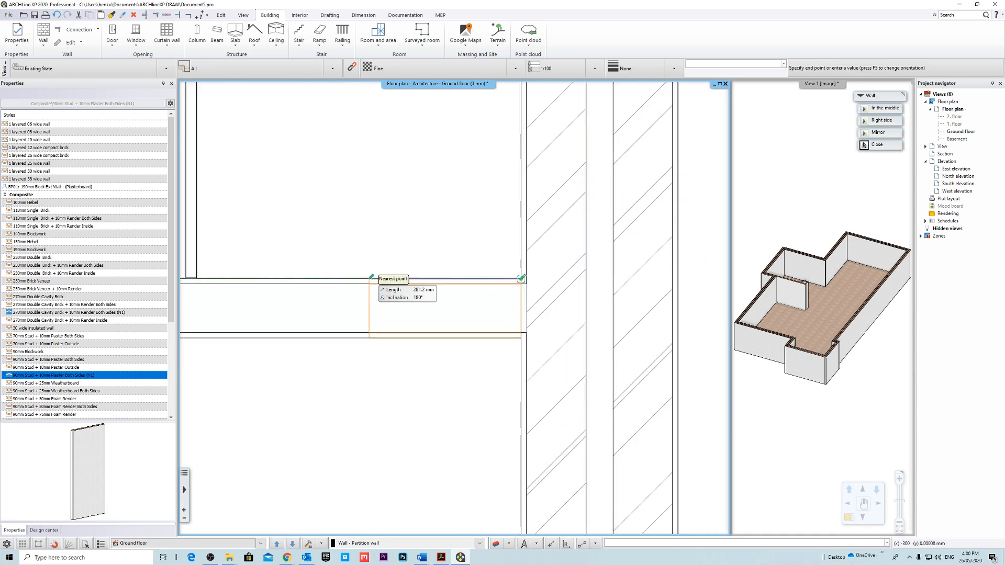
{"action": "scroll", "coordinate": [361, 278], "scroll_direction": "down", "scroll_amount": 7}
{"action": "middle_click_drag", "start_coordinate": [335, 278], "coordinate": [513, 300]}
{"action": "middle_click_drag", "start_coordinate": [209, 299], "coordinate": [459, 296]}
{"action": "middle_click_drag", "start_coordinate": [335, 290], "coordinate": [641, 300]}
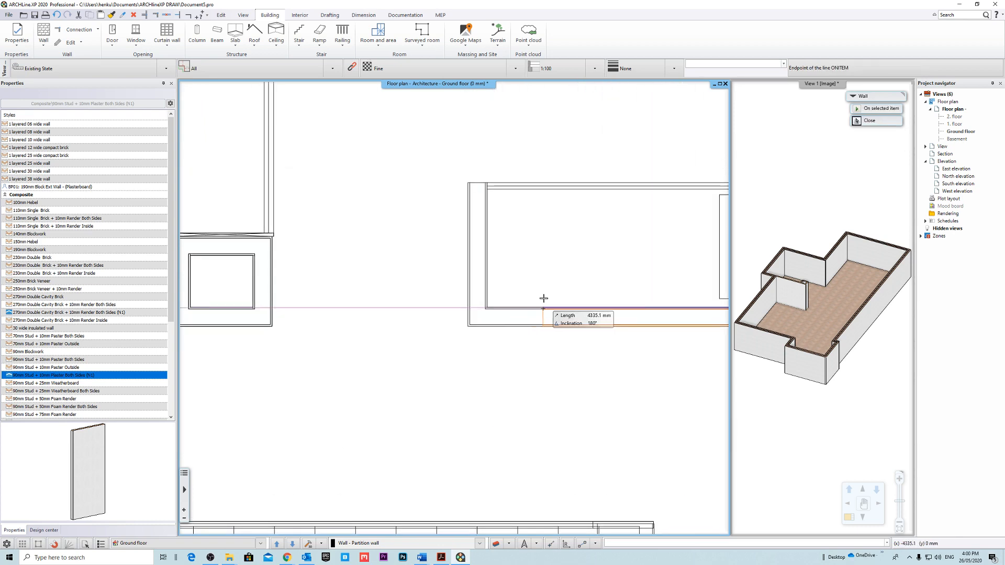
{"action": "scroll", "coordinate": [483, 285], "scroll_direction": "up", "scroll_amount": 4}
{"action": "scroll", "coordinate": [502, 363], "scroll_direction": "up", "scroll_amount": 4}
{"action": "left_click", "coordinate": [448, 288]}
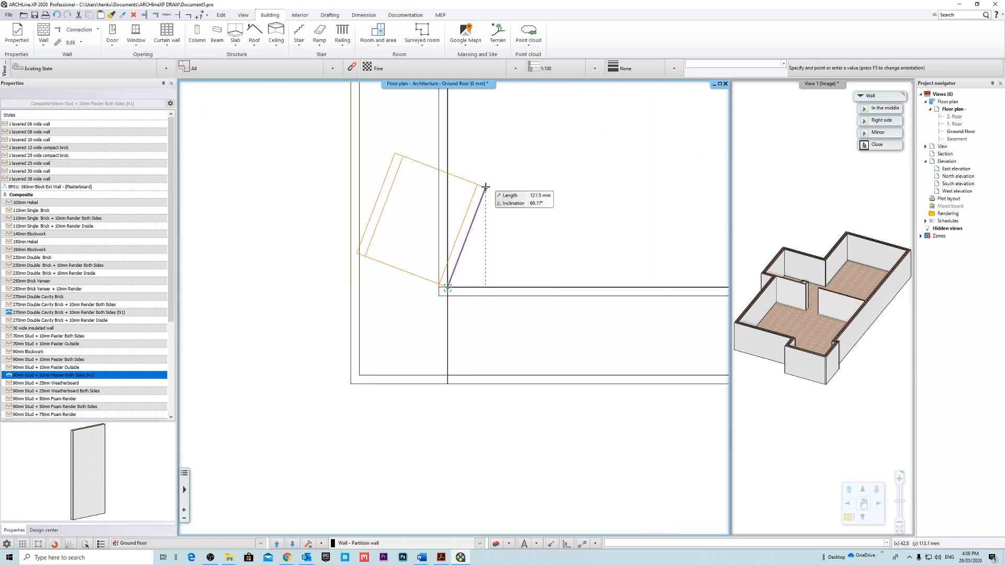
Continue with a short vertical partition wall closing the end of the kitchen bench, following the underlay.
{"action": "scroll", "coordinate": [473, 236], "scroll_direction": "up", "scroll_amount": 5}
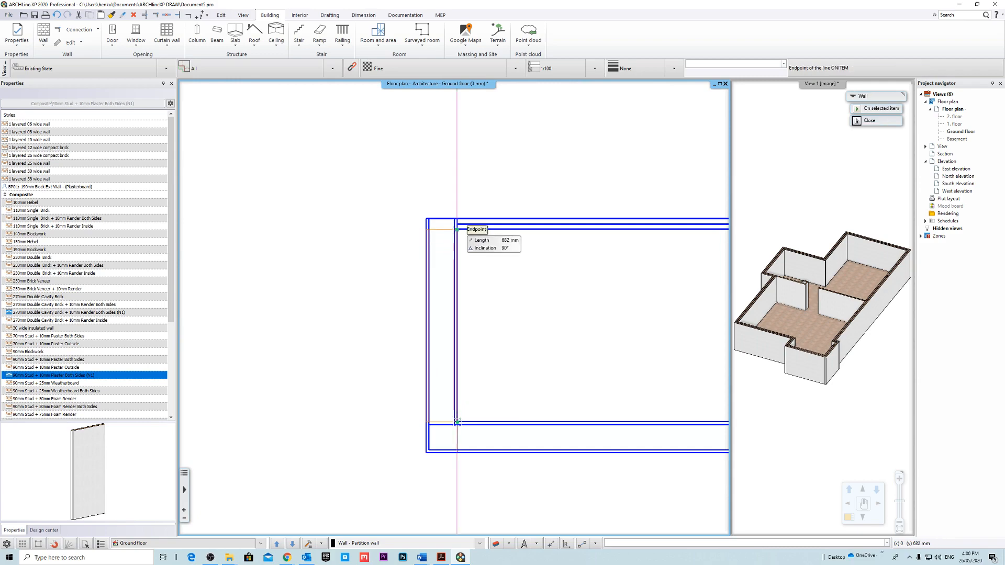
{"action": "left_click", "coordinate": [456, 220]}
{"action": "scroll", "coordinate": [534, 332], "scroll_direction": "down", "scroll_amount": 6}
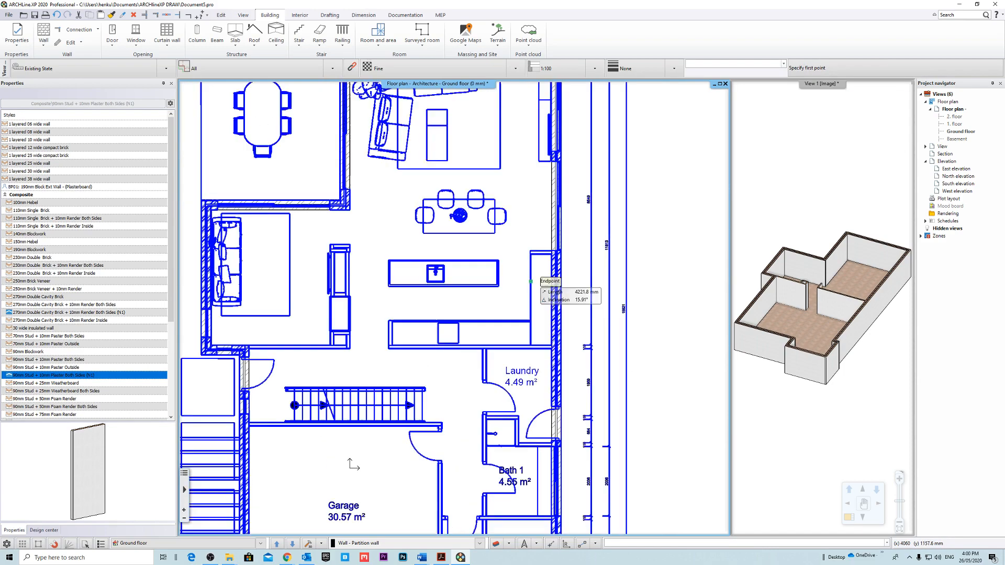
Draw a short horizontal partition wall from the exterior wall along the head of the tall kitchen cupboard.
{"action": "scroll", "coordinate": [521, 281], "scroll_direction": "up", "scroll_amount": 4}
{"action": "scroll", "coordinate": [521, 282], "scroll_direction": "up", "scroll_amount": 3}
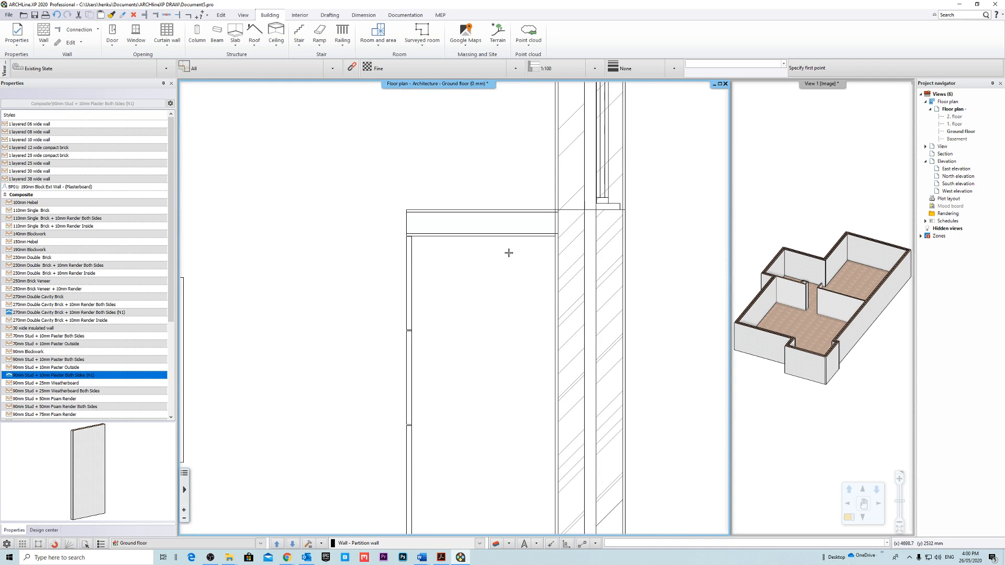
{"action": "left_click", "coordinate": [560, 214]}
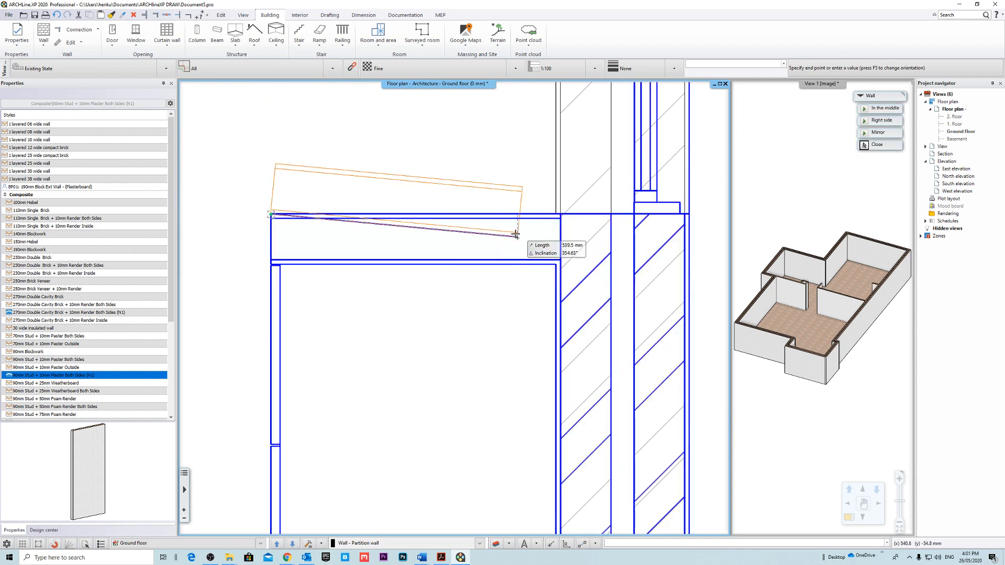
{"action": "scroll", "coordinate": [516, 236], "scroll_direction": "down", "scroll_amount": 3}
{"action": "key", "text": "Escape"}
{"action": "scroll", "coordinate": [425, 254], "scroll_direction": "down", "scroll_amount": 6}
Draw a horizontal partition wall about 5640 mm long between stairs and garage, flipping its orientation to match the underlay.
{"action": "middle_click_drag", "start_coordinate": [446, 304], "coordinate": [523, 204]}
{"action": "scroll", "coordinate": [445, 310], "scroll_direction": "up", "scroll_amount": 3}
{"action": "middle_click_drag", "start_coordinate": [518, 322], "coordinate": [459, 279]}
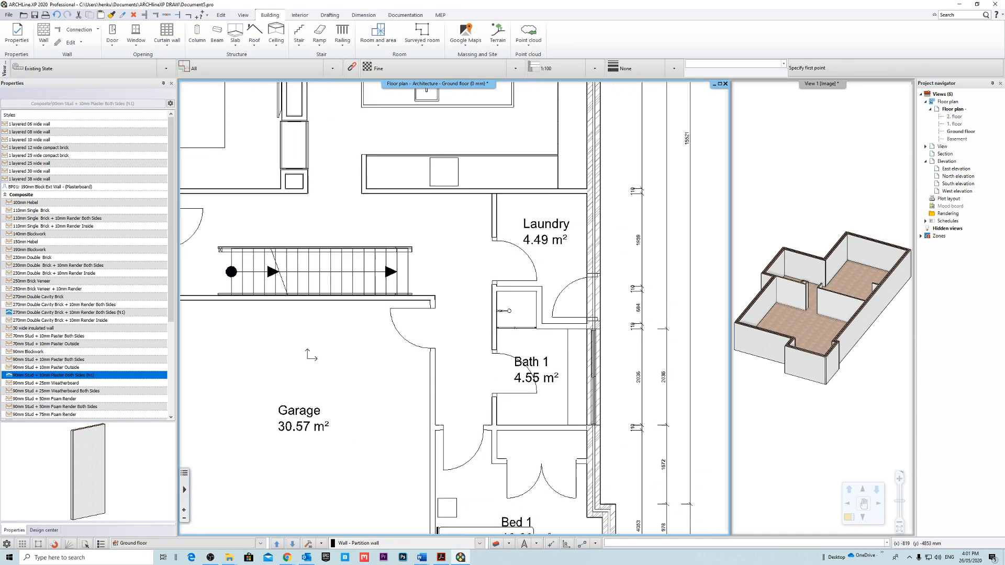
{"action": "scroll", "coordinate": [310, 349], "scroll_direction": "down", "scroll_amount": 2}
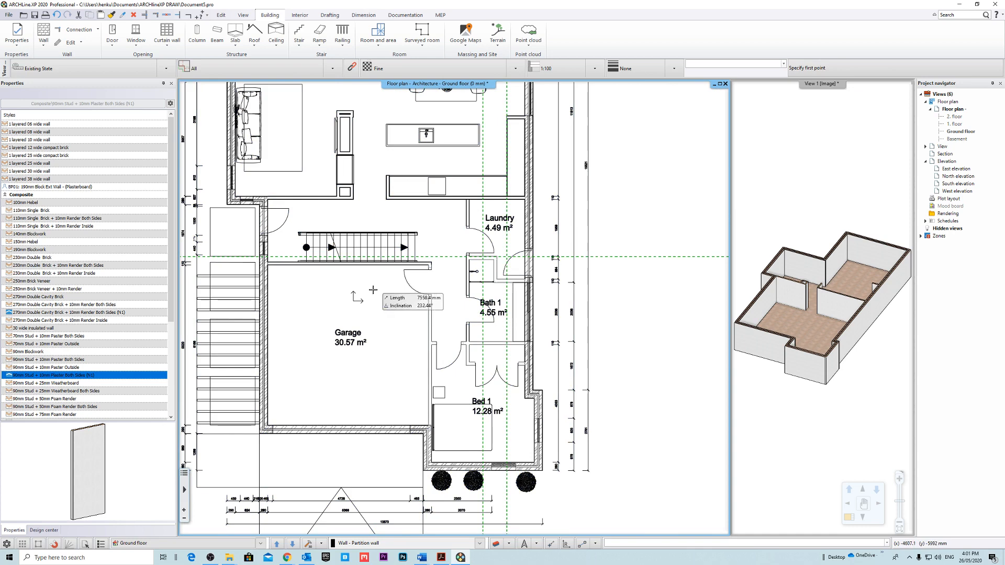
{"action": "scroll", "coordinate": [372, 290], "scroll_direction": "up", "scroll_amount": 9}
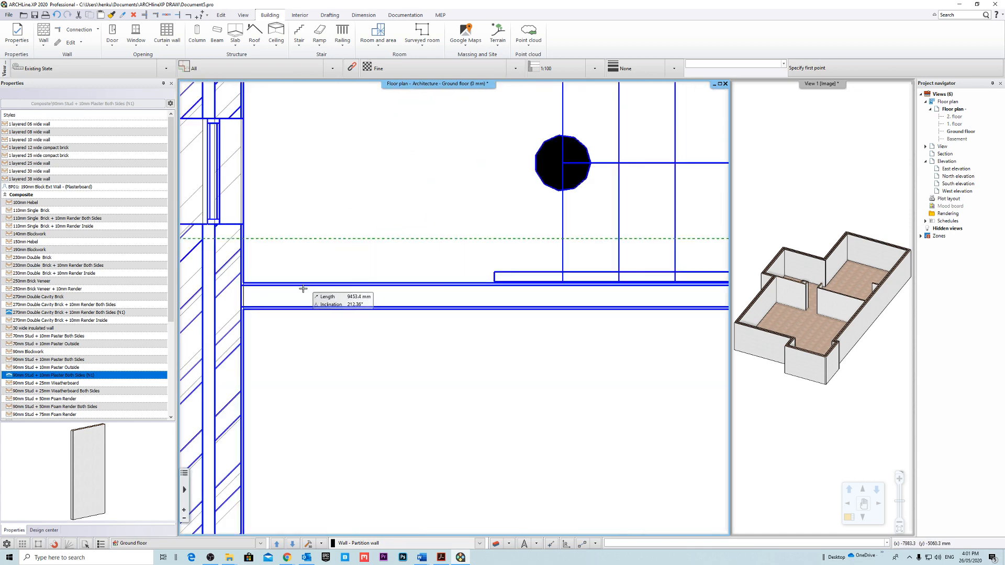
{"action": "scroll", "coordinate": [303, 289], "scroll_direction": "up", "scroll_amount": 4}
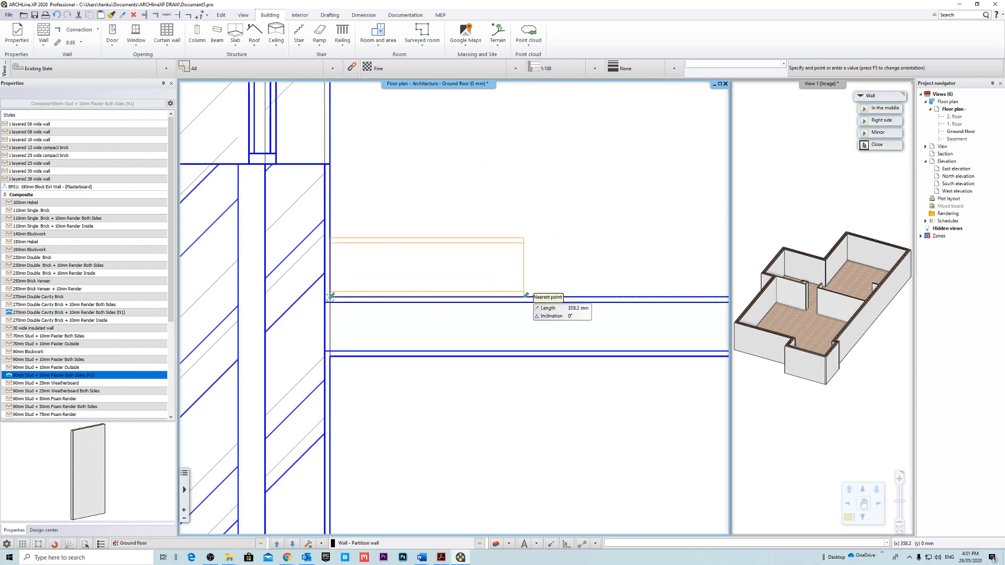
{"action": "key", "text": "F5"}
{"action": "scroll", "coordinate": [330, 298], "scroll_direction": "down", "scroll_amount": 8}
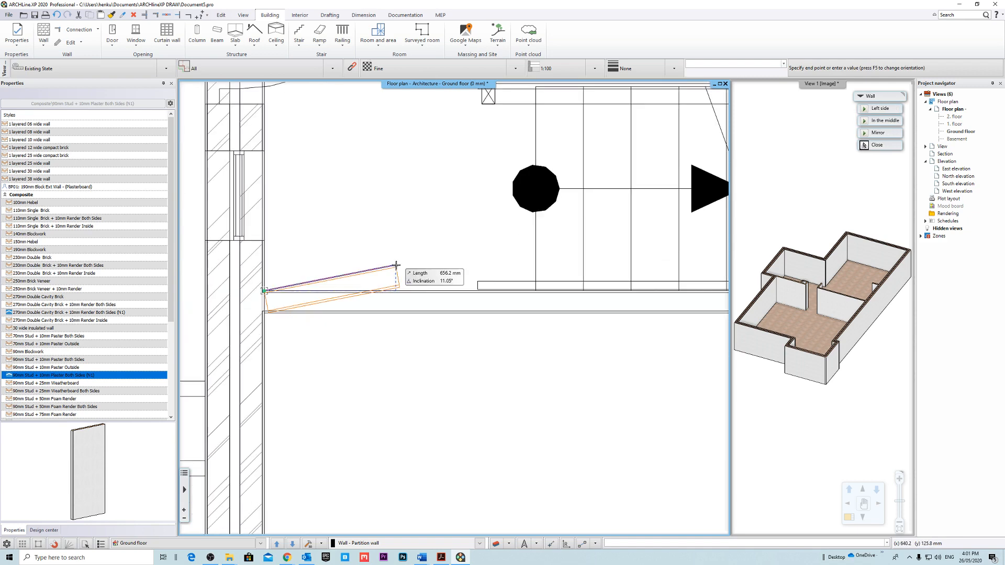
{"action": "scroll", "coordinate": [525, 293], "scroll_direction": "up", "scroll_amount": 4}
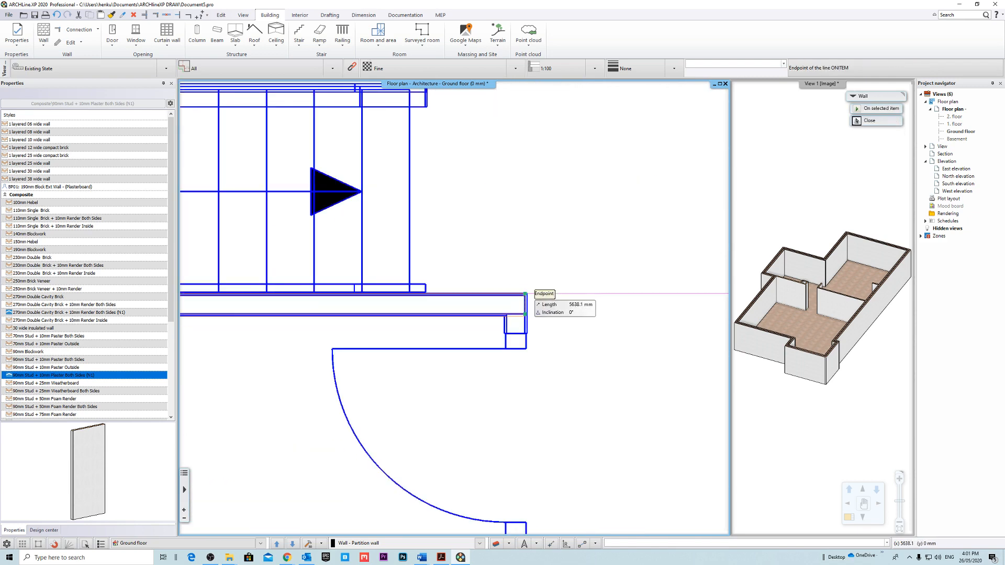
{"action": "left_click", "coordinate": [532, 312]}
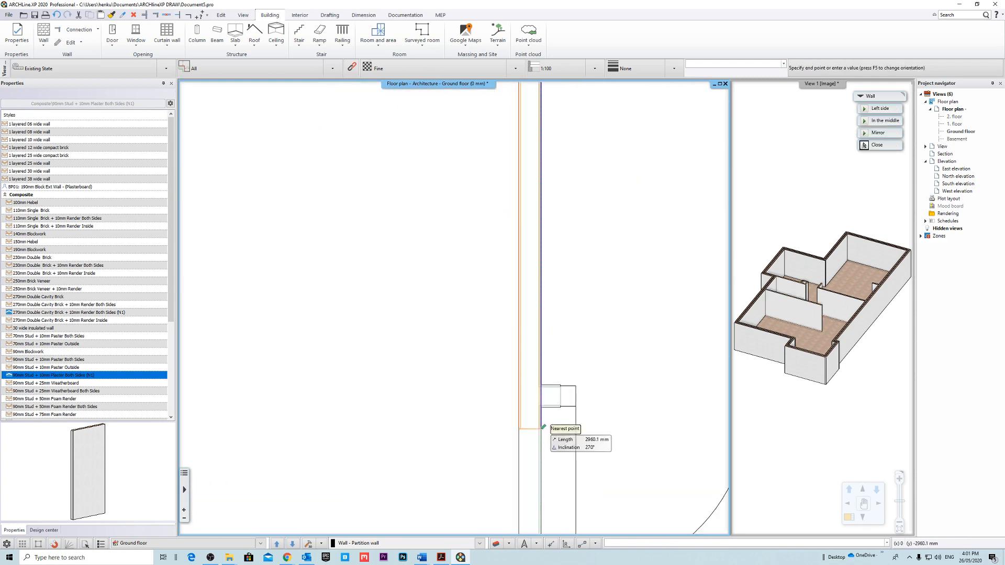
Continue with a vertical partition wall along the garage's hallway side, ending at the front exterior wall.
{"action": "scroll", "coordinate": [550, 360], "scroll_direction": "down", "scroll_amount": 5}
{"action": "scroll", "coordinate": [476, 455], "scroll_direction": "up", "scroll_amount": 7}
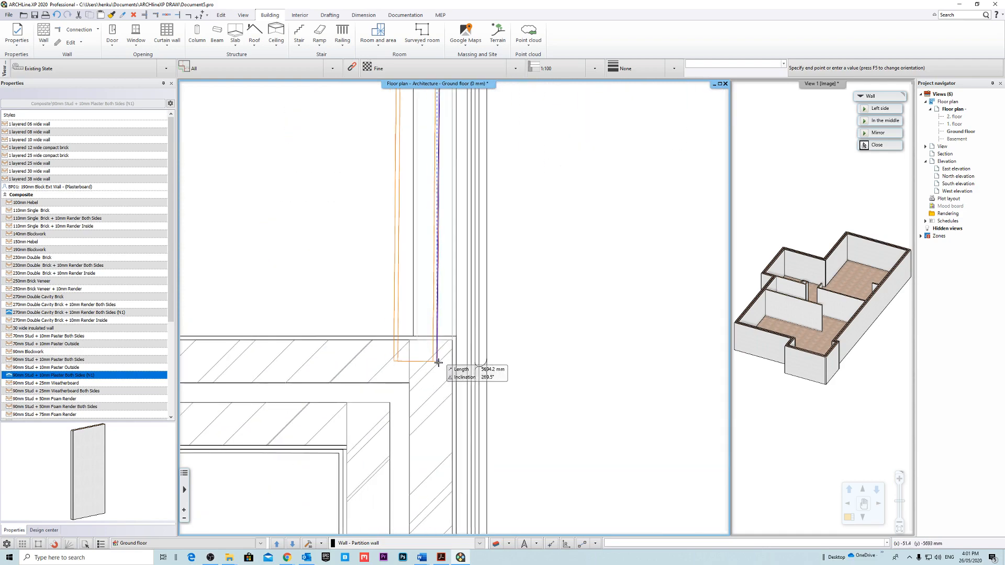
{"action": "key", "text": "Escape"}
{"action": "scroll", "coordinate": [457, 308], "scroll_direction": "down", "scroll_amount": 6}
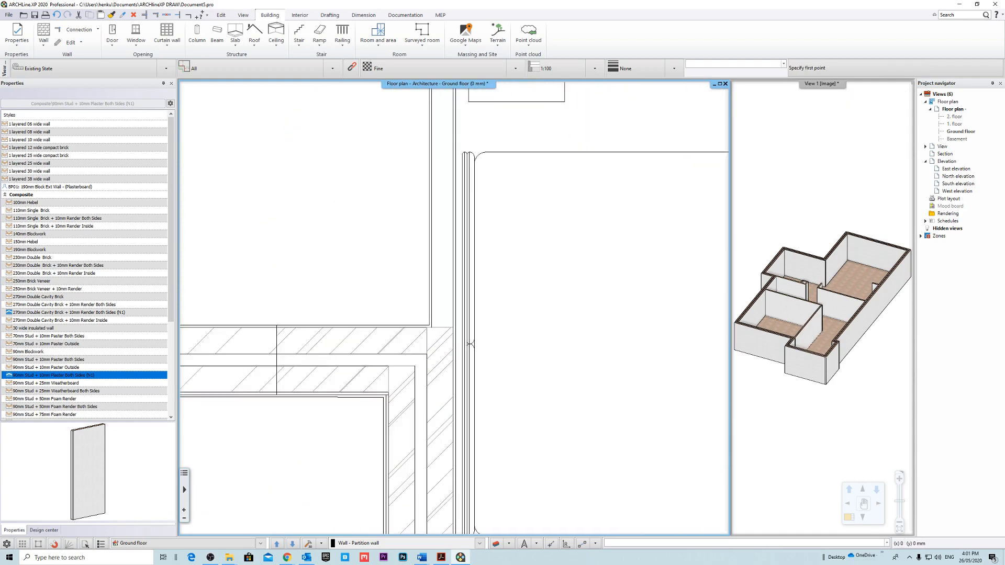
Draw a horizontal partition wall between Bath 1 and Bed 1, from the exterior wall to the garage's hallway-side wall.
{"action": "middle_click_drag", "start_coordinate": [503, 214], "coordinate": [481, 326]}
{"action": "scroll", "coordinate": [576, 319], "scroll_direction": "up", "scroll_amount": 8}
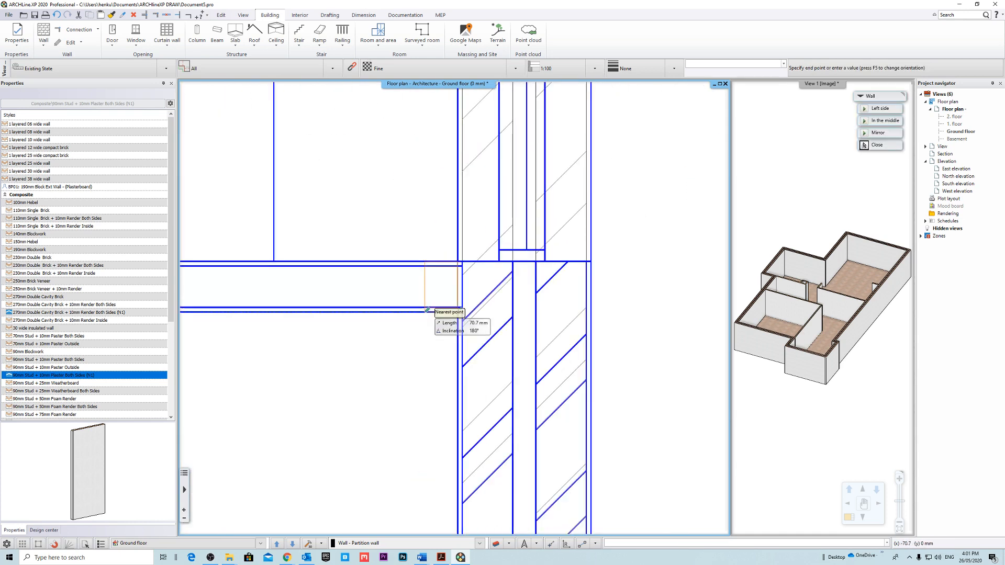
{"action": "scroll", "coordinate": [427, 310], "scroll_direction": "down", "scroll_amount": 5}
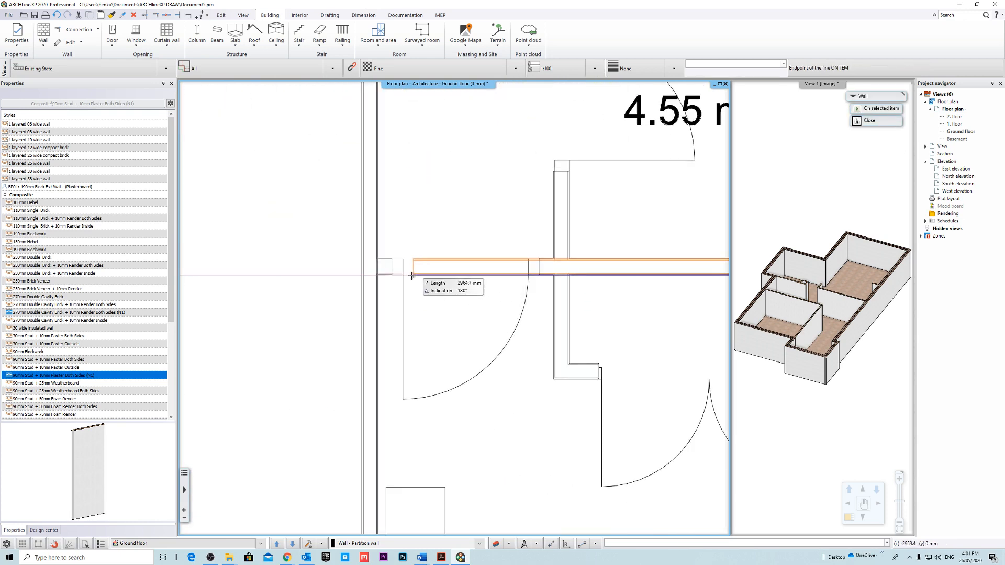
{"action": "left_click", "coordinate": [377, 276]}
{"action": "scroll", "coordinate": [610, 332], "scroll_direction": "down", "scroll_amount": 4}
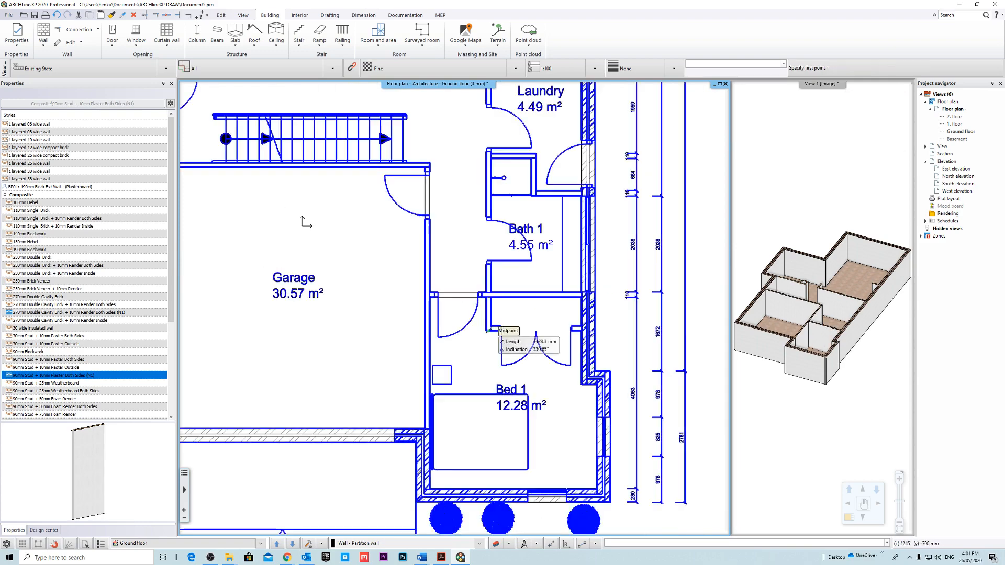
Draw a vertical partition wall about 4900 mm long along the hallway side of Bath 1 and Laundry, flipping its orientation to match the underlay.
{"action": "scroll", "coordinate": [498, 326], "scroll_direction": "up", "scroll_amount": 3}
{"action": "scroll", "coordinate": [499, 326], "scroll_direction": "down", "scroll_amount": 5}
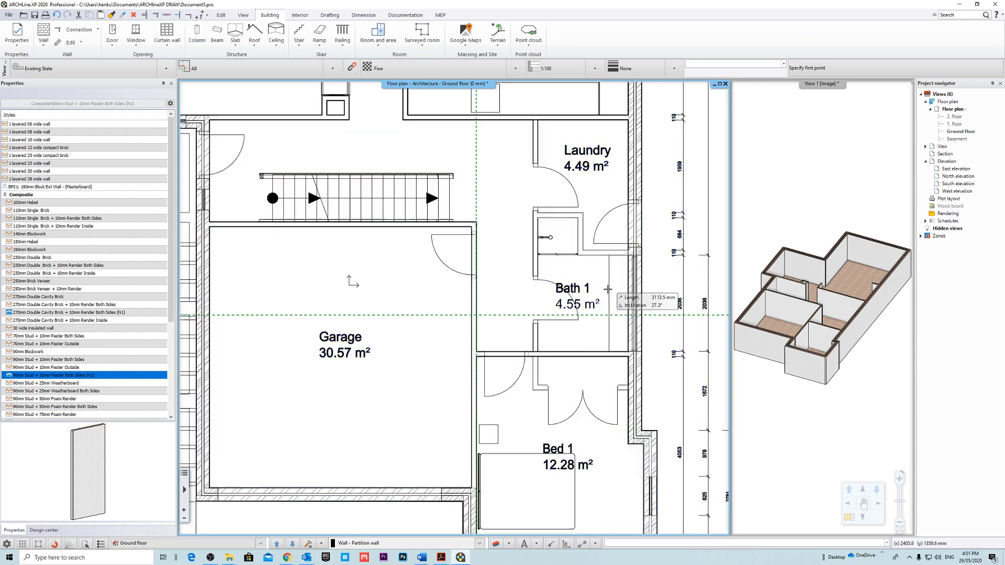
{"action": "middle_click_drag", "start_coordinate": [589, 283], "coordinate": [480, 309]}
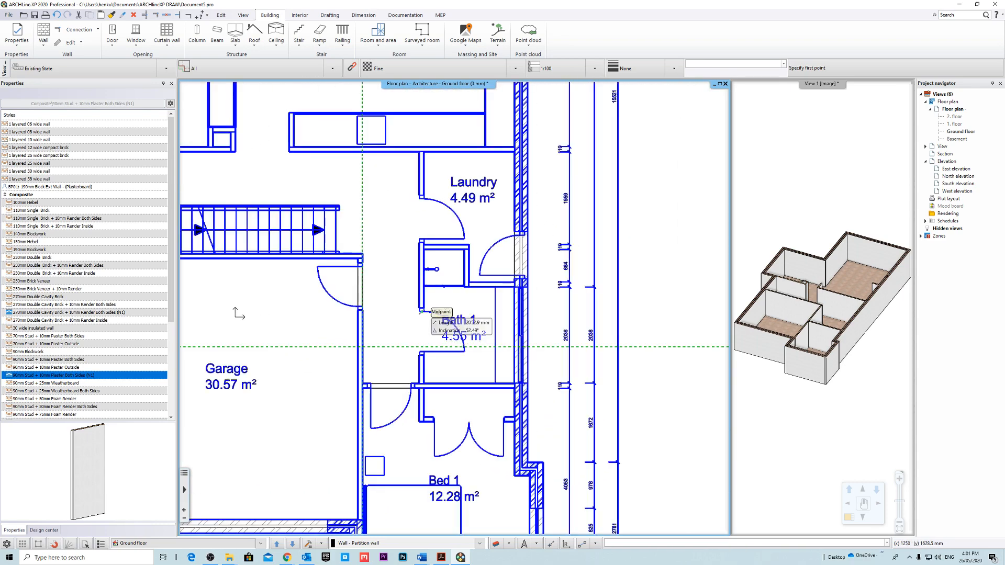
{"action": "scroll", "coordinate": [421, 294], "scroll_direction": "up", "scroll_amount": 3}
{"action": "scroll", "coordinate": [418, 309], "scroll_direction": "up", "scroll_amount": 6}
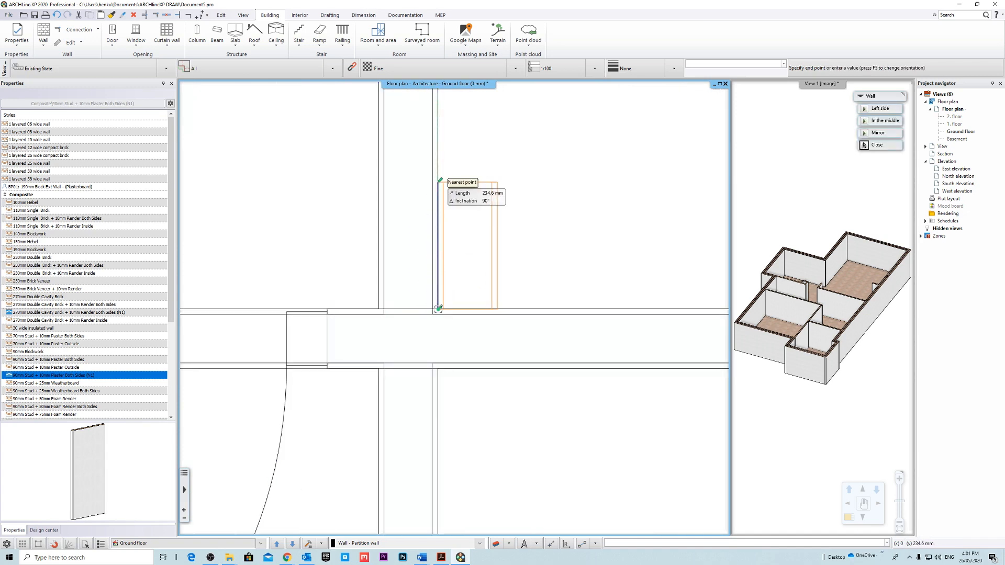
{"action": "key", "text": "F5"}
{"action": "scroll", "coordinate": [438, 148], "scroll_direction": "down", "scroll_amount": 5}
{"action": "middle_click_drag", "start_coordinate": [438, 148], "coordinate": [451, 334]}
{"action": "middle_click_drag", "start_coordinate": [451, 225], "coordinate": [442, 344]}
{"action": "scroll", "coordinate": [442, 344], "scroll_direction": "down", "scroll_amount": 4}
{"action": "middle_click_drag", "start_coordinate": [443, 205], "coordinate": [430, 395]}
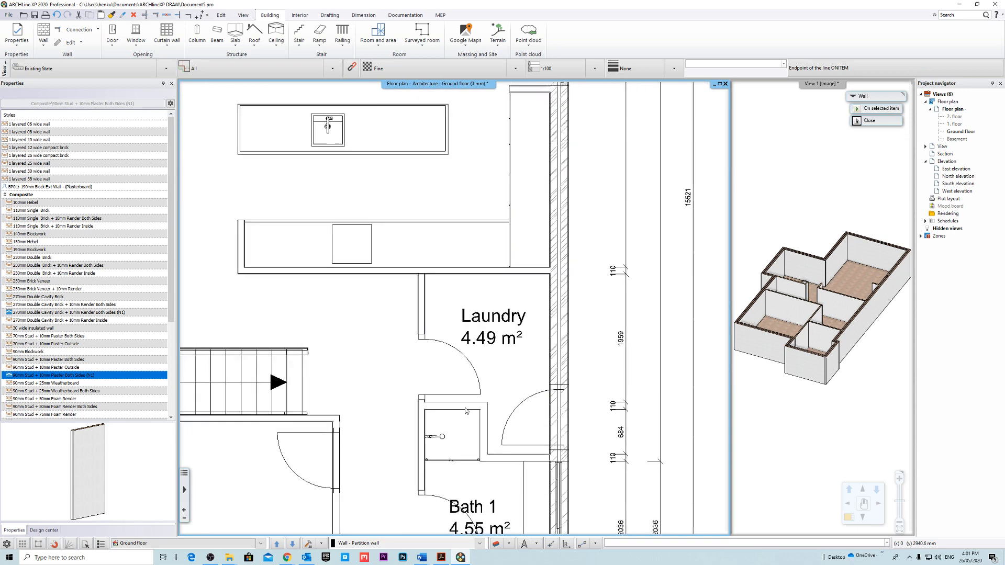
{"action": "left_click", "coordinate": [429, 275]}
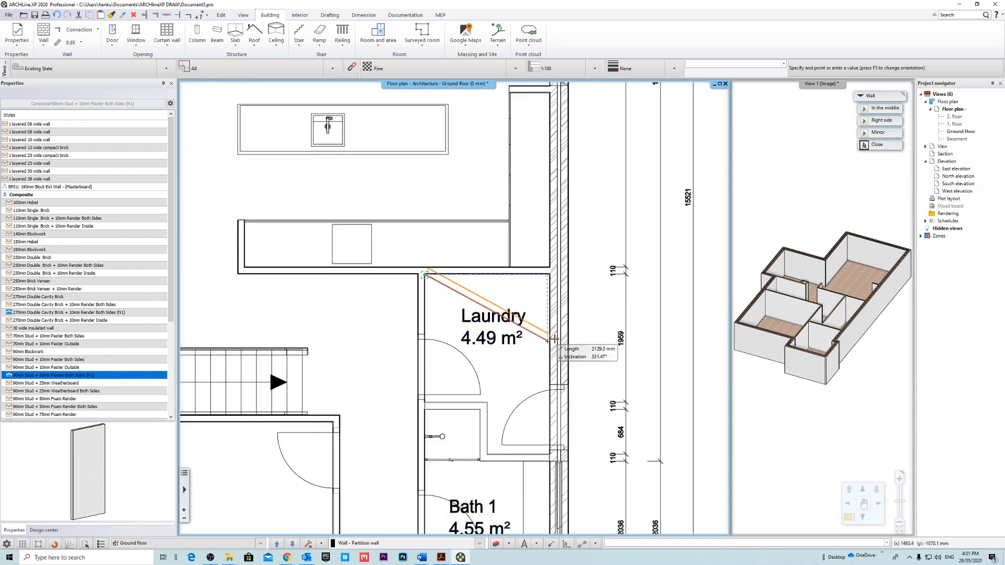
Draw the shower recess partition: about 943 mm horizontally from the laundry's hallway wall, continuing vertically down to the underlay's inner corner.
{"action": "middle_click_drag", "start_coordinate": [462, 397], "coordinate": [529, 309]}
{"action": "scroll", "coordinate": [528, 310], "scroll_direction": "up", "scroll_amount": 8}
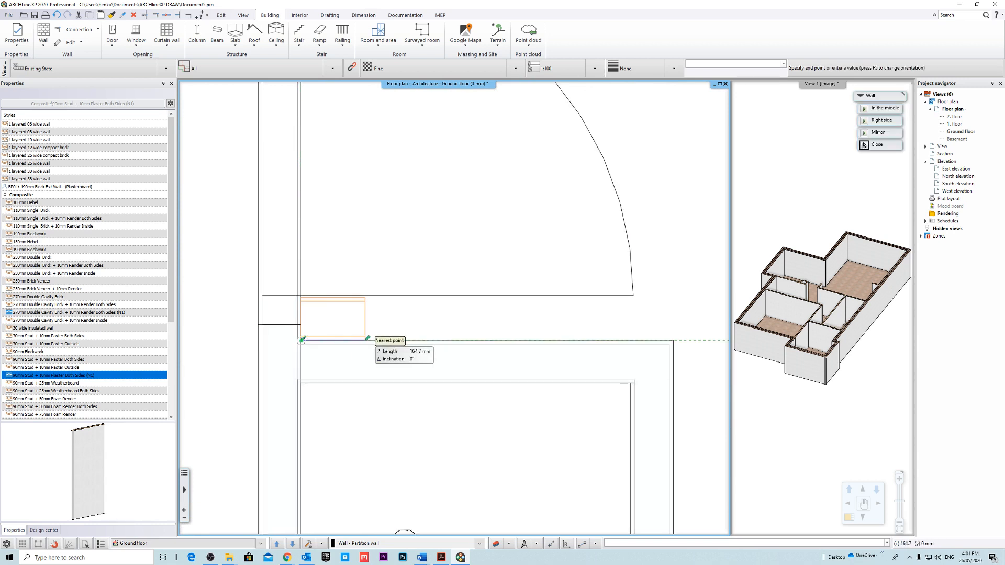
{"action": "middle_click_drag", "start_coordinate": [651, 350], "coordinate": [508, 344]}
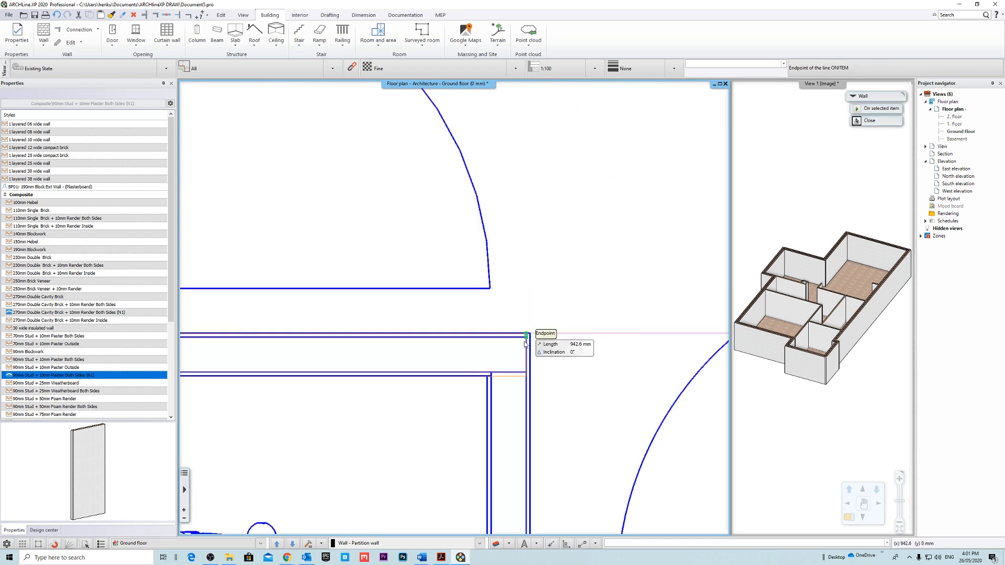
{"action": "middle_click_drag", "start_coordinate": [518, 486], "coordinate": [529, 258]}
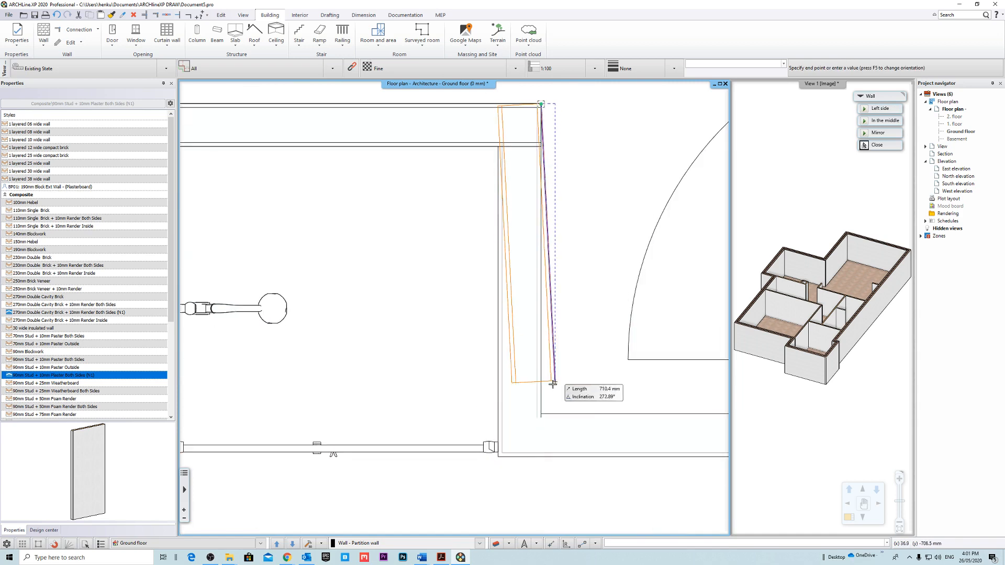
{"action": "left_click", "coordinate": [540, 414]}
Continue with a horizontal partition wall about 953 mm long between Laundry and Bath 1, ending at the exterior wall.
{"action": "middle_click_drag", "start_coordinate": [689, 384], "coordinate": [390, 339]}
{"action": "scroll", "coordinate": [391, 340], "scroll_direction": "down", "scroll_amount": 2}
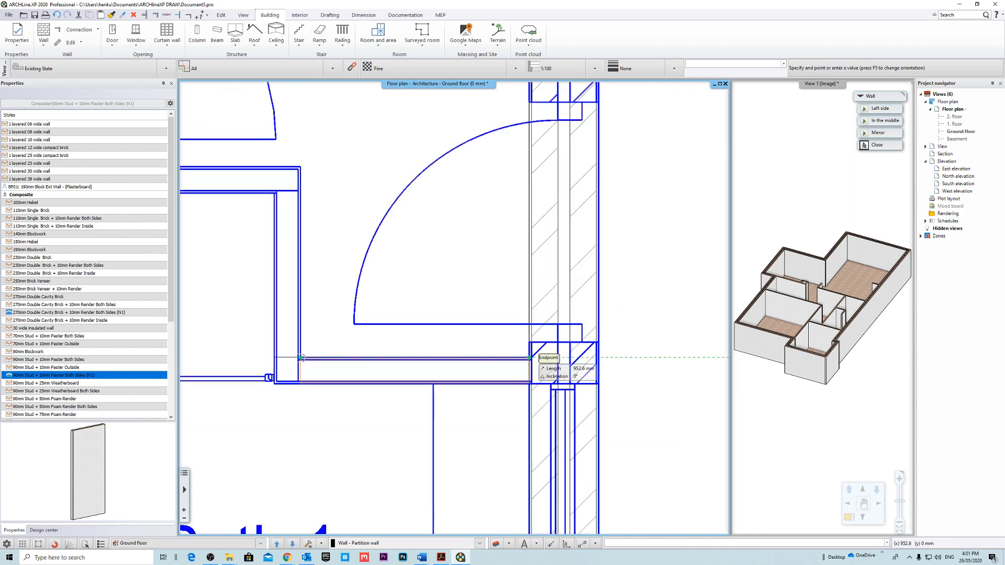
{"action": "left_click", "coordinate": [542, 358]}
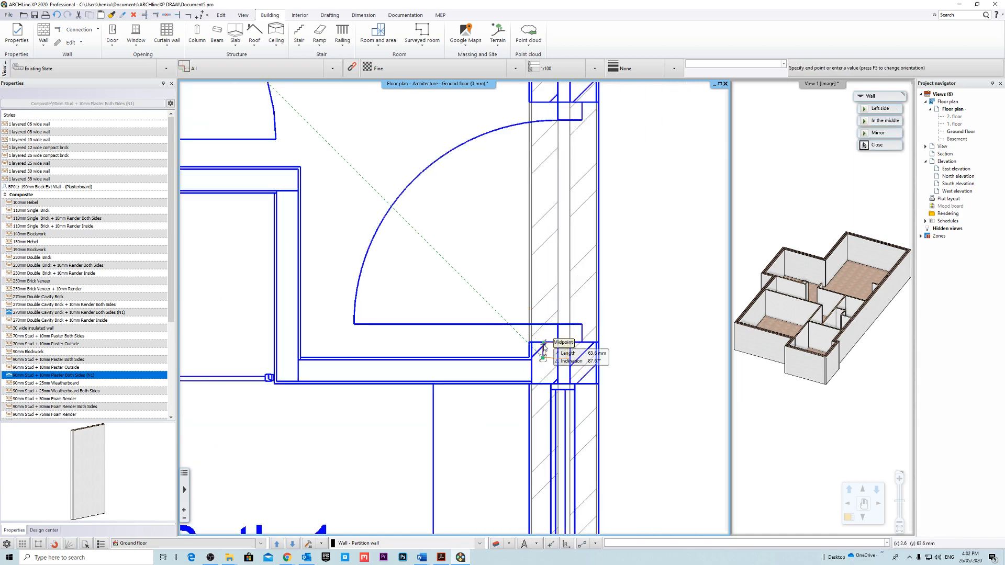
{"action": "scroll", "coordinate": [528, 349], "scroll_direction": "down", "scroll_amount": 5}
{"action": "scroll", "coordinate": [337, 309], "scroll_direction": "down", "scroll_amount": 2}
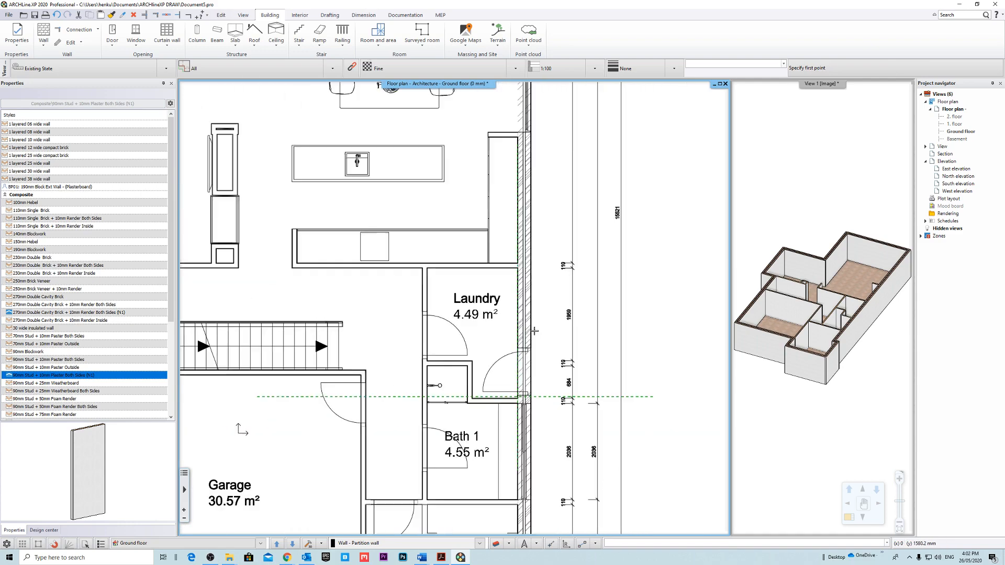
Draw a short vertical partition wall for the side of the Bed 1 wardrobe, starting at the bathroom wall.
{"action": "middle_click_drag", "start_coordinate": [330, 376], "coordinate": [390, 307]}
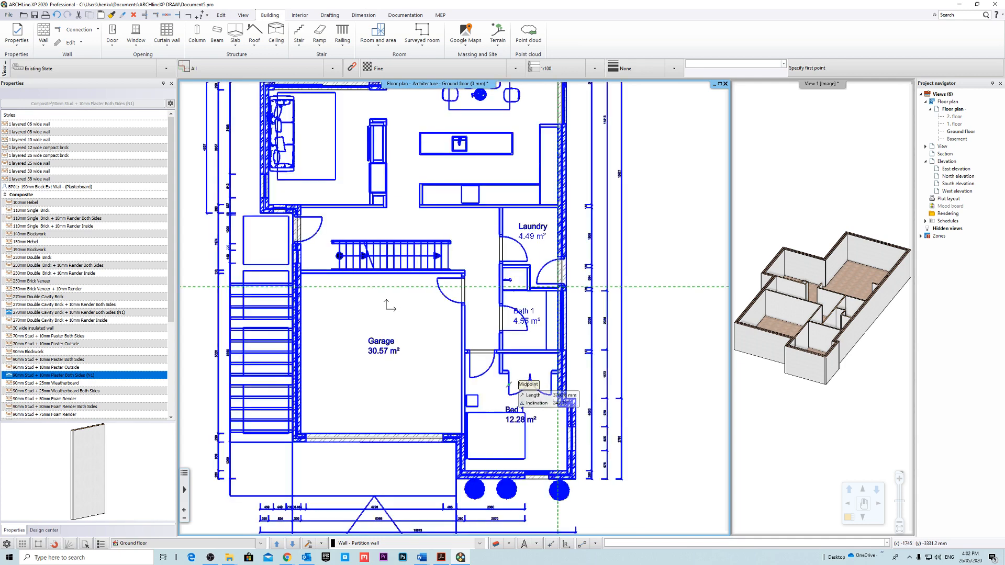
{"action": "scroll", "coordinate": [389, 307], "scroll_direction": "up", "scroll_amount": 10}
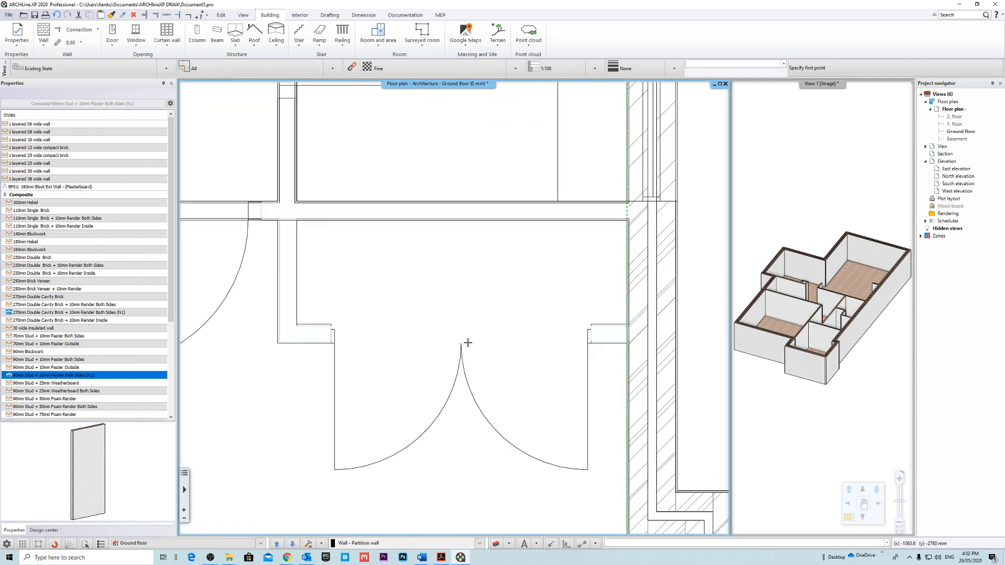
{"action": "scroll", "coordinate": [441, 294], "scroll_direction": "up", "scroll_amount": 3}
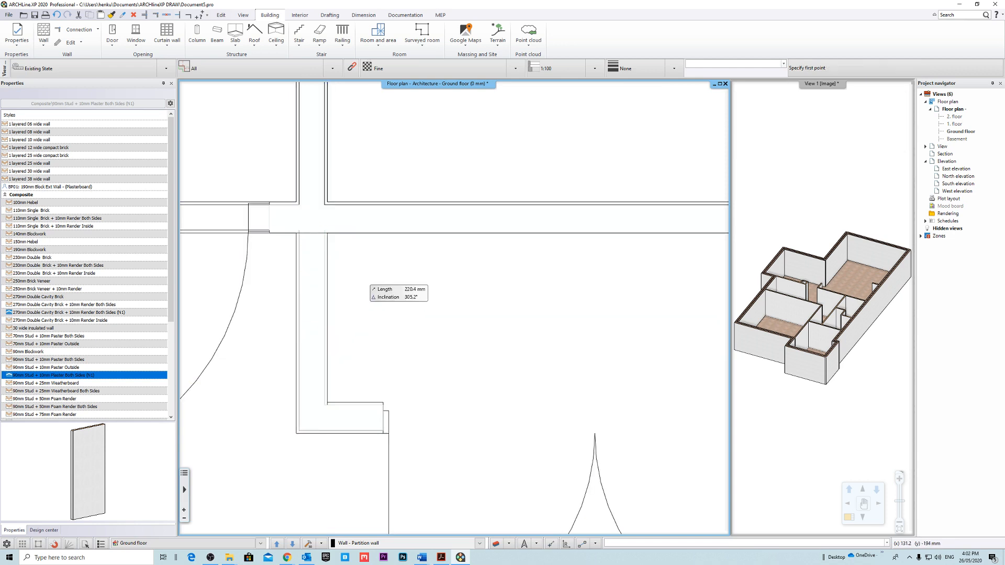
{"action": "middle_click_drag", "start_coordinate": [405, 453], "coordinate": [364, 229]}
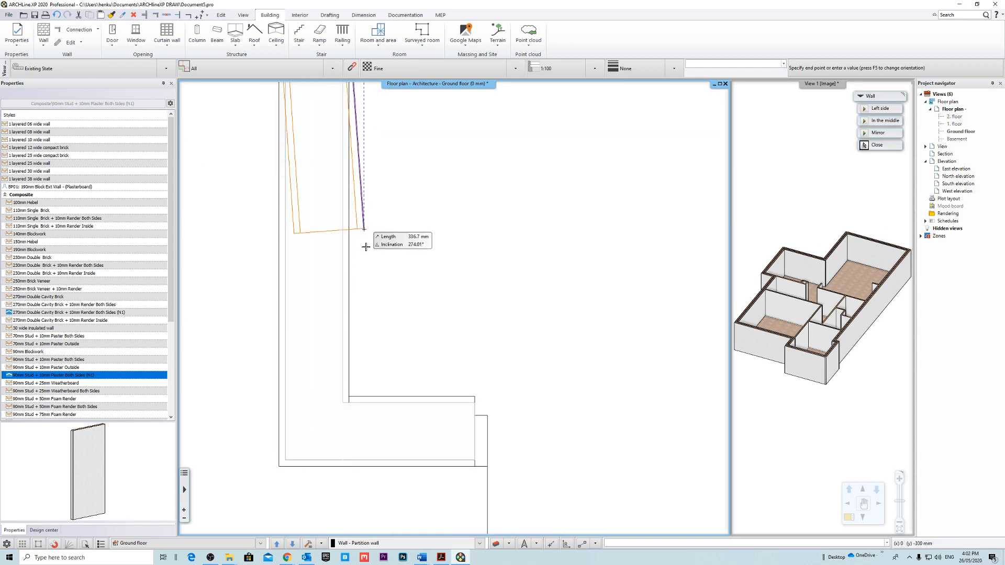
{"action": "scroll", "coordinate": [367, 365], "scroll_direction": "down", "scroll_amount": 4}
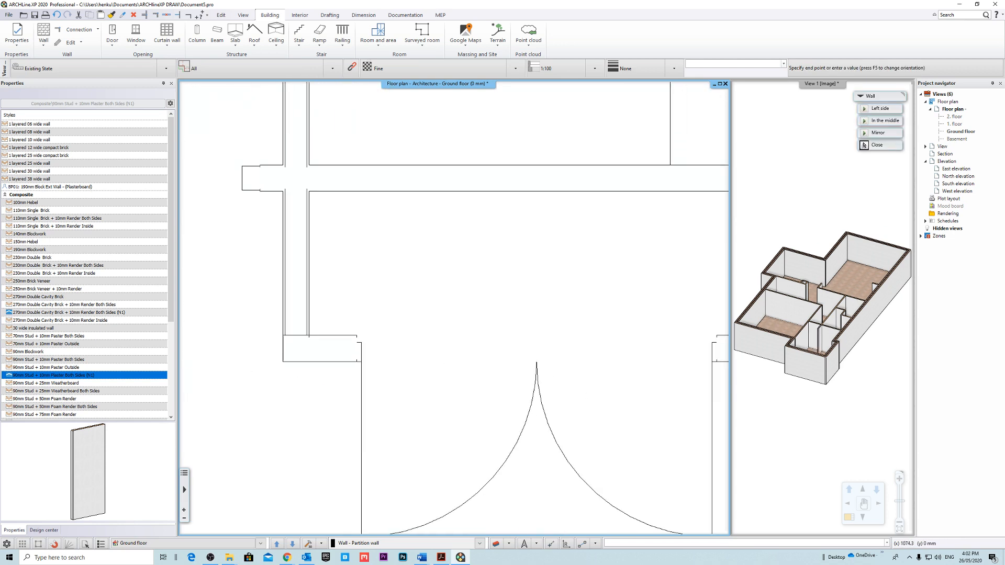
Continue with a horizontal partition wall about 1905 mm long along the Bed 1 wardrobe front, ending at the exterior wall.
{"action": "middle_click_drag", "start_coordinate": [612, 320], "coordinate": [329, 339]}
{"action": "scroll", "coordinate": [328, 364], "scroll_direction": "up", "scroll_amount": 4}
{"action": "middle_click_drag", "start_coordinate": [503, 356], "coordinate": [430, 362]}
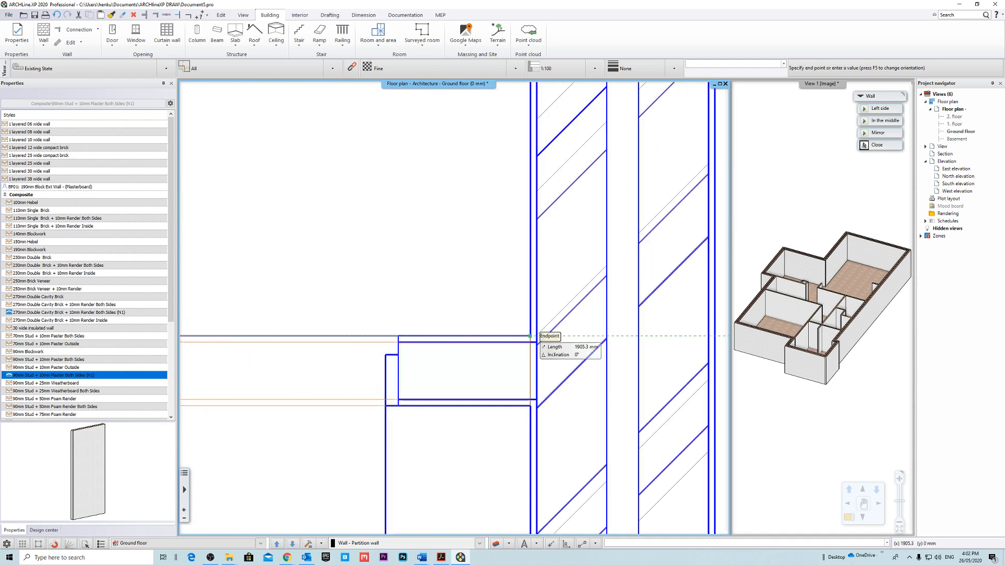
{"action": "key", "text": "shift"}
{"action": "key", "text": "Escape"}
{"action": "scroll", "coordinate": [599, 351], "scroll_direction": "down", "scroll_amount": 8}
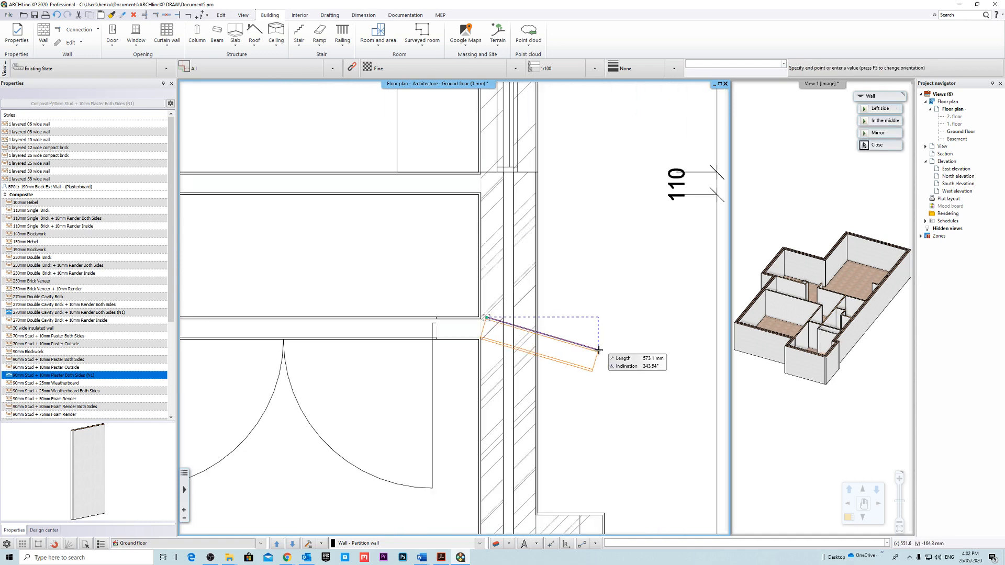
{"action": "key", "text": "Escape"}
Draw a horizontal partition wall about 321 mm long at the lower end of the narrow recess between sitting area and kitchen.
{"action": "scroll", "coordinate": [598, 350], "scroll_direction": "down", "scroll_amount": 4}
{"action": "middle_click_drag", "start_coordinate": [505, 286], "coordinate": [540, 297]}
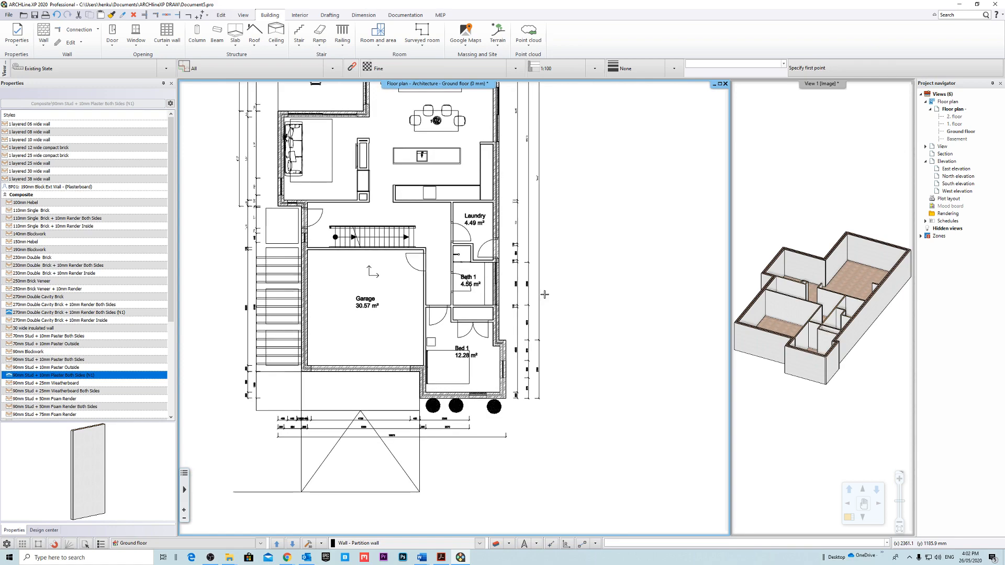
{"action": "left_click", "coordinate": [494, 321]}
{"action": "middle_click_drag", "start_coordinate": [505, 133], "coordinate": [499, 267]}
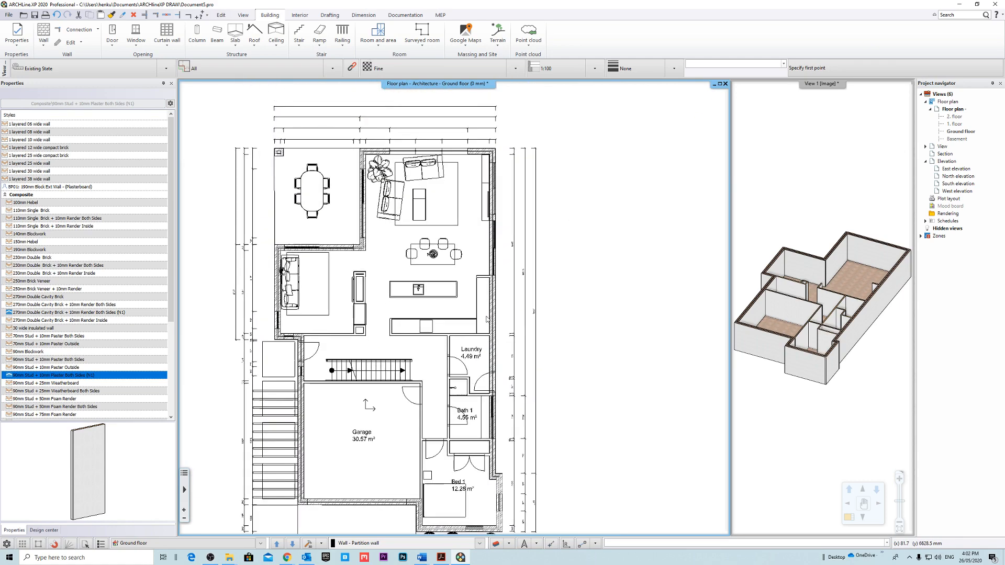
{"action": "middle_click_drag", "start_coordinate": [389, 291], "coordinate": [413, 272]}
{"action": "scroll", "coordinate": [414, 264], "scroll_direction": "up", "scroll_amount": 10}
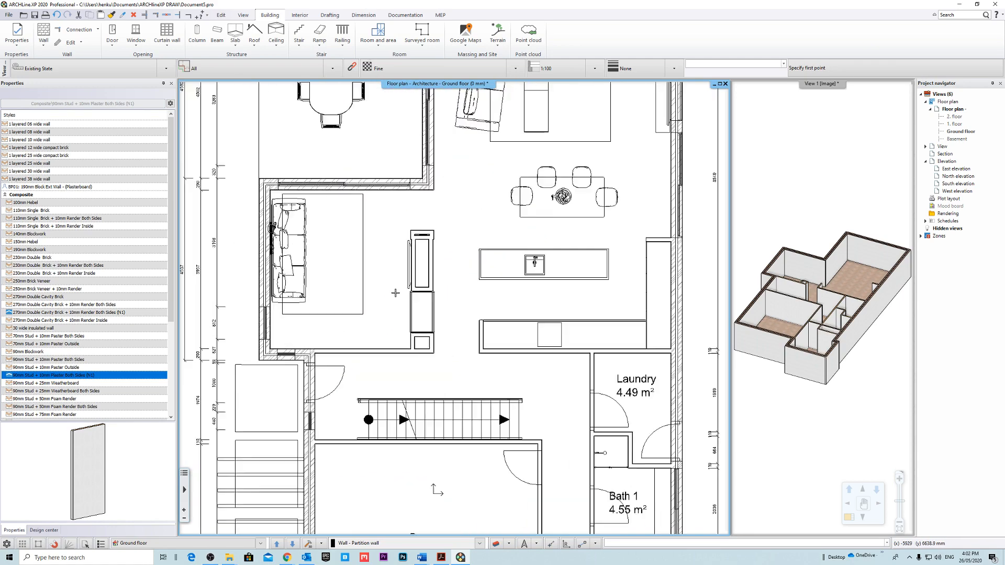
{"action": "scroll", "coordinate": [434, 293], "scroll_direction": "up", "scroll_amount": 4}
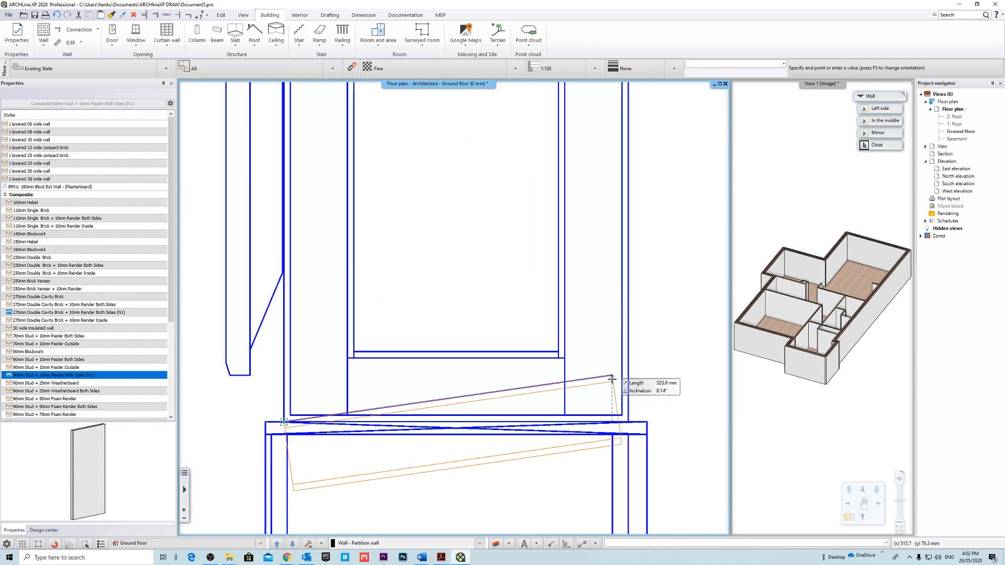
{"action": "key", "text": "Escape"}
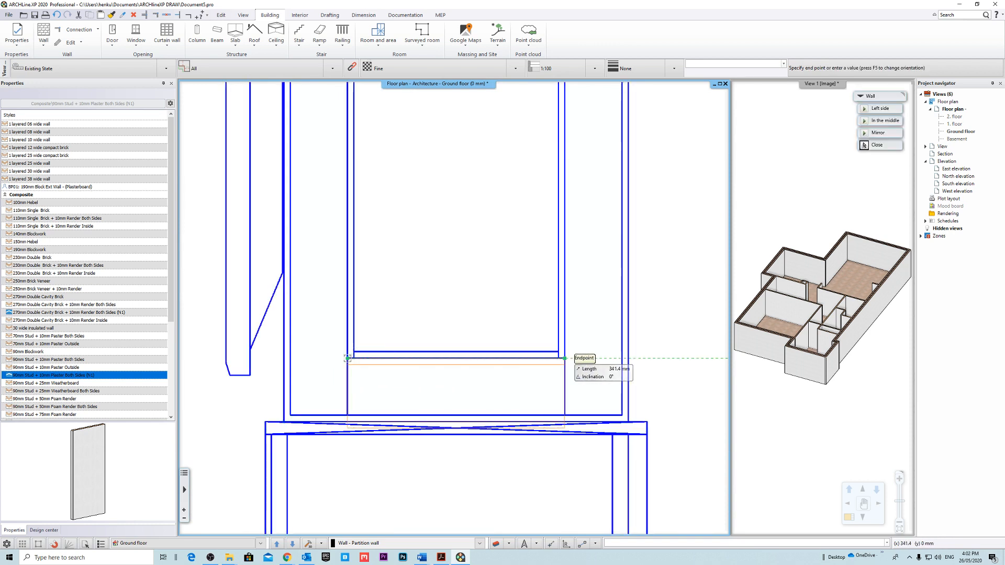
{"action": "scroll", "coordinate": [431, 365], "scroll_direction": "up", "scroll_amount": 1}
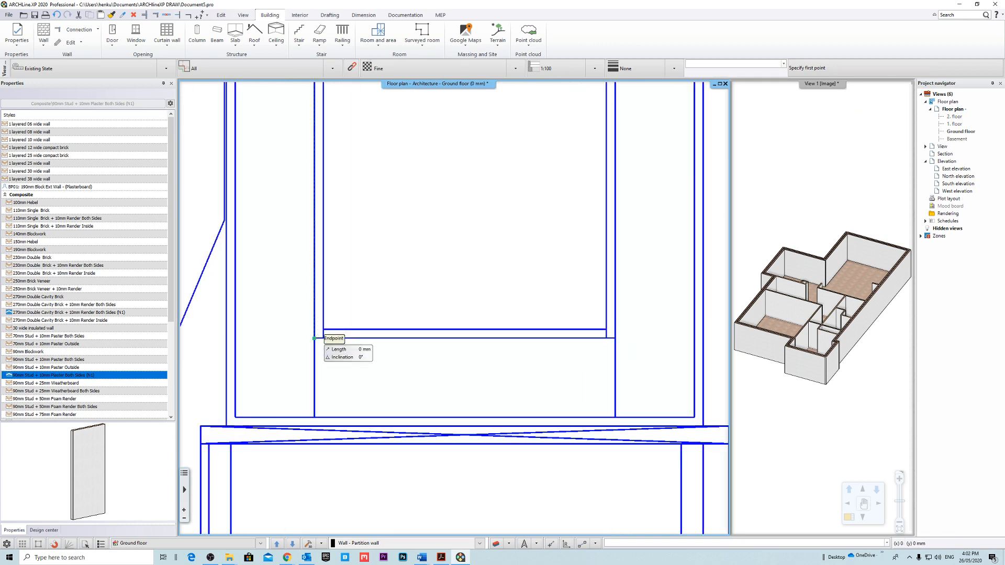
{"action": "left_click", "coordinate": [323, 329]}
{"action": "middle_click_drag", "start_coordinate": [605, 330], "coordinate": [579, 375]}
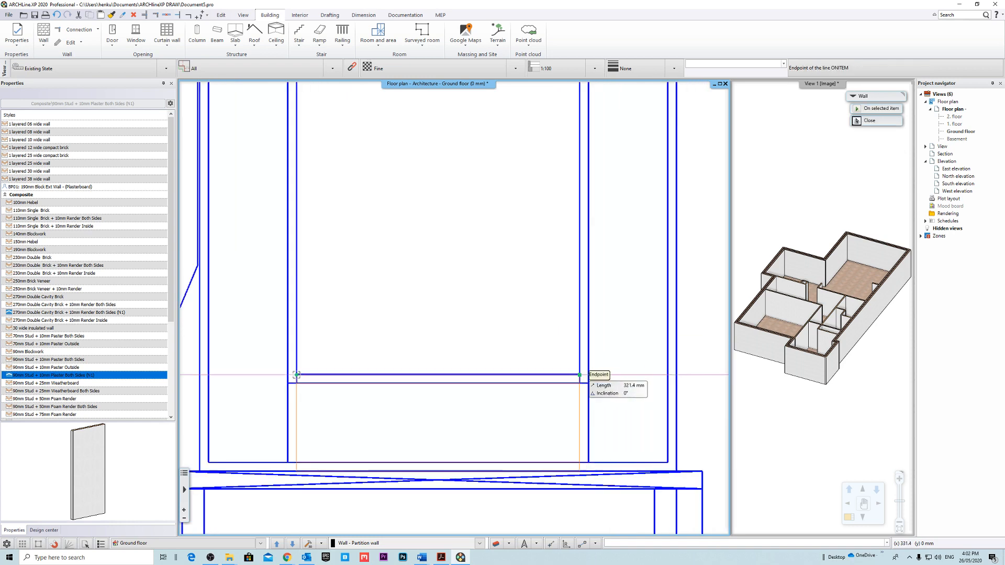
Continue with a vertical partition wall about 1180 mm long along the kitchen side of the narrow recess.
{"action": "middle_click_drag", "start_coordinate": [471, 231], "coordinate": [460, 373]}
{"action": "scroll", "coordinate": [458, 375], "scroll_direction": "down", "scroll_amount": 4}
{"action": "middle_click_drag", "start_coordinate": [497, 91], "coordinate": [534, 306]}
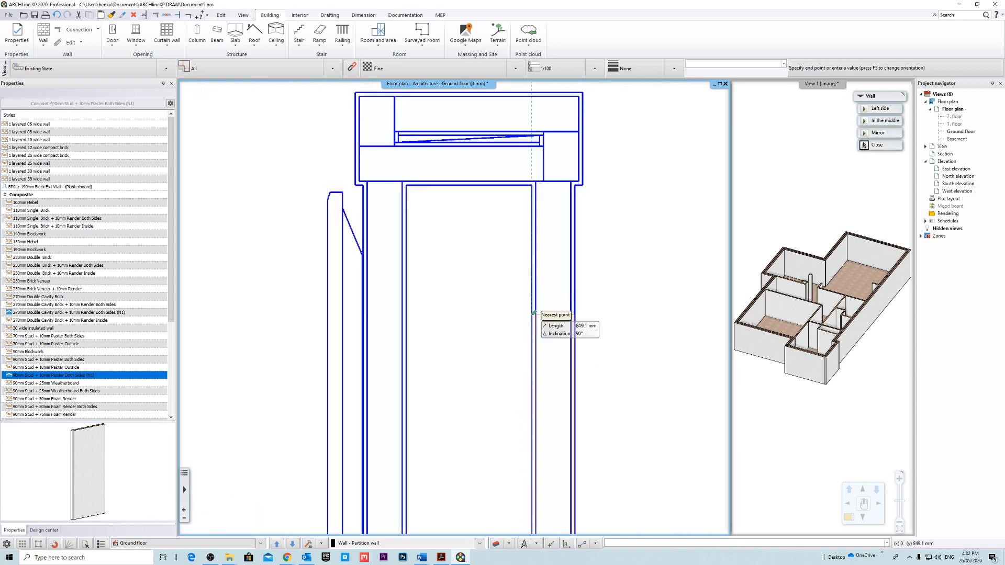
{"action": "middle_click_drag", "start_coordinate": [519, 231], "coordinate": [537, 319]}
{"action": "scroll", "coordinate": [537, 319], "scroll_direction": "up", "scroll_amount": 3}
{"action": "middle_click_drag", "start_coordinate": [498, 217], "coordinate": [509, 264]}
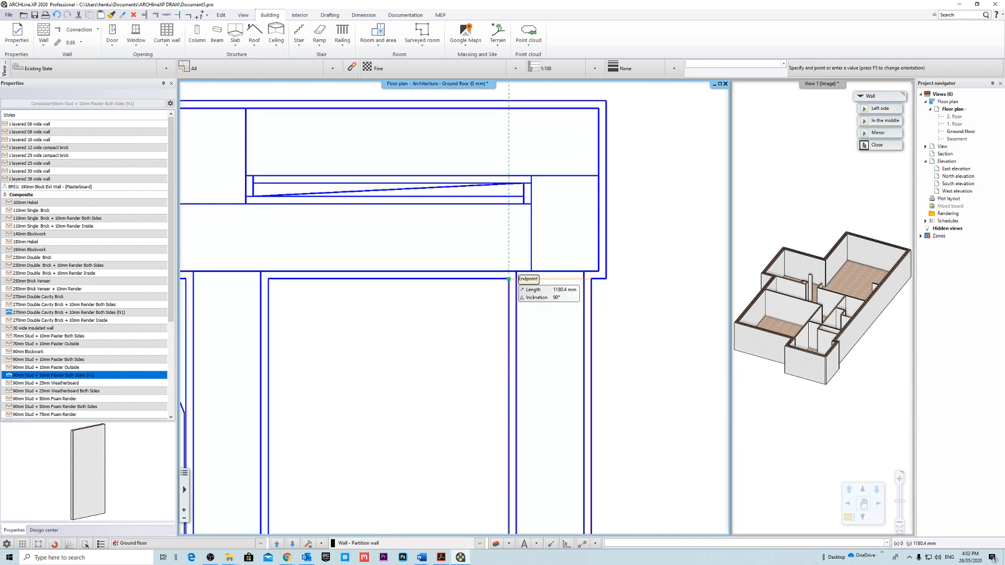
{"action": "left_click", "coordinate": [508, 279]}
{"action": "key", "text": "Escape"}
Draw a vertical partition wall about 1190 mm long along the sitting-area side of the narrow recess.
{"action": "middle_click_drag", "start_coordinate": [268, 294], "coordinate": [397, 160]}
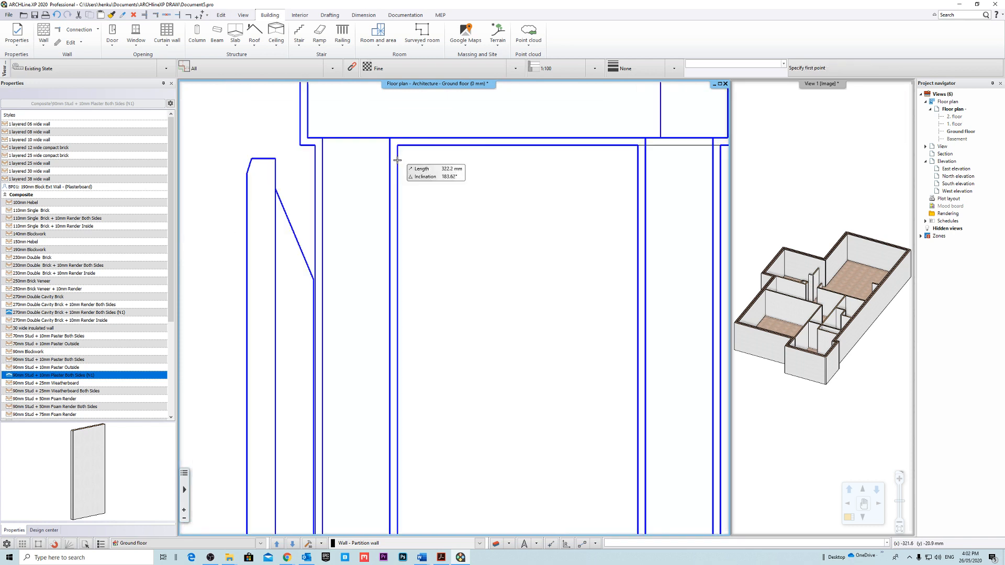
{"action": "middle_click_drag", "start_coordinate": [394, 492], "coordinate": [415, 238]}
{"action": "middle_click_drag", "start_coordinate": [463, 495], "coordinate": [478, 270]}
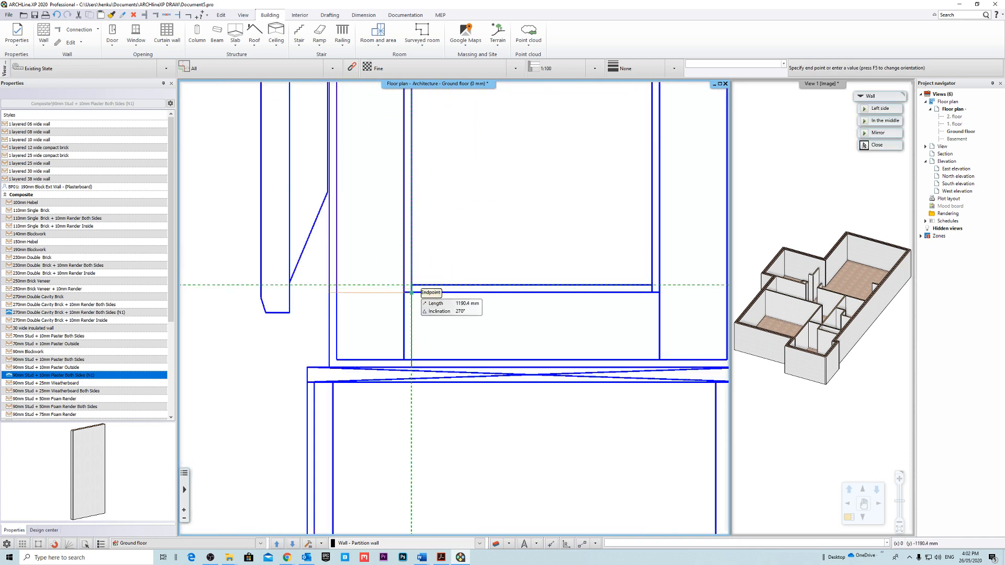
{"action": "left_click", "coordinate": [412, 292]}
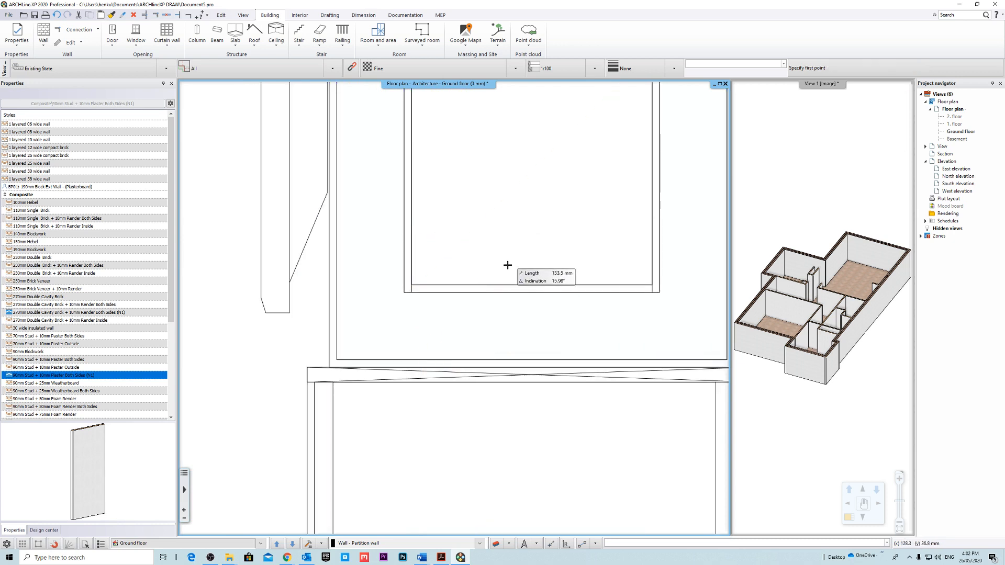
Close the upper end of the narrow recess between sitting area and kitchen with a short horizontal partition wall.
{"action": "scroll", "coordinate": [508, 265], "scroll_direction": "down", "scroll_amount": 3}
{"action": "middle_click_drag", "start_coordinate": [526, 137], "coordinate": [509, 338]}
{"action": "scroll", "coordinate": [515, 324], "scroll_direction": "down", "scroll_amount": 4}
{"action": "middle_click_drag", "start_coordinate": [468, 138], "coordinate": [460, 254]}
{"action": "scroll", "coordinate": [459, 258], "scroll_direction": "up", "scroll_amount": 3}
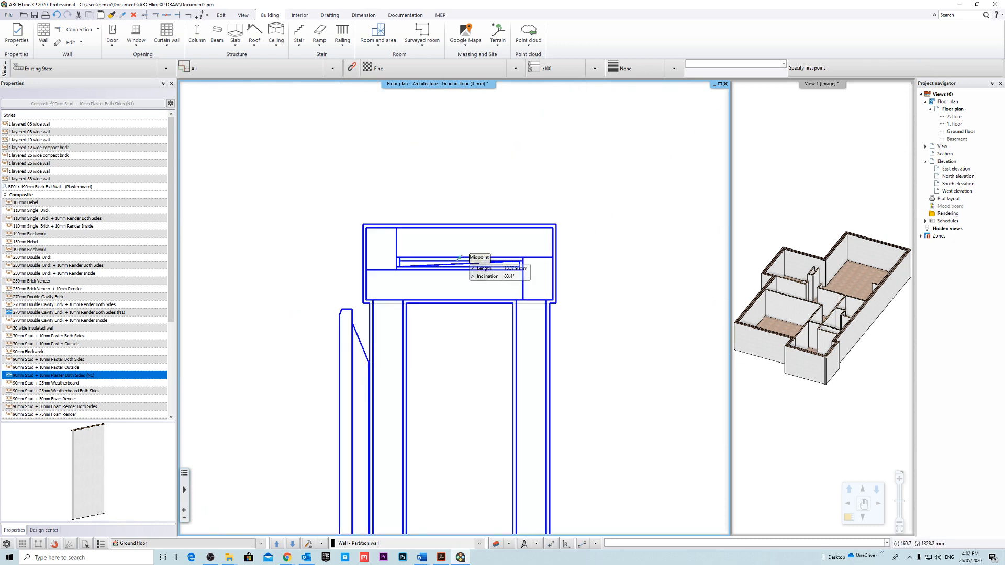
{"action": "scroll", "coordinate": [416, 276], "scroll_direction": "up", "scroll_amount": 3}
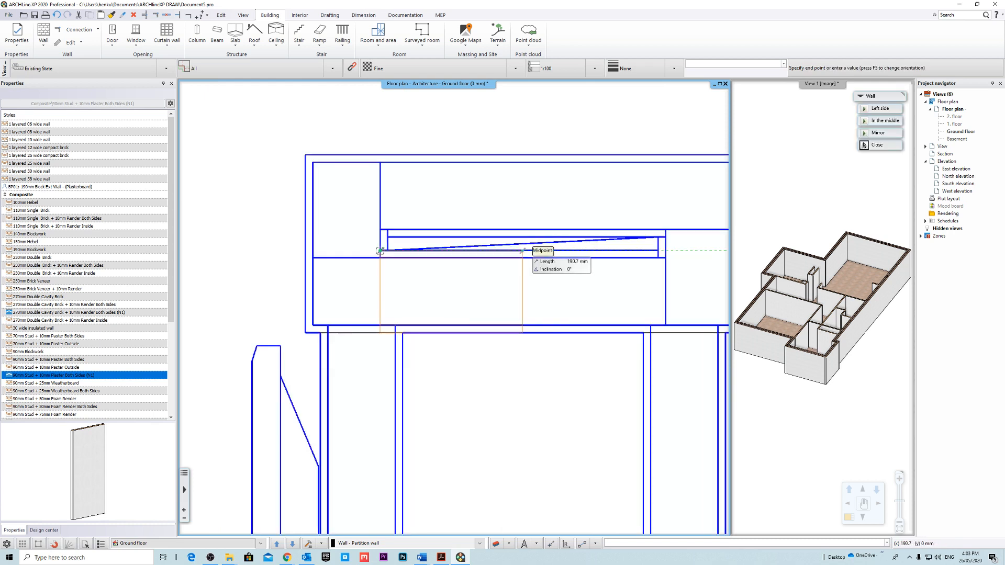
{"action": "middle_click_drag", "start_coordinate": [648, 250], "coordinate": [469, 290]}
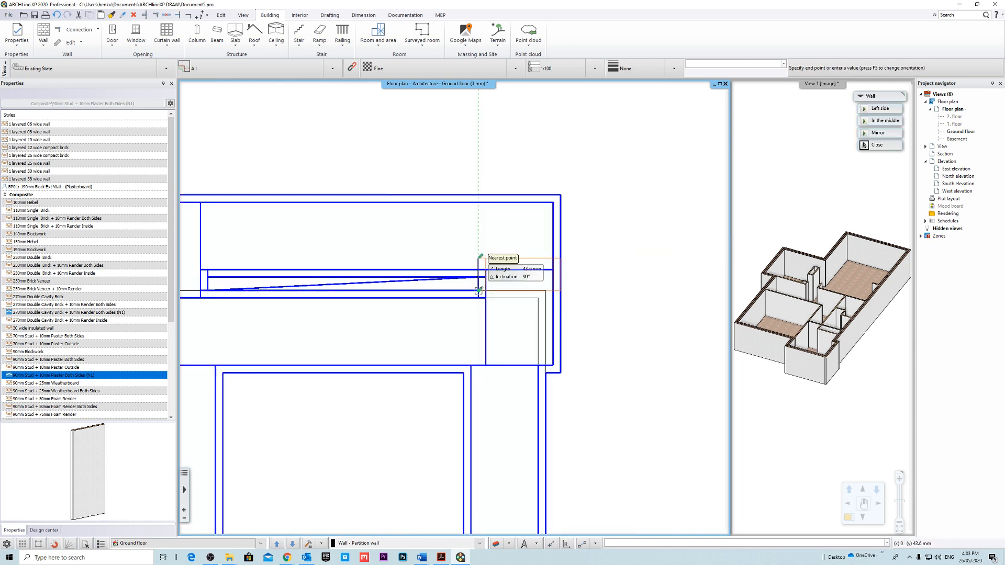
{"action": "left_click", "coordinate": [478, 278]}
{"action": "middle_click_drag", "start_coordinate": [225, 275], "coordinate": [468, 271]}
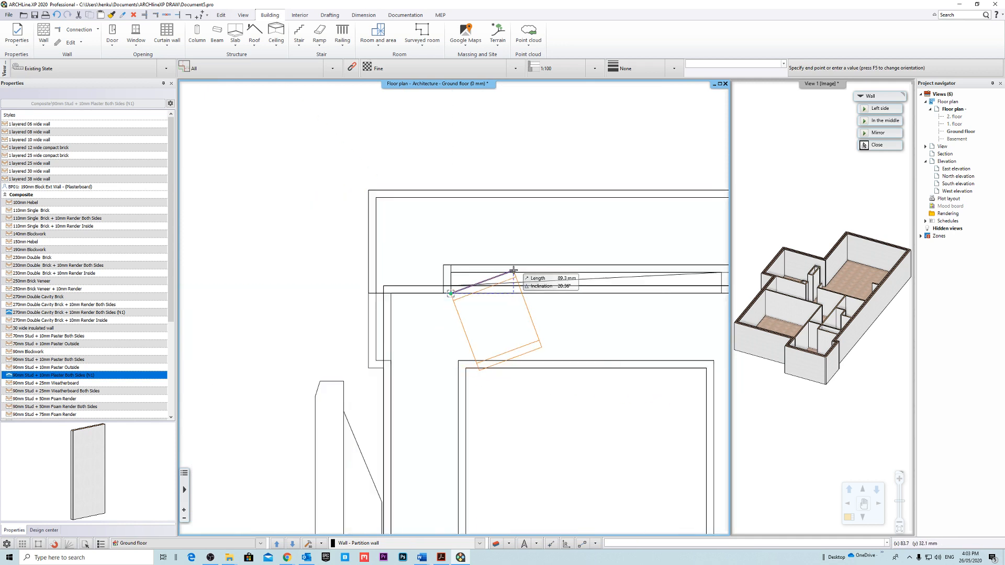
{"action": "scroll", "coordinate": [455, 303], "scroll_direction": "down", "scroll_amount": 2}
{"action": "key", "text": "Escape"}
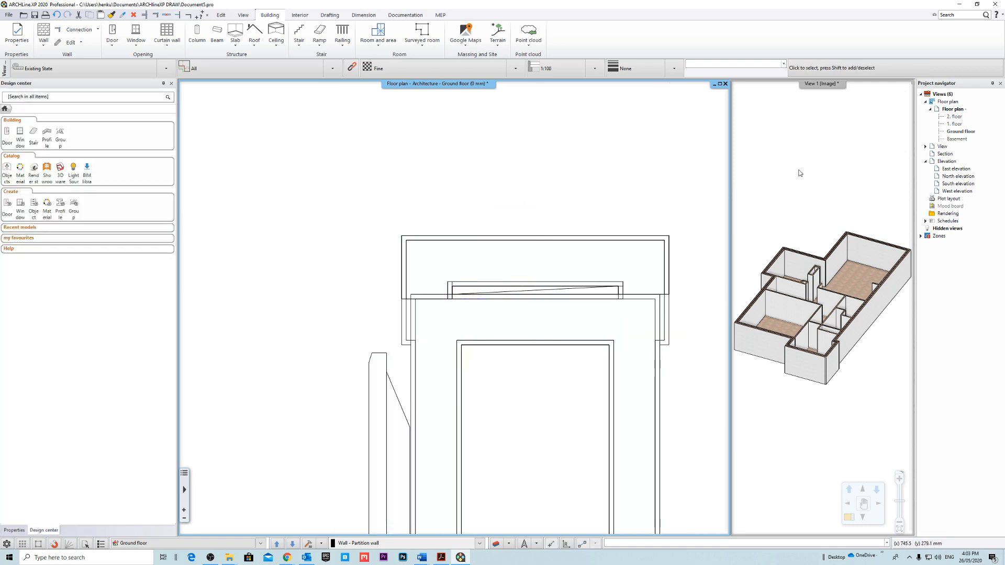
Magnify the 3D view and examine the partition walls, exterior walls and slab from several angles.
{"action": "middle_click_drag", "start_coordinate": [843, 92], "coordinate": [792, 101]}
{"action": "left_click", "coordinate": [839, 90]}
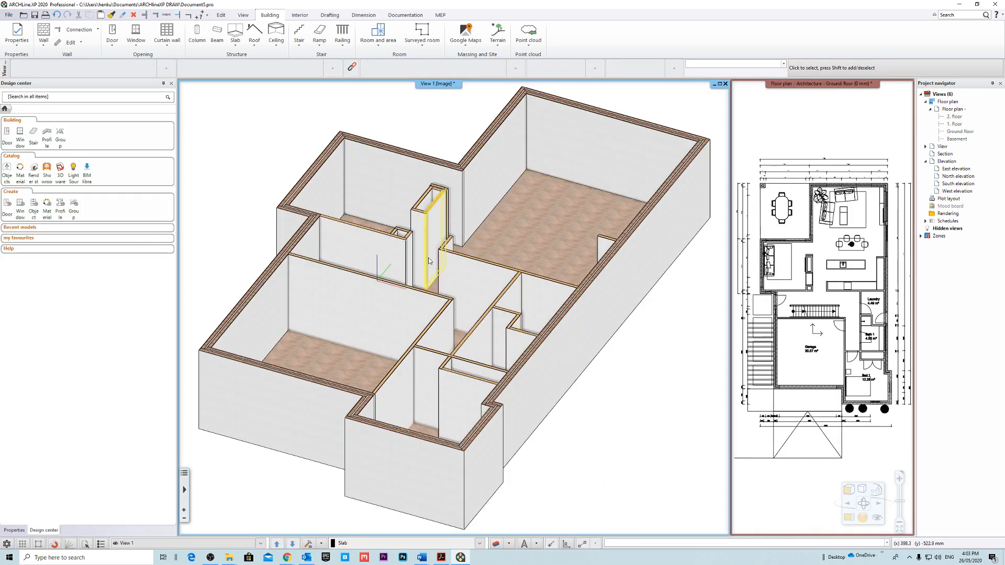
{"action": "scroll", "coordinate": [426, 225], "scroll_direction": "up", "scroll_amount": 6}
{"action": "middle_click_drag", "start_coordinate": [552, 329], "coordinate": [440, 316], "text": "shift"}
{"action": "scroll", "coordinate": [438, 268], "scroll_direction": "down", "scroll_amount": 8}
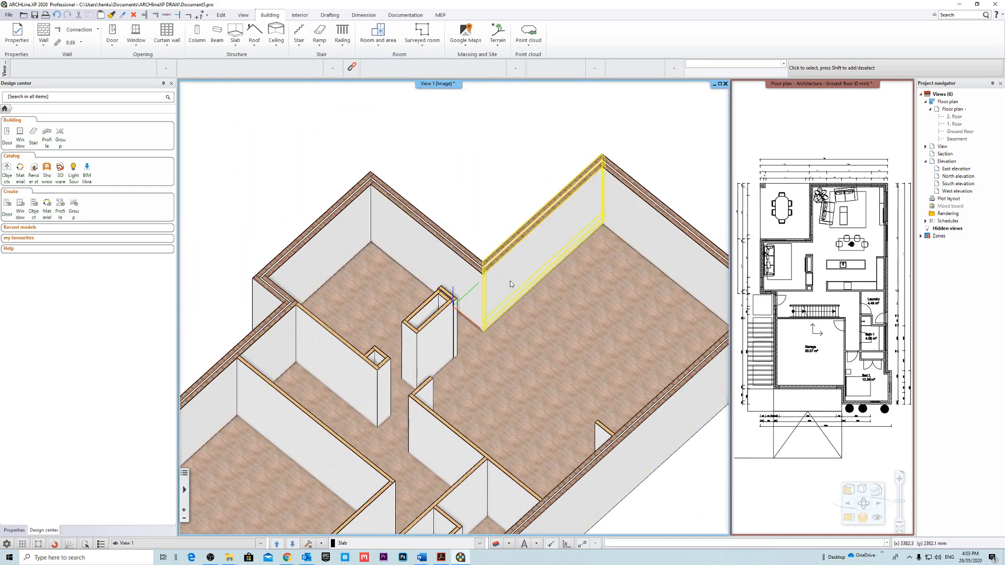
{"action": "scroll", "coordinate": [412, 353], "scroll_direction": "down", "scroll_amount": 8}
{"action": "middle_click_drag", "start_coordinate": [413, 353], "coordinate": [466, 351], "text": "shift"}
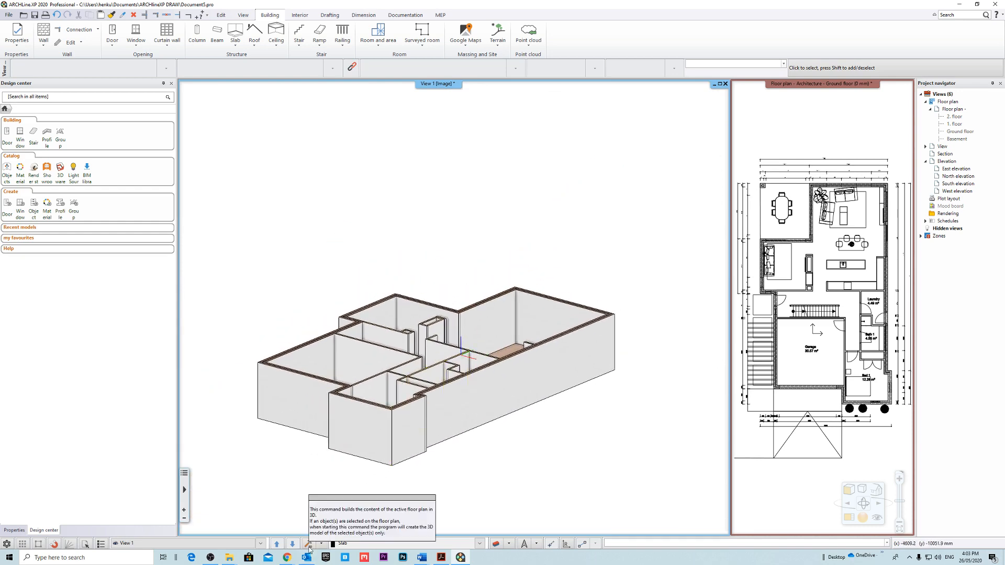
{"action": "scroll", "coordinate": [494, 386], "scroll_direction": "up", "scroll_amount": 2}
{"action": "scroll", "coordinate": [520, 289], "scroll_direction": "up", "scroll_amount": 8}
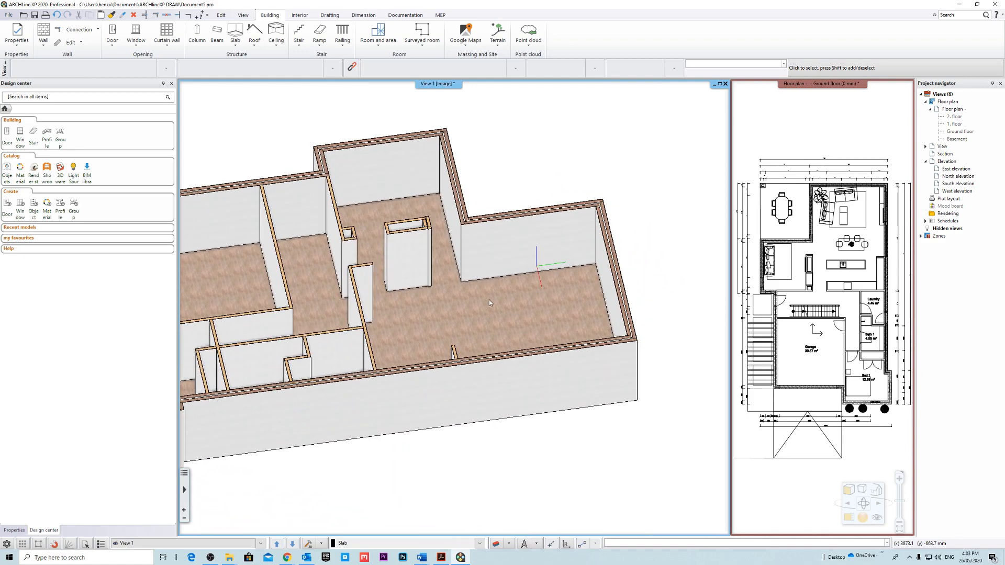
{"action": "left_click", "coordinate": [442, 419]}
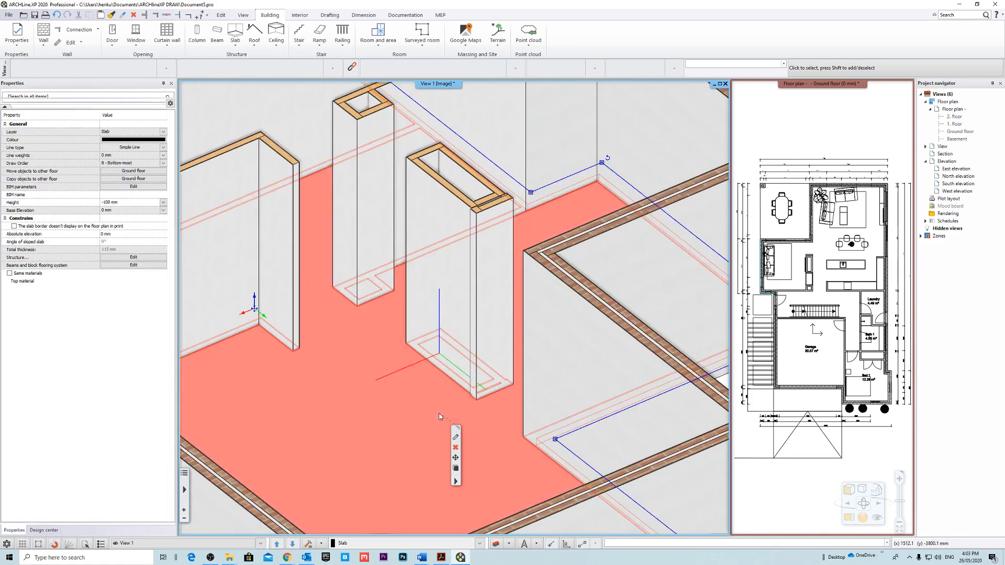
{"action": "scroll", "coordinate": [465, 431], "scroll_direction": "down", "scroll_amount": 4}
{"action": "right_click_drag", "start_coordinate": [483, 437], "coordinate": [487, 335]}
{"action": "key", "text": "Escape"}
{"action": "scroll", "coordinate": [648, 455], "scroll_direction": "down", "scroll_amount": 4}
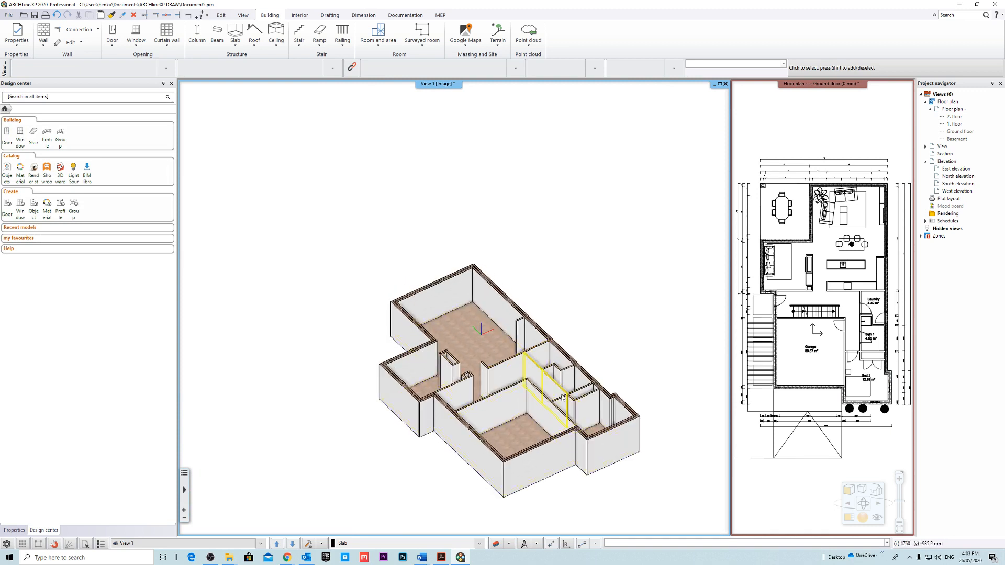
{"action": "right_click_drag", "start_coordinate": [569, 396], "coordinate": [594, 399]}
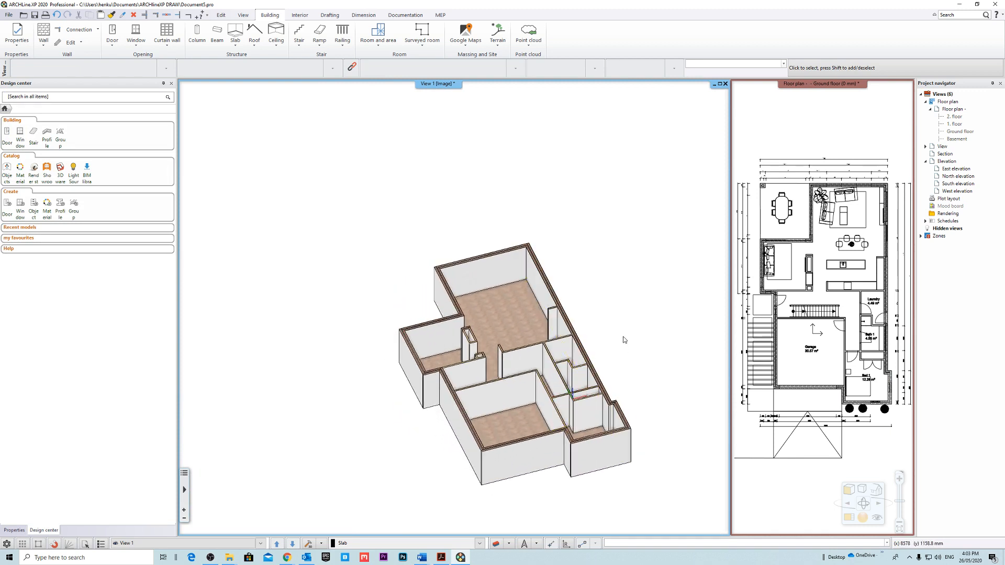
Magnify the ground floor plan and insert a window by two points, about 1239 mm wide, at the first bay of the living area's upper exterior wall.
{"action": "right_click", "coordinate": [789, 84]}
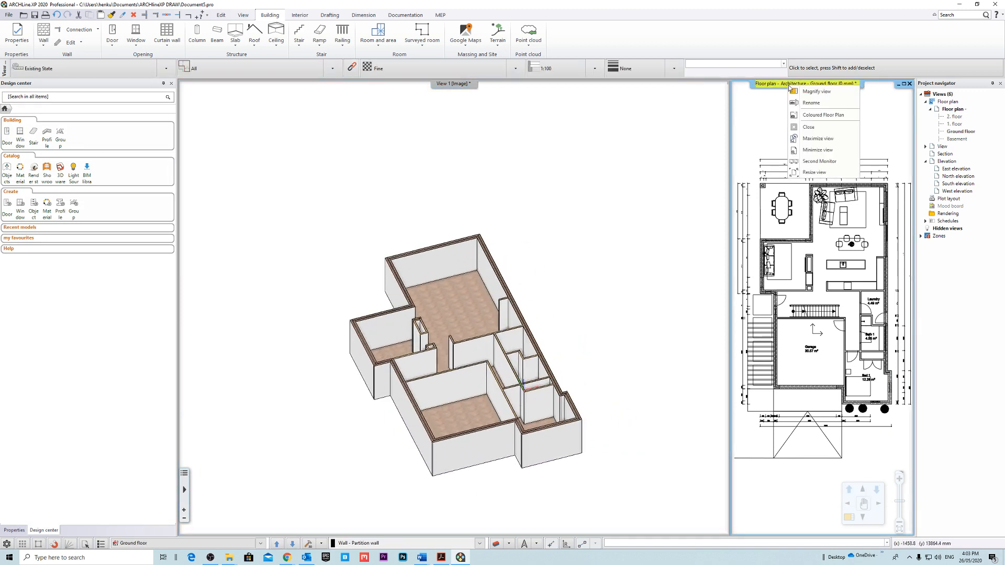
{"action": "left_click", "coordinate": [815, 92]}
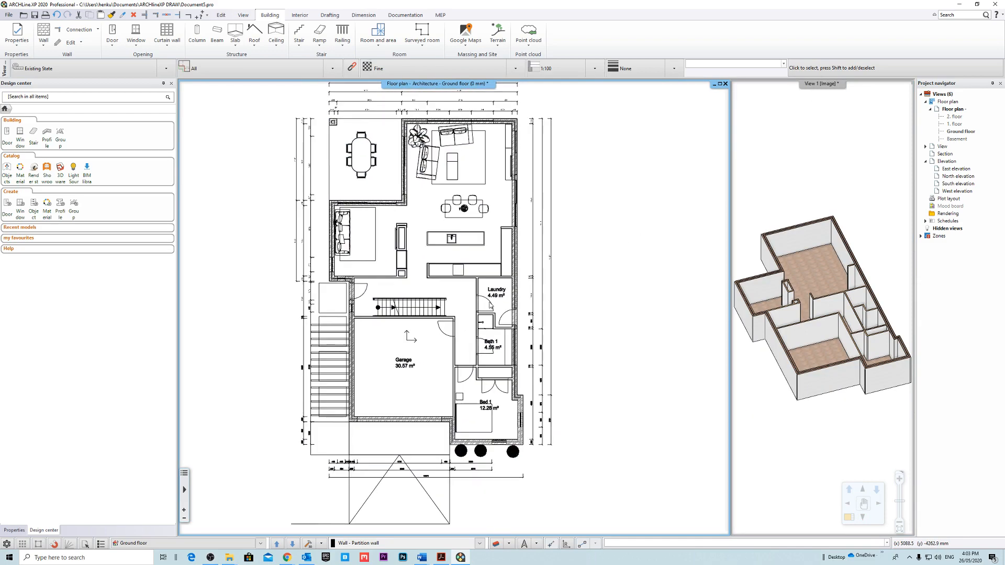
{"action": "scroll", "coordinate": [489, 306], "scroll_direction": "up", "scroll_amount": 3}
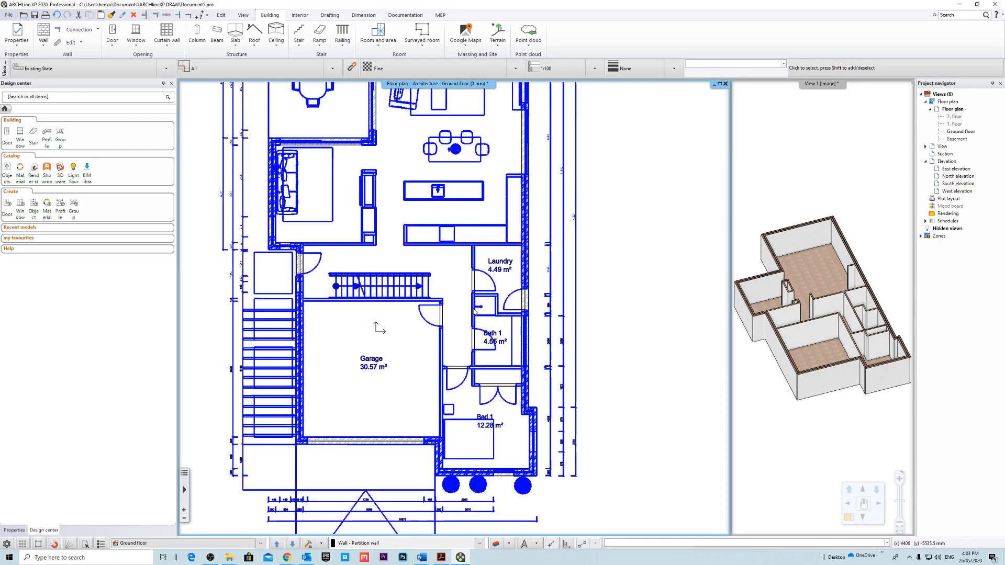
{"action": "scroll", "coordinate": [474, 310], "scroll_direction": "down", "scroll_amount": 3}
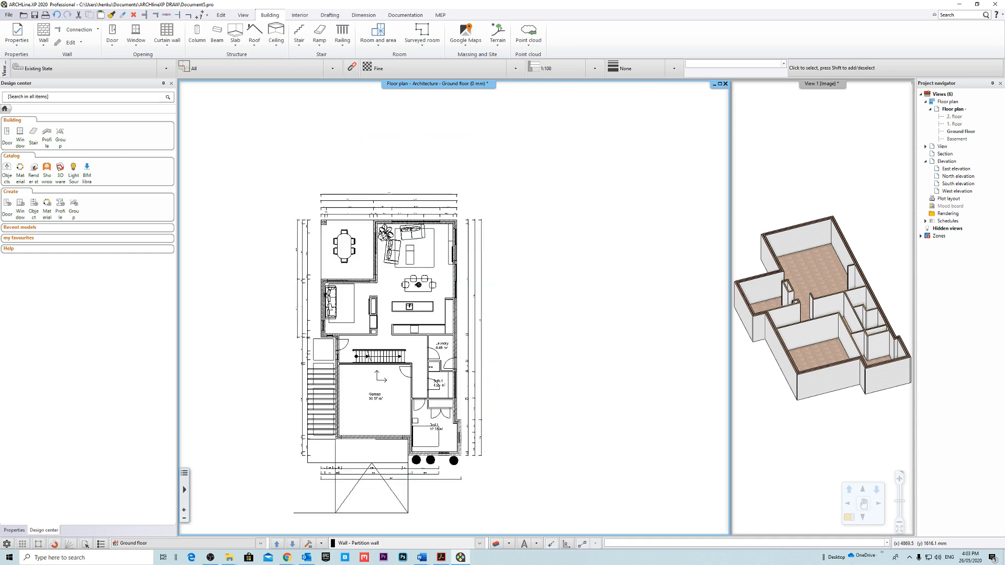
{"action": "scroll", "coordinate": [412, 232], "scroll_direction": "up", "scroll_amount": 5}
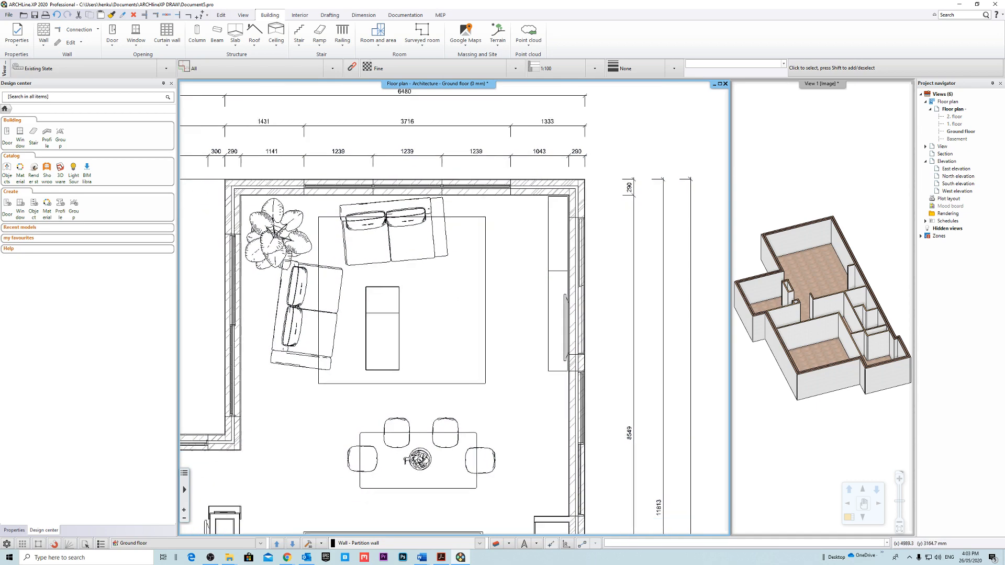
{"action": "scroll", "coordinate": [546, 366], "scroll_direction": "down", "scroll_amount": 2}
{"action": "left_click", "coordinate": [136, 46]}
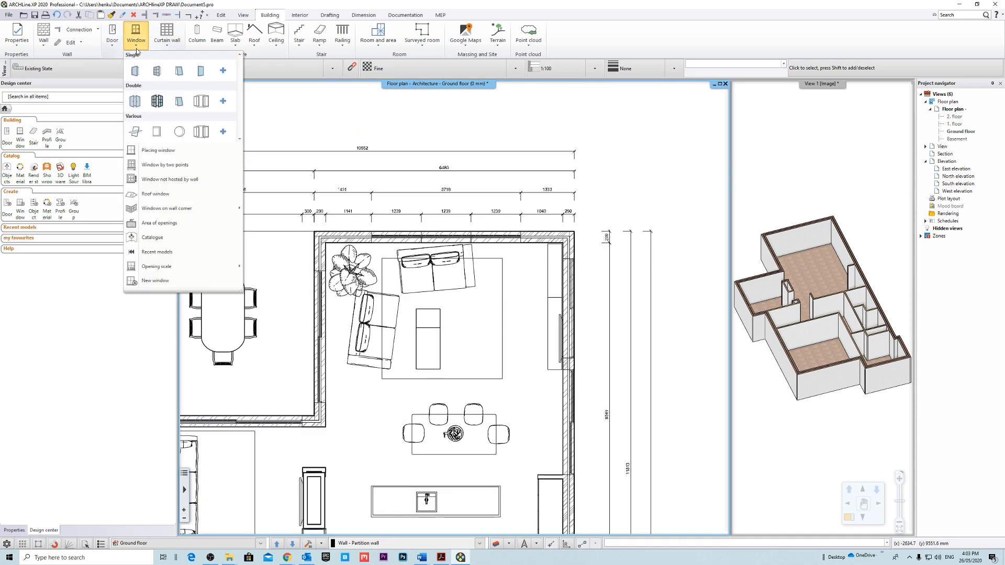
{"action": "left_click", "coordinate": [162, 165]}
{"action": "scroll", "coordinate": [447, 321], "scroll_direction": "up", "scroll_amount": 5}
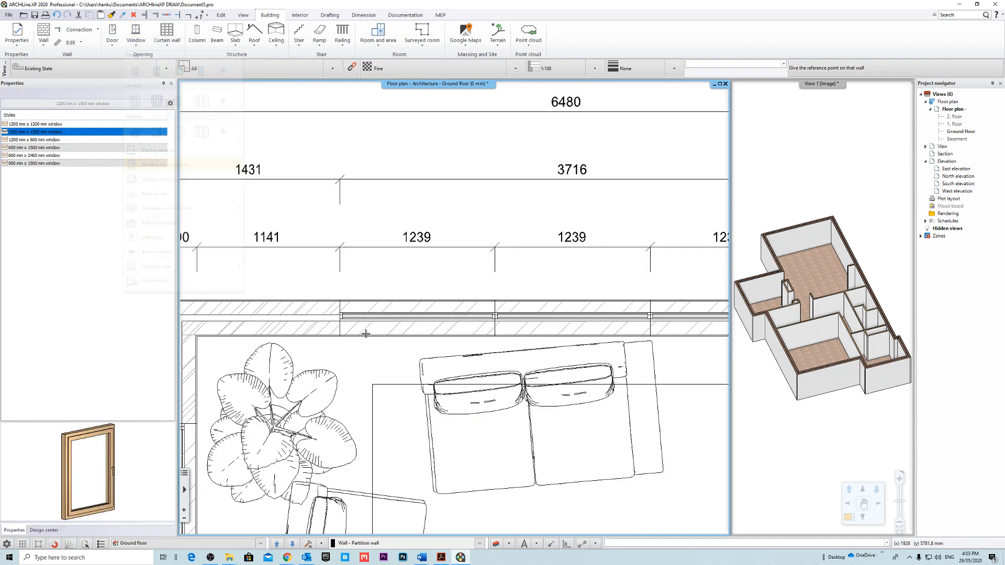
{"action": "scroll", "coordinate": [447, 320], "scroll_direction": "up", "scroll_amount": 2}
{"action": "left_click", "coordinate": [362, 317]}
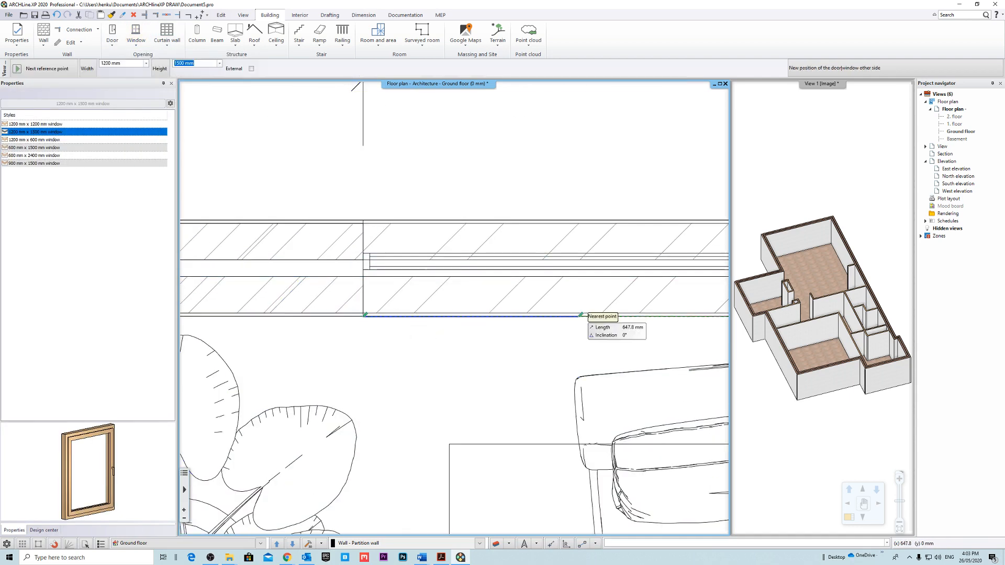
{"action": "middle_click_drag", "start_coordinate": [645, 316], "coordinate": [427, 325]}
{"action": "left_click", "coordinate": [554, 327]}
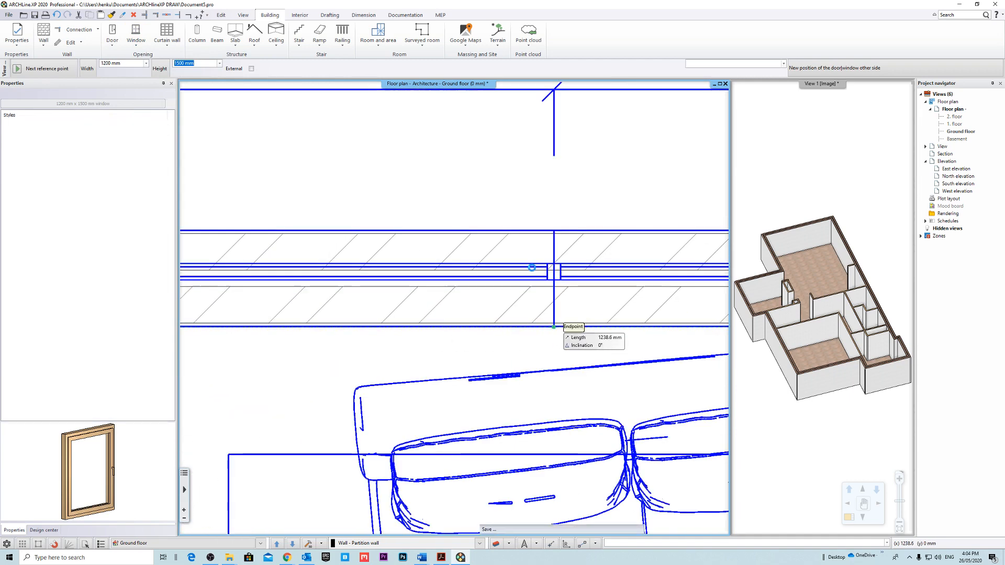
{"action": "left_click", "coordinate": [585, 243]}
{"action": "scroll", "coordinate": [523, 278], "scroll_direction": "down", "scroll_amount": 6}
{"action": "key", "text": "Escape"}
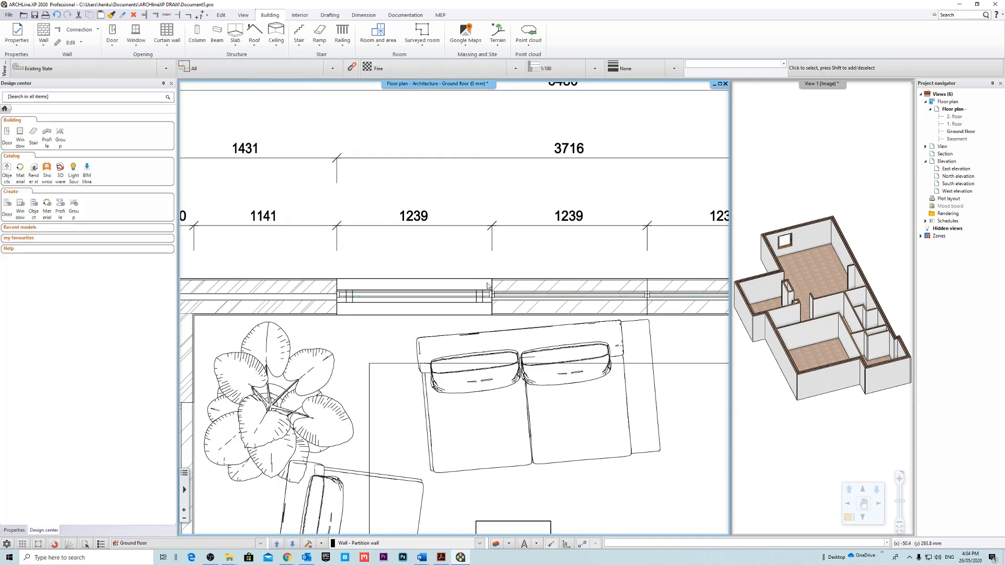
Check the inserted living-area window and its host exterior wall in the 3D view.
{"action": "middle_click_drag", "start_coordinate": [500, 236], "coordinate": [514, 225]}
{"action": "middle_click_drag", "start_coordinate": [503, 295], "coordinate": [484, 304]}
{"action": "left_click", "coordinate": [861, 260]}
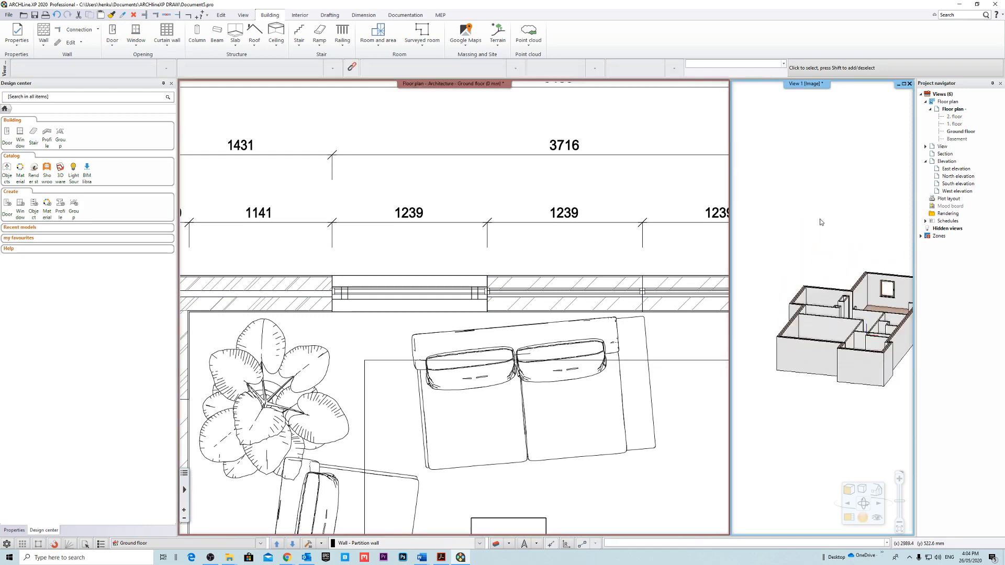
{"action": "scroll", "coordinate": [796, 306], "scroll_direction": "up", "scroll_amount": 5}
{"action": "scroll", "coordinate": [784, 324], "scroll_direction": "up", "scroll_amount": 6}
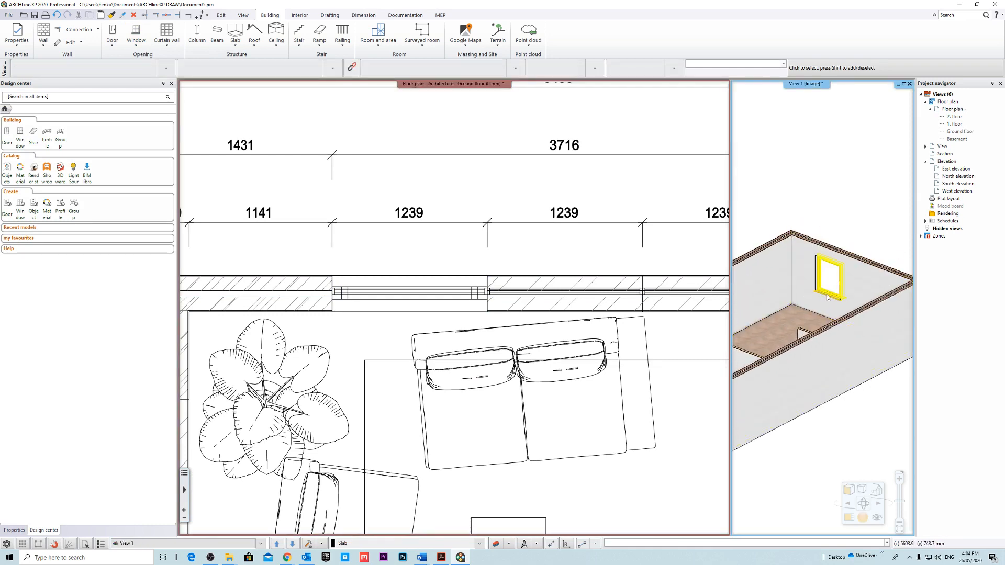
{"action": "left_click", "coordinate": [859, 297]}
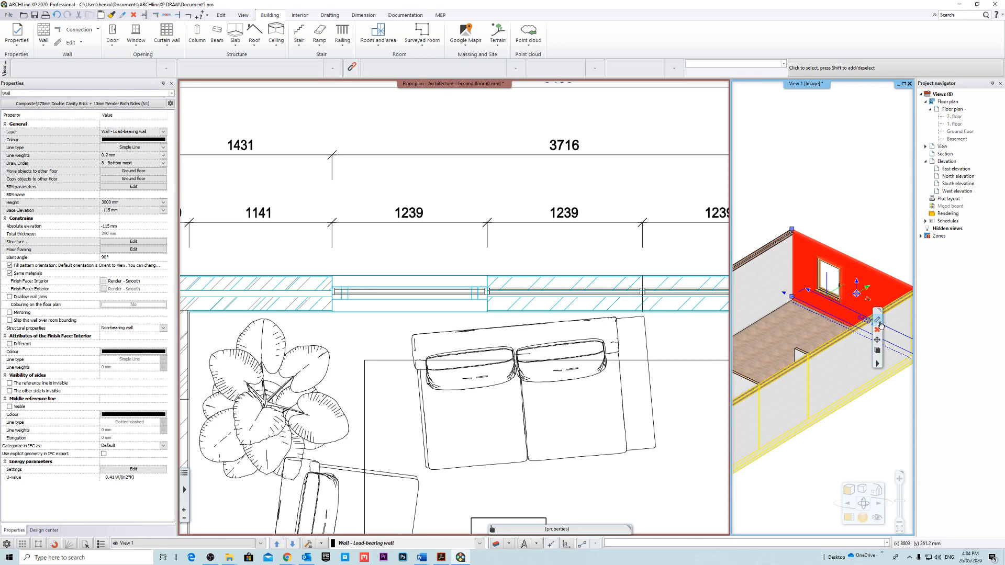
{"action": "left_click", "coordinate": [840, 205]}
{"action": "scroll", "coordinate": [824, 244], "scroll_direction": "down", "scroll_amount": 3}
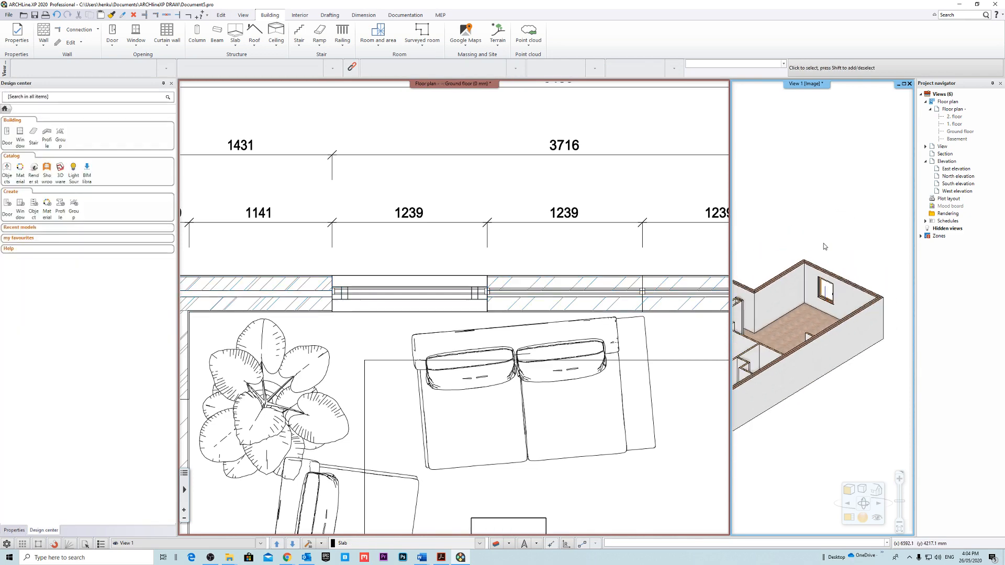
{"action": "scroll", "coordinate": [540, 277], "scroll_direction": "down", "scroll_amount": 5}
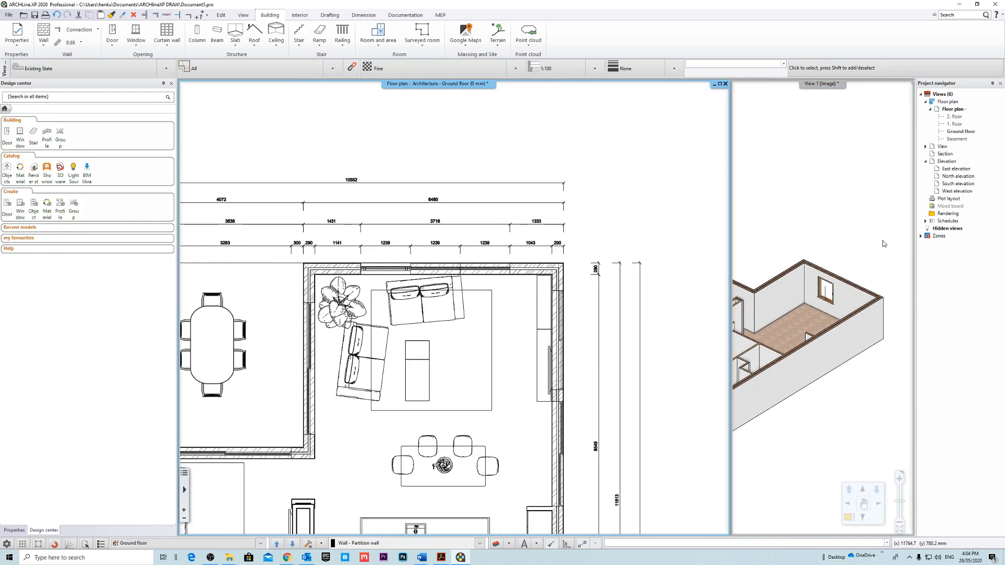
Magnify the 3D view and examine the new window and its sills from outside and inside the living area.
{"action": "right_click", "coordinate": [799, 84]}
{"action": "left_click", "coordinate": [831, 91]}
{"action": "middle_click_drag", "start_coordinate": [685, 209], "coordinate": [655, 222]}
{"action": "scroll", "coordinate": [505, 275], "scroll_direction": "up", "scroll_amount": 10}
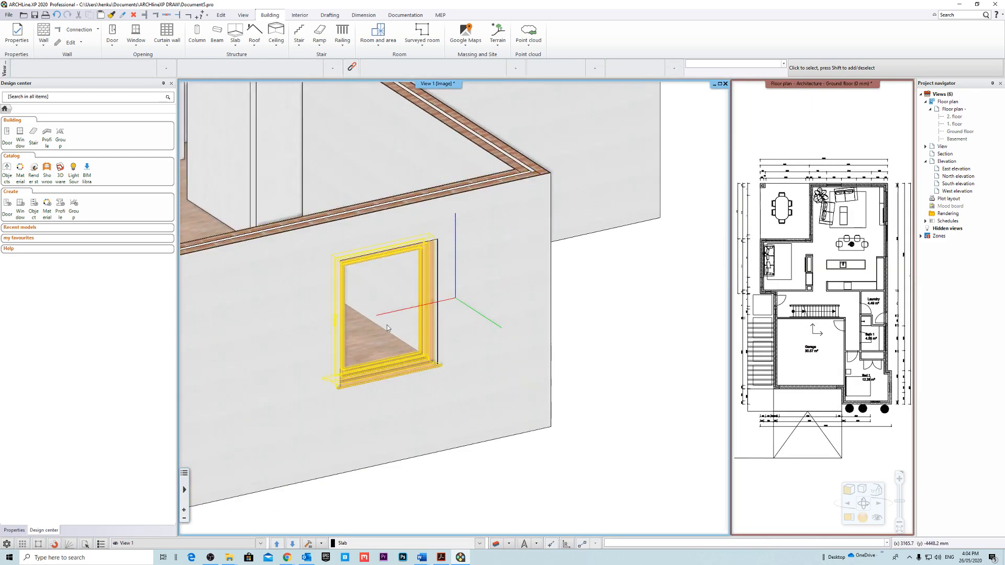
{"action": "scroll", "coordinate": [415, 338], "scroll_direction": "down", "scroll_amount": 6}
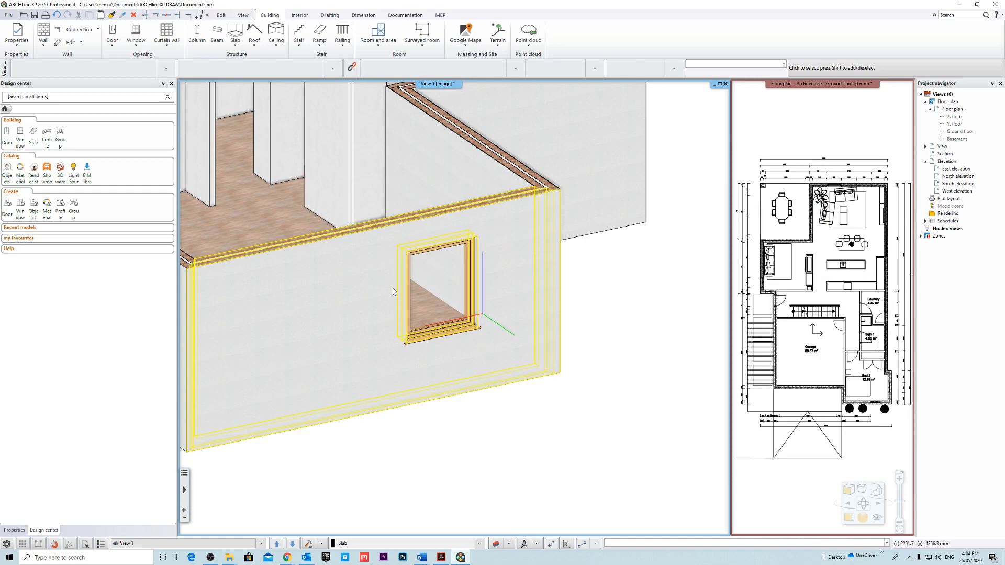
{"action": "middle_click_drag", "start_coordinate": [465, 344], "coordinate": [473, 307]}
{"action": "scroll", "coordinate": [472, 304], "scroll_direction": "up", "scroll_amount": 6}
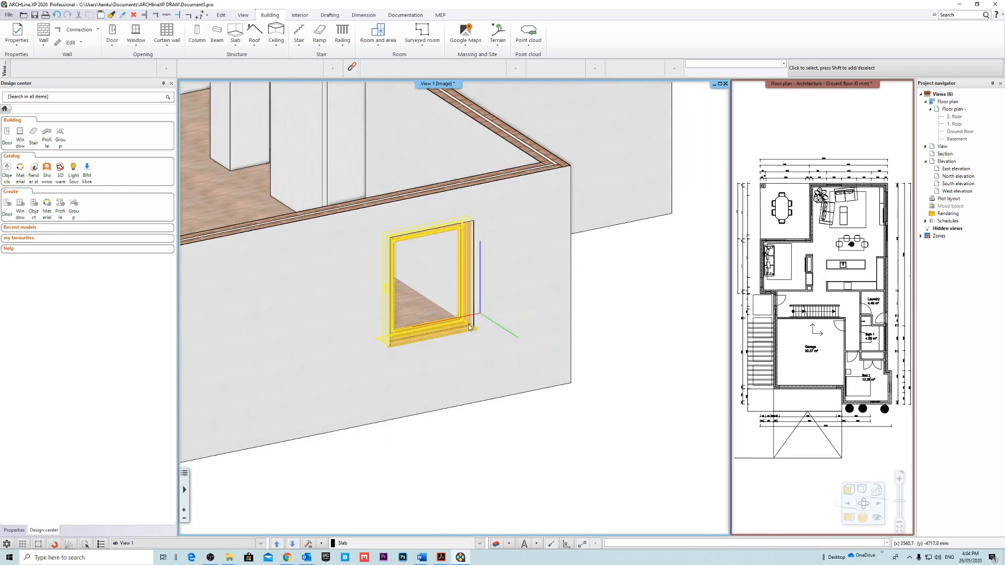
{"action": "left_click", "coordinate": [506, 300]}
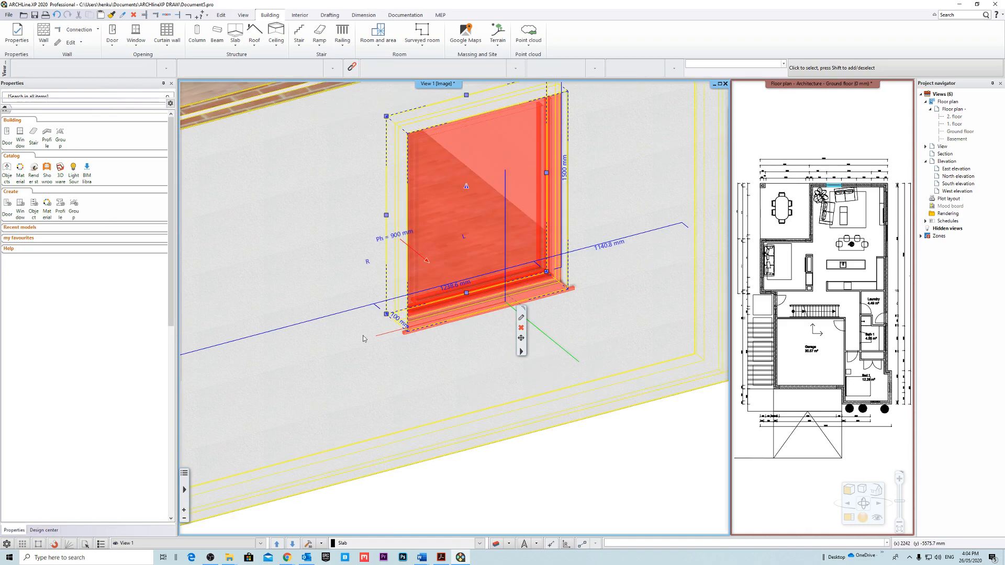
{"action": "middle_click_drag", "start_coordinate": [506, 300], "coordinate": [545, 332]}
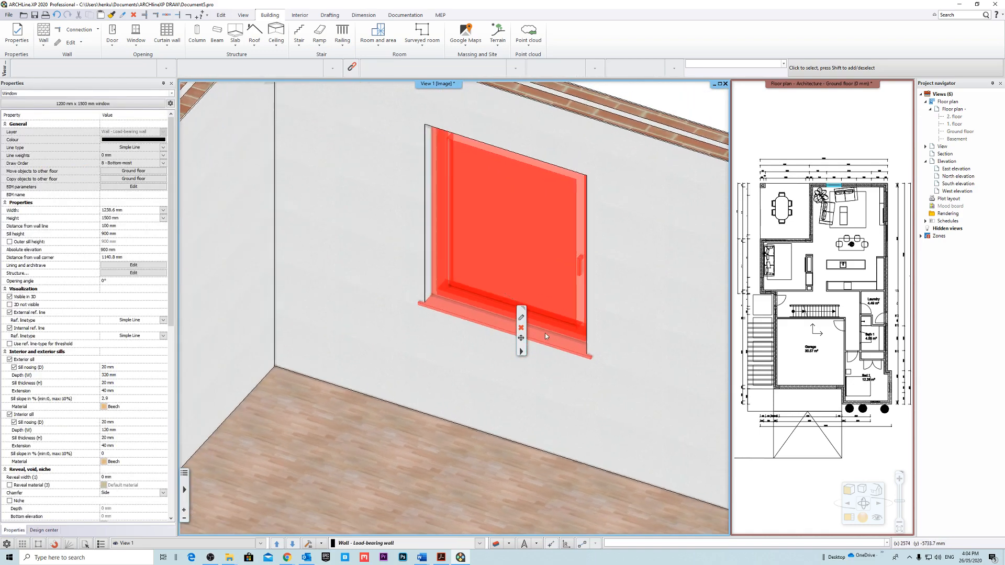
{"action": "left_click", "coordinate": [424, 304]}
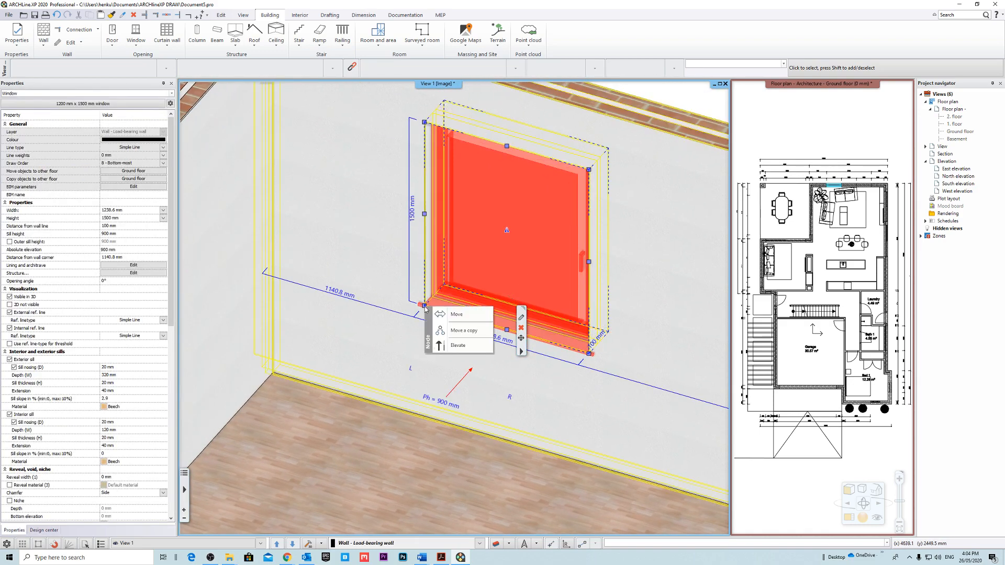
{"action": "left_click", "coordinate": [472, 337]}
{"action": "key", "text": "Escape"}
Open the living-area window's settings and turn off both its exterior sill and interior sill.
{"action": "left_click", "coordinate": [512, 308]}
{"action": "middle_click_drag", "start_coordinate": [511, 308], "coordinate": [473, 348]}
{"action": "left_click", "coordinate": [522, 320]}
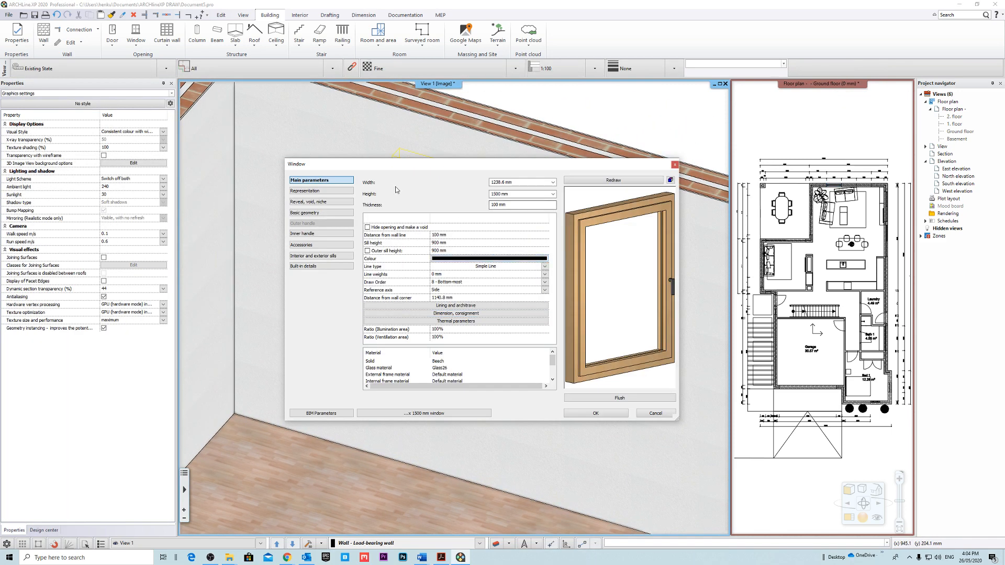
{"action": "left_click_drag", "start_coordinate": [394, 165], "coordinate": [375, 154]}
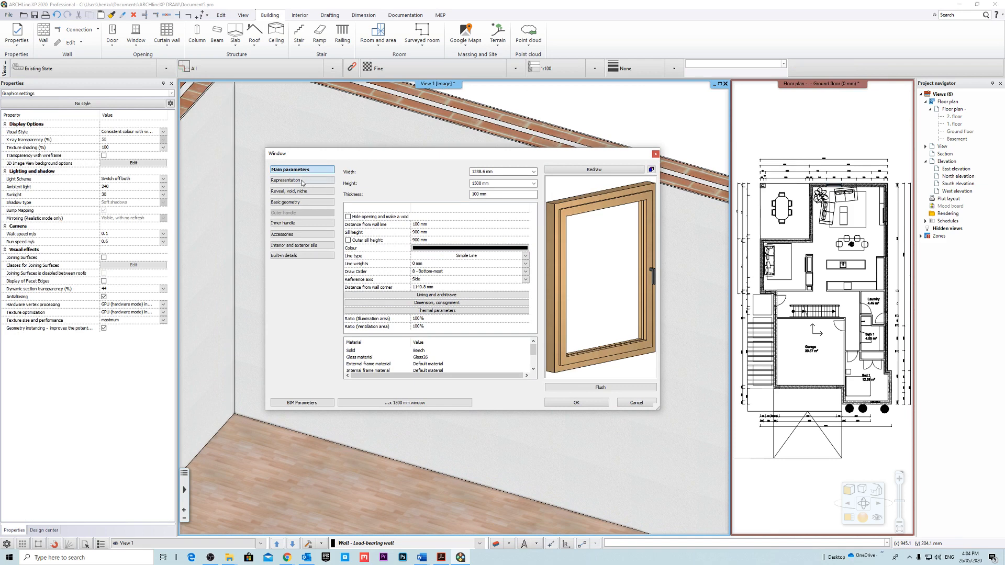
{"action": "left_click", "coordinate": [308, 246]}
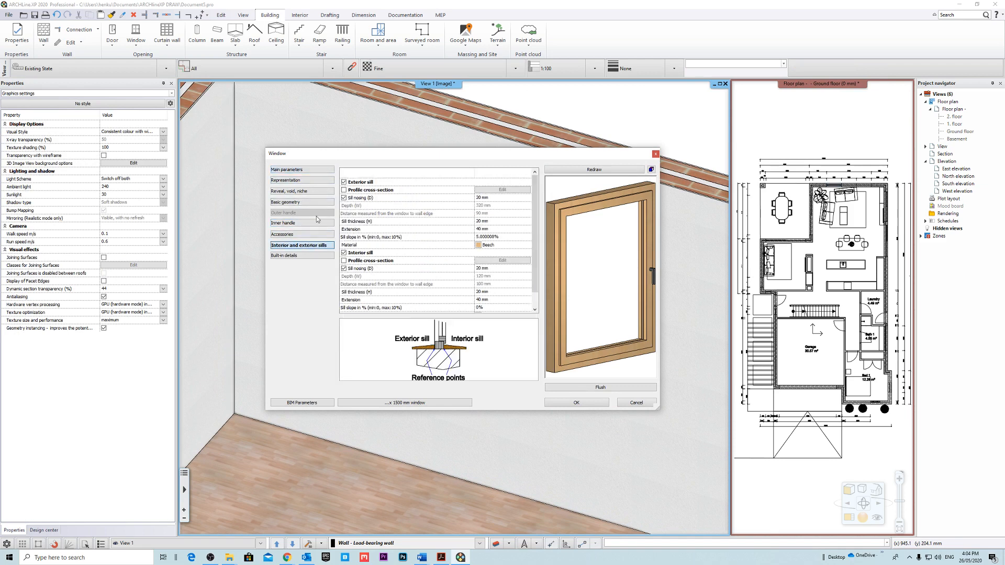
{"action": "left_click", "coordinate": [344, 182]}
{"action": "double_click", "coordinate": [354, 261]}
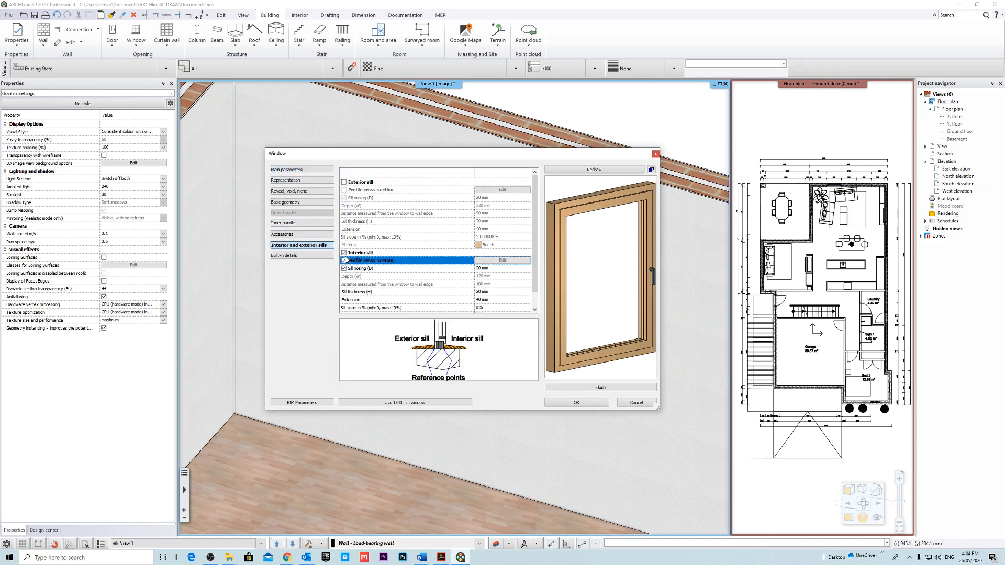
{"action": "left_click", "coordinate": [574, 373]}
{"action": "left_click", "coordinate": [344, 253]}
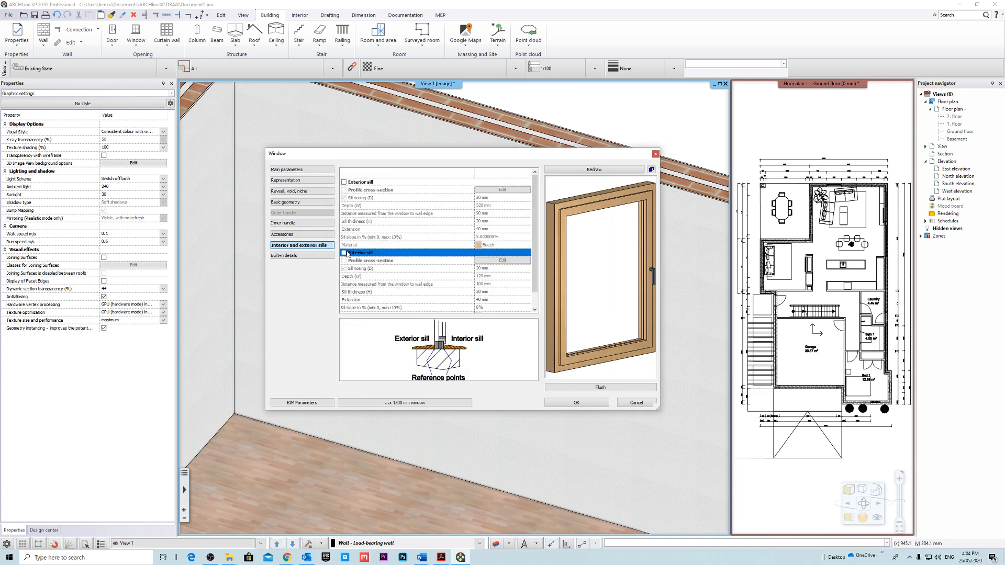
Redraw the window preview and disable the window's inner handle.
{"action": "left_click", "coordinate": [298, 170]}
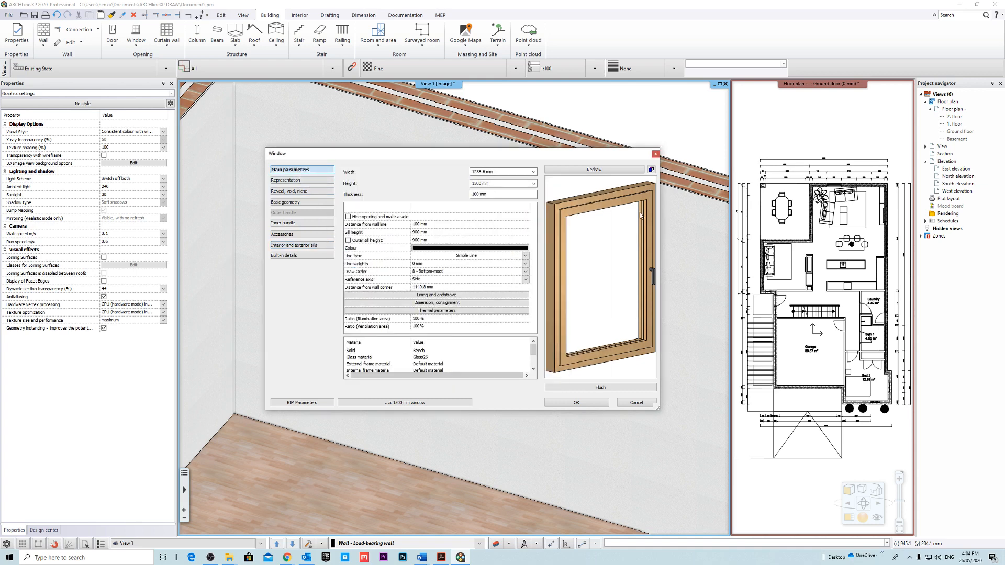
{"action": "left_click", "coordinate": [594, 170]}
{"action": "mouse_move", "coordinate": [629, 280]}
{"action": "left_mouse_down"}
{"action": "mouse_move", "coordinate": [618, 279]}
{"action": "mouse_move", "coordinate": [627, 286]}
{"action": "left_mouse_up"}
{"action": "scroll", "coordinate": [611, 278], "scroll_direction": "down", "scroll_amount": 4}
{"action": "scroll", "coordinate": [613, 279], "scroll_direction": "up", "scroll_amount": 3}
{"action": "left_click", "coordinate": [305, 222]}
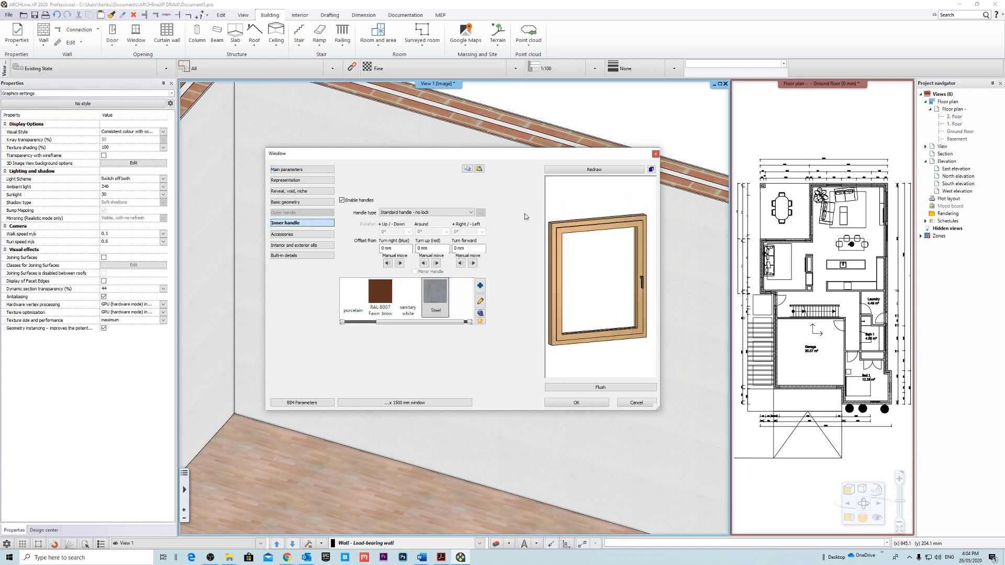
{"action": "left_click", "coordinate": [348, 202]}
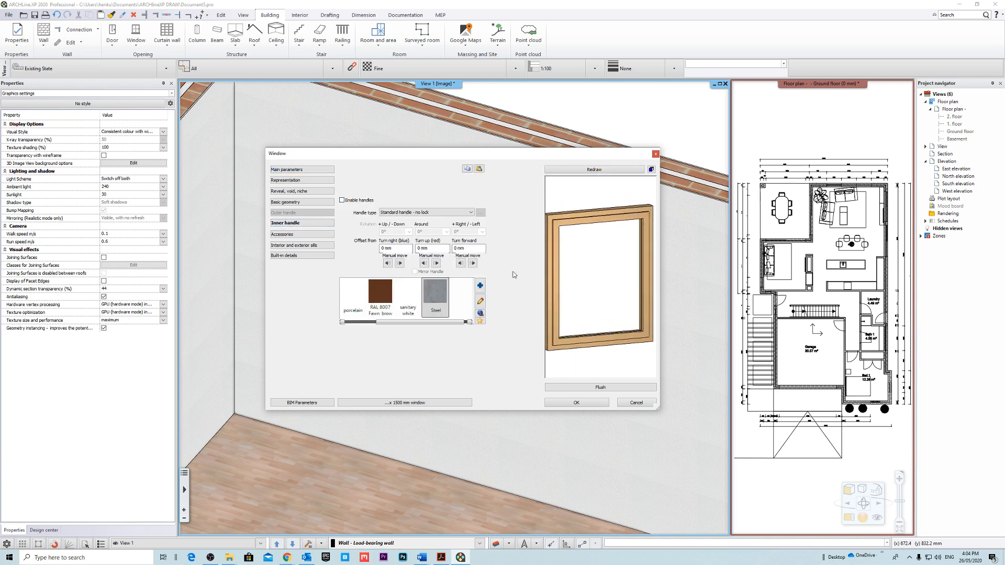
In the window's basic geometry, set the frame width around to 50 mm and redraw the preview.
{"action": "left_click", "coordinate": [309, 204]}
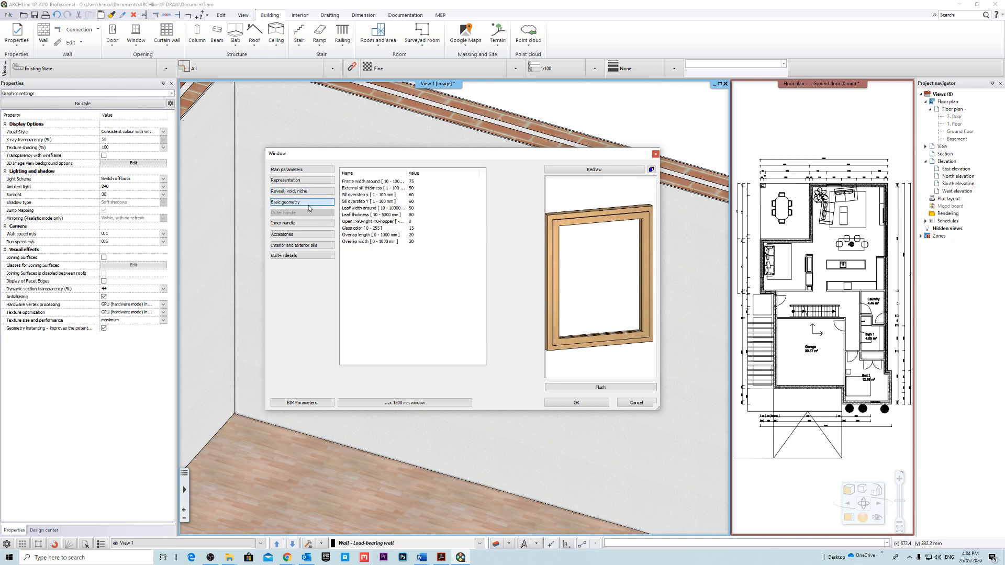
{"action": "left_click", "coordinate": [427, 182]}
{"action": "left_click", "coordinate": [427, 182]}
{"action": "left_click", "coordinate": [594, 170]}
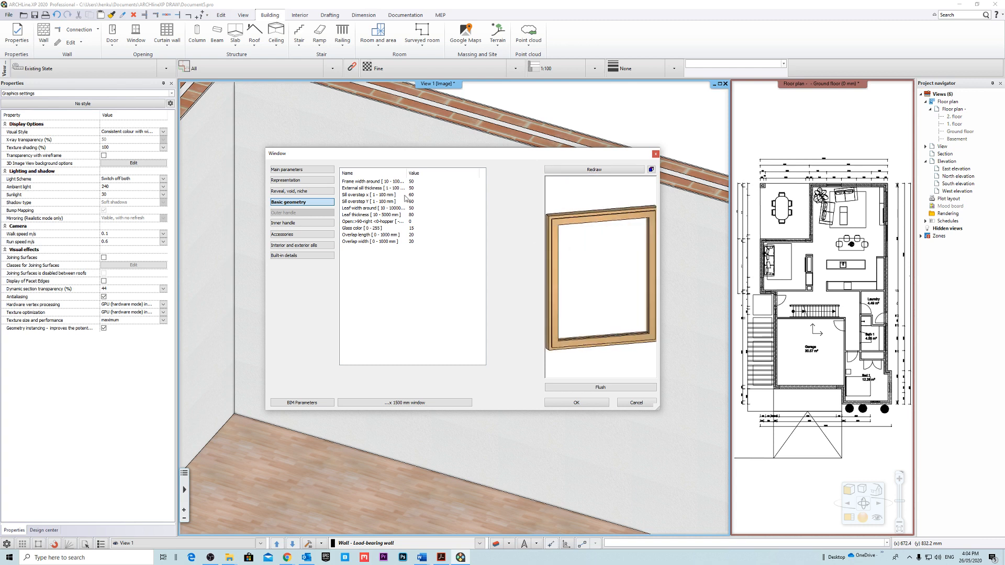
Set the window's sill overstep X and sill overstep Y to 40 mm each.
{"action": "left_click", "coordinate": [404, 194]}
{"action": "left_click", "coordinate": [421, 194]}
{"action": "type", "text": "40"}
{"action": "left_click", "coordinate": [595, 173]}
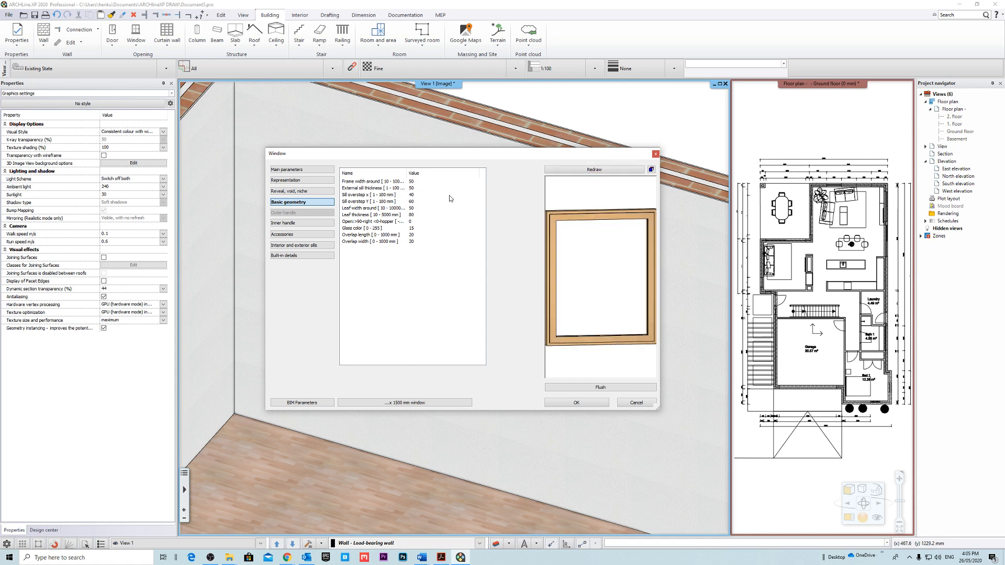
{"action": "left_click", "coordinate": [421, 201]}
{"action": "left_click", "coordinate": [422, 201]}
{"action": "type", "text": "40"}
{"action": "left_click", "coordinate": [623, 230]}
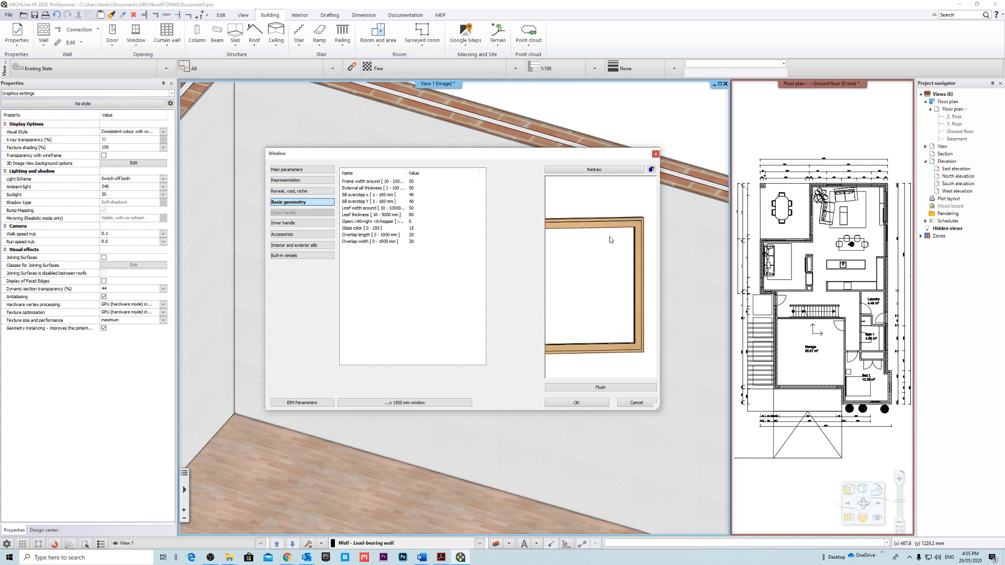
Try a leaf thickness of 40 mm and redraw the window preview.
{"action": "left_click", "coordinate": [421, 216]}
{"action": "left_click", "coordinate": [421, 218]}
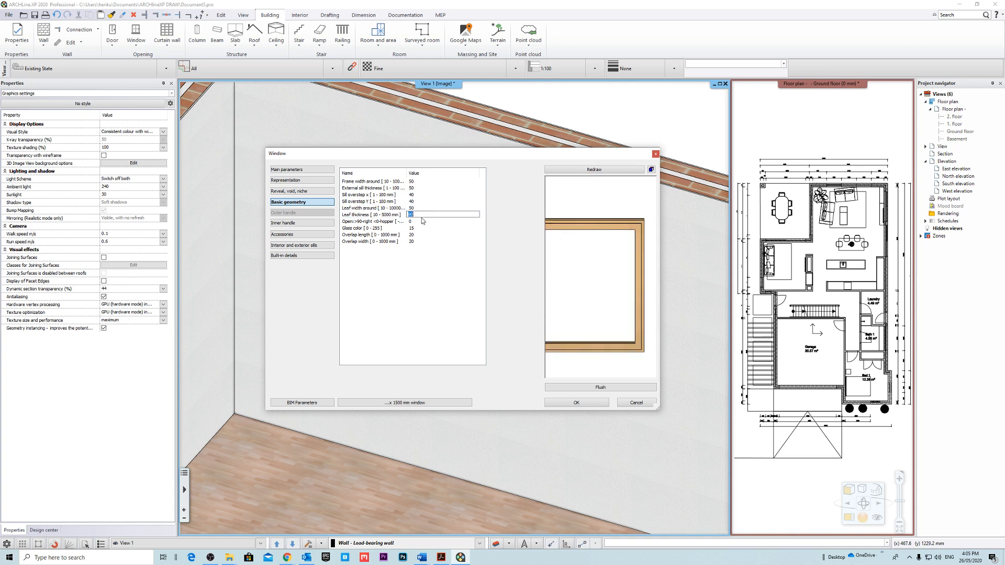
{"action": "left_click", "coordinate": [587, 173]}
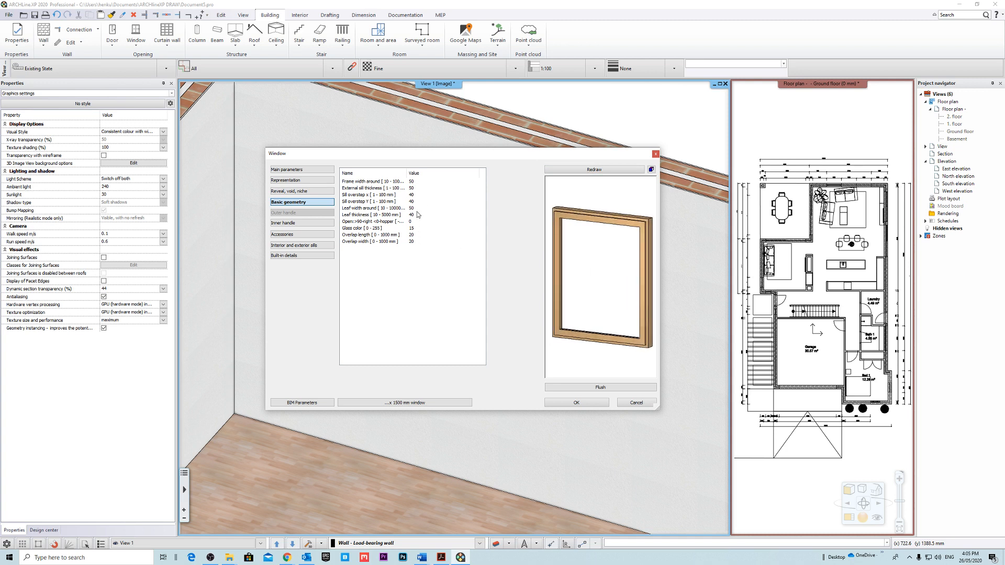
Set the window's leaf thickness to 20 mm and redraw the preview.
{"action": "double_click", "coordinate": [418, 214]}
{"action": "type", "text": "20"}
{"action": "left_click", "coordinate": [592, 172]}
Try a smaller frame width around the window and inspect the redrawn preview.
{"action": "left_click", "coordinate": [422, 207]}
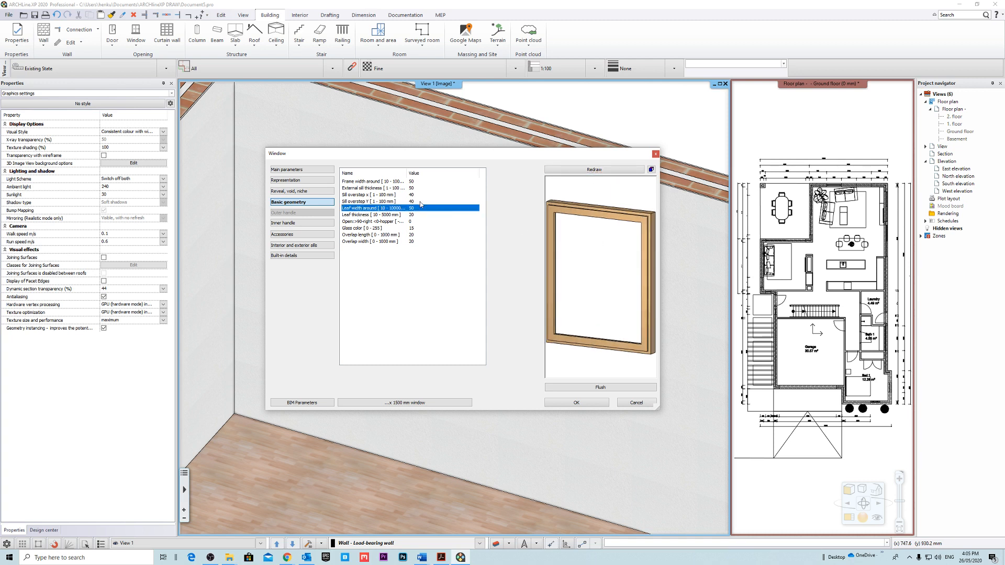
{"action": "left_click", "coordinate": [422, 202]}
{"action": "double_click", "coordinate": [422, 181]}
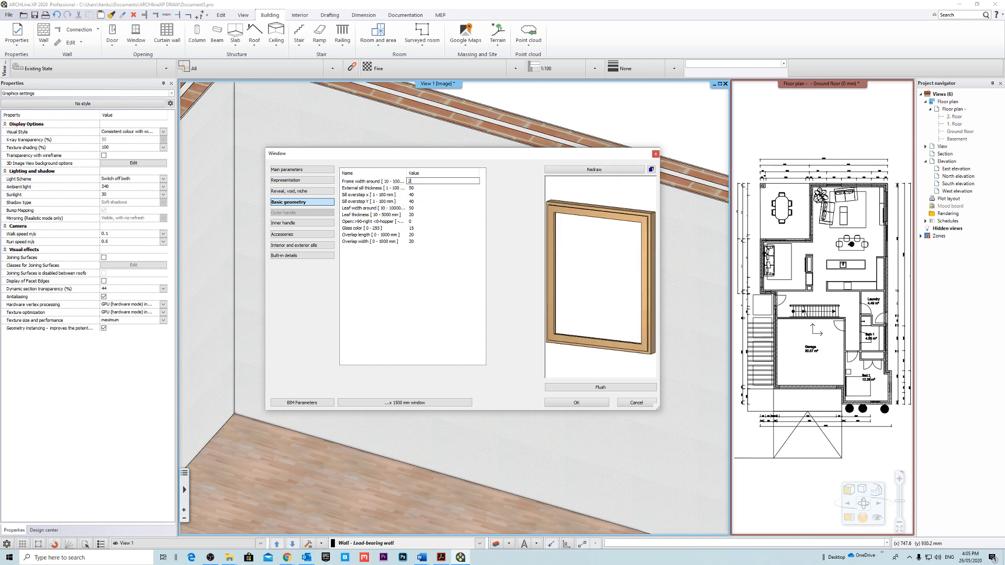
{"action": "left_click", "coordinate": [616, 171]}
{"action": "left_click", "coordinate": [494, 299]}
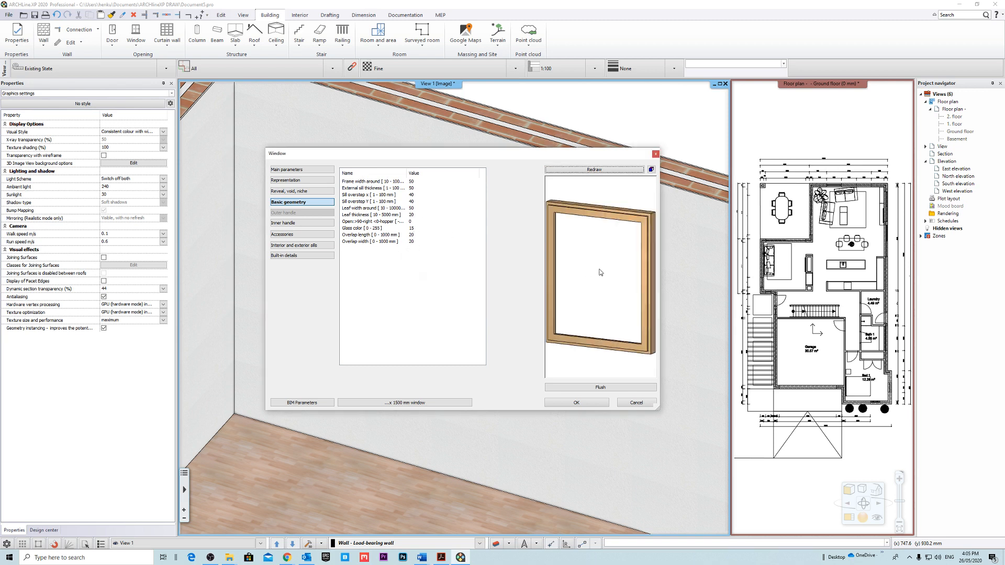
{"action": "left_click_drag", "start_coordinate": [600, 270], "coordinate": [411, 223]}
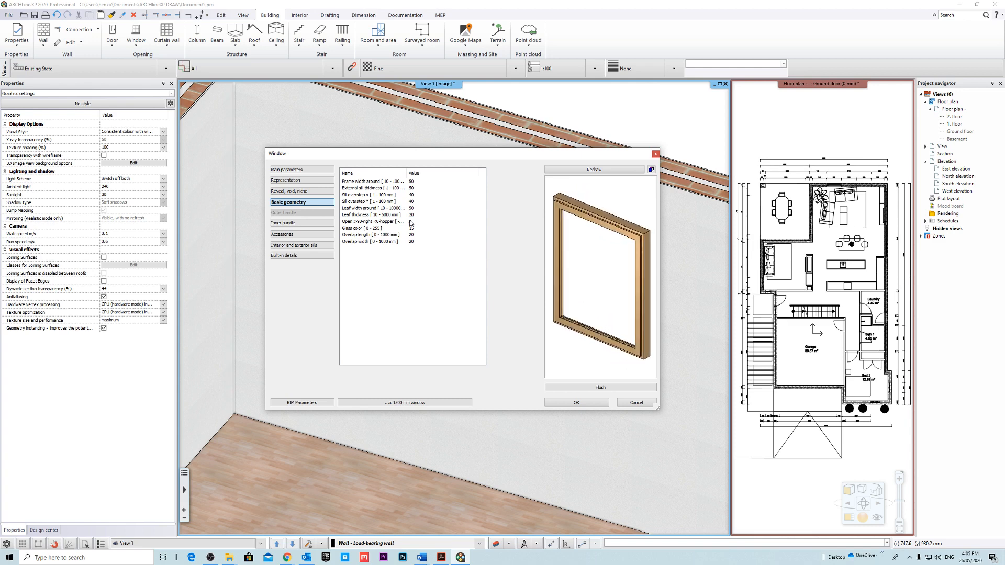
In the main parameters, set the window's thickness to 50 mm and redraw the preview.
{"action": "left_click", "coordinate": [315, 170]}
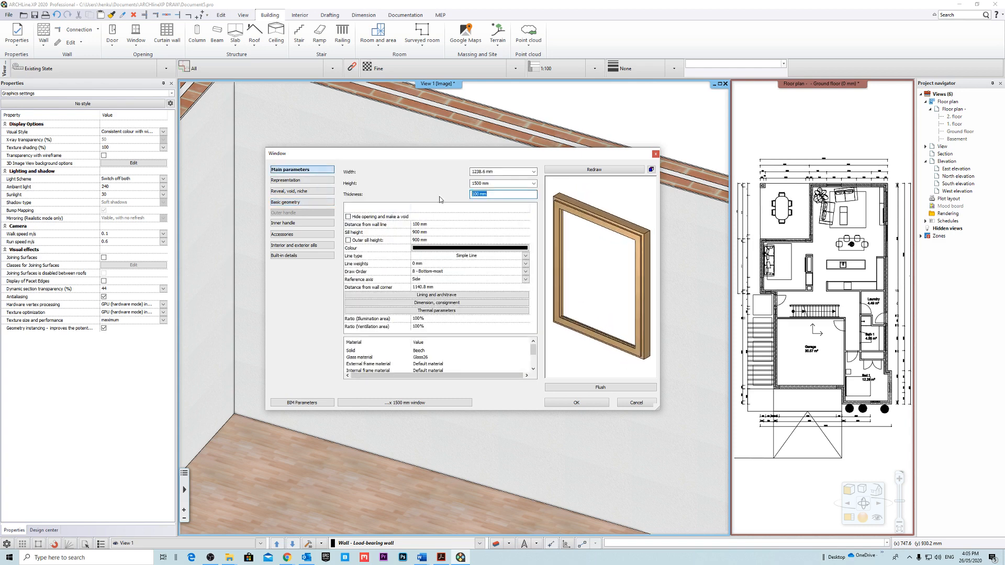
{"action": "left_click", "coordinate": [617, 169]}
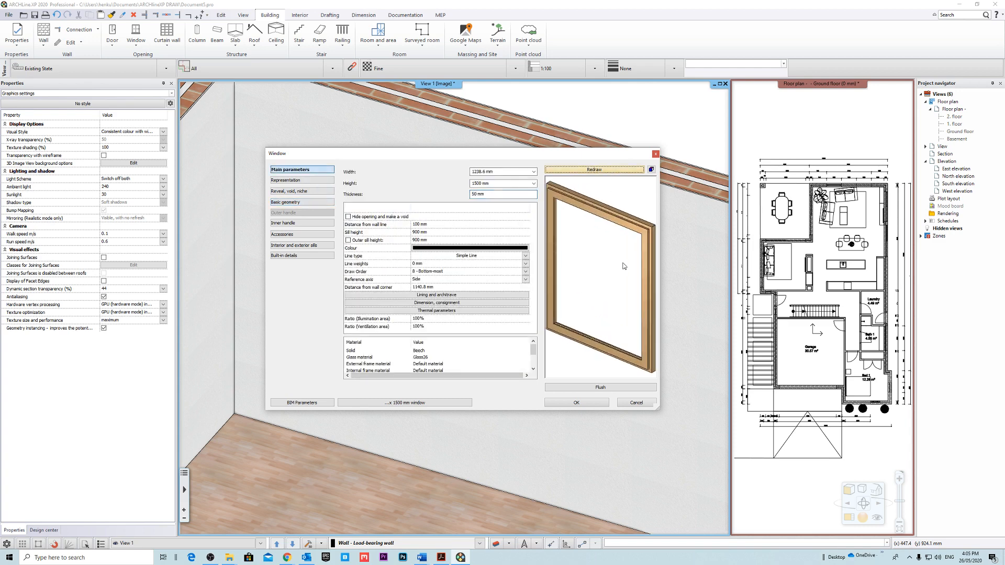
{"action": "scroll", "coordinate": [623, 265], "scroll_direction": "down", "scroll_amount": 3}
{"action": "left_click_drag", "start_coordinate": [623, 271], "coordinate": [599, 270]}
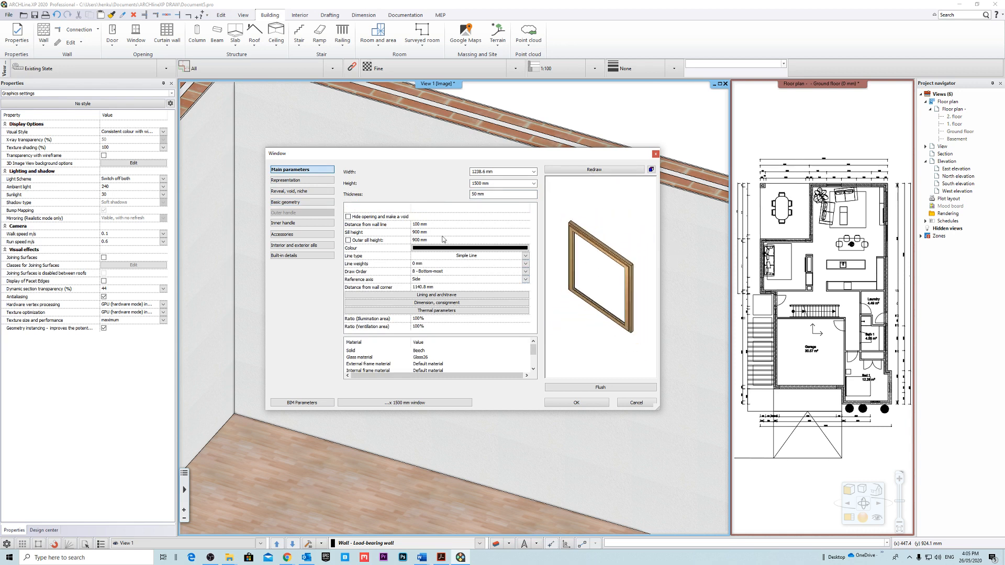
Search the material library for ALUM, assign Bright_Aluminium as the window's solid material, and apply the window settings.
{"action": "scroll", "coordinate": [427, 357], "scroll_direction": "down", "scroll_amount": 1}
{"action": "scroll", "coordinate": [426, 357], "scroll_direction": "up", "scroll_amount": 1}
{"action": "left_click", "coordinate": [423, 351]}
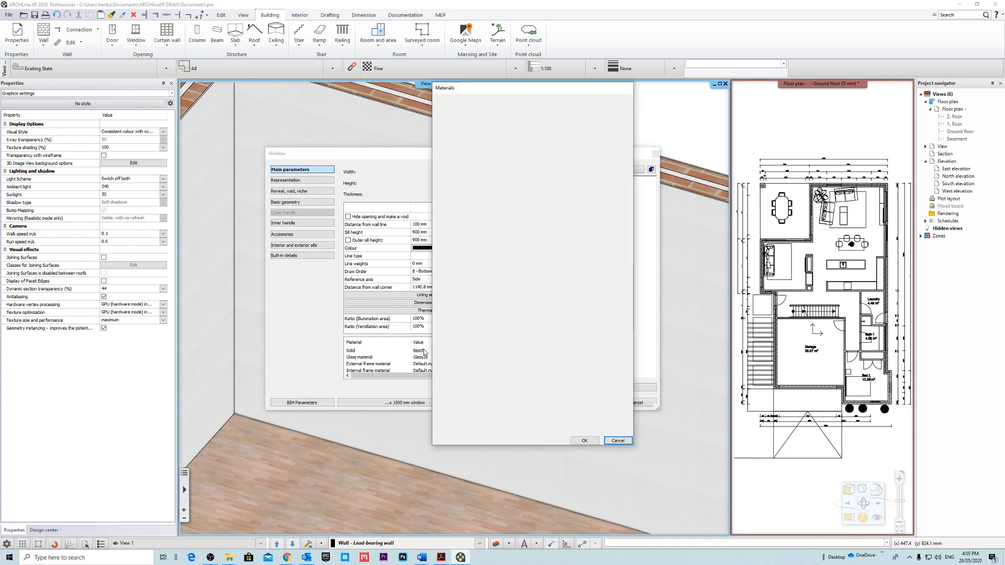
{"action": "left_click", "coordinate": [444, 124]}
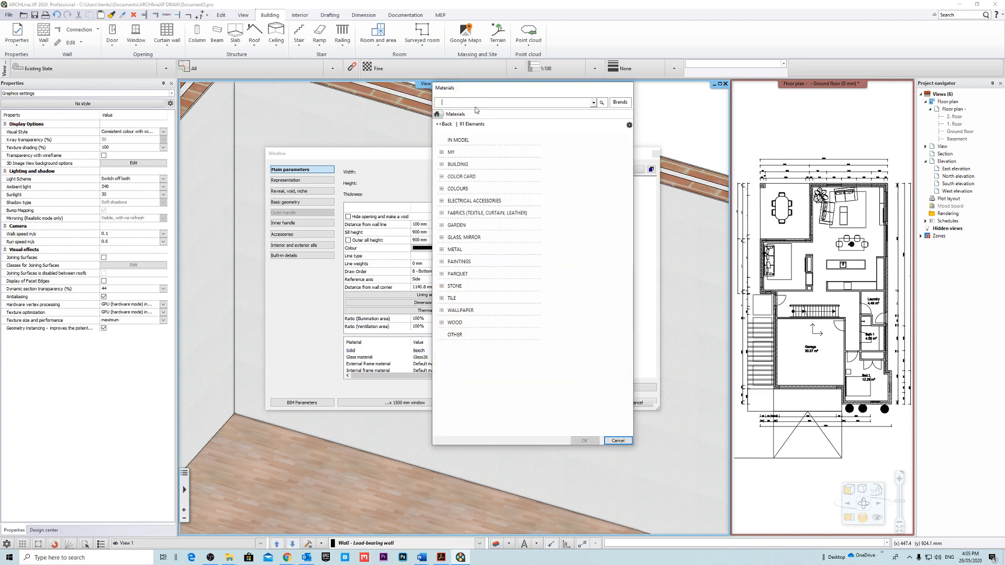
{"action": "key", "text": "Return"}
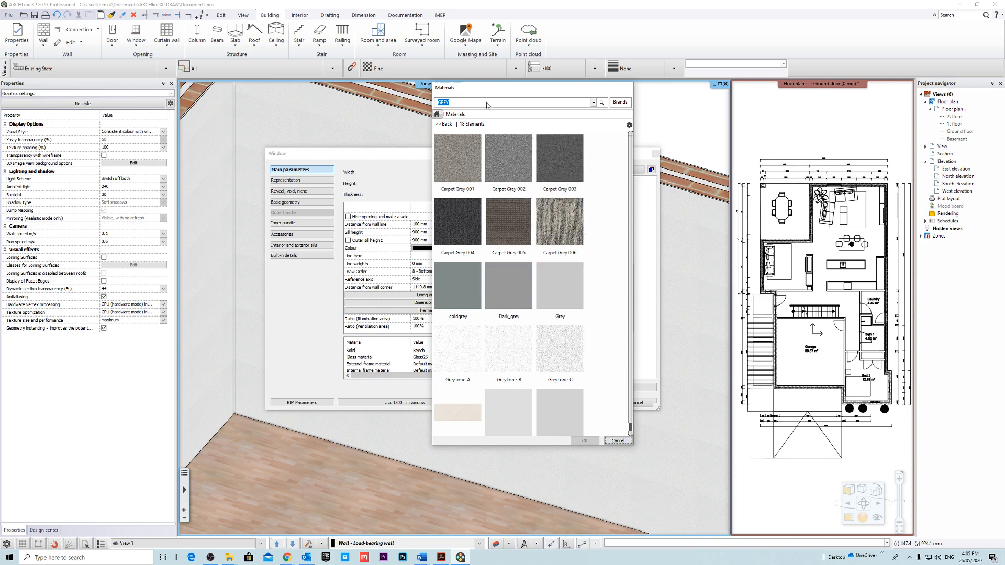
{"action": "type", "text": "ALUM"}
{"action": "key", "text": "Return"}
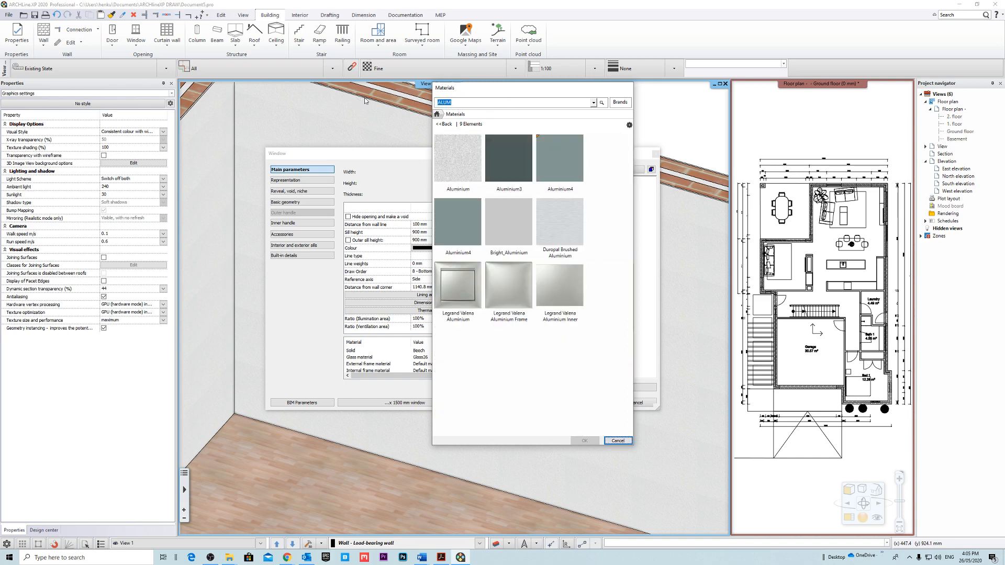
{"action": "left_click", "coordinate": [504, 229]}
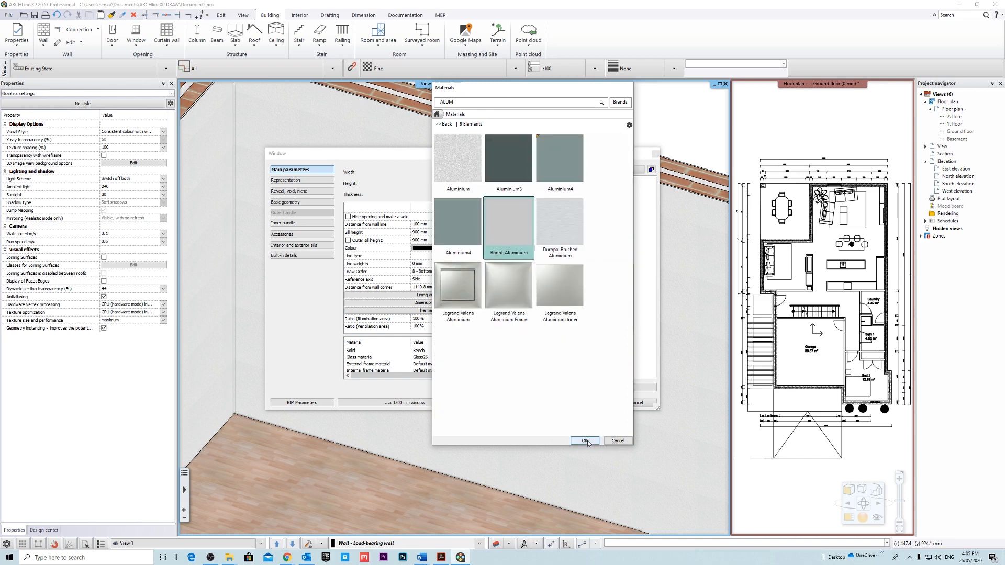
{"action": "left_click", "coordinate": [584, 441]}
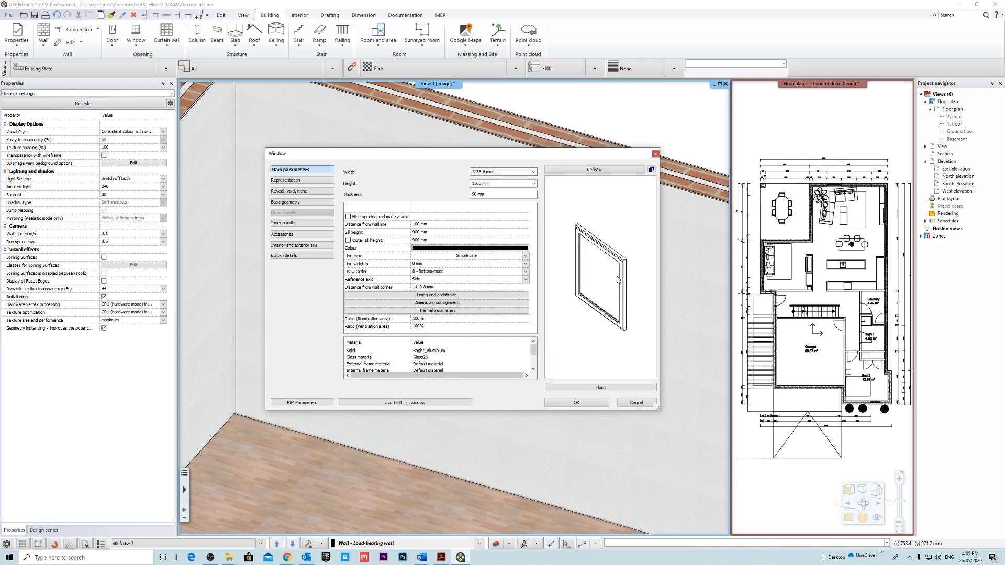
{"action": "left_click", "coordinate": [600, 405]}
Select the living-area window in the 3D view and set its distance from the wall line to 50 mm.
{"action": "scroll", "coordinate": [634, 361], "scroll_direction": "down", "scroll_amount": 4}
{"action": "middle_click_drag", "start_coordinate": [619, 316], "coordinate": [529, 332]}
{"action": "key", "text": "Escape"}
{"action": "middle_click_drag", "start_coordinate": [471, 320], "coordinate": [590, 305]}
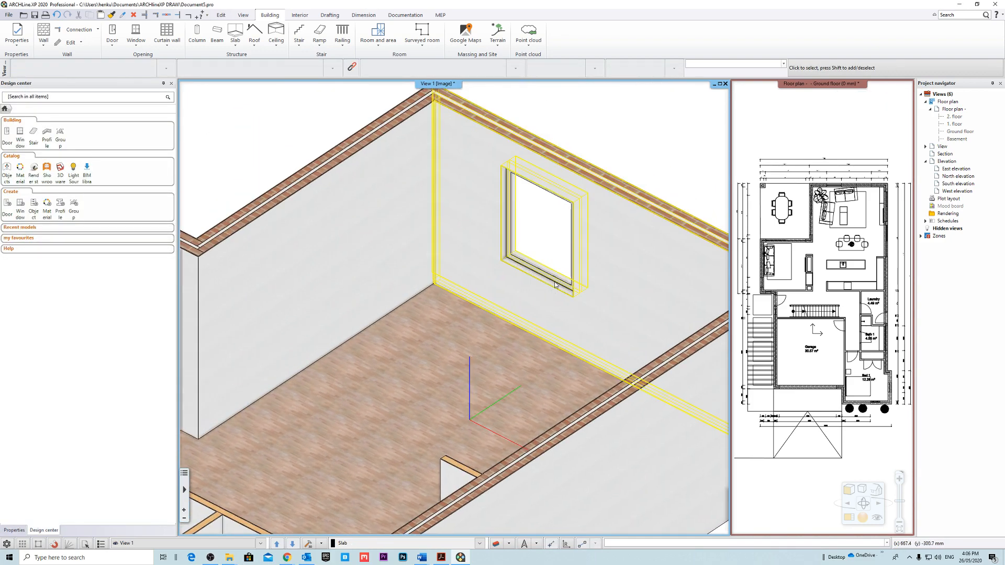
{"action": "left_click", "coordinate": [555, 280]}
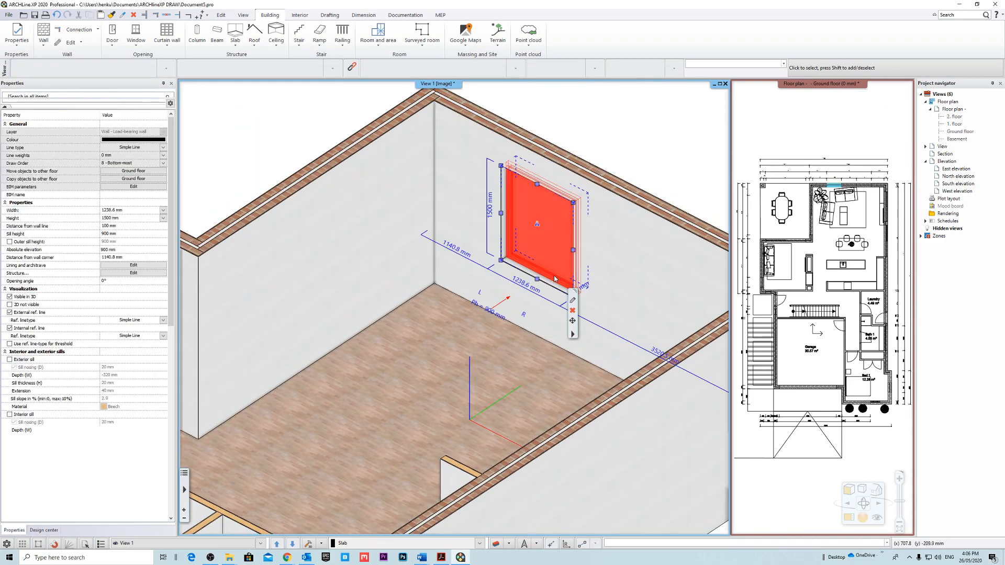
{"action": "left_click", "coordinate": [126, 226]}
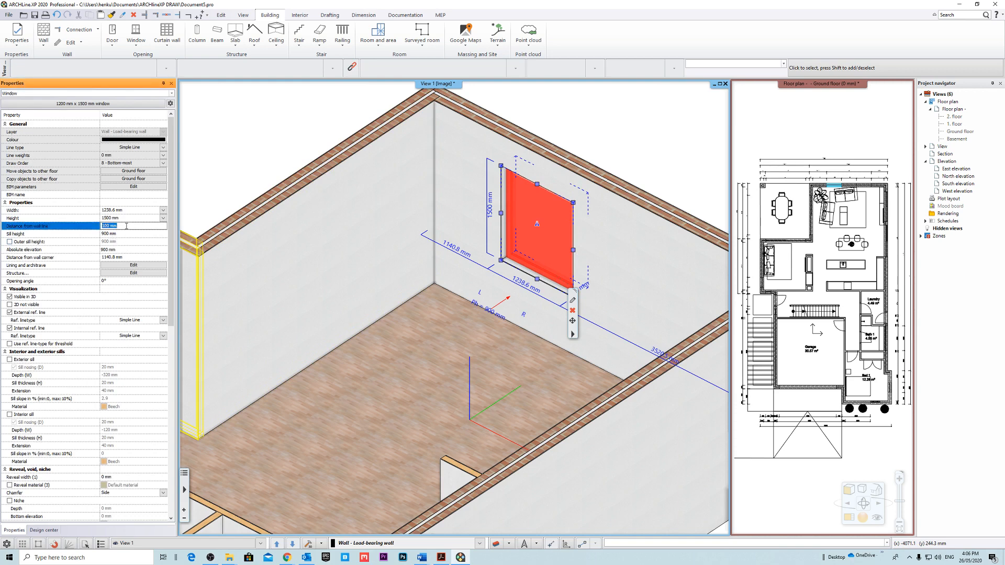
{"action": "key", "text": "Return"}
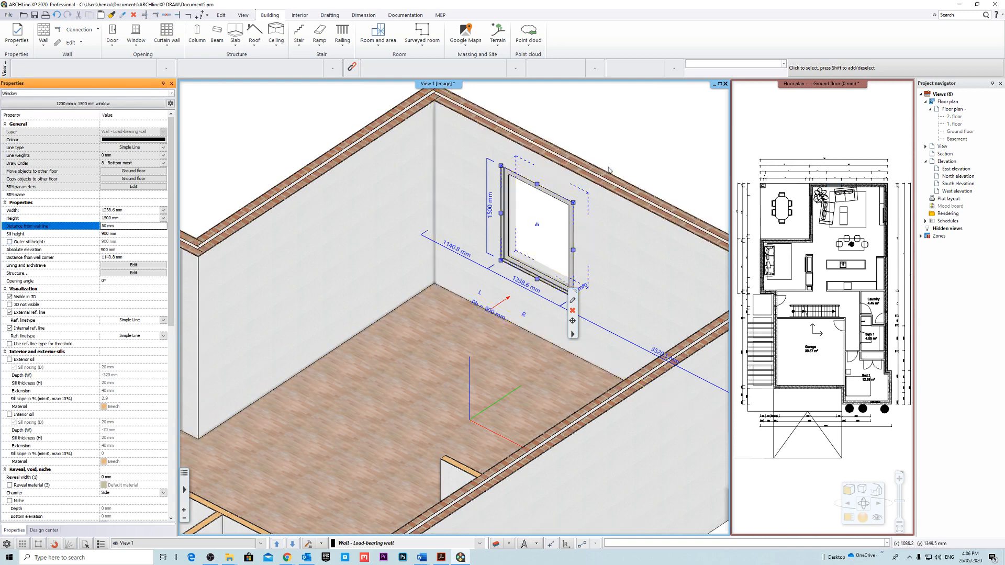
Inspect the living-area window from both sides of the wall in 3D and open its basic geometry settings.
{"action": "left_click", "coordinate": [658, 147]}
{"action": "middle_click_drag", "start_coordinate": [659, 146], "coordinate": [538, 161]}
{"action": "scroll", "coordinate": [646, 419], "scroll_direction": "up", "scroll_amount": 5}
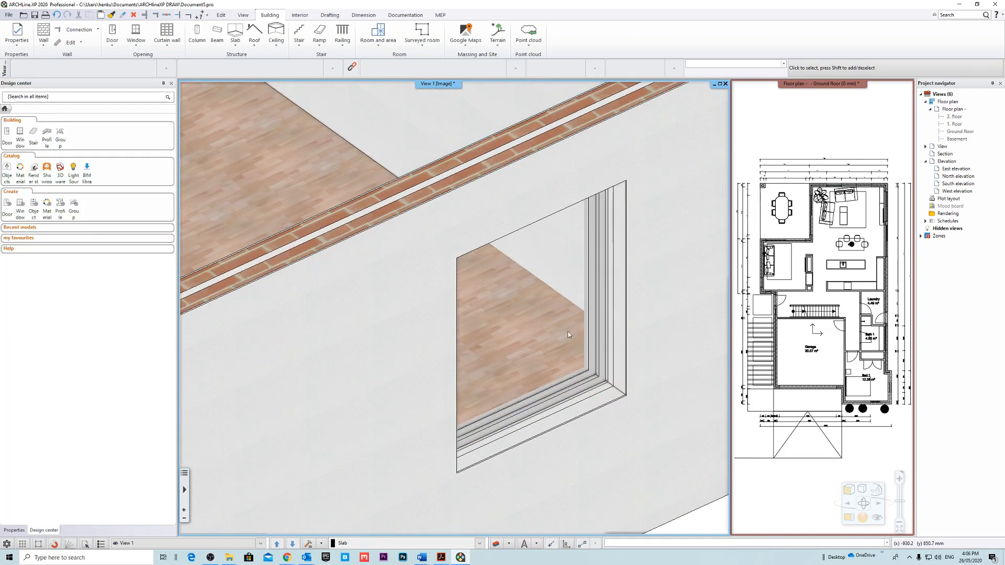
{"action": "mouse_move", "coordinate": [536, 383]}
{"action": "middle_mouse_down"}
{"action": "mouse_move", "coordinate": [543, 413]}
{"action": "mouse_move", "coordinate": [610, 415]}
{"action": "mouse_move", "coordinate": [671, 363]}
{"action": "mouse_move", "coordinate": [651, 381]}
{"action": "middle_mouse_up"}
{"action": "double_click", "coordinate": [516, 392]}
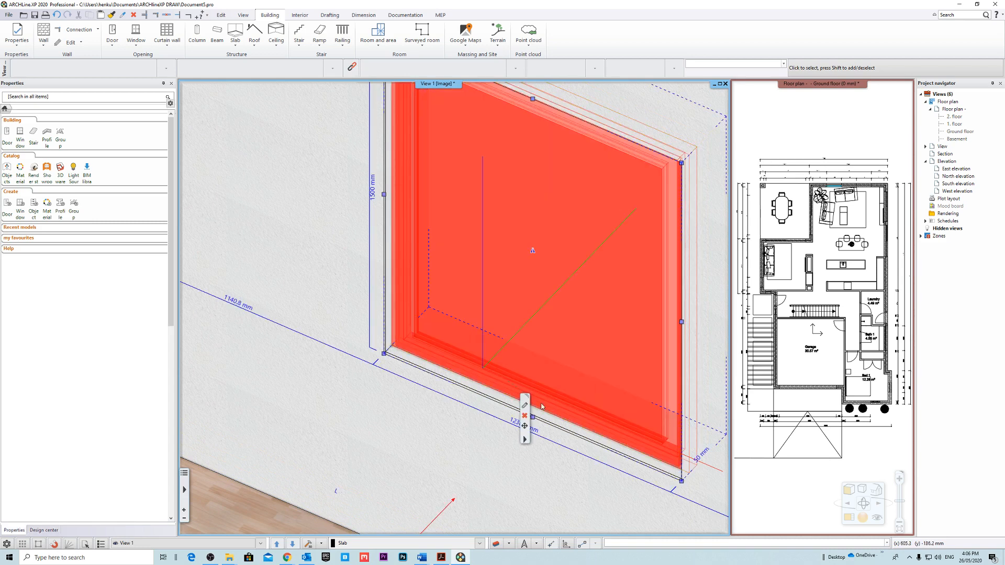
{"action": "middle_click_drag", "start_coordinate": [617, 260], "coordinate": [610, 296]}
{"action": "scroll", "coordinate": [635, 274], "scroll_direction": "down", "scroll_amount": 4}
{"action": "scroll", "coordinate": [617, 286], "scroll_direction": "up", "scroll_amount": 2}
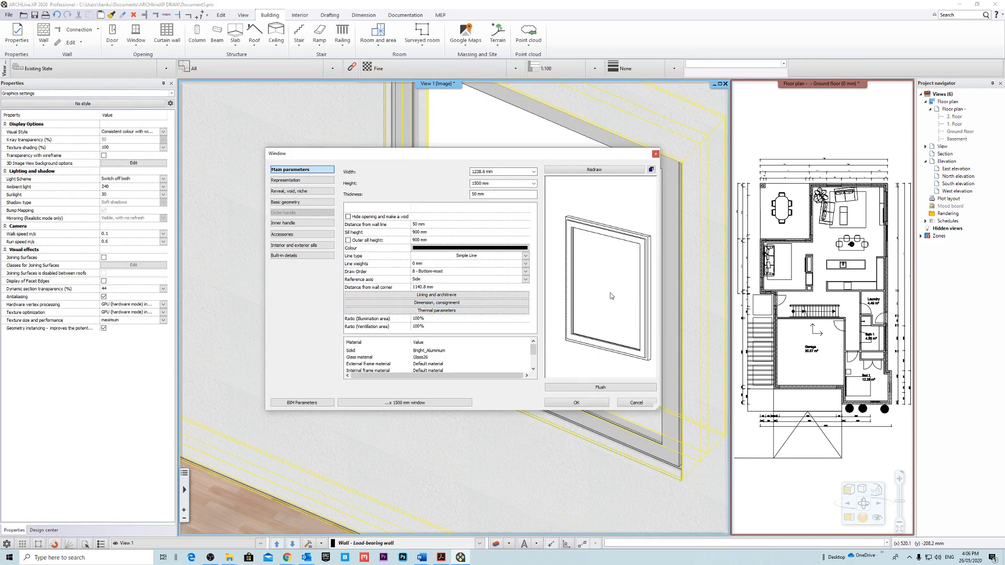
{"action": "left_click", "coordinate": [293, 202]}
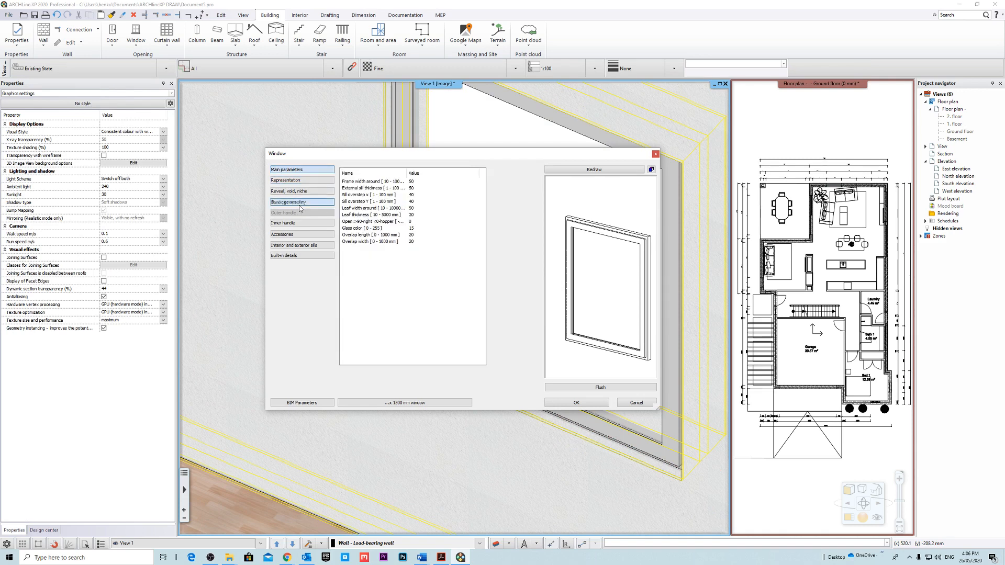
Try an overlap length of 40 mm in the preview, set it to 25 mm and redraw.
{"action": "left_click", "coordinate": [419, 229]}
{"action": "left_click", "coordinate": [418, 228]}
{"action": "left_click", "coordinate": [429, 235]}
{"action": "left_click", "coordinate": [429, 234]}
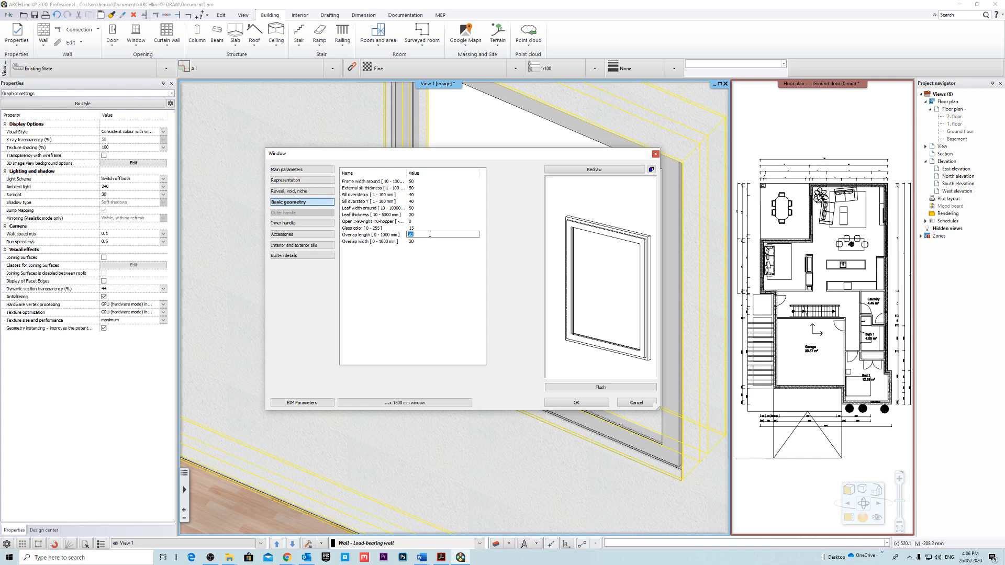
{"action": "left_click", "coordinate": [599, 171]}
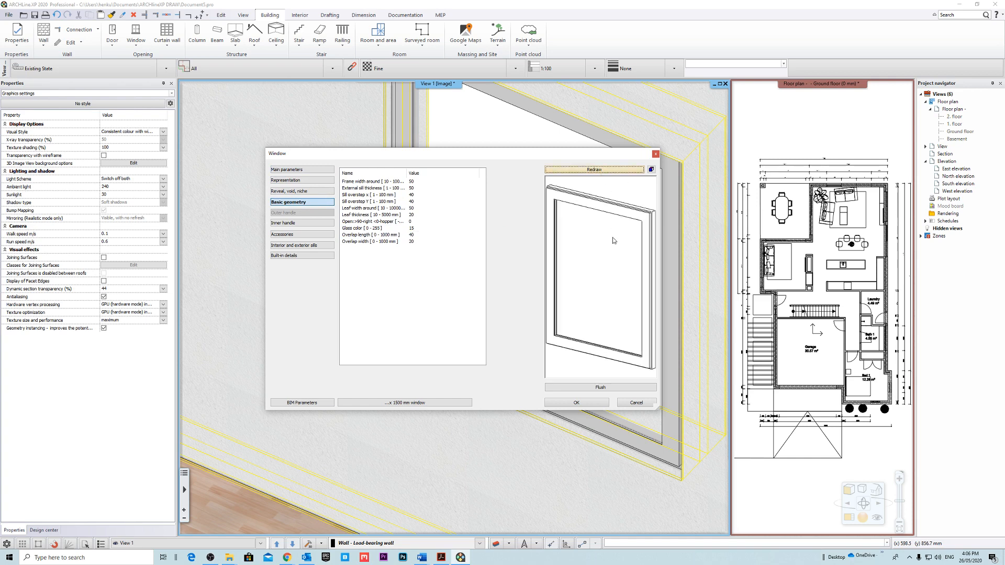
{"action": "left_click_drag", "start_coordinate": [613, 238], "coordinate": [588, 250]}
{"action": "left_click", "coordinate": [430, 234]}
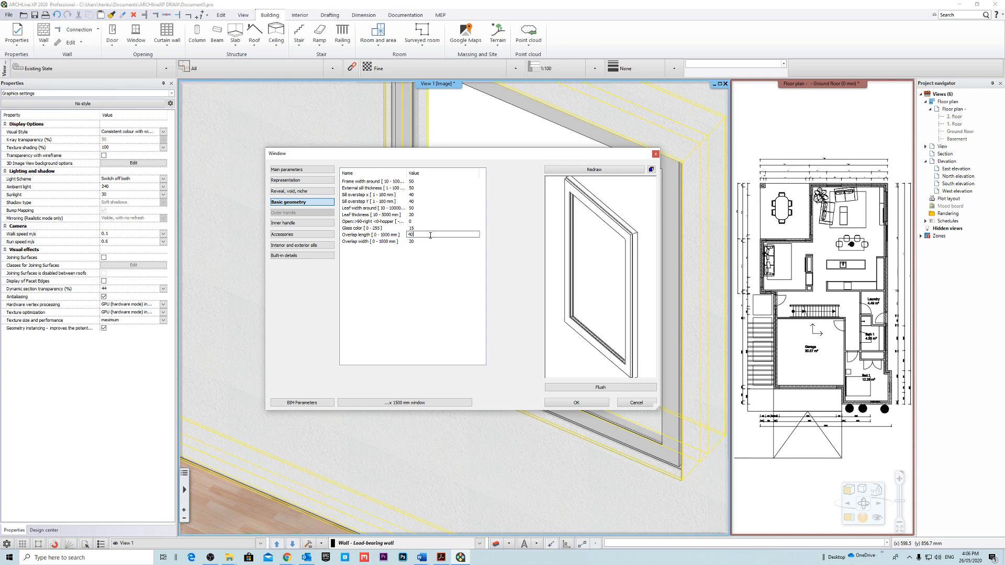
{"action": "left_click", "coordinate": [612, 172]}
Try to reduce the window's frame width around to 20 mm and redraw the preview.
{"action": "left_click", "coordinate": [426, 181]}
{"action": "left_click", "coordinate": [426, 181]}
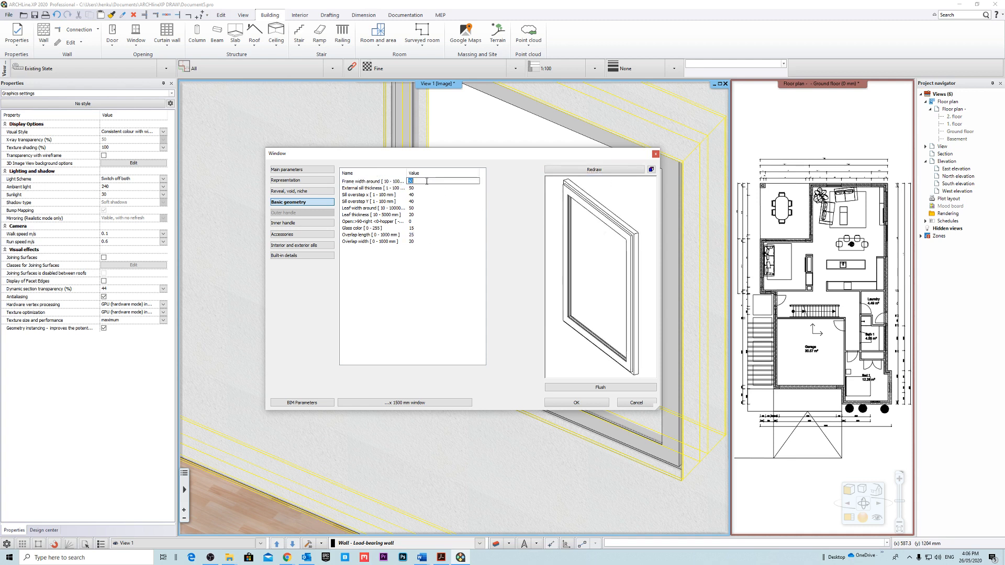
{"action": "type", "text": "20"}
{"action": "left_click", "coordinate": [587, 176]}
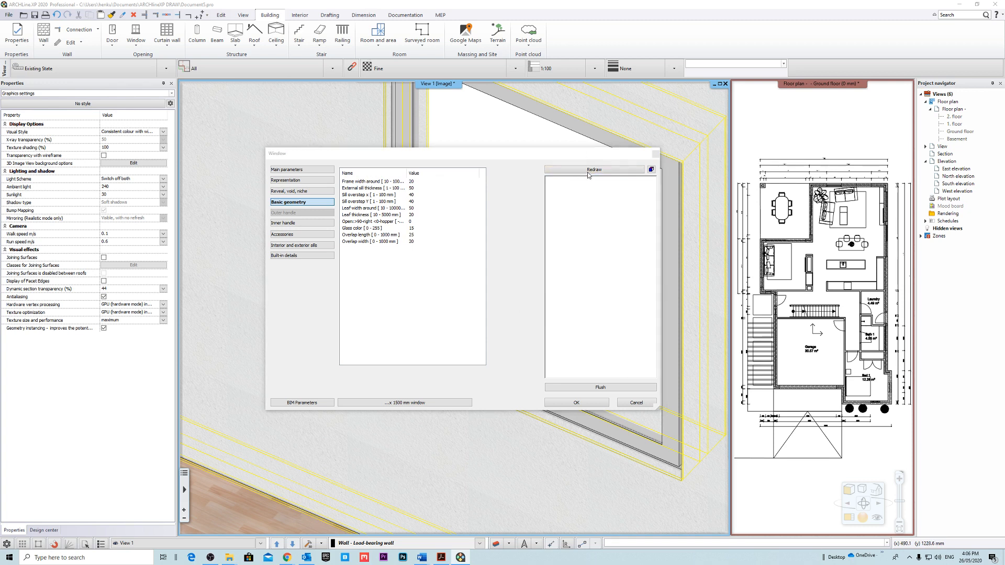
{"action": "left_click", "coordinate": [496, 297]}
Set the external sill thickness and the sill overstep X and Y to 25 mm each, redrawing the preview.
{"action": "left_click", "coordinate": [417, 187]}
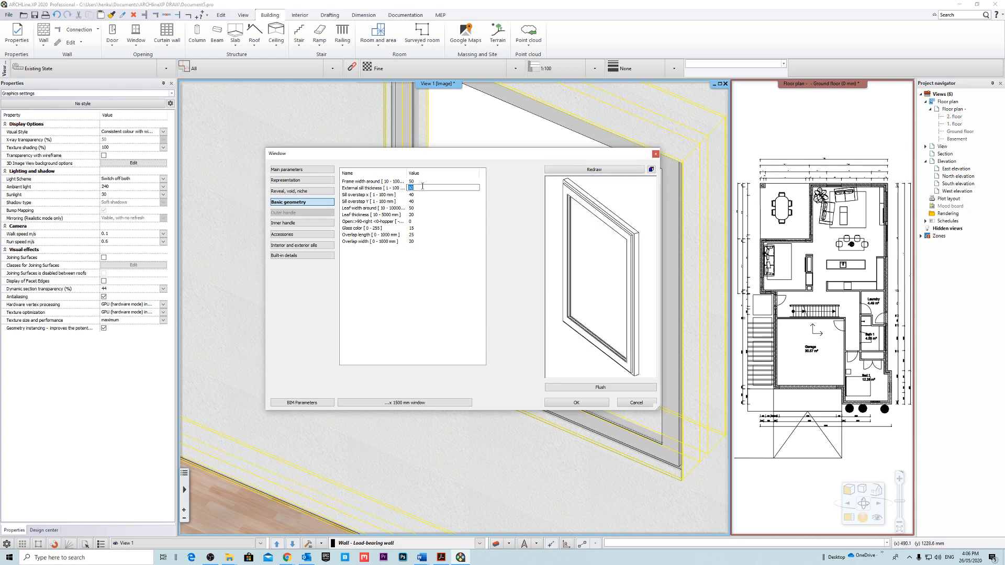
{"action": "left_click", "coordinate": [600, 168]}
{"action": "left_click", "coordinate": [419, 196]}
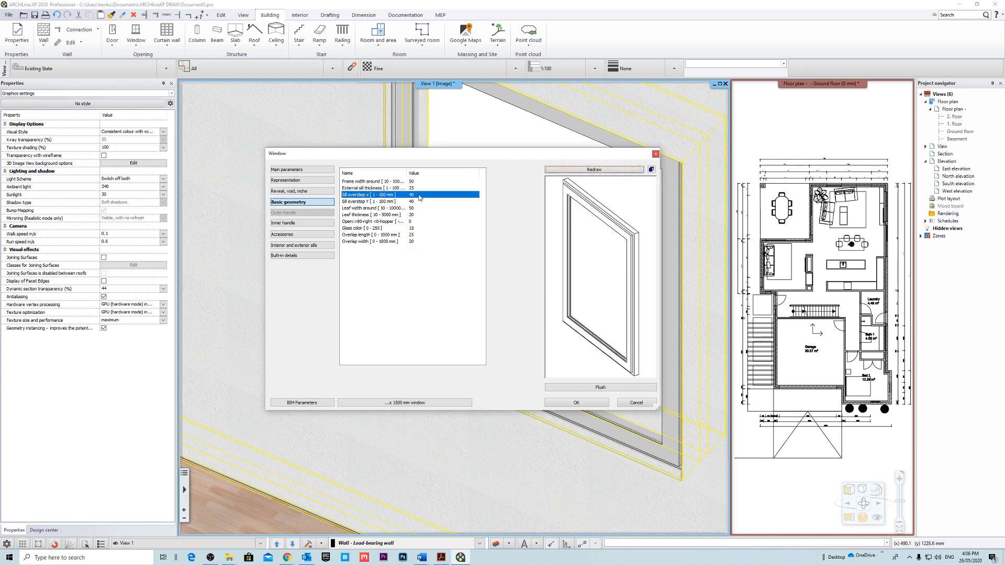
{"action": "type", "text": "25"}
{"action": "left_click", "coordinate": [617, 171]}
{"action": "left_click", "coordinate": [419, 201]}
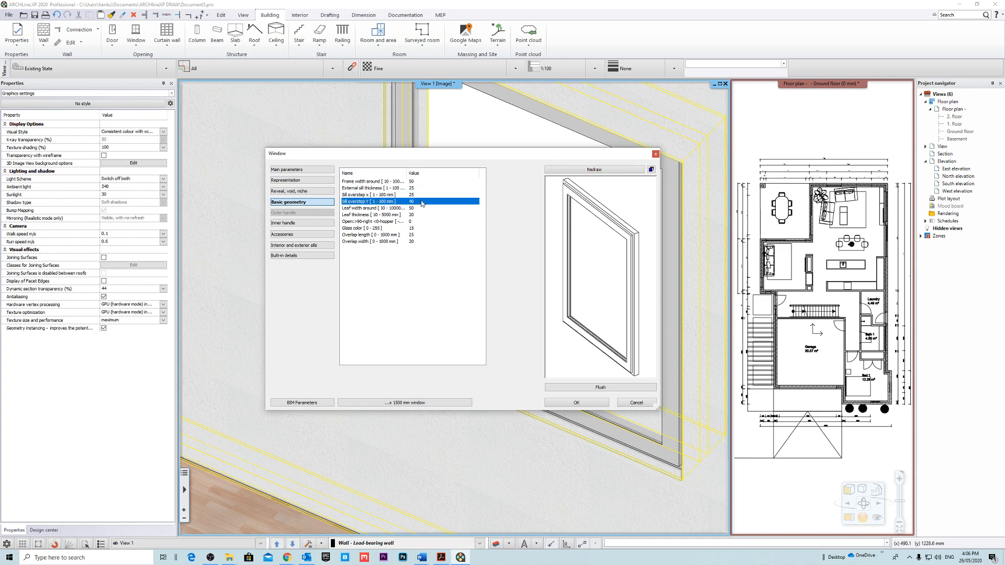
{"action": "type", "text": "25"}
{"action": "left_click", "coordinate": [604, 170]}
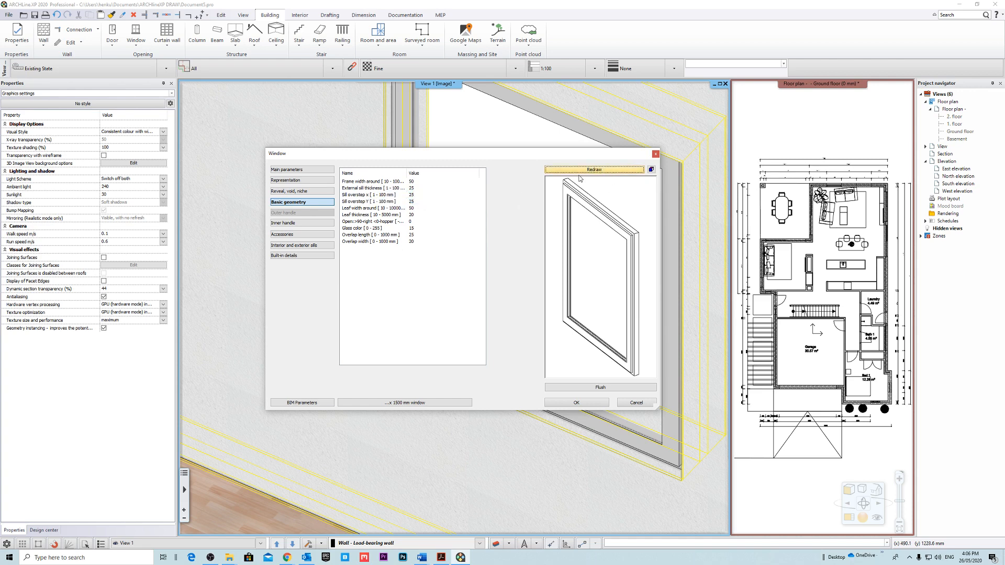
Set the leaf width around and the leaf thickness to 25 mm each and redraw the preview.
{"action": "left_click", "coordinate": [418, 208]}
{"action": "left_click", "coordinate": [604, 170]}
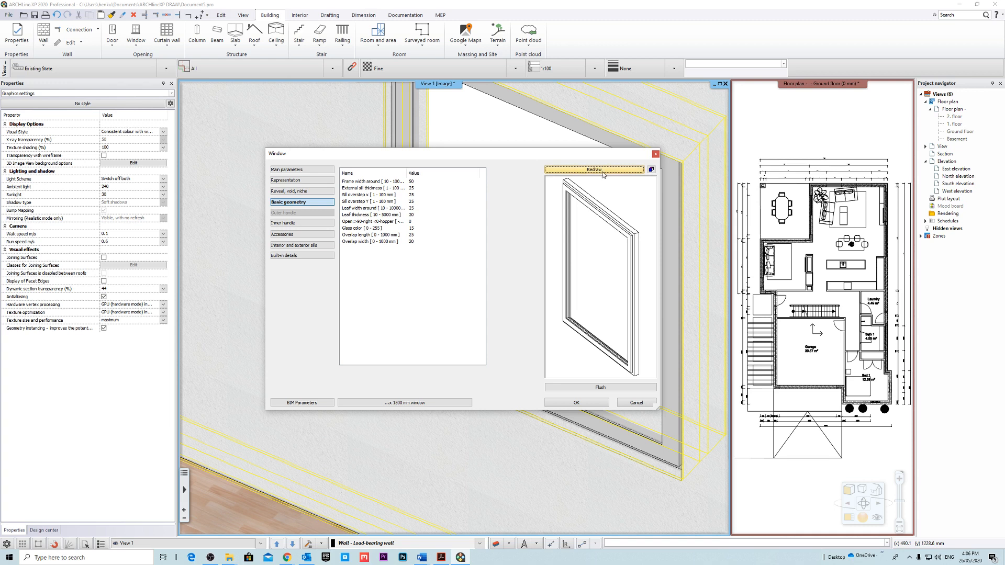
{"action": "left_click", "coordinate": [413, 215]}
{"action": "type", "text": "25"}
{"action": "left_click", "coordinate": [596, 170]}
Set the window's glass color value to 25 and redraw the preview.
{"action": "left_click", "coordinate": [429, 235]}
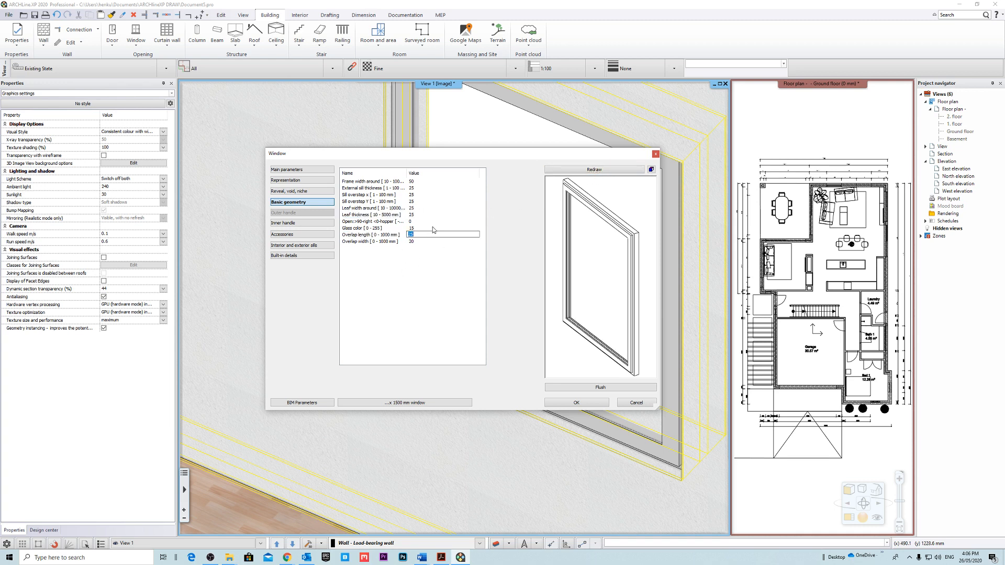
{"action": "left_click", "coordinate": [432, 228]}
{"action": "left_click", "coordinate": [619, 171]}
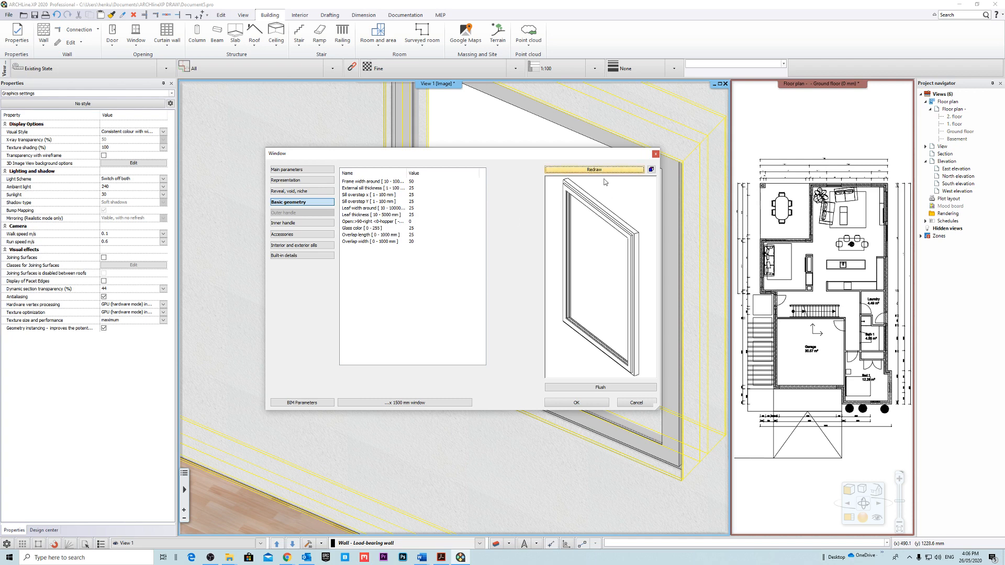
Try another overlap width in the preview, set it to 0 mm and redraw.
{"action": "left_click", "coordinate": [422, 243]}
{"action": "left_click", "coordinate": [582, 169]}
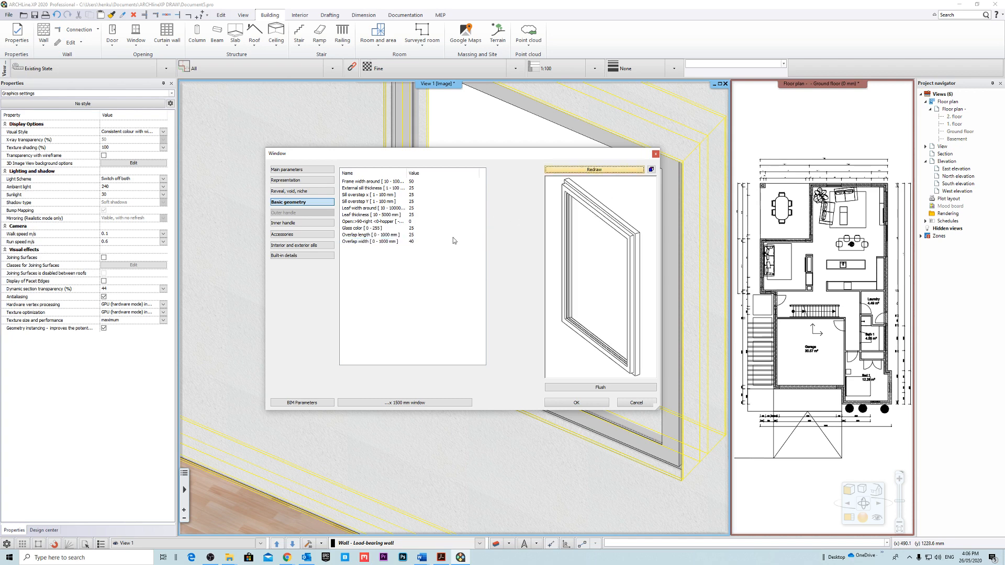
{"action": "left_click", "coordinate": [601, 171]}
{"action": "type", "text": "0"}
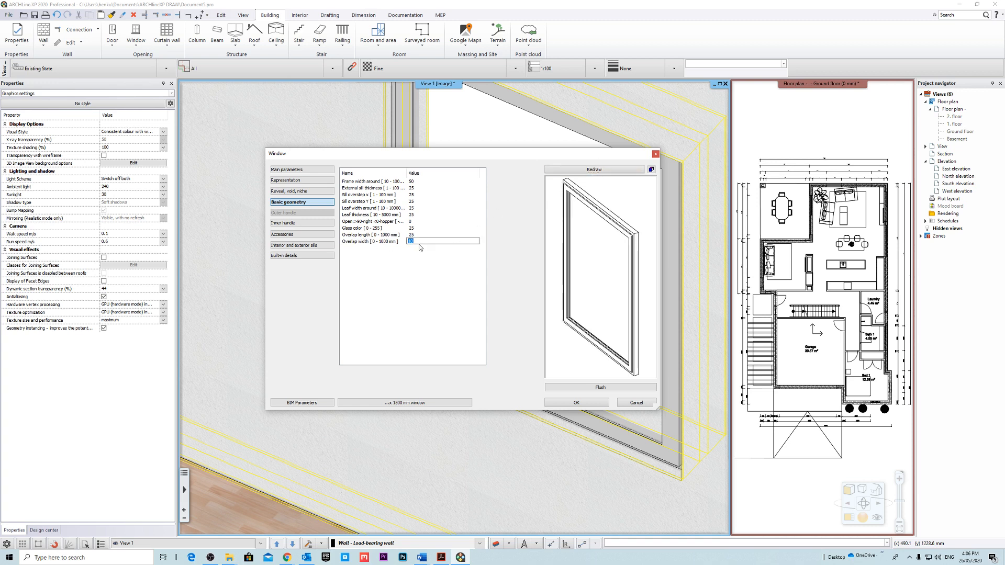
{"action": "left_click", "coordinate": [565, 170]}
Check the redrawn window preview from several angles and apply the window settings.
{"action": "scroll", "coordinate": [640, 240], "scroll_direction": "down", "scroll_amount": 3}
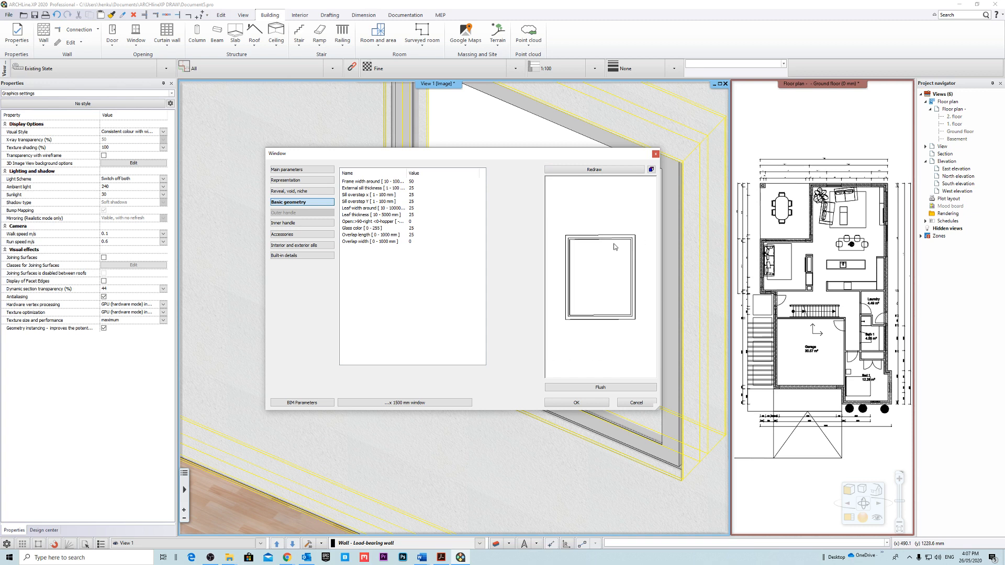
{"action": "left_click_drag", "start_coordinate": [614, 244], "coordinate": [641, 295]}
{"action": "middle_click_drag", "start_coordinate": [554, 297], "coordinate": [675, 302]}
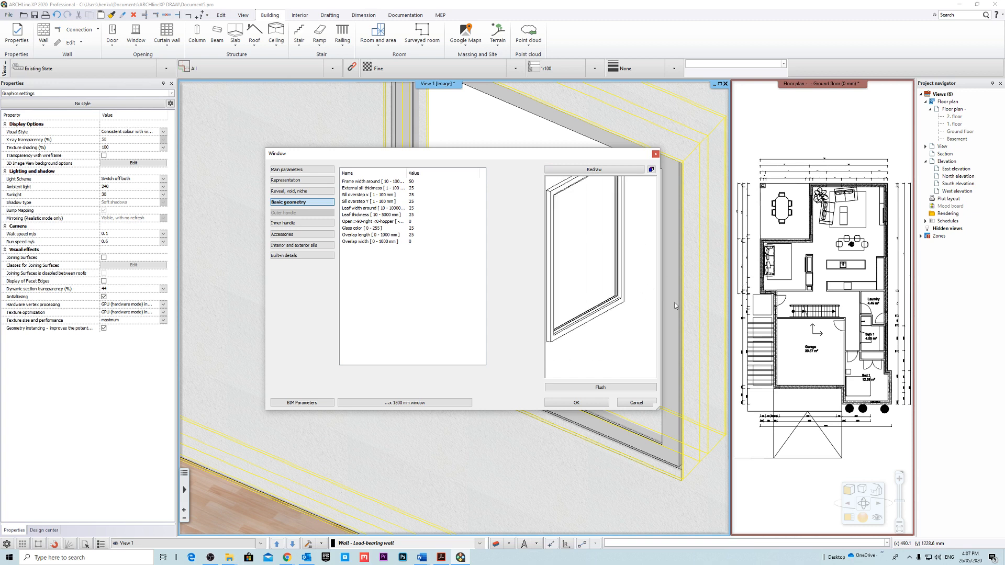
{"action": "scroll", "coordinate": [630, 297], "scroll_direction": "up", "scroll_amount": 3}
{"action": "left_click_drag", "start_coordinate": [630, 297], "coordinate": [615, 326]}
{"action": "scroll", "coordinate": [621, 277], "scroll_direction": "down", "scroll_amount": 3}
{"action": "scroll", "coordinate": [592, 252], "scroll_direction": "up", "scroll_amount": 6}
{"action": "scroll", "coordinate": [634, 278], "scroll_direction": "down", "scroll_amount": 5}
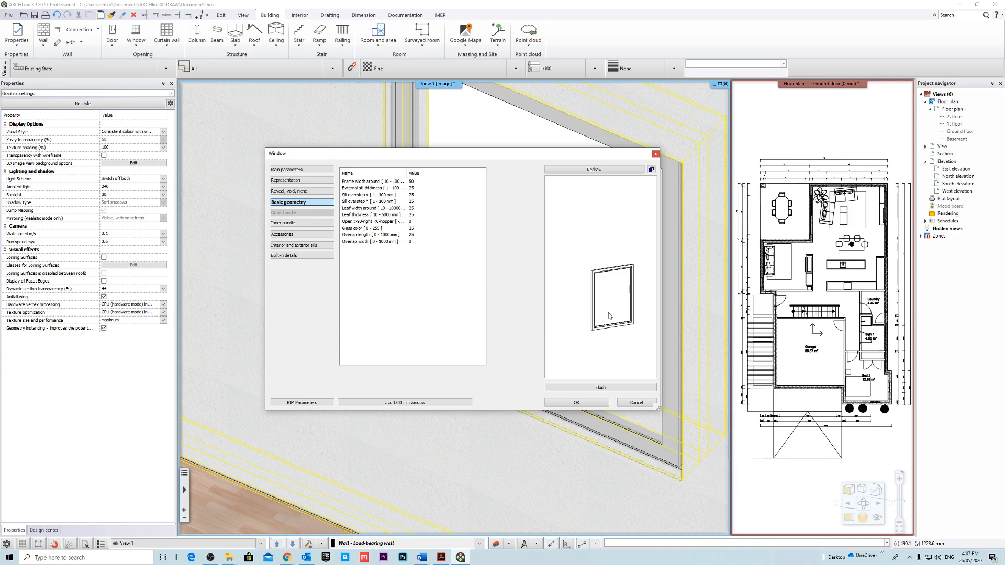
{"action": "left_click", "coordinate": [576, 402]}
Examine the window's lower frame corner up close from the outside in the 3D view.
{"action": "scroll", "coordinate": [518, 329], "scroll_direction": "down", "scroll_amount": 5}
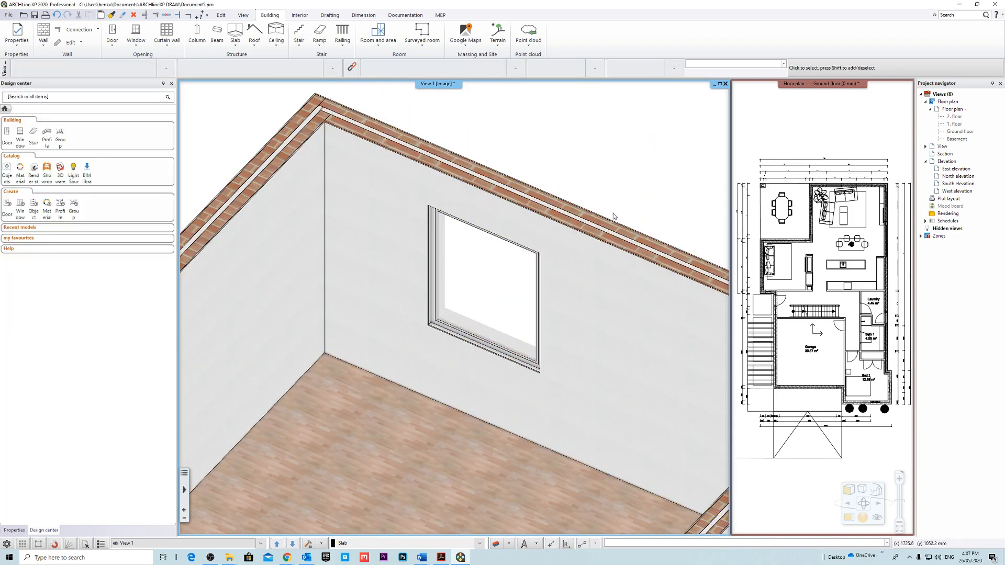
{"action": "middle_click_drag", "start_coordinate": [614, 216], "coordinate": [471, 223]}
{"action": "scroll", "coordinate": [466, 336], "scroll_direction": "up", "scroll_amount": 8}
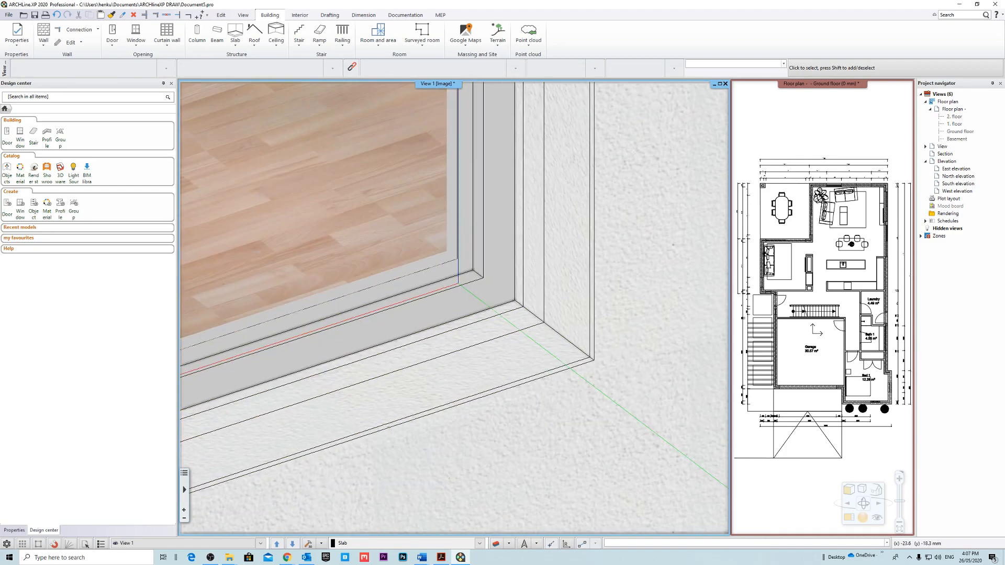
{"action": "middle_click_drag", "start_coordinate": [457, 283], "coordinate": [442, 263]}
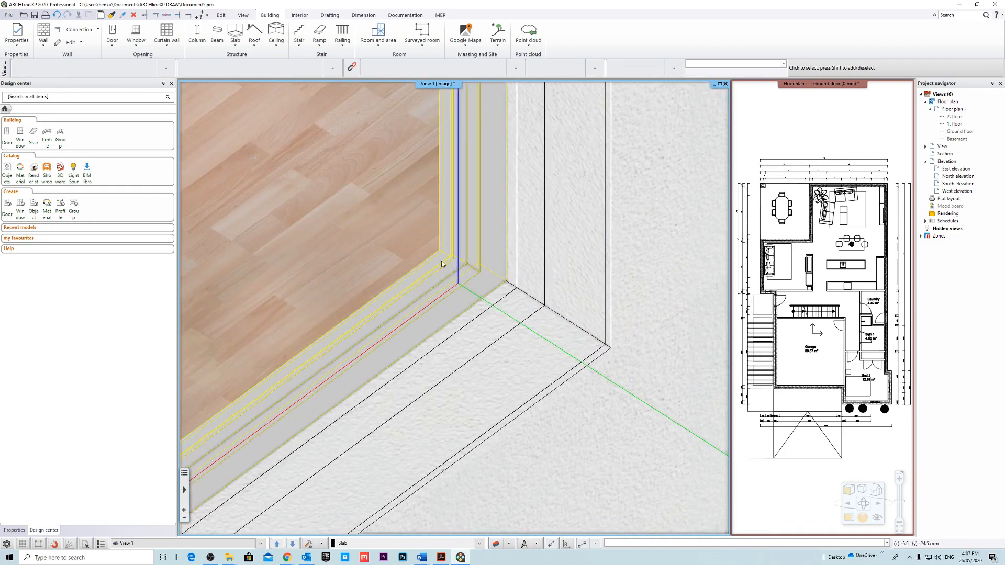
{"action": "left_click", "coordinate": [442, 264]}
{"action": "scroll", "coordinate": [444, 266], "scroll_direction": "down", "scroll_amount": 1}
{"action": "key", "text": "Escape"}
{"action": "scroll", "coordinate": [467, 282], "scroll_direction": "up", "scroll_amount": 7}
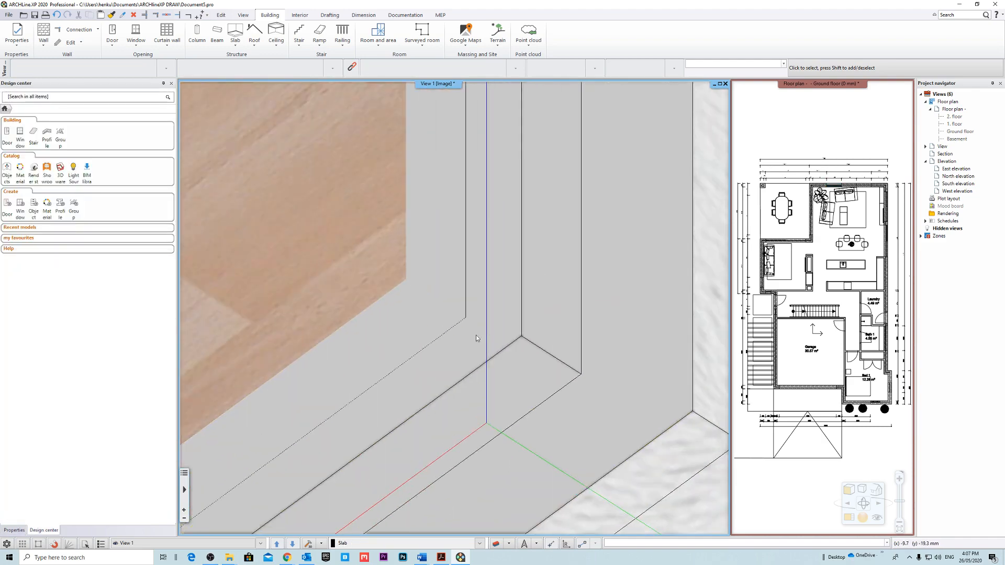
Select the window in the 3D view and reopen its basic geometry settings.
{"action": "left_click", "coordinate": [426, 304]}
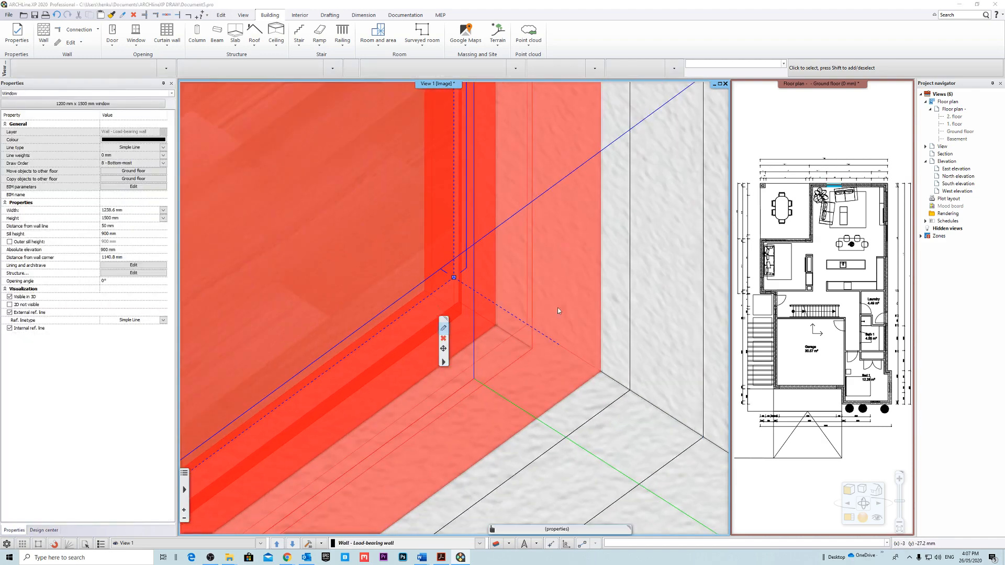
{"action": "double_click", "coordinate": [448, 233]}
{"action": "left_click", "coordinate": [302, 203]}
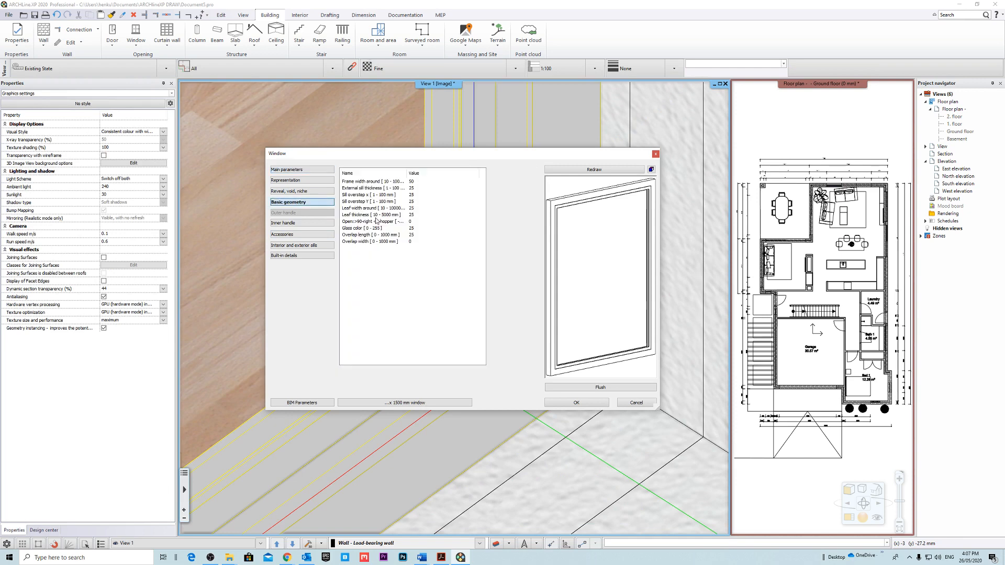
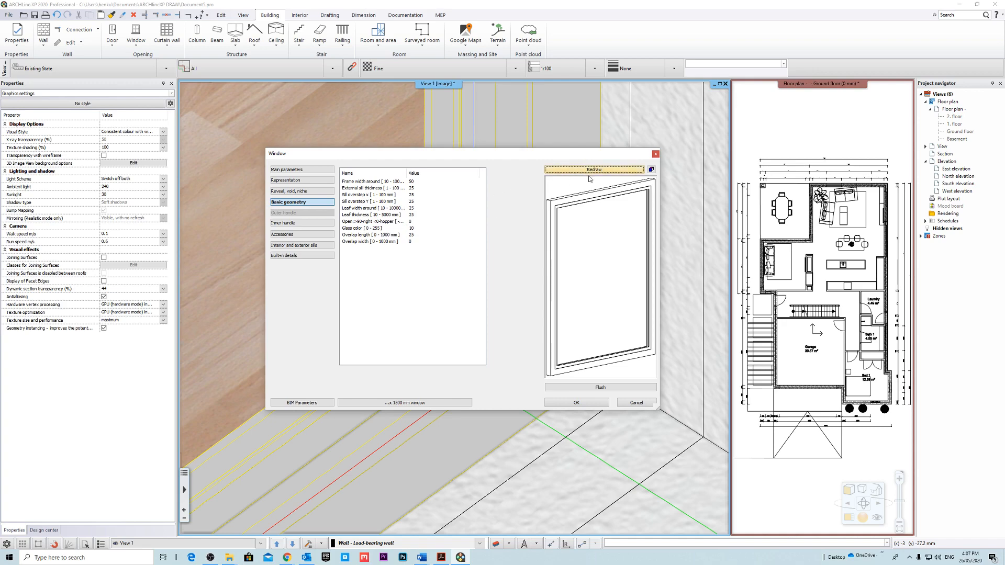
Accept the window's basic geometry settings and examine the frame corner and wall from the outside in the 3D view.
{"action": "left_click", "coordinate": [576, 403]}
{"action": "scroll", "coordinate": [460, 336], "scroll_direction": "up", "scroll_amount": 5}
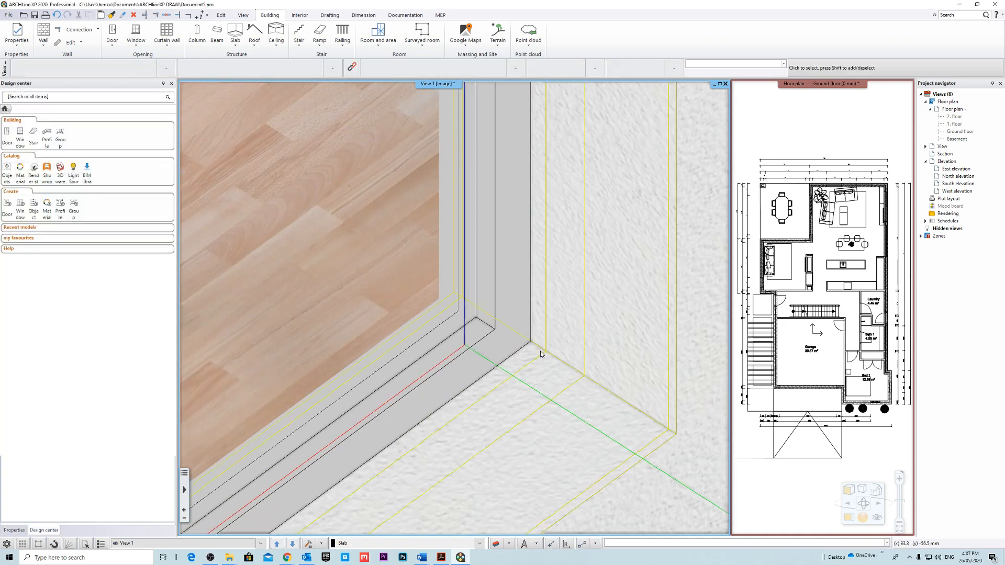
{"action": "middle_click_drag", "start_coordinate": [460, 335], "coordinate": [500, 338]}
{"action": "scroll", "coordinate": [494, 337], "scroll_direction": "down", "scroll_amount": 5}
{"action": "mouse_move", "coordinate": [589, 381]}
{"action": "middle_mouse_down"}
{"action": "mouse_move", "coordinate": [535, 319]}
{"action": "mouse_move", "coordinate": [559, 309]}
{"action": "mouse_move", "coordinate": [588, 363]}
{"action": "middle_mouse_up"}
Select the window in the 3D view and try distances from the wall line of 100 mm and 120 mm.
{"action": "left_click", "coordinate": [466, 314]}
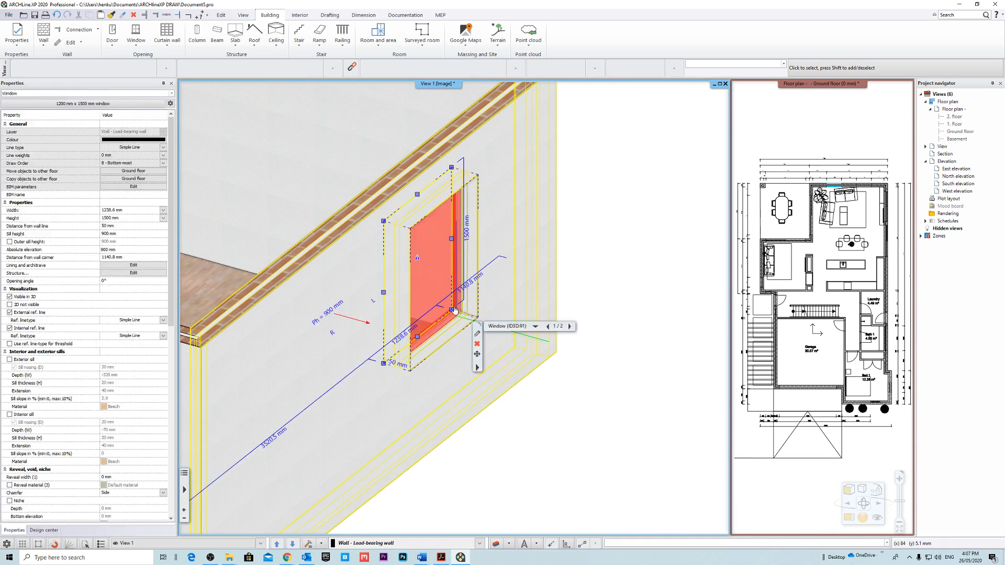
{"action": "left_click", "coordinate": [126, 226]}
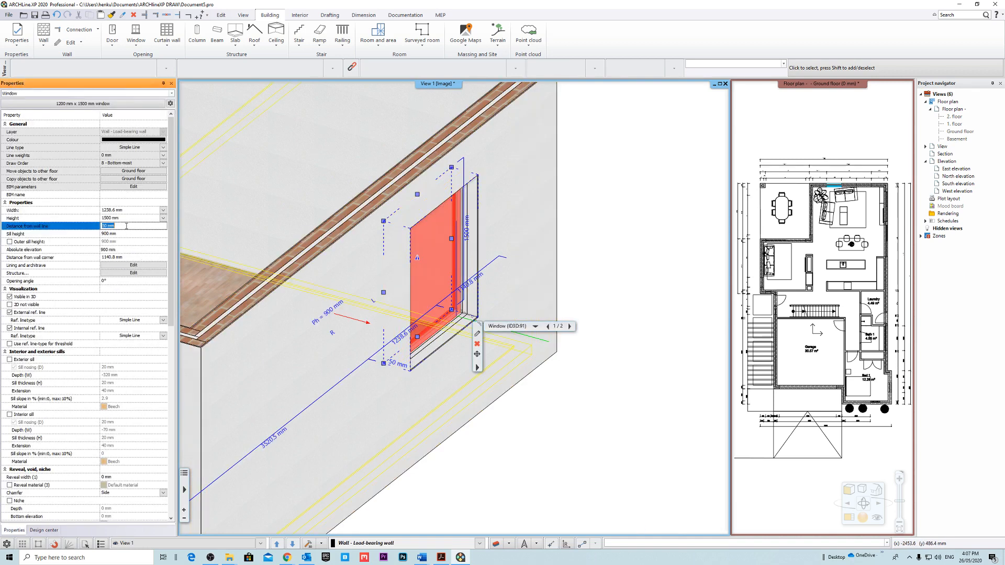
{"action": "type", "text": "100"}
{"action": "key", "text": "Return"}
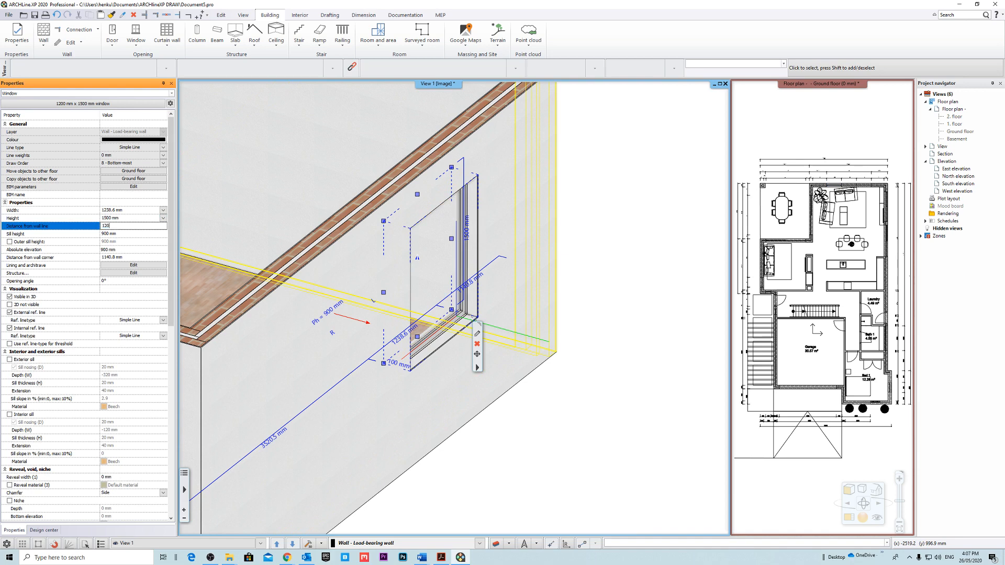
{"action": "left_click", "coordinate": [599, 236]}
{"action": "middle_click_drag", "start_coordinate": [599, 235], "coordinate": [584, 272]}
Try deeper window positions with distances from the wall line of 180, 200, 210 and 220 mm.
{"action": "left_click", "coordinate": [455, 341]}
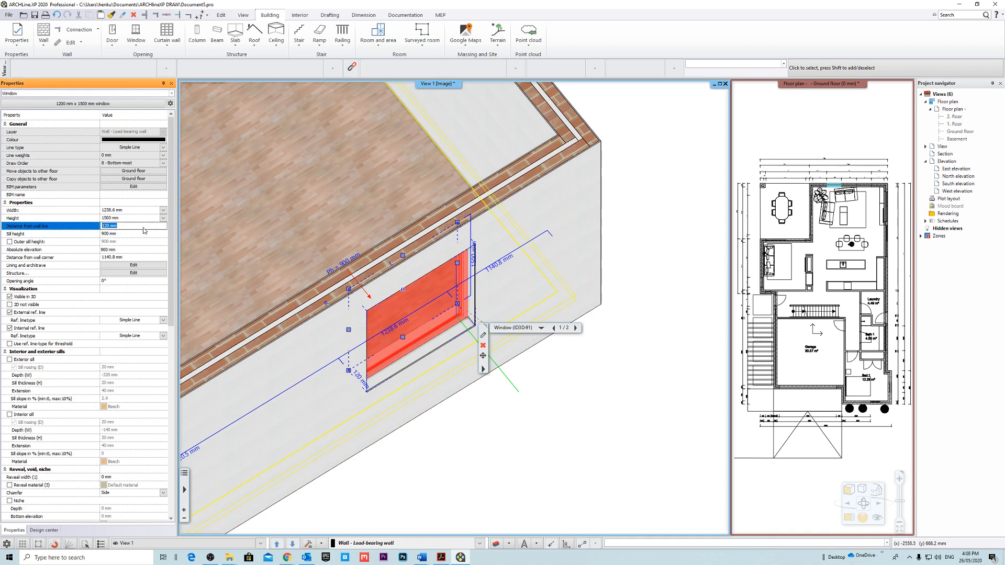
{"action": "type", "text": "180"}
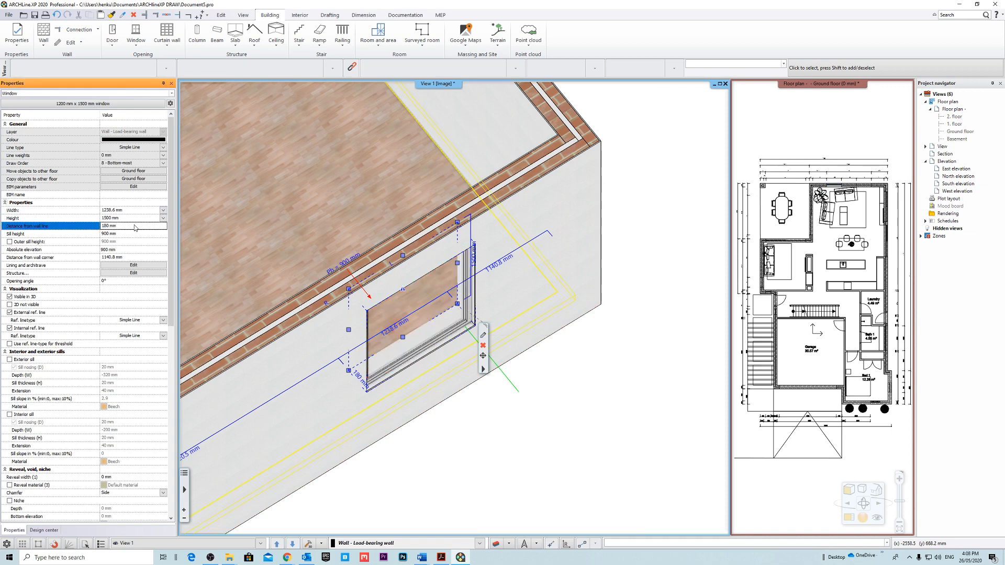
{"action": "type", "text": "200"}
{"action": "key", "text": "Return"}
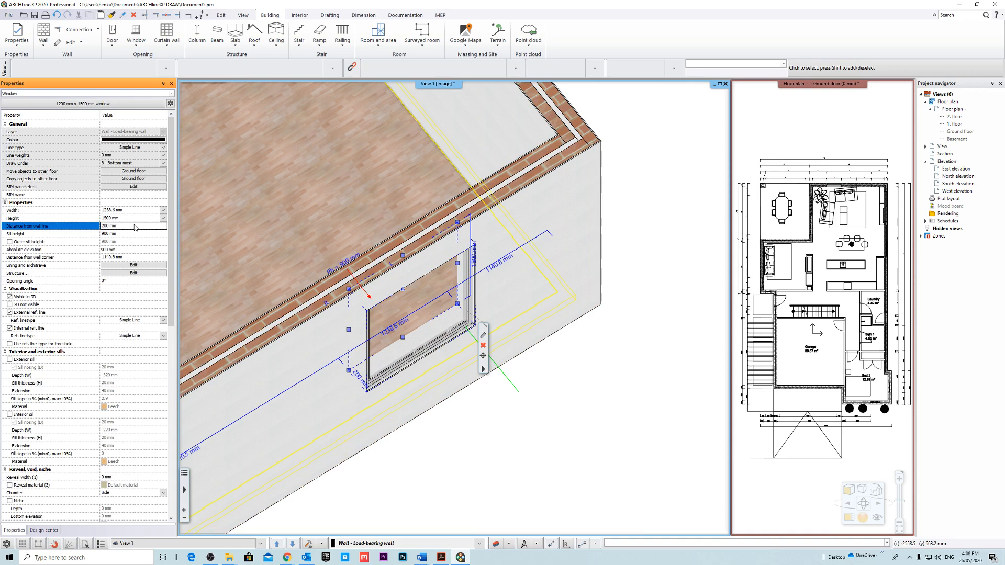
{"action": "type", "text": "210"}
{"action": "key", "text": "Return"}
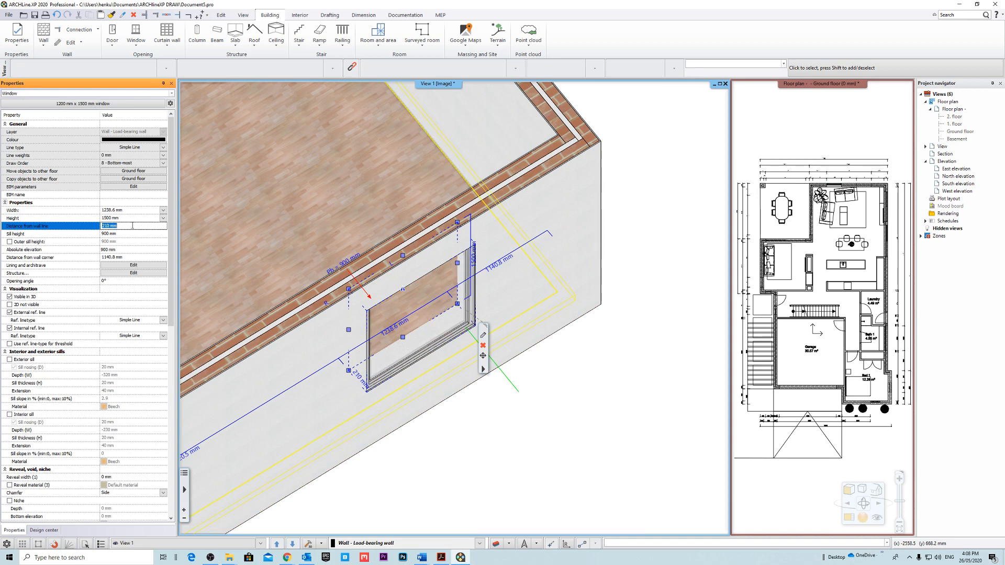
{"action": "key", "text": "Return"}
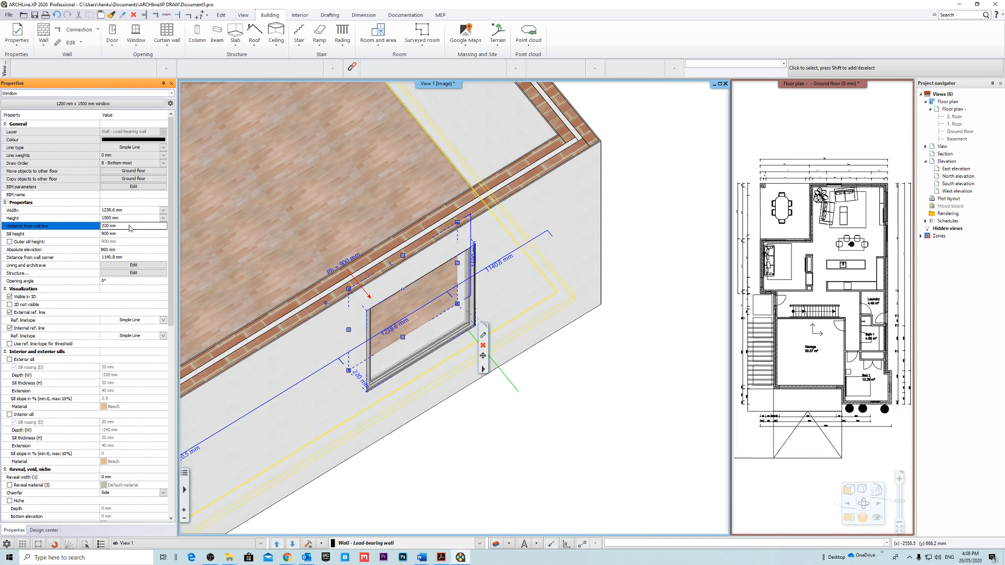
{"action": "key", "text": "Escape"}
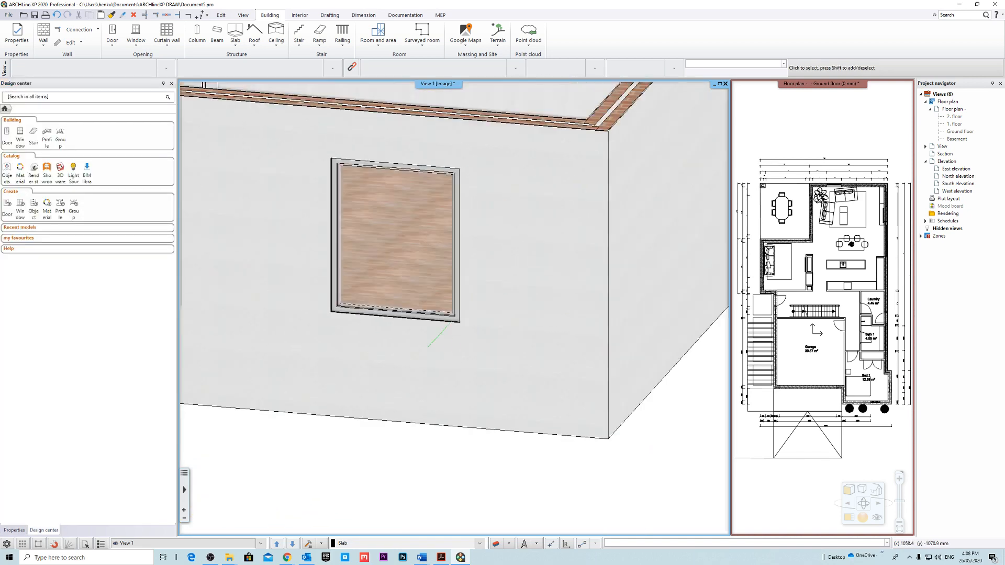
{"action": "scroll", "coordinate": [468, 362], "scroll_direction": "down", "scroll_amount": 10}
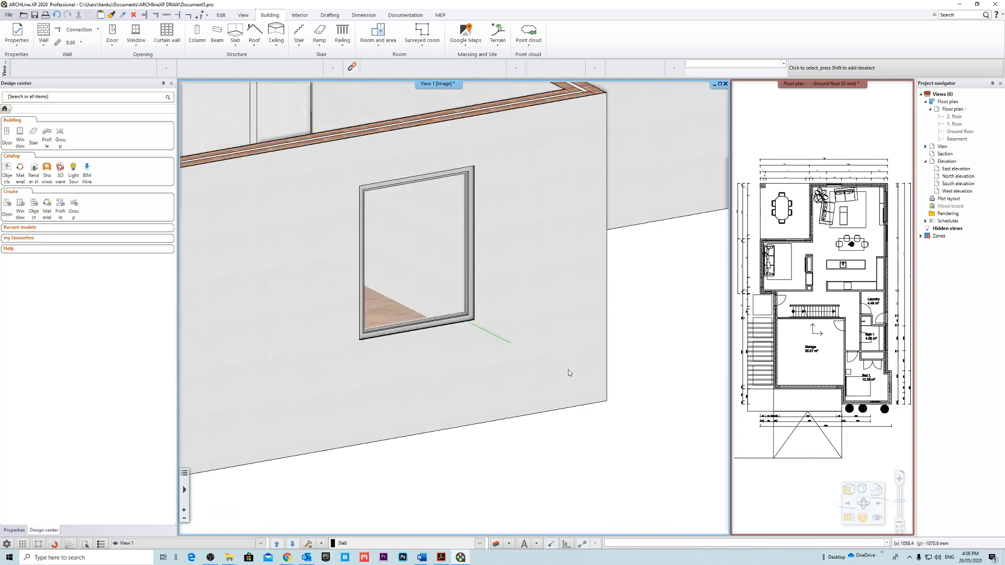
Elevate the window by its lower corner in the 3D view so its sill sits at the room's floor level.
{"action": "middle_click_drag", "start_coordinate": [534, 363], "coordinate": [599, 410]}
{"action": "scroll", "coordinate": [419, 299], "scroll_direction": "up", "scroll_amount": 4}
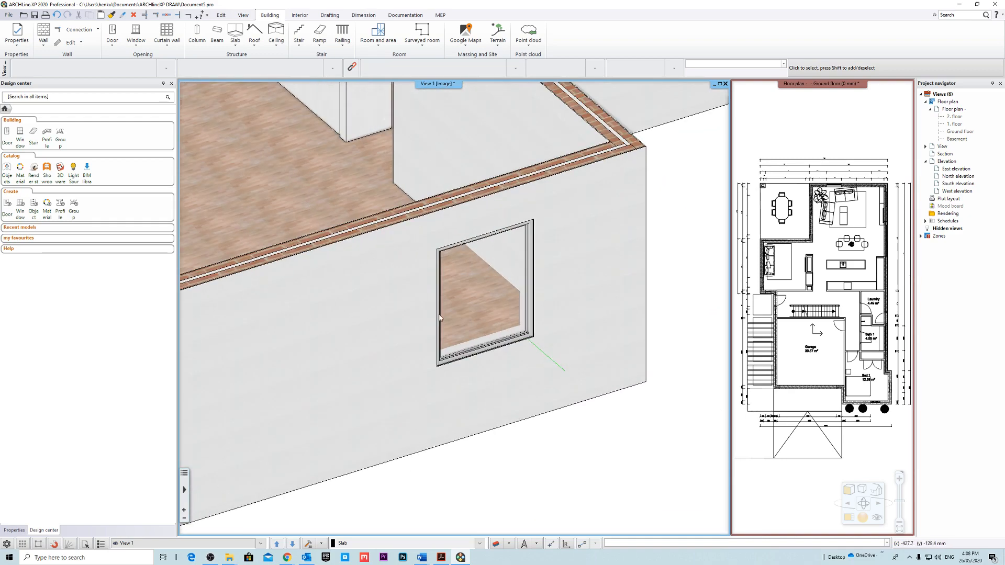
{"action": "left_click", "coordinate": [509, 341]}
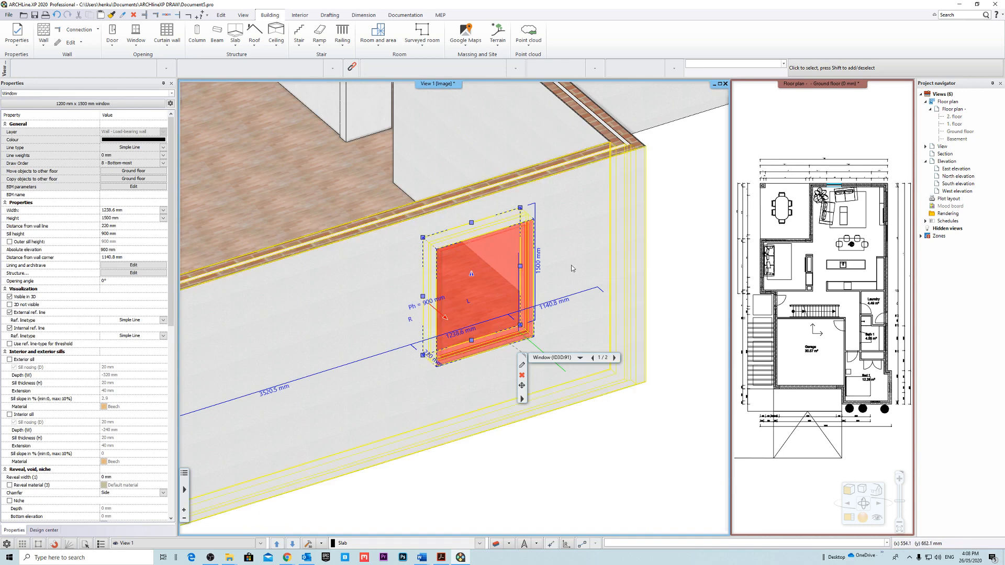
{"action": "middle_click_drag", "start_coordinate": [572, 269], "coordinate": [465, 350]}
{"action": "mouse_move", "coordinate": [464, 351]}
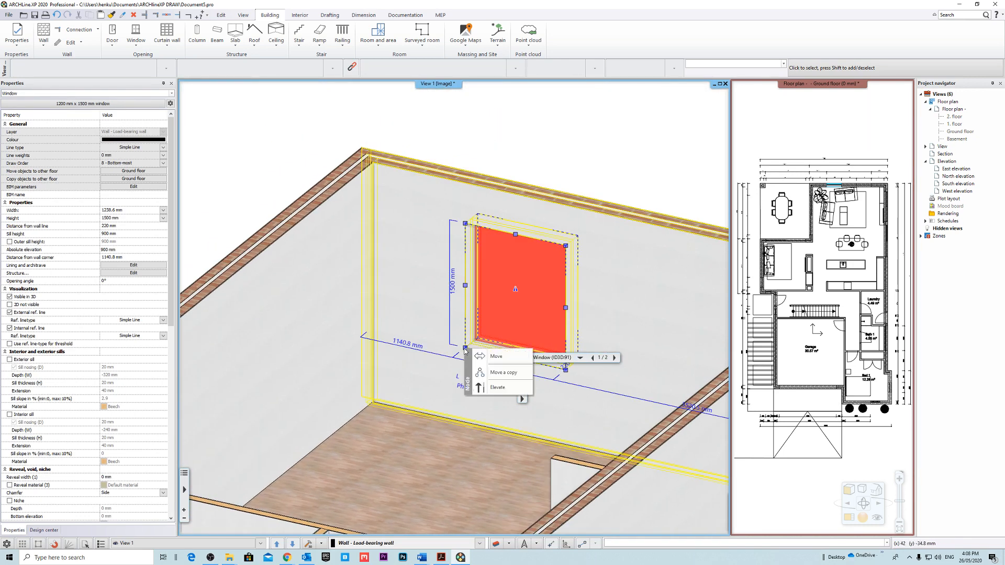
{"action": "left_click", "coordinate": [493, 387]}
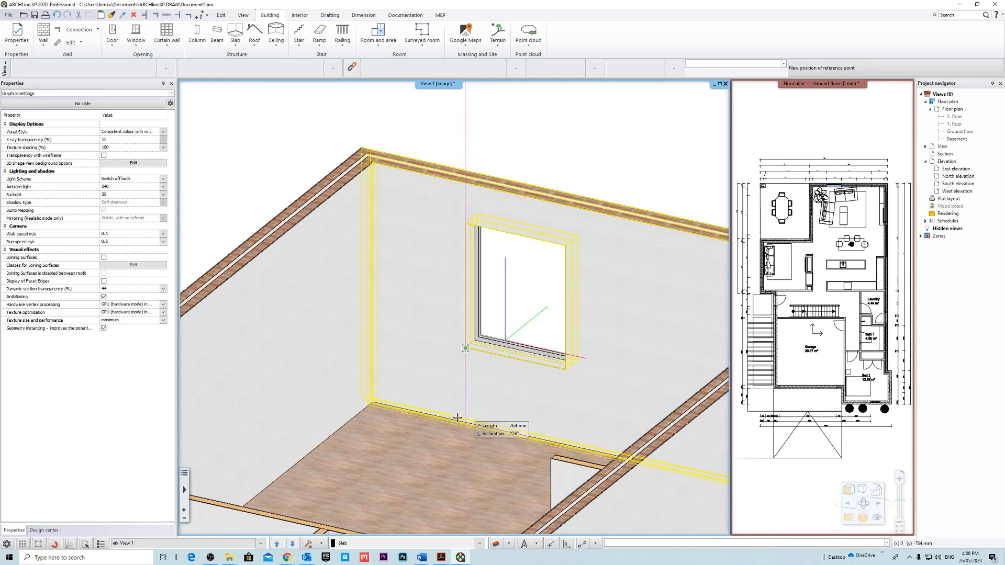
{"action": "left_click", "coordinate": [373, 402]}
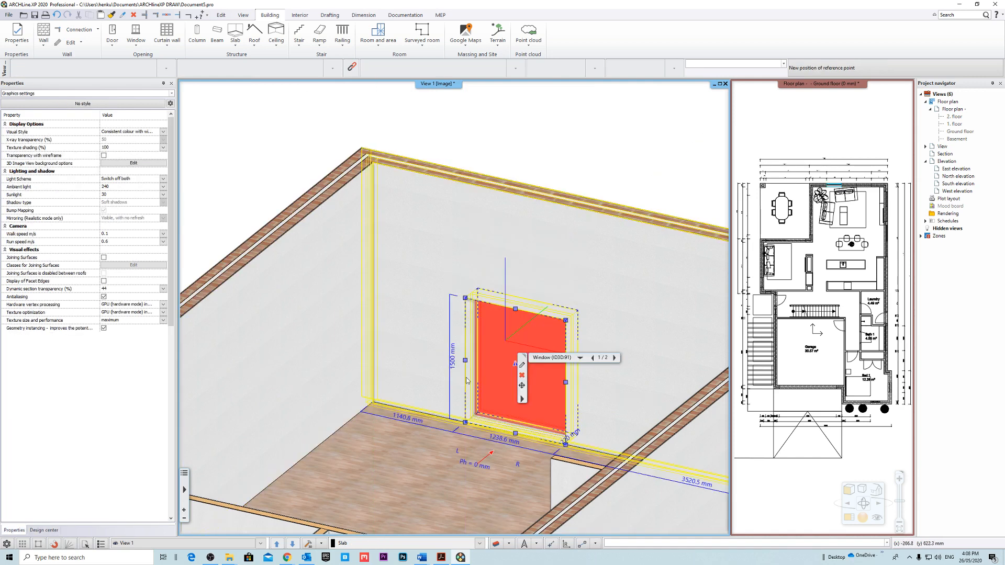
{"action": "left_click", "coordinate": [630, 197]}
Set the window's height to 2300 mm through its height dimension in the 3D view.
{"action": "middle_click_drag", "start_coordinate": [610, 243], "coordinate": [466, 255]}
{"action": "scroll", "coordinate": [465, 255], "scroll_direction": "up", "scroll_amount": 8}
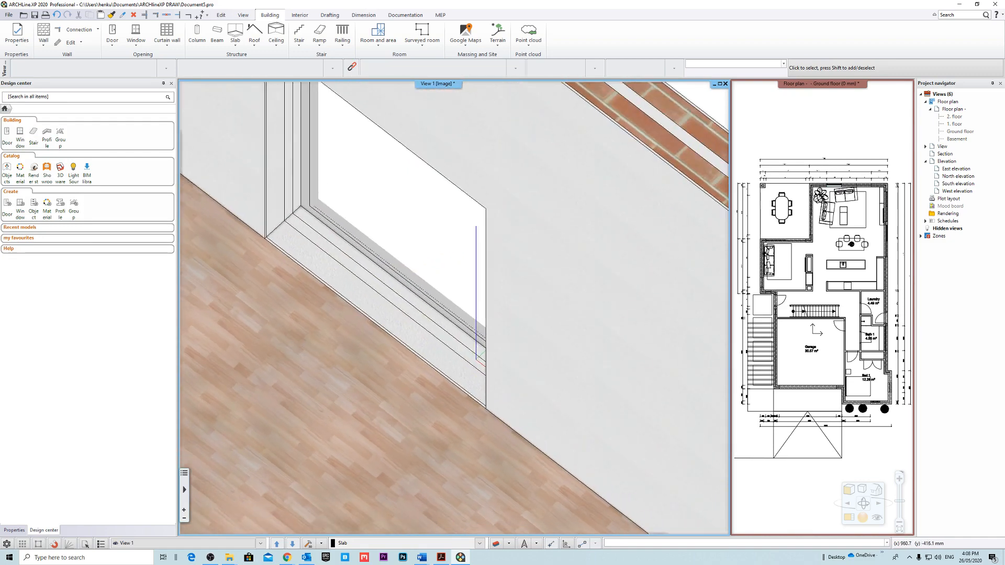
{"action": "scroll", "coordinate": [481, 316], "scroll_direction": "down", "scroll_amount": 8}
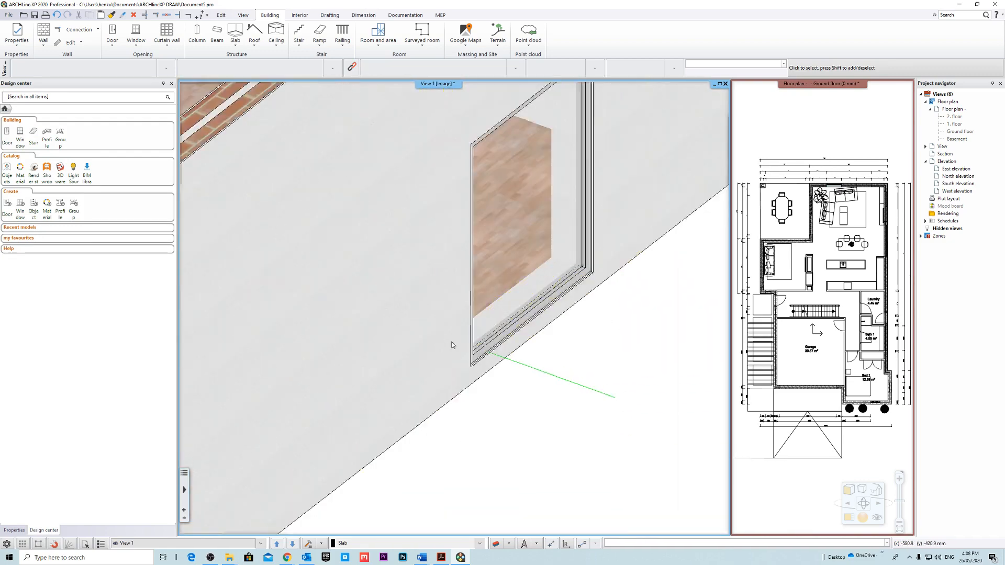
{"action": "middle_click_drag", "start_coordinate": [481, 313], "coordinate": [464, 309]}
{"action": "left_click", "coordinate": [542, 193]}
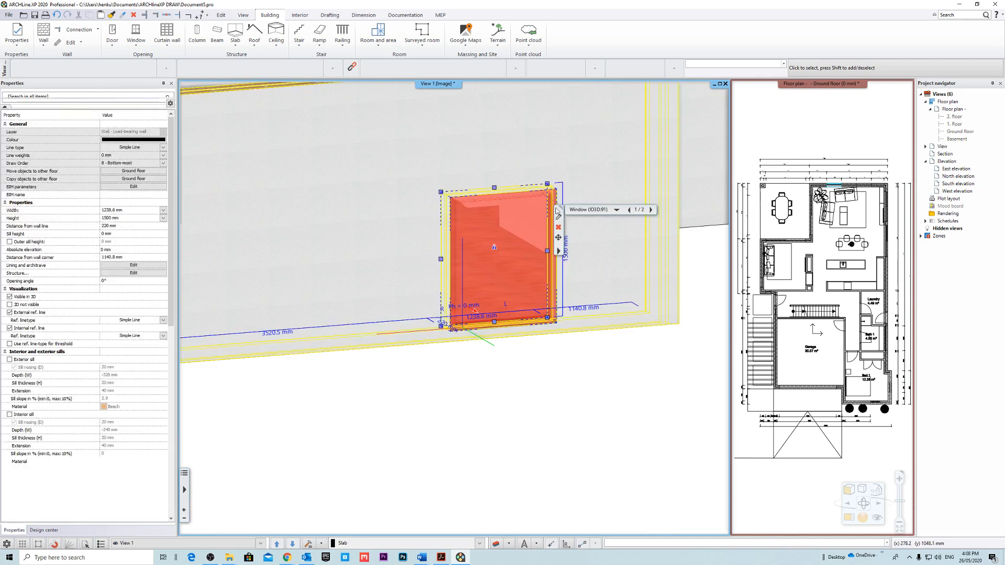
{"action": "middle_click_drag", "start_coordinate": [542, 193], "coordinate": [408, 269]}
{"action": "middle_click_drag", "start_coordinate": [435, 321], "coordinate": [382, 370]}
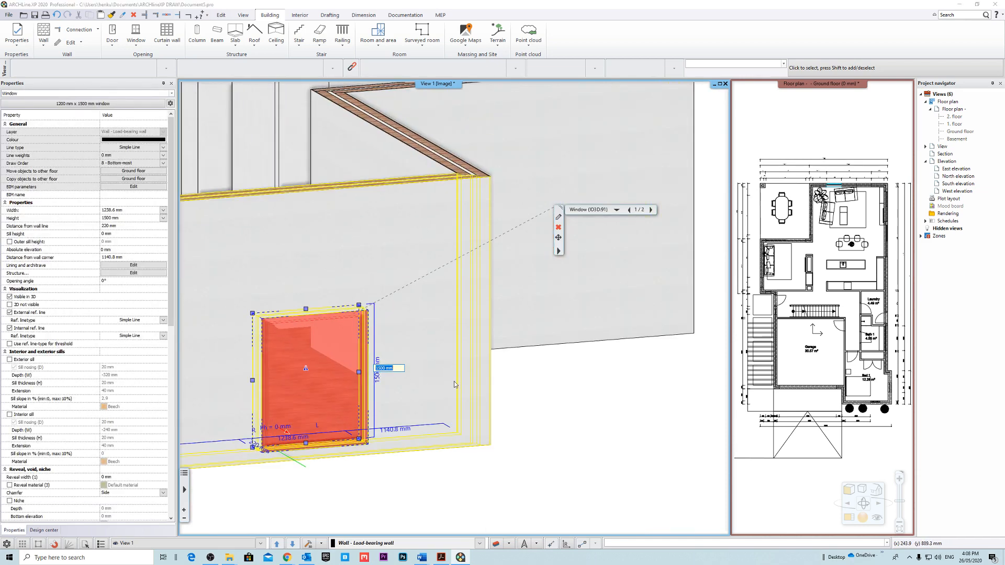
{"action": "type", "text": "2300"}
{"action": "key", "text": "Return"}
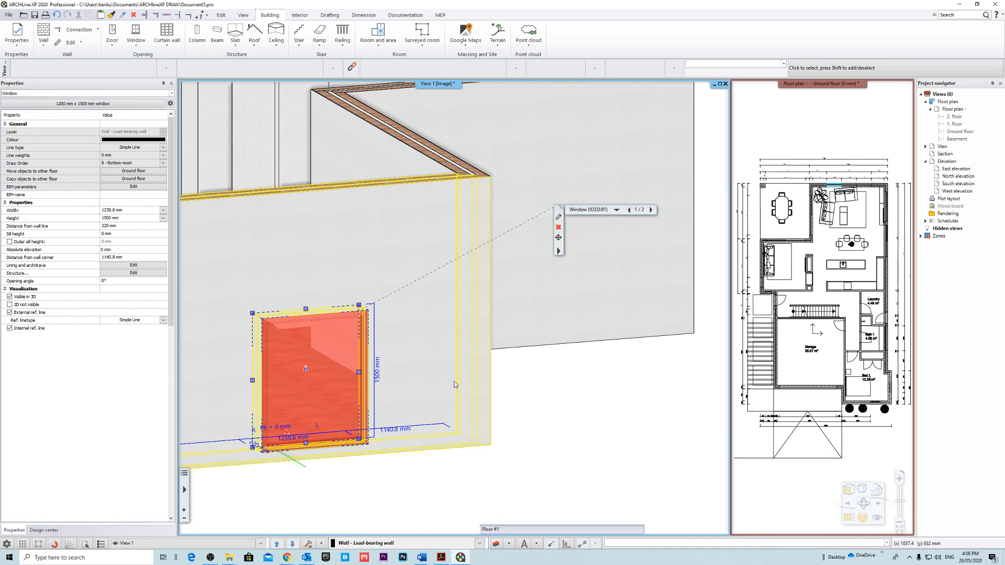
{"action": "left_click", "coordinate": [549, 391]}
Activate the ground floor plan and make it the large main view in place of the 3D view.
{"action": "scroll", "coordinate": [573, 337], "scroll_direction": "down", "scroll_amount": 3}
{"action": "middle_click_drag", "start_coordinate": [573, 337], "coordinate": [605, 356]}
{"action": "left_click", "coordinate": [824, 123]}
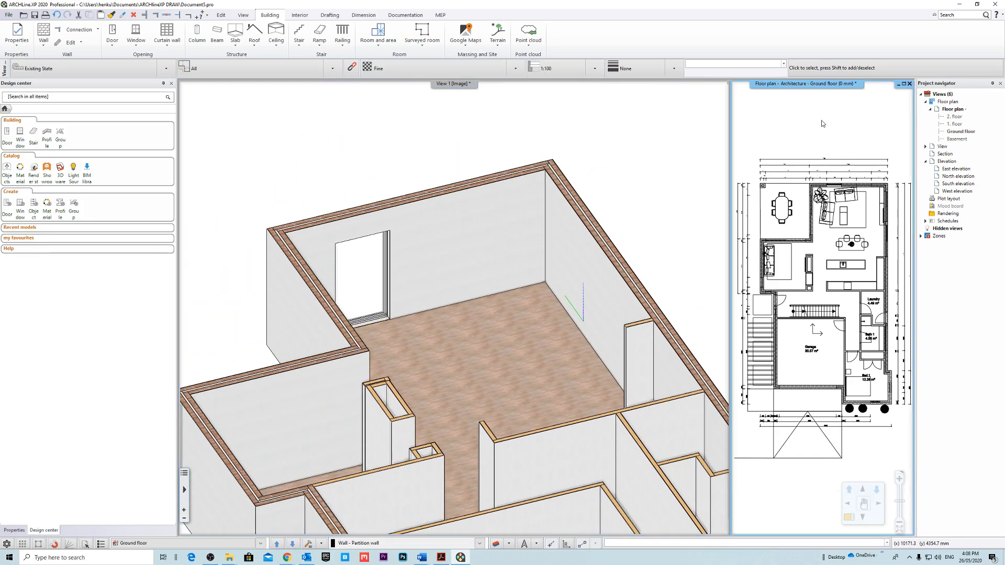
{"action": "right_click", "coordinate": [807, 84]}
{"action": "left_click", "coordinate": [835, 90]}
{"action": "scroll", "coordinate": [512, 205], "scroll_direction": "up", "scroll_amount": 8}
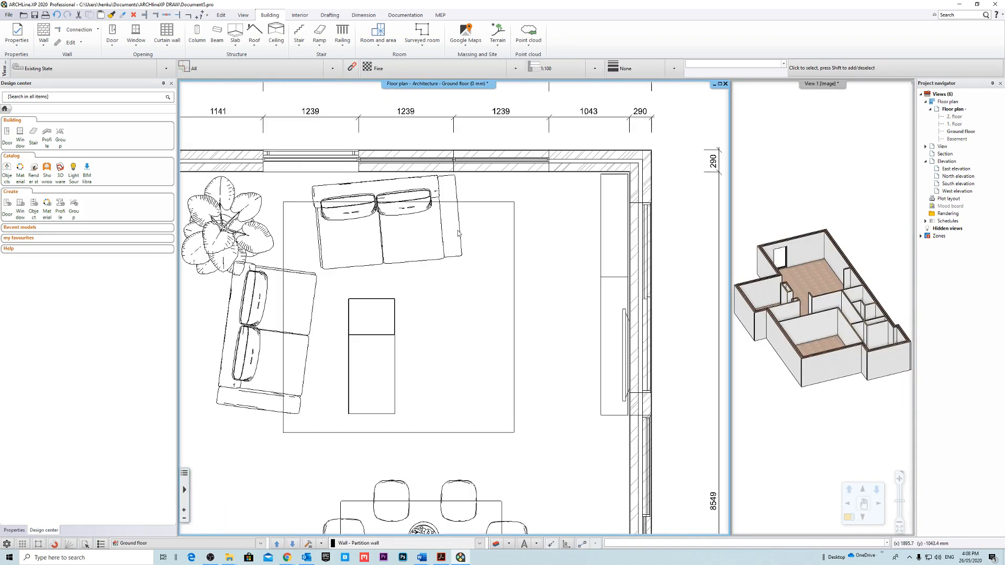
Select the new window in the ground floor plan rather than the DWG underlay overlapping it.
{"action": "scroll", "coordinate": [445, 182], "scroll_direction": "up", "scroll_amount": 1}
{"action": "middle_click_drag", "start_coordinate": [249, 261], "coordinate": [387, 319]}
{"action": "left_click", "coordinate": [364, 294]}
{"action": "scroll", "coordinate": [376, 256], "scroll_direction": "down", "scroll_amount": 4}
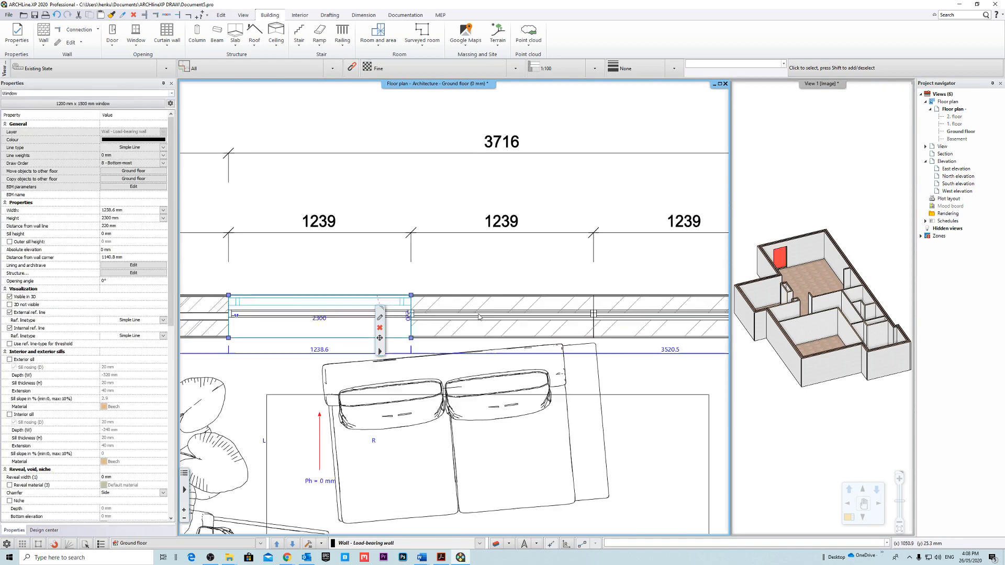
{"action": "scroll", "coordinate": [424, 297], "scroll_direction": "up", "scroll_amount": 2}
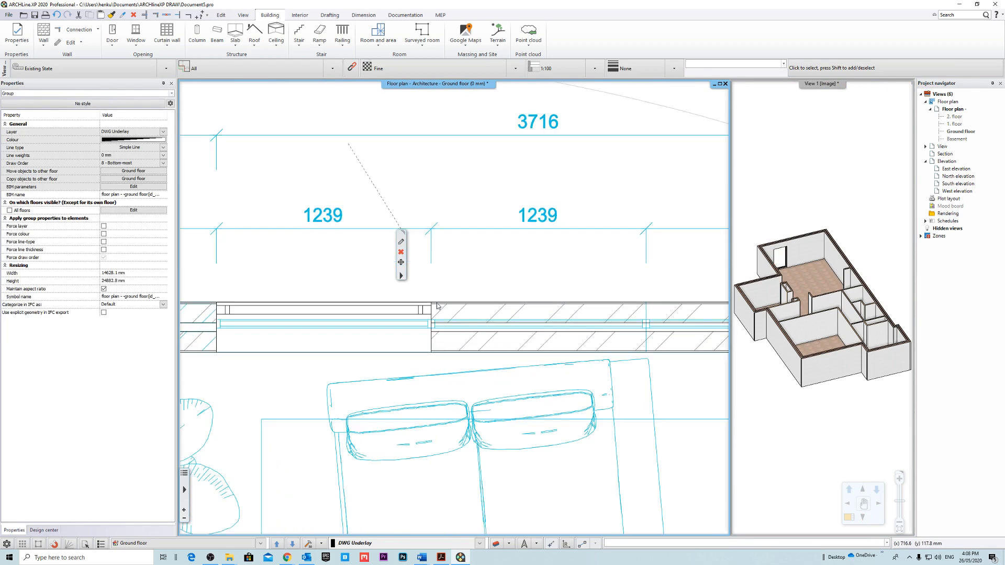
{"action": "left_click", "coordinate": [454, 356]}
{"action": "left_click", "coordinate": [333, 338]}
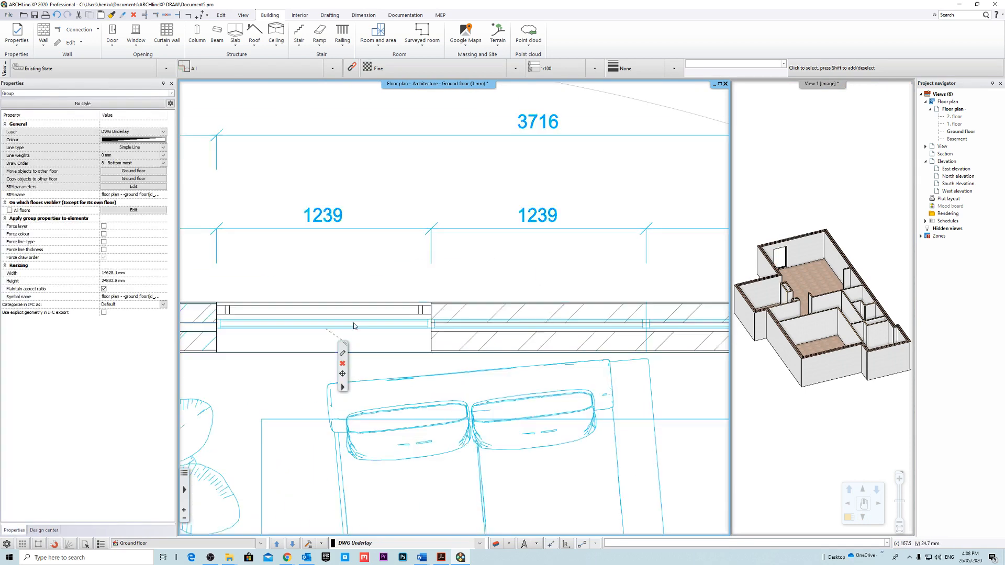
{"action": "left_click", "coordinate": [373, 309]}
{"action": "scroll", "coordinate": [373, 309], "scroll_direction": "up", "scroll_amount": 1}
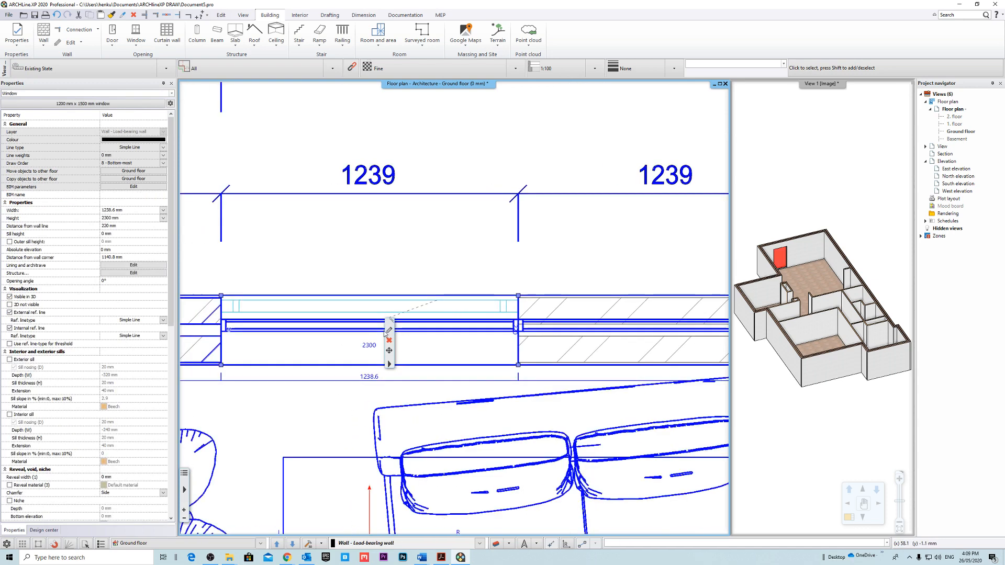
Try distances from the wall line of 200, 100 and 120 mm to match the window to the underlay.
{"action": "left_click", "coordinate": [123, 226]}
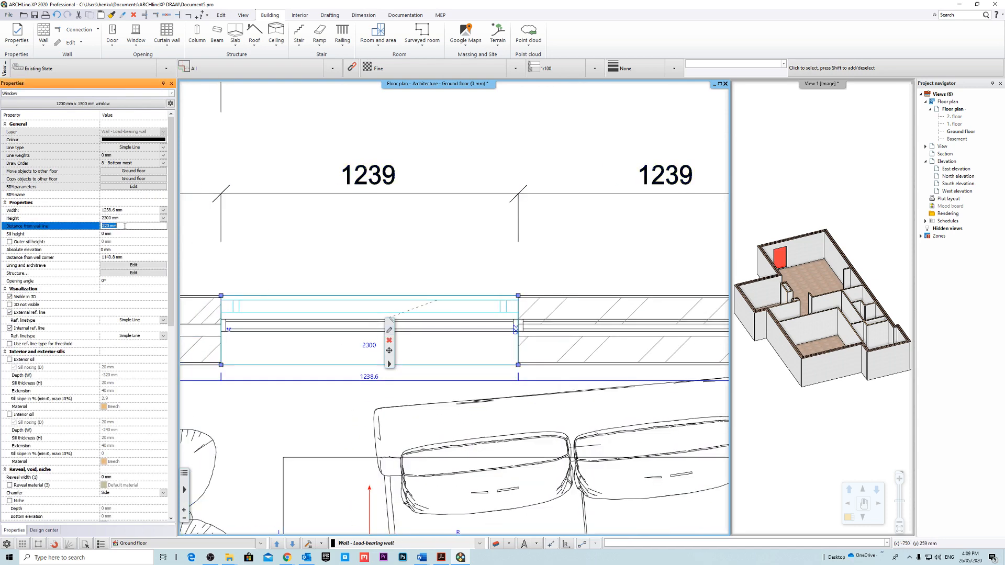
{"action": "type", "text": "200"}
{"action": "key", "text": "Return"}
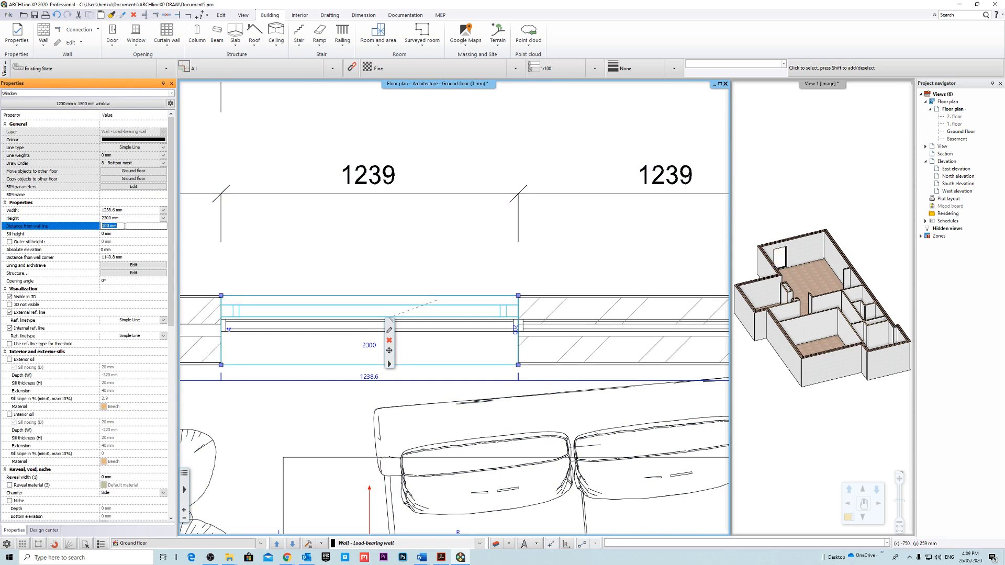
{"action": "type", "text": "100"}
{"action": "key", "text": "Return"}
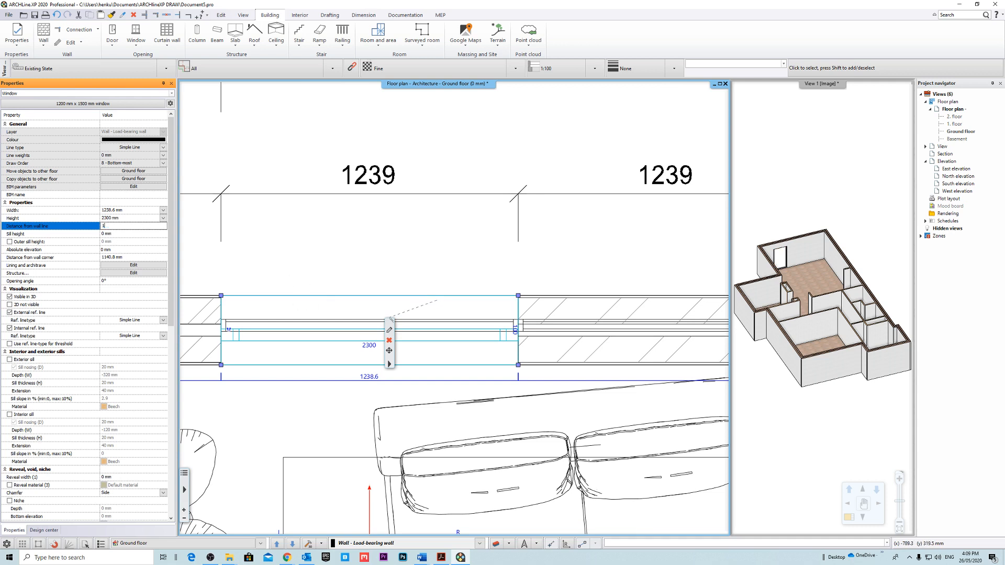
{"action": "type", "text": "120"}
{"action": "key", "text": "Return"}
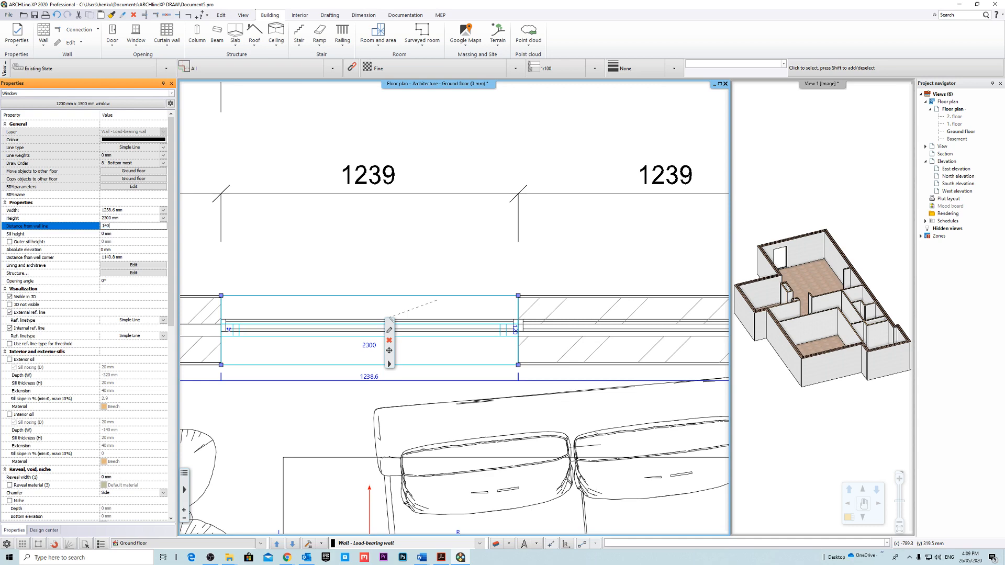
Set the window's distance from the wall line to 140 mm and deselect the window.
{"action": "type", "text": "140"}
{"action": "key", "text": "Return"}
{"action": "scroll", "coordinate": [454, 314], "scroll_direction": "down", "scroll_amount": 3}
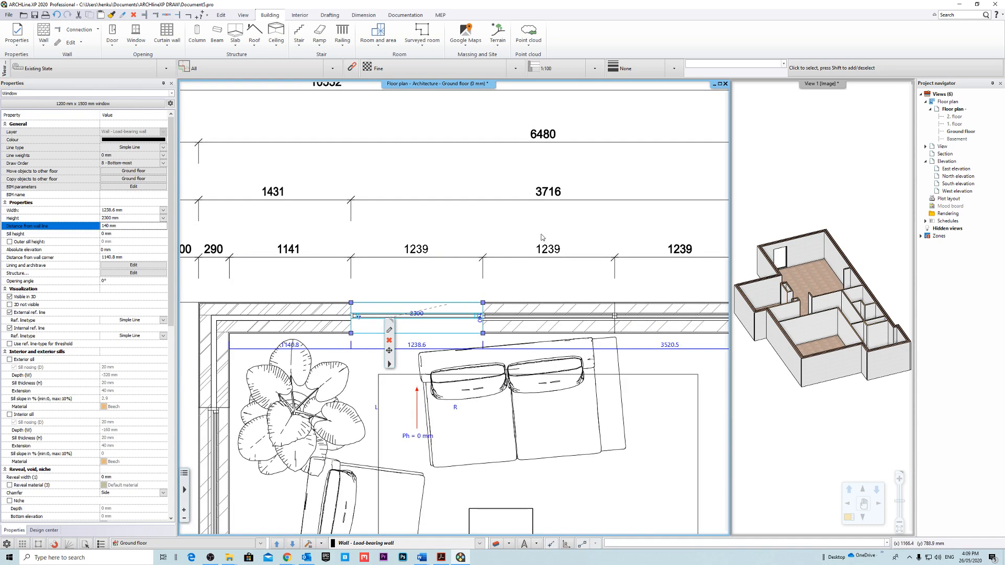
{"action": "key", "text": "Escape"}
Place two more copies of the 1238.6 mm wide window side by side in the two adjoining 1239 mm underlay openings.
{"action": "scroll", "coordinate": [533, 312], "scroll_direction": "up", "scroll_amount": 2}
{"action": "left_click", "coordinate": [407, 320]}
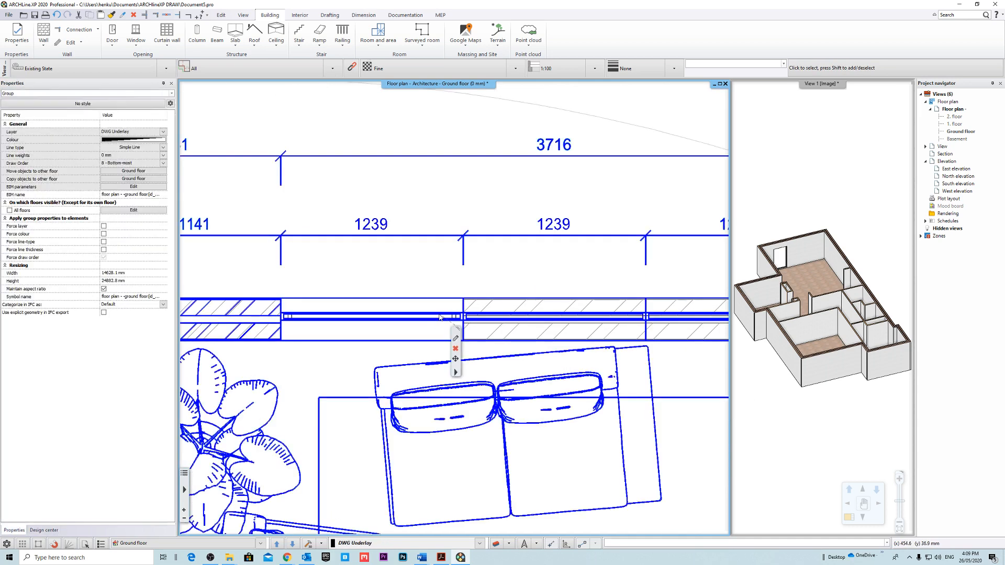
{"action": "left_click", "coordinate": [406, 320]}
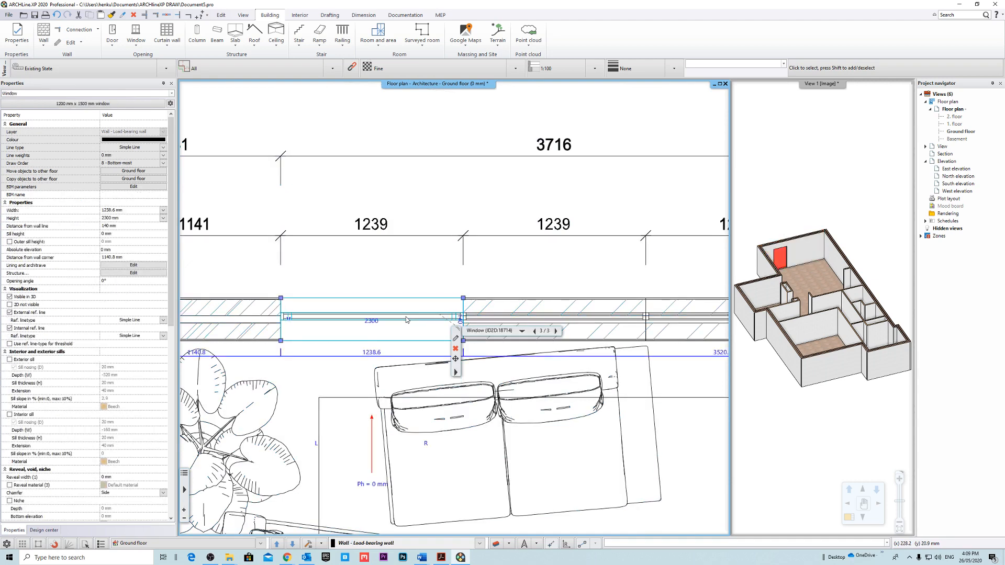
{"action": "scroll", "coordinate": [410, 320], "scroll_direction": "down", "scroll_amount": 1}
{"action": "middle_click_drag", "start_coordinate": [529, 290], "coordinate": [448, 306]}
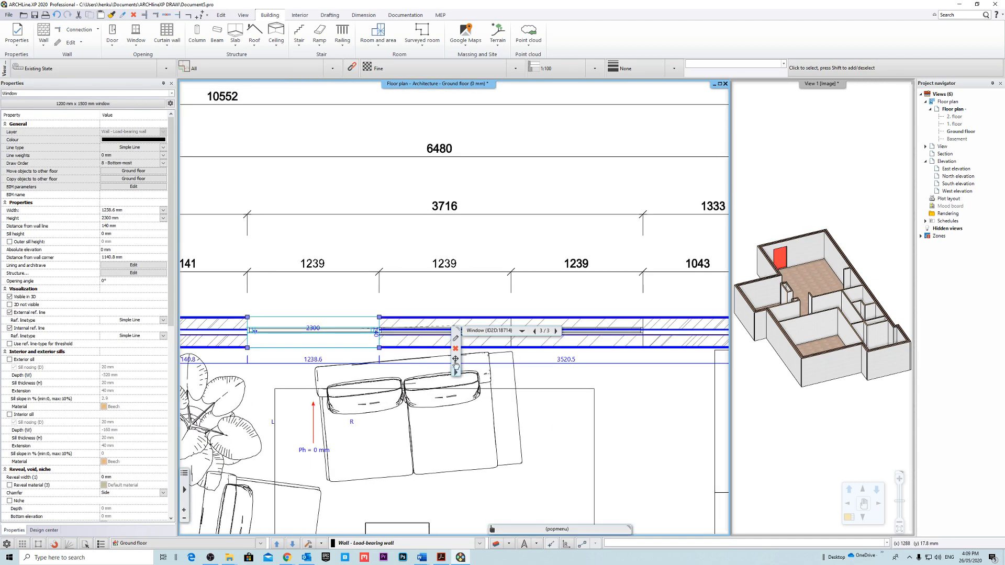
{"action": "left_click", "coordinate": [512, 374]}
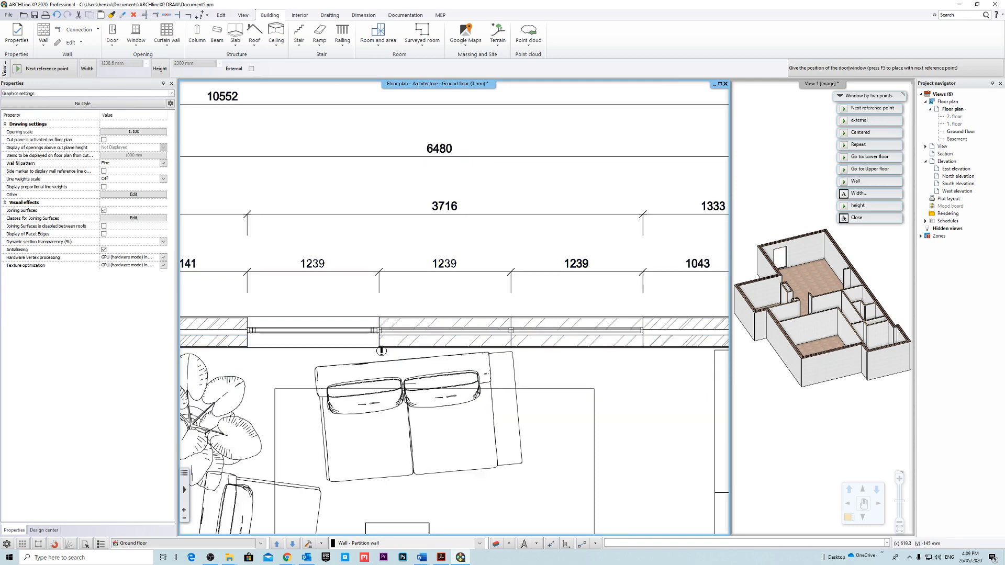
{"action": "left_click", "coordinate": [379, 346]}
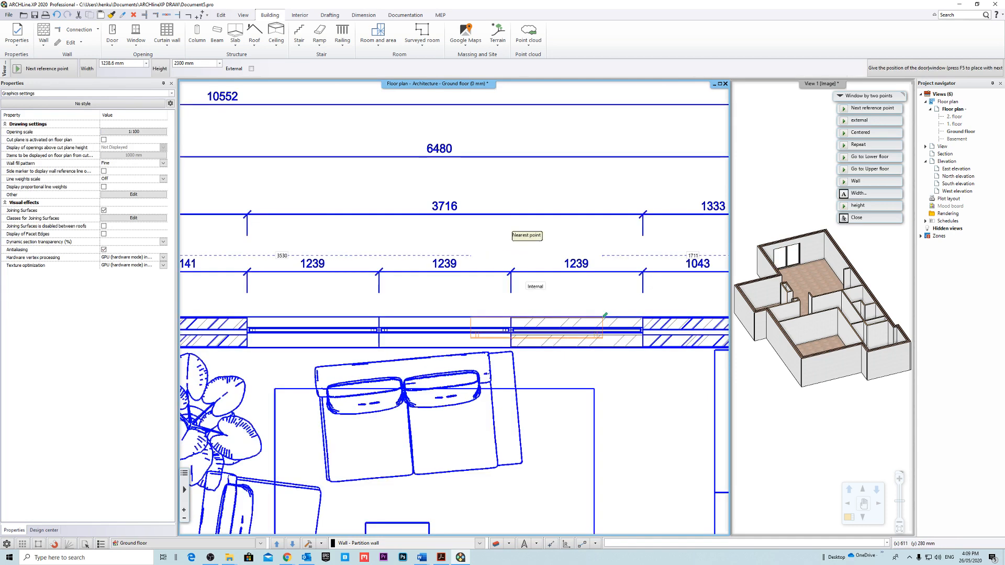
{"action": "key", "text": "Escape"}
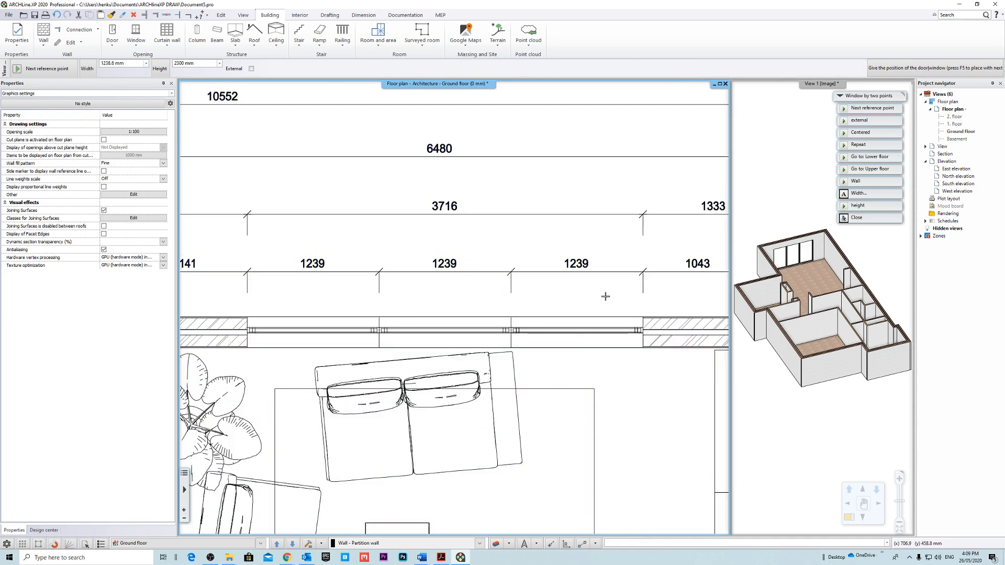
Examine the row of three windows up close from outside in the 3D view.
{"action": "key", "text": "ctrl+a"}
{"action": "left_click", "coordinate": [356, 331]}
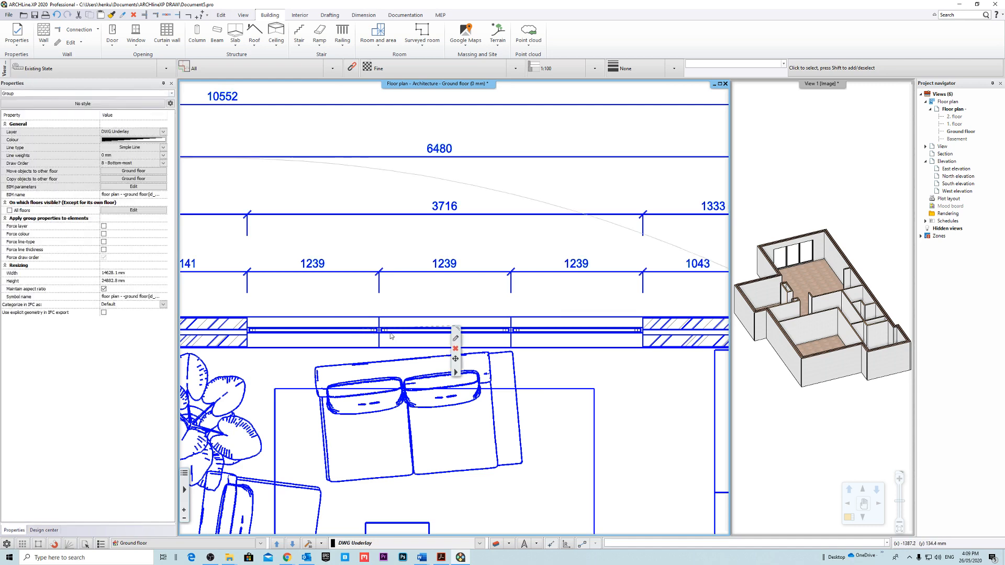
{"action": "left_click", "coordinate": [797, 189]}
{"action": "middle_click_drag", "start_coordinate": [771, 272], "coordinate": [893, 277]}
{"action": "left_click", "coordinate": [836, 212]}
{"action": "scroll", "coordinate": [838, 292], "scroll_direction": "up", "scroll_amount": 3}
{"action": "middle_click_drag", "start_coordinate": [838, 292], "coordinate": [859, 350]}
{"action": "scroll", "coordinate": [788, 322], "scroll_direction": "up", "scroll_amount": 5}
{"action": "scroll", "coordinate": [789, 321], "scroll_direction": "up", "scroll_amount": 3}
{"action": "mouse_move", "coordinate": [789, 321]}
{"action": "middle_mouse_down"}
{"action": "mouse_move", "coordinate": [885, 323]}
{"action": "mouse_move", "coordinate": [1004, 345]}
{"action": "mouse_move", "coordinate": [841, 282]}
{"action": "middle_mouse_up"}
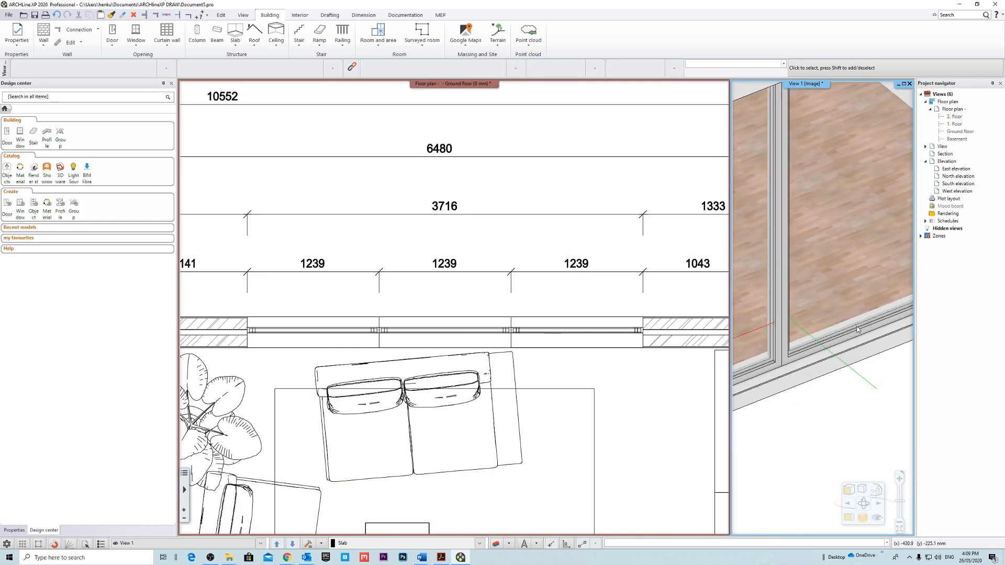
{"action": "scroll", "coordinate": [841, 282], "scroll_direction": "down", "scroll_amount": 2}
{"action": "left_click", "coordinate": [324, 335]}
{"action": "left_click", "coordinate": [326, 334]}
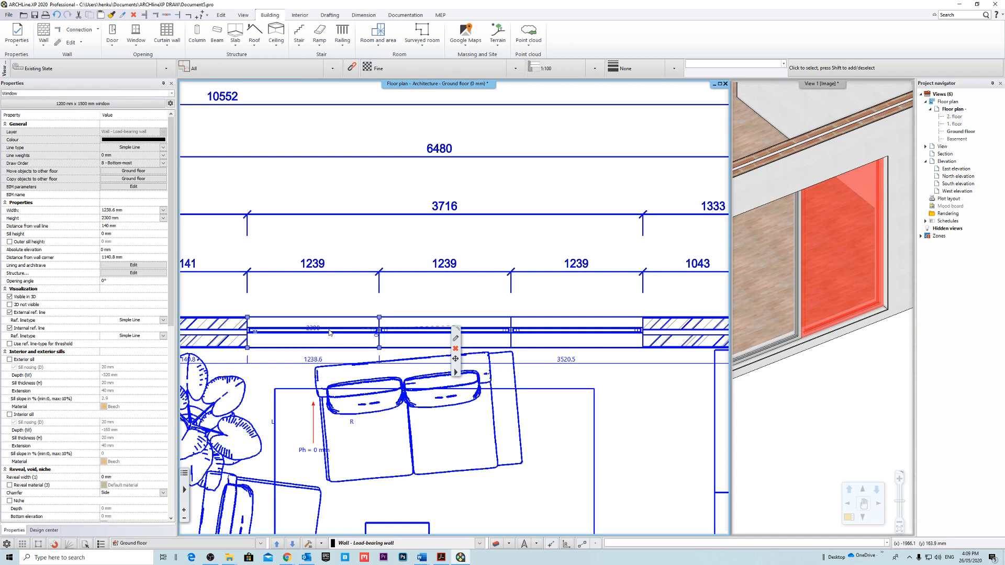
{"action": "left_click", "coordinate": [248, 348]}
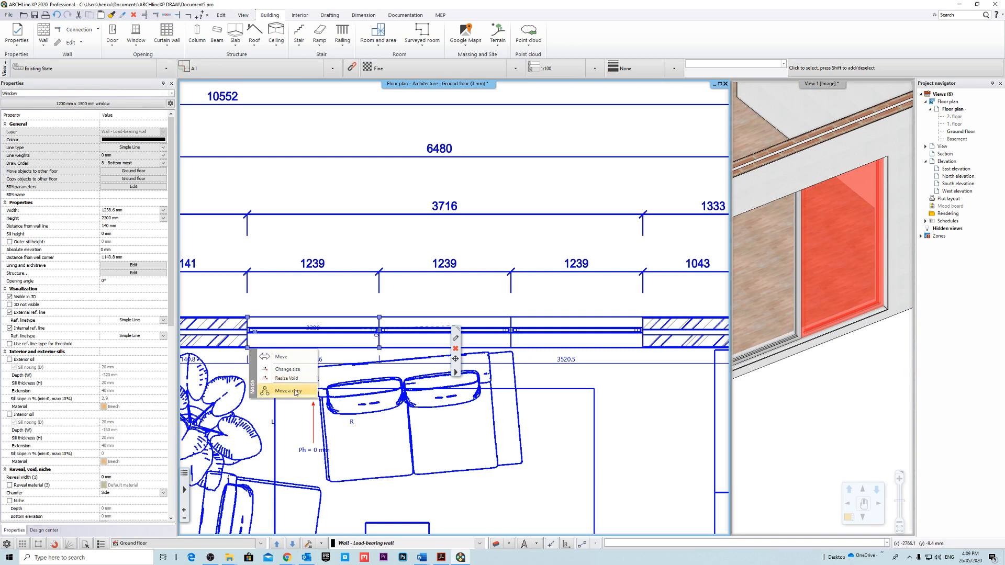
{"action": "key", "text": "Escape"}
Examine the whole window row in 3D and the remaining window openings on the ground floor plan.
{"action": "scroll", "coordinate": [647, 266], "scroll_direction": "down", "scroll_amount": 2}
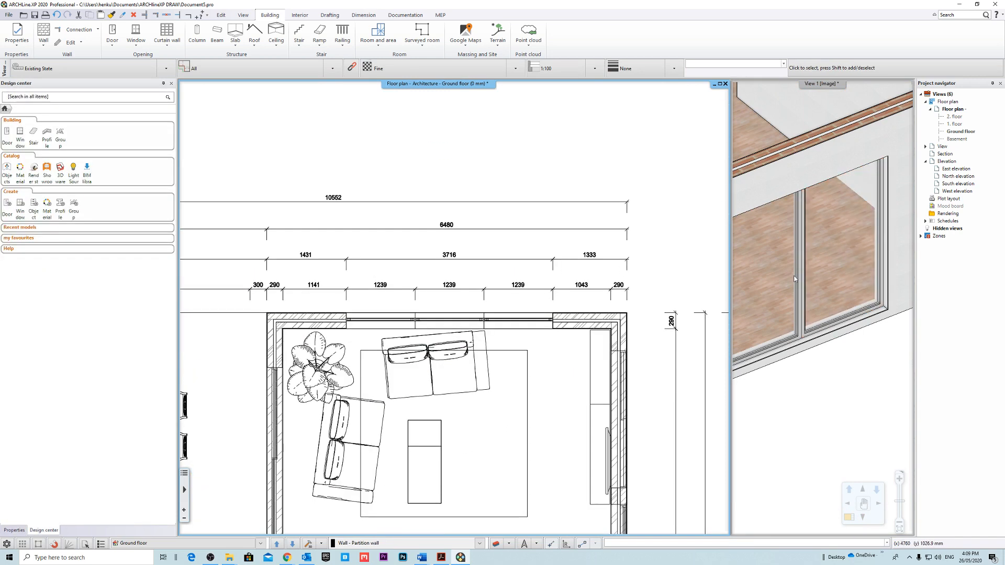
{"action": "scroll", "coordinate": [821, 350], "scroll_direction": "down", "scroll_amount": 3}
{"action": "right_click_drag", "start_coordinate": [833, 356], "coordinate": [838, 353]}
{"action": "middle_click_drag", "start_coordinate": [436, 240], "coordinate": [387, 180]}
{"action": "scroll", "coordinate": [387, 181], "scroll_direction": "down", "scroll_amount": 2}
{"action": "key", "text": "ctrl+a"}
{"action": "left_click", "coordinate": [623, 349]}
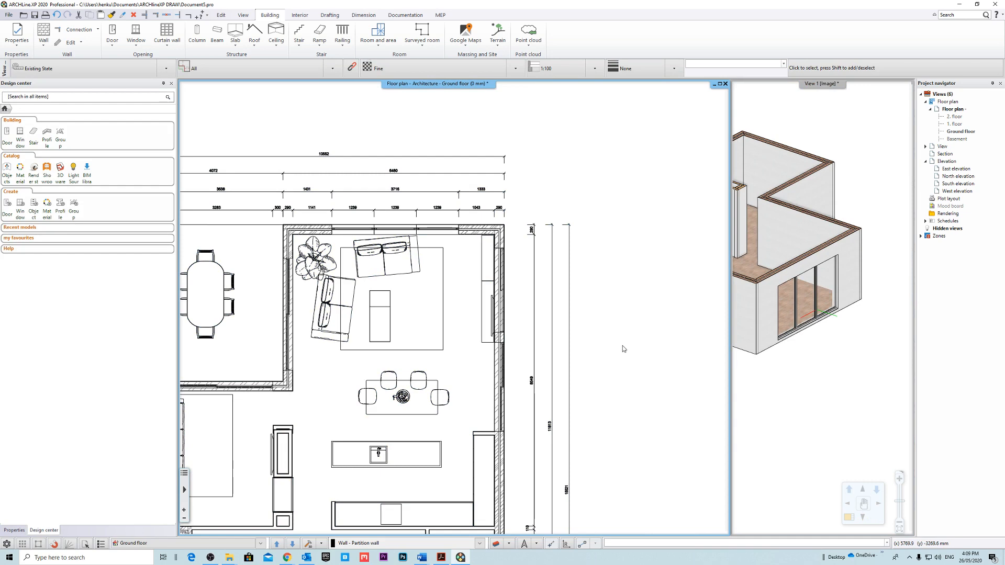
{"action": "scroll", "coordinate": [450, 438], "scroll_direction": "down", "scroll_amount": 2}
{"action": "middle_click_drag", "start_coordinate": [450, 438], "coordinate": [468, 245]}
{"action": "scroll", "coordinate": [474, 196], "scroll_direction": "up", "scroll_amount": 2}
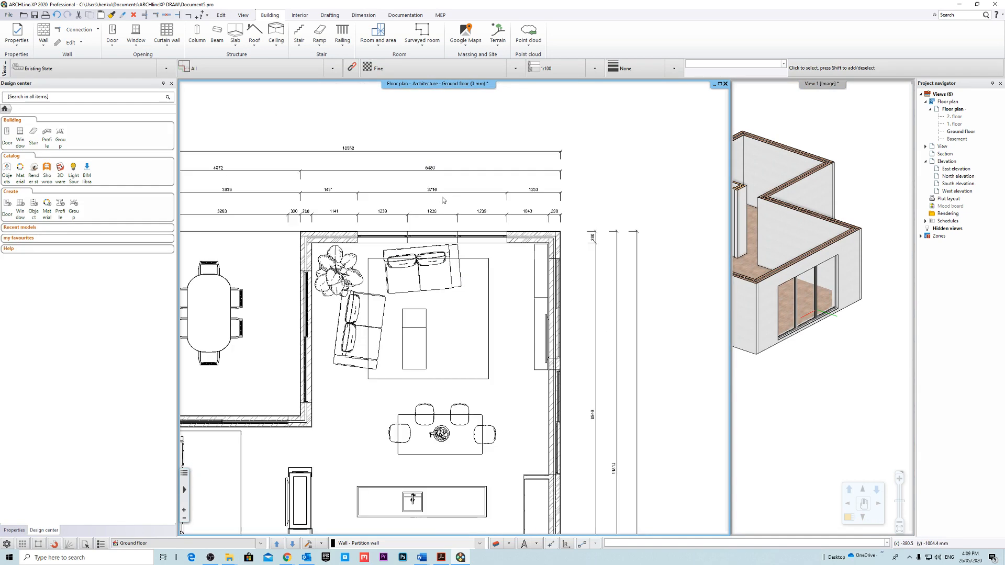
Place a copy of the full-height window in the 812 mm opening of the outer wall beside the sofa.
{"action": "left_click", "coordinate": [390, 240]}
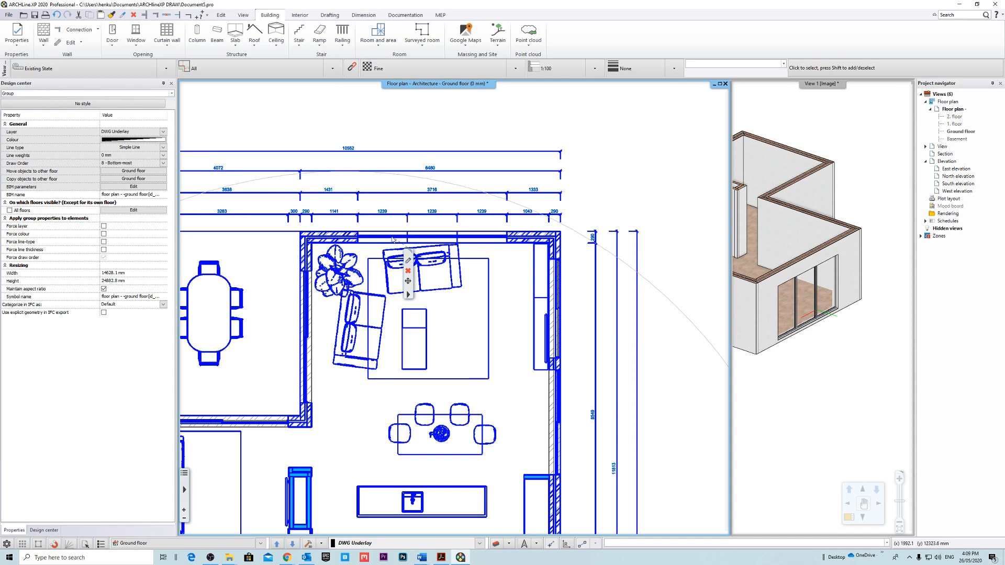
{"action": "key", "text": "Escape"}
{"action": "left_click", "coordinate": [386, 242]}
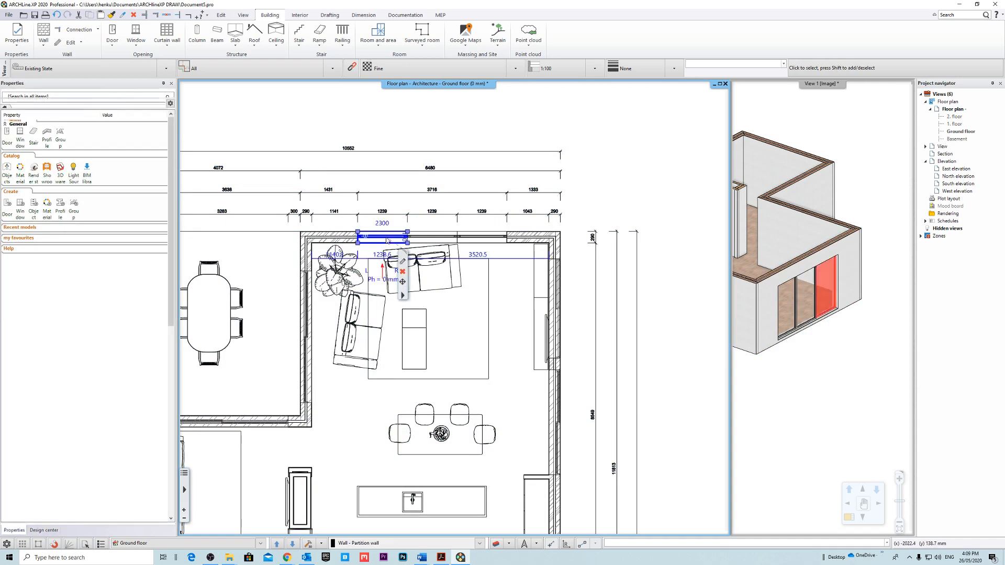
{"action": "left_click", "coordinate": [448, 303]}
{"action": "middle_click_drag", "start_coordinate": [340, 466], "coordinate": [496, 214]}
{"action": "scroll", "coordinate": [262, 339], "scroll_direction": "up", "scroll_amount": 4}
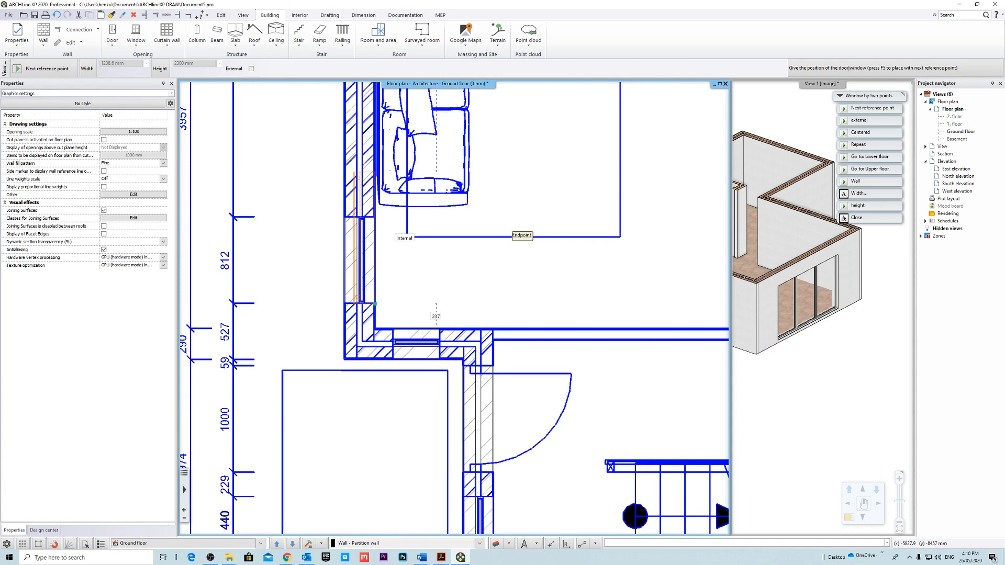
{"action": "left_click", "coordinate": [372, 217]}
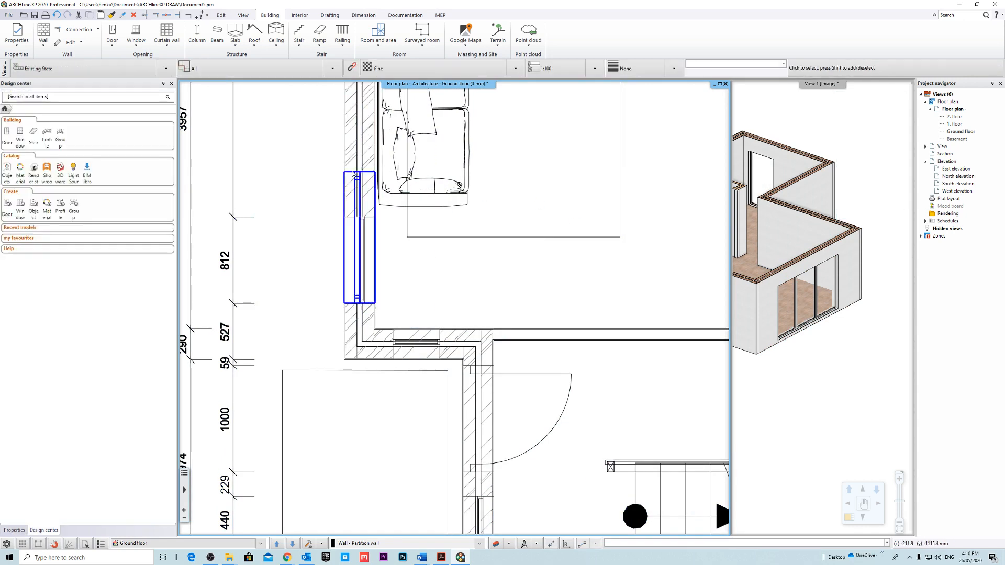
Change the size of the copied window beside the sofa to 812.3 mm wide, snapping its side to the underlay opening.
{"action": "scroll", "coordinate": [427, 175], "scroll_direction": "up", "scroll_amount": 1}
{"action": "scroll", "coordinate": [427, 175], "scroll_direction": "up", "scroll_amount": 1}
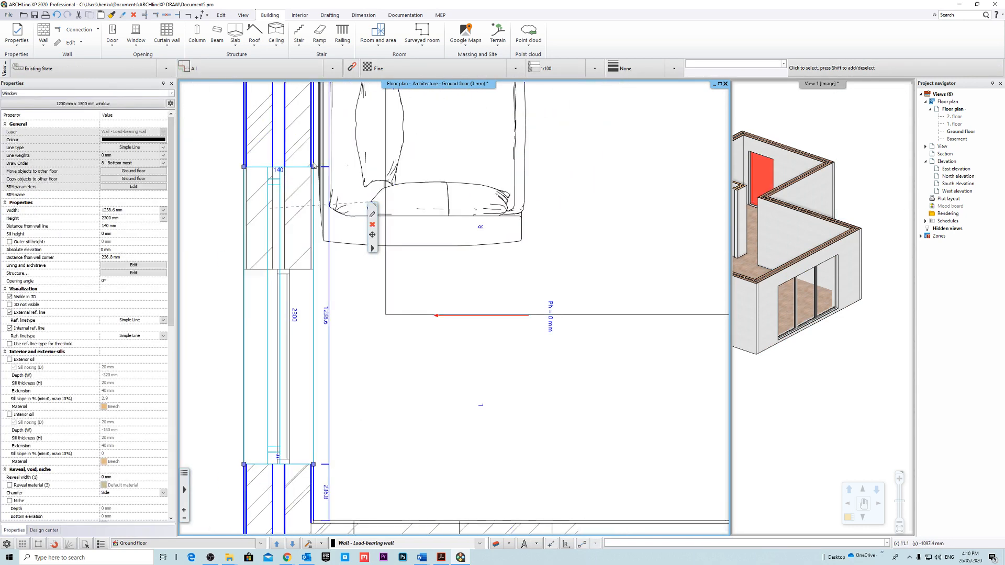
{"action": "mouse_move", "coordinate": [316, 169]}
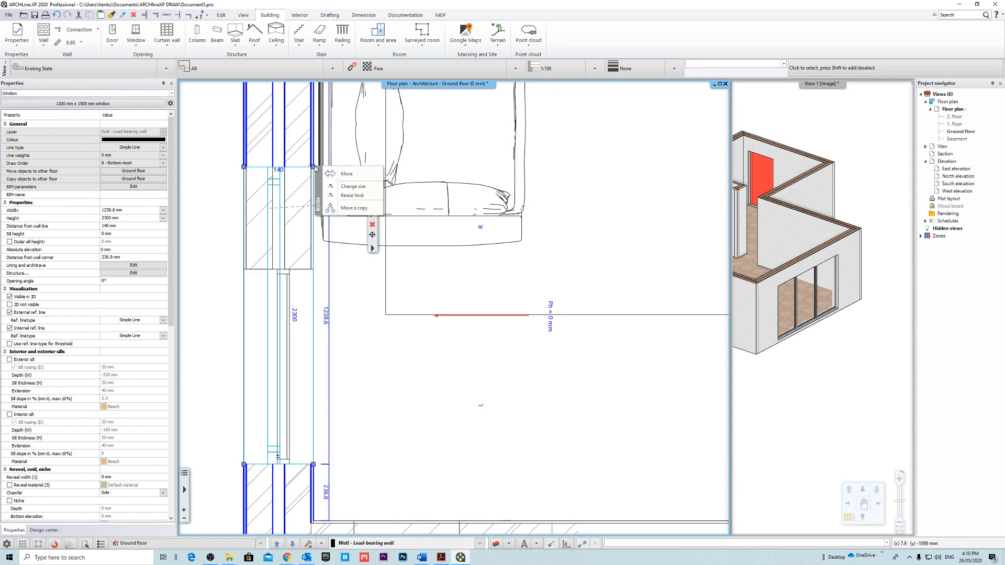
{"action": "left_click", "coordinate": [366, 191]}
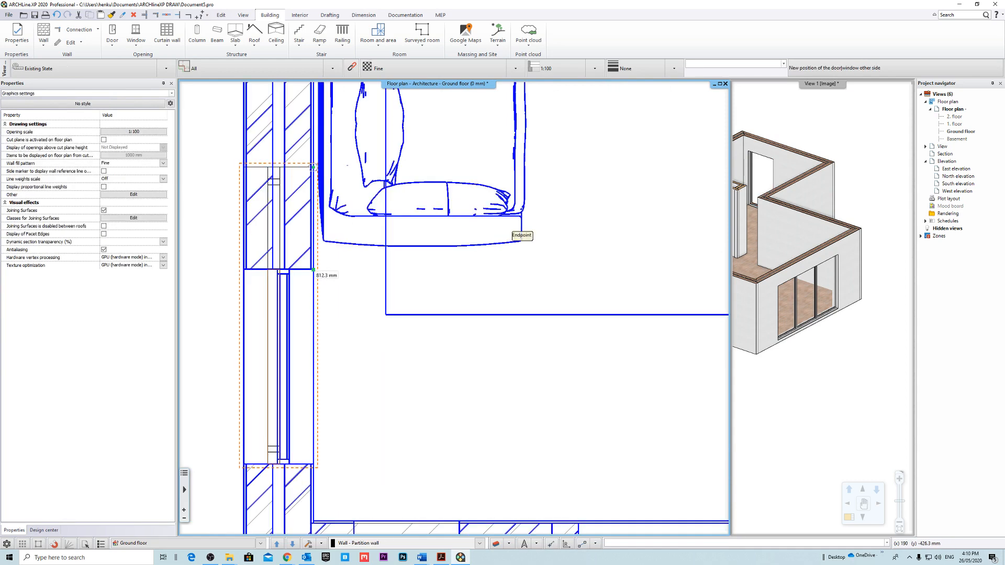
{"action": "left_click", "coordinate": [359, 269]}
{"action": "key", "text": "Escape"}
Examine the resized window's properties and the nearby openings on the ground floor plan.
{"action": "middle_click_drag", "start_coordinate": [549, 356], "coordinate": [502, 334]}
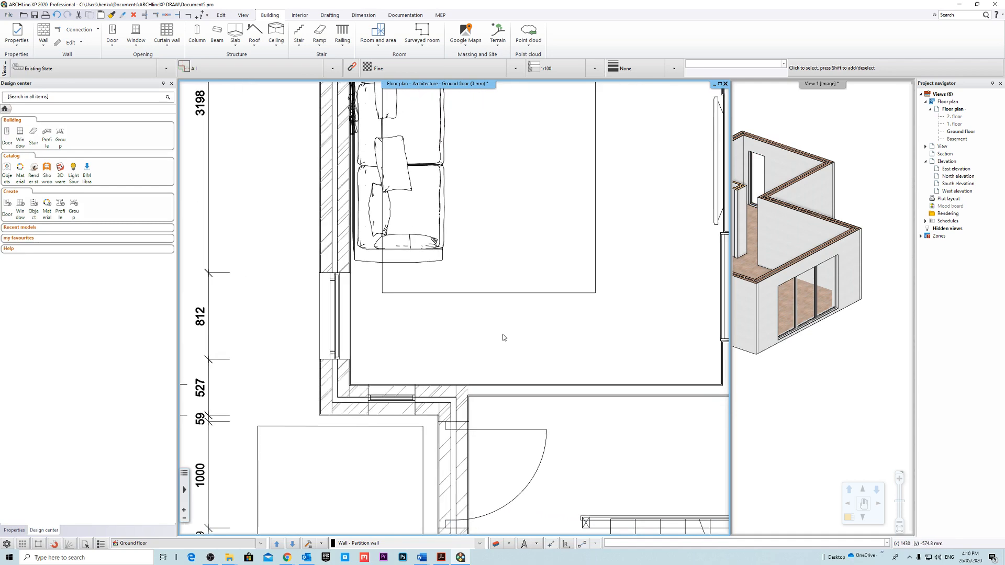
{"action": "scroll", "coordinate": [375, 322], "scroll_direction": "up", "scroll_amount": 1}
{"action": "middle_click_drag", "start_coordinate": [375, 322], "coordinate": [318, 293]}
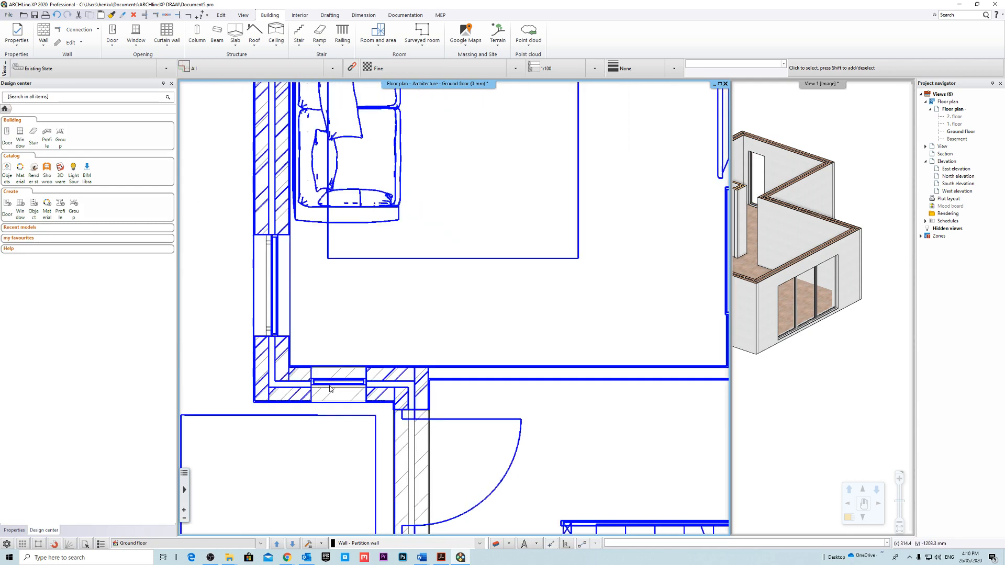
{"action": "scroll", "coordinate": [285, 357], "scroll_direction": "up", "scroll_amount": 3}
{"action": "left_click", "coordinate": [333, 305]}
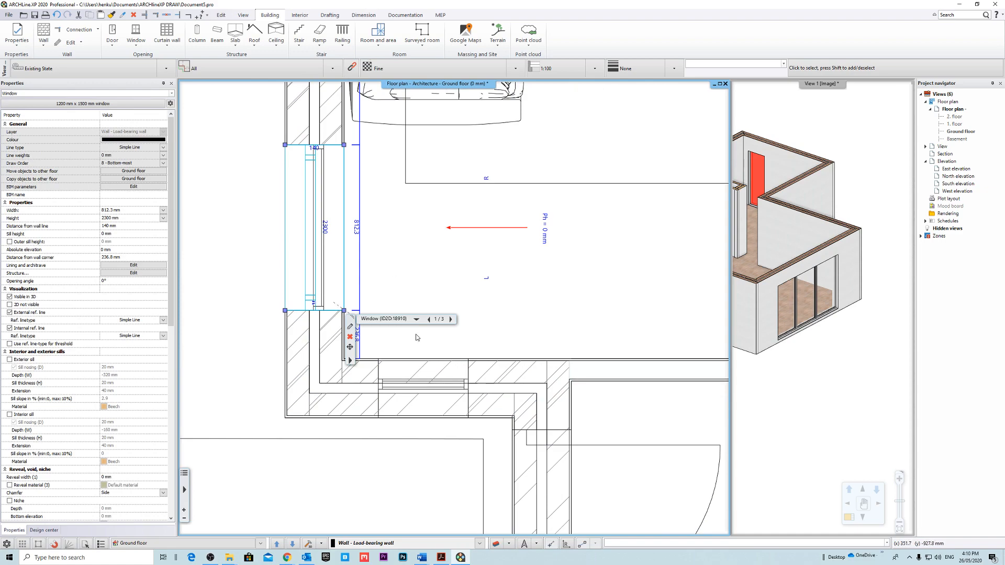
{"action": "key", "text": "Escape"}
{"action": "scroll", "coordinate": [456, 305], "scroll_direction": "down", "scroll_amount": 14}
{"action": "middle_click_drag", "start_coordinate": [557, 182], "coordinate": [404, 286]}
{"action": "scroll", "coordinate": [356, 385], "scroll_direction": "up", "scroll_amount": 7}
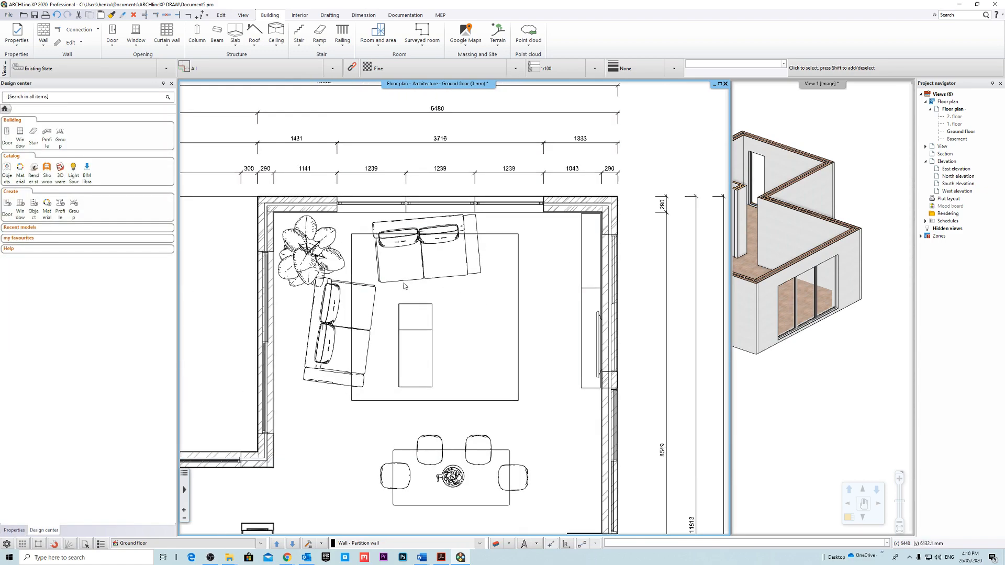
{"action": "scroll", "coordinate": [405, 279], "scroll_direction": "up", "scroll_amount": 4}
{"action": "scroll", "coordinate": [418, 213], "scroll_direction": "down", "scroll_amount": 8}
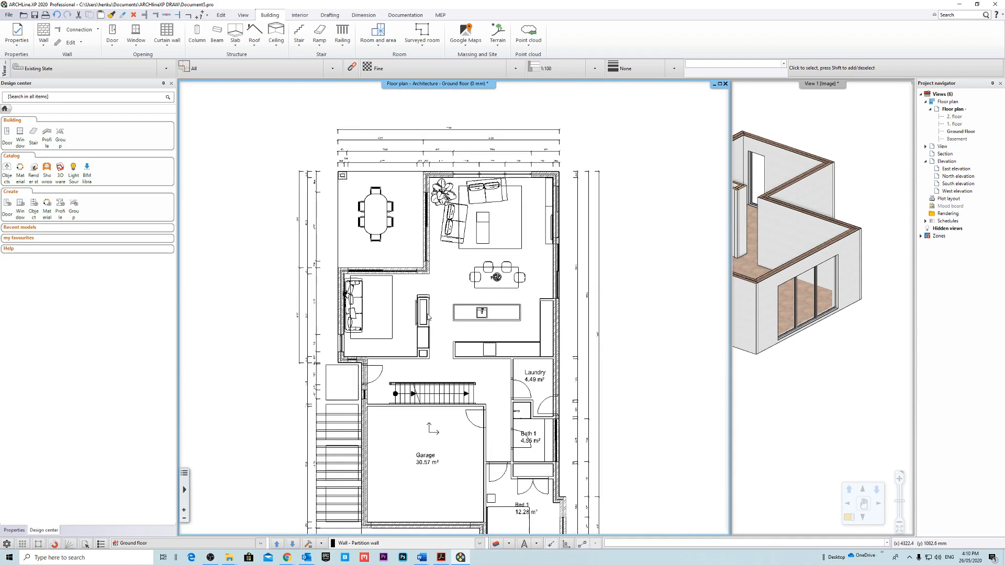
{"action": "scroll", "coordinate": [394, 294], "scroll_direction": "up", "scroll_amount": 9}
{"action": "middle_click_drag", "start_coordinate": [433, 249], "coordinate": [397, 313]}
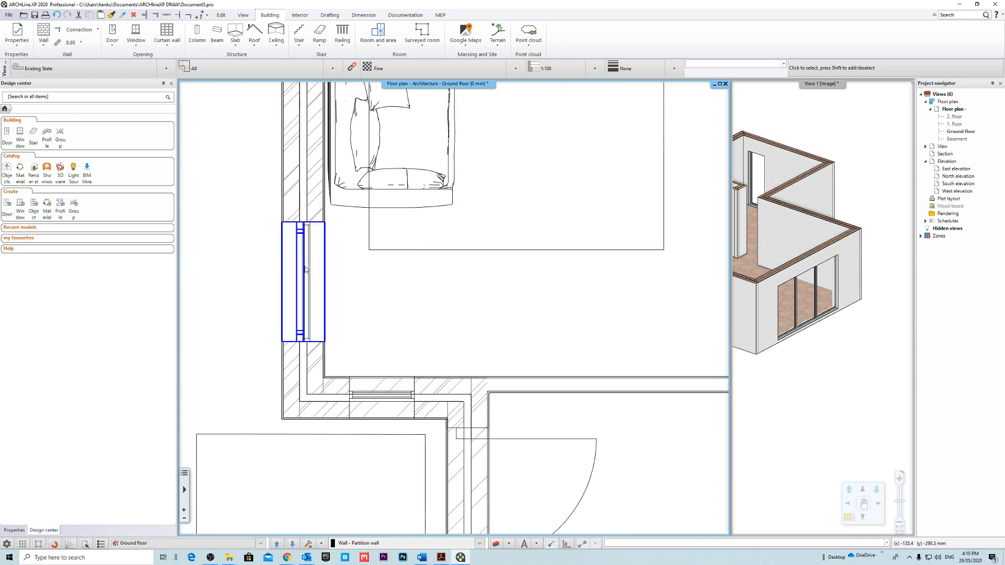
Place a copy of the 812.3 mm wide window at the small opening in the short return wall near the entry door.
{"action": "left_click", "coordinate": [305, 270]}
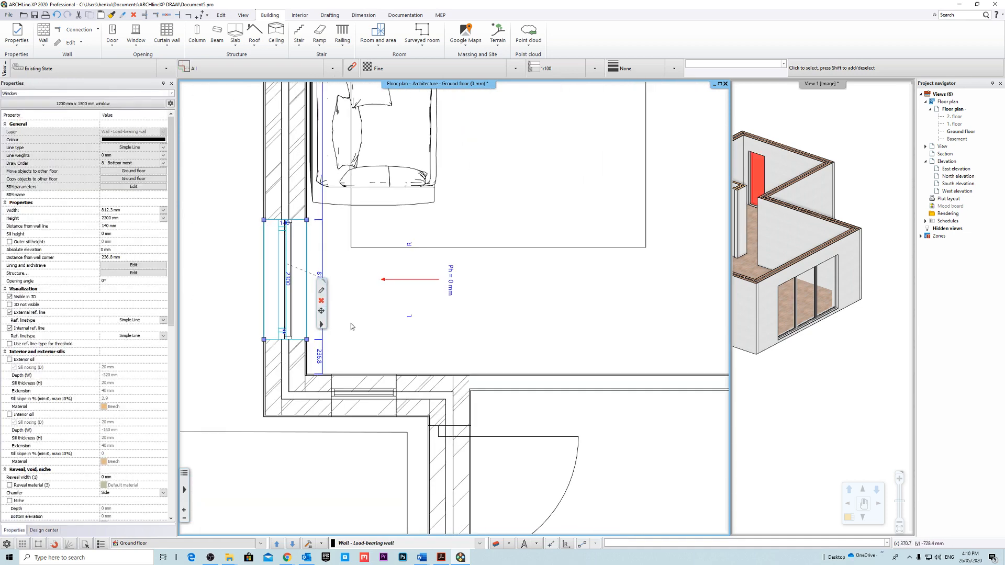
{"action": "left_click", "coordinate": [393, 329]}
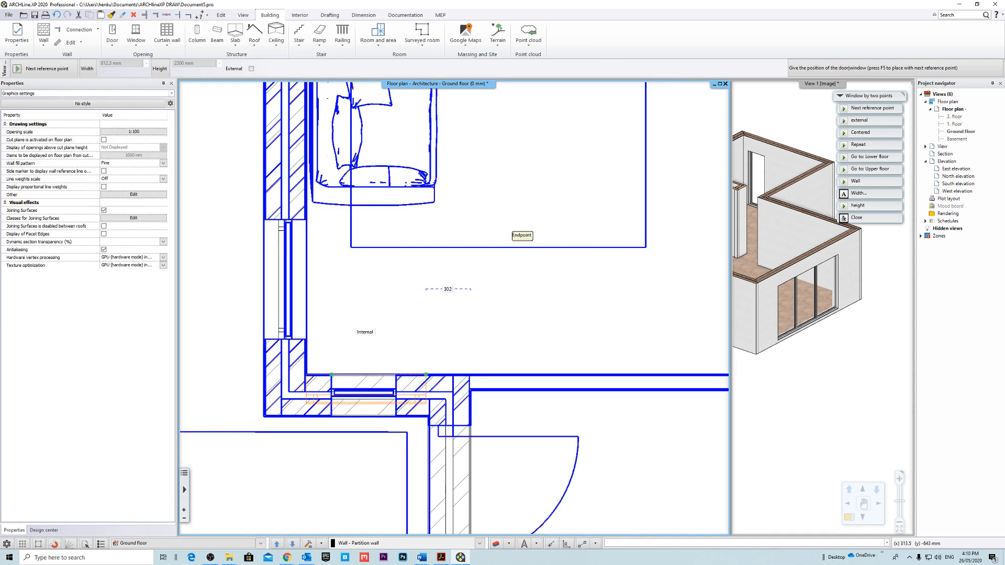
{"action": "left_click", "coordinate": [331, 375]}
{"action": "scroll", "coordinate": [318, 448], "scroll_direction": "up", "scroll_amount": 3}
{"action": "left_click", "coordinate": [374, 386]}
{"action": "key", "text": "Escape"}
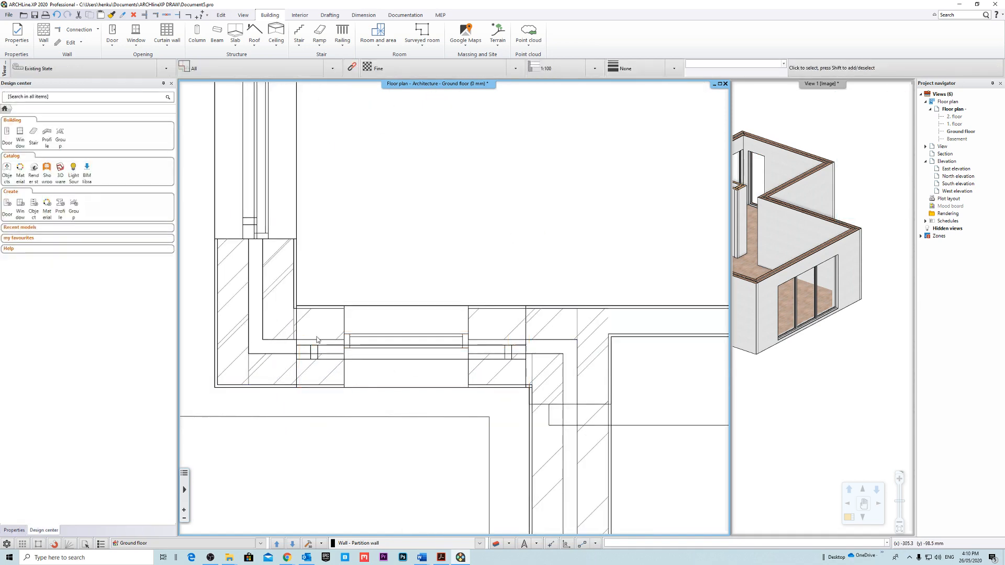
Change the size of the return-wall window on both sides to 440 mm wide so it fits the underlay opening.
{"action": "left_click", "coordinate": [322, 354]}
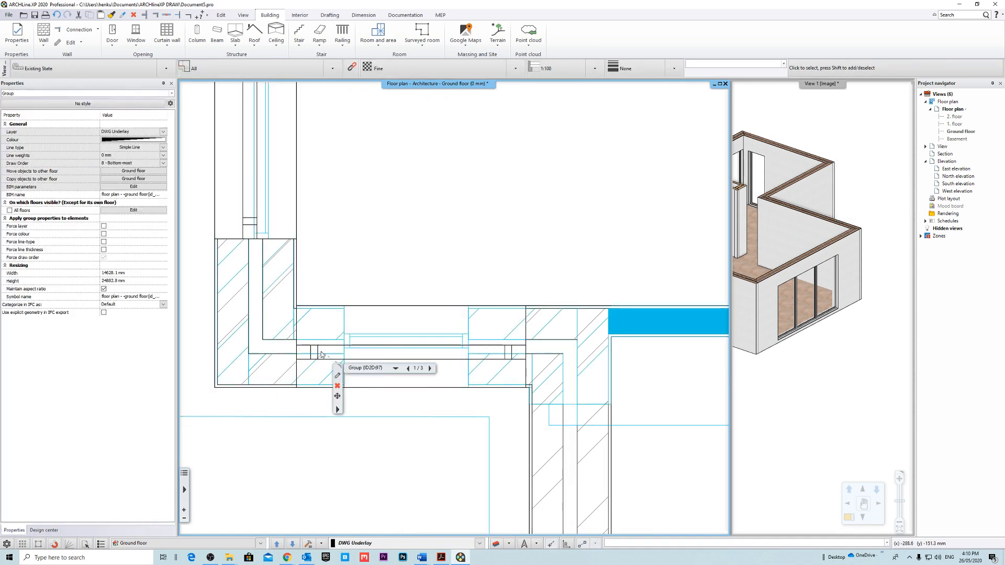
{"action": "left_click", "coordinate": [388, 351]}
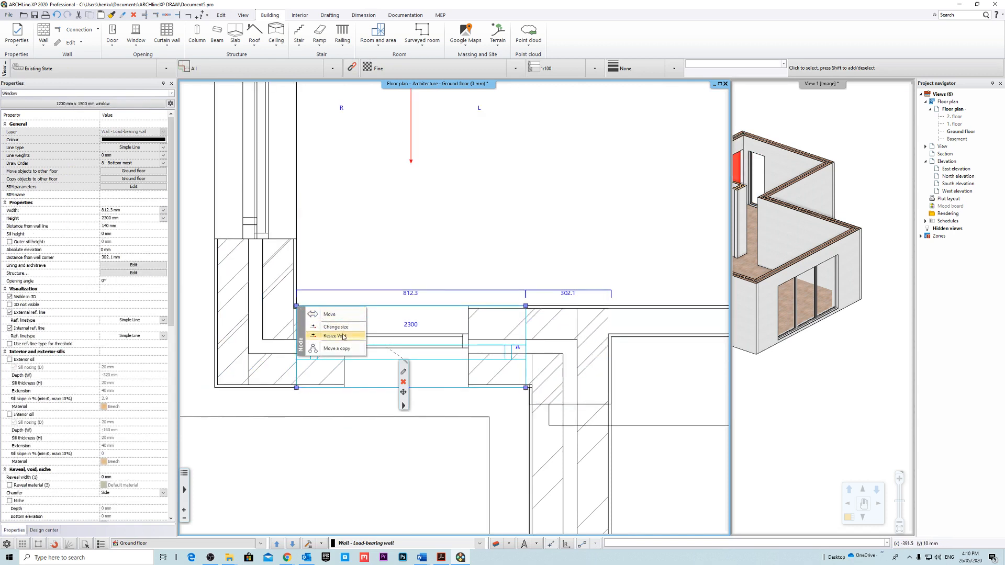
{"action": "left_click", "coordinate": [336, 326]}
{"action": "left_click", "coordinate": [344, 306]}
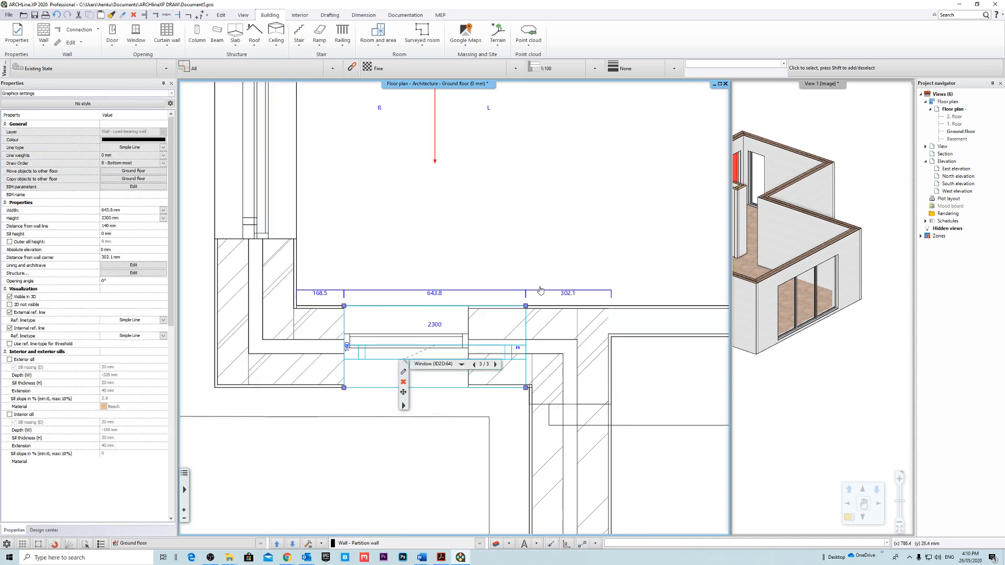
{"action": "left_click", "coordinate": [564, 326]}
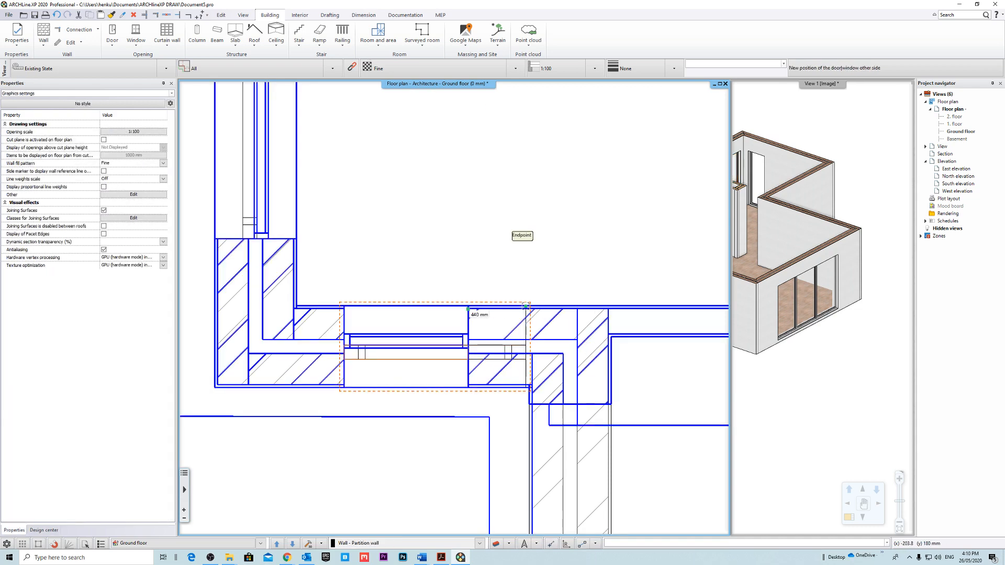
{"action": "left_click", "coordinate": [468, 307]}
{"action": "key", "text": "Escape"}
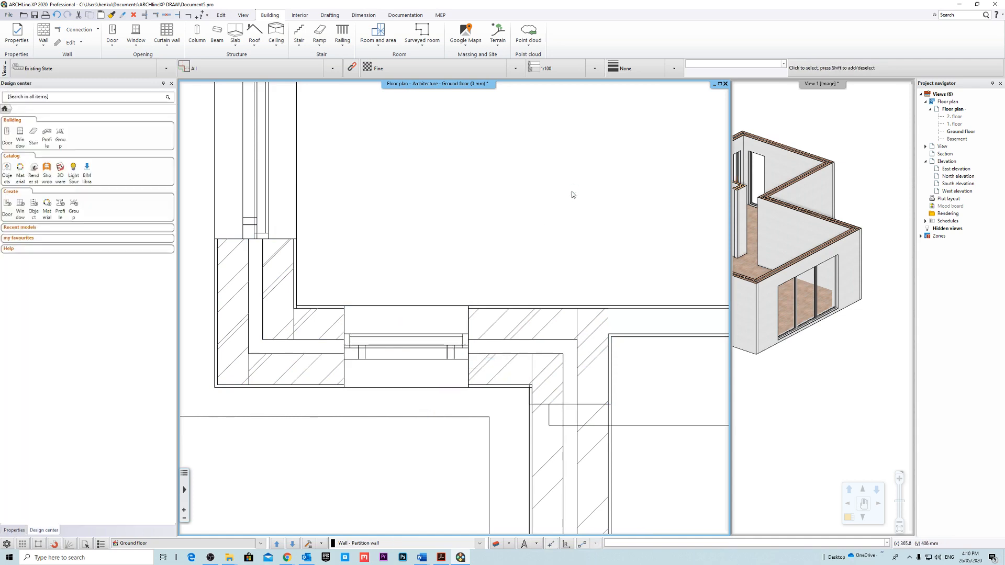
{"action": "scroll", "coordinate": [578, 189], "scroll_direction": "down", "scroll_amount": 2}
{"action": "scroll", "coordinate": [578, 192], "scroll_direction": "down", "scroll_amount": 3}
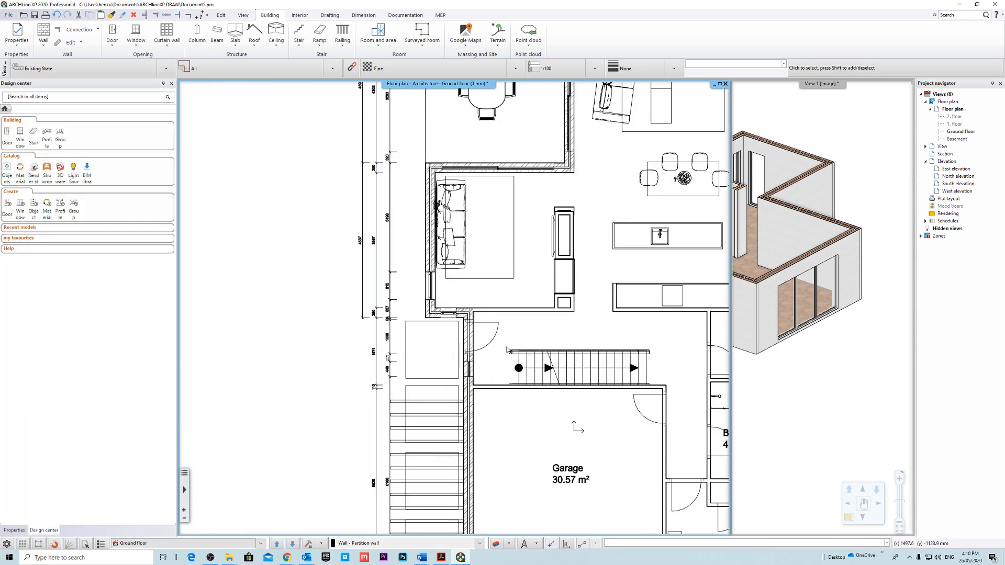
Place a copy of the 440 mm wide return-wall window at the opening in the side wall just below the entry door.
{"action": "scroll", "coordinate": [460, 342], "scroll_direction": "up", "scroll_amount": 4}
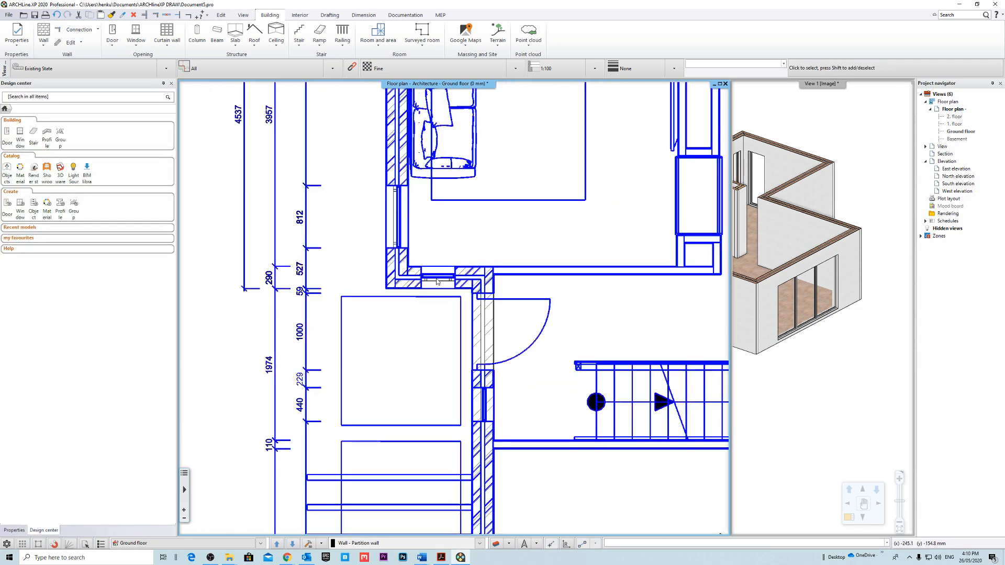
{"action": "scroll", "coordinate": [445, 280], "scroll_direction": "up", "scroll_amount": 5}
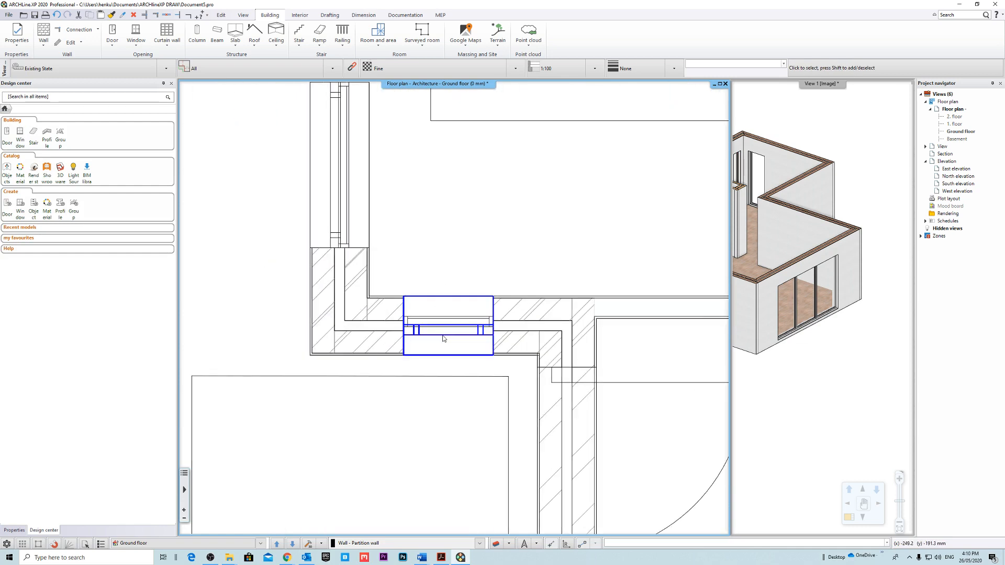
{"action": "left_click", "coordinate": [443, 338]}
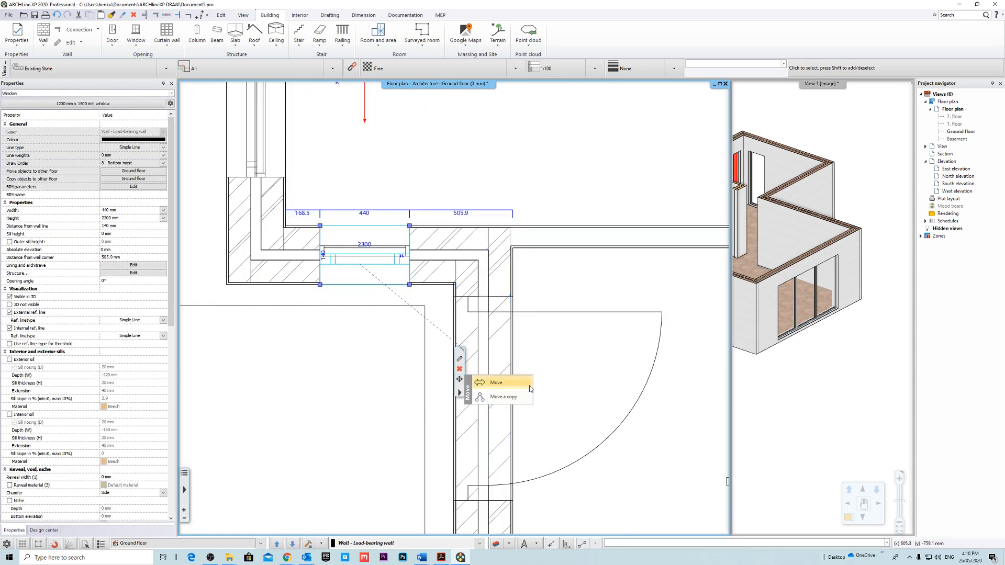
{"action": "middle_click_drag", "start_coordinate": [538, 433], "coordinate": [466, 153]}
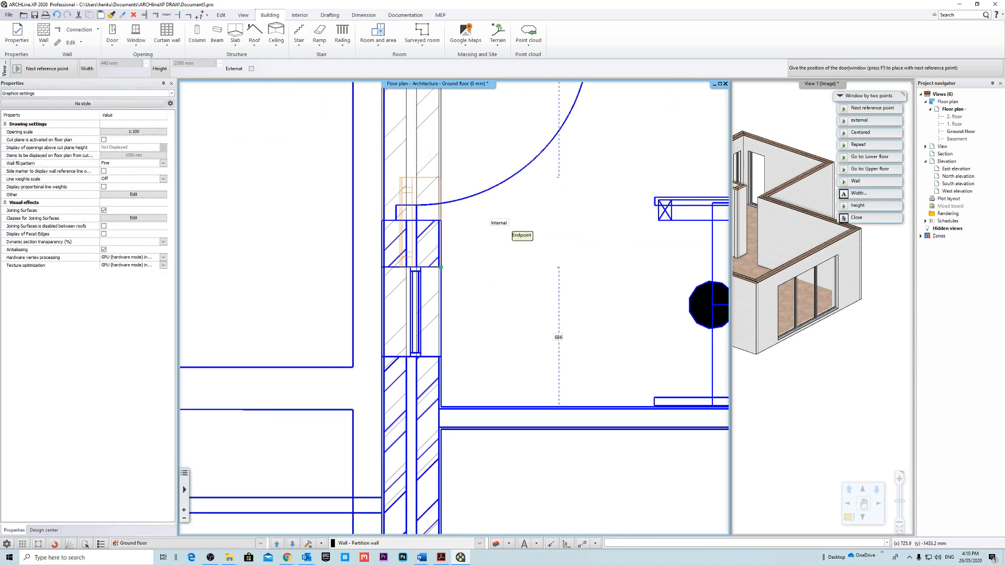
{"action": "left_click", "coordinate": [440, 357]}
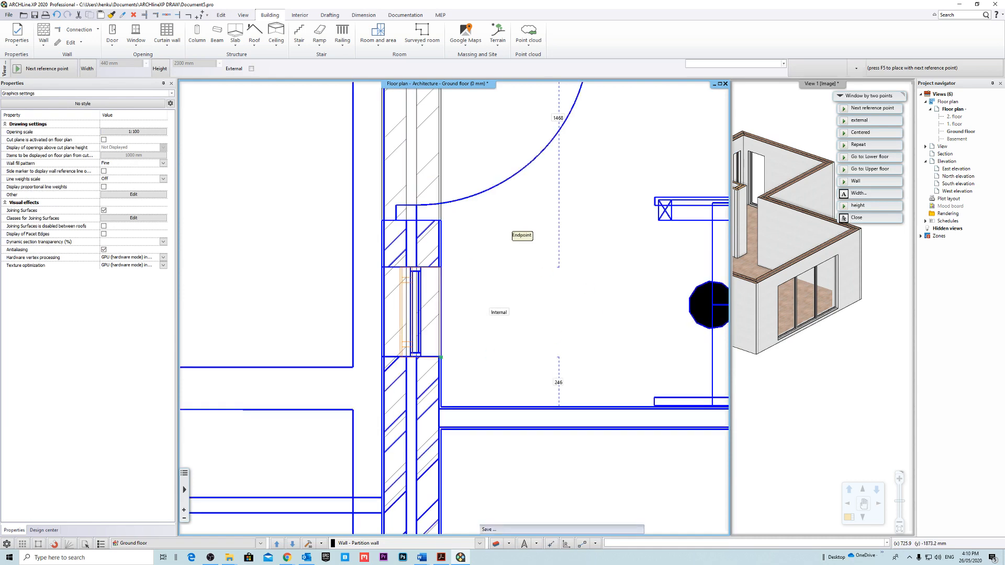
{"action": "key", "text": "Escape"}
{"action": "scroll", "coordinate": [450, 286], "scroll_direction": "down", "scroll_amount": 4}
{"action": "scroll", "coordinate": [511, 318], "scroll_direction": "down", "scroll_amount": 5}
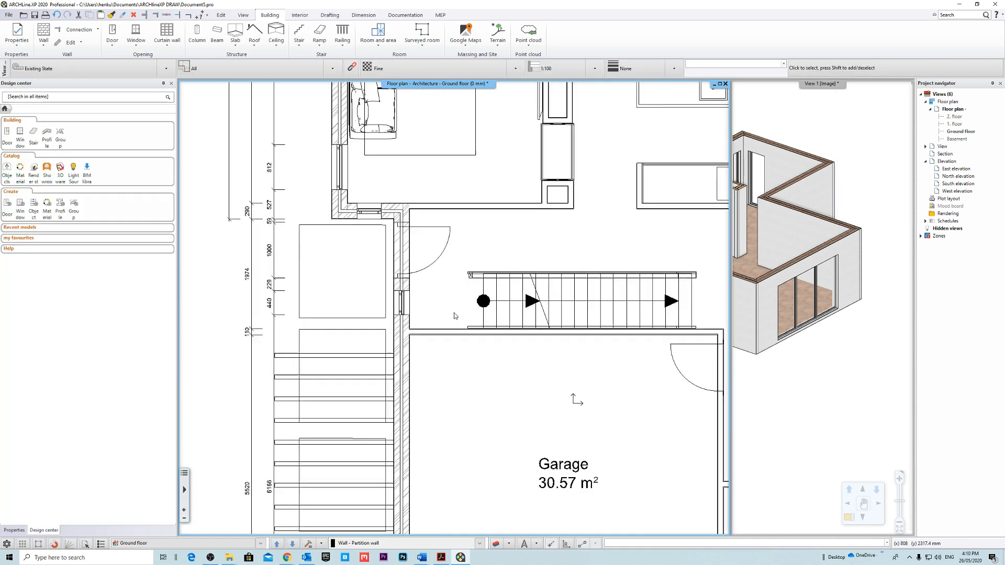
Place a copy of the 812.3 mm wide window beside the sofa at the opening in the front wall of Bed 1.
{"action": "scroll", "coordinate": [473, 387], "scroll_direction": "up", "scroll_amount": 5}
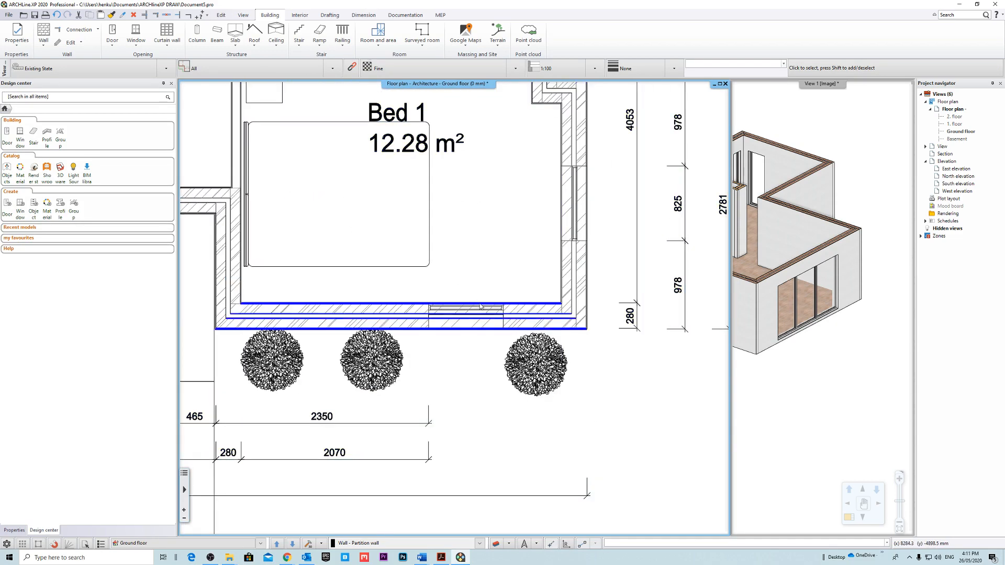
{"action": "scroll", "coordinate": [505, 311], "scroll_direction": "down", "scroll_amount": 5}
{"action": "scroll", "coordinate": [487, 334], "scroll_direction": "down", "scroll_amount": 4}
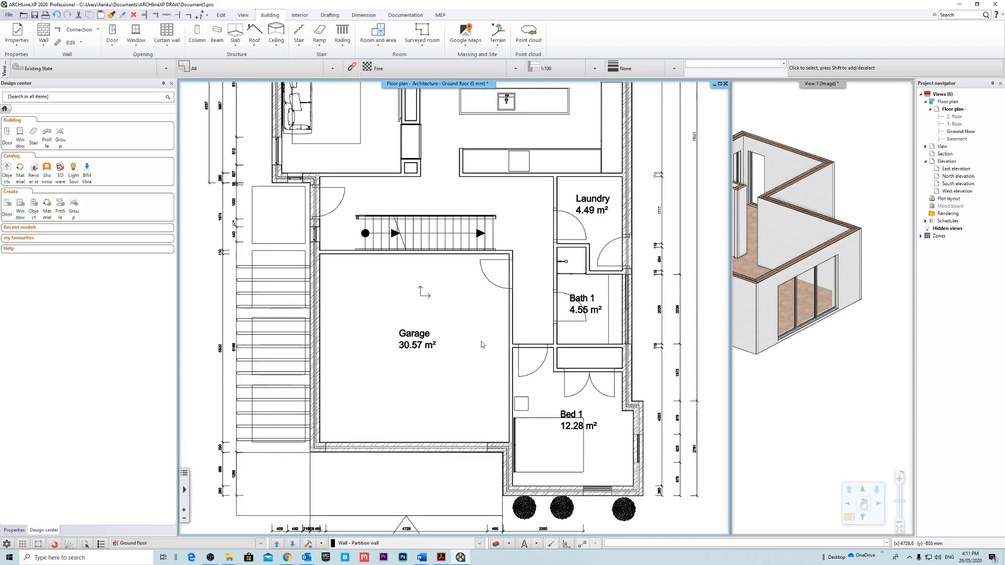
{"action": "scroll", "coordinate": [415, 264], "scroll_direction": "up", "scroll_amount": 6}
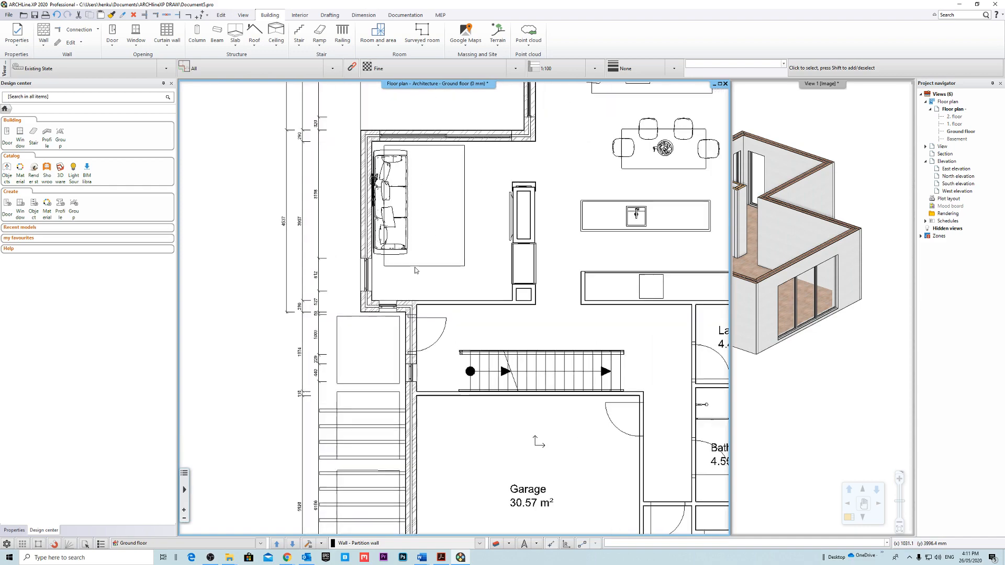
{"action": "left_click", "coordinate": [365, 286]}
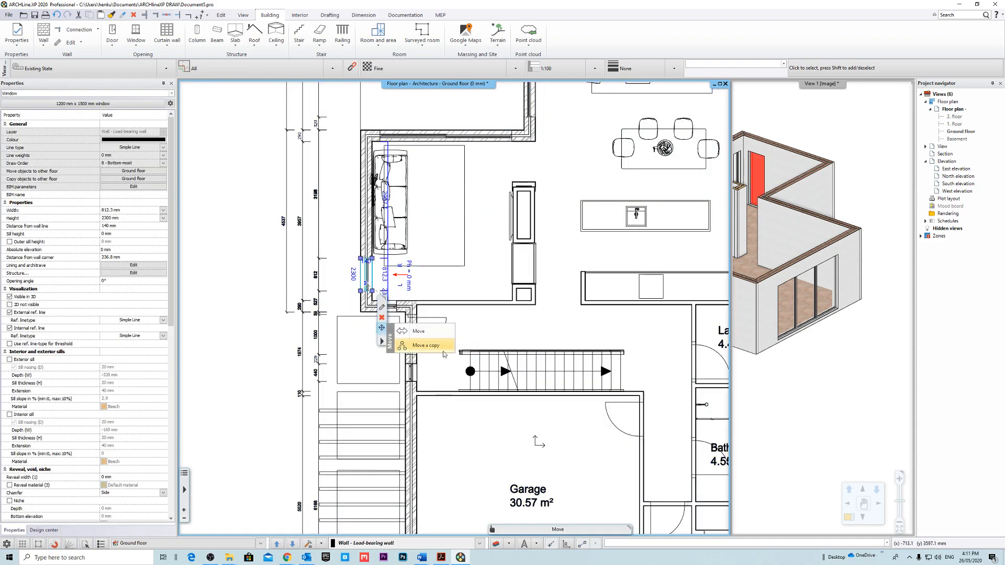
{"action": "left_click", "coordinate": [434, 346]}
{"action": "middle_click_drag", "start_coordinate": [680, 444], "coordinate": [457, 220]}
{"action": "scroll", "coordinate": [549, 455], "scroll_direction": "up", "scroll_amount": 4}
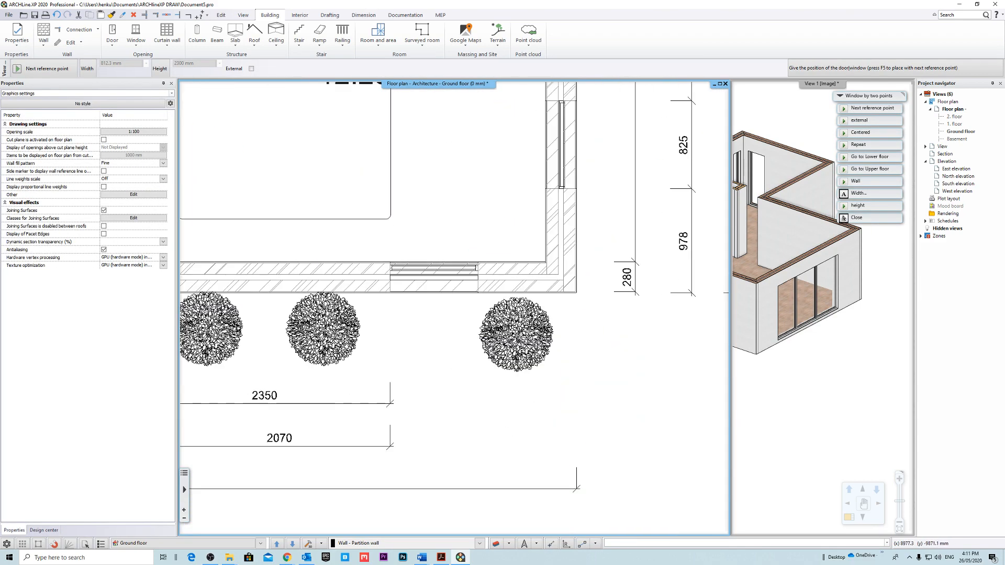
{"action": "scroll", "coordinate": [496, 278], "scroll_direction": "up", "scroll_amount": 3}
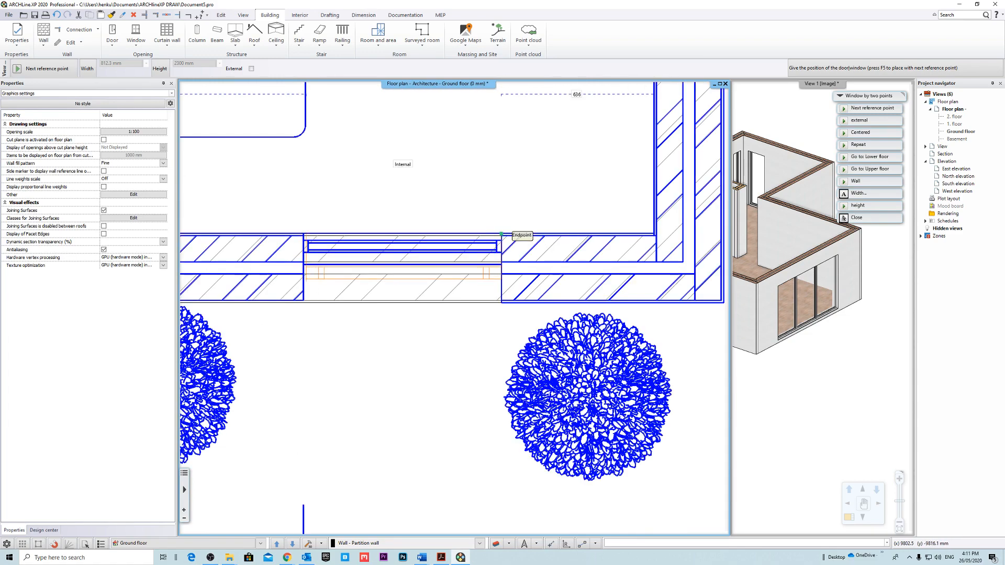
{"action": "left_click", "coordinate": [501, 233]}
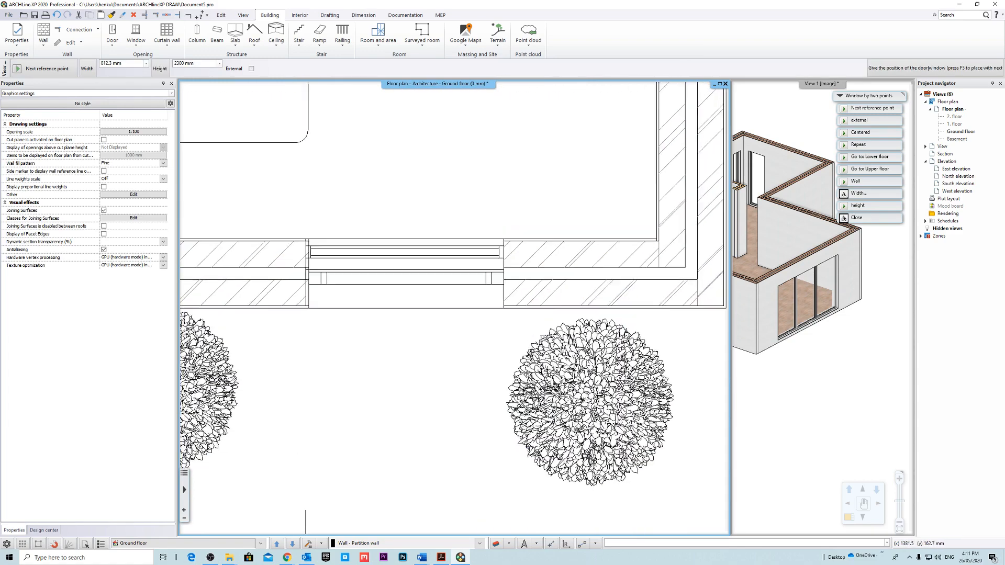
{"action": "key", "text": "Escape"}
Change the size of the Bed 1 front window to 825.2 mm wide, snapping its side to the underlay opening.
{"action": "scroll", "coordinate": [418, 321], "scroll_direction": "up", "scroll_amount": 3}
{"action": "left_click", "coordinate": [438, 339]}
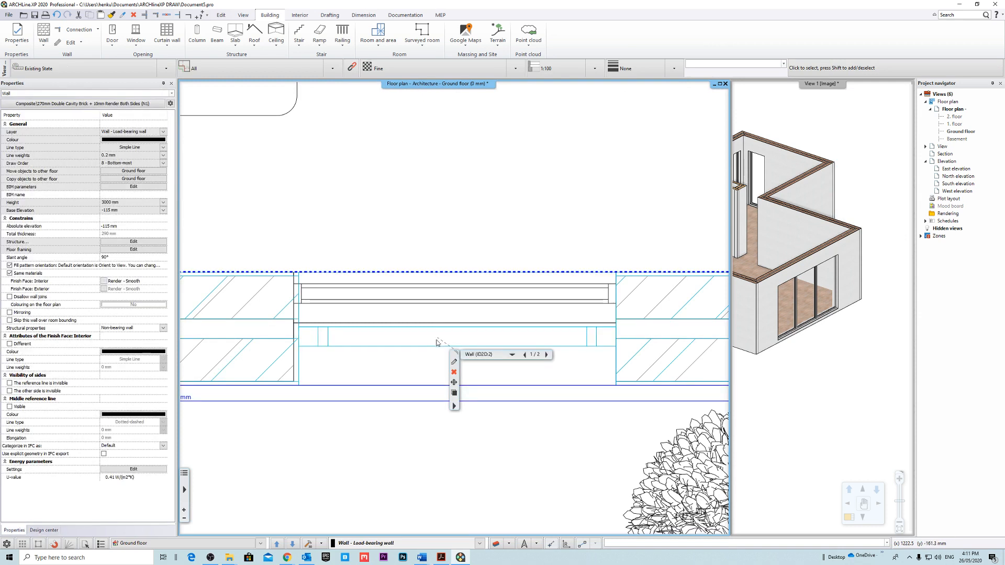
{"action": "mouse_move", "coordinate": [299, 272]}
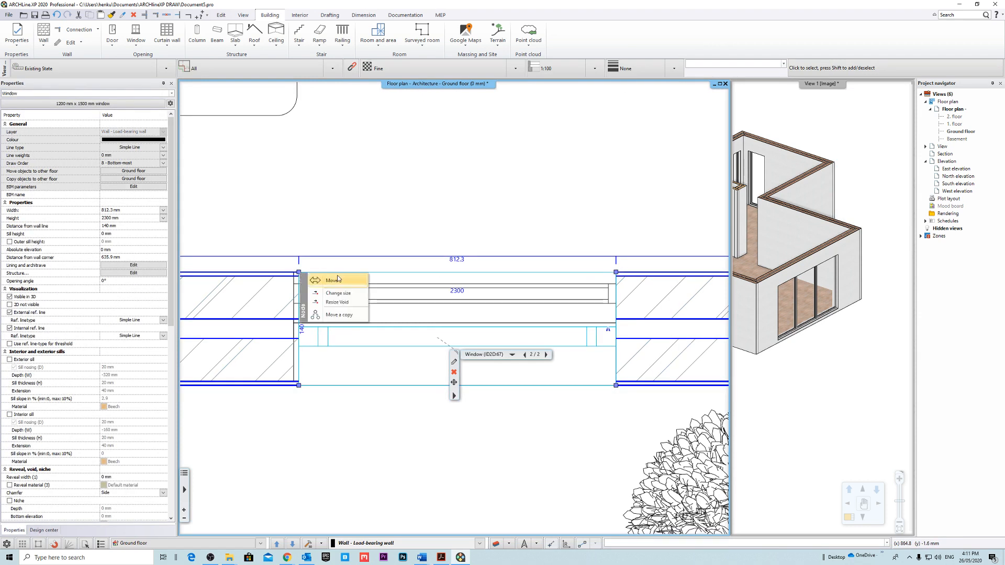
{"action": "left_click", "coordinate": [360, 294]}
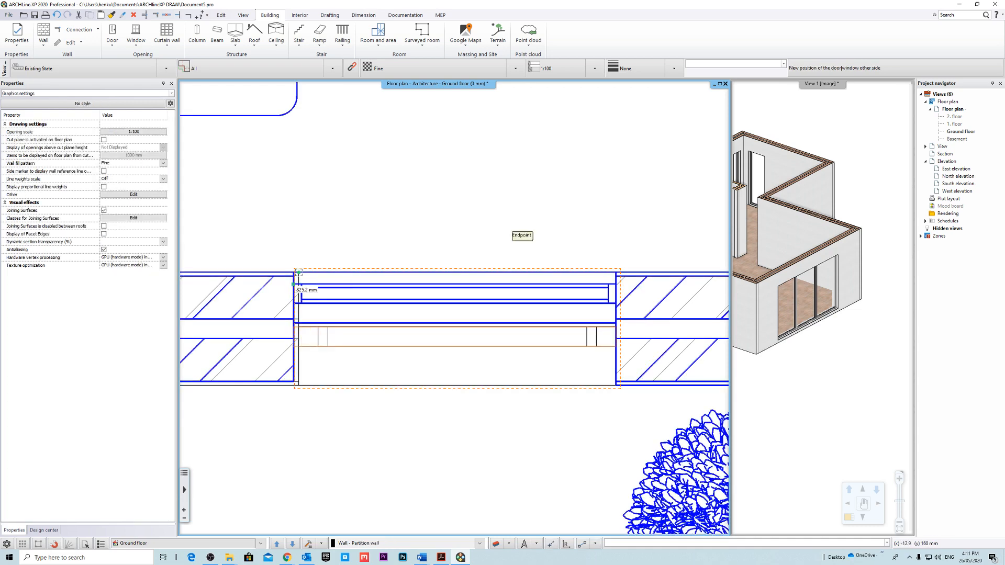
{"action": "left_click", "coordinate": [293, 274]}
{"action": "key", "text": "Escape"}
{"action": "scroll", "coordinate": [450, 311], "scroll_direction": "down", "scroll_amount": 4}
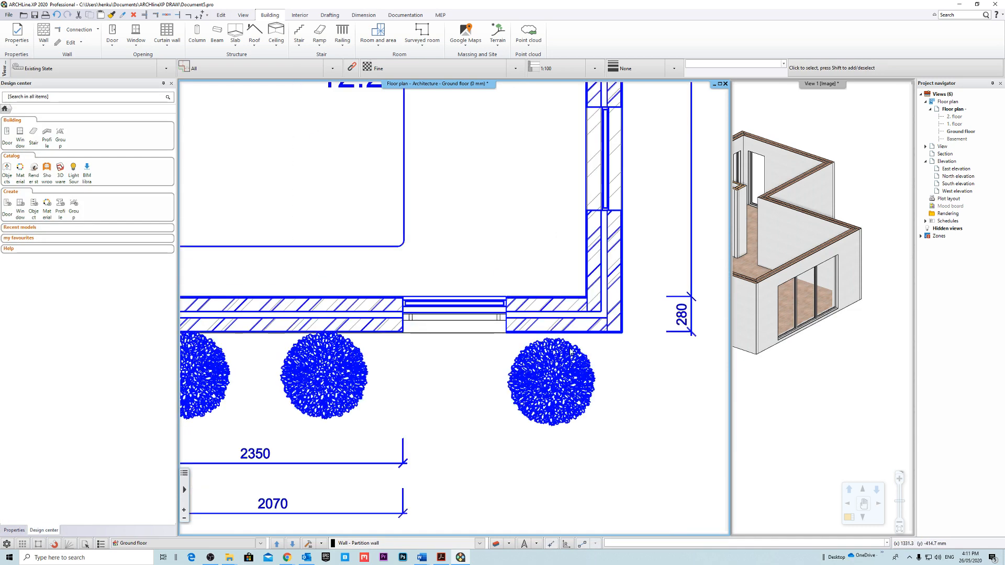
Place a copy of the 825.2 mm wide front window at the opening in the outer side wall of Bed 1.
{"action": "middle_click_drag", "start_coordinate": [656, 325], "coordinate": [615, 340]}
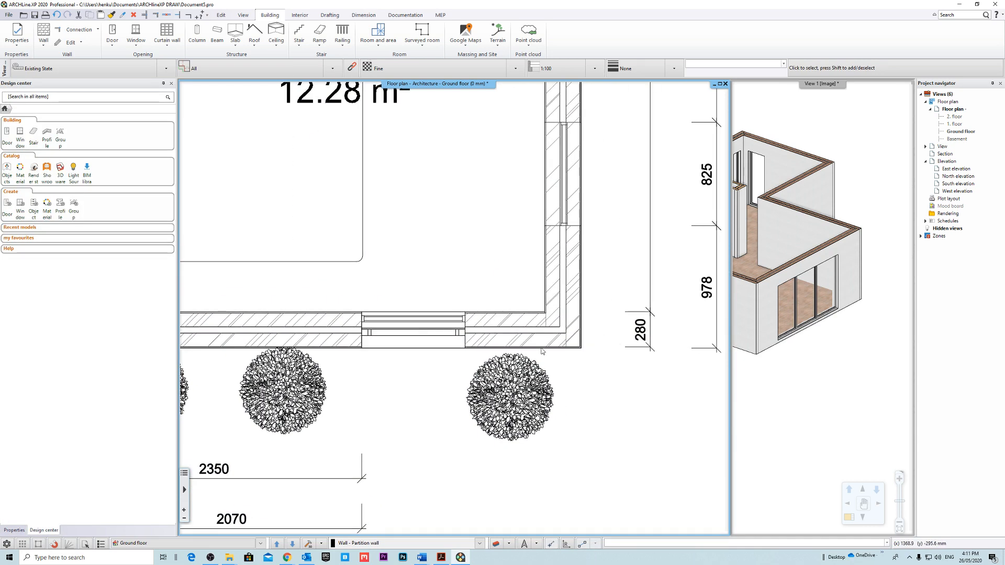
{"action": "middle_click_drag", "start_coordinate": [560, 280], "coordinate": [560, 312]}
{"action": "middle_click_drag", "start_coordinate": [523, 235], "coordinate": [506, 279]}
{"action": "left_click", "coordinate": [409, 410]}
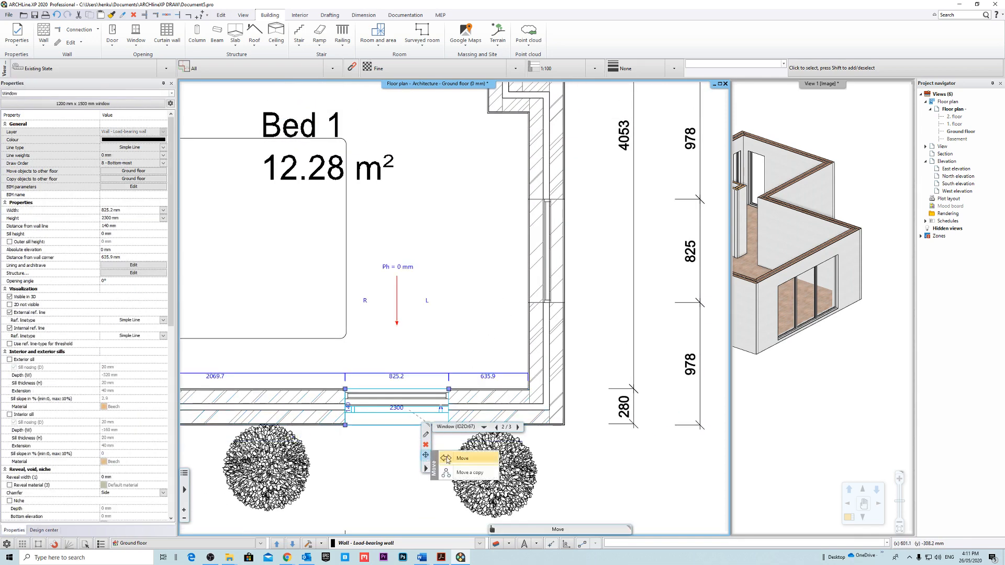
{"action": "left_click", "coordinate": [425, 454]}
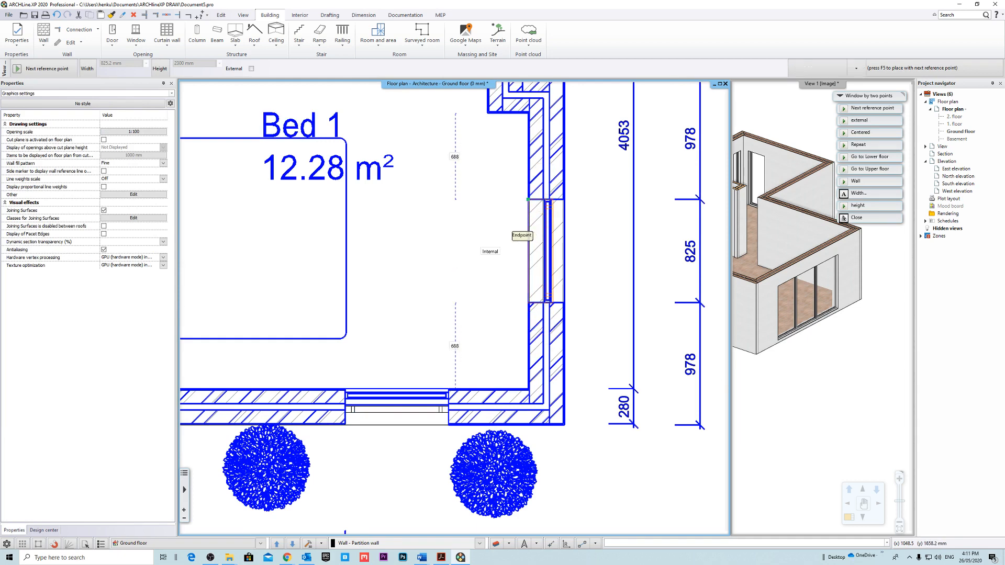
{"action": "left_click", "coordinate": [527, 199]}
{"action": "scroll", "coordinate": [492, 287], "scroll_direction": "down", "scroll_amount": 5}
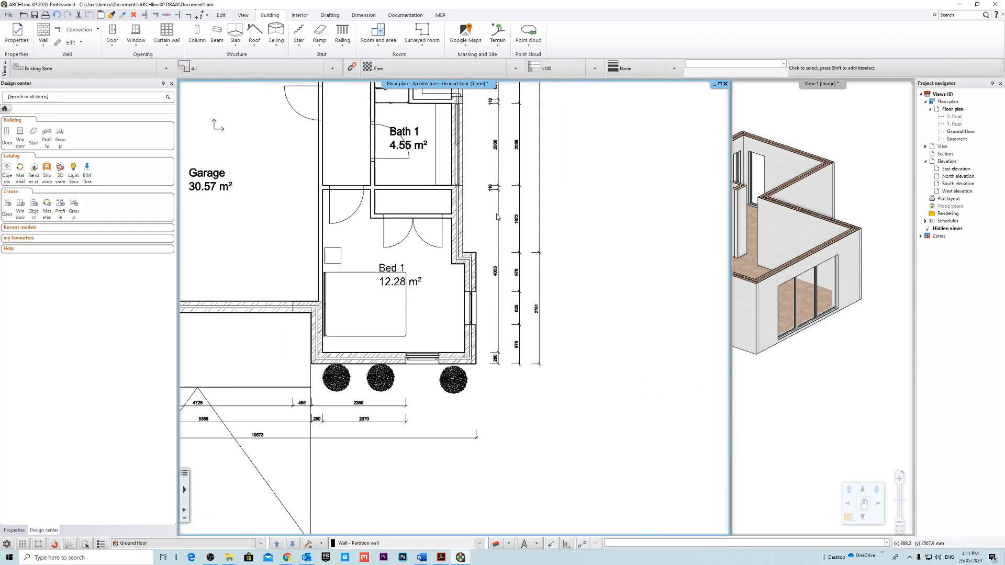
Check the long exterior wall from Bath 1 and the laundry up to the living area for remaining openings.
{"action": "middle_click_drag", "start_coordinate": [497, 217], "coordinate": [505, 336]}
{"action": "scroll", "coordinate": [455, 293], "scroll_direction": "up", "scroll_amount": 5}
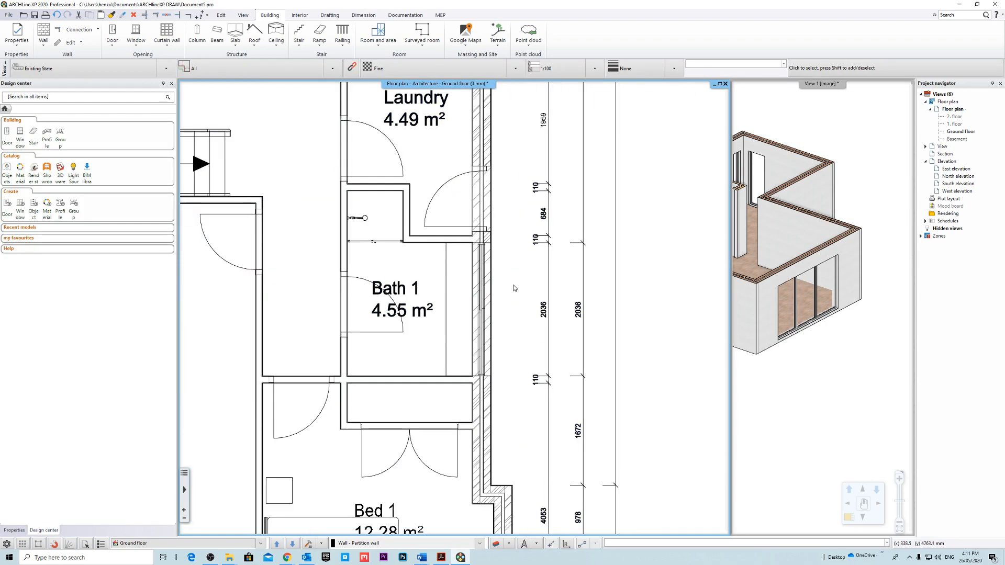
{"action": "scroll", "coordinate": [454, 314], "scroll_direction": "down", "scroll_amount": 3}
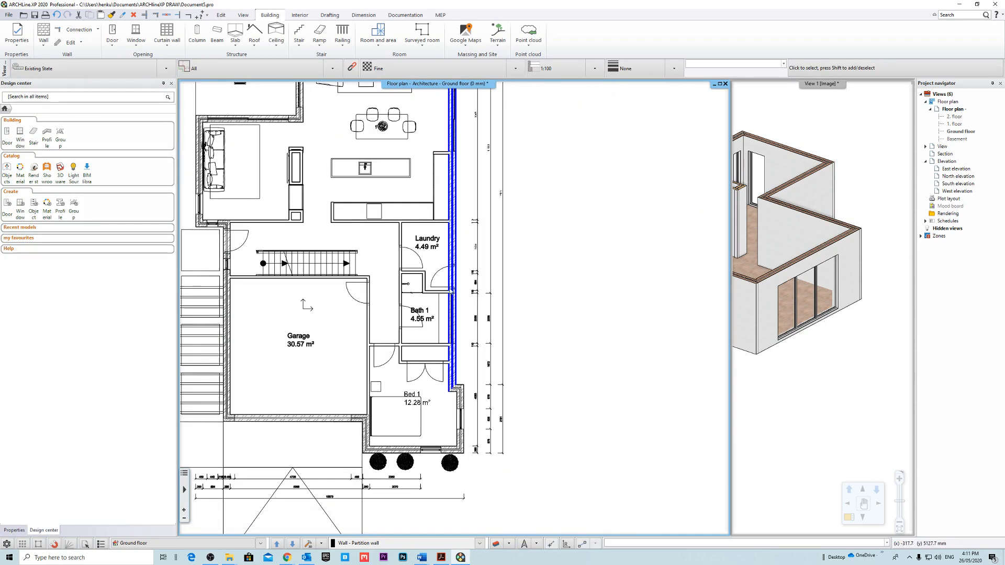
{"action": "middle_click_drag", "start_coordinate": [455, 272], "coordinate": [477, 402]}
{"action": "scroll", "coordinate": [474, 143], "scroll_direction": "up", "scroll_amount": 1}
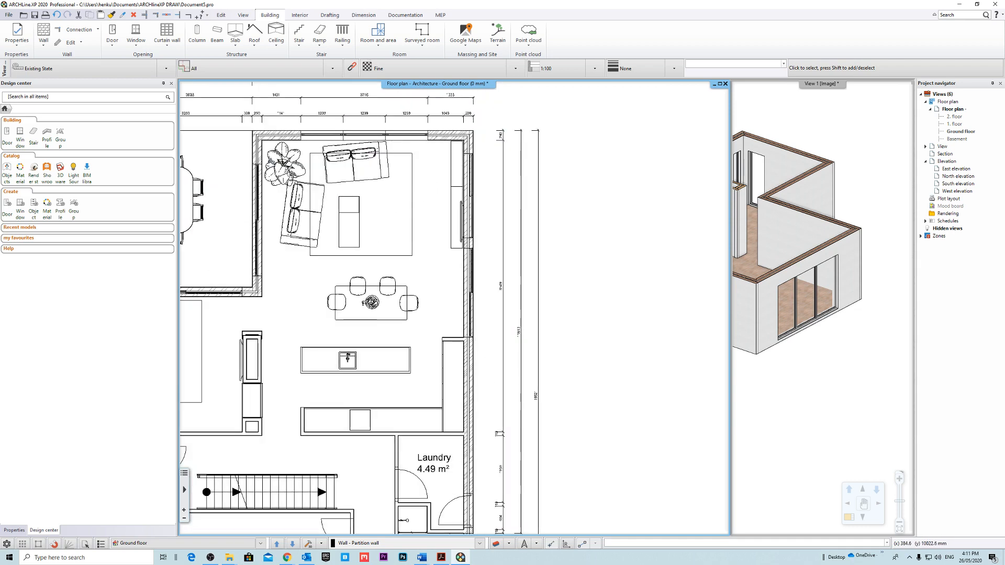
{"action": "scroll", "coordinate": [523, 285], "scroll_direction": "down", "scroll_amount": 3}
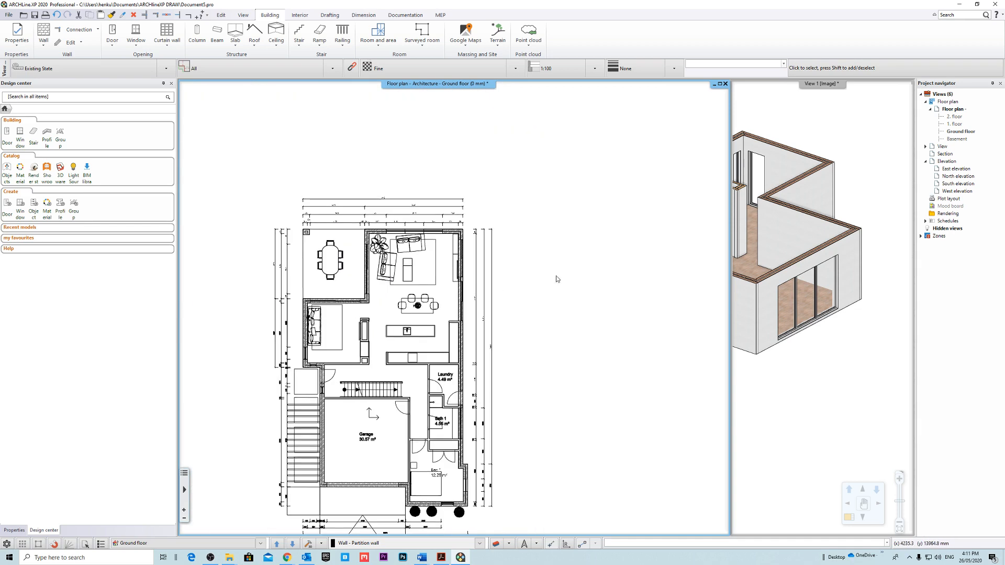
Magnify the 3D view and inspect the placed windows and interior walls from several angles around the house.
{"action": "right_click", "coordinate": [819, 85]}
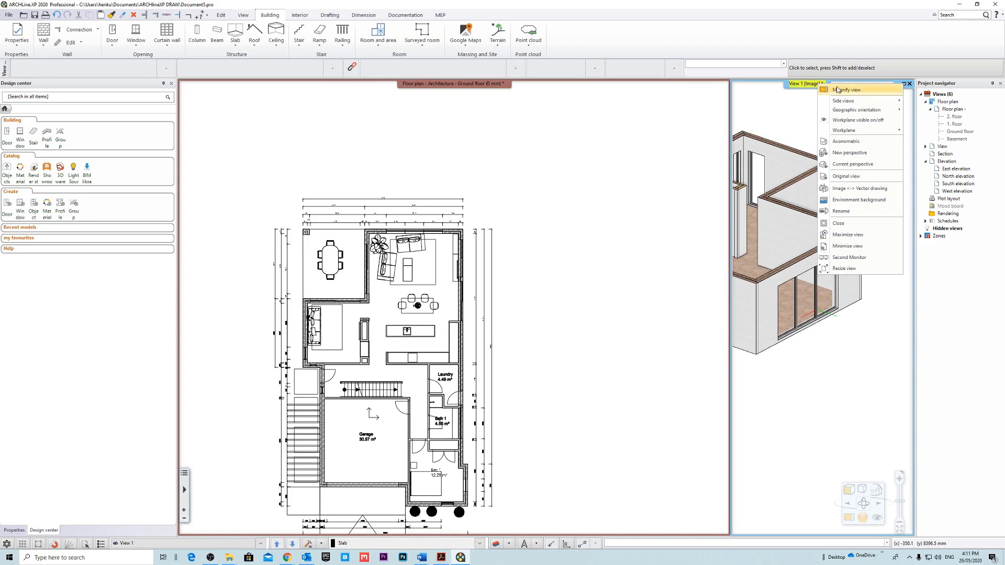
{"action": "left_click", "coordinate": [838, 89]}
{"action": "right_click_drag", "start_coordinate": [629, 239], "coordinate": [558, 235]}
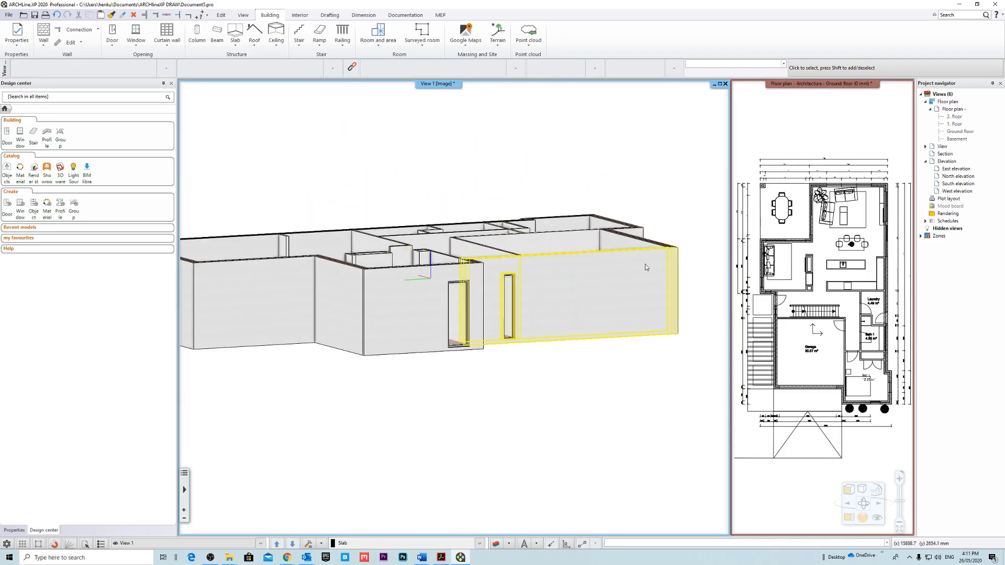
{"action": "right_click_drag", "start_coordinate": [645, 264], "coordinate": [549, 291]}
{"action": "scroll", "coordinate": [460, 315], "scroll_direction": "up", "scroll_amount": 7}
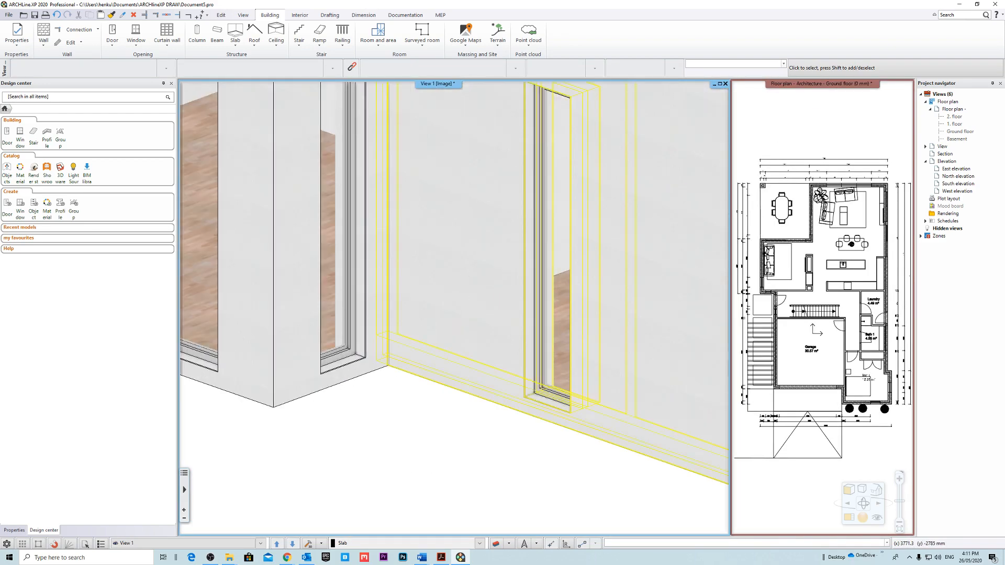
{"action": "scroll", "coordinate": [460, 315], "scroll_direction": "down", "scroll_amount": 3}
{"action": "right_click_drag", "start_coordinate": [547, 342], "coordinate": [462, 313]}
{"action": "scroll", "coordinate": [438, 397], "scroll_direction": "up", "scroll_amount": 4}
{"action": "scroll", "coordinate": [636, 353], "scroll_direction": "down", "scroll_amount": 3}
{"action": "middle_click_drag", "start_coordinate": [462, 309], "coordinate": [505, 411]}
{"action": "right_click_drag", "start_coordinate": [491, 361], "coordinate": [447, 340]}
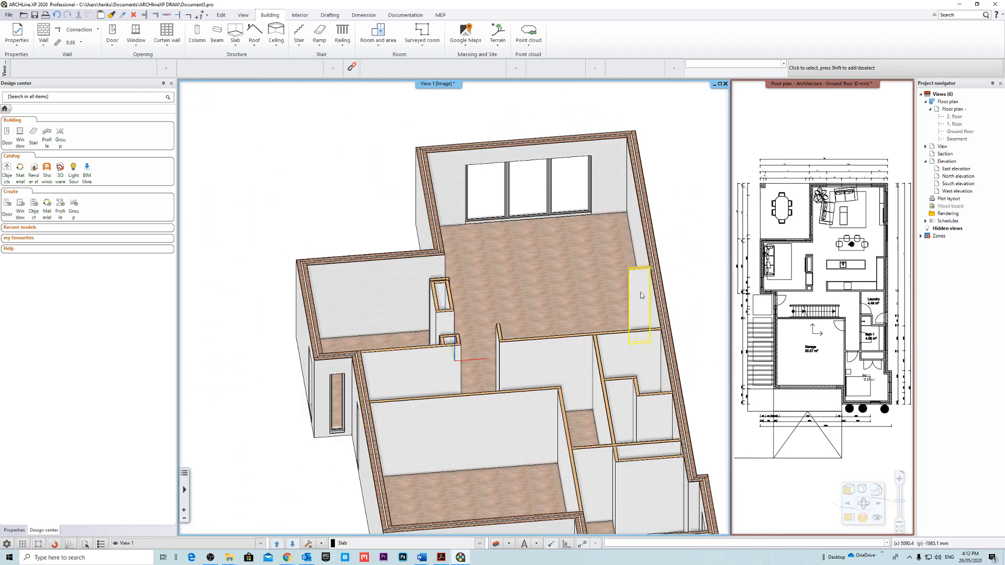
{"action": "right_click_drag", "start_coordinate": [641, 295], "coordinate": [587, 277]}
Magnify the ground floor plan so that it replaces the 3D view as the main view.
{"action": "left_click", "coordinate": [789, 95]}
{"action": "right_click", "coordinate": [784, 85]}
{"action": "left_click", "coordinate": [812, 92]}
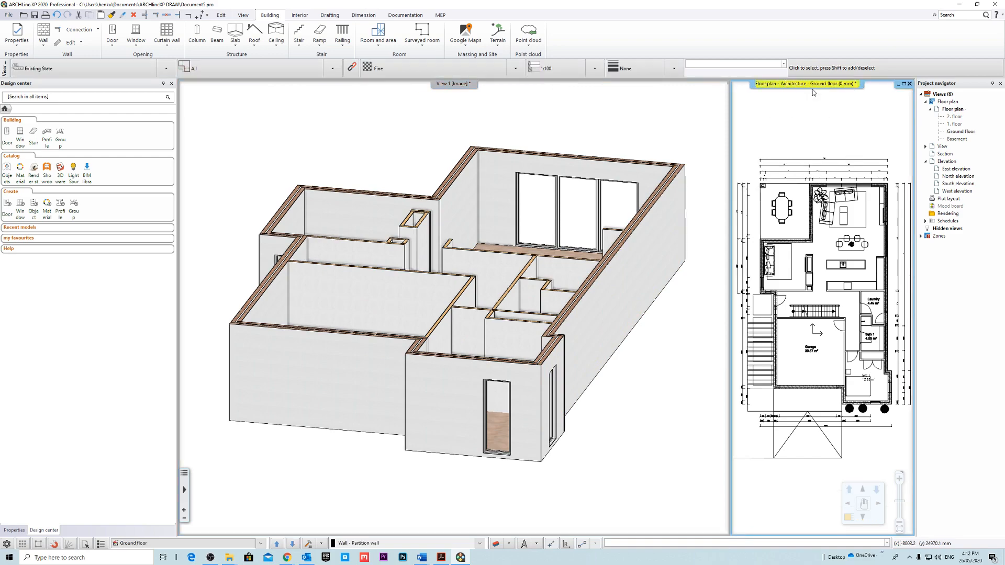
Search the door library for "SLIDING" models.
{"action": "scroll", "coordinate": [479, 206], "scroll_direction": "up", "scroll_amount": 3}
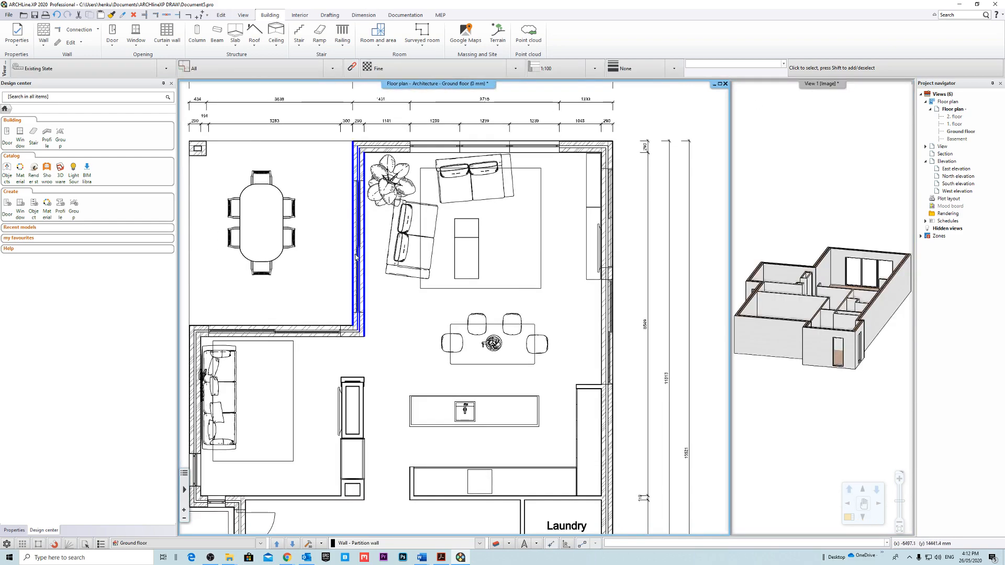
{"action": "scroll", "coordinate": [335, 222], "scroll_direction": "up", "scroll_amount": 3}
{"action": "scroll", "coordinate": [387, 303], "scroll_direction": "down", "scroll_amount": 2}
{"action": "middle_click_drag", "start_coordinate": [545, 267], "coordinate": [510, 234]}
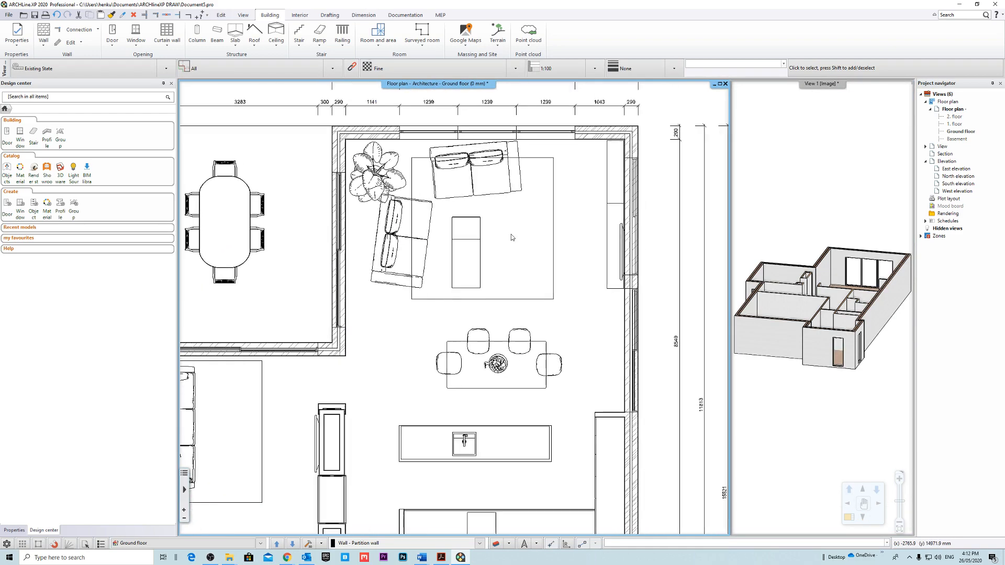
{"action": "middle_click_drag", "start_coordinate": [601, 245], "coordinate": [585, 222]}
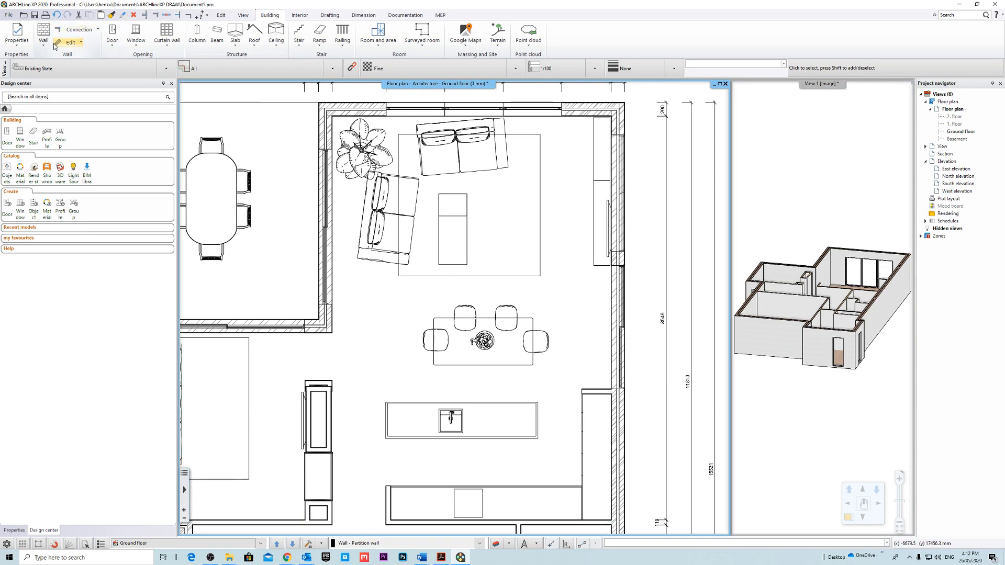
{"action": "left_click", "coordinate": [113, 44]}
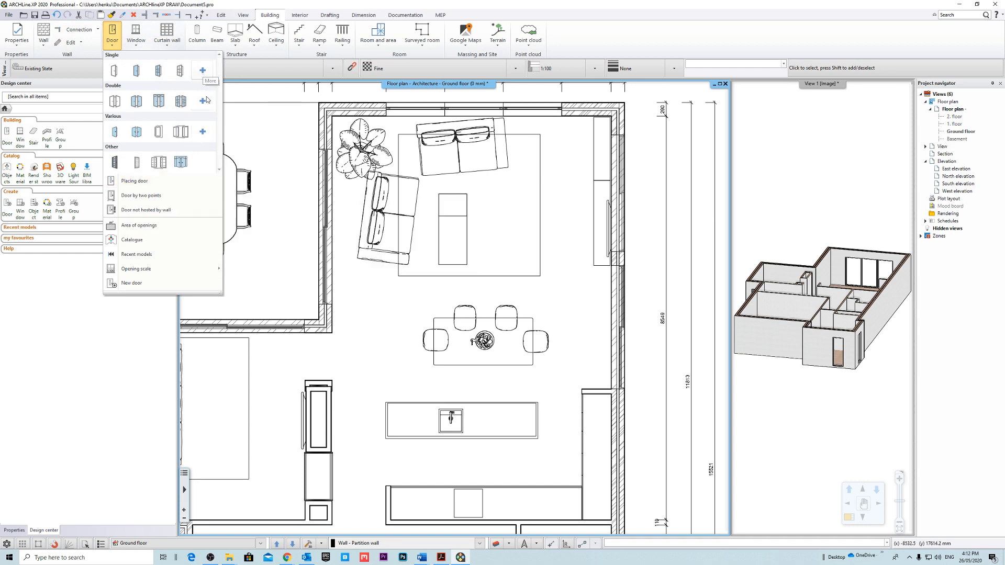
{"action": "left_click", "coordinate": [203, 71]}
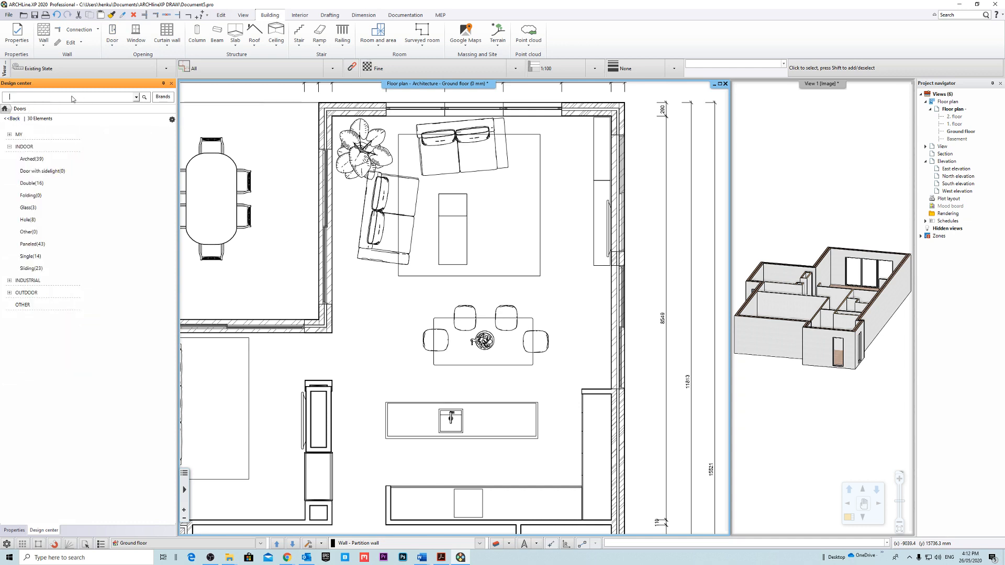
{"action": "type", "text": "SLIDING"}
{"action": "key", "text": "Return"}
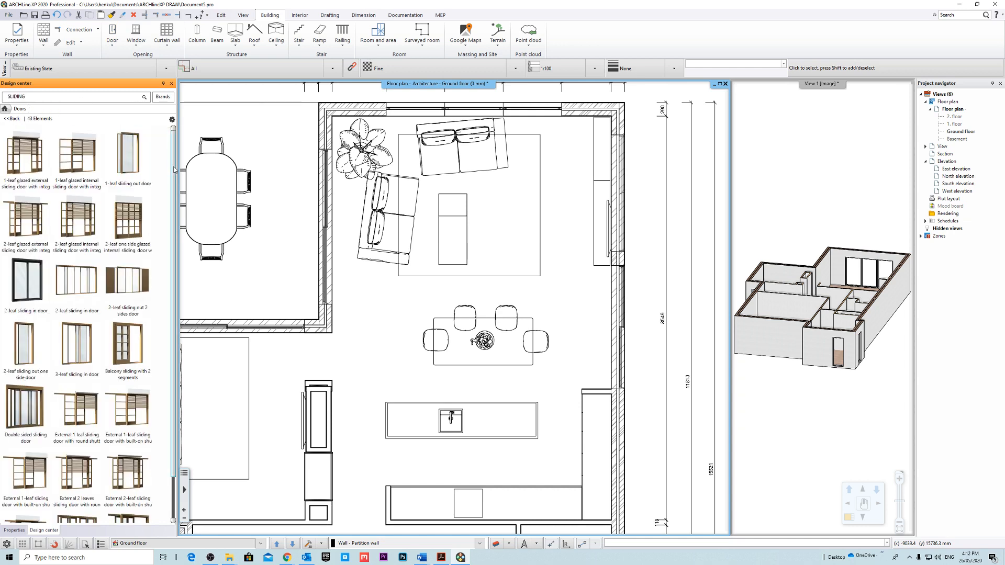
Place the black 2-leaf sliding in door by its endpoints in the wall opening between the living area and the outdoor dining area.
{"action": "mouse_move", "coordinate": [25, 266]}
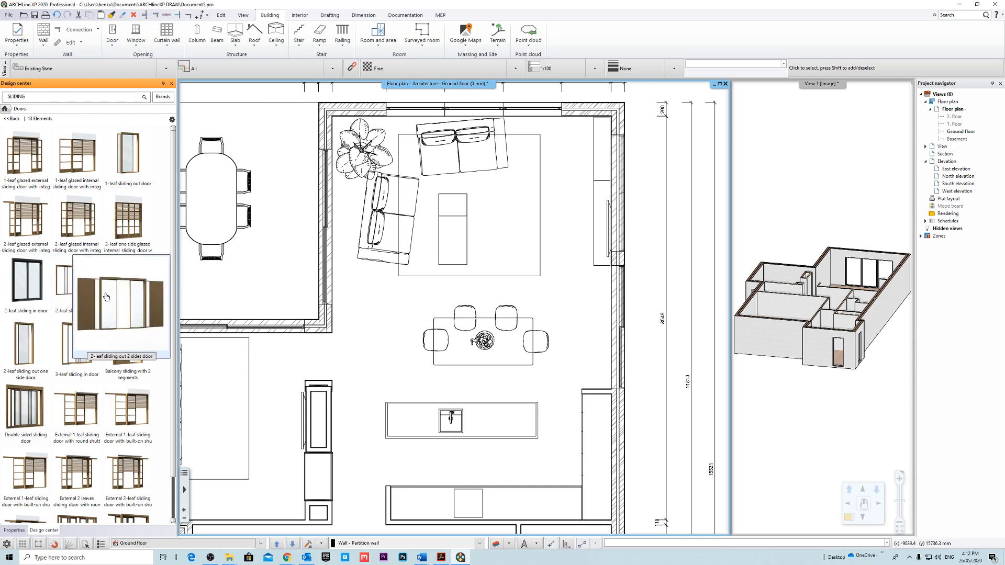
{"action": "left_click", "coordinate": [31, 303]}
{"action": "right_click", "coordinate": [291, 218]}
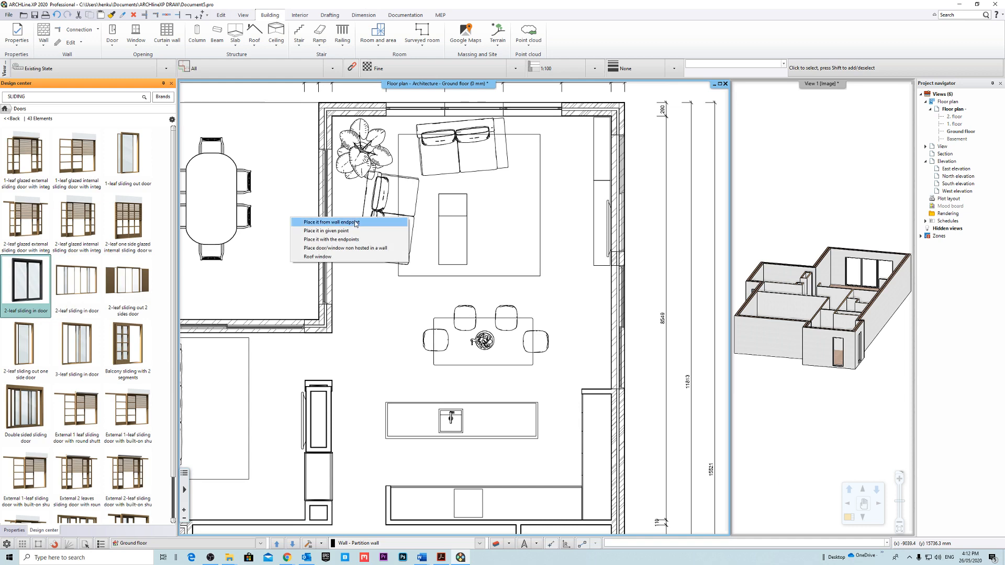
{"action": "left_click", "coordinate": [380, 240]}
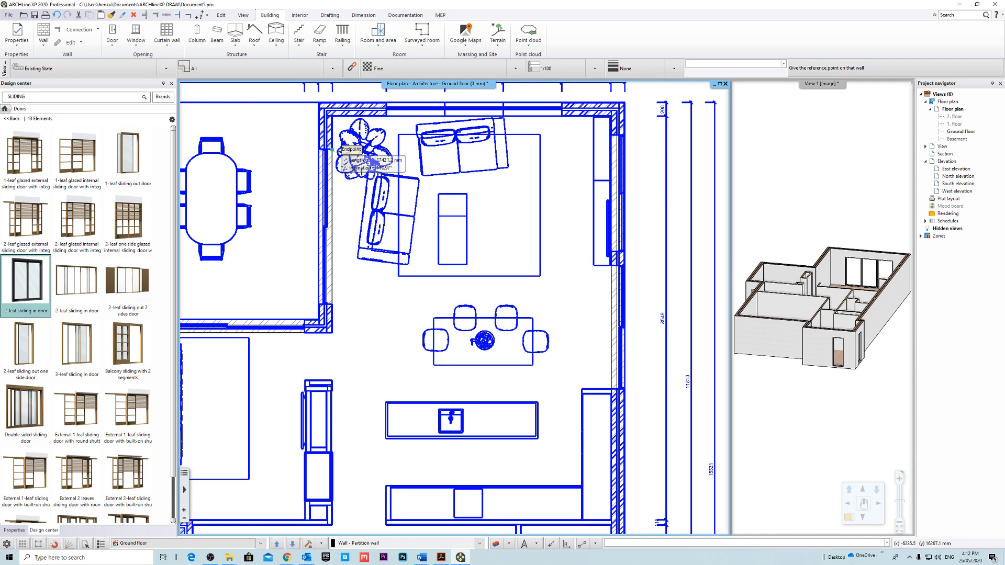
{"action": "left_click", "coordinate": [332, 149]}
{"action": "left_click", "coordinate": [332, 304]}
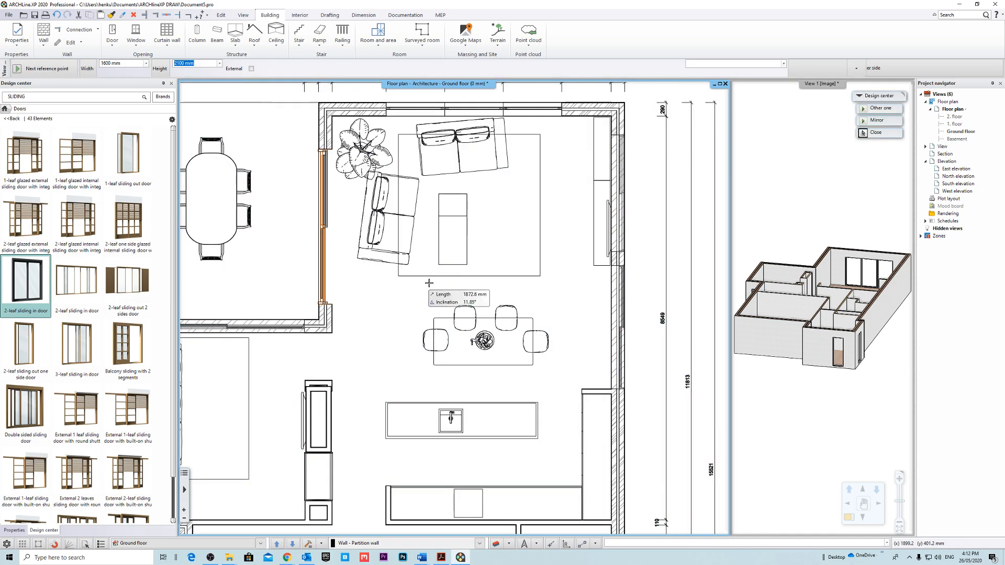
{"action": "scroll", "coordinate": [398, 206], "scroll_direction": "down", "scroll_amount": 1}
{"action": "scroll", "coordinate": [339, 305], "scroll_direction": "up", "scroll_amount": 1}
{"action": "left_click", "coordinate": [403, 282]}
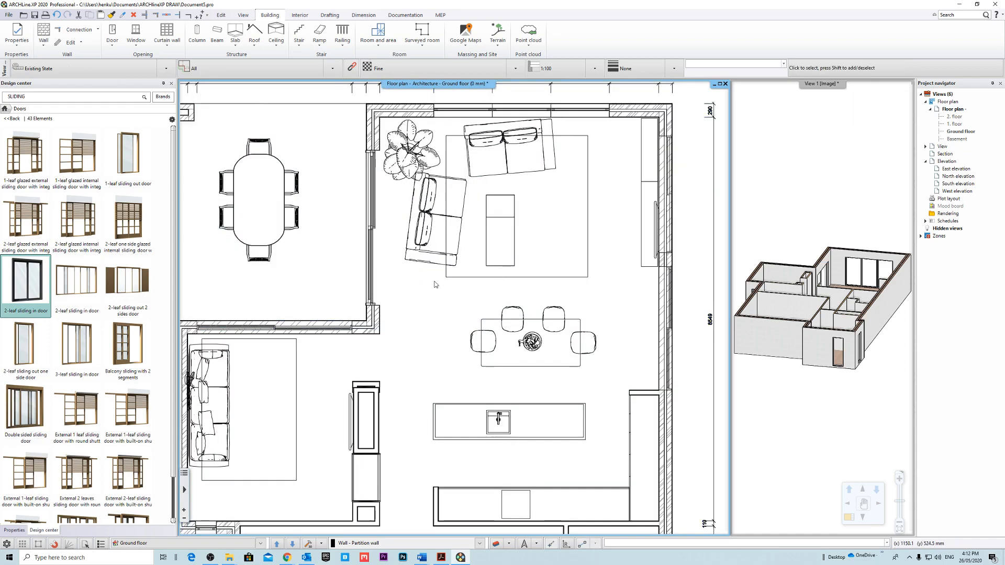
Magnify the 3D view and inspect how the new sliding door sits in the wall from outside.
{"action": "left_click", "coordinate": [819, 85]}
{"action": "scroll", "coordinate": [579, 240], "scroll_direction": "up", "scroll_amount": 4}
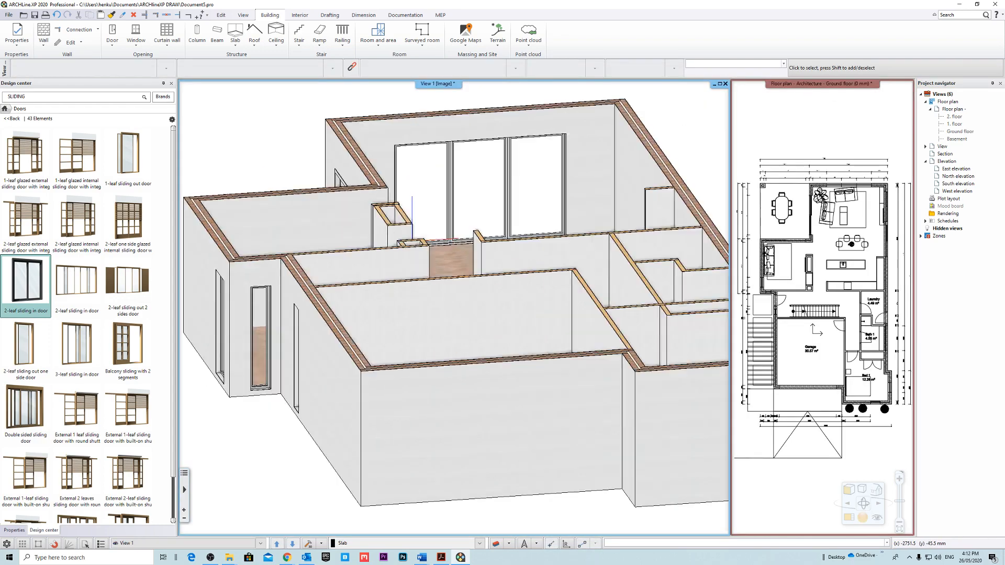
{"action": "scroll", "coordinate": [579, 239], "scroll_direction": "down", "scroll_amount": 3}
{"action": "scroll", "coordinate": [469, 348], "scroll_direction": "up", "scroll_amount": 6}
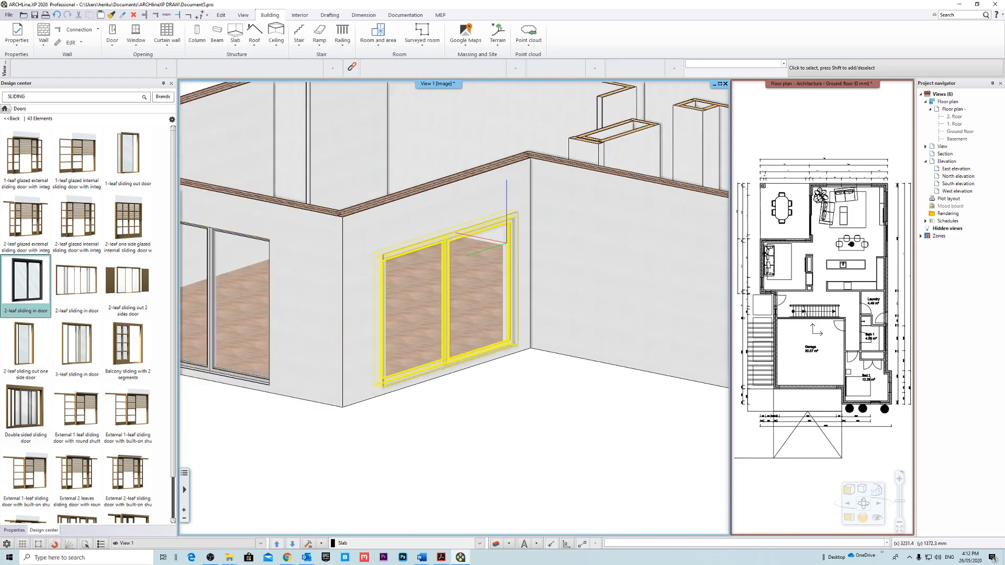
{"action": "middle_click_drag", "start_coordinate": [469, 348], "coordinate": [571, 349]}
{"action": "scroll", "coordinate": [449, 252], "scroll_direction": "up", "scroll_amount": 2}
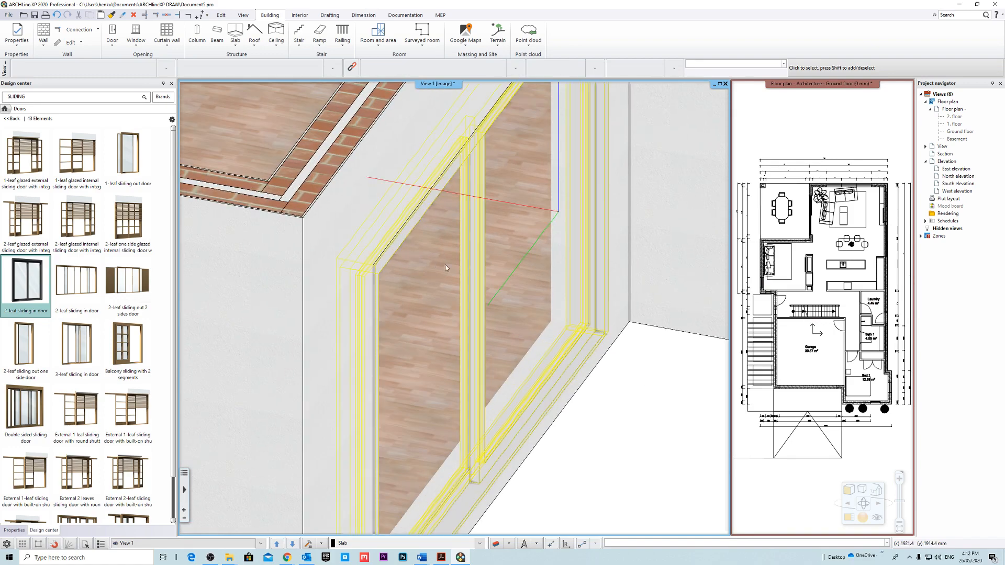
{"action": "left_click", "coordinate": [471, 255]}
{"action": "scroll", "coordinate": [435, 290], "scroll_direction": "down", "scroll_amount": 2}
{"action": "left_click", "coordinate": [588, 374]}
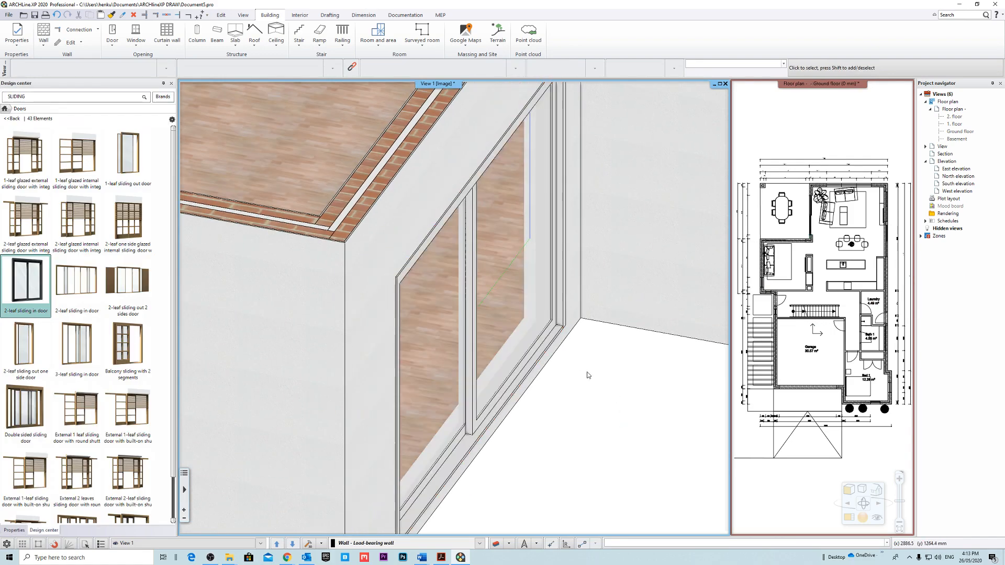
{"action": "middle_click_drag", "start_coordinate": [588, 375], "coordinate": [554, 345]}
Open the sliding door's properties, set its thickness to 100 mm and redraw the preview.
{"action": "left_click", "coordinate": [447, 396]}
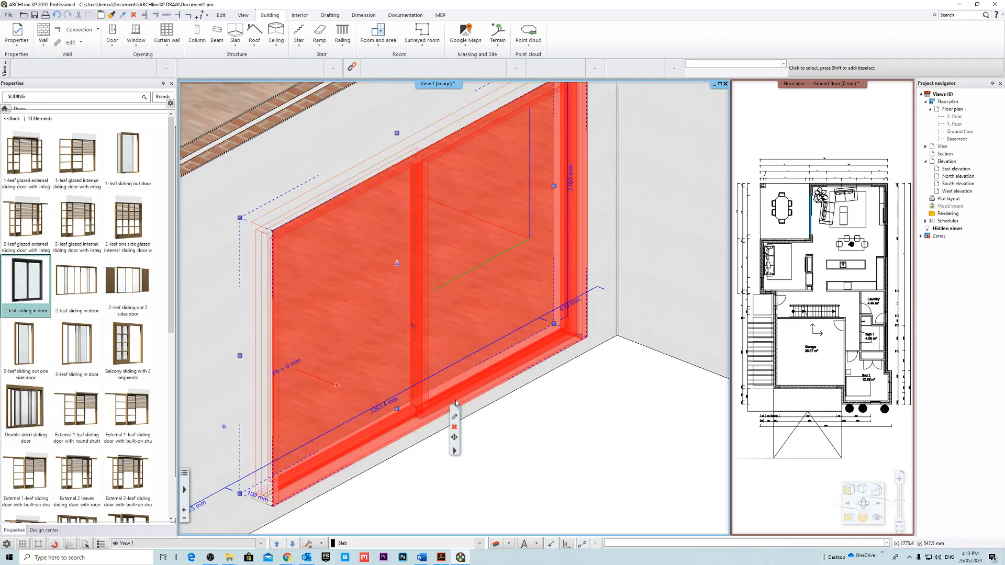
{"action": "left_click", "coordinate": [454, 417]}
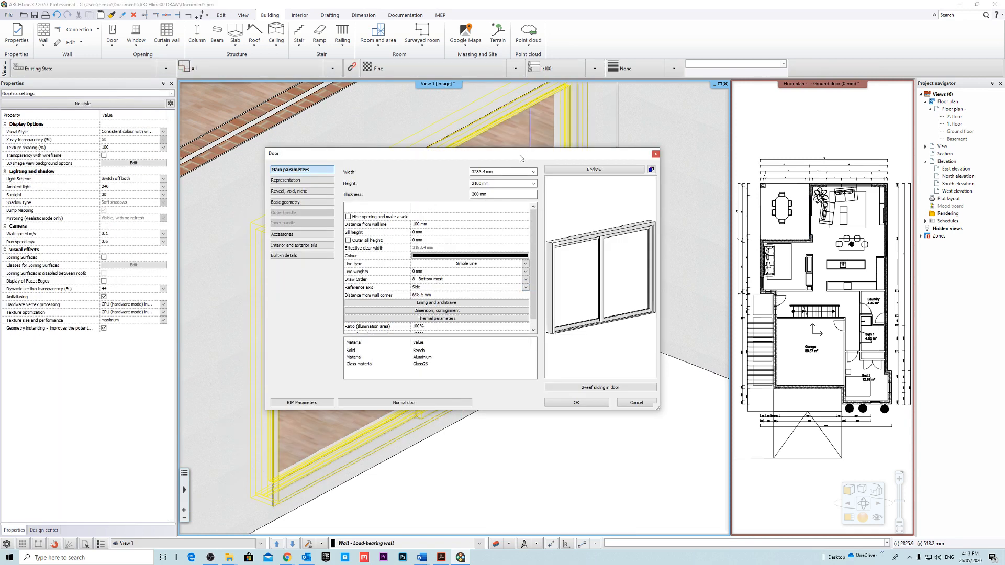
{"action": "left_click_drag", "start_coordinate": [501, 192], "coordinate": [394, 193]}
{"action": "type", "text": "100"}
{"action": "left_click", "coordinate": [617, 172]}
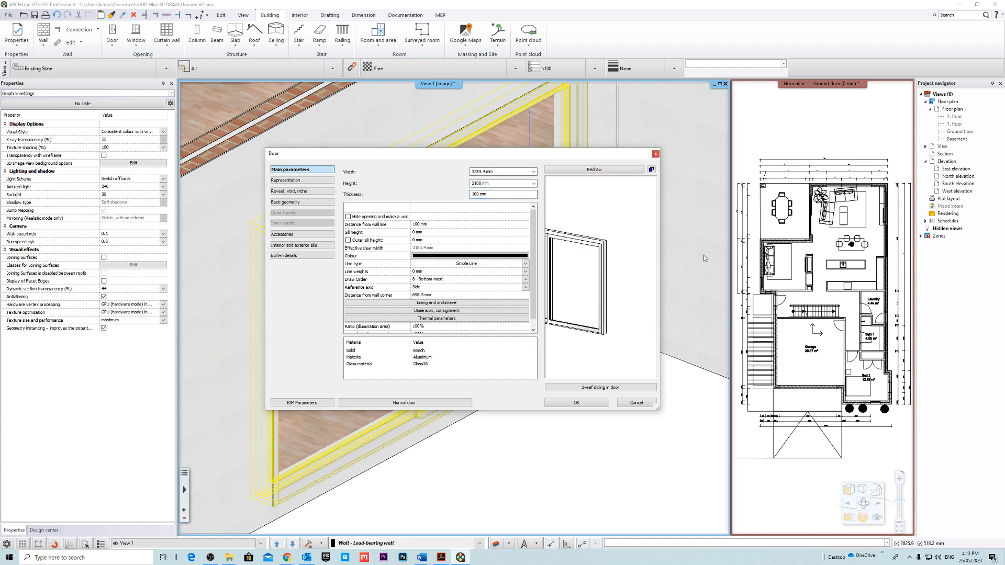
{"action": "left_click_drag", "start_coordinate": [709, 278], "coordinate": [589, 265]}
Set the door's top frame width to 50 mm in its basic geometry, check the preview and apply the changes.
{"action": "left_click", "coordinate": [308, 201]}
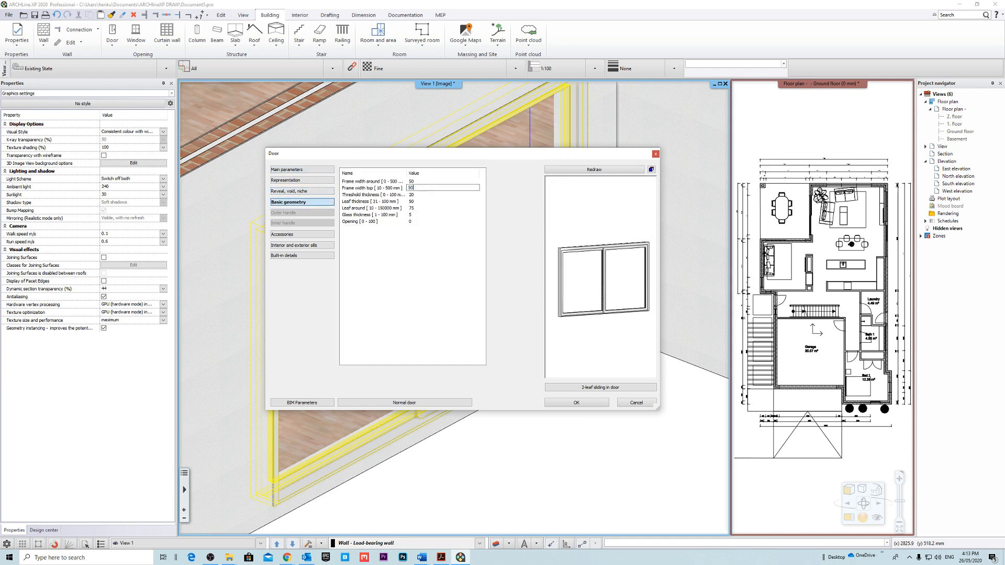
{"action": "left_click", "coordinate": [602, 171]}
{"action": "left_click_drag", "start_coordinate": [593, 252], "coordinate": [556, 241]}
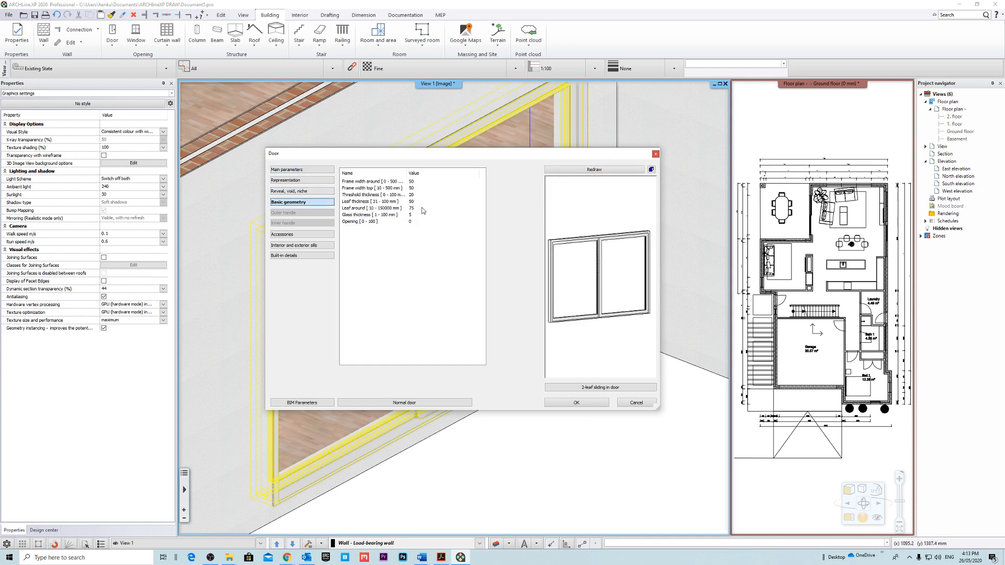
{"action": "left_click", "coordinate": [584, 168]}
{"action": "left_click_drag", "start_coordinate": [591, 217], "coordinate": [586, 282]}
{"action": "left_click", "coordinate": [576, 402]}
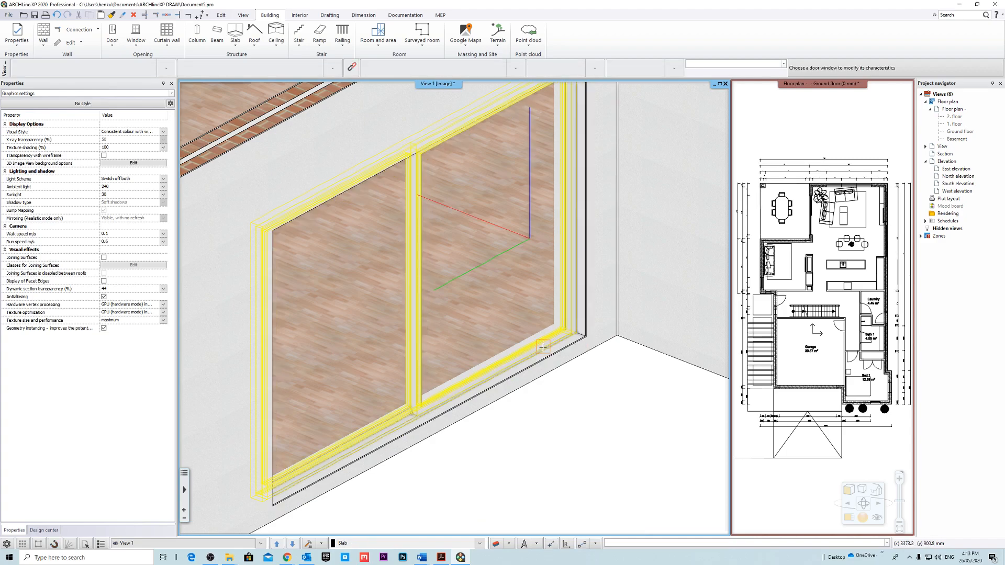
Examine the edited sliding door's position in the wall in 3D and on the magnified ground floor plan.
{"action": "scroll", "coordinate": [543, 347], "scroll_direction": "down", "scroll_amount": 3}
{"action": "middle_click_drag", "start_coordinate": [525, 364], "coordinate": [549, 372]}
{"action": "scroll", "coordinate": [485, 365], "scroll_direction": "up", "scroll_amount": 3}
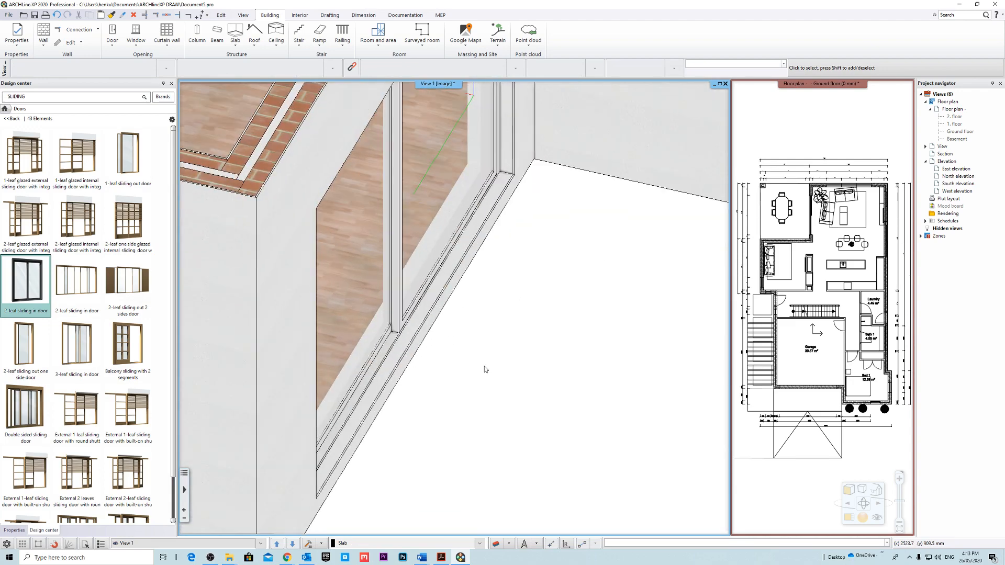
{"action": "scroll", "coordinate": [485, 369], "scroll_direction": "up", "scroll_amount": 2}
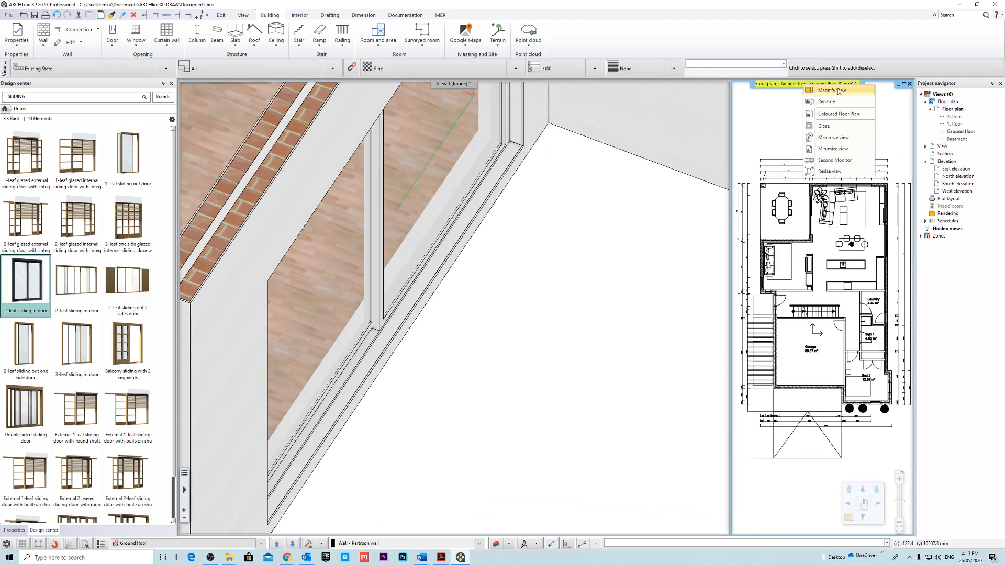
{"action": "left_click", "coordinate": [837, 91]}
{"action": "scroll", "coordinate": [442, 261], "scroll_direction": "up", "scroll_amount": 10}
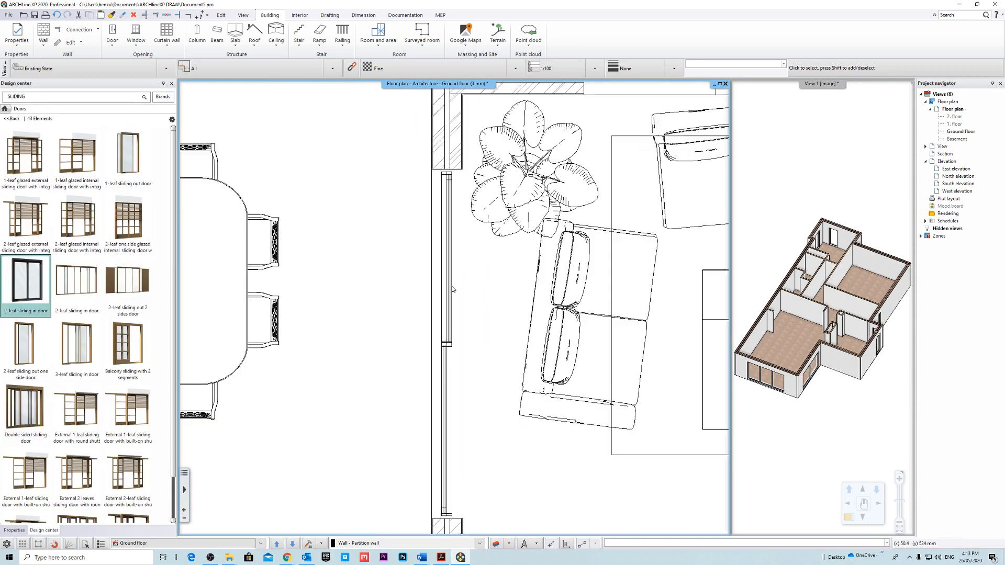
{"action": "scroll", "coordinate": [453, 289], "scroll_direction": "up", "scroll_amount": 2}
{"action": "left_click", "coordinate": [451, 287]}
{"action": "left_click", "coordinate": [524, 285]}
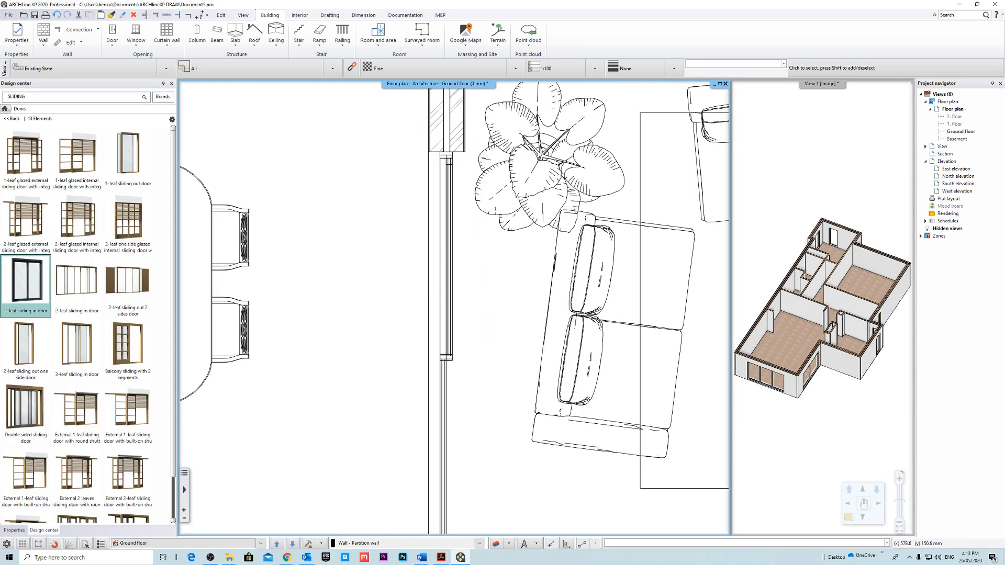
{"action": "middle_click_drag", "start_coordinate": [487, 496], "coordinate": [468, 297]}
{"action": "scroll", "coordinate": [446, 300], "scroll_direction": "down", "scroll_amount": 1}
Place a copy of the 3283.4 mm wide sliding door in the sitting room wall opening facing the outdoor dining area.
{"action": "left_click", "coordinate": [431, 309]}
{"action": "scroll", "coordinate": [508, 314], "scroll_direction": "down", "scroll_amount": 2}
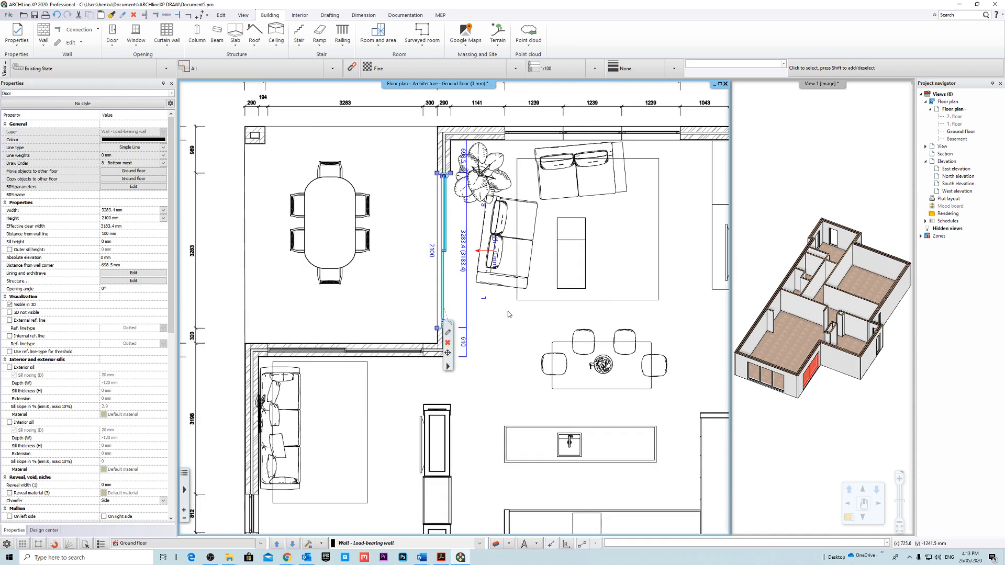
{"action": "middle_click_drag", "start_coordinate": [822, 335], "coordinate": [796, 308], "text": "shift"}
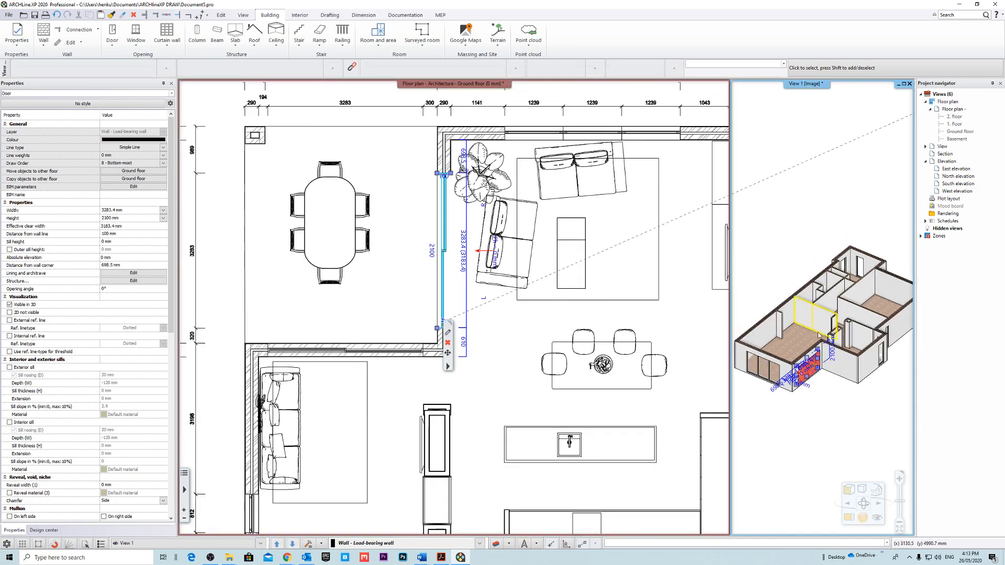
{"action": "left_click", "coordinate": [439, 176]}
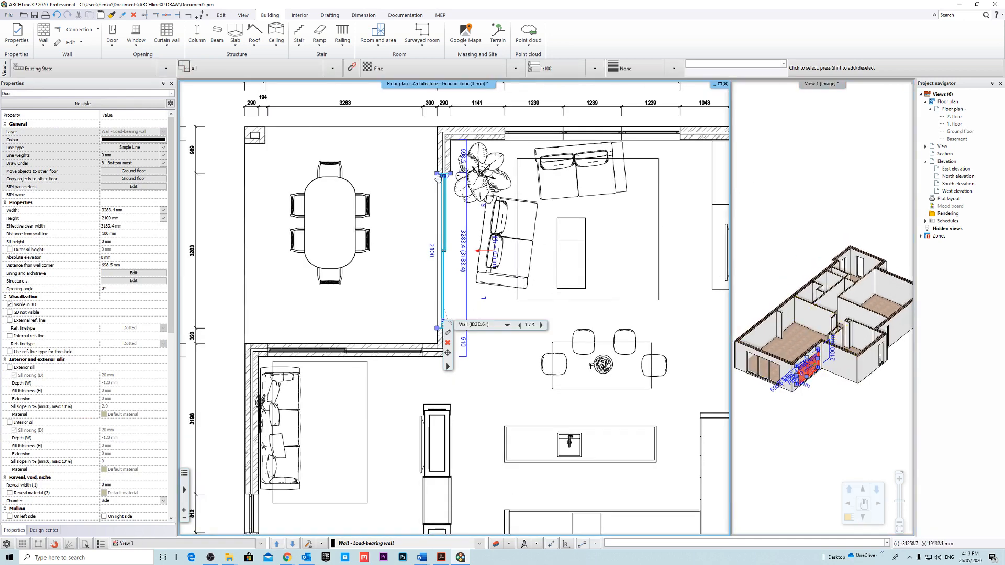
{"action": "left_click", "coordinate": [476, 216]}
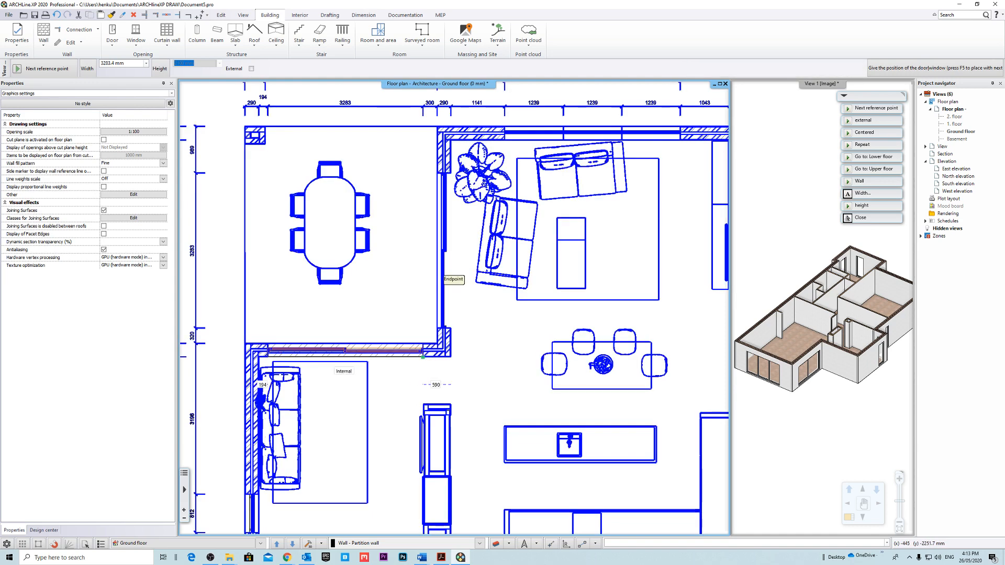
{"action": "scroll", "coordinate": [423, 357], "scroll_direction": "up", "scroll_amount": 3}
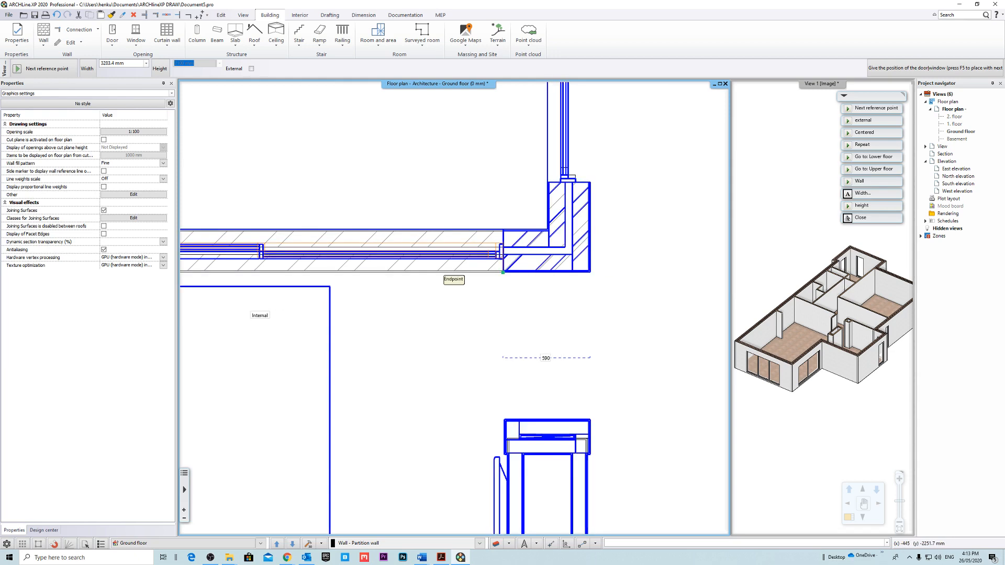
{"action": "scroll", "coordinate": [556, 313], "scroll_direction": "down", "scroll_amount": 3}
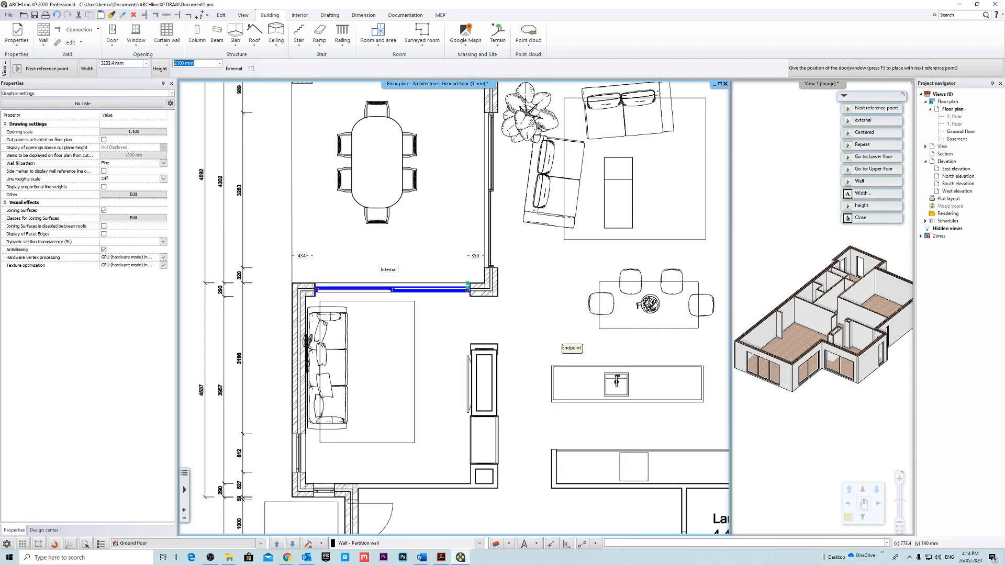
{"action": "scroll", "coordinate": [461, 306], "scroll_direction": "down", "scroll_amount": 2}
{"action": "key", "text": "Escape"}
{"action": "middle_click_drag", "start_coordinate": [580, 307], "coordinate": [515, 281]}
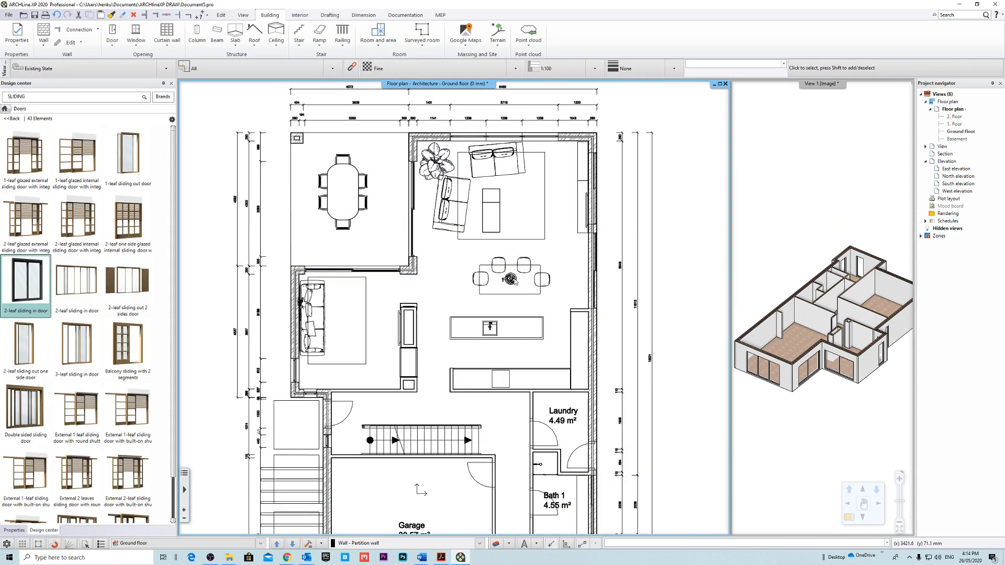
Magnify the 3D view and inspect both sliding doors around the outdoor dining corner.
{"action": "left_click", "coordinate": [808, 225]}
{"action": "left_click", "coordinate": [796, 89]}
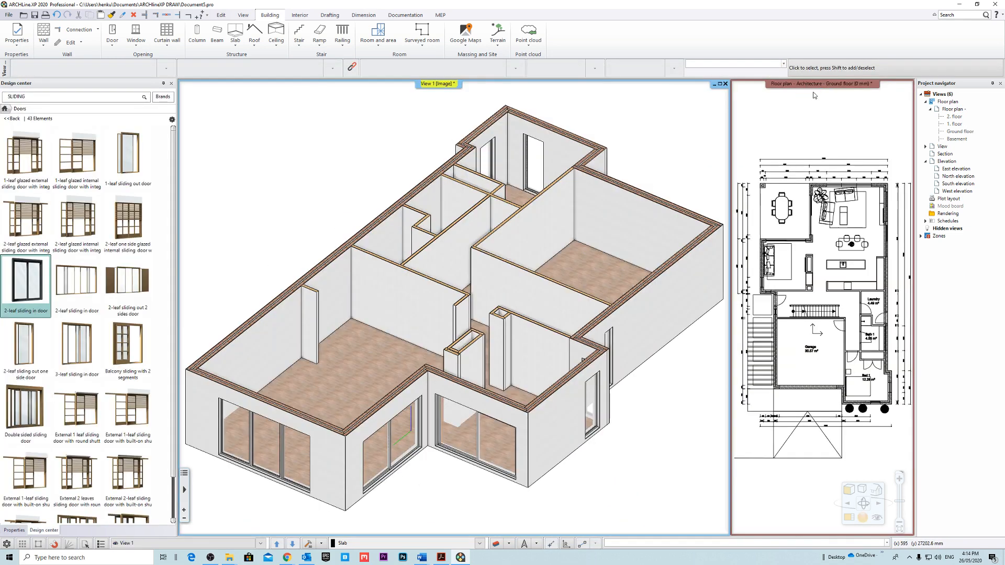
{"action": "middle_click_drag", "start_coordinate": [486, 322], "coordinate": [513, 324]}
{"action": "scroll", "coordinate": [456, 382], "scroll_direction": "up", "scroll_amount": 4}
{"action": "middle_click_drag", "start_coordinate": [456, 382], "coordinate": [572, 349]}
Magnify the ground floor plan and examine the opening in the exterior side wall beside the indoor dining table.
{"action": "right_click", "coordinate": [801, 84]}
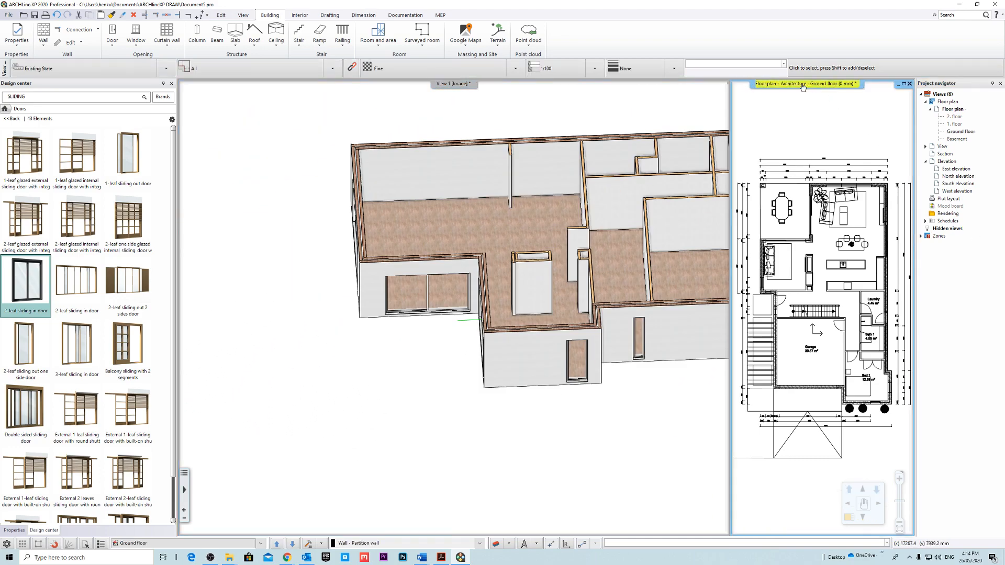
{"action": "left_click", "coordinate": [824, 90]}
{"action": "middle_click_drag", "start_coordinate": [528, 225], "coordinate": [522, 273]}
{"action": "scroll", "coordinate": [522, 273], "scroll_direction": "up", "scroll_amount": 2}
{"action": "scroll", "coordinate": [520, 274], "scroll_direction": "up", "scroll_amount": 5}
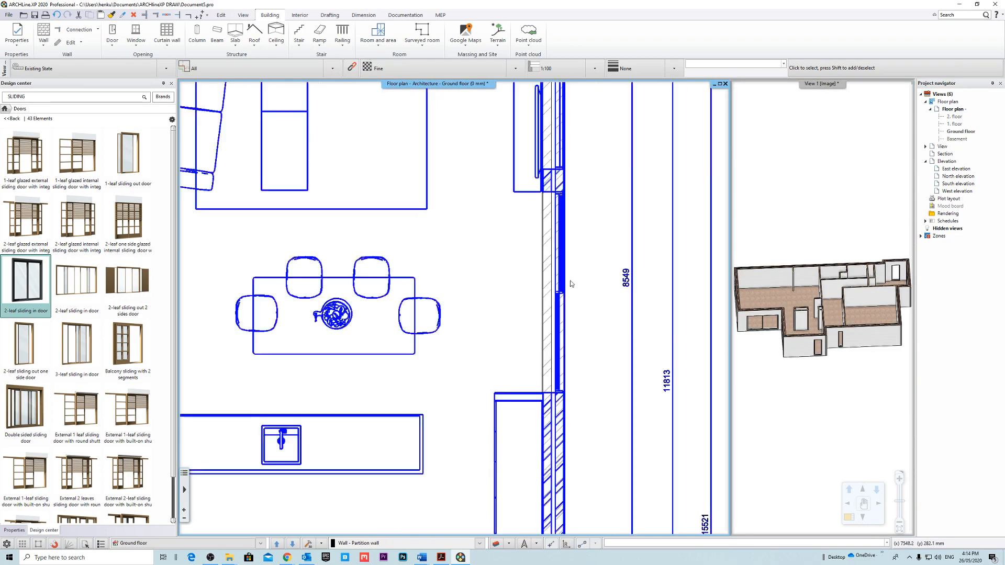
Place a copy of the living room's 3283.4 mm wide sliding door in the exterior side wall opening beside the indoor dining table.
{"action": "scroll", "coordinate": [448, 270], "scroll_direction": "down", "scroll_amount": 4}
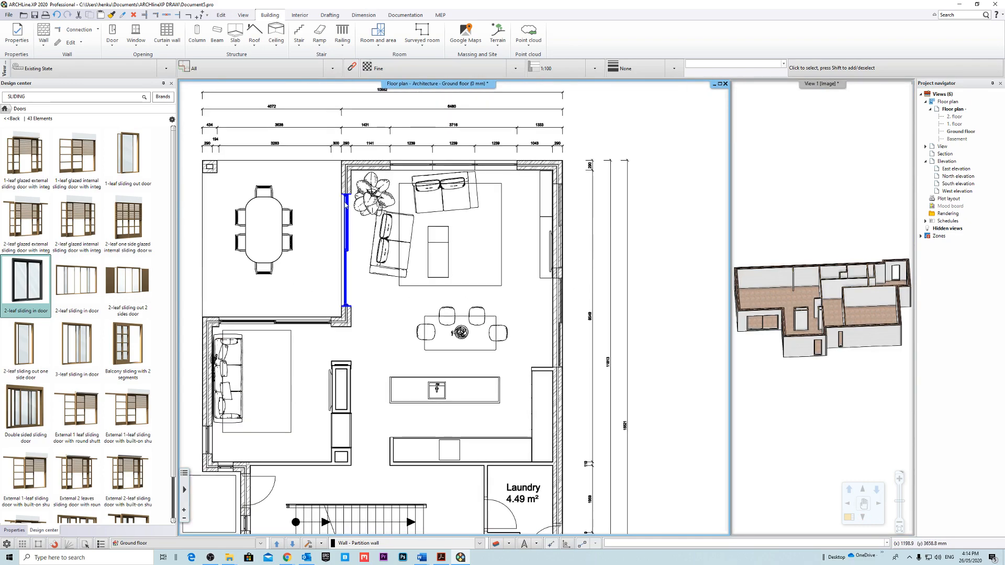
{"action": "left_click", "coordinate": [345, 207]}
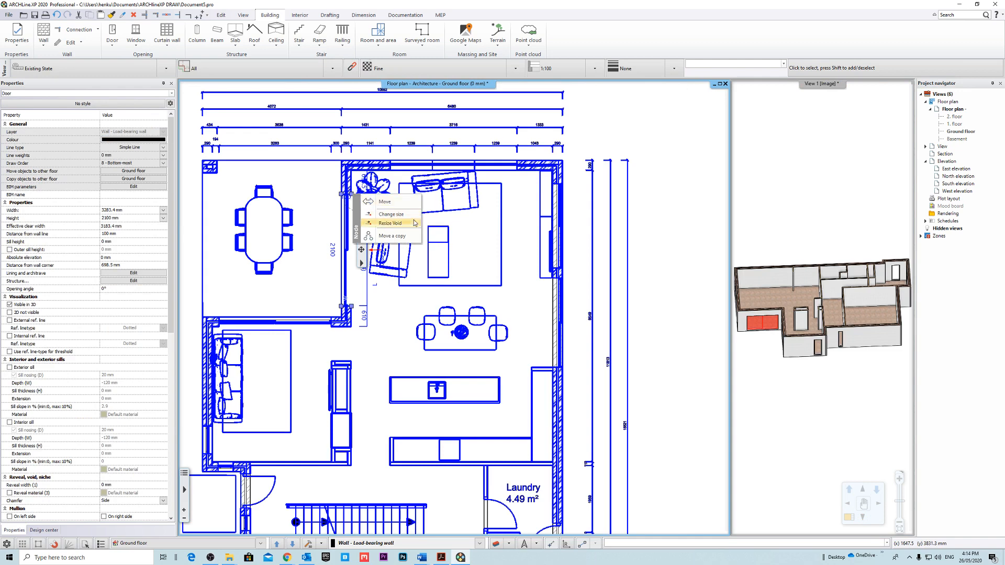
{"action": "scroll", "coordinate": [567, 319], "scroll_direction": "up", "scroll_amount": 7}
{"action": "middle_click_drag", "start_coordinate": [509, 512], "coordinate": [554, 338]}
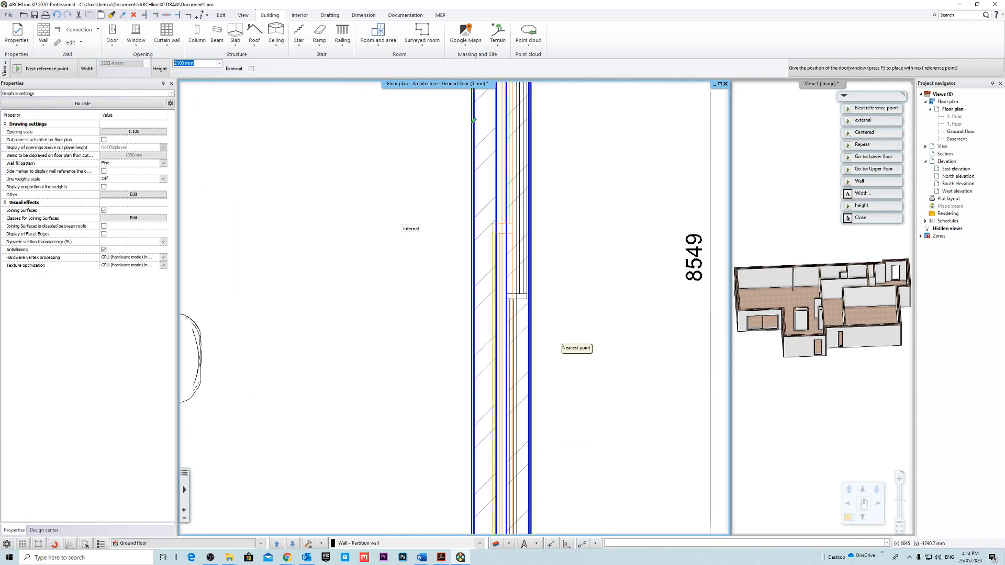
{"action": "scroll", "coordinate": [555, 338], "scroll_direction": "down", "scroll_amount": 4}
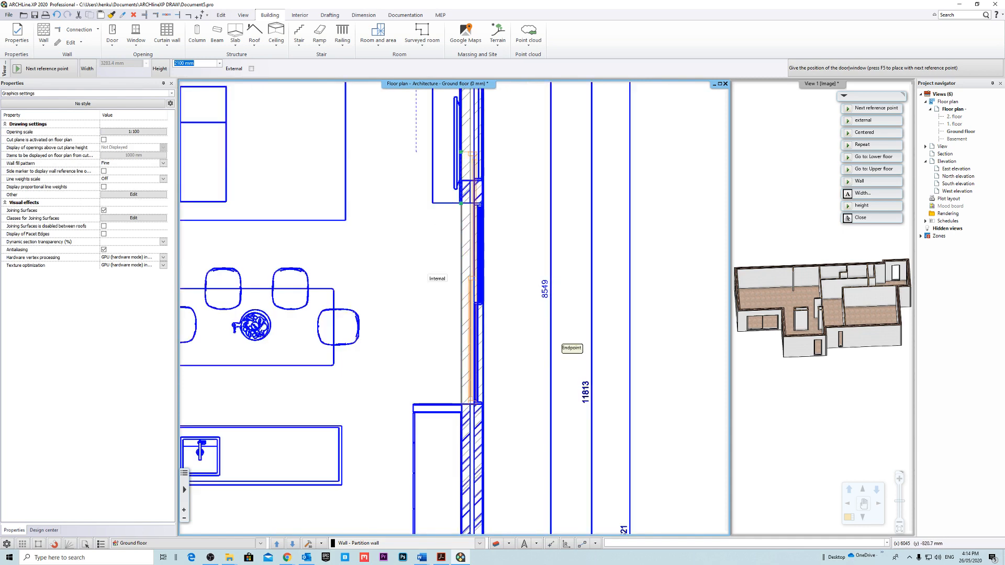
{"action": "left_click", "coordinate": [566, 343]}
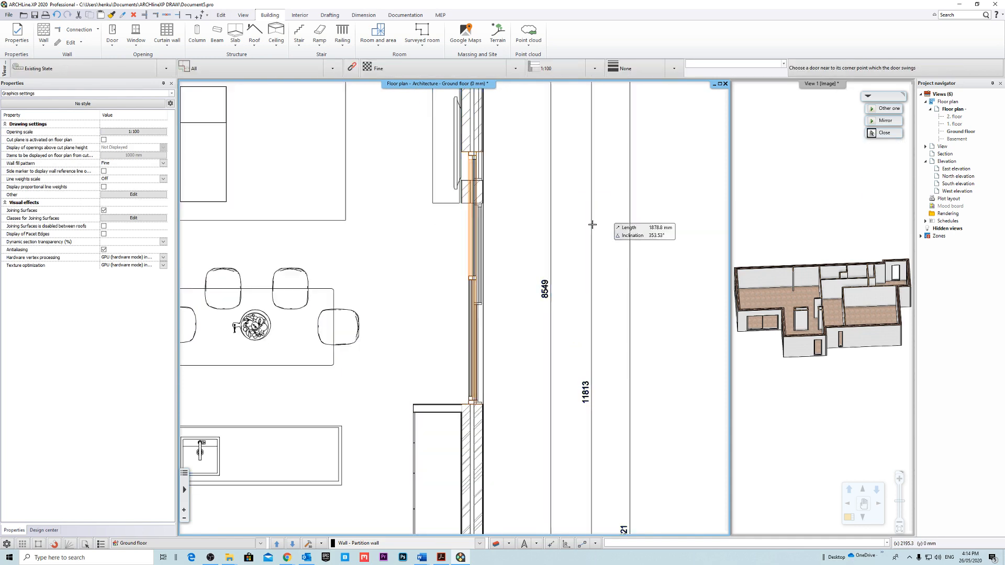
{"action": "left_click", "coordinate": [523, 256]}
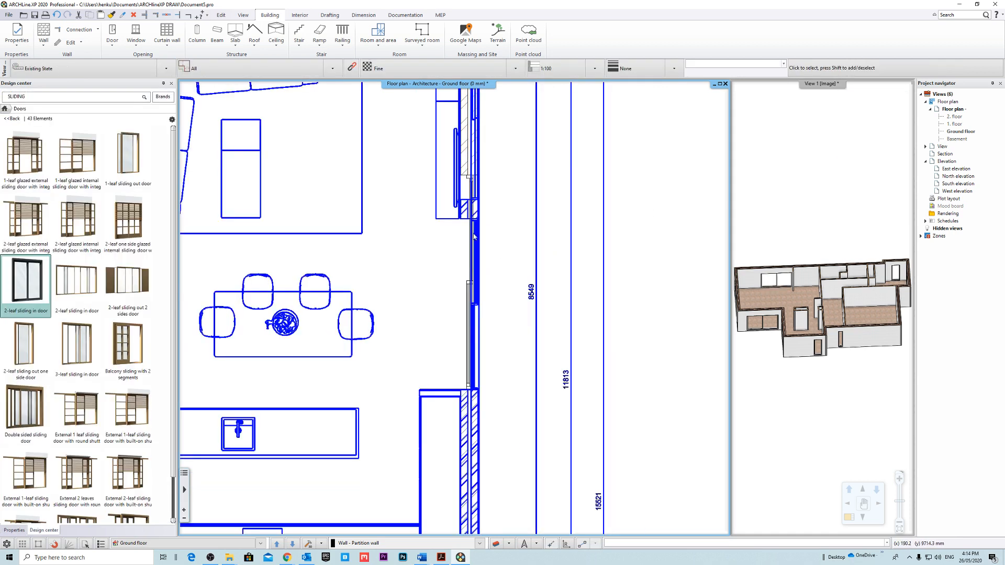
Resize the copied sliding door to a width of 2614.3 mm so it fits the side wall opening on the underlay.
{"action": "left_click", "coordinate": [474, 237]}
{"action": "scroll", "coordinate": [459, 183], "scroll_direction": "up", "scroll_amount": 1}
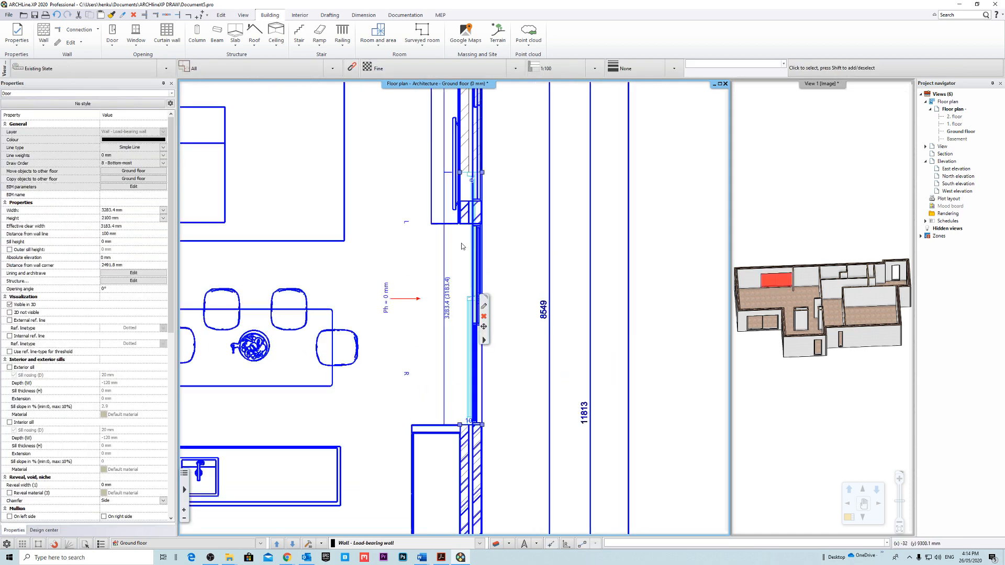
{"action": "left_click", "coordinate": [506, 193]}
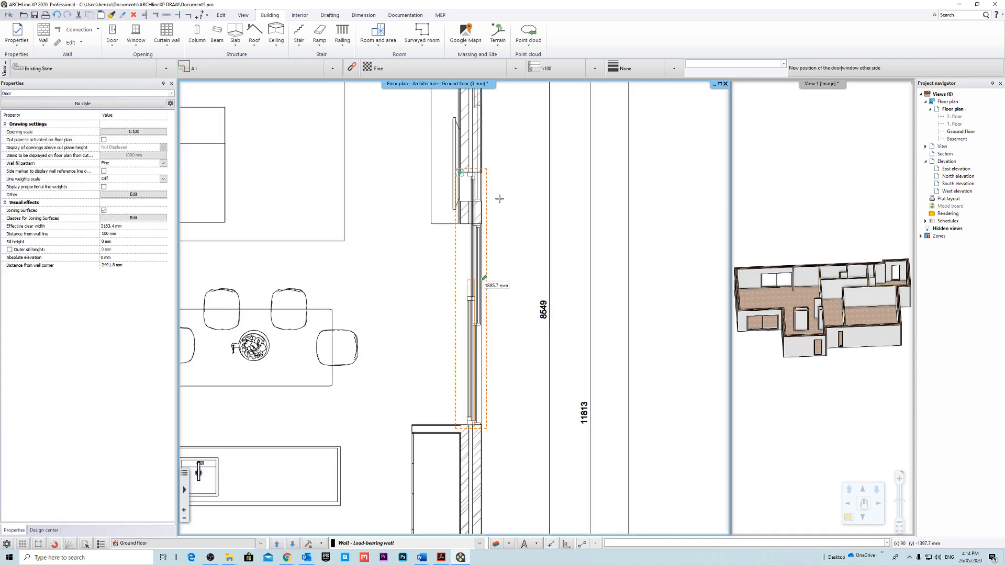
{"action": "left_click", "coordinate": [522, 257]}
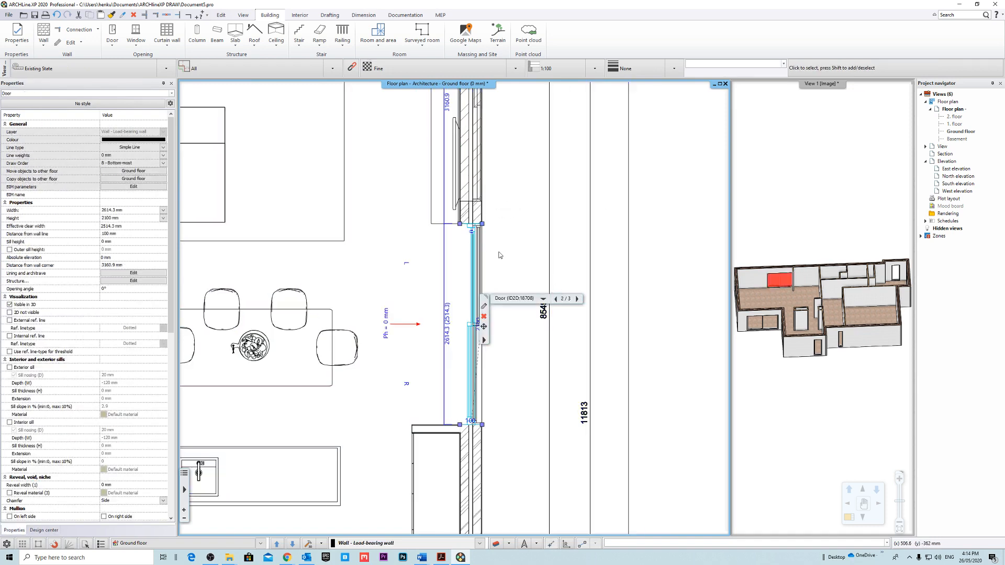
{"action": "left_click", "coordinate": [523, 257]}
Set the side wall sliding door's distance from the wall line to 140 mm.
{"action": "left_click", "coordinate": [470, 329]}
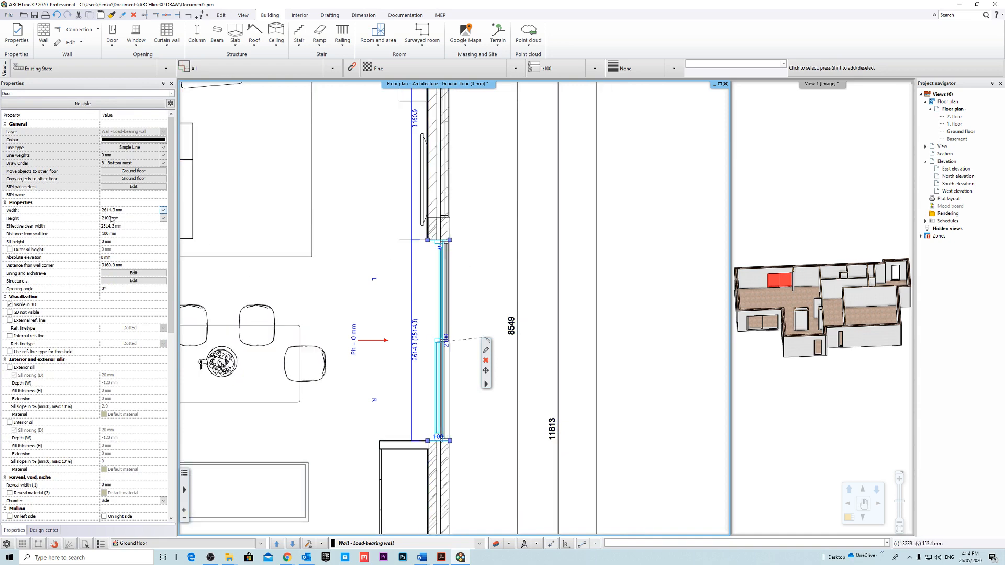
{"action": "left_click", "coordinate": [132, 233]}
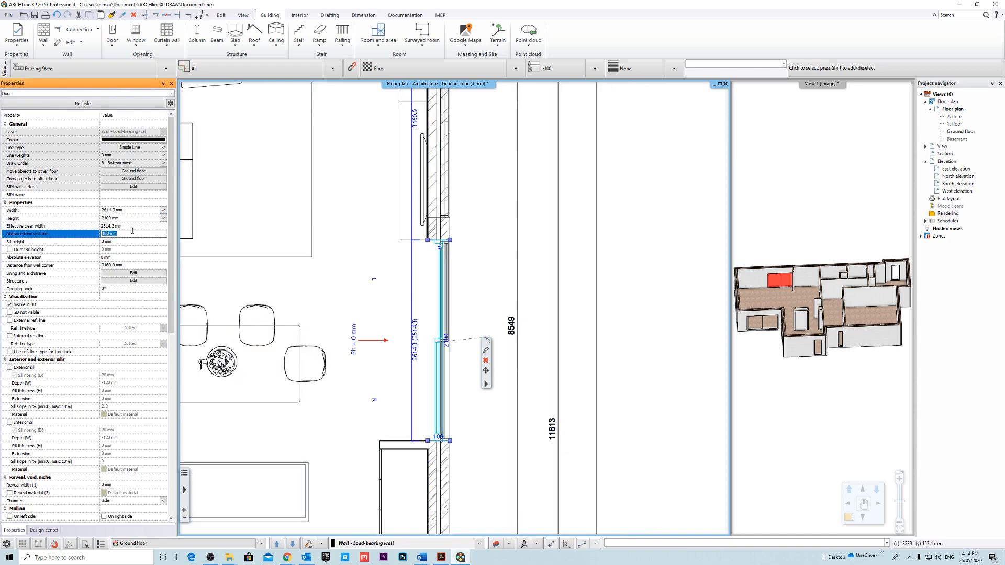
{"action": "type", "text": "120"}
{"action": "key", "text": "Return"}
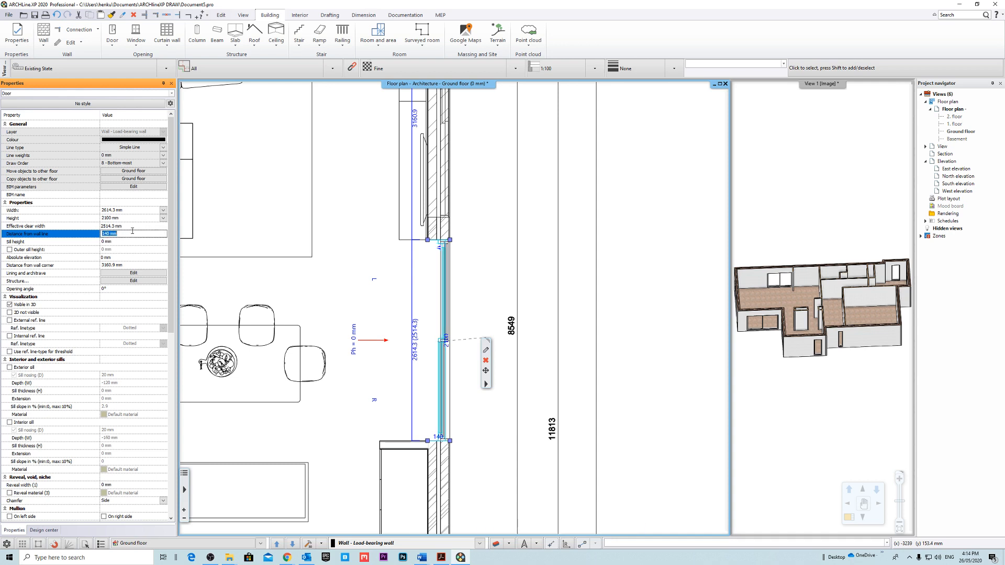
{"action": "type", "text": "150"}
{"action": "key", "text": "Return"}
Set the distance from the wall line to 140 mm for the living room sliding door facing the outdoor dining area.
{"action": "left_click_drag", "start_coordinate": [473, 221], "coordinate": [481, 262]}
{"action": "scroll", "coordinate": [457, 307], "scroll_direction": "down", "scroll_amount": 7}
{"action": "scroll", "coordinate": [400, 261], "scroll_direction": "up", "scroll_amount": 8}
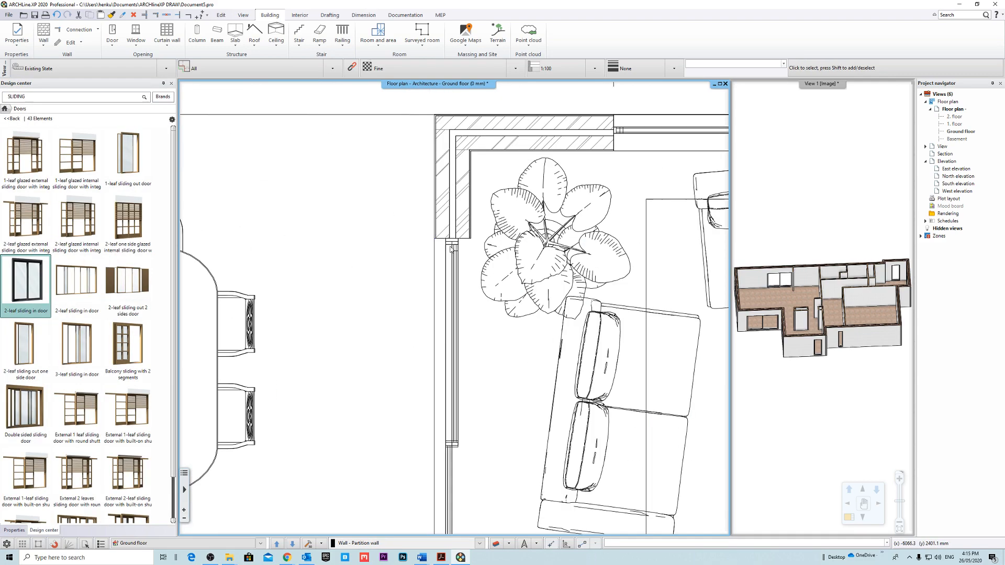
{"action": "left_click", "coordinate": [450, 249]}
{"action": "scroll", "coordinate": [437, 252], "scroll_direction": "down", "scroll_amount": 2}
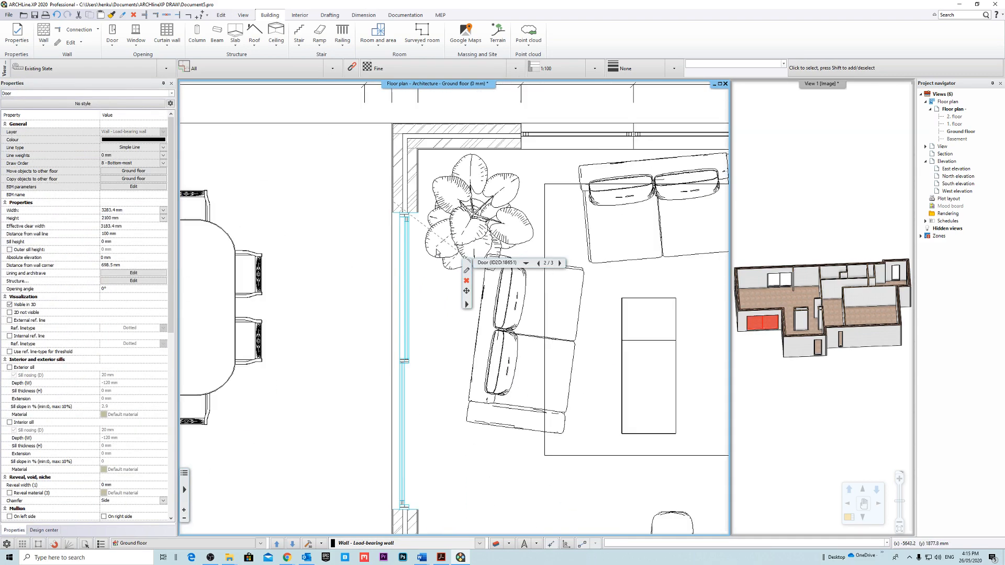
{"action": "scroll", "coordinate": [435, 290], "scroll_direction": "down", "scroll_amount": 1}
{"action": "middle_click_drag", "start_coordinate": [436, 346], "coordinate": [415, 321]}
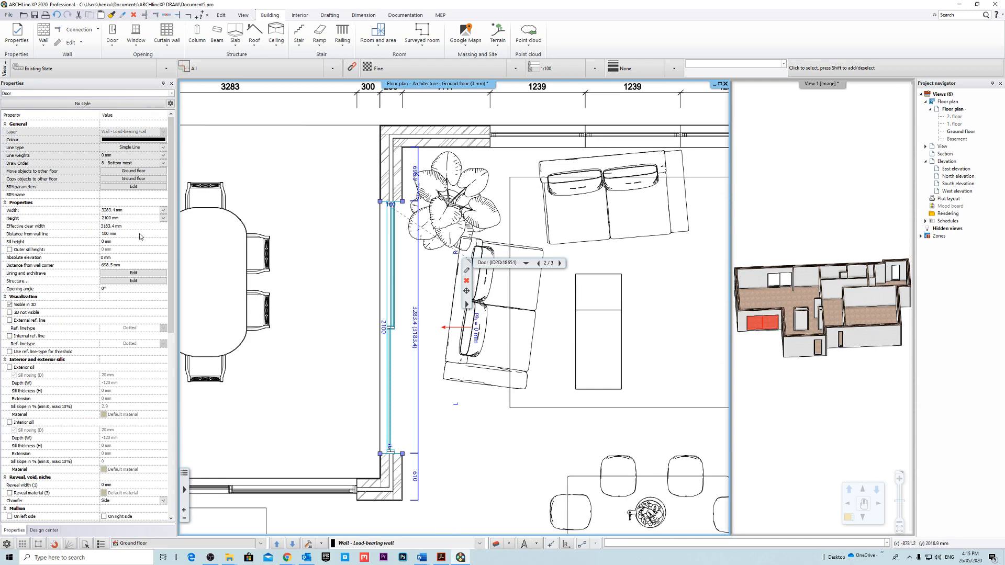
{"action": "left_click", "coordinate": [141, 234]}
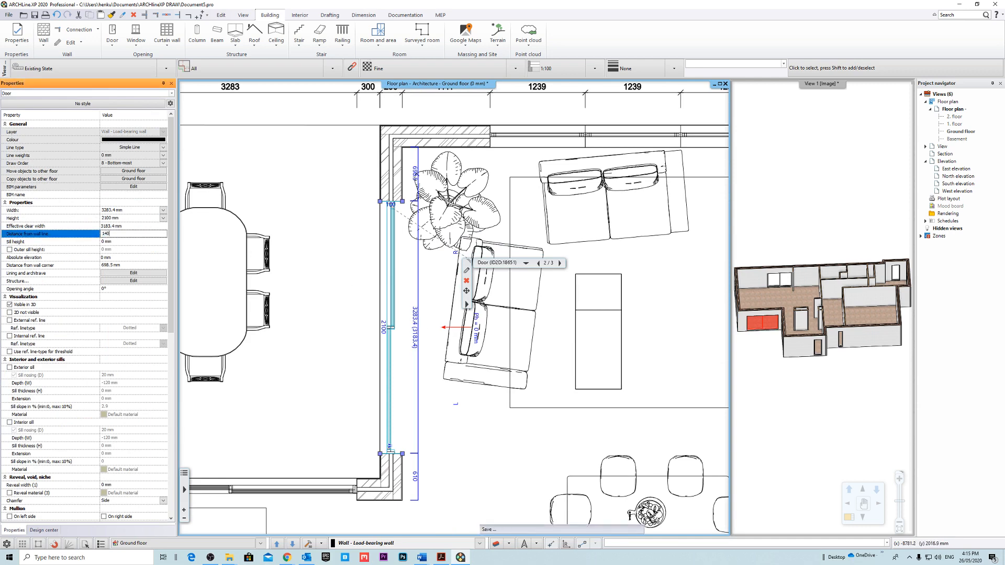
{"action": "key", "text": "Return"}
{"action": "middle_click_drag", "start_coordinate": [432, 332], "coordinate": [440, 295]}
{"action": "scroll", "coordinate": [438, 298], "scroll_direction": "down", "scroll_amount": 2}
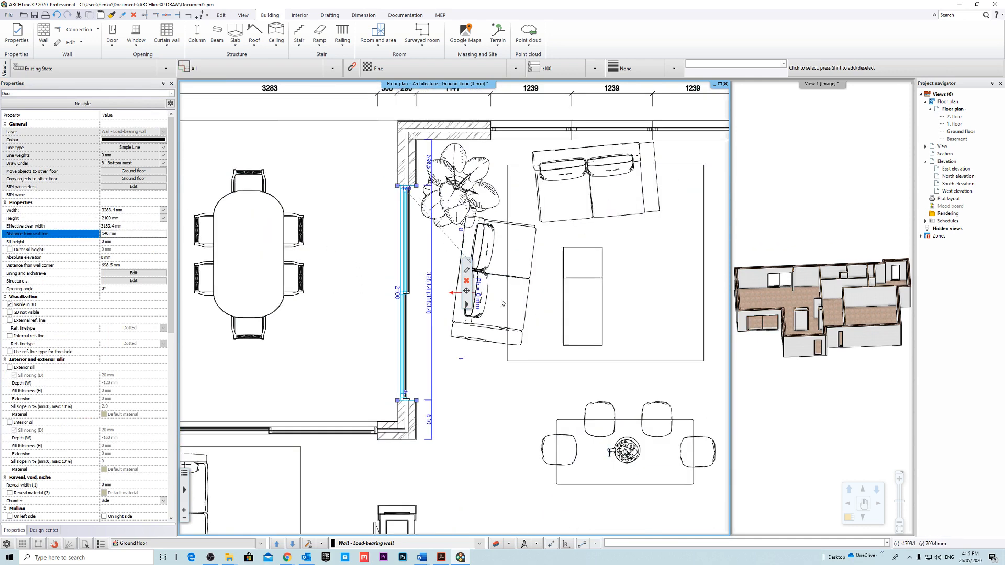
Set the sitting room sliding door's distance from the wall line to 140 mm and clear the selection.
{"action": "scroll", "coordinate": [372, 401], "scroll_direction": "up", "scroll_amount": 3}
{"action": "middle_click_drag", "start_coordinate": [378, 403], "coordinate": [470, 369]}
{"action": "left_click", "coordinate": [469, 390]}
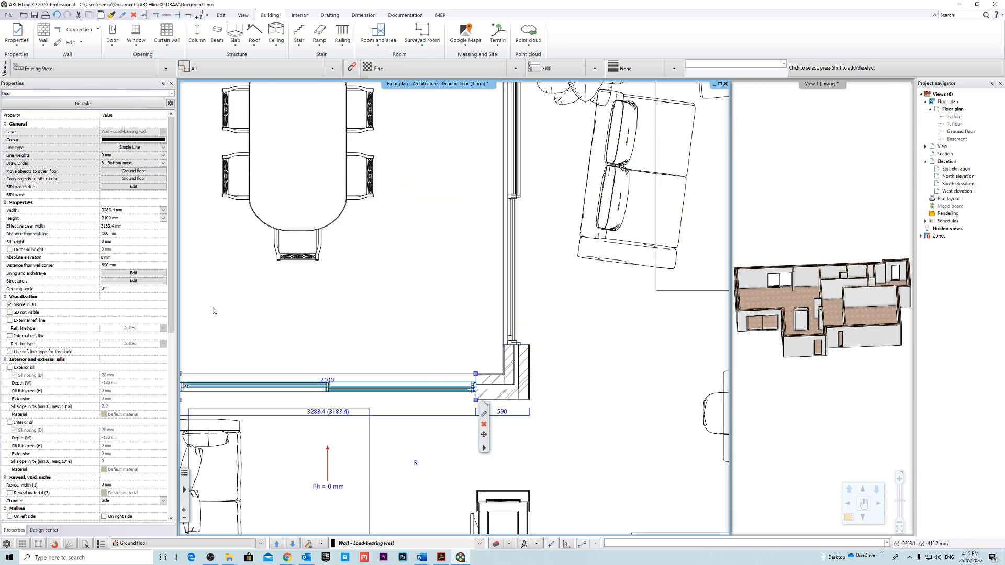
{"action": "left_click", "coordinate": [130, 233]}
{"action": "type", "text": "14"}
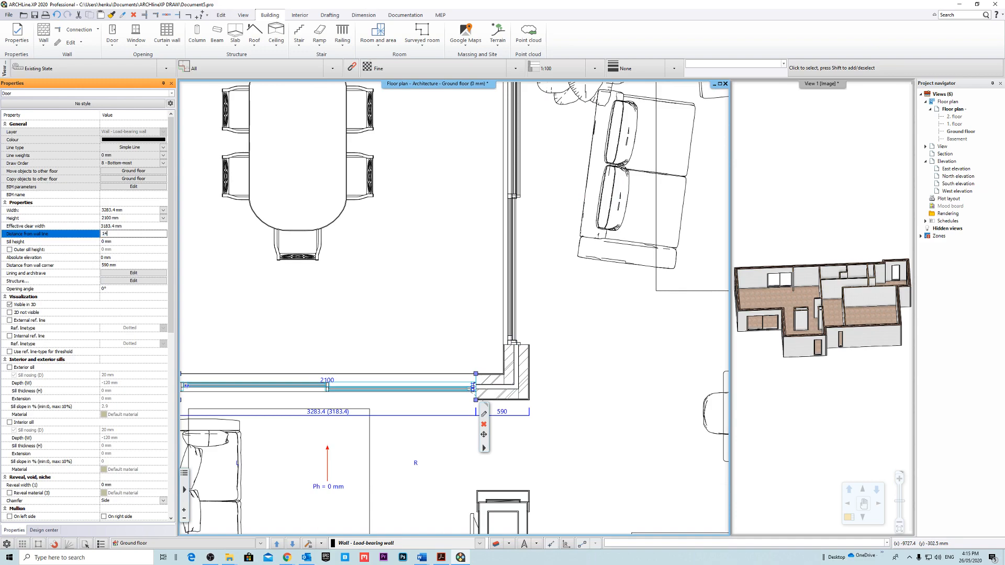
{"action": "type", "text": "0"}
{"action": "key", "text": "Return"}
{"action": "scroll", "coordinate": [548, 341], "scroll_direction": "down", "scroll_amount": 5}
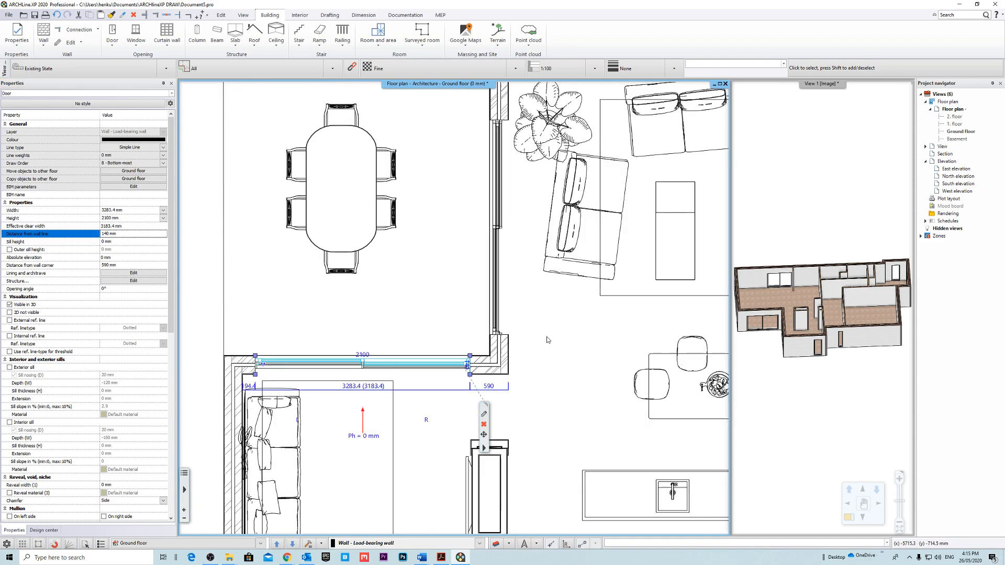
{"action": "key", "text": "Escape"}
{"action": "key", "text": "ctrl+a"}
Swap the 3D view into the large window and magnify the sitting room sliding door at the outdoor dining corner.
{"action": "middle_click_drag", "start_coordinate": [560, 339], "coordinate": [425, 268]}
{"action": "left_click", "coordinate": [791, 143]}
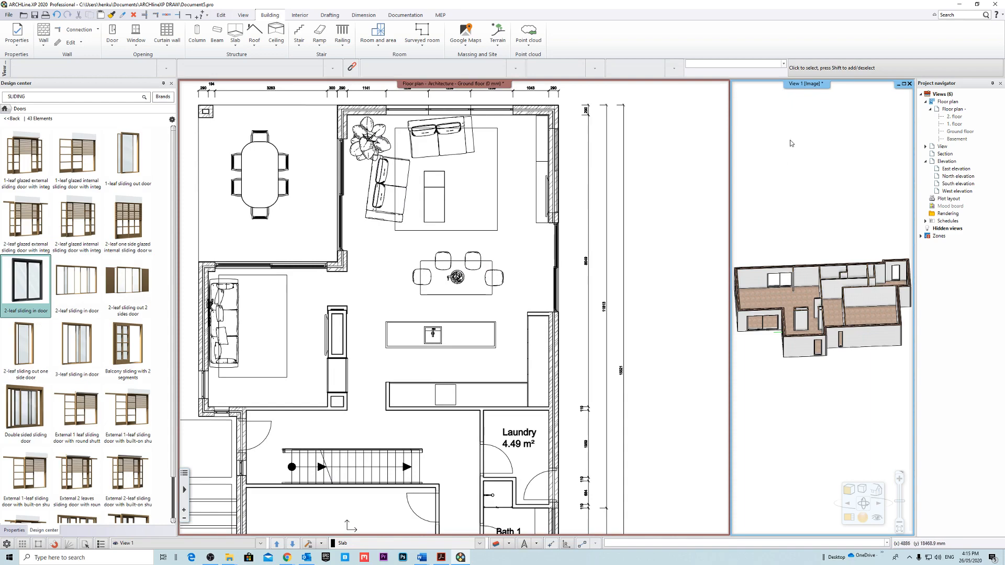
{"action": "left_click", "coordinate": [811, 87]}
{"action": "middle_click_drag", "start_coordinate": [608, 310], "coordinate": [558, 384]}
{"action": "scroll", "coordinate": [559, 384], "scroll_direction": "up", "scroll_amount": 4}
{"action": "scroll", "coordinate": [558, 384], "scroll_direction": "up", "scroll_amount": 2}
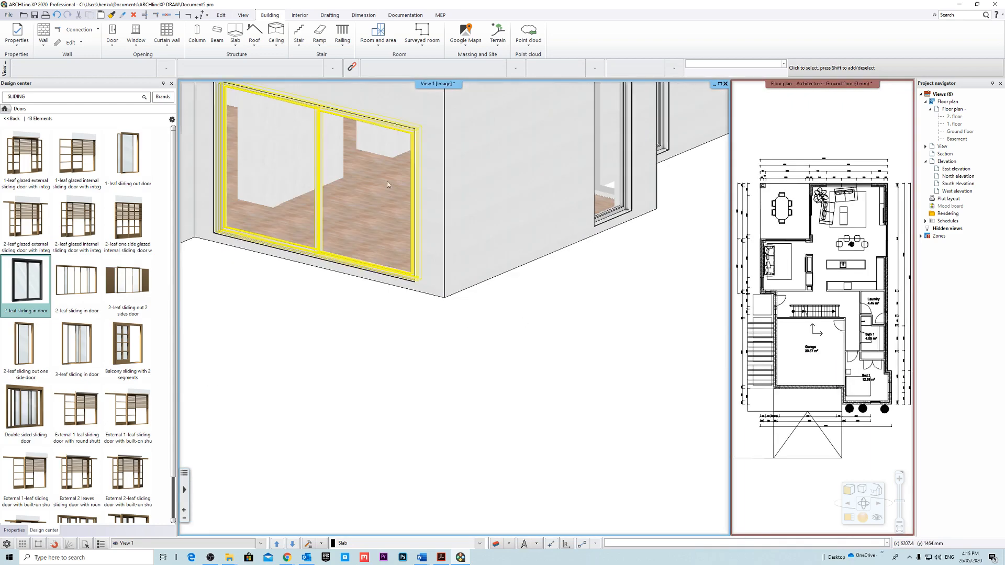
Try distances of 200 mm and 180 mm from the wall line for the sitting room sliding door, checking each in 3D.
{"action": "mouse_move", "coordinate": [395, 231]}
{"action": "middle_mouse_down"}
{"action": "mouse_move", "coordinate": [433, 185]}
{"action": "mouse_move", "coordinate": [487, 169]}
{"action": "mouse_move", "coordinate": [580, 225]}
{"action": "mouse_move", "coordinate": [457, 190]}
{"action": "mouse_move", "coordinate": [411, 137]}
{"action": "mouse_move", "coordinate": [381, 213]}
{"action": "mouse_move", "coordinate": [393, 213]}
{"action": "middle_mouse_up"}
{"action": "left_click", "coordinate": [411, 215]}
{"action": "middle_click_drag", "start_coordinate": [246, 237], "coordinate": [220, 239]}
{"action": "left_click", "coordinate": [129, 235]}
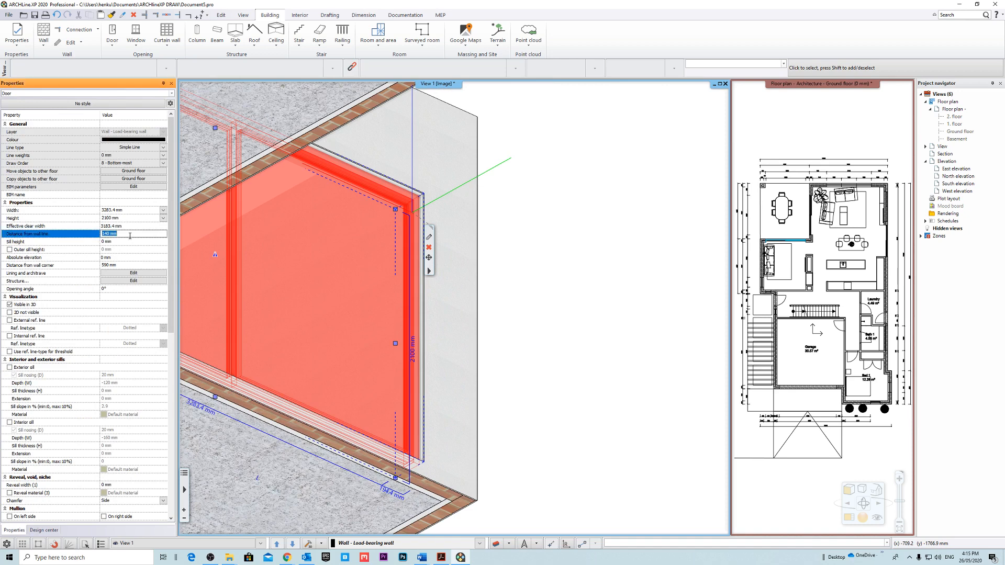
{"action": "key", "text": "Return"}
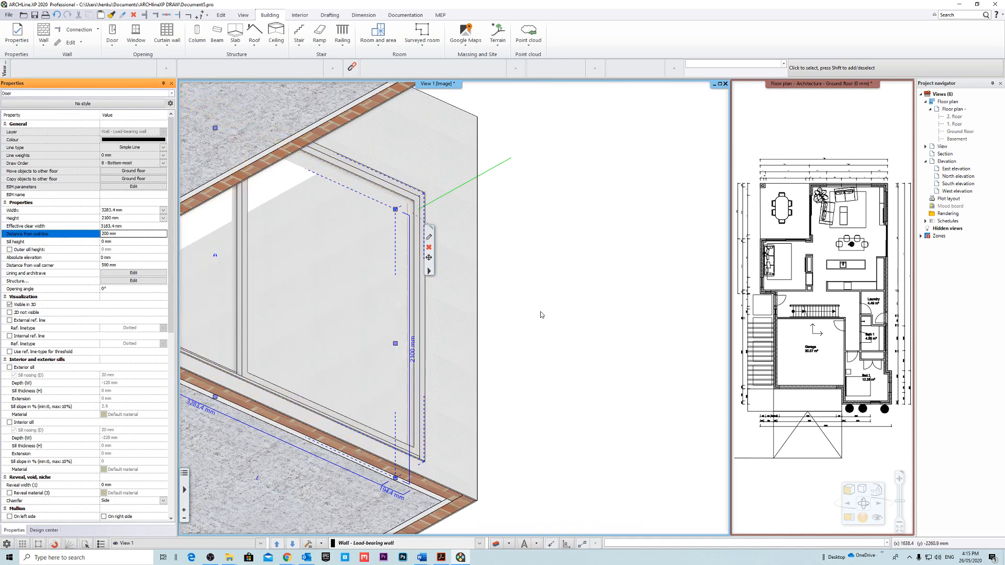
{"action": "middle_click_drag", "start_coordinate": [540, 312], "coordinate": [530, 410]}
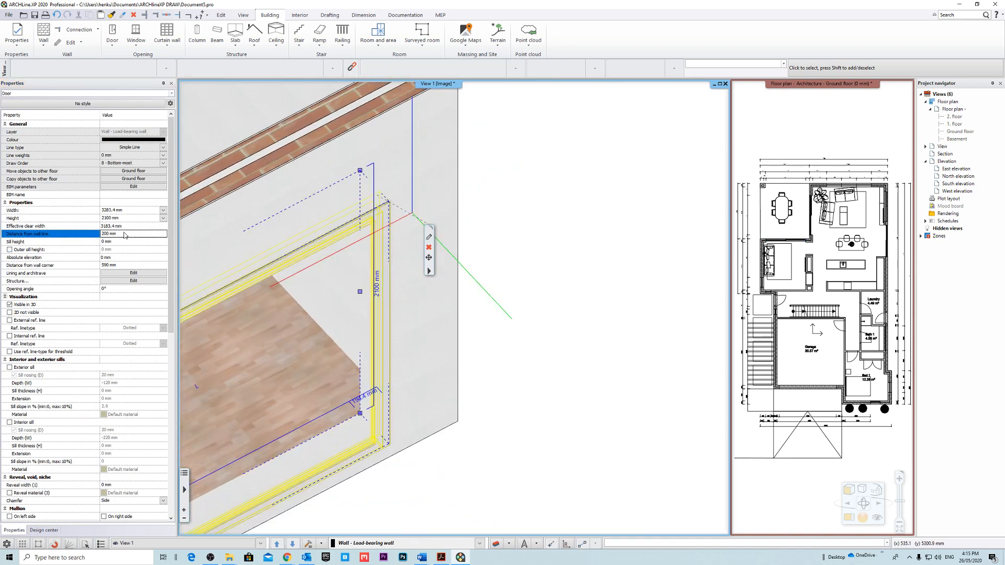
{"action": "key", "text": "Return"}
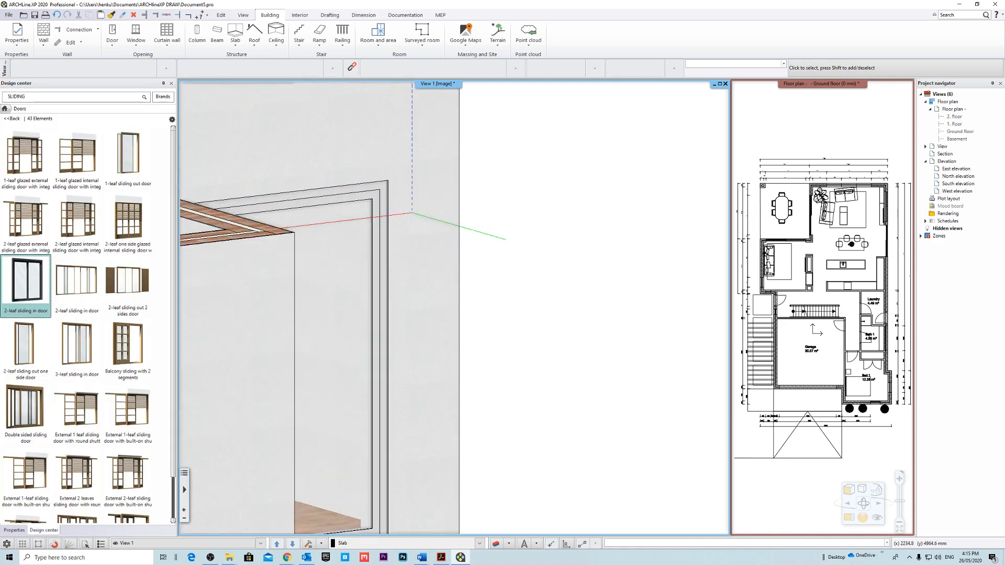
Set the sitting room sliding door's distance from the wall line to 190 mm, inspect it in 3D and deselect it.
{"action": "middle_click_drag", "start_coordinate": [460, 235], "coordinate": [502, 313]}
{"action": "left_click", "coordinate": [380, 243]}
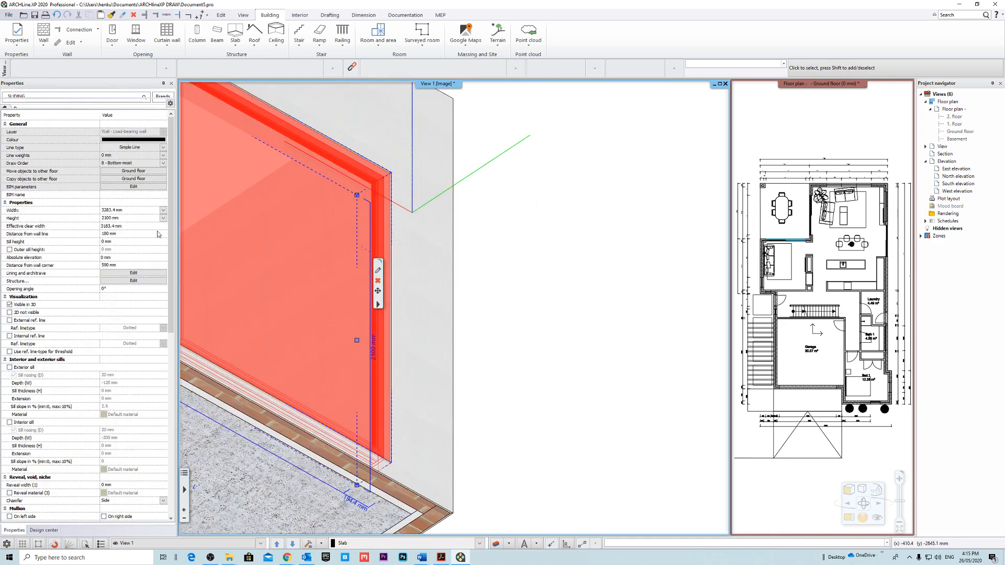
{"action": "left_click", "coordinate": [138, 234]}
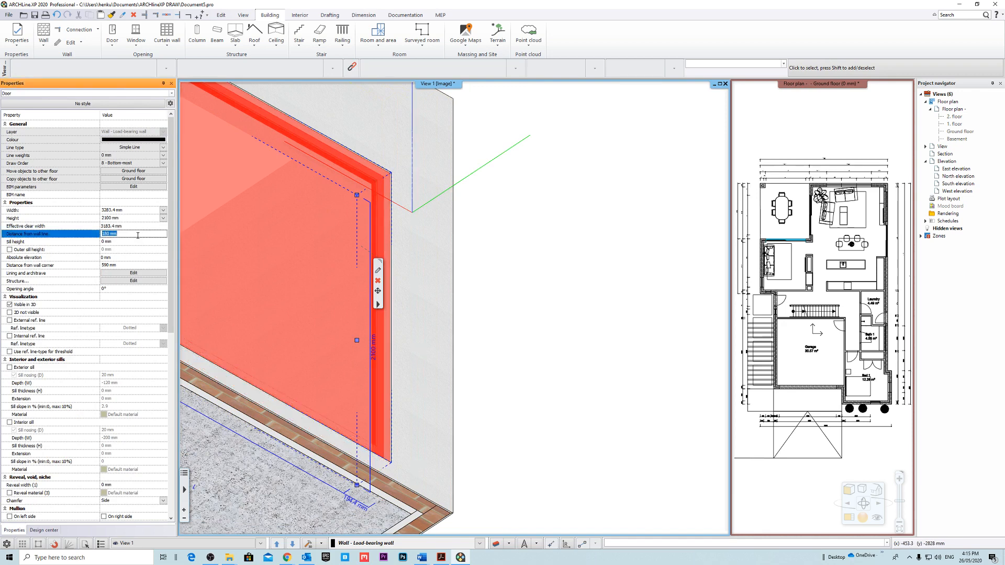
{"action": "key", "text": "Return"}
{"action": "middle_click_drag", "start_coordinate": [504, 289], "coordinate": [393, 435]}
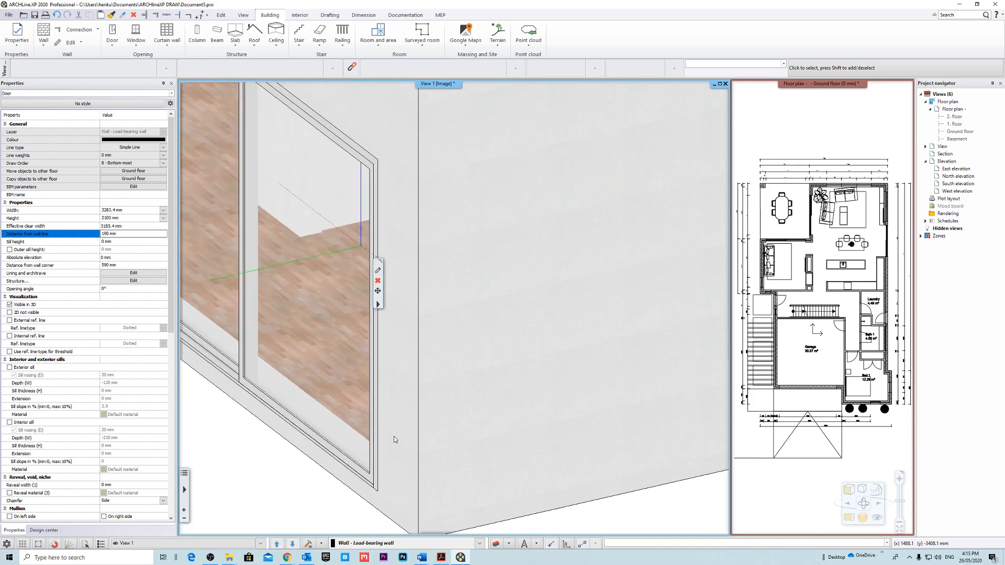
{"action": "scroll", "coordinate": [558, 426], "scroll_direction": "down", "scroll_amount": 3}
{"action": "middle_click_drag", "start_coordinate": [558, 428], "coordinate": [495, 414]}
{"action": "scroll", "coordinate": [559, 408], "scroll_direction": "down", "scroll_amount": 3}
{"action": "middle_click_drag", "start_coordinate": [558, 410], "coordinate": [494, 430]}
{"action": "key", "text": "Escape"}
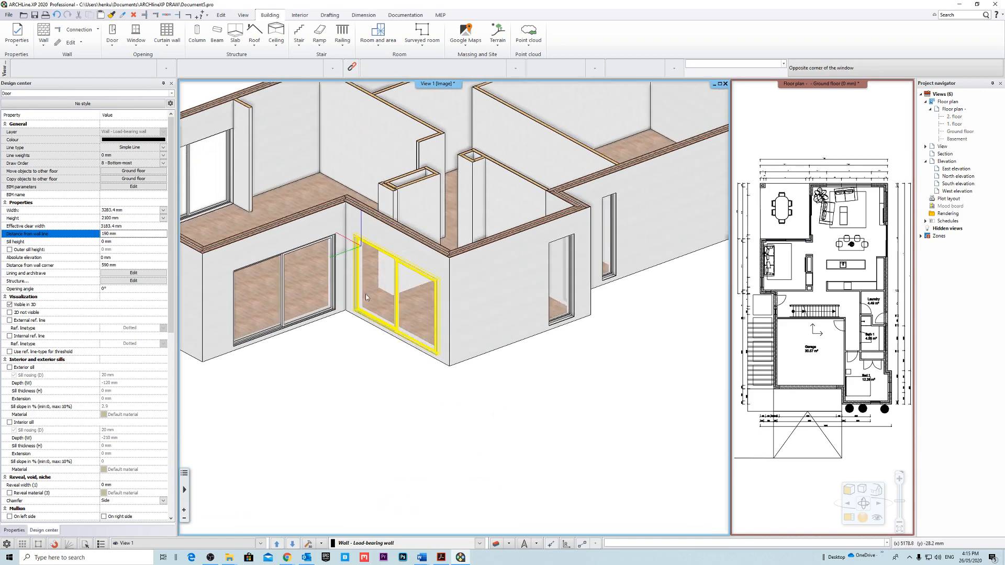
Set the distance from the wall line to 190 mm for the living room door facing the outdoor dining area, and inspect the doors in 3D.
{"action": "scroll", "coordinate": [330, 276], "scroll_direction": "up", "scroll_amount": 5}
{"action": "scroll", "coordinate": [430, 185], "scroll_direction": "up", "scroll_amount": 6}
{"action": "middle_click_drag", "start_coordinate": [486, 328], "coordinate": [388, 213]}
{"action": "scroll", "coordinate": [388, 213], "scroll_direction": "down", "scroll_amount": 5}
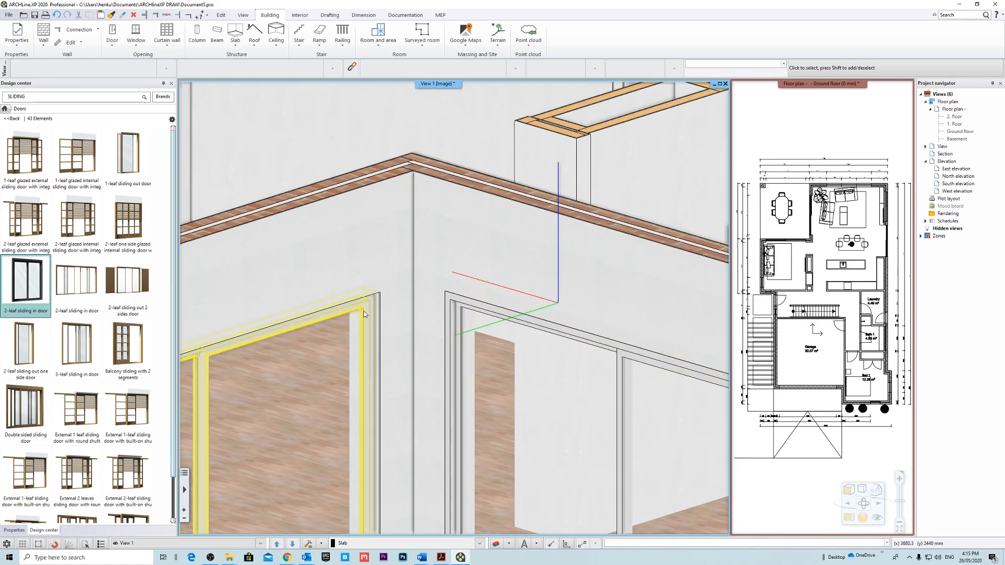
{"action": "left_click", "coordinate": [339, 366]}
{"action": "left_click", "coordinate": [130, 234]}
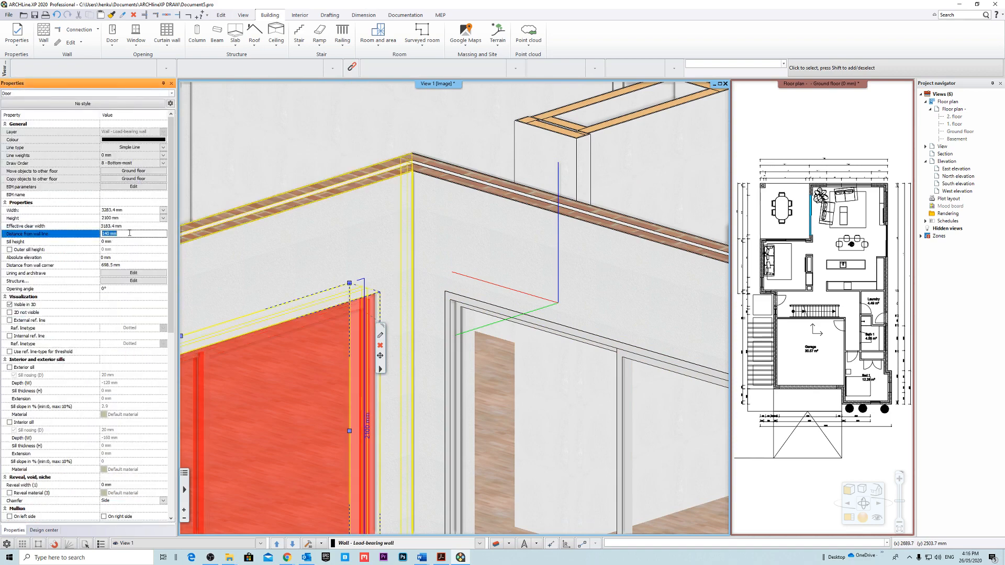
{"action": "key", "text": "Return"}
{"action": "scroll", "coordinate": [399, 298], "scroll_direction": "down", "scroll_amount": 8}
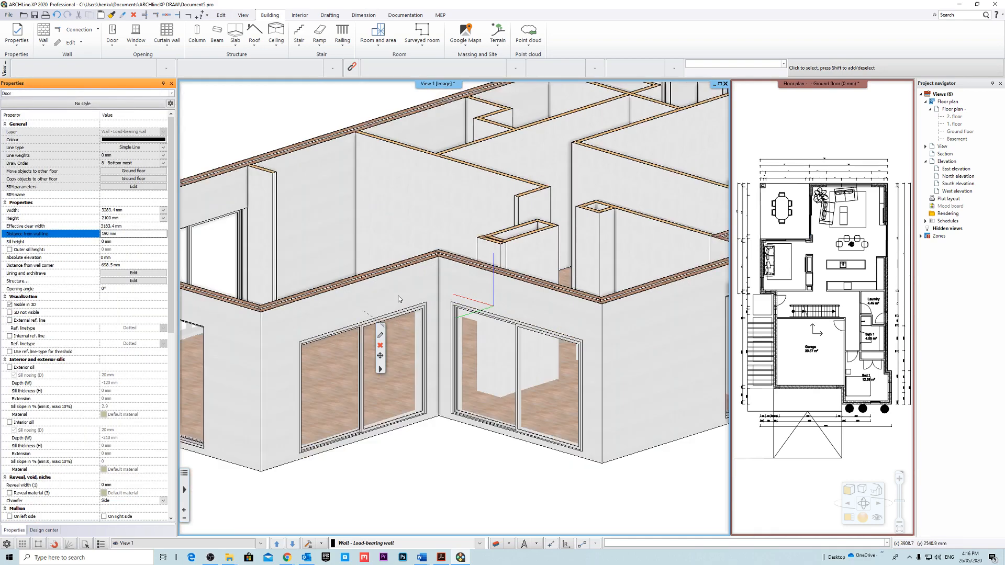
{"action": "left_click", "coordinate": [494, 414]}
{"action": "scroll", "coordinate": [409, 330], "scroll_direction": "up", "scroll_amount": 10}
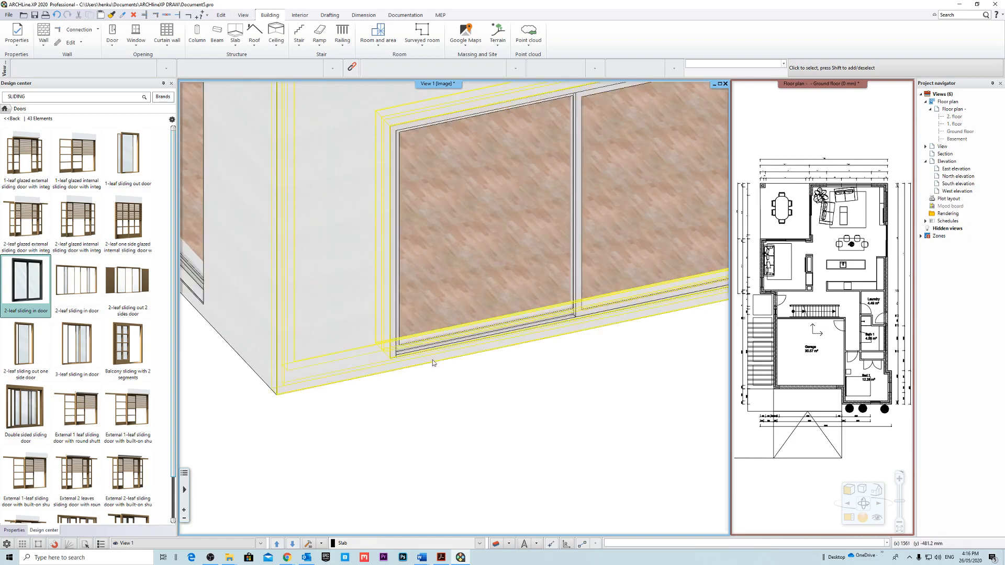
{"action": "middle_click_drag", "start_coordinate": [299, 366], "coordinate": [315, 404]}
{"action": "scroll", "coordinate": [315, 404], "scroll_direction": "down", "scroll_amount": 10}
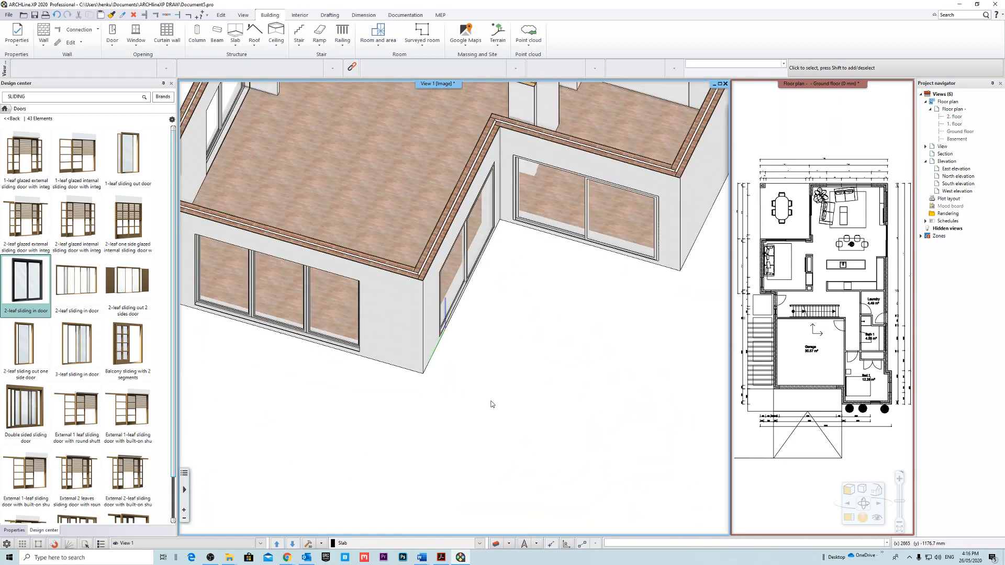
Inspect the sliding doors at the outdoor dining corner and in the long side wall in 3D.
{"action": "scroll", "coordinate": [524, 275], "scroll_direction": "up", "scroll_amount": 8}
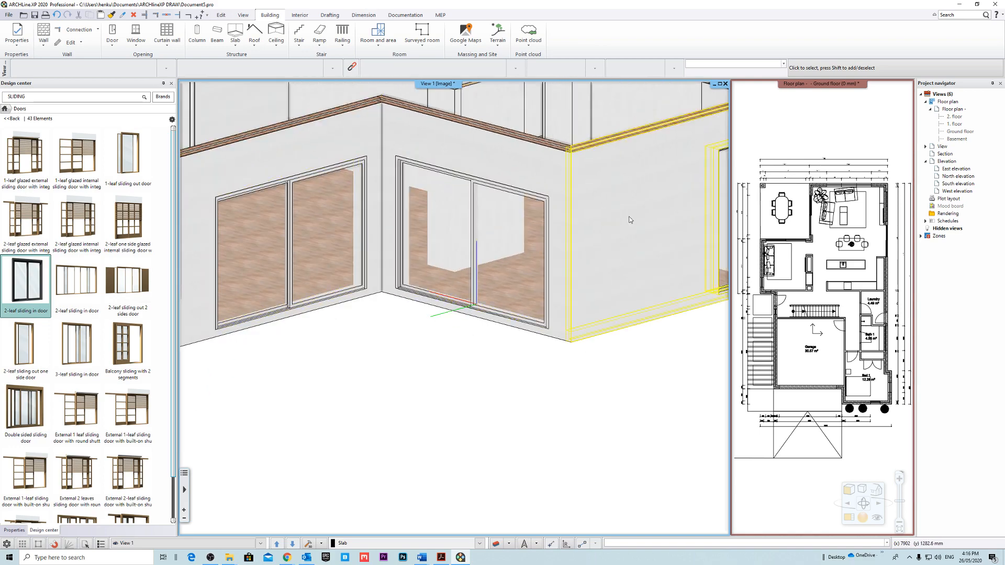
{"action": "scroll", "coordinate": [544, 341], "scroll_direction": "down", "scroll_amount": 5}
{"action": "scroll", "coordinate": [563, 353], "scroll_direction": "up", "scroll_amount": 7}
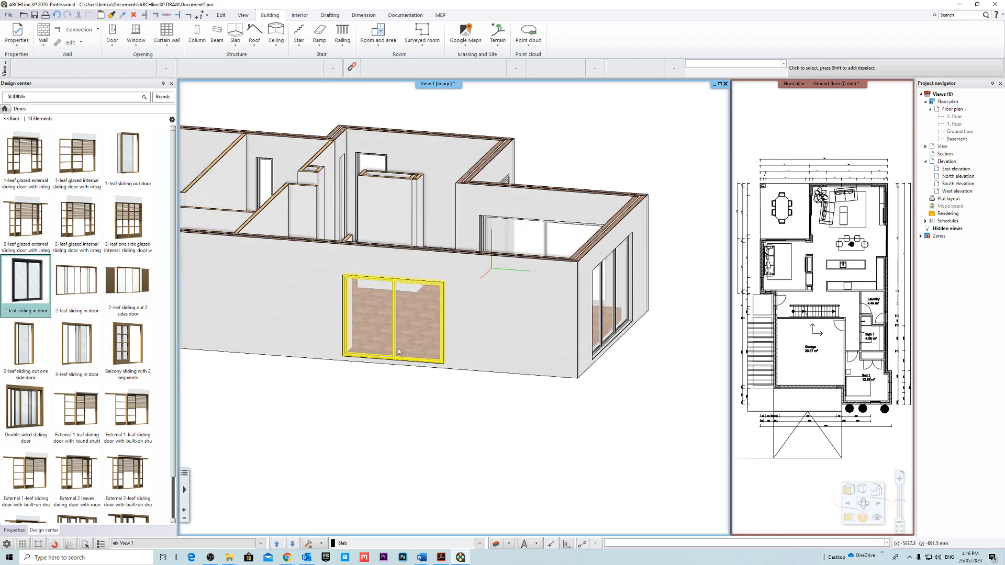
{"action": "middle_click_drag", "start_coordinate": [414, 348], "coordinate": [543, 345]}
Swap the ground floor plan into the large window in place of the 3D view.
{"action": "left_click", "coordinate": [800, 101]}
{"action": "right_click", "coordinate": [802, 86]}
{"action": "left_click", "coordinate": [843, 95]}
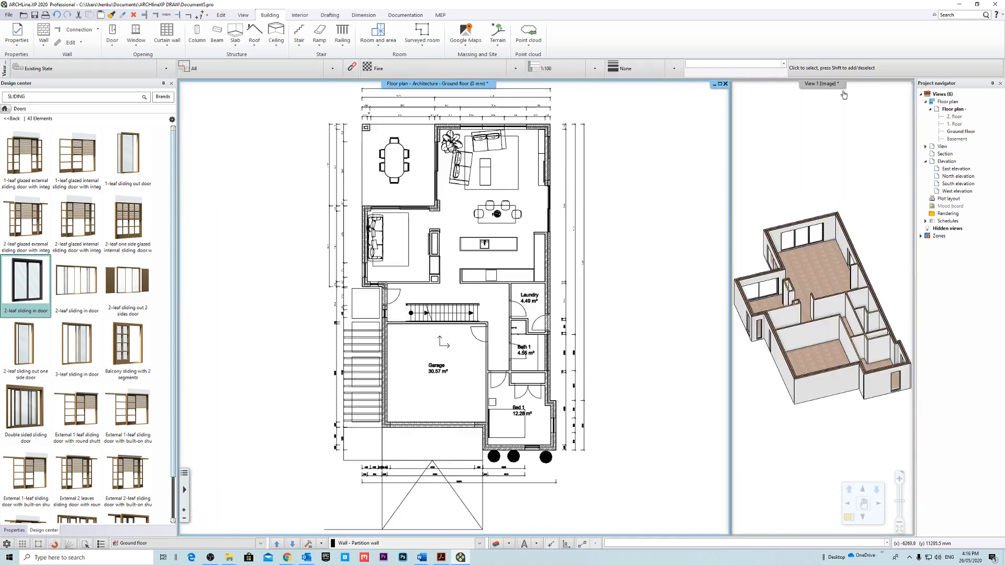
{"action": "middle_click_drag", "start_coordinate": [510, 239], "coordinate": [493, 269]}
{"action": "scroll", "coordinate": [449, 372], "scroll_direction": "up", "scroll_amount": 3}
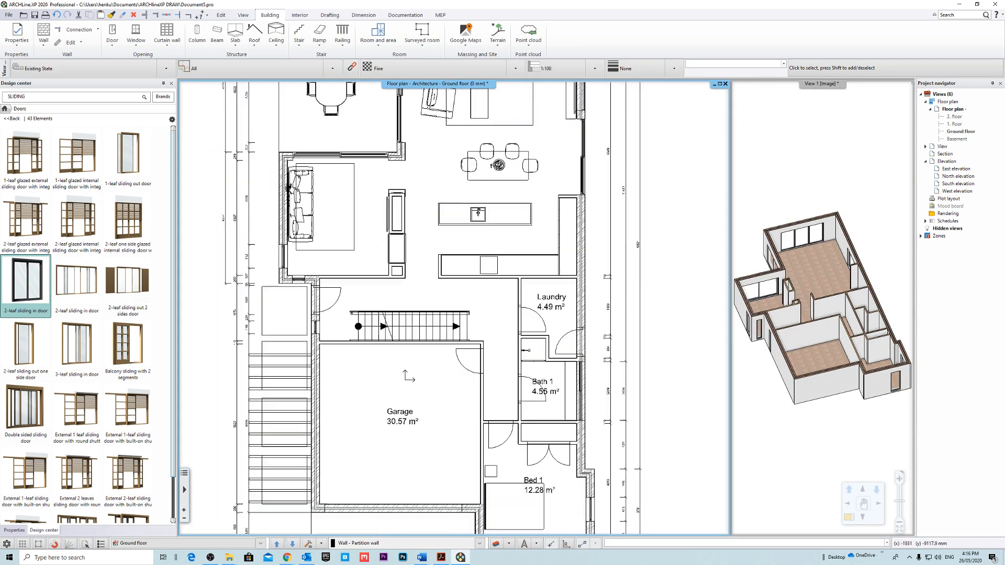
{"action": "middle_click_drag", "start_coordinate": [448, 372], "coordinate": [429, 304]}
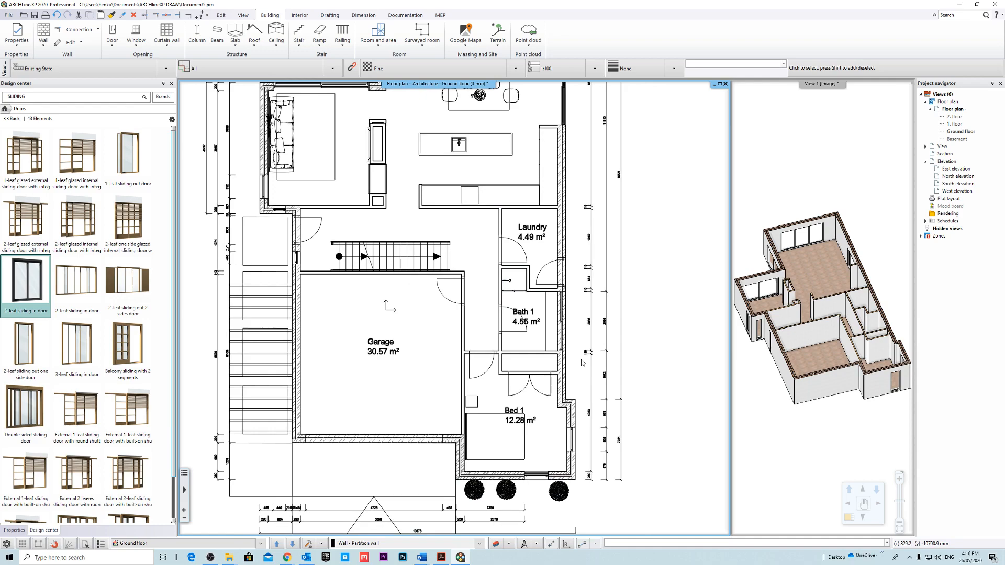
{"action": "middle_click_drag", "start_coordinate": [583, 338], "coordinate": [496, 294]}
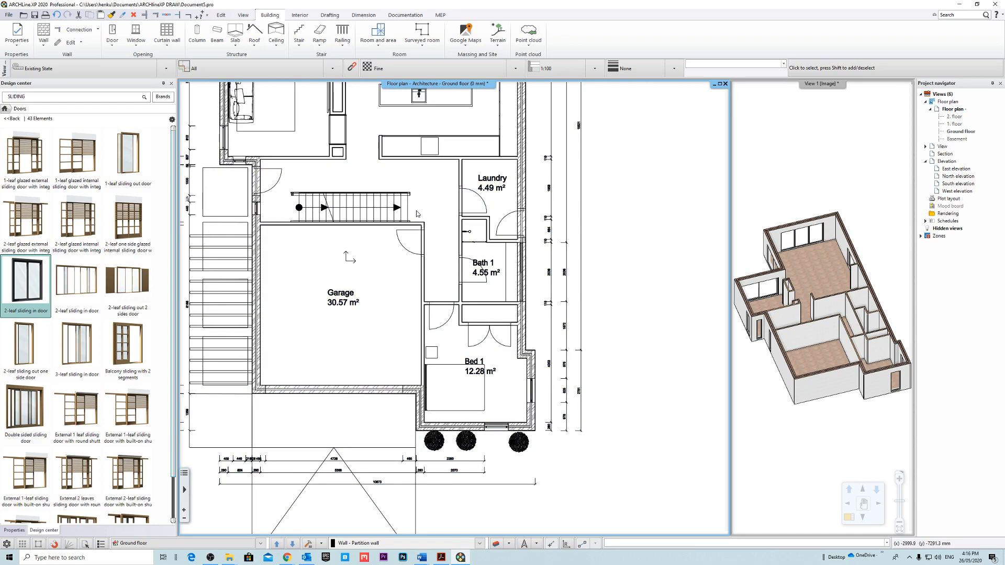
{"action": "scroll", "coordinate": [417, 213], "scroll_direction": "up", "scroll_amount": 1}
{"action": "middle_click_drag", "start_coordinate": [432, 215], "coordinate": [480, 327]}
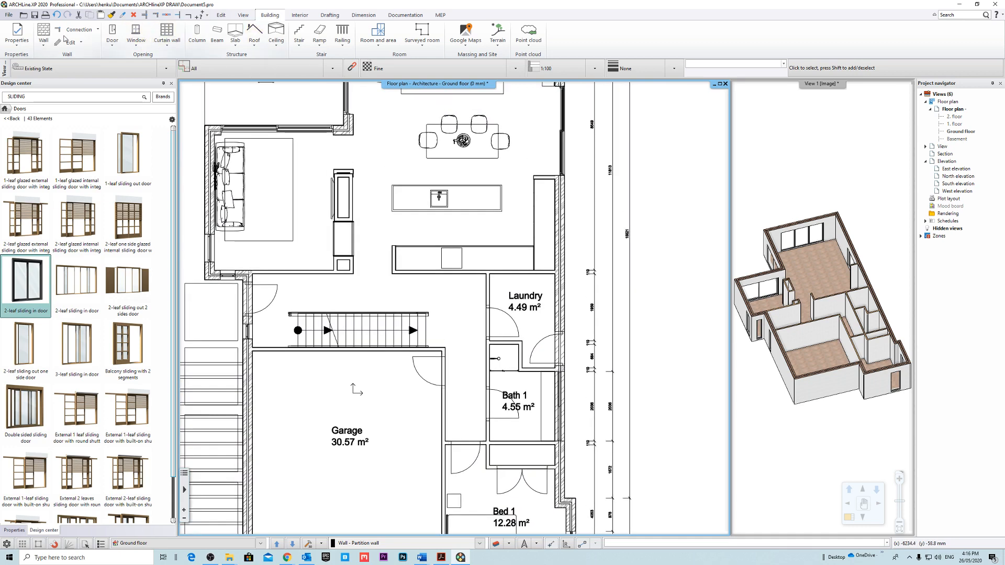
Start a single door in the Normal door style and set its solid material to Bright_white from the full material library.
{"action": "left_click", "coordinate": [117, 49]}
{"action": "left_click", "coordinate": [114, 71]}
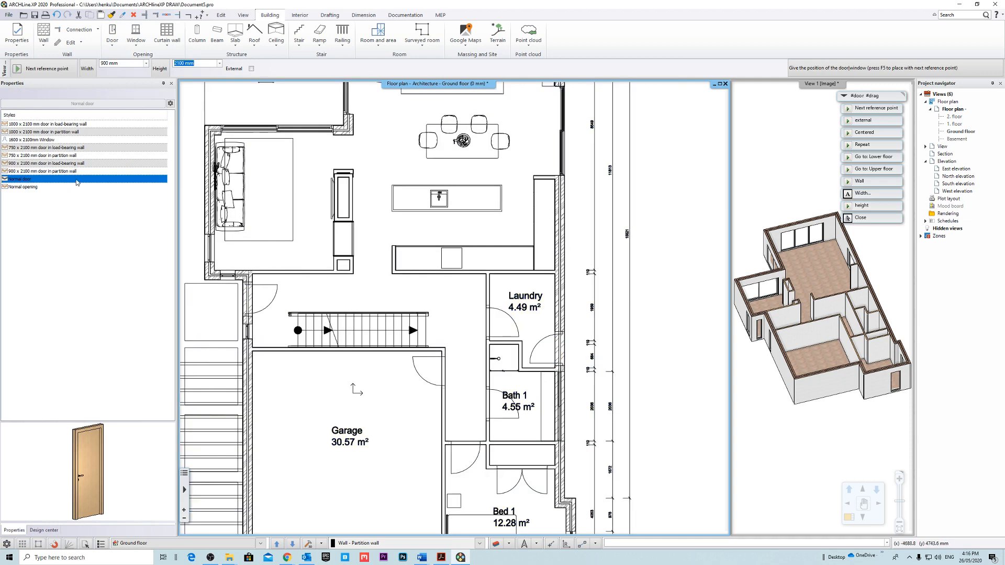
{"action": "left_click", "coordinate": [115, 199]}
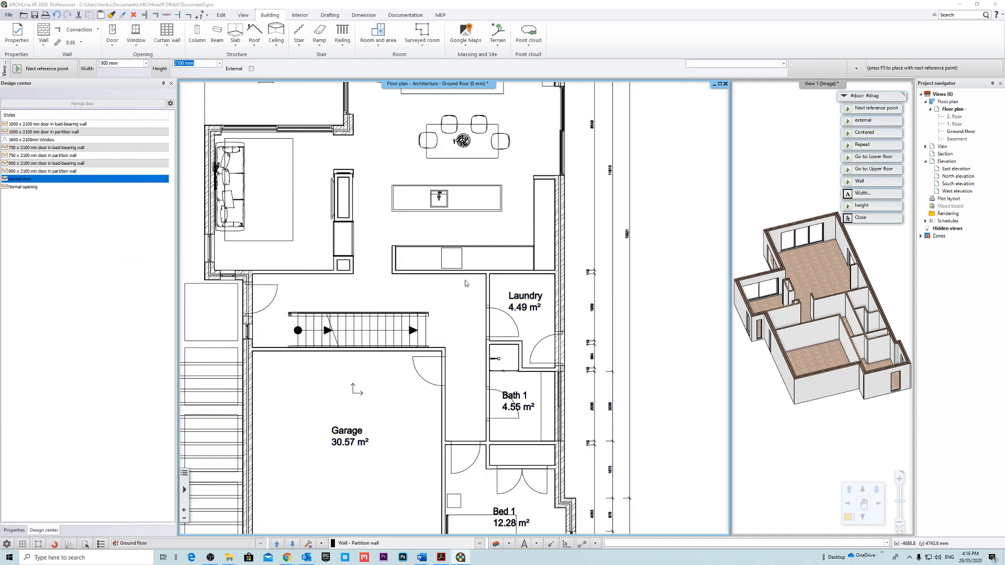
{"action": "left_click", "coordinate": [434, 356]}
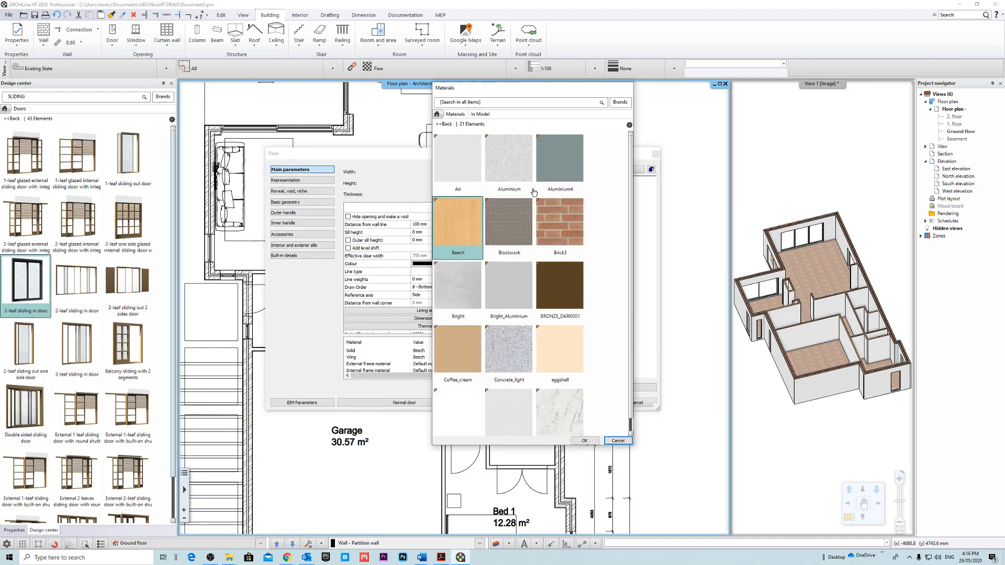
{"action": "type", "text": "WHITE"}
{"action": "key", "text": "Return"}
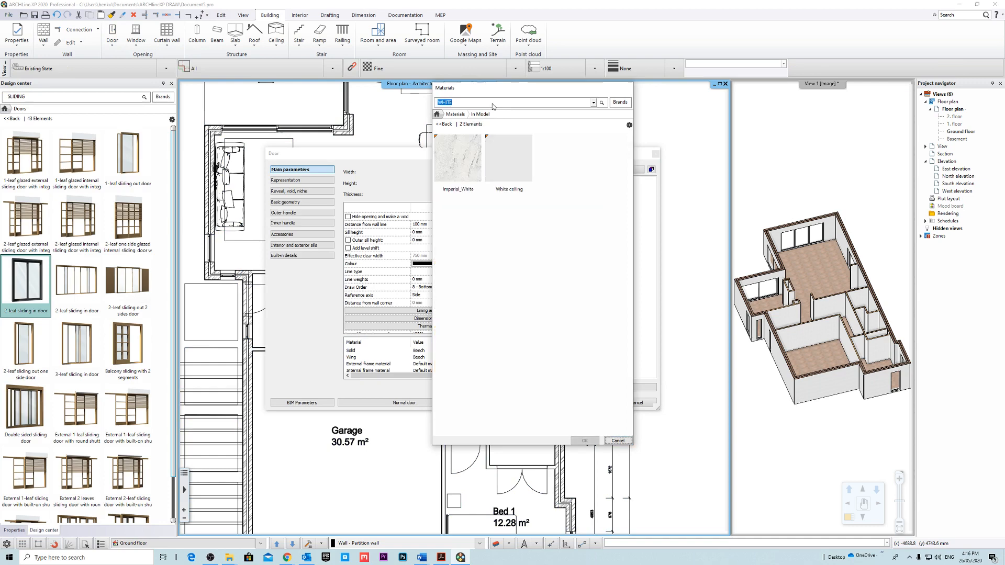
{"action": "left_click", "coordinate": [441, 124]}
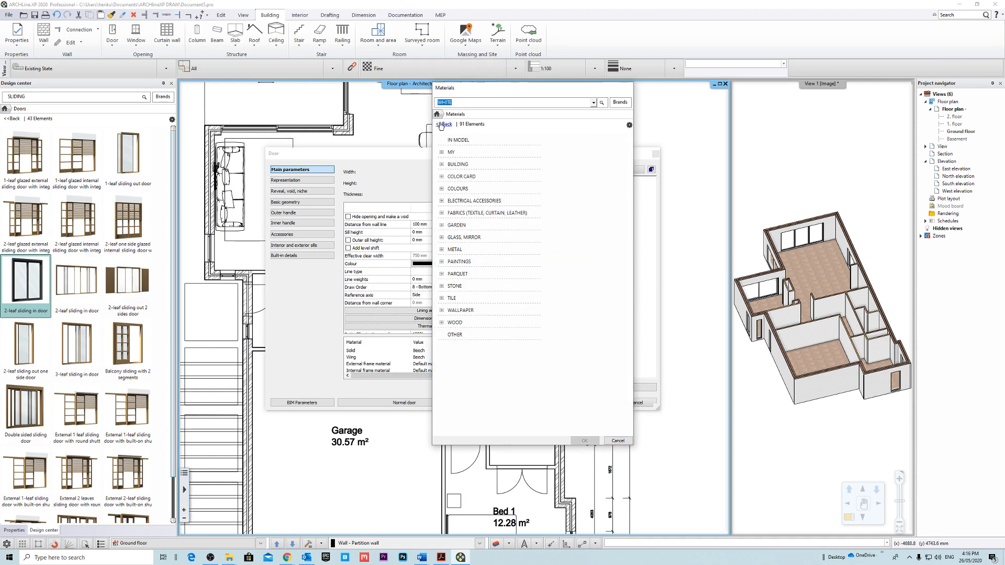
{"action": "key", "text": "Return"}
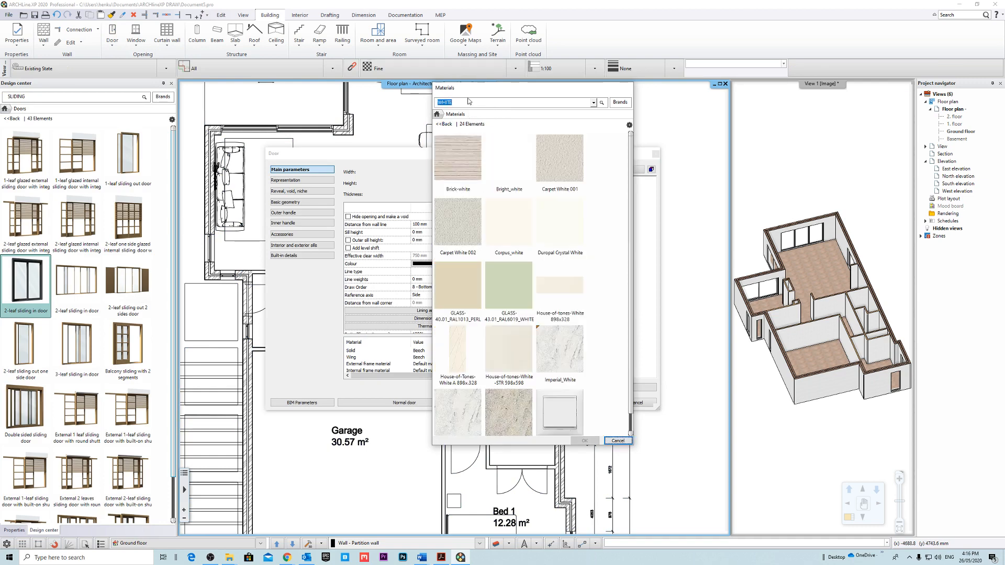
{"action": "left_click", "coordinate": [510, 157]}
{"action": "left_click", "coordinate": [584, 441]}
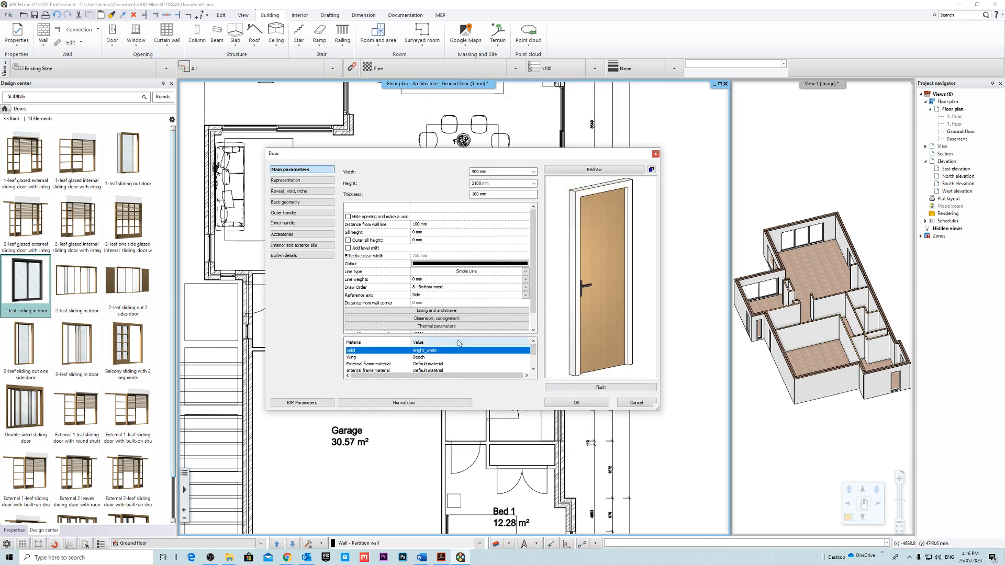
Set the door's wing material to Bright_white.
{"action": "double_click", "coordinate": [421, 363]}
{"action": "left_click", "coordinate": [578, 438]}
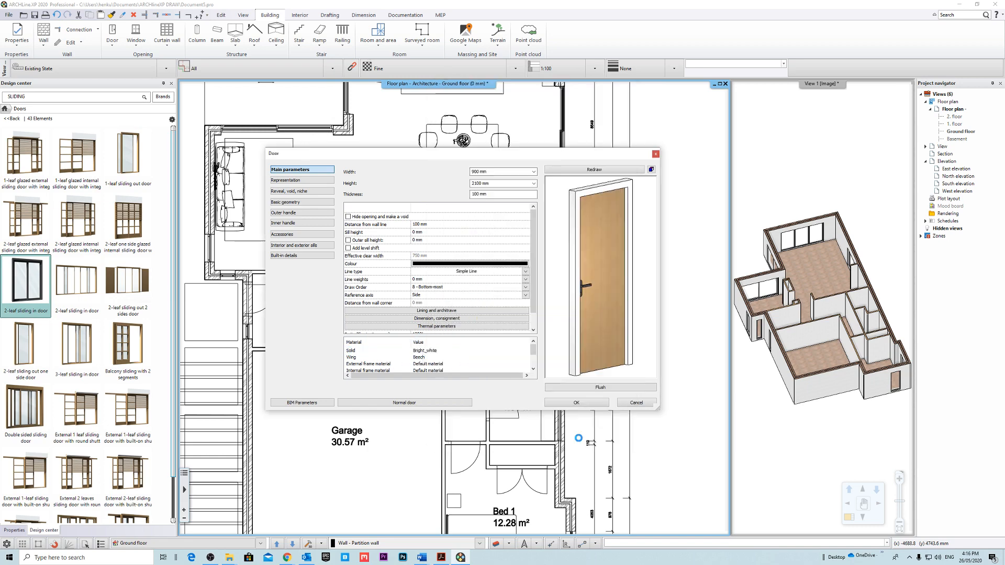
{"action": "double_click", "coordinate": [428, 363]}
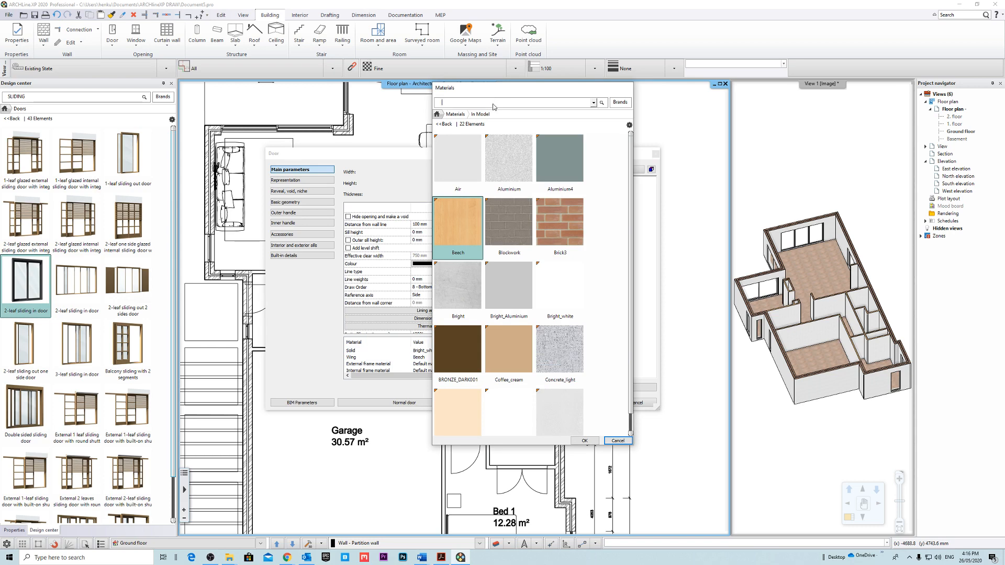
{"action": "type", "text": "ITE"}
{"action": "key", "text": "Return"}
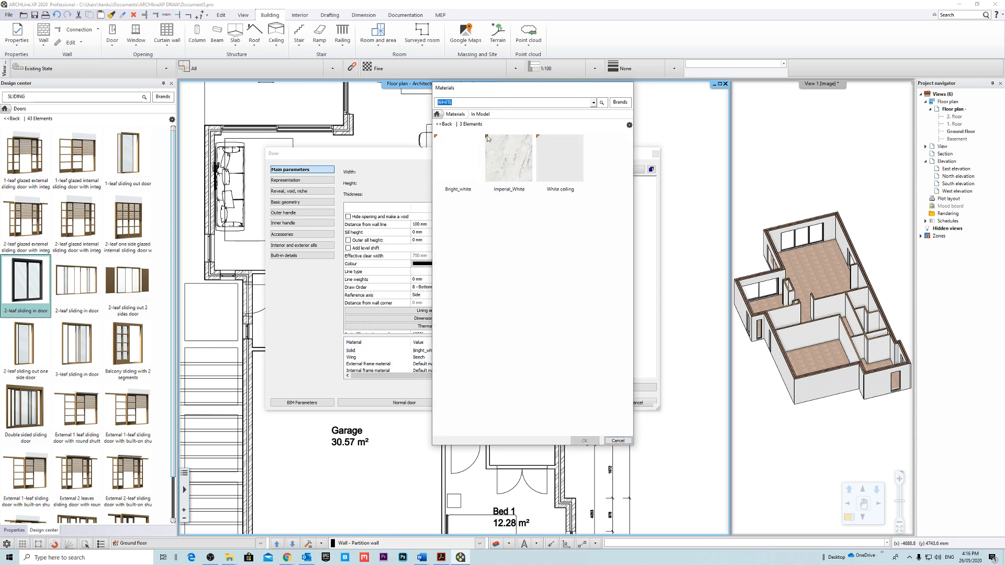
{"action": "left_click", "coordinate": [595, 441]}
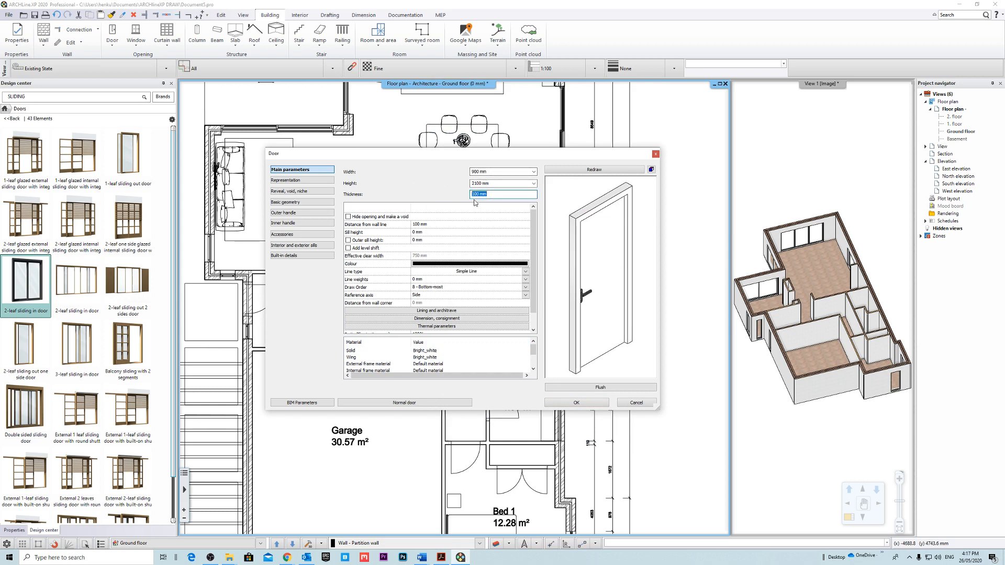
Try other door thicknesses such as 50 mm in the preview and set the thickness back to 100 mm.
{"action": "left_click", "coordinate": [617, 169]}
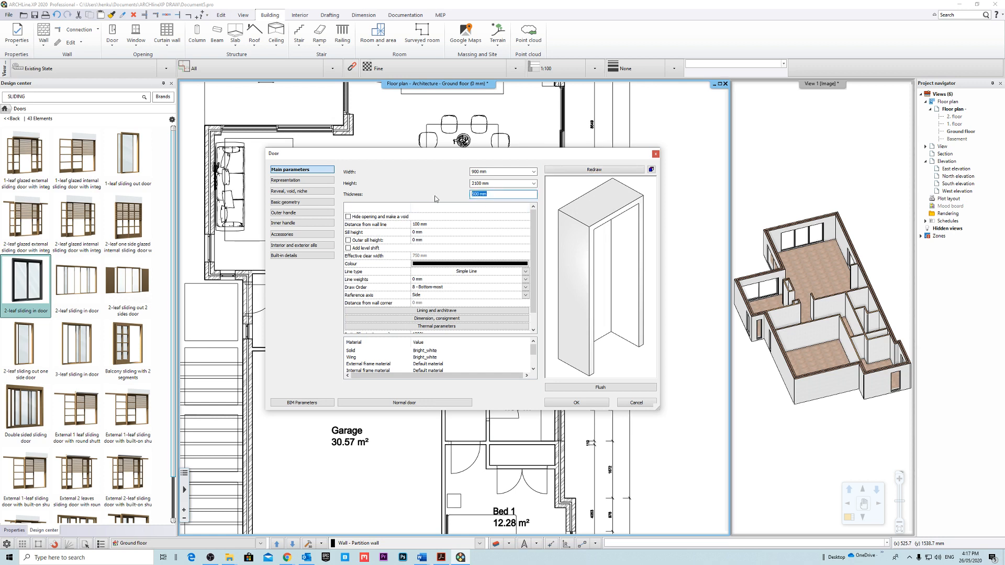
{"action": "type", "text": "50"}
{"action": "left_click", "coordinate": [629, 170]}
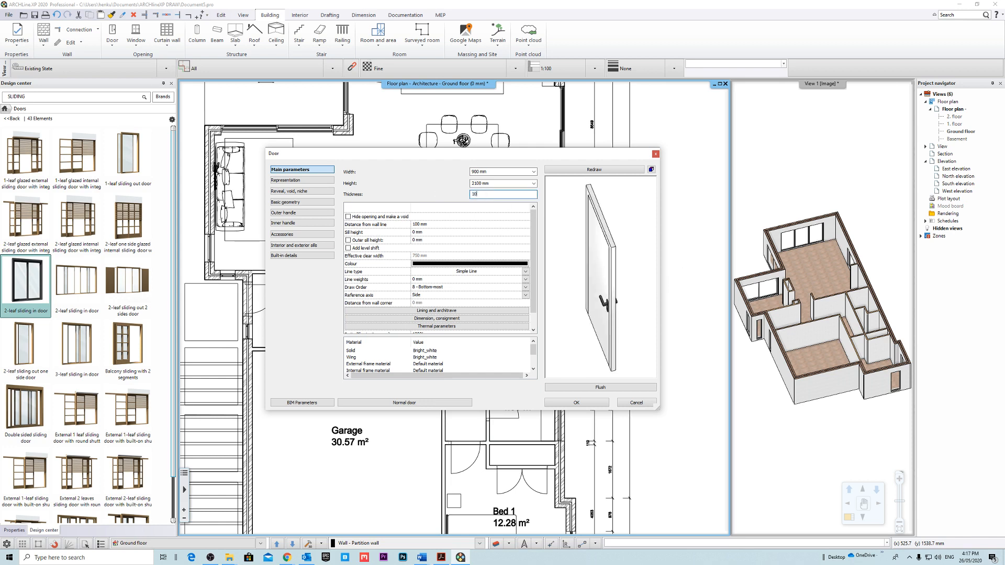
{"action": "left_click", "coordinate": [627, 171]}
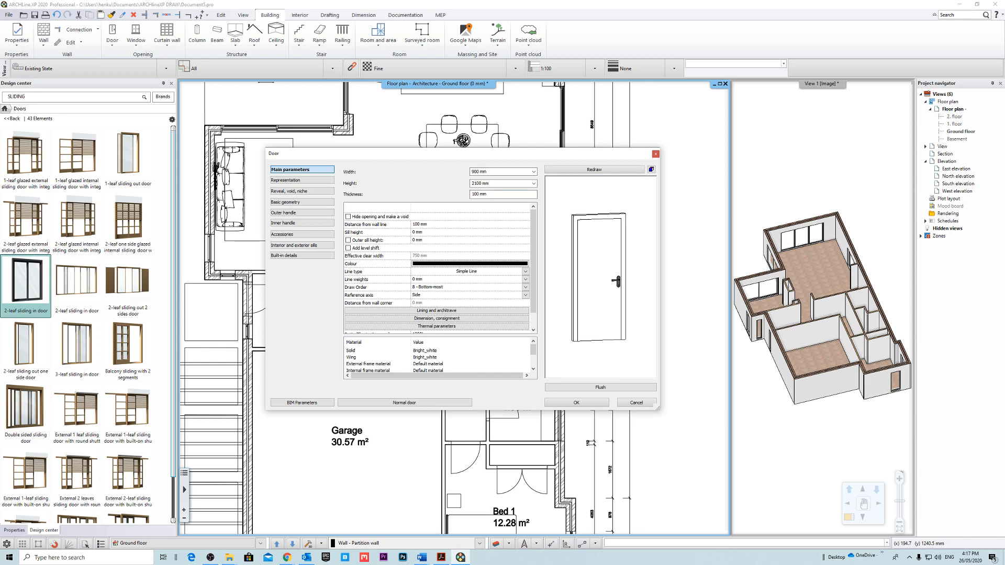
Set the door's frame width around to 50 mm in the basic geometry and redraw the preview.
{"action": "left_click", "coordinate": [309, 202]}
{"action": "left_click", "coordinate": [421, 182]}
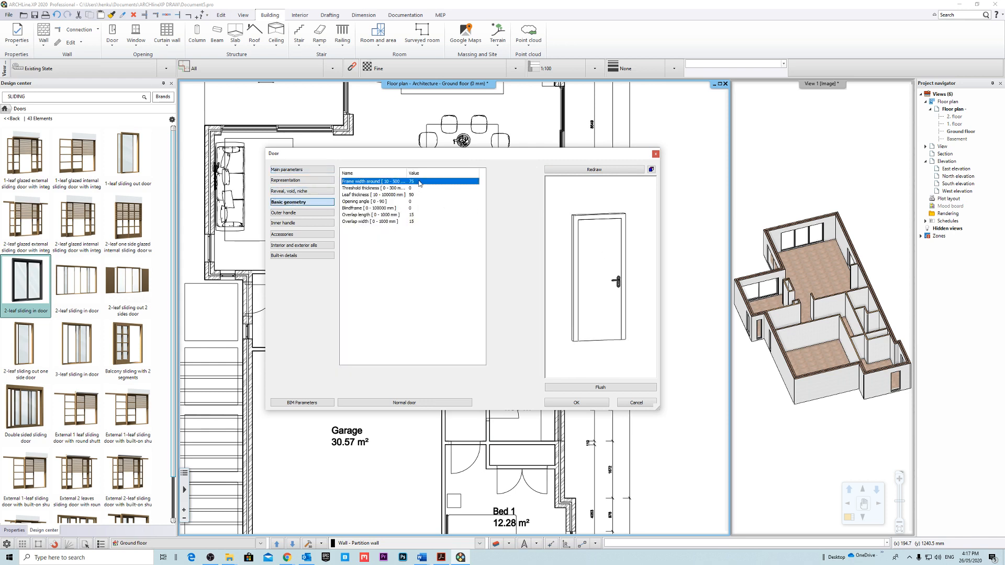
{"action": "left_click", "coordinate": [431, 180]}
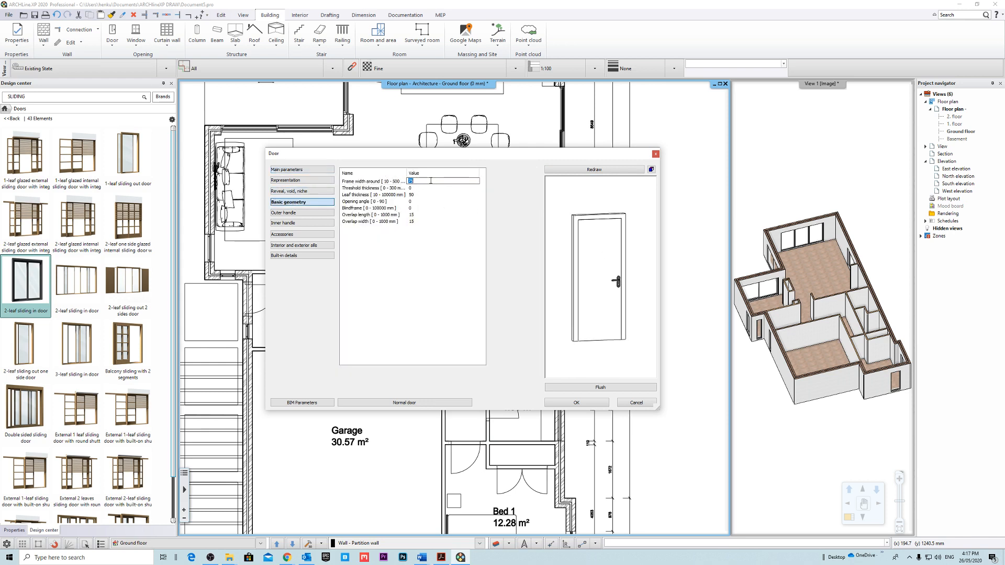
{"action": "left_click", "coordinate": [588, 170]}
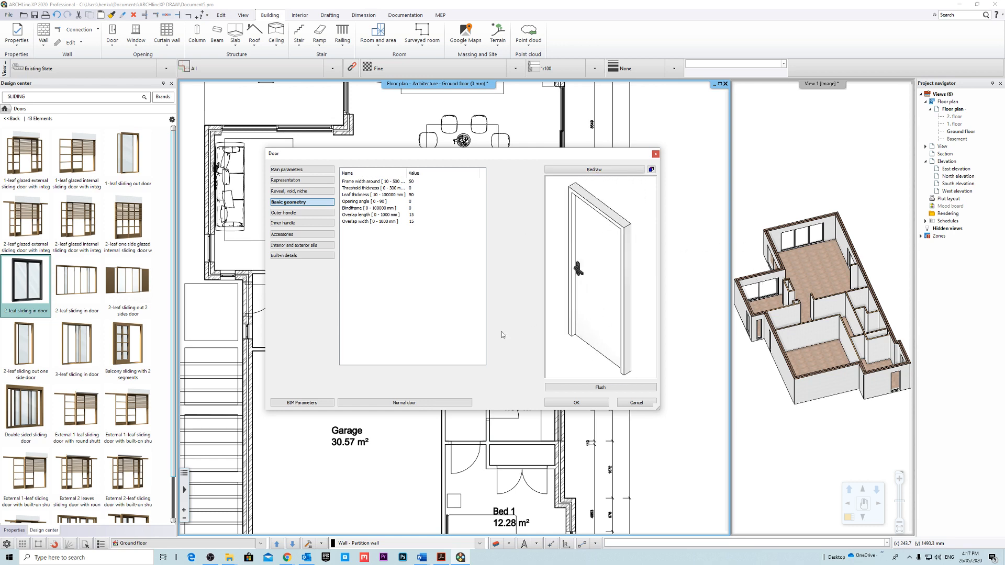
Overwrite the Normal door style with the current door settings, activate it and accept the door properties.
{"action": "left_click", "coordinate": [414, 403]}
{"action": "left_click", "coordinate": [749, 390]}
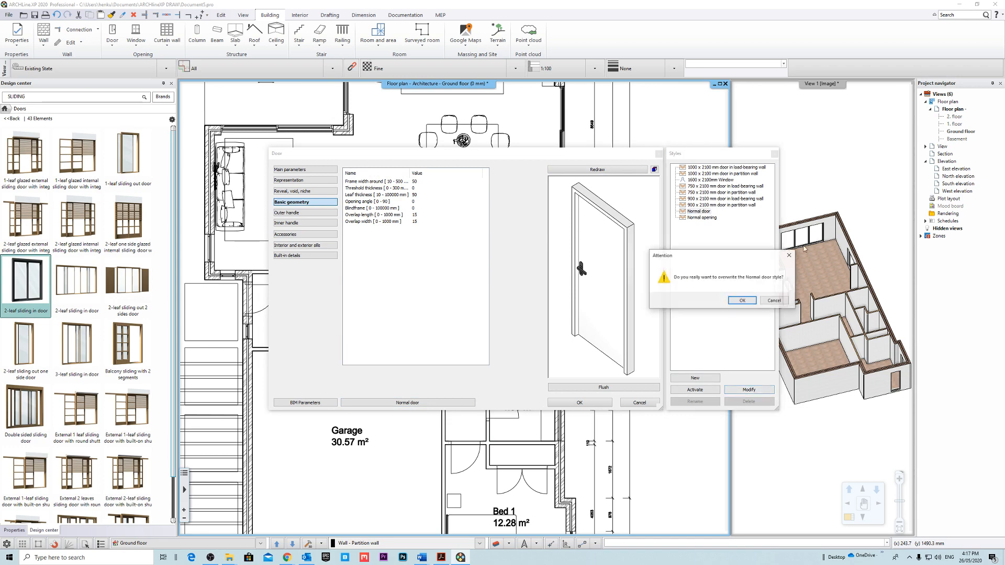
{"action": "left_click", "coordinate": [741, 300]}
{"action": "left_click", "coordinate": [698, 392]}
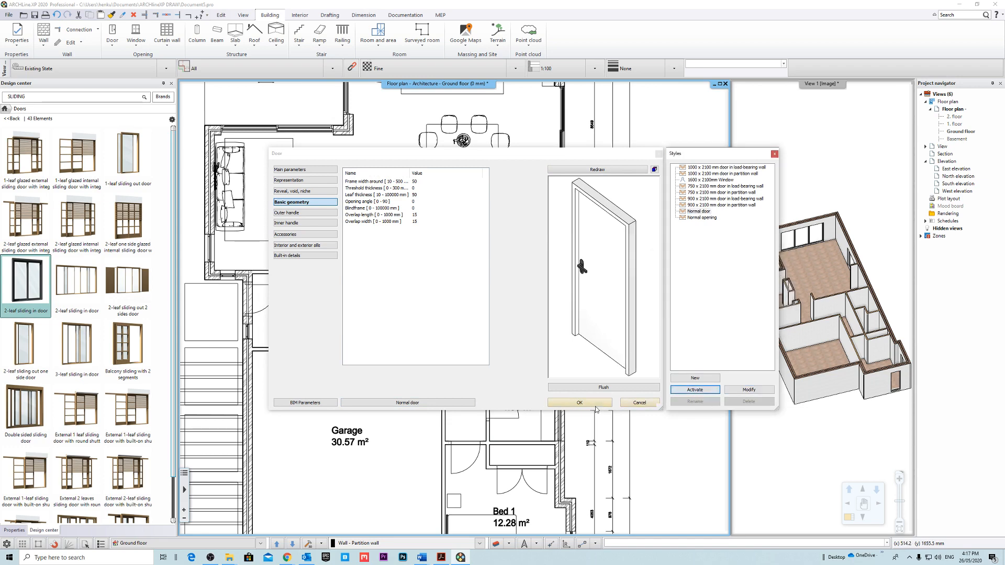
{"action": "left_click", "coordinate": [579, 403]}
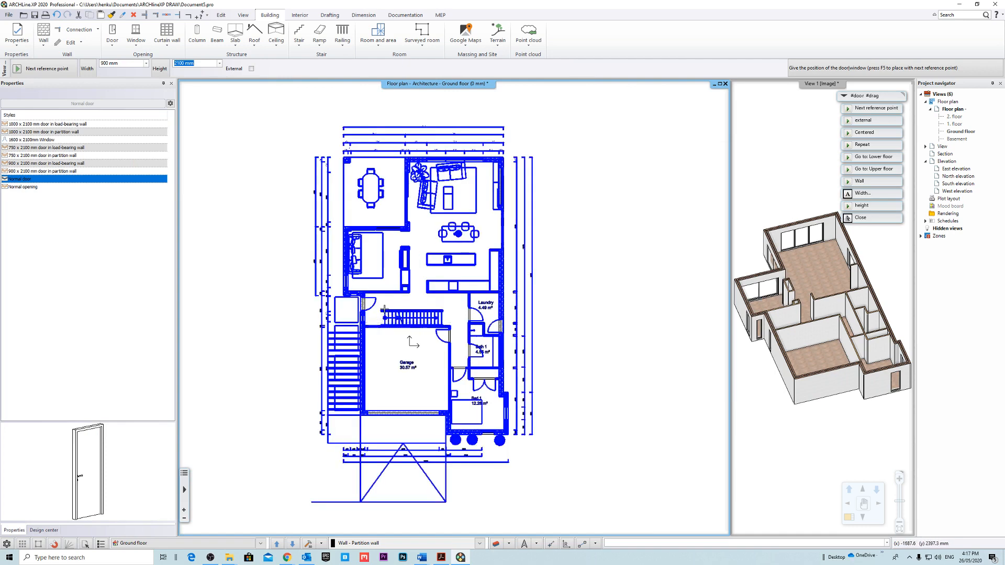
Place the 900 x 2100 mm door in the entry opening below the sitting room, swinging inward into the hall.
{"action": "scroll", "coordinate": [346, 307], "scroll_direction": "up", "scroll_amount": 3}
{"action": "scroll", "coordinate": [395, 274], "scroll_direction": "up", "scroll_amount": 3}
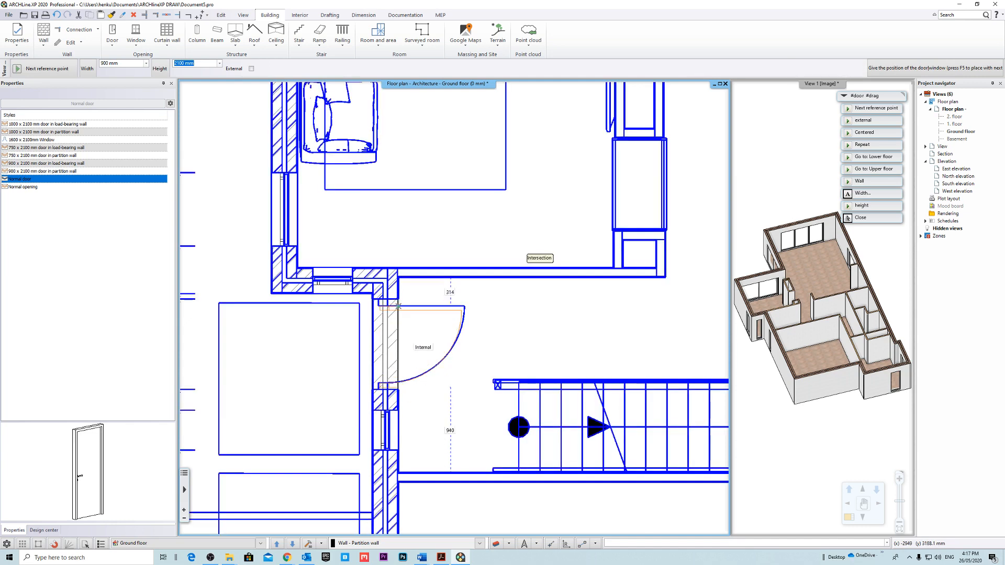
{"action": "left_click", "coordinate": [516, 261]}
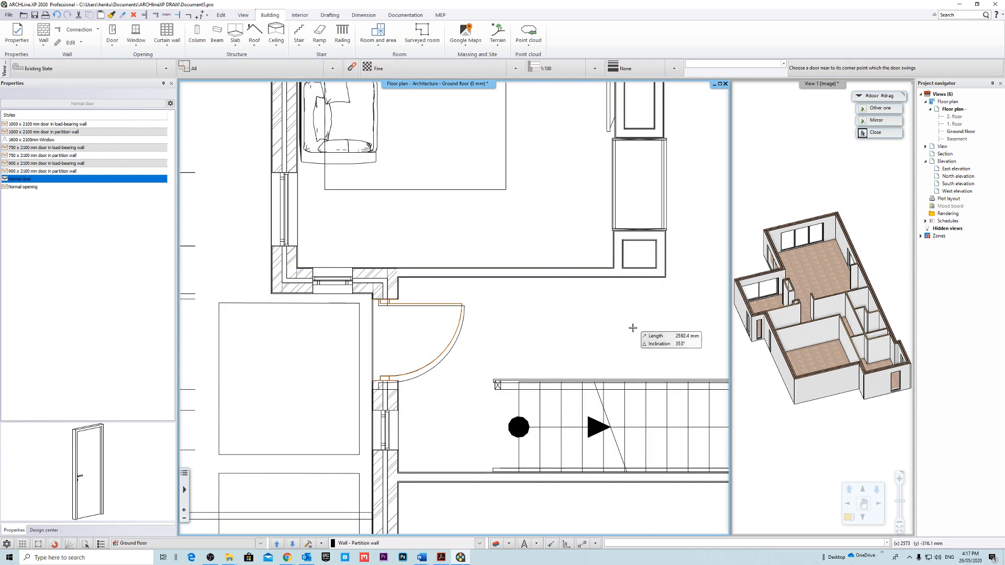
{"action": "scroll", "coordinate": [470, 306], "scroll_direction": "down", "scroll_amount": 4}
{"action": "left_click", "coordinate": [572, 319]}
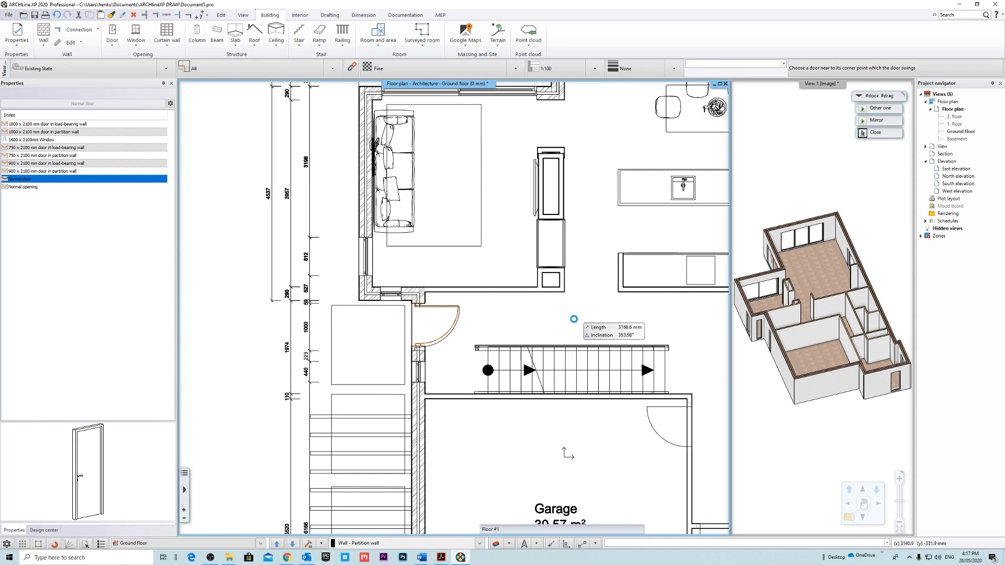
{"action": "scroll", "coordinate": [444, 343], "scroll_direction": "up", "scroll_amount": 5}
{"action": "key", "text": "Escape"}
Widen the entry door to 1000 mm by stretching its stair-side jamb to the opening edge on the underlay.
{"action": "left_click", "coordinate": [425, 317]}
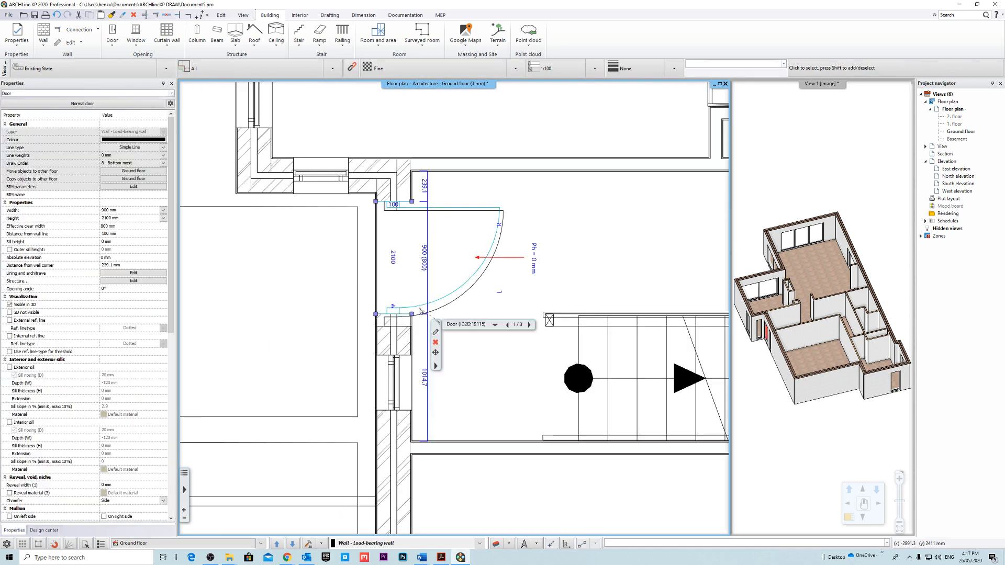
{"action": "left_click", "coordinate": [376, 314]}
{"action": "left_click", "coordinate": [413, 335]}
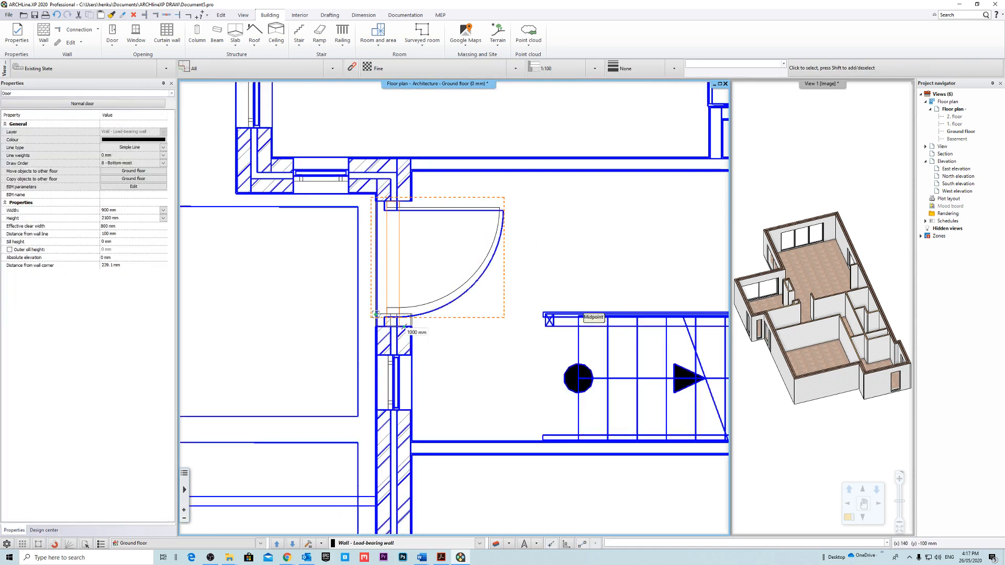
{"action": "left_click", "coordinate": [376, 326]}
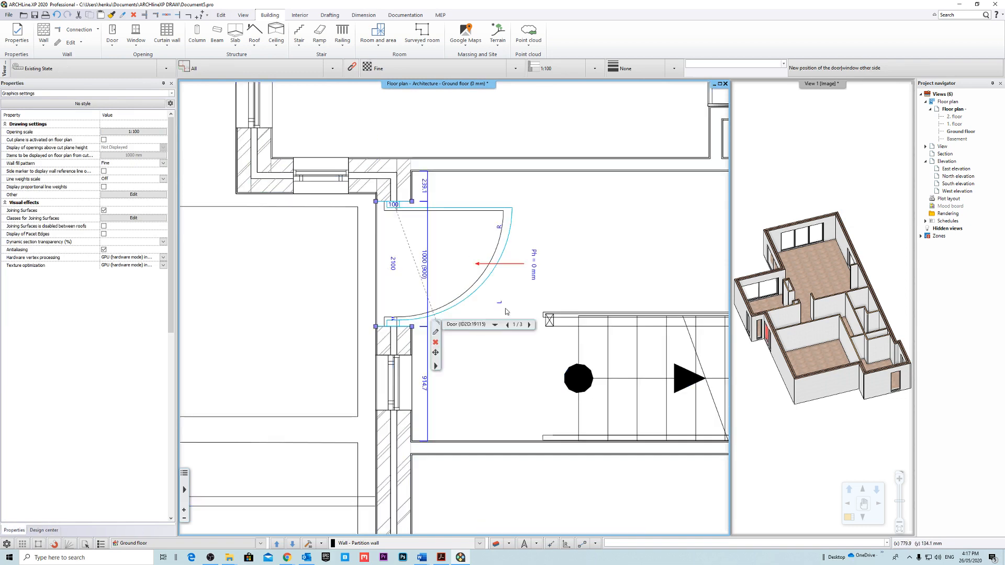
{"action": "key", "text": "Escape"}
{"action": "scroll", "coordinate": [451, 280], "scroll_direction": "down", "scroll_amount": 2}
{"action": "scroll", "coordinate": [458, 278], "scroll_direction": "down", "scroll_amount": 4}
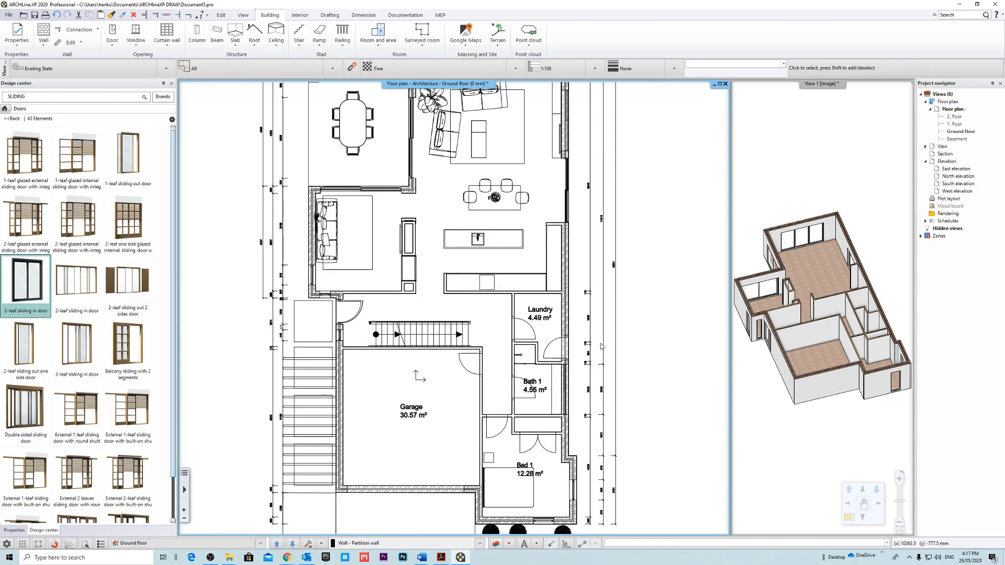
Place a Normal door by two points across the 1000 mm laundry opening in the hall partition, swinging into the hall.
{"action": "left_click", "coordinate": [112, 42]}
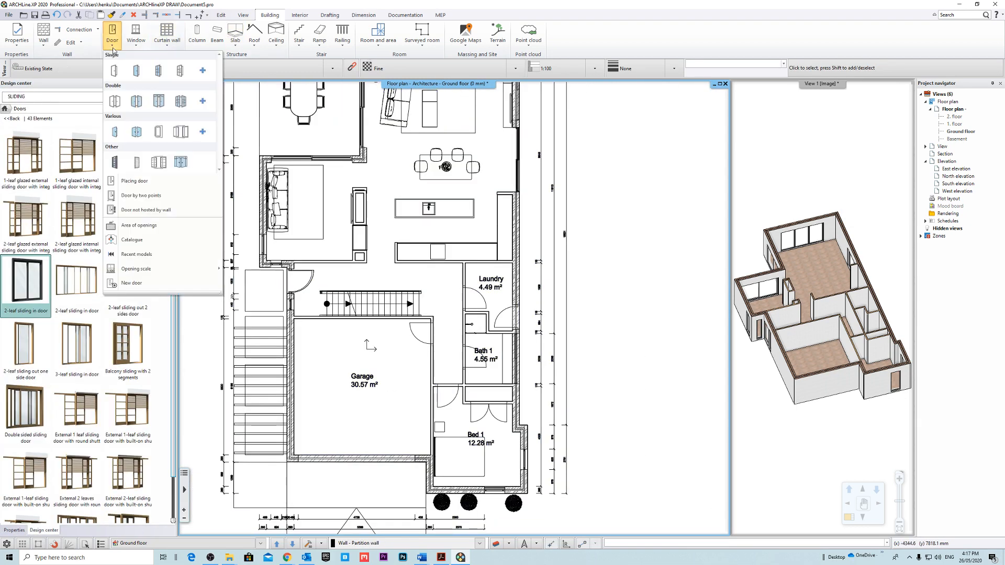
{"action": "left_click", "coordinate": [172, 201]}
{"action": "scroll", "coordinate": [471, 293], "scroll_direction": "up", "scroll_amount": 6}
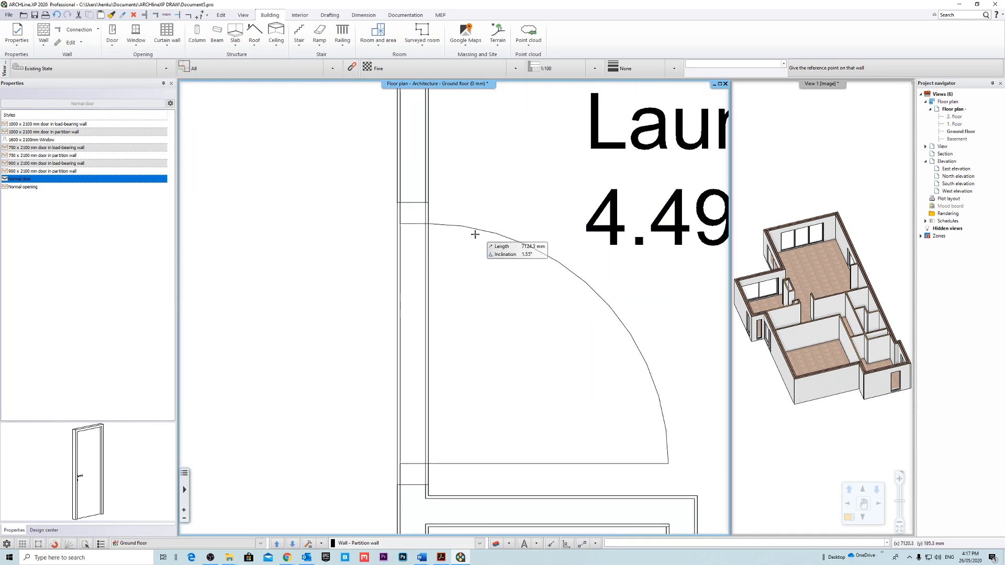
{"action": "left_click", "coordinate": [398, 203]}
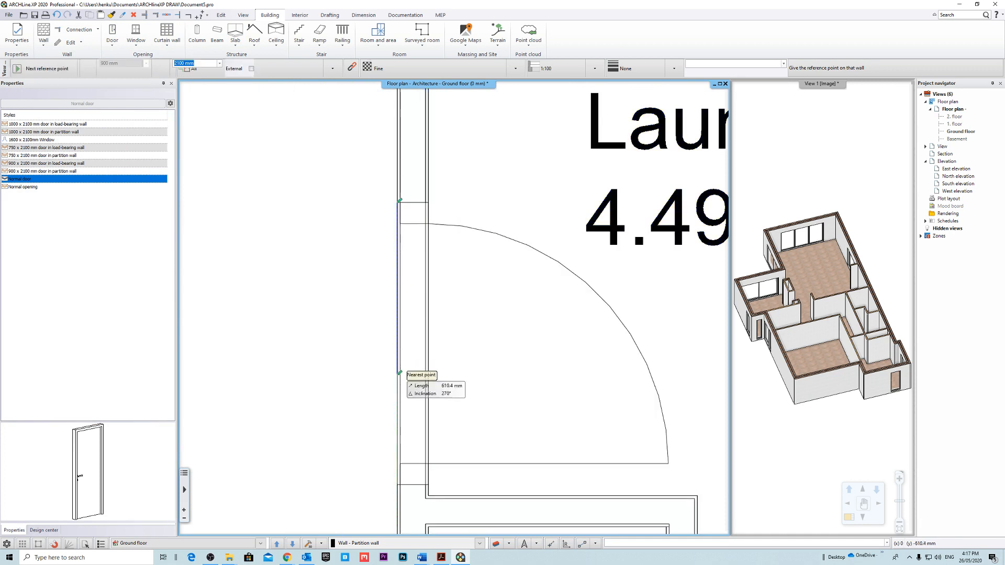
{"action": "left_click", "coordinate": [390, 486]}
{"action": "scroll", "coordinate": [455, 366], "scroll_direction": "down", "scroll_amount": 4}
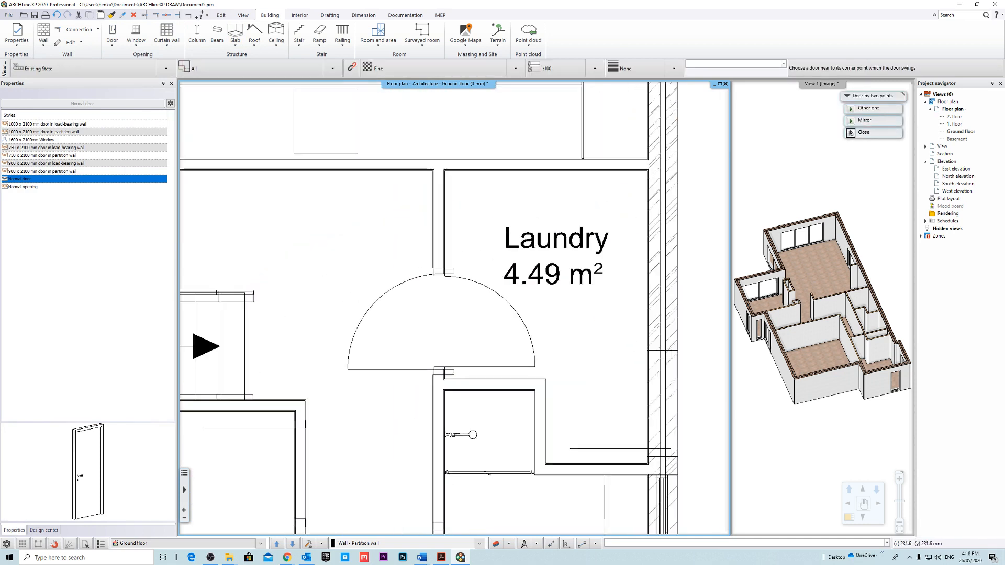
{"action": "left_click", "coordinate": [413, 280]}
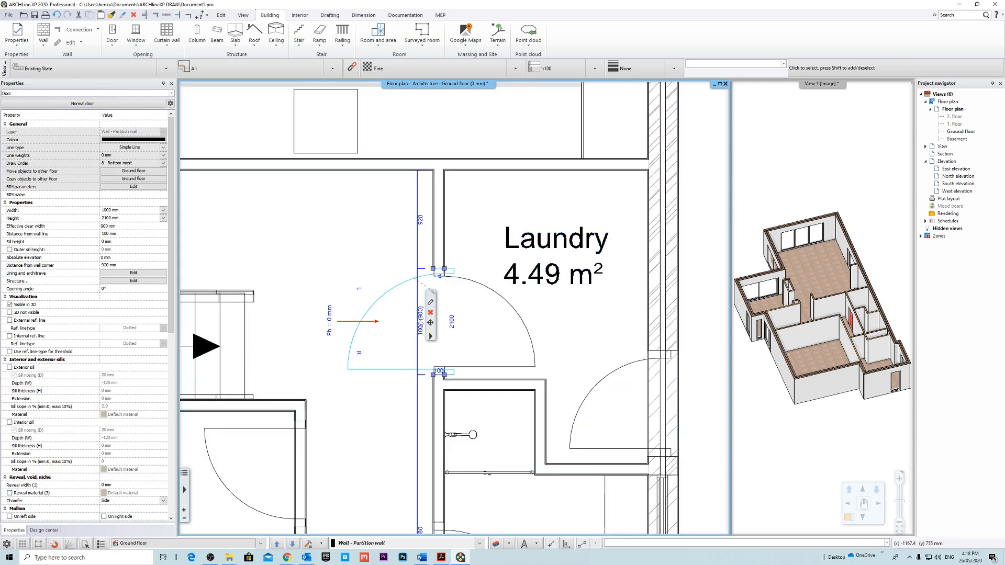
Mirror the laundry door across the wall so it swings into the laundry, hinged on the Bath 1 side.
{"action": "middle_click_drag", "start_coordinate": [493, 311], "coordinate": [411, 326]}
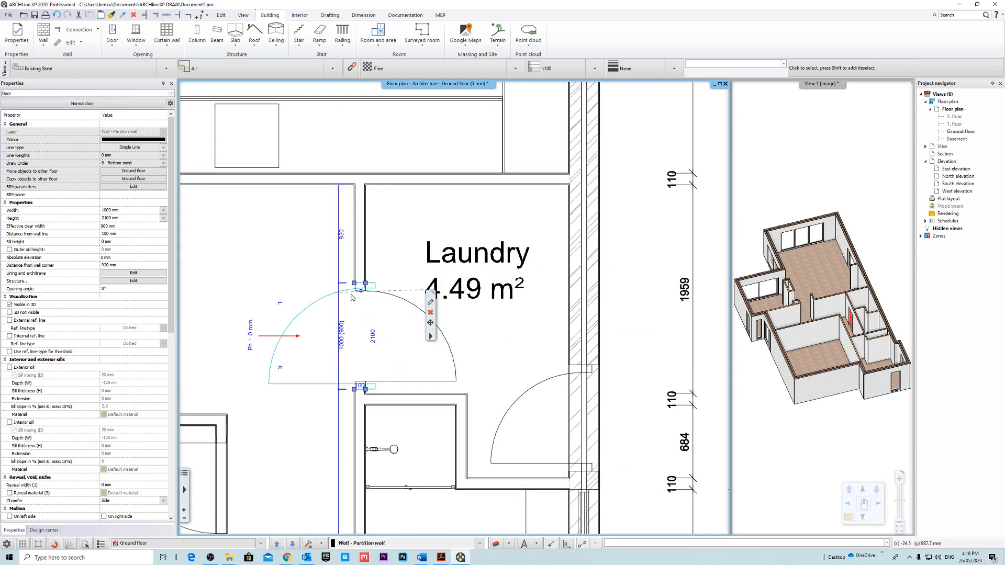
{"action": "left_click", "coordinate": [361, 293]}
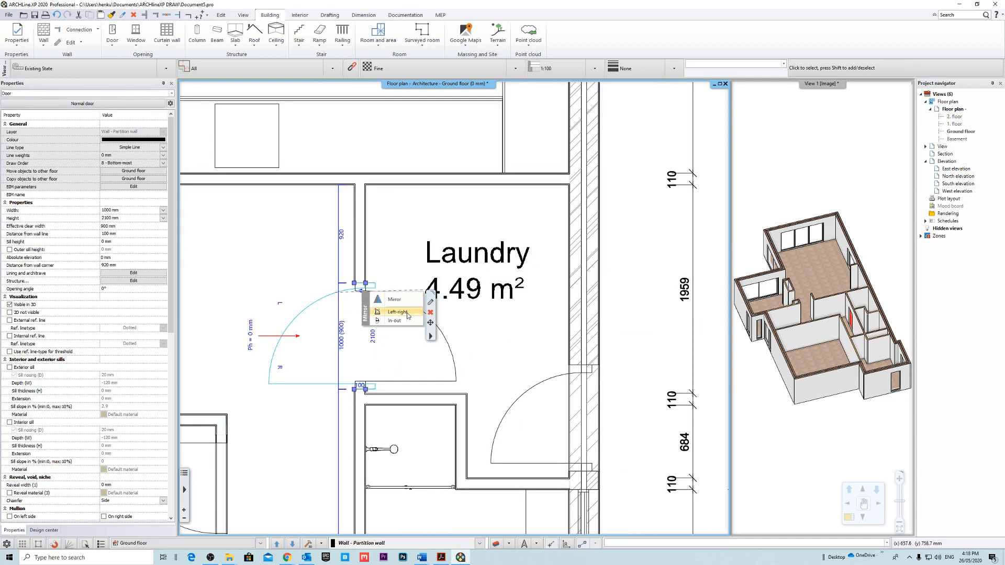
{"action": "left_click", "coordinate": [409, 314]}
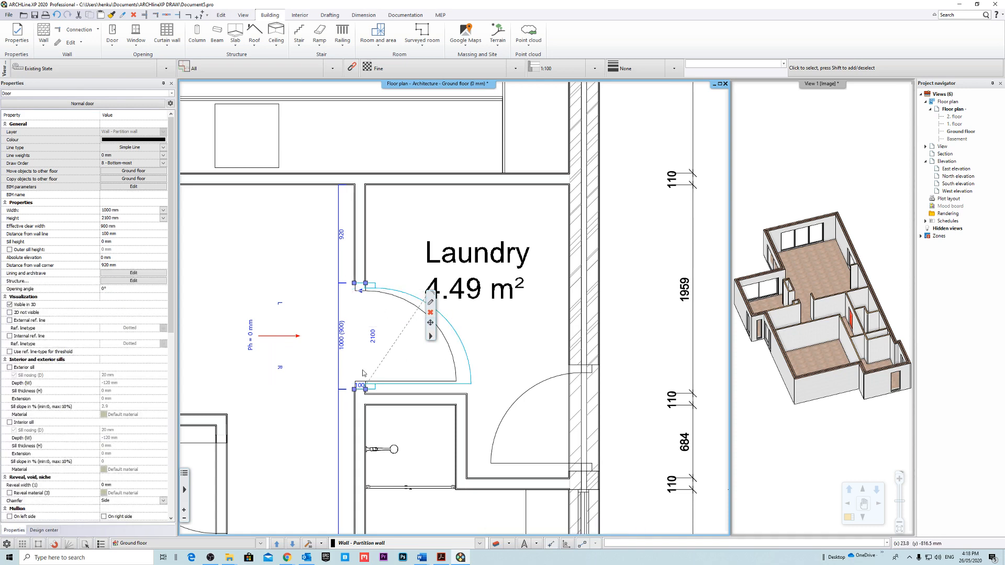
Set the laundry door's distance from wall line to 0 mm and deselect the door.
{"action": "scroll", "coordinate": [314, 379], "scroll_direction": "up", "scroll_amount": 1}
{"action": "left_click", "coordinate": [134, 234]}
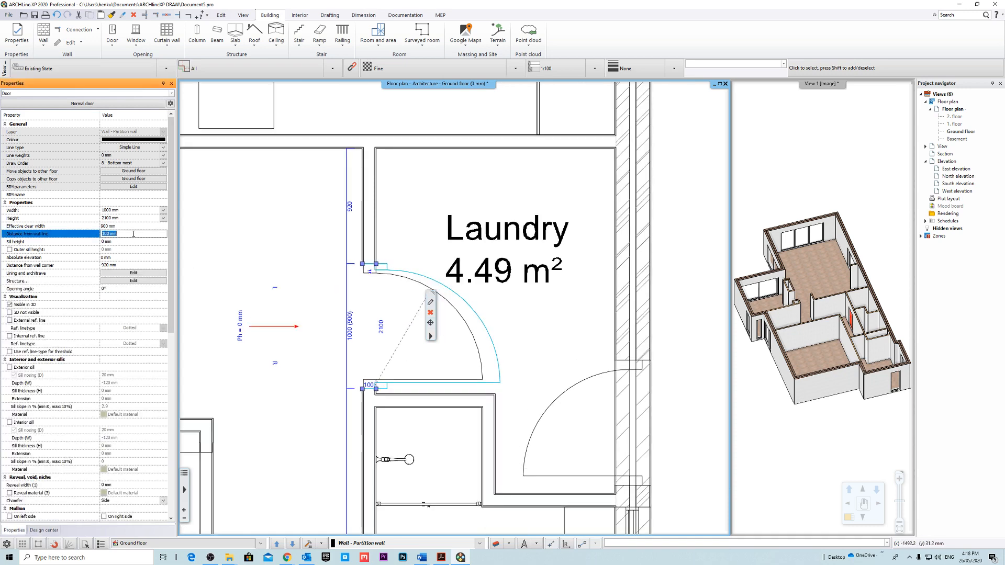
{"action": "type", "text": "0"}
{"action": "key", "text": "Return"}
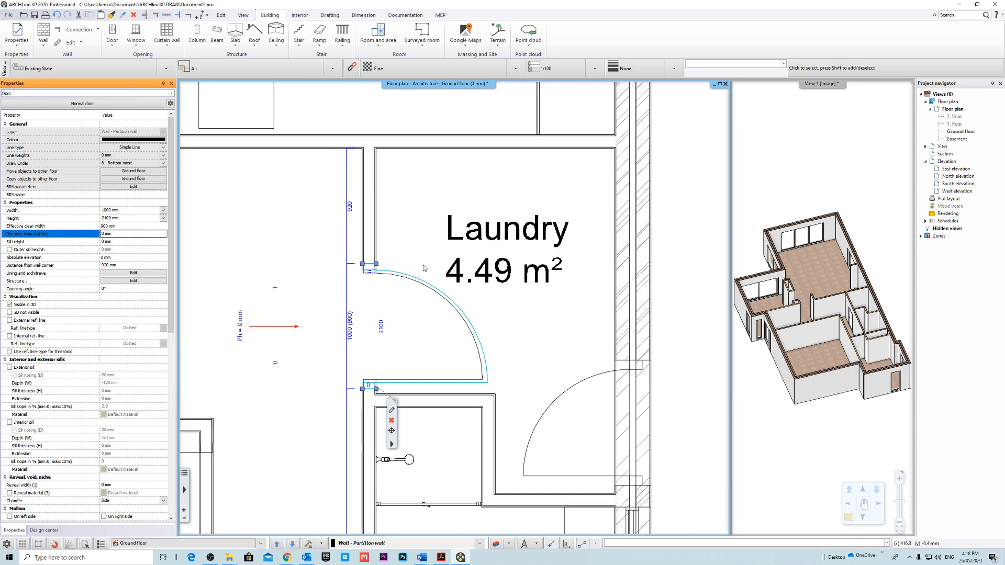
{"action": "scroll", "coordinate": [486, 337], "scroll_direction": "down", "scroll_amount": 2}
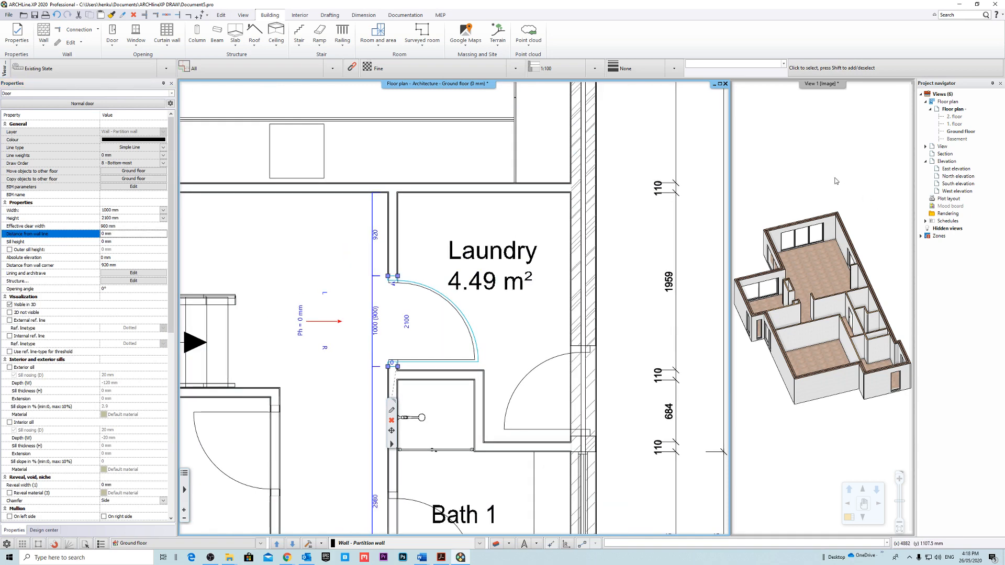
{"action": "scroll", "coordinate": [495, 350], "scroll_direction": "down", "scroll_amount": 1}
{"action": "key", "text": "Escape"}
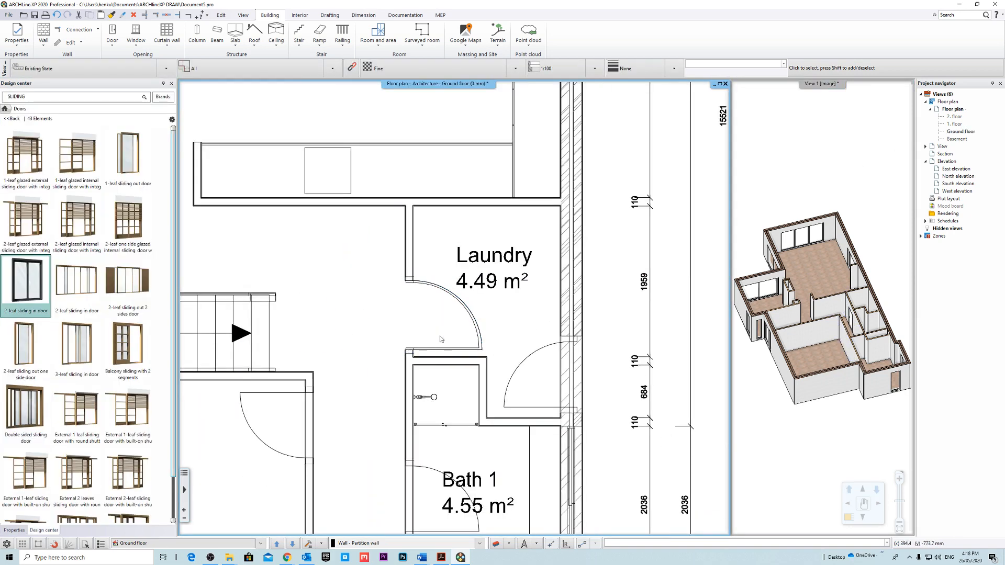
{"action": "scroll", "coordinate": [440, 335], "scroll_direction": "up", "scroll_amount": 3}
{"action": "middle_click_drag", "start_coordinate": [393, 237], "coordinate": [388, 254]}
{"action": "scroll", "coordinate": [388, 253], "scroll_direction": "down", "scroll_amount": 2}
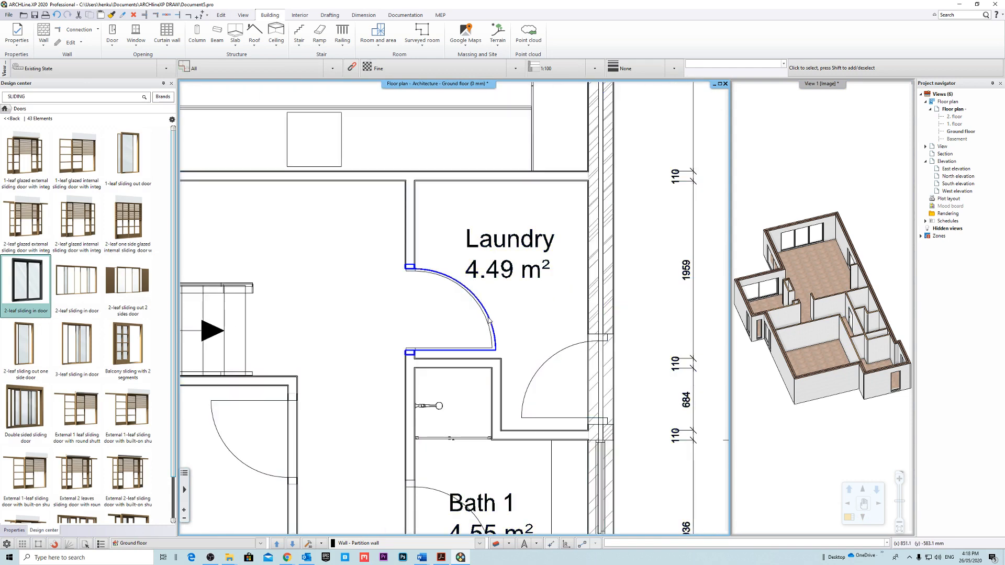
Place a 1000 x 2100 mm door matching the laundry door in the Bath 1 opening, on the external side, swinging into the bathroom.
{"action": "left_click", "coordinate": [484, 340]}
{"action": "scroll", "coordinate": [484, 342], "scroll_direction": "down", "scroll_amount": 2}
{"action": "middle_click_drag", "start_coordinate": [483, 366], "coordinate": [467, 332]}
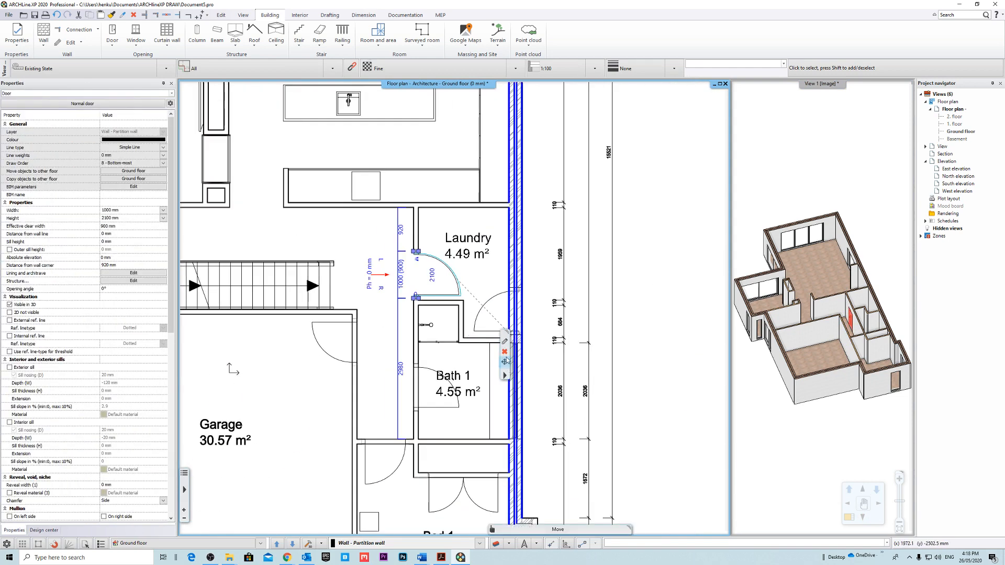
{"action": "key", "text": "Return"}
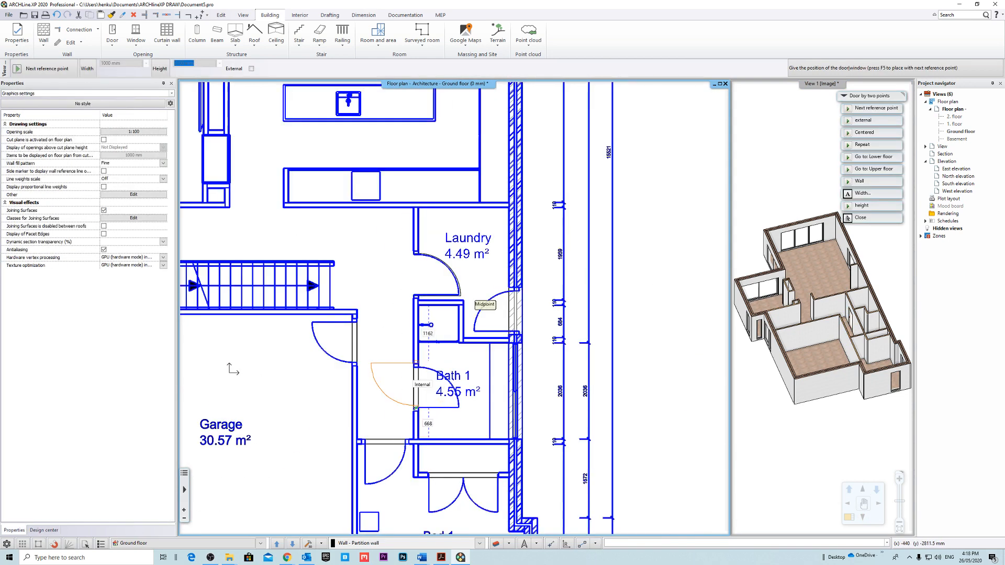
{"action": "scroll", "coordinate": [398, 450], "scroll_direction": "up", "scroll_amount": 3}
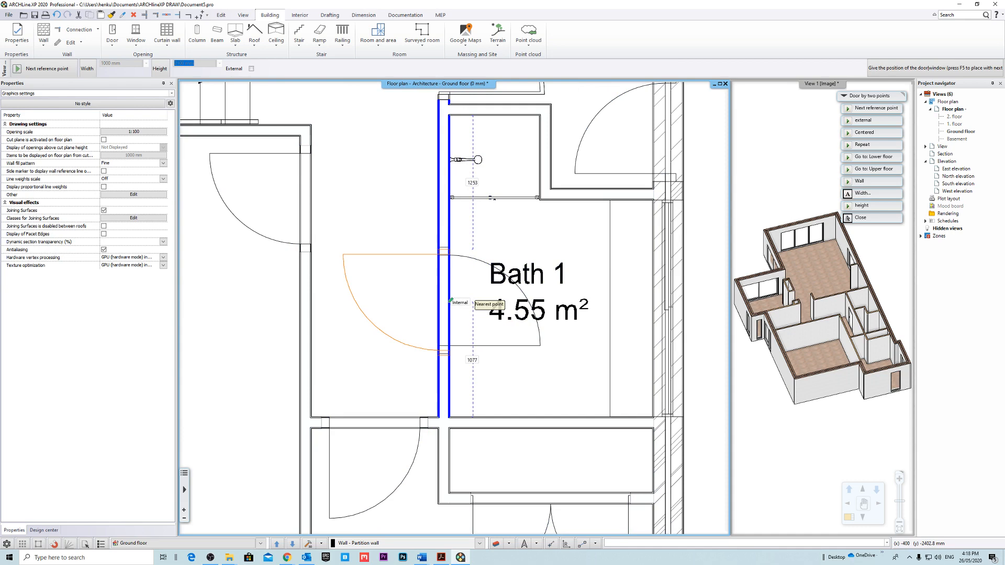
{"action": "left_click", "coordinate": [863, 120]}
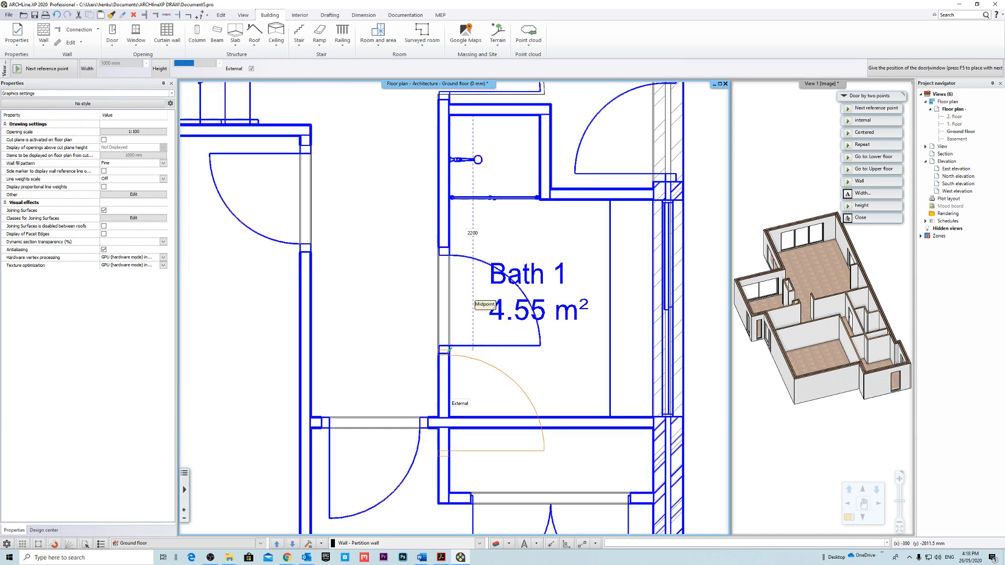
{"action": "key", "text": "F5"}
{"action": "key", "text": "F5"}
{"action": "key", "text": "F5"}
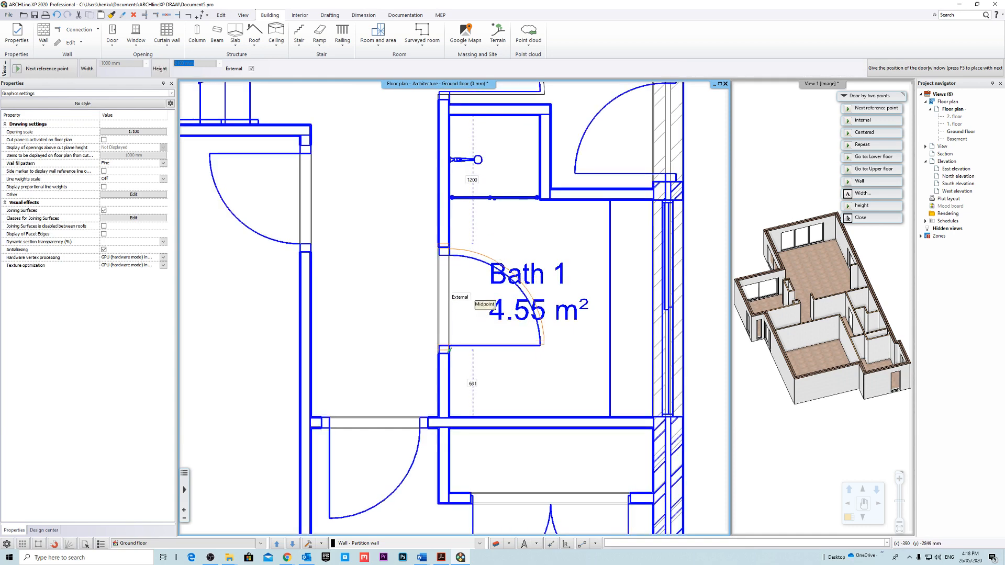
{"action": "left_click", "coordinate": [450, 354]}
{"action": "scroll", "coordinate": [471, 303], "scroll_direction": "down", "scroll_amount": 2}
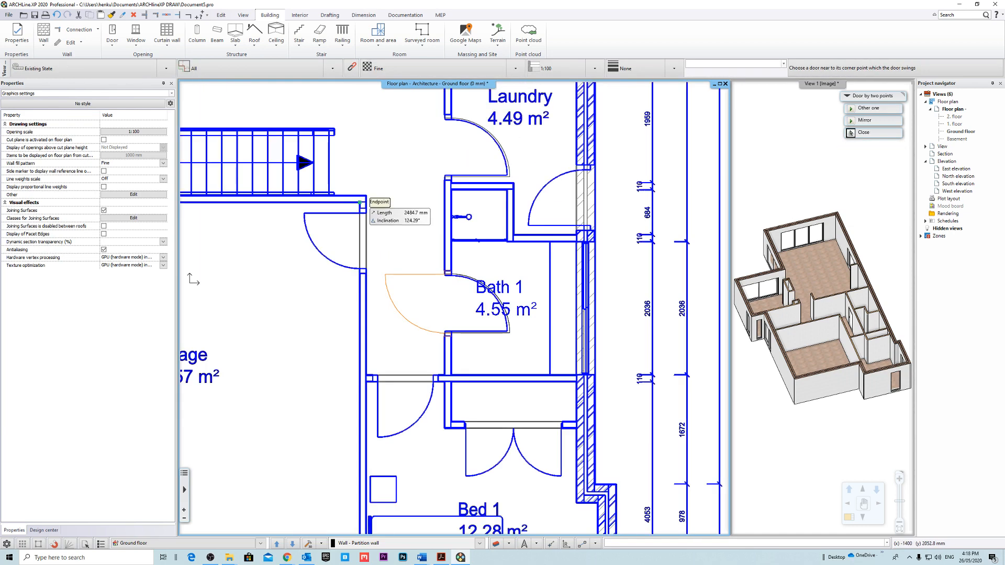
{"action": "scroll", "coordinate": [454, 308], "scroll_direction": "down", "scroll_amount": 1}
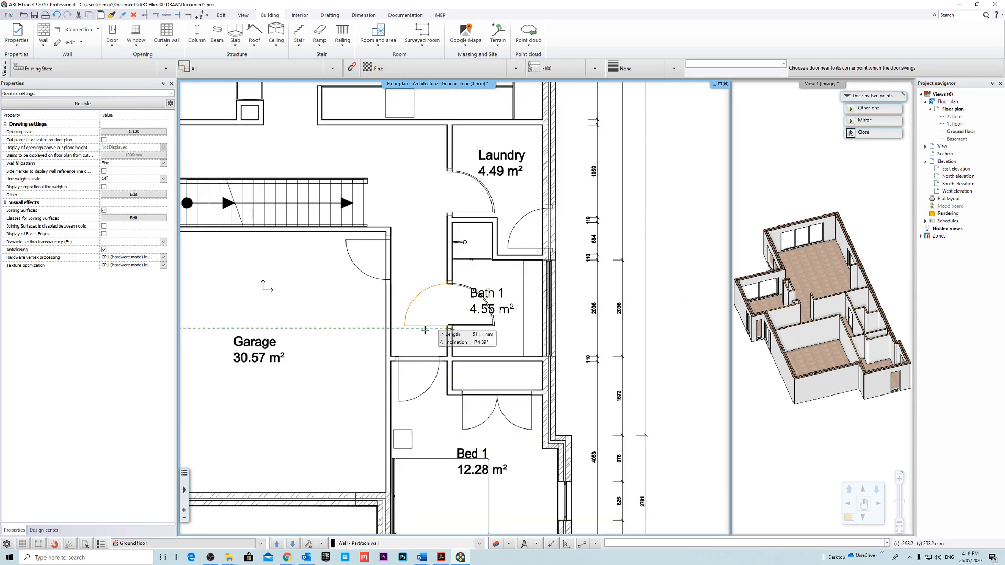
{"action": "left_click", "coordinate": [439, 361]}
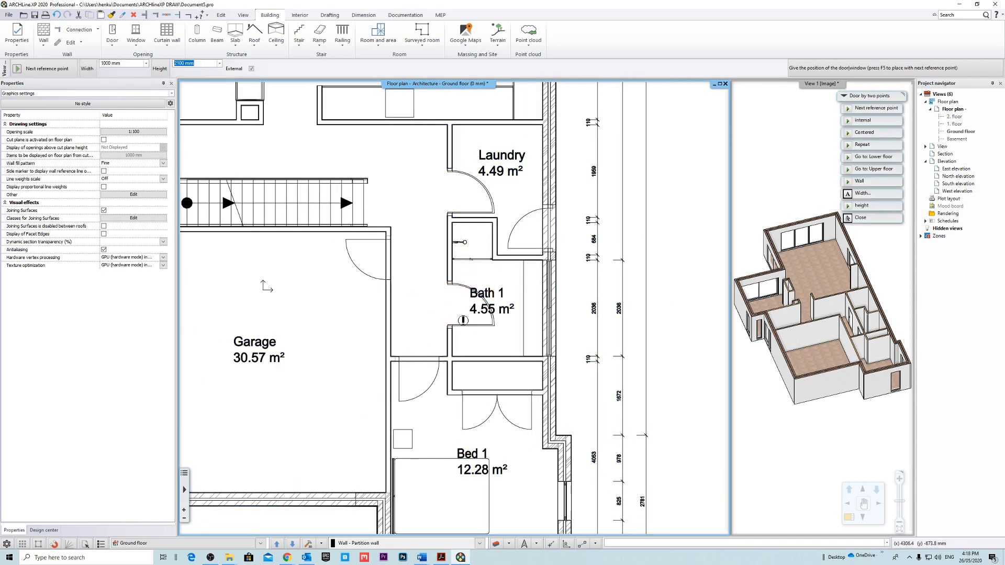
Place the 1000 x 2100 mm door in the Bed 1 entry opening, swinging into the bedroom as on the underlay.
{"action": "scroll", "coordinate": [397, 367], "scroll_direction": "up", "scroll_amount": 3}
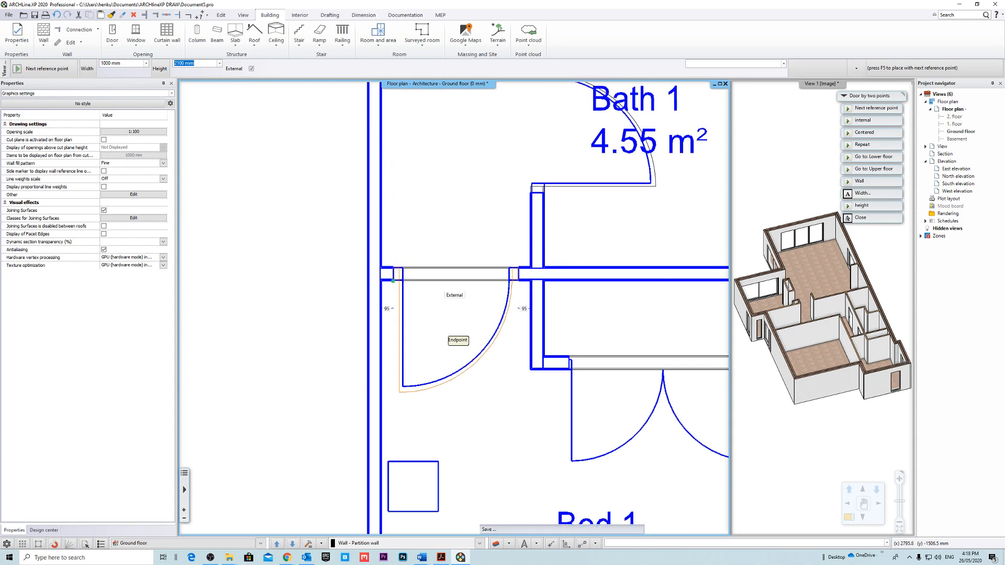
{"action": "left_click", "coordinate": [450, 335]}
{"action": "scroll", "coordinate": [524, 288], "scroll_direction": "down", "scroll_amount": 2}
{"action": "scroll", "coordinate": [429, 259], "scroll_direction": "up", "scroll_amount": 3}
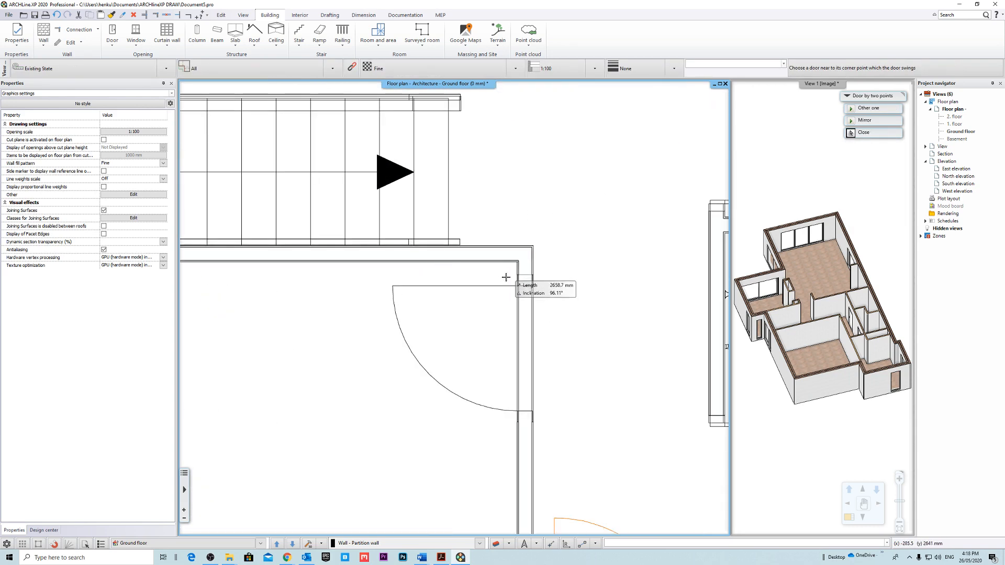
{"action": "scroll", "coordinate": [476, 281], "scroll_direction": "down", "scroll_amount": 4}
{"action": "left_click", "coordinate": [486, 269]}
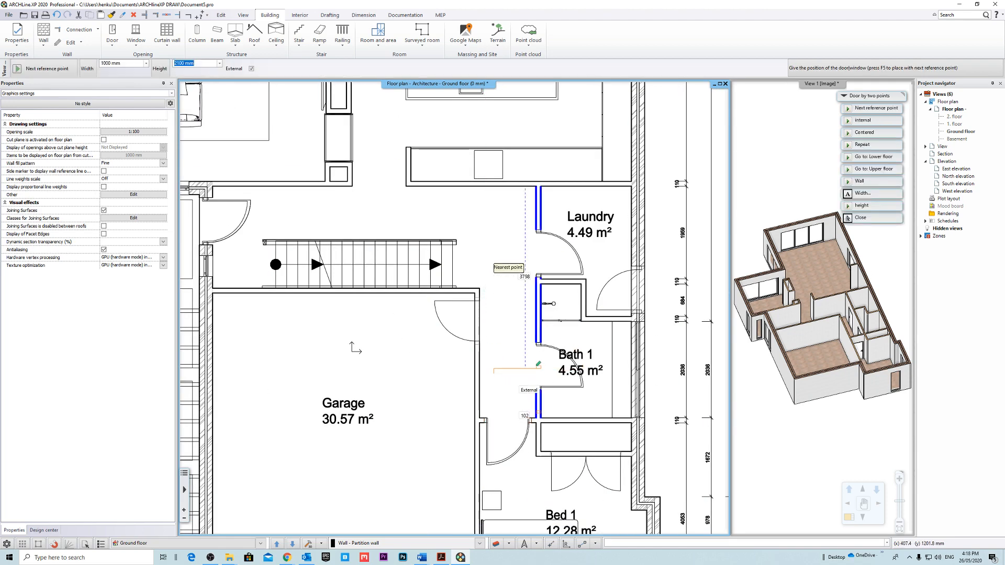
Place the 1000 x 2100 mm door in the garage opening near the stairs, swinging into the garage, and end door placement.
{"action": "scroll", "coordinate": [489, 301], "scroll_direction": "up", "scroll_amount": 3}
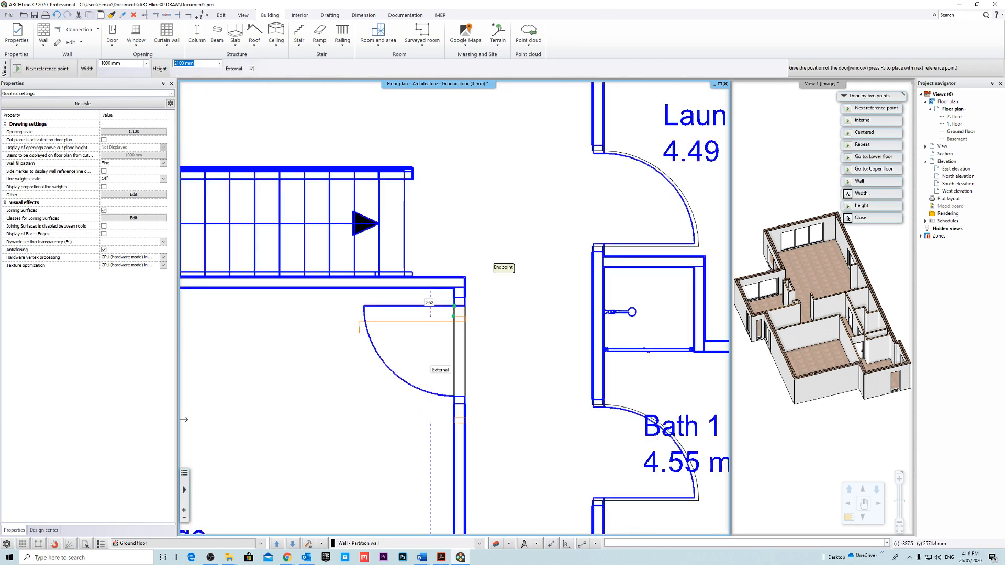
{"action": "left_click", "coordinate": [453, 298]}
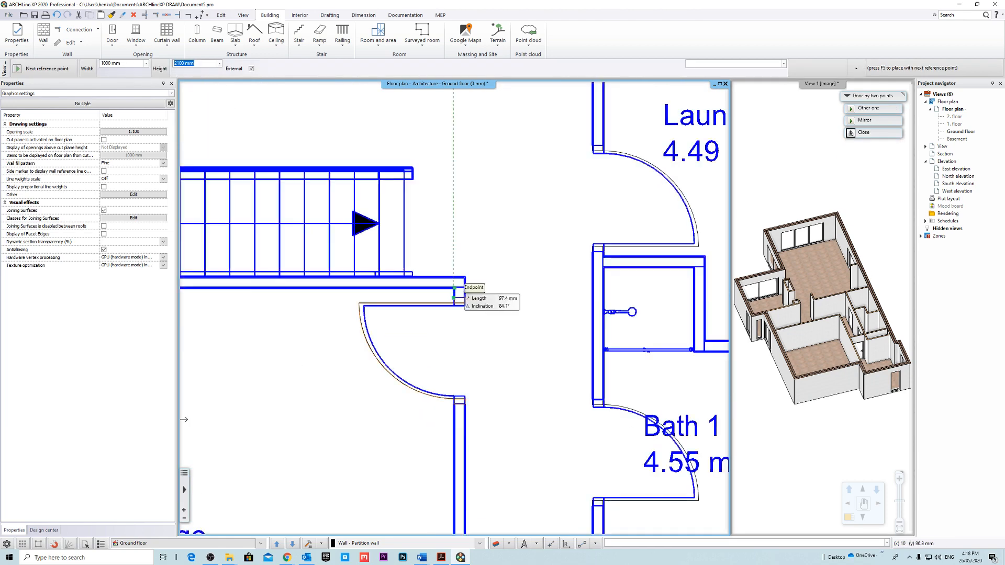
{"action": "scroll", "coordinate": [471, 293], "scroll_direction": "down", "scroll_amount": 5}
{"action": "middle_click_drag", "start_coordinate": [499, 248], "coordinate": [494, 225]}
{"action": "middle_click_drag", "start_coordinate": [501, 320], "coordinate": [509, 303]}
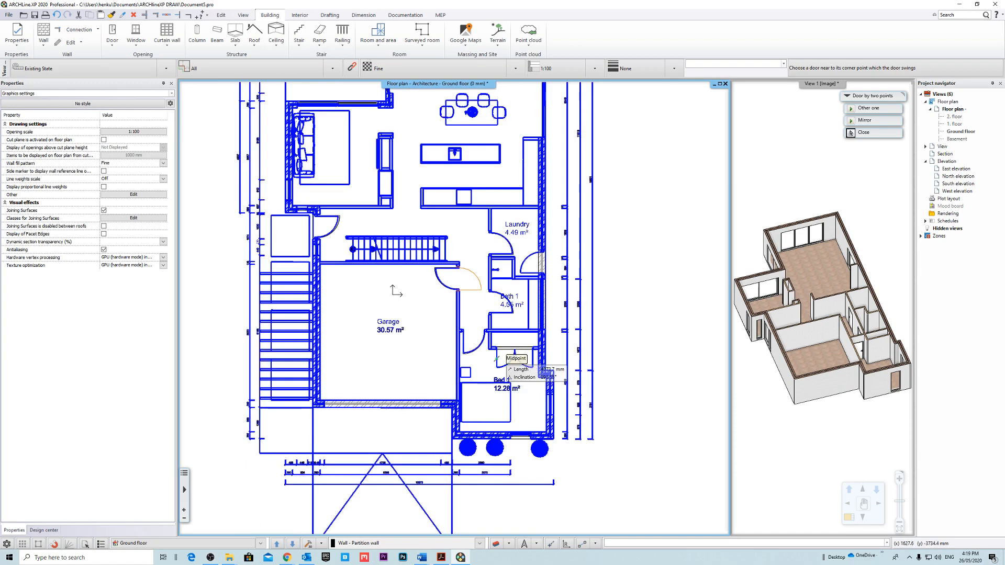
{"action": "scroll", "coordinate": [501, 383], "scroll_direction": "up", "scroll_amount": 5}
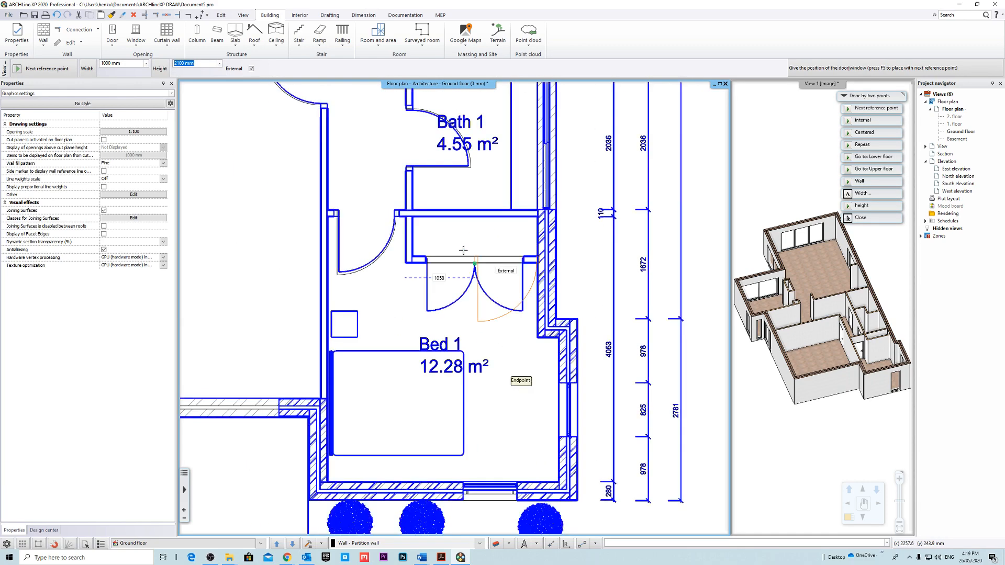
{"action": "key", "text": "Escape"}
{"action": "middle_click_drag", "start_coordinate": [512, 309], "coordinate": [496, 329]}
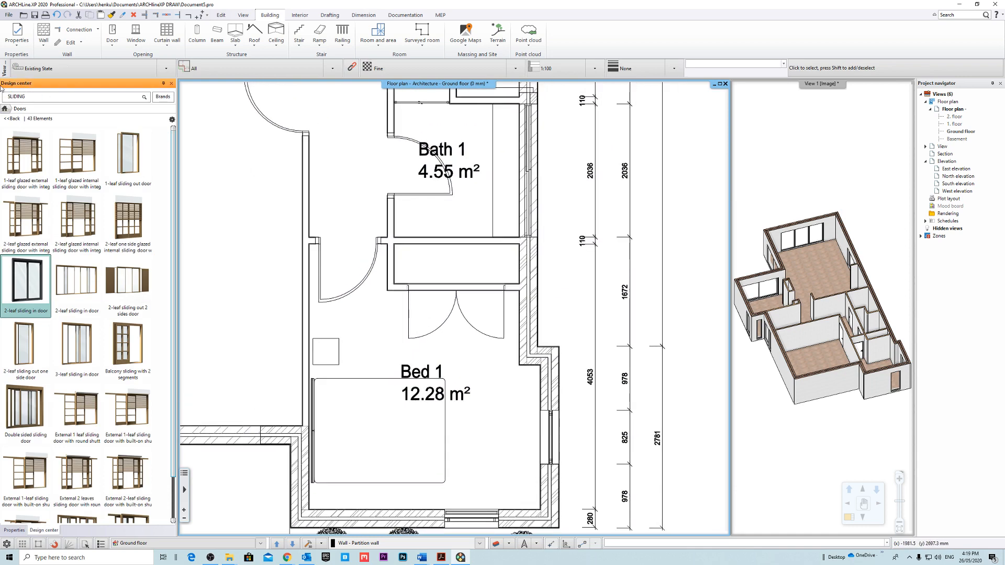
{"action": "left_click", "coordinate": [13, 118]}
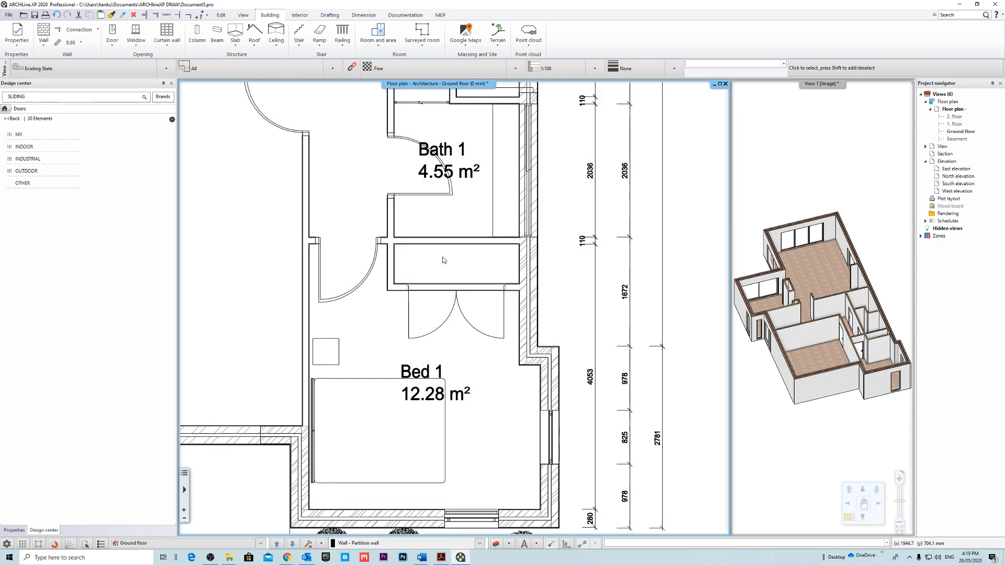
{"action": "middle_click_drag", "start_coordinate": [442, 257], "coordinate": [451, 267]}
{"action": "left_click", "coordinate": [21, 119]}
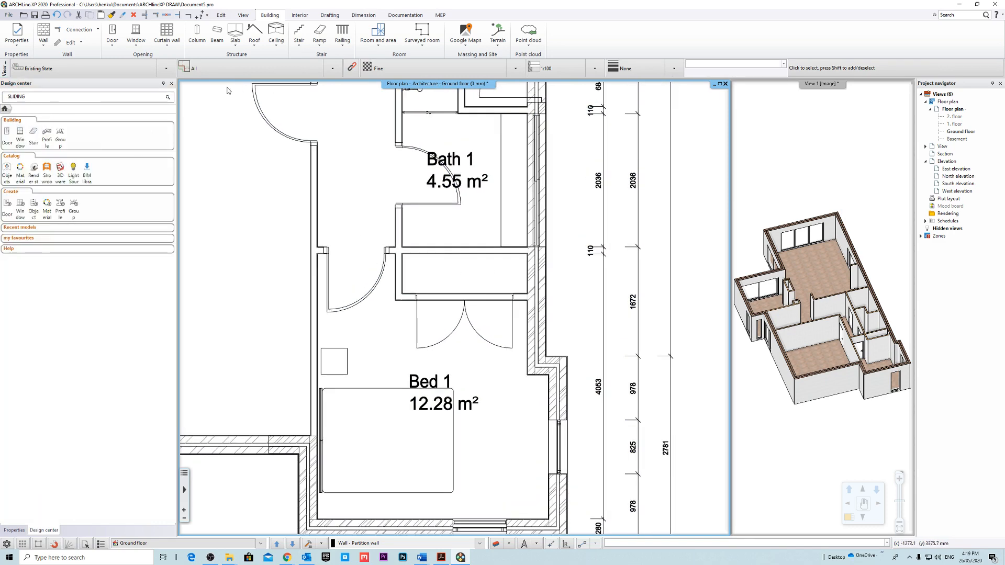
Place a 1500 x 2100 mm double flush door in the Bed 1 wardrobe opening, on the internal side, swinging into the bedroom.
{"action": "left_click", "coordinate": [112, 35]}
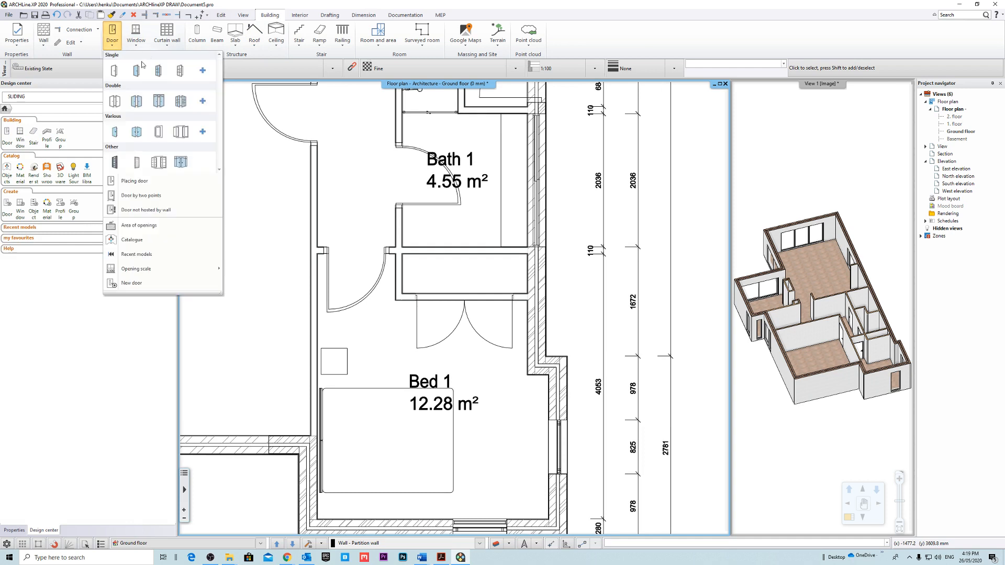
{"action": "left_click", "coordinate": [116, 102]}
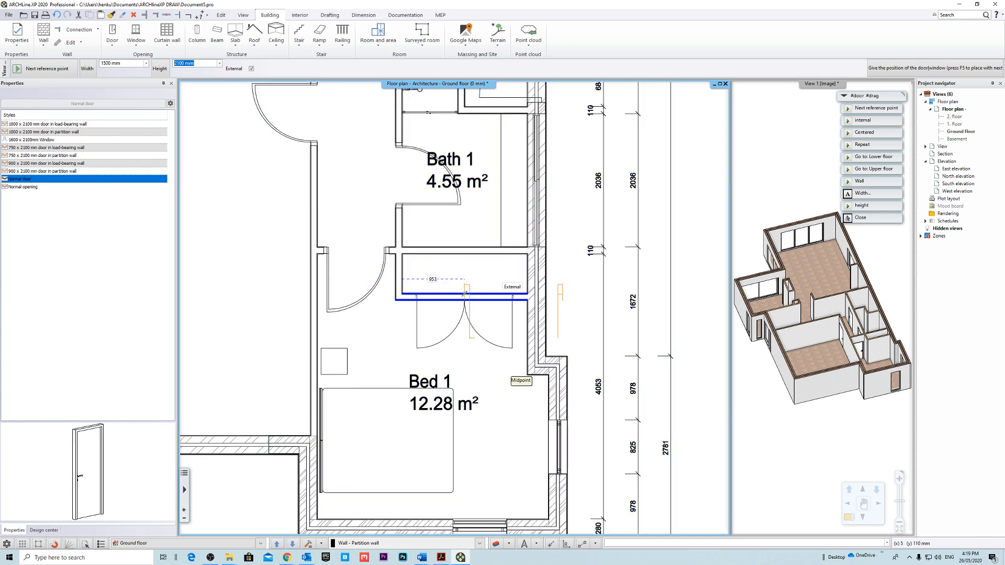
{"action": "left_click", "coordinate": [871, 122]}
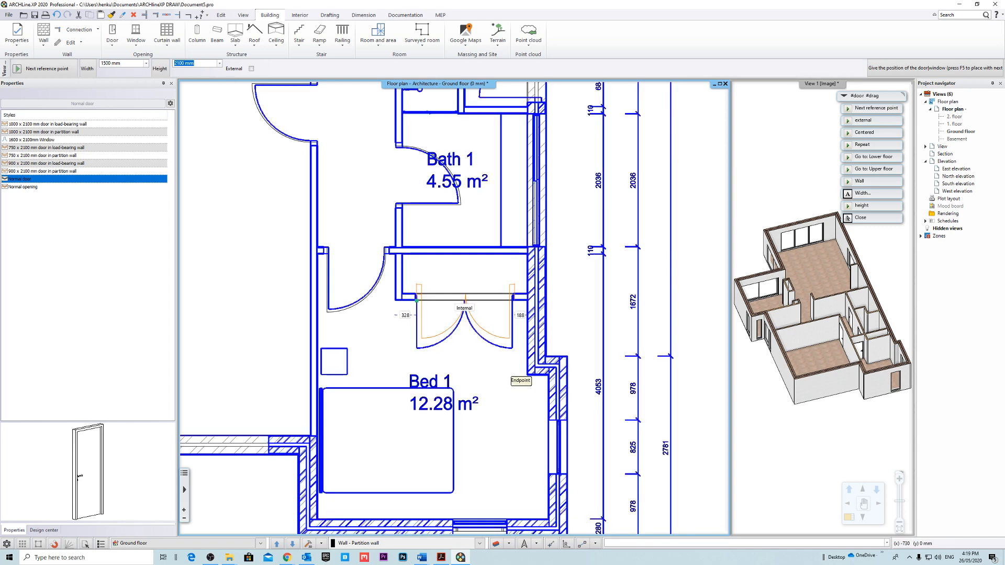
{"action": "left_click", "coordinate": [507, 379]}
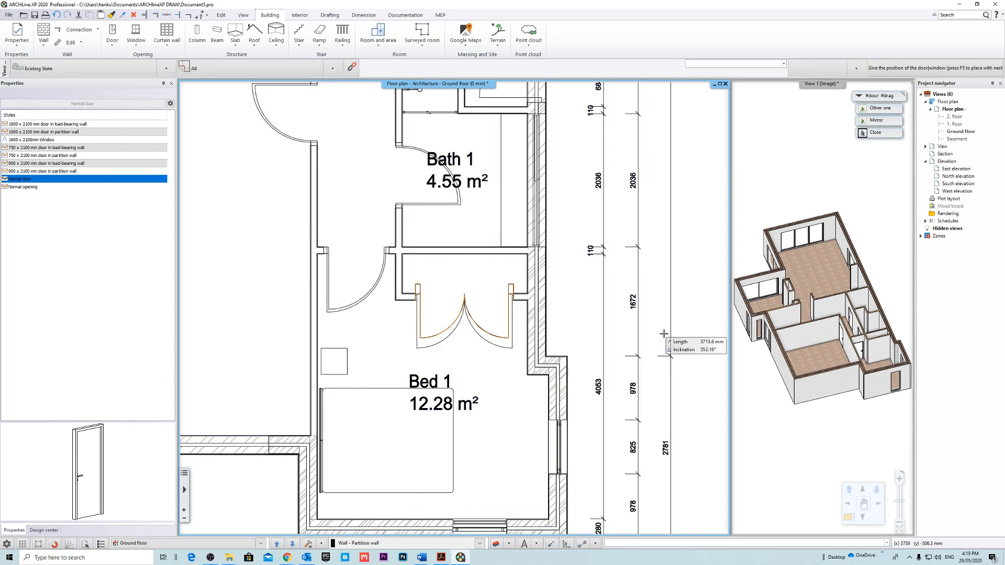
{"action": "scroll", "coordinate": [406, 291], "scroll_direction": "up", "scroll_amount": 3}
{"action": "key", "text": "Escape"}
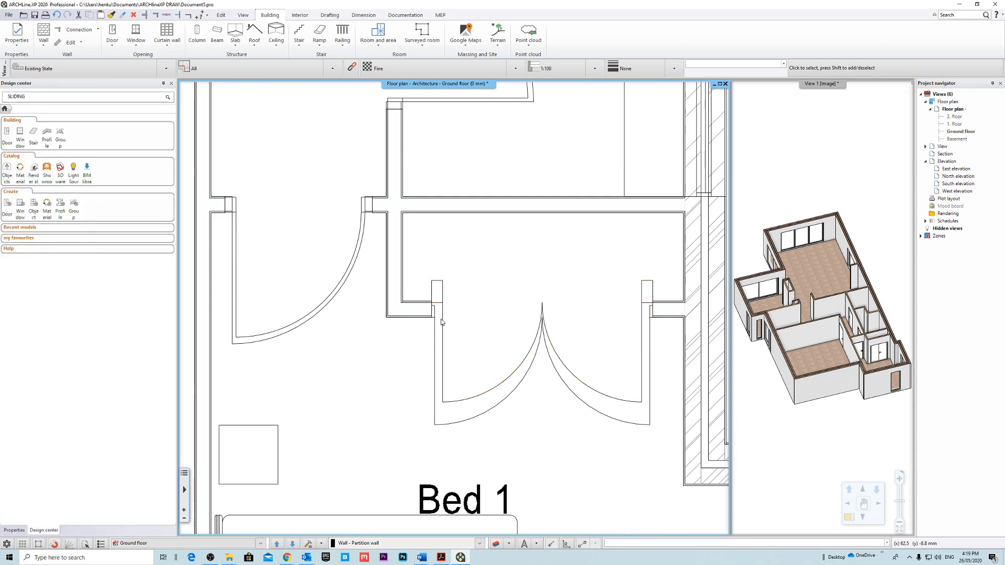
Set the wardrobe double door's distance from wall line to 0 mm.
{"action": "left_click", "coordinate": [442, 332]}
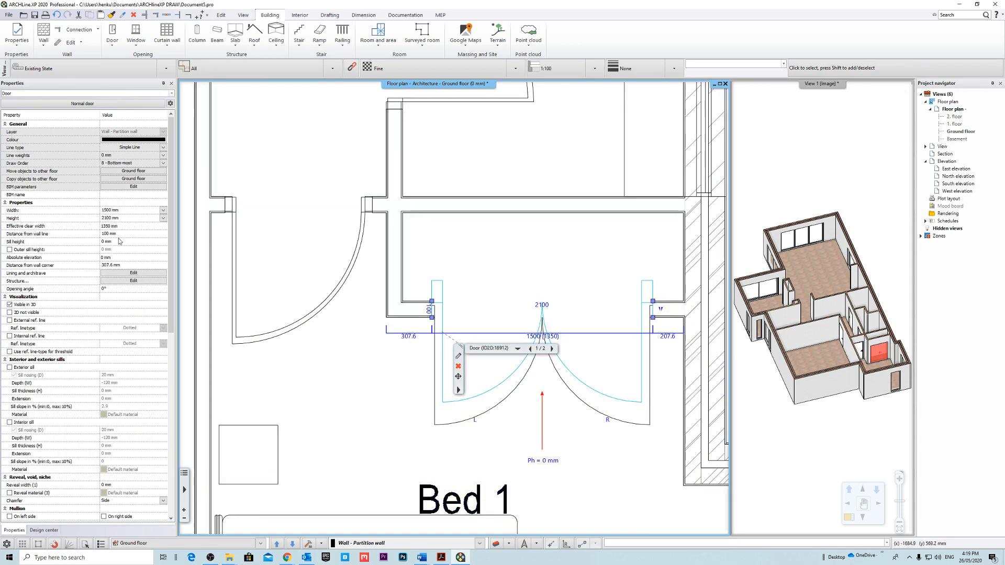
{"action": "left_click", "coordinate": [136, 233]}
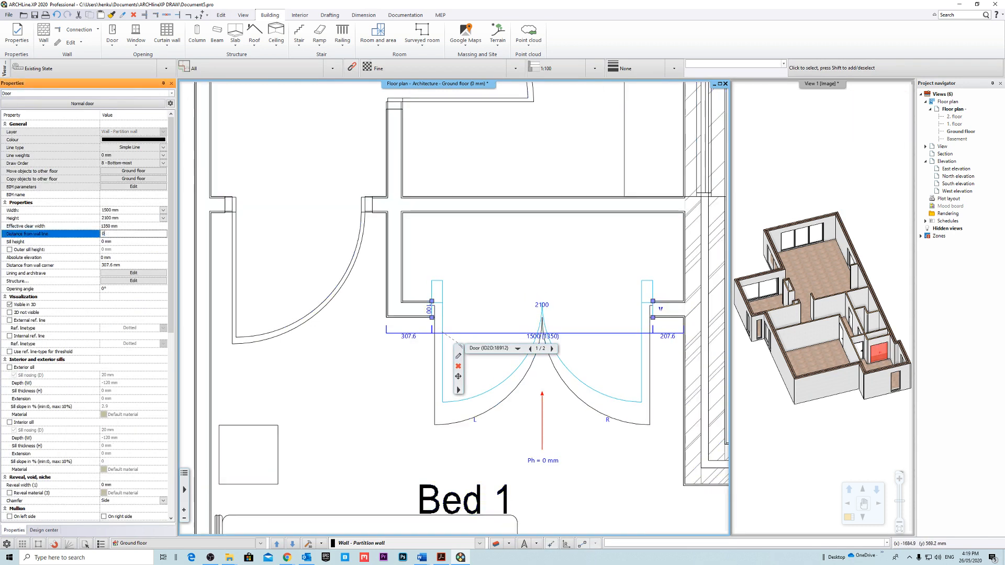
{"action": "key", "text": "Return"}
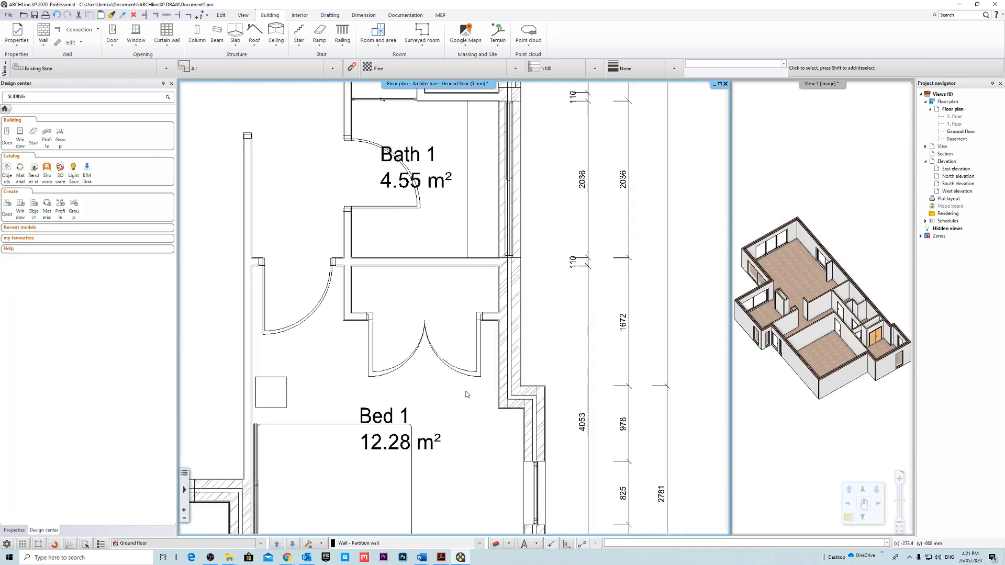
Turn off all layers of the Corima Townhouse - Ground Floor Plan underlay, from layer 0 to Wall - Partition wall(1).
{"action": "scroll", "coordinate": [491, 370], "scroll_direction": "down", "scroll_amount": 10}
{"action": "scroll", "coordinate": [569, 388], "scroll_direction": "up", "scroll_amount": 3}
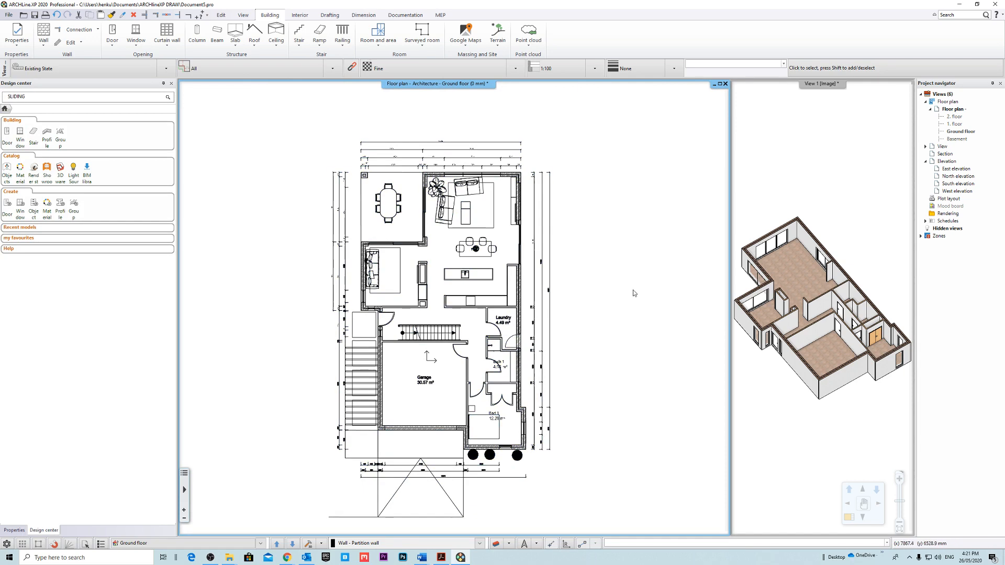
{"action": "middle_click_drag", "start_coordinate": [443, 370], "coordinate": [429, 359]}
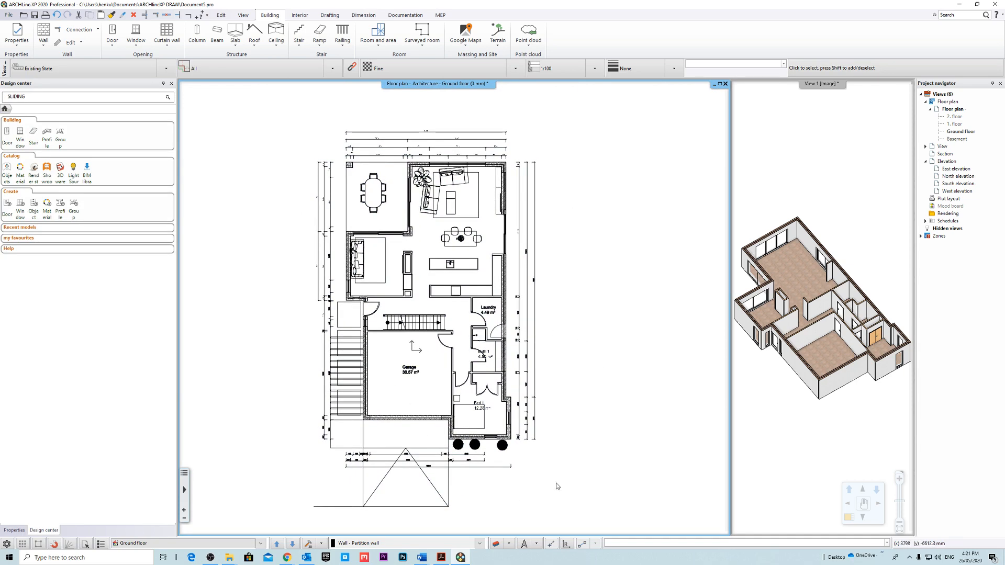
{"action": "left_click", "coordinate": [499, 543]}
{"action": "scroll", "coordinate": [454, 328], "scroll_direction": "up", "scroll_amount": 15}
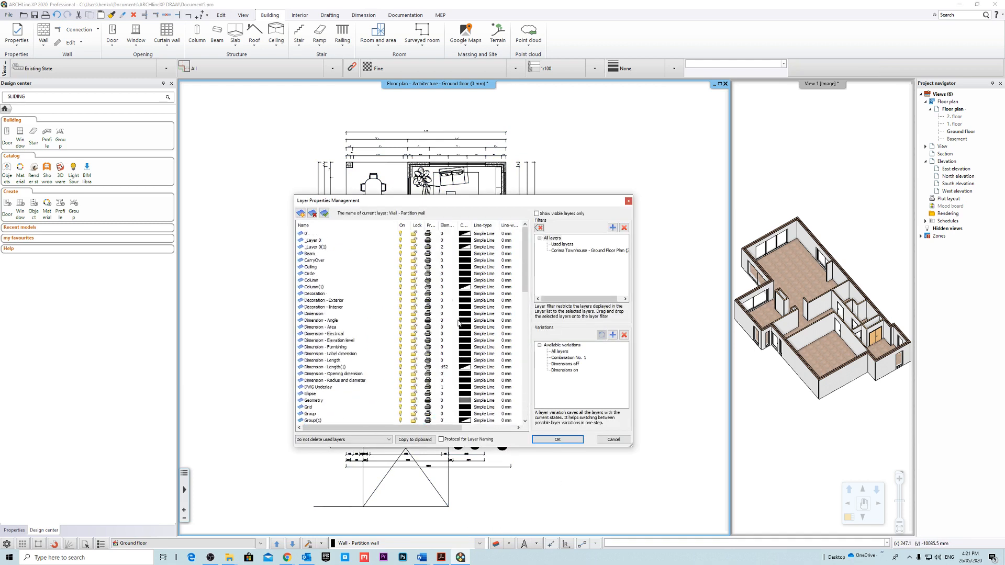
{"action": "left_click", "coordinate": [589, 251]}
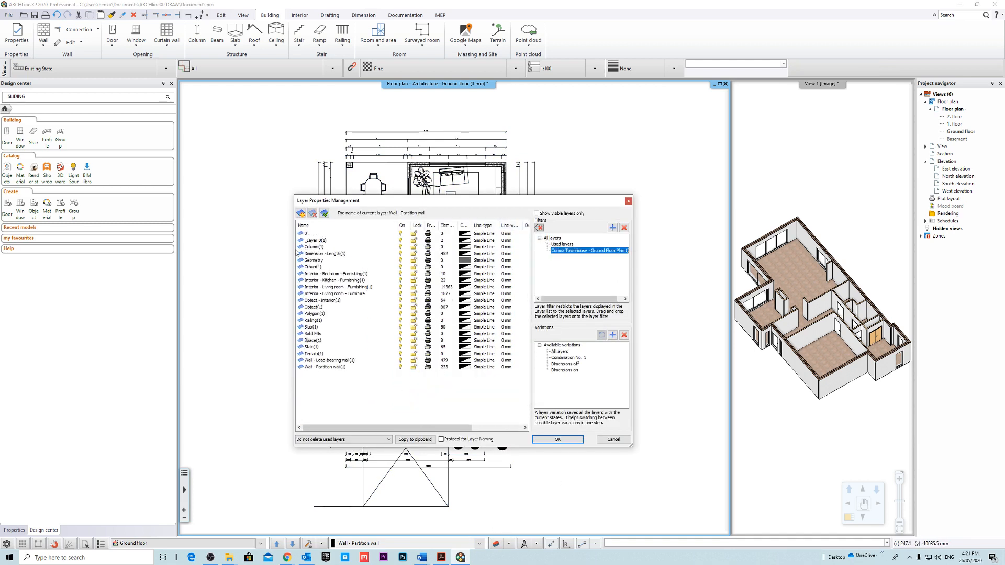
{"action": "left_click", "coordinate": [584, 251]}
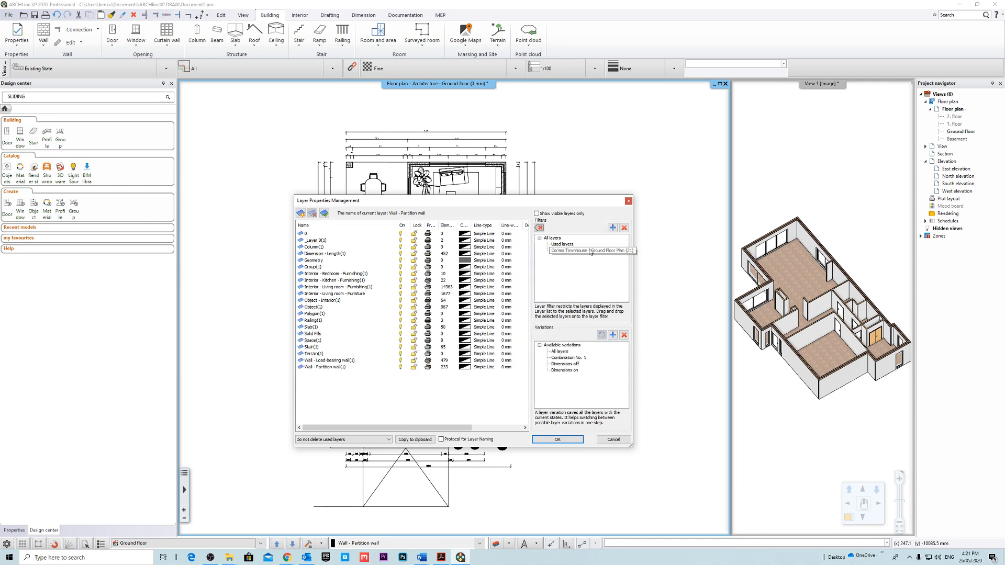
{"action": "left_click", "coordinate": [328, 234]}
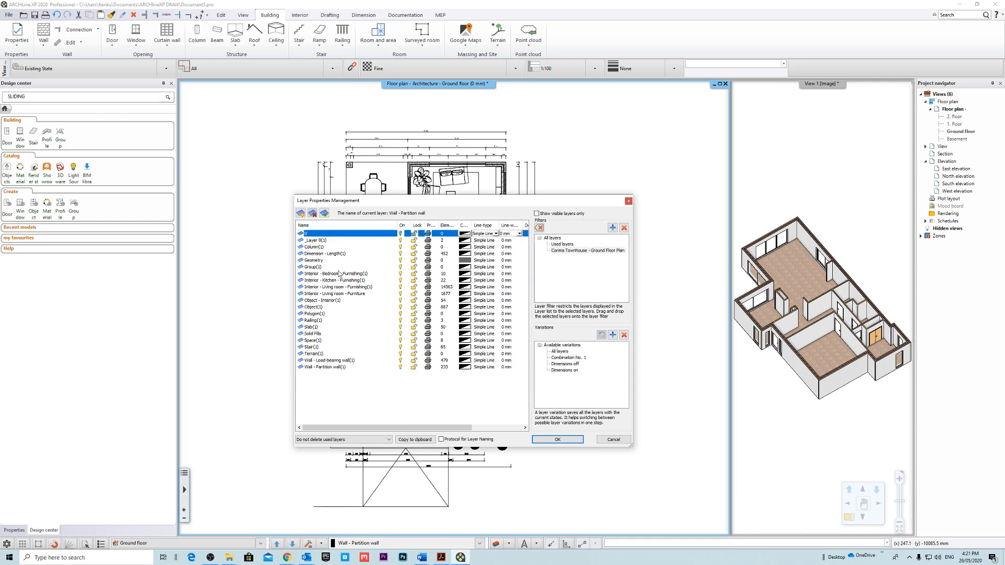
{"action": "left_click", "coordinate": [334, 368], "text": "shift"}
{"action": "left_click", "coordinate": [401, 231]}
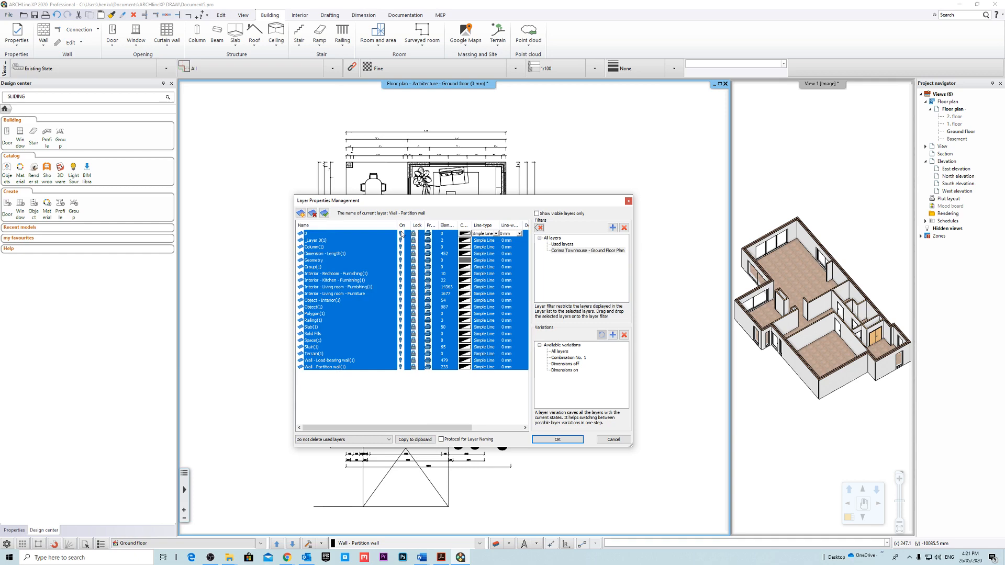
{"action": "left_click", "coordinate": [579, 442]}
Examine the modelled ground floor plan without the underlay, checking the walls, windows, sliding doors and internal doors throughout.
{"action": "scroll", "coordinate": [451, 285], "scroll_direction": "up", "scroll_amount": 6}
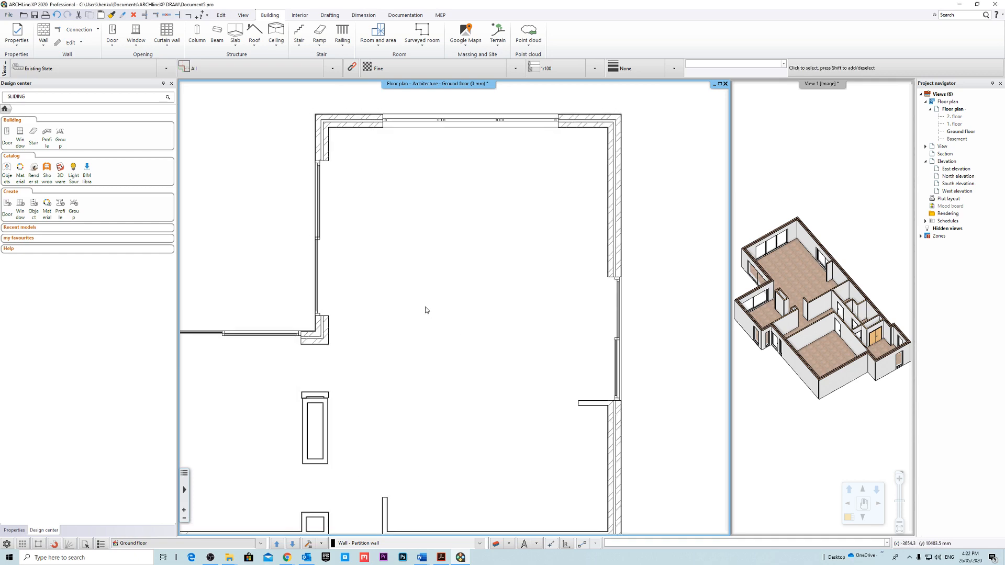
{"action": "scroll", "coordinate": [416, 306], "scroll_direction": "down", "scroll_amount": 4}
{"action": "scroll", "coordinate": [392, 202], "scroll_direction": "up", "scroll_amount": 8}
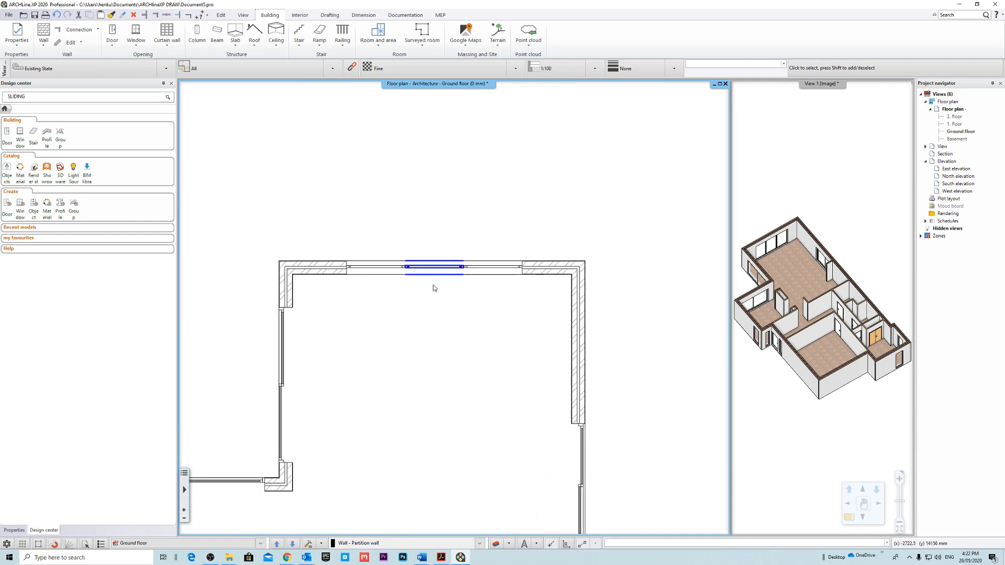
{"action": "left_click", "coordinate": [391, 201]}
{"action": "left_click", "coordinate": [391, 119]}
{"action": "scroll", "coordinate": [503, 336], "scroll_direction": "down", "scroll_amount": 3}
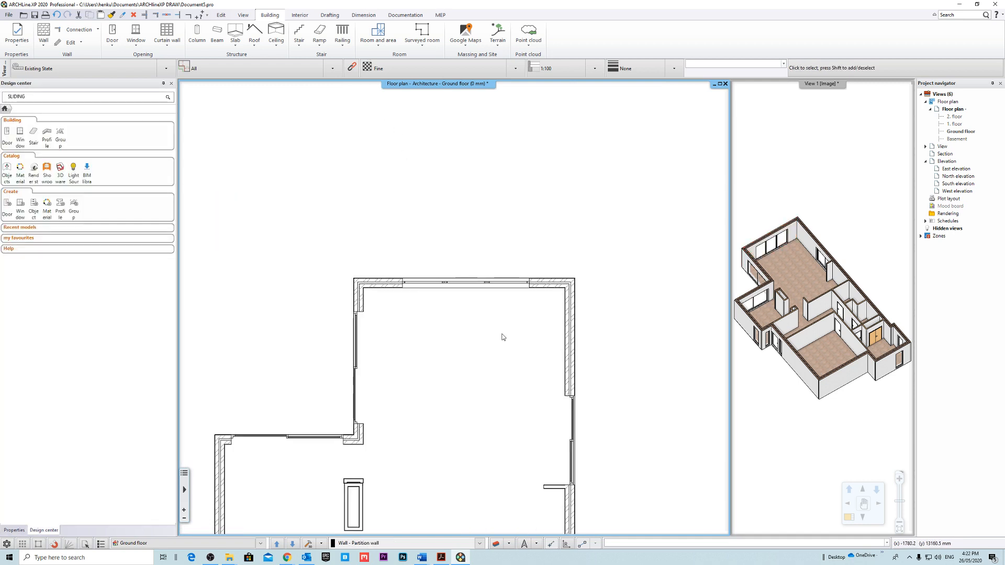
{"action": "middle_click_drag", "start_coordinate": [544, 482], "coordinate": [535, 296]}
{"action": "middle_click_drag", "start_coordinate": [535, 368], "coordinate": [533, 321]}
{"action": "scroll", "coordinate": [521, 333], "scroll_direction": "down", "scroll_amount": 1}
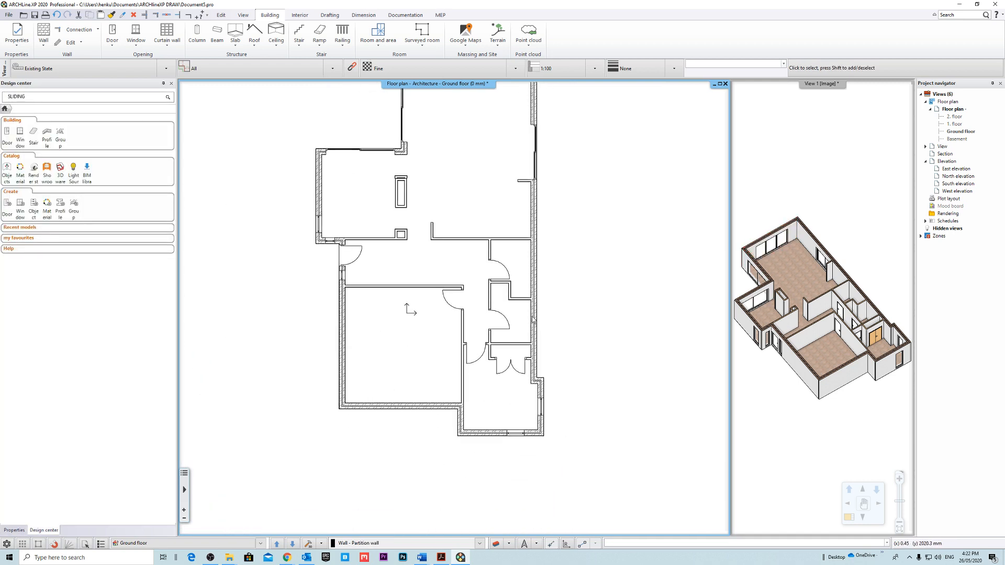
{"action": "middle_click_drag", "start_coordinate": [485, 267], "coordinate": [487, 272]}
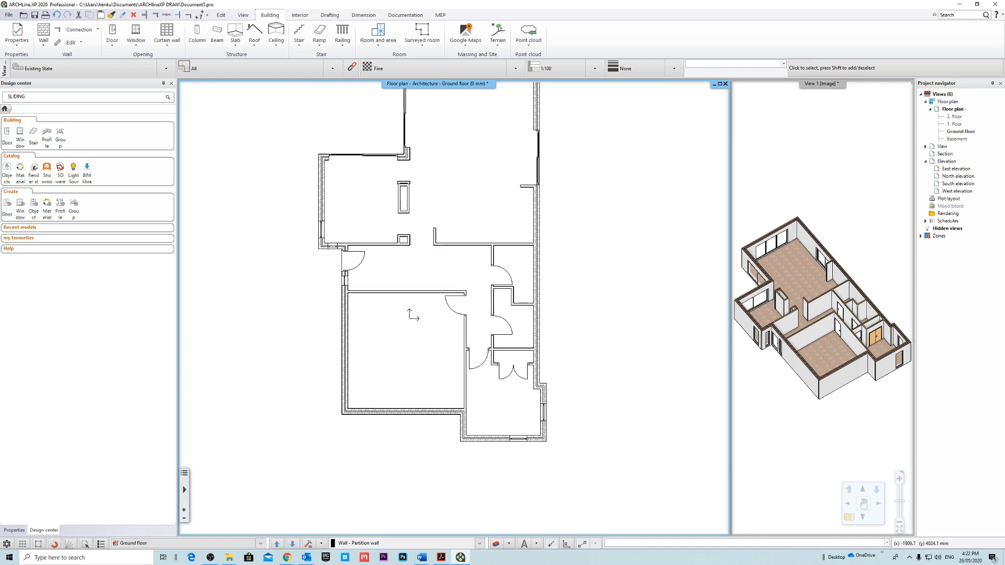
{"action": "scroll", "coordinate": [561, 356], "scroll_direction": "up", "scroll_amount": 7}
{"action": "middle_click_drag", "start_coordinate": [438, 325], "coordinate": [515, 303]}
{"action": "scroll", "coordinate": [463, 293], "scroll_direction": "down", "scroll_amount": 4}
{"action": "scroll", "coordinate": [528, 250], "scroll_direction": "down", "scroll_amount": 4}
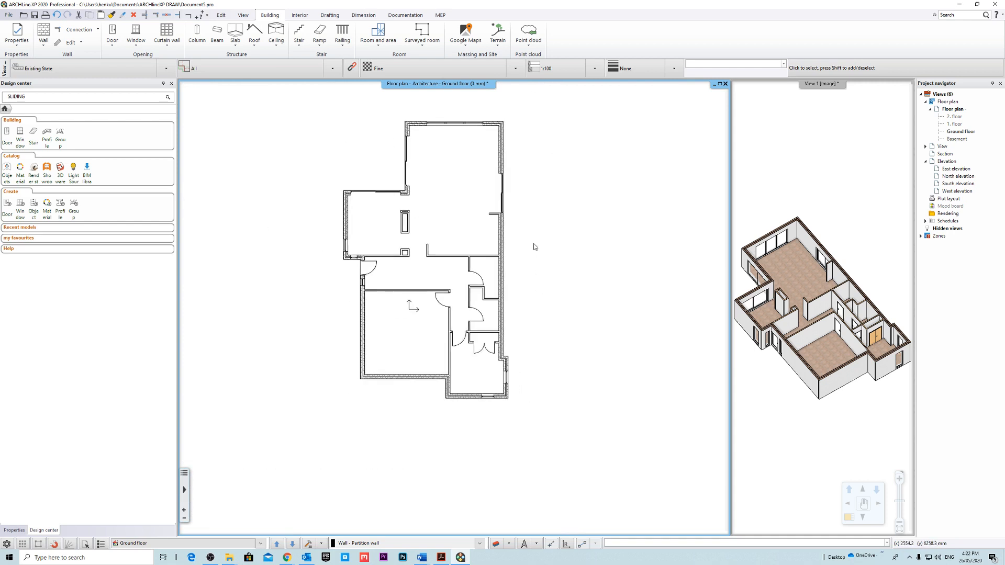
{"action": "scroll", "coordinate": [527, 253], "scroll_direction": "up", "scroll_amount": 2}
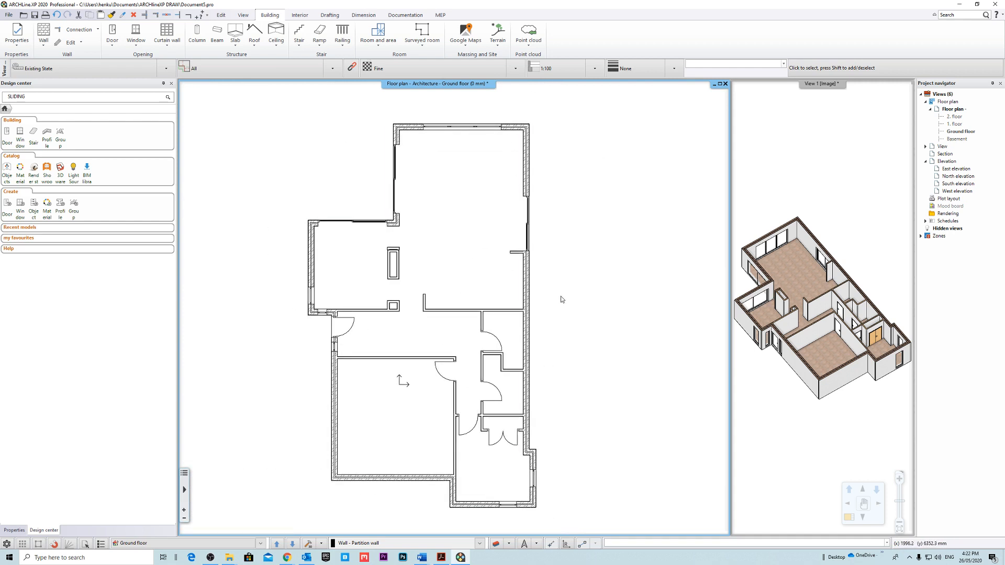
{"action": "mouse_move", "coordinate": [558, 327]}
{"action": "middle_mouse_down"}
{"action": "mouse_move", "coordinate": [553, 354]}
{"action": "mouse_move", "coordinate": [558, 345]}
{"action": "middle_mouse_up"}
{"action": "scroll", "coordinate": [554, 349], "scroll_direction": "down", "scroll_amount": 2}
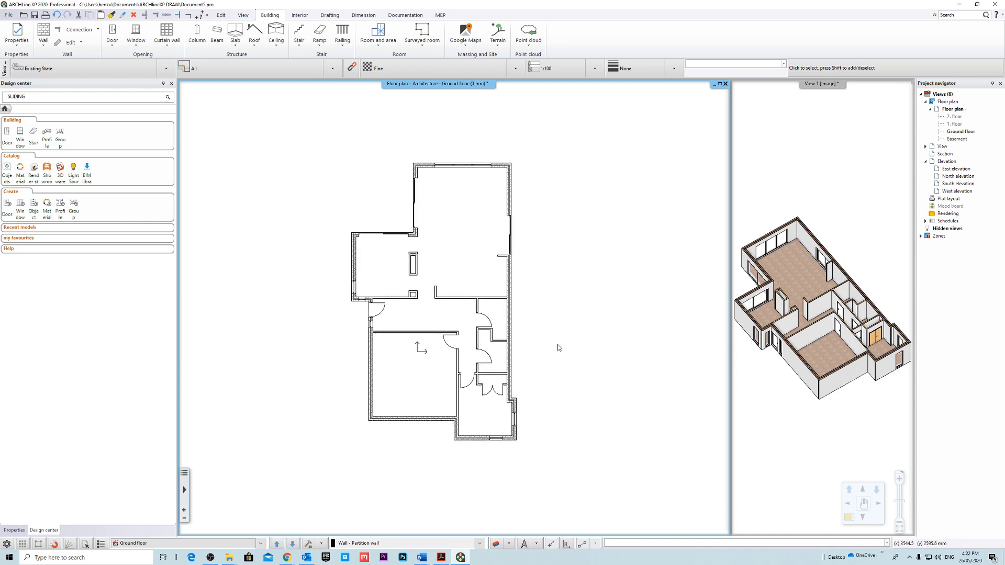
{"action": "middle_click_drag", "start_coordinate": [454, 271], "coordinate": [489, 296]}
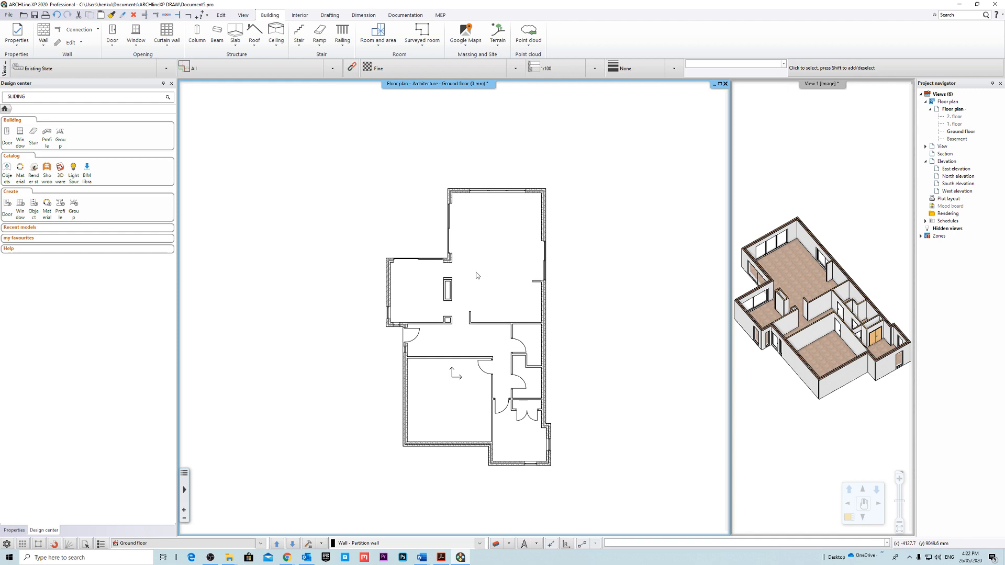
{"action": "middle_click_drag", "start_coordinate": [553, 208], "coordinate": [546, 190]}
{"action": "middle_click_drag", "start_coordinate": [519, 286], "coordinate": [500, 285]}
{"action": "scroll", "coordinate": [472, 184], "scroll_direction": "up", "scroll_amount": 2}
{"action": "middle_click_drag", "start_coordinate": [473, 184], "coordinate": [493, 352]}
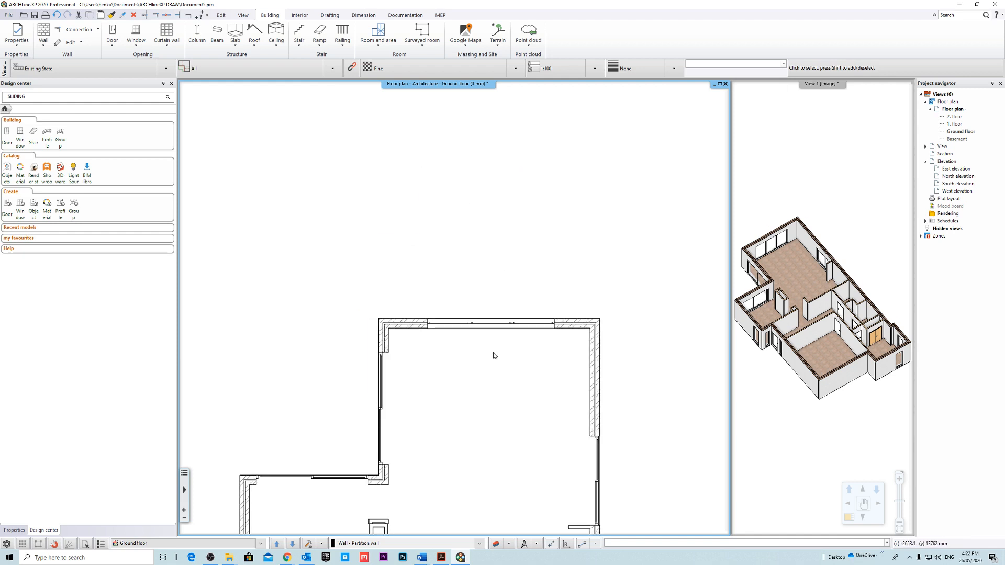
Start a closed foundation for the ground floor with a foundation width of 300 mm.
{"action": "middle_click_drag", "start_coordinate": [411, 284], "coordinate": [357, 173]}
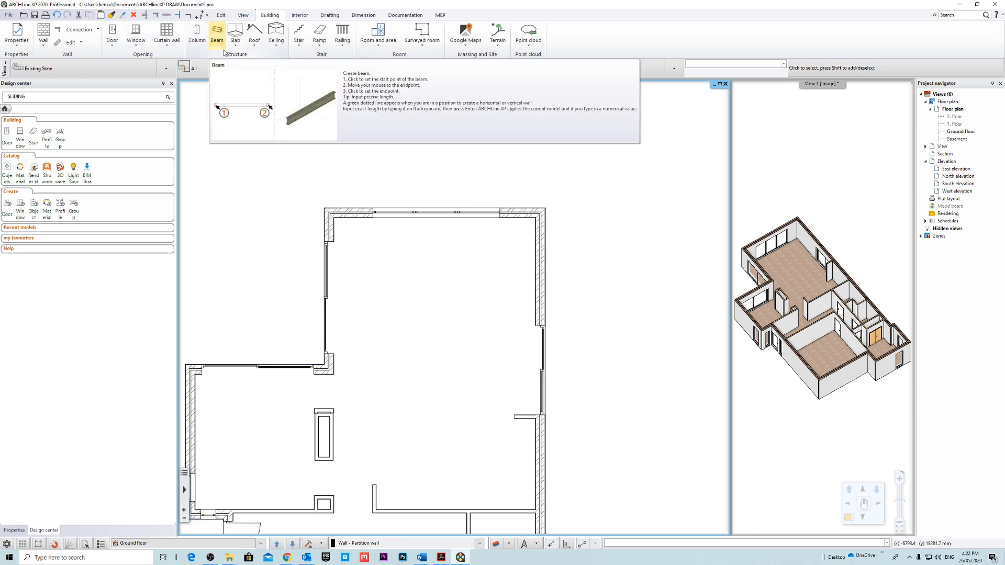
{"action": "left_click", "coordinate": [244, 50]}
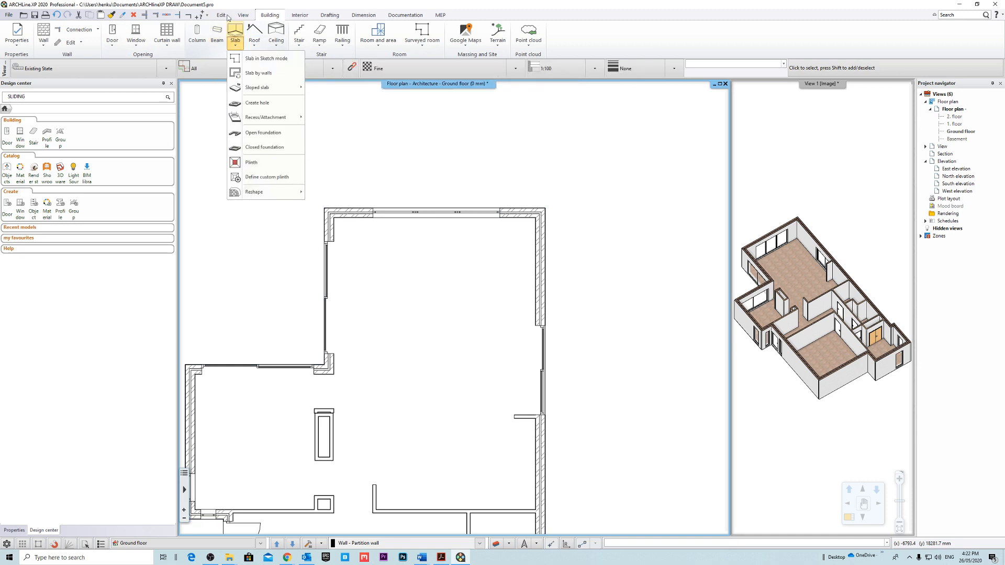
{"action": "mouse_move", "coordinate": [268, 84]}
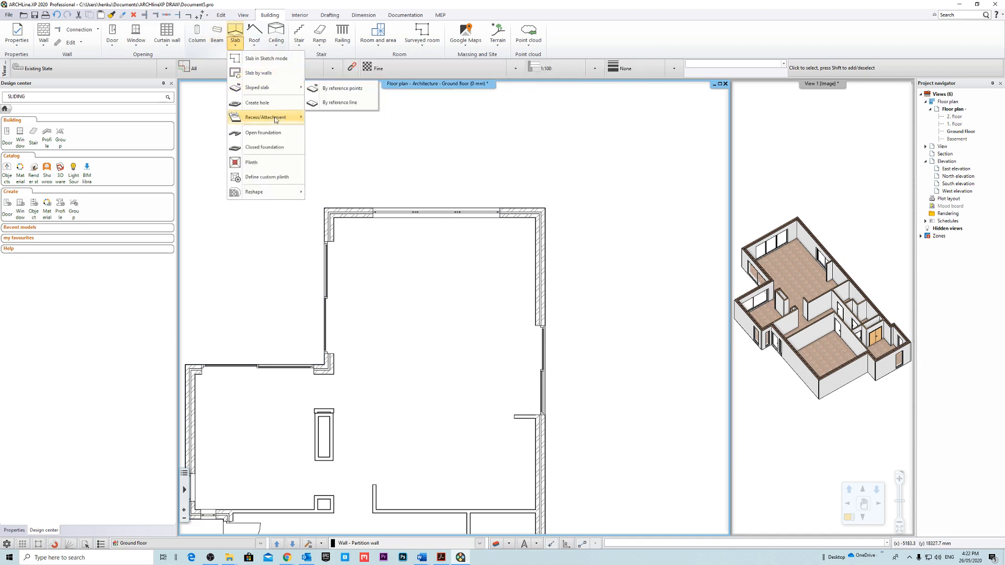
{"action": "left_click", "coordinate": [278, 149]}
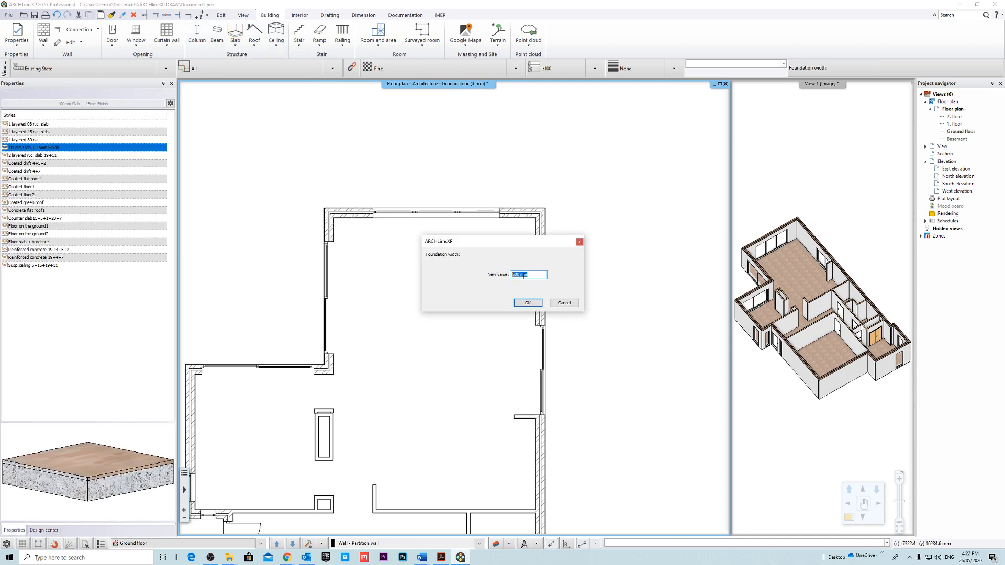
{"action": "type", "text": "300"}
{"action": "left_click", "coordinate": [527, 302]}
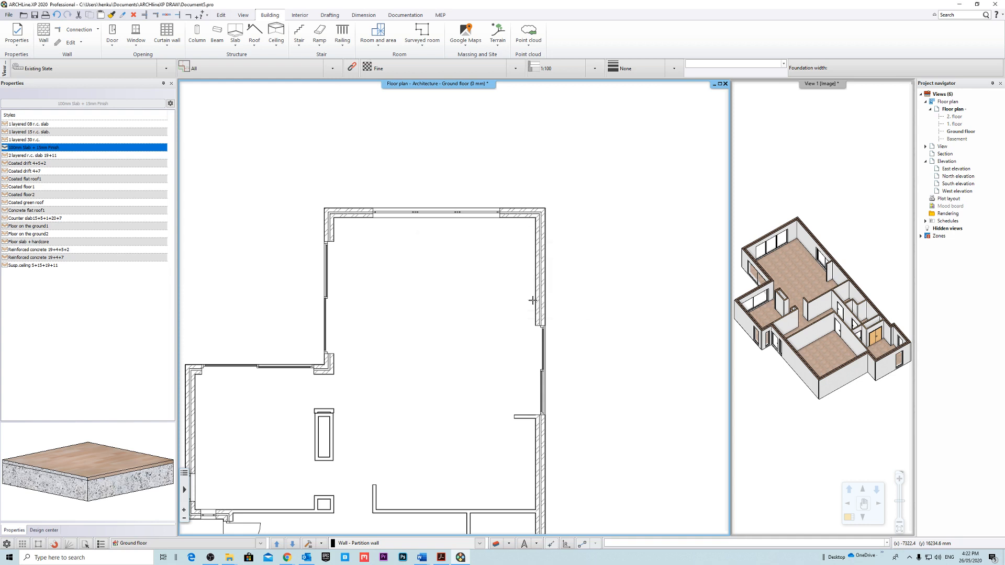
Duplicate the 2 layered r.c. slab 19+11 style as the basis for a new foundation style.
{"action": "right_click", "coordinate": [38, 158]}
{"action": "left_click", "coordinate": [80, 185]}
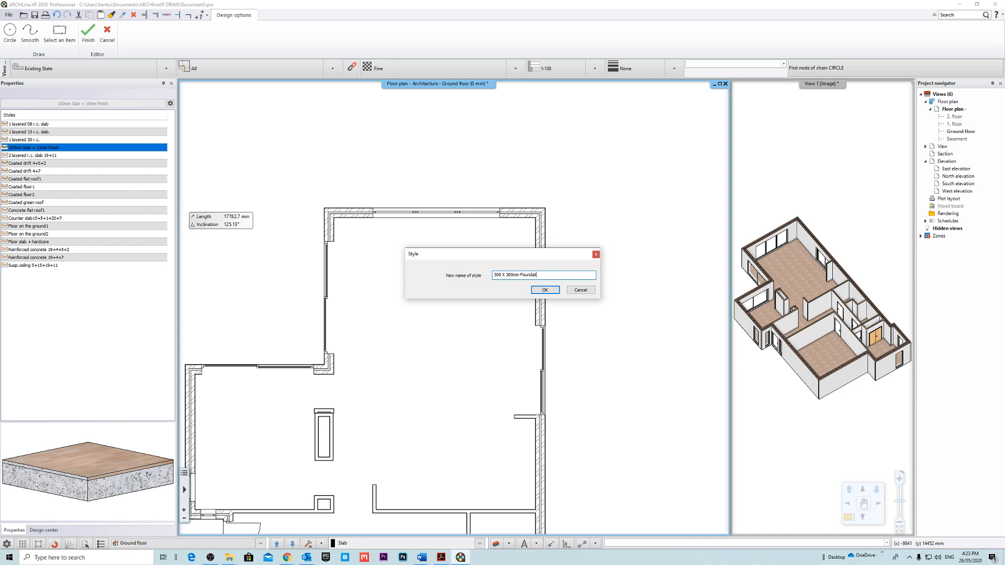
Name the duplicated slab style 300 X 300mm Foundation.
{"action": "left_click", "coordinate": [545, 291]}
{"action": "left_click", "coordinate": [533, 303]}
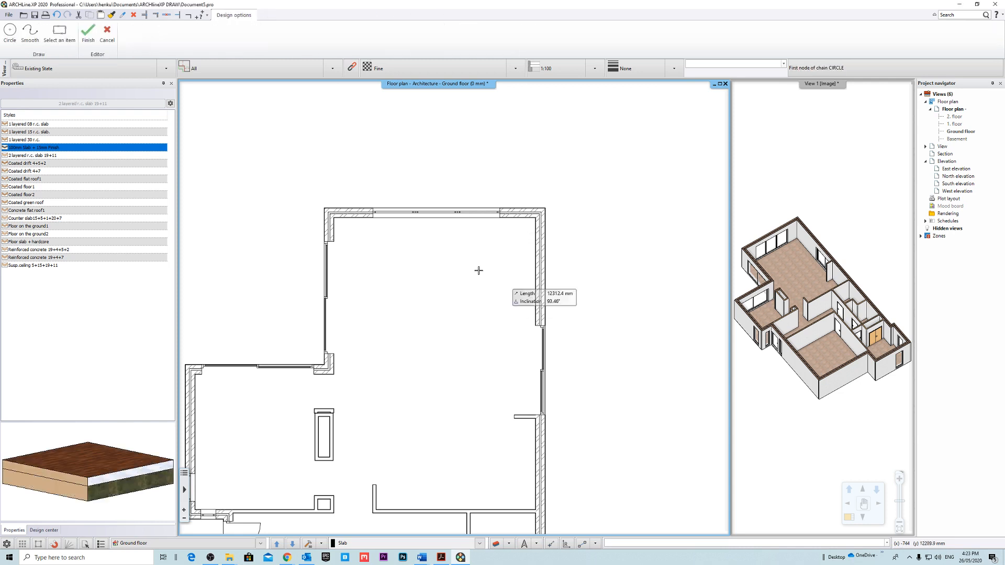
{"action": "right_click", "coordinate": [48, 148]}
{"action": "left_click", "coordinate": [31, 211]}
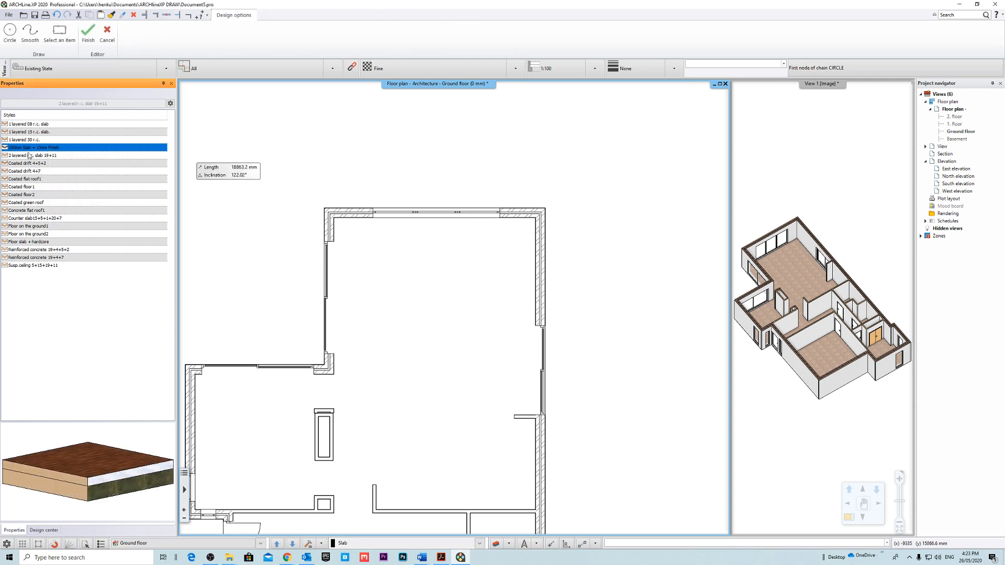
{"action": "double_click", "coordinate": [41, 139]}
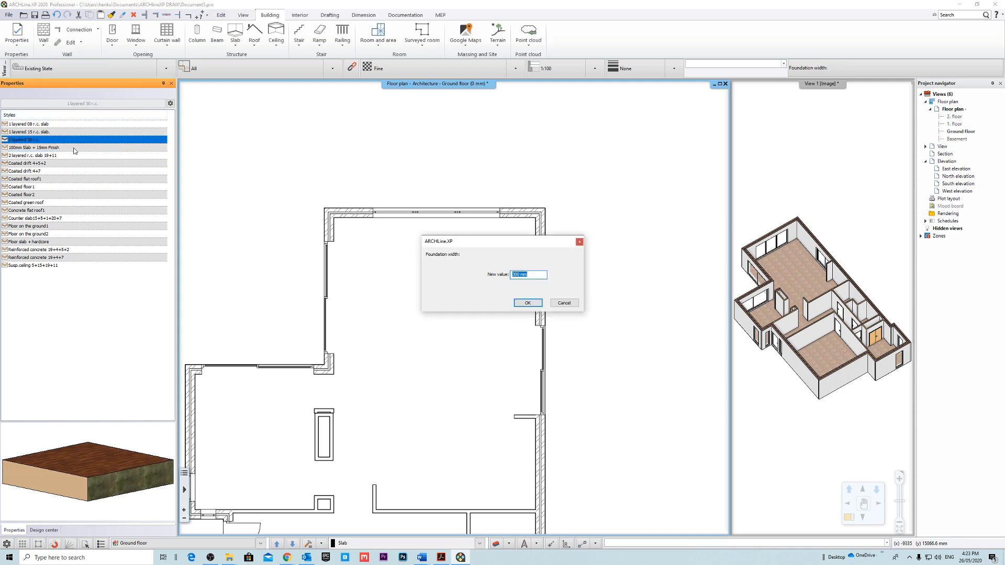
{"action": "left_click", "coordinate": [579, 242]}
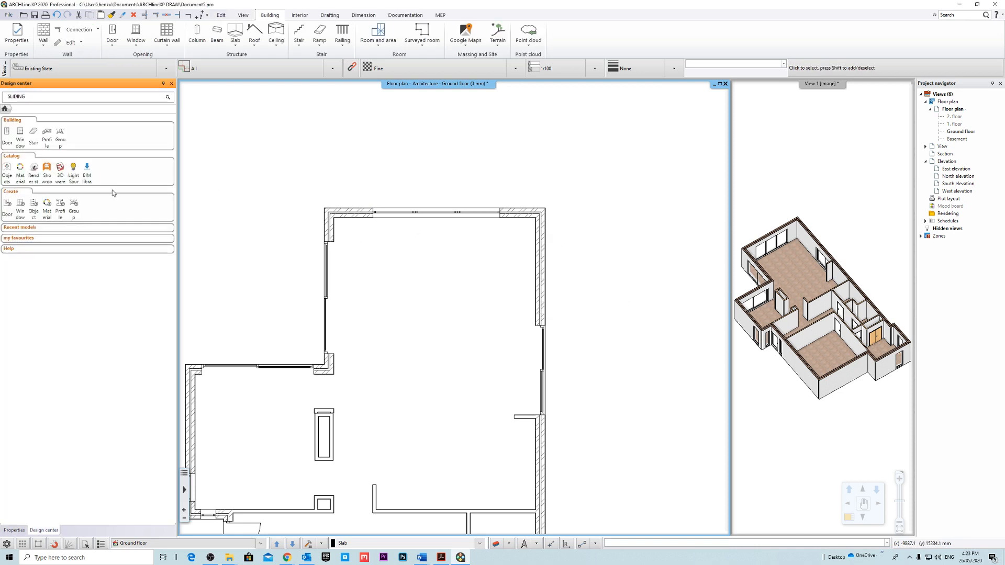
Start a slab in sketch mode and open the properties of the 300 X 300mm Foundation style.
{"action": "left_click", "coordinate": [235, 41]}
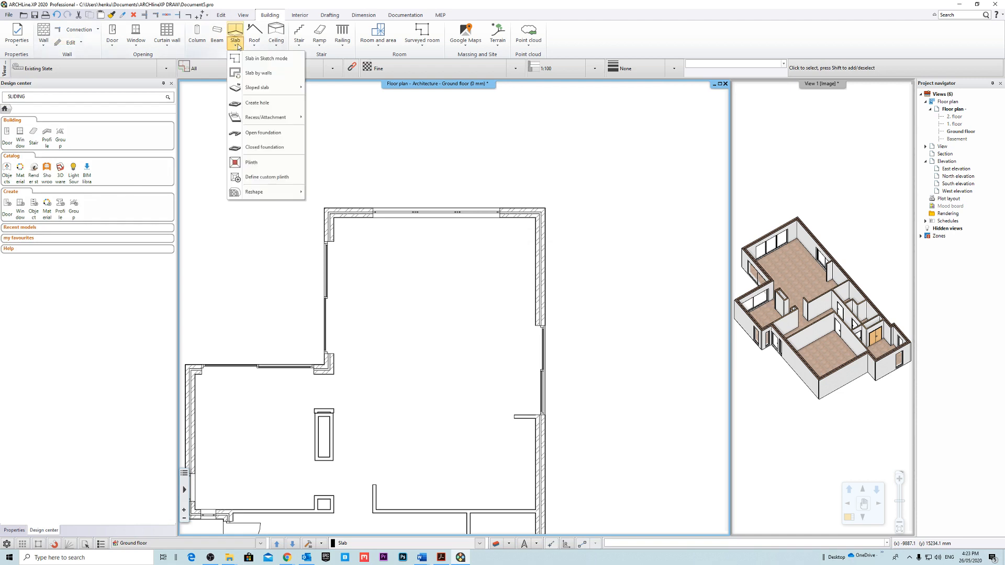
{"action": "left_click", "coordinate": [267, 58]}
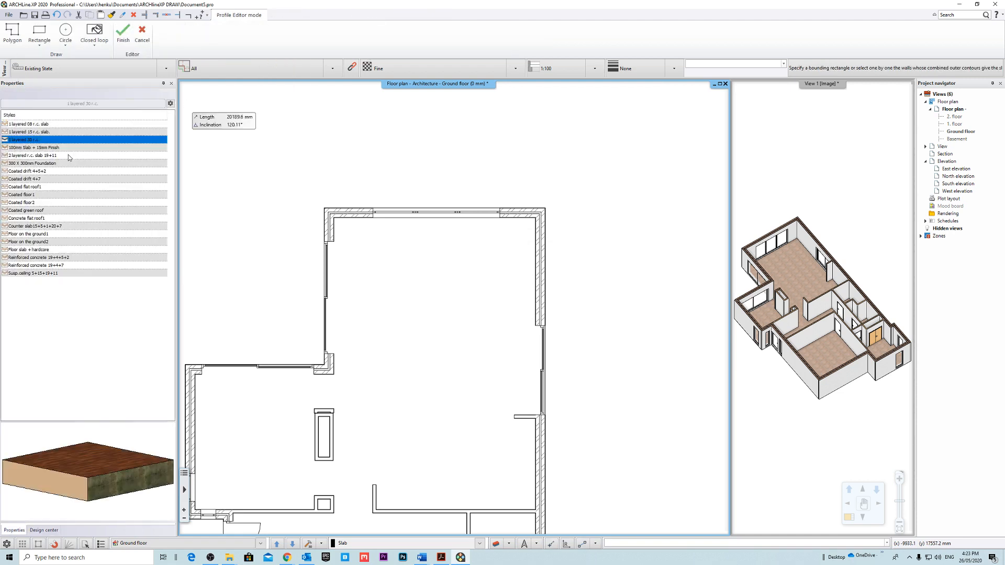
{"action": "left_click", "coordinate": [32, 163]}
{"action": "right_click", "coordinate": [34, 163]}
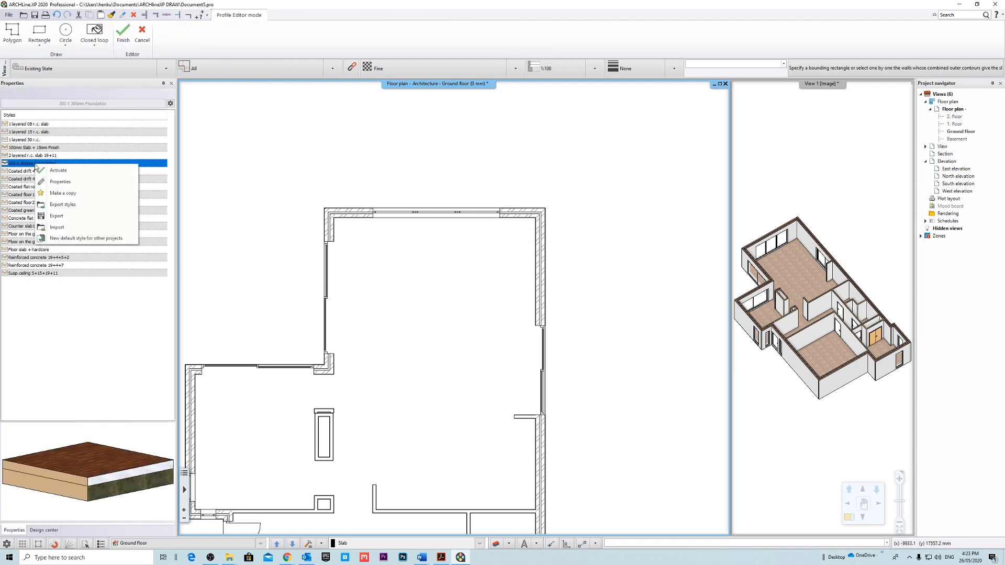
{"action": "left_click", "coordinate": [74, 183]}
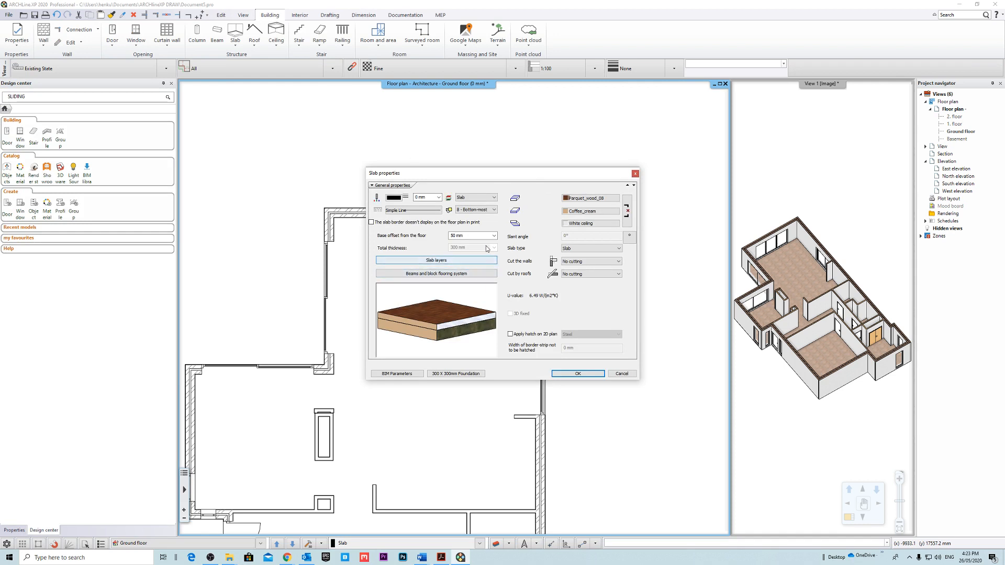
Delete the upper layer of the foundation slab and set the remaining reinforced concrete layer's thickness to -300 mm.
{"action": "left_click", "coordinate": [438, 263]}
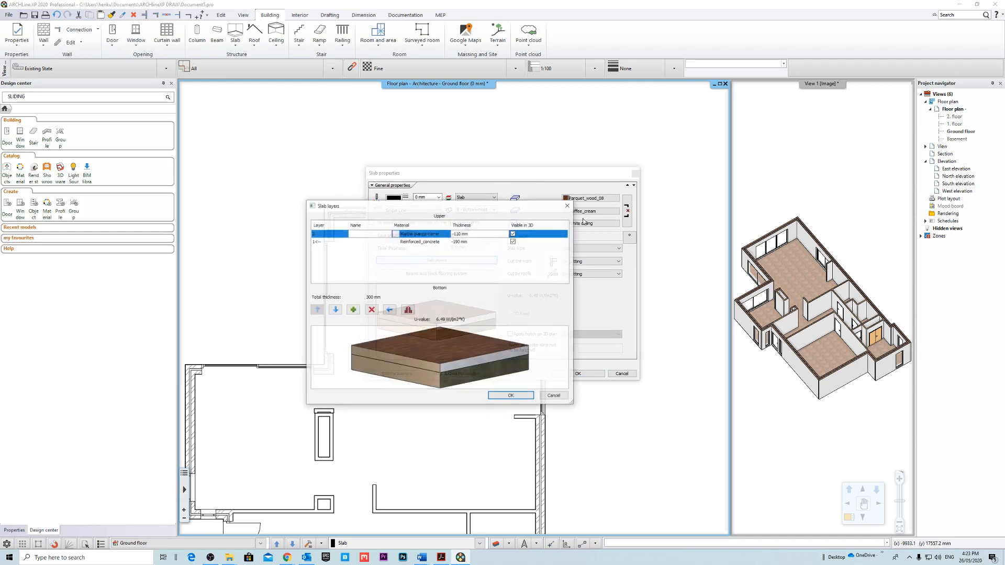
{"action": "left_click", "coordinate": [371, 310]}
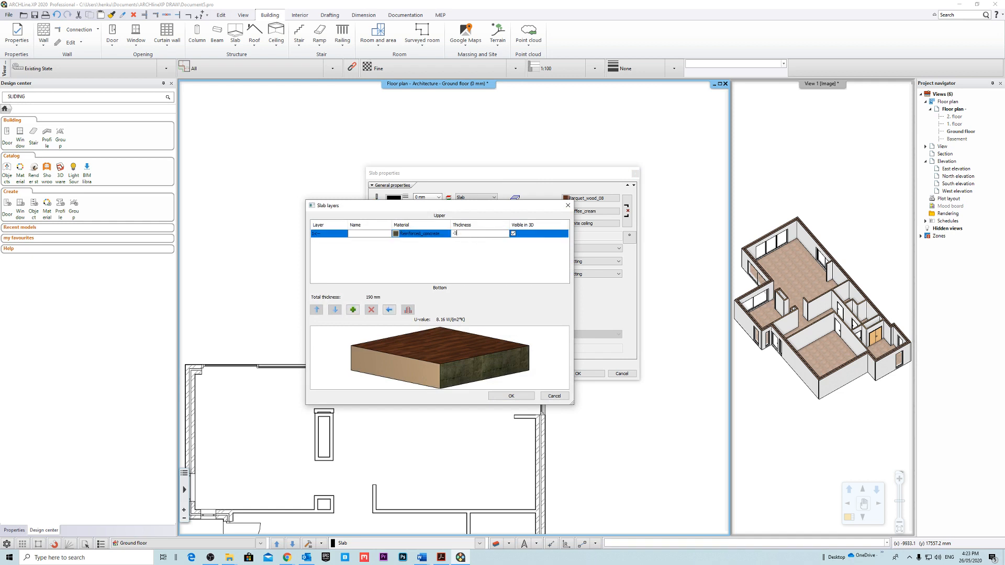
{"action": "left_click", "coordinate": [511, 396]}
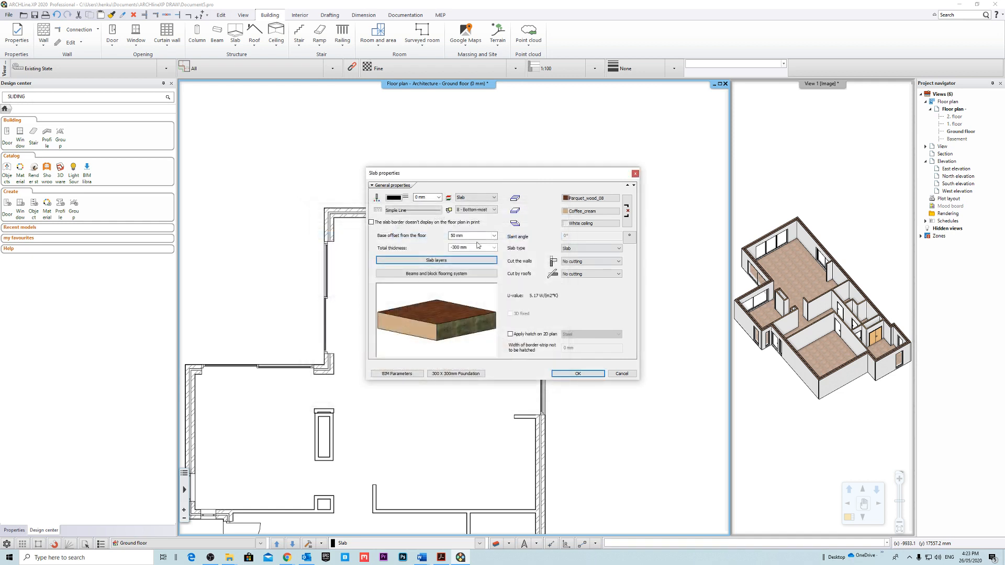
Assign the Concrete_light material to the slab's top surface and link the side and bottom surfaces to it.
{"action": "left_click", "coordinate": [595, 197]}
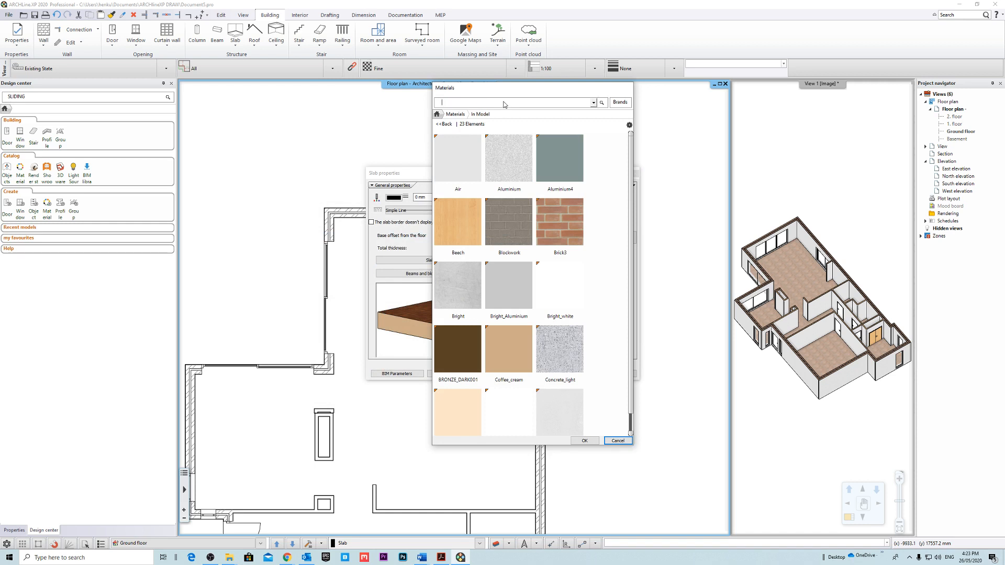
{"action": "type", "text": "concre"}
{"action": "key", "text": "Return"}
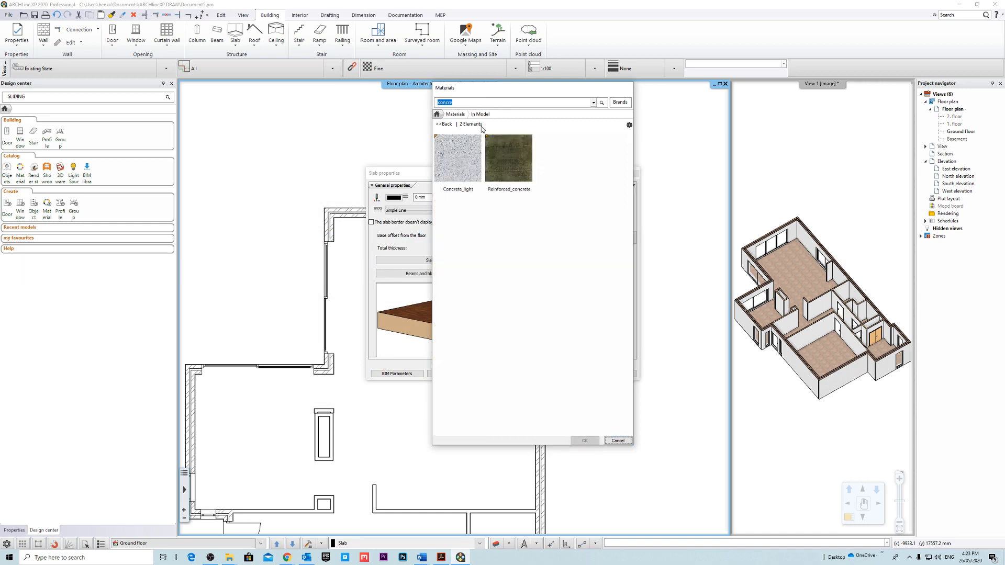
{"action": "left_click", "coordinate": [455, 179]}
{"action": "left_click", "coordinate": [599, 440]}
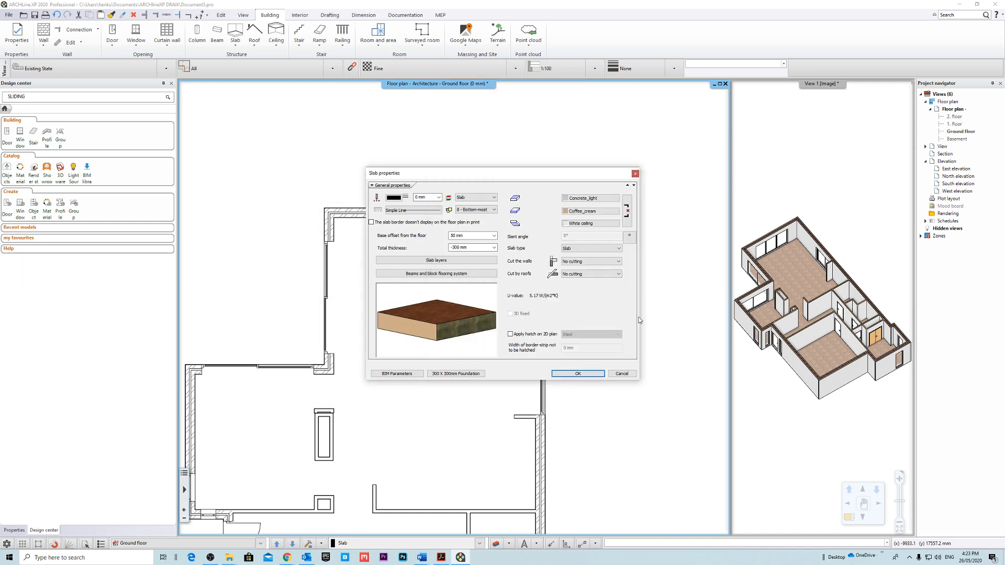
{"action": "left_click", "coordinate": [626, 210]}
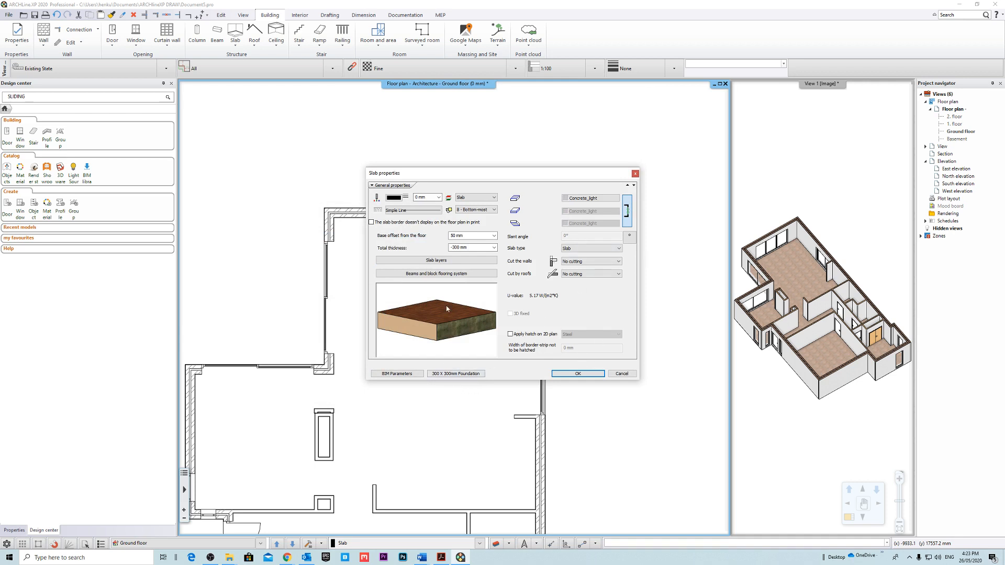
{"action": "left_click", "coordinate": [437, 274]}
{"action": "left_click", "coordinate": [558, 389]}
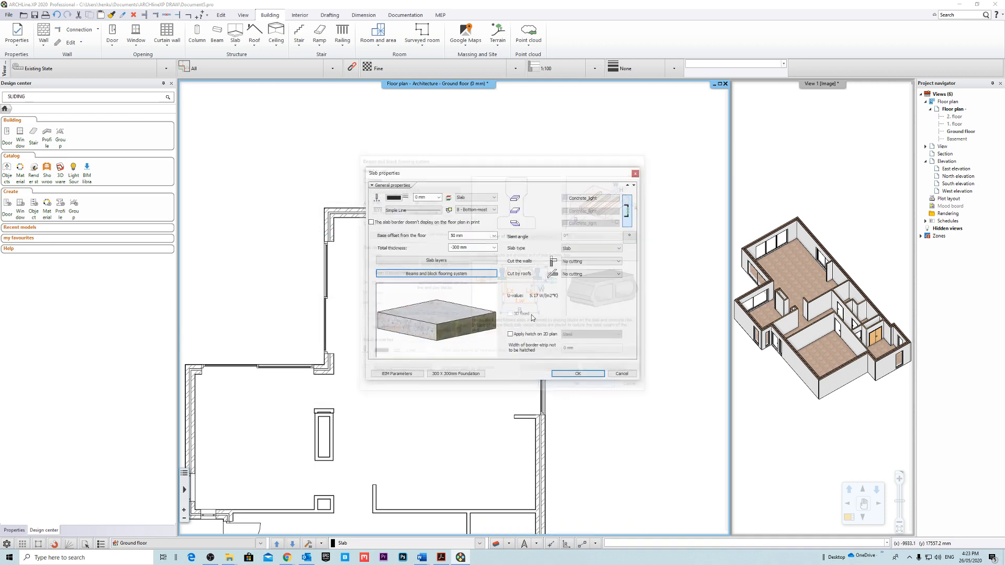
Change the material of the single 300 mm slab layer to Concrete_light.
{"action": "left_click", "coordinate": [421, 260]}
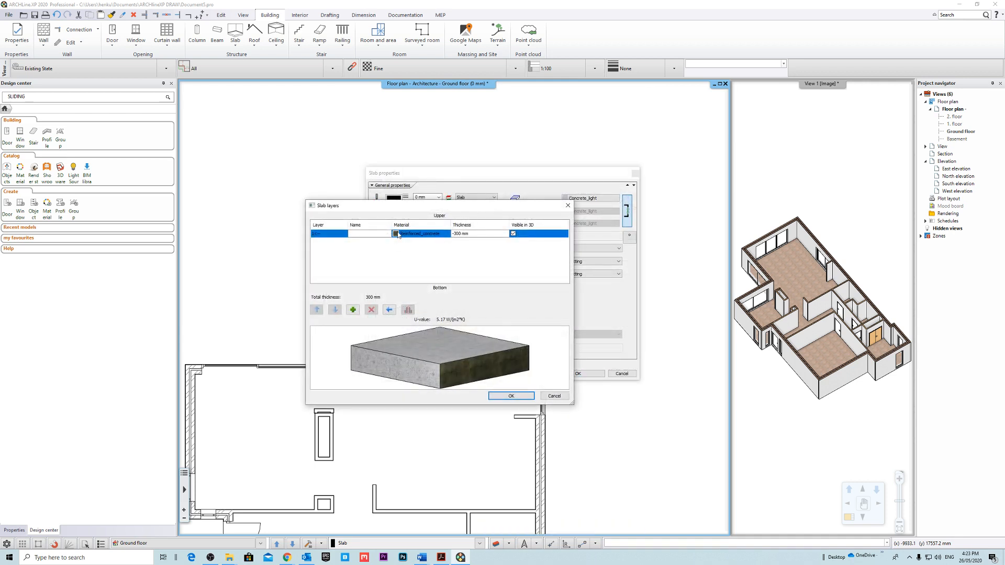
{"action": "left_click", "coordinate": [397, 234]}
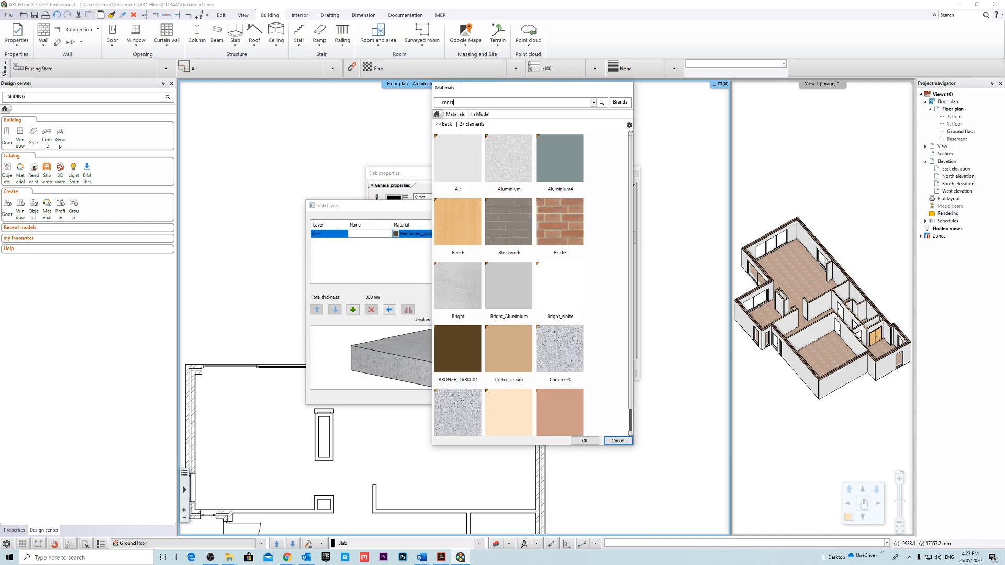
{"action": "type", "text": "concr"}
{"action": "key", "text": "Return"}
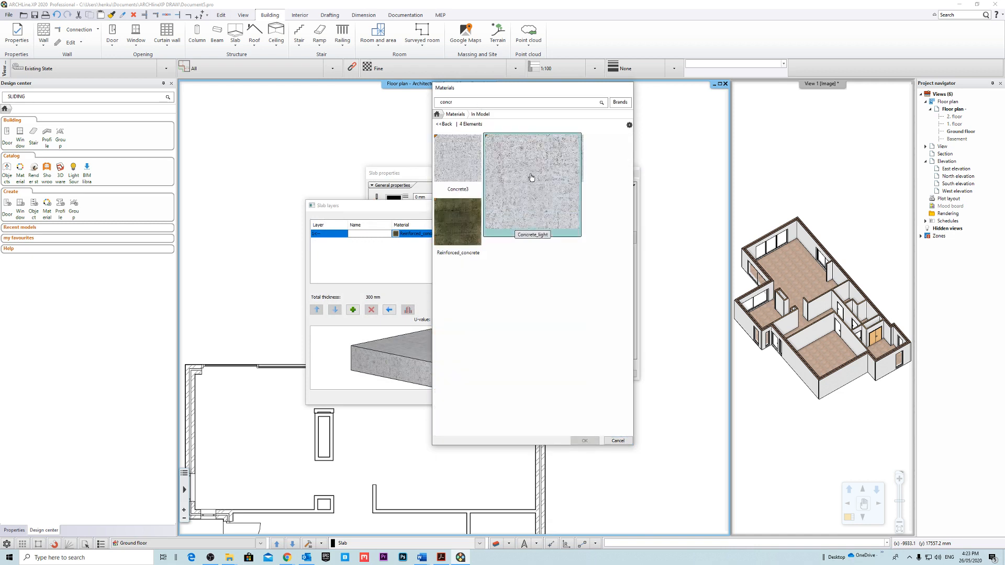
{"action": "left_click", "coordinate": [508, 158]}
{"action": "left_click", "coordinate": [584, 440]}
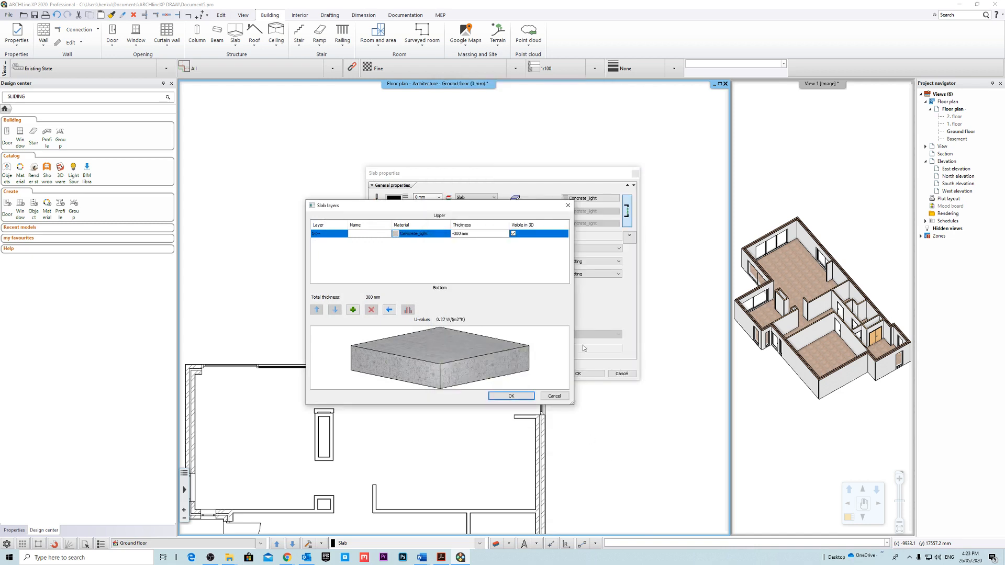
{"action": "left_click", "coordinate": [496, 397]}
Save the layer and material settings into the 300 X 300mm Foundation style.
{"action": "left_click", "coordinate": [461, 373]}
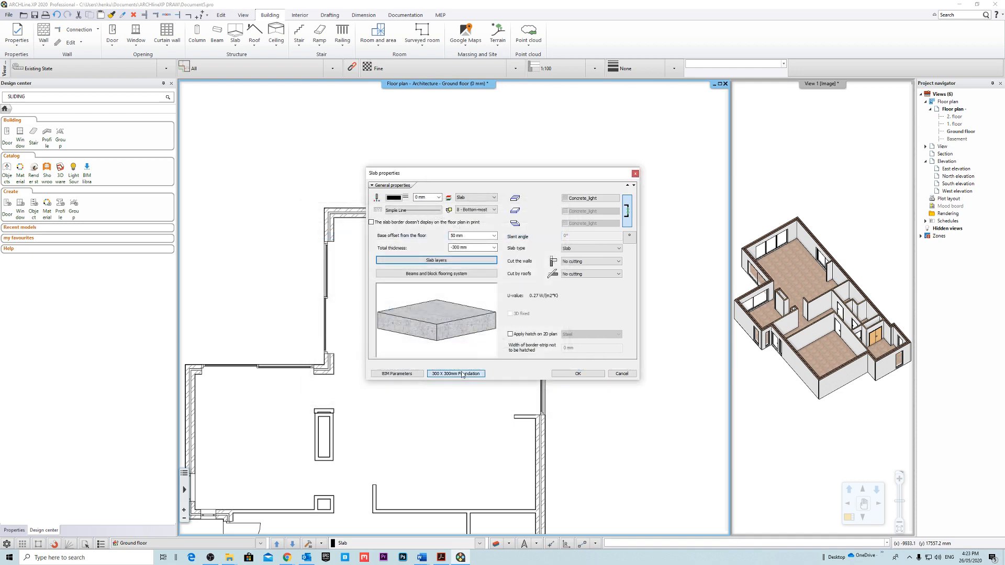
{"action": "left_click", "coordinate": [668, 360]}
{"action": "left_click", "coordinate": [669, 295]}
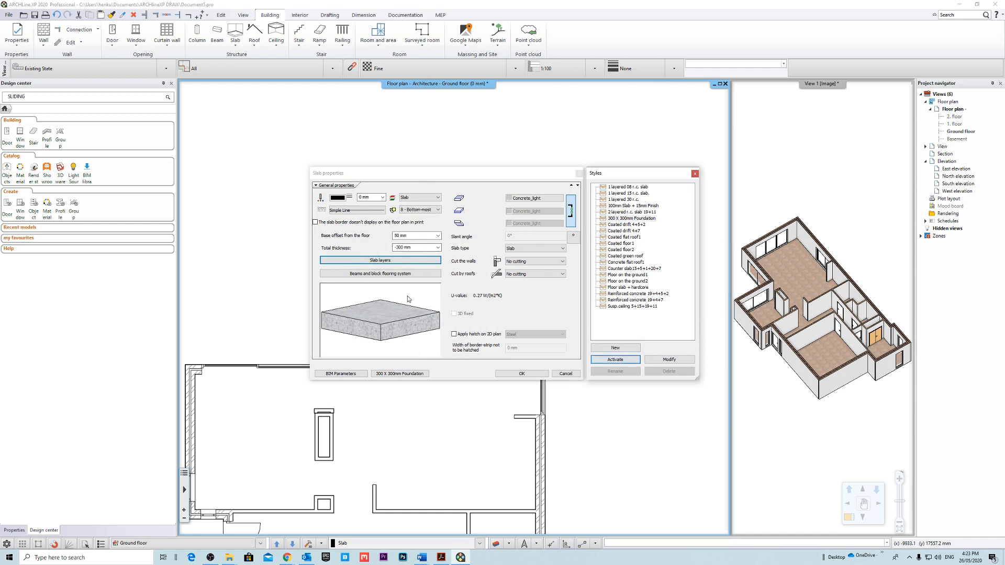
Set the base offset's bottom bound to BS - Bottom of Structure with a bottom offset of 0 mm.
{"action": "left_click", "coordinate": [438, 236]}
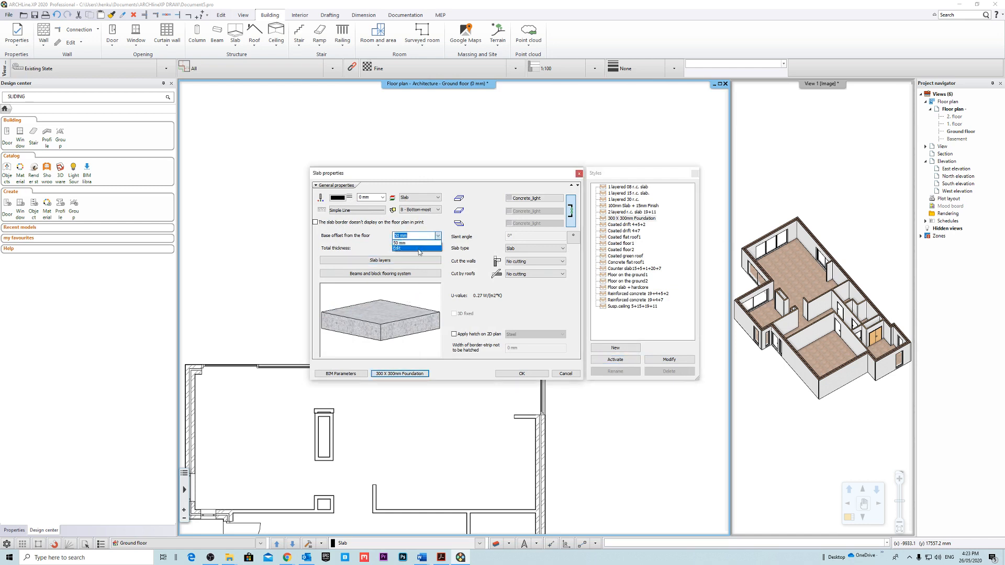
{"action": "left_click", "coordinate": [420, 252]}
{"action": "left_click", "coordinate": [424, 301]}
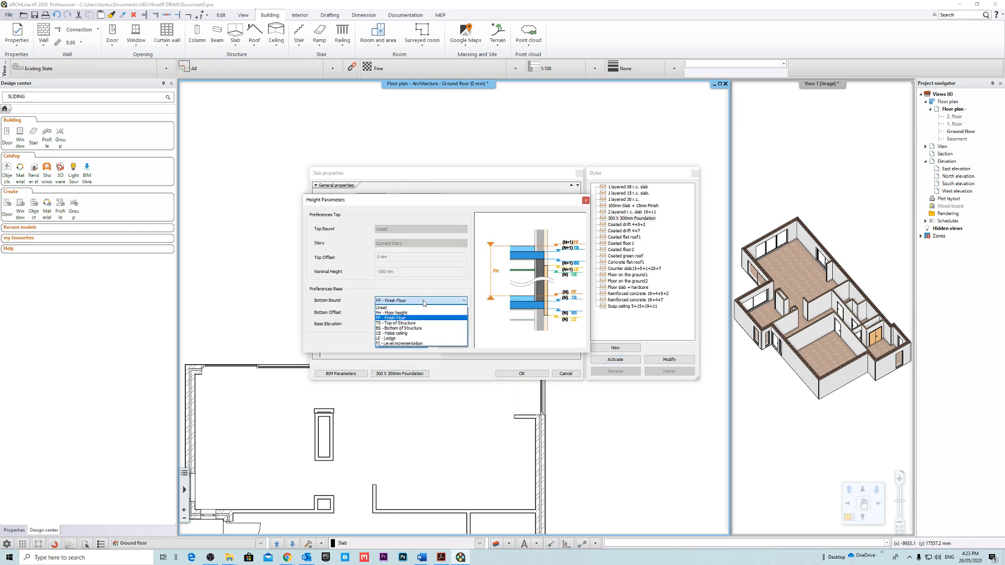
{"action": "left_click", "coordinate": [425, 330]}
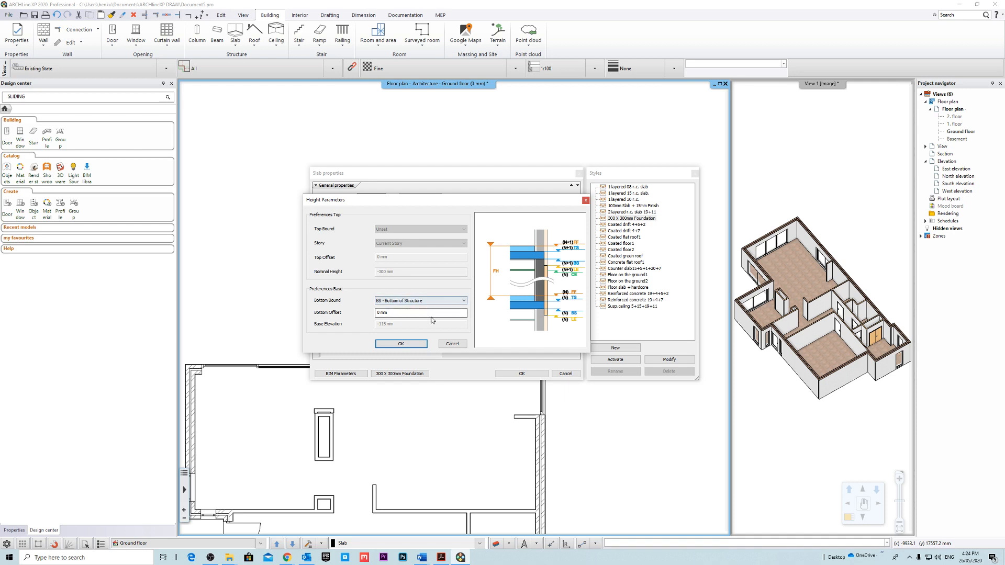
{"action": "left_click", "coordinate": [401, 343]}
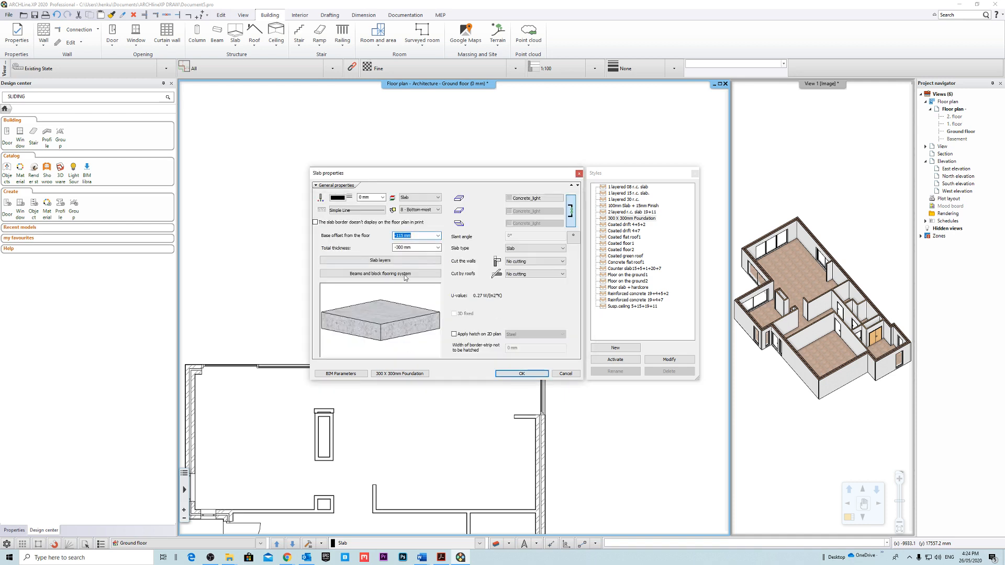
Update the 300 X 300mm Foundation style with the new base offset and accept the slab properties.
{"action": "left_click", "coordinate": [403, 373]}
{"action": "left_click", "coordinate": [408, 375]}
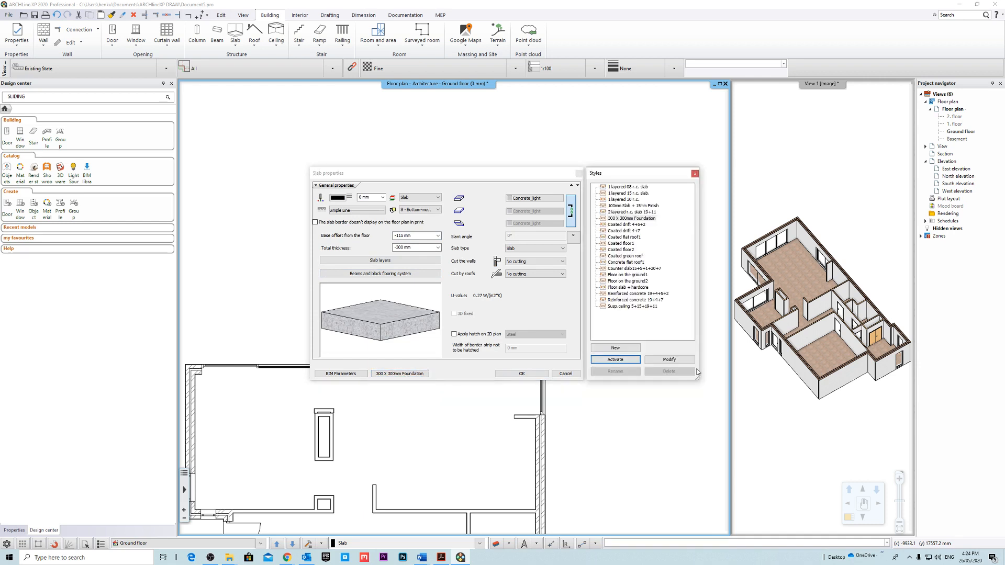
{"action": "left_click", "coordinate": [669, 360]}
{"action": "left_click", "coordinate": [671, 299]}
{"action": "left_click", "coordinate": [513, 374]}
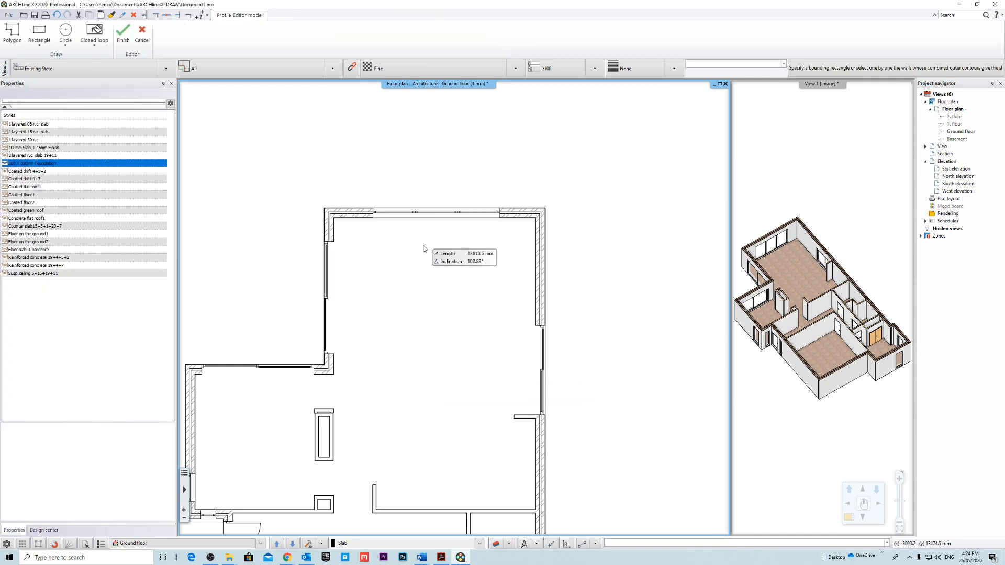
{"action": "scroll", "coordinate": [413, 214], "scroll_direction": "up", "scroll_amount": 5}
{"action": "middle_click_drag", "start_coordinate": [413, 215], "coordinate": [669, 249]}
{"action": "middle_click_drag", "start_coordinate": [435, 240], "coordinate": [451, 240]}
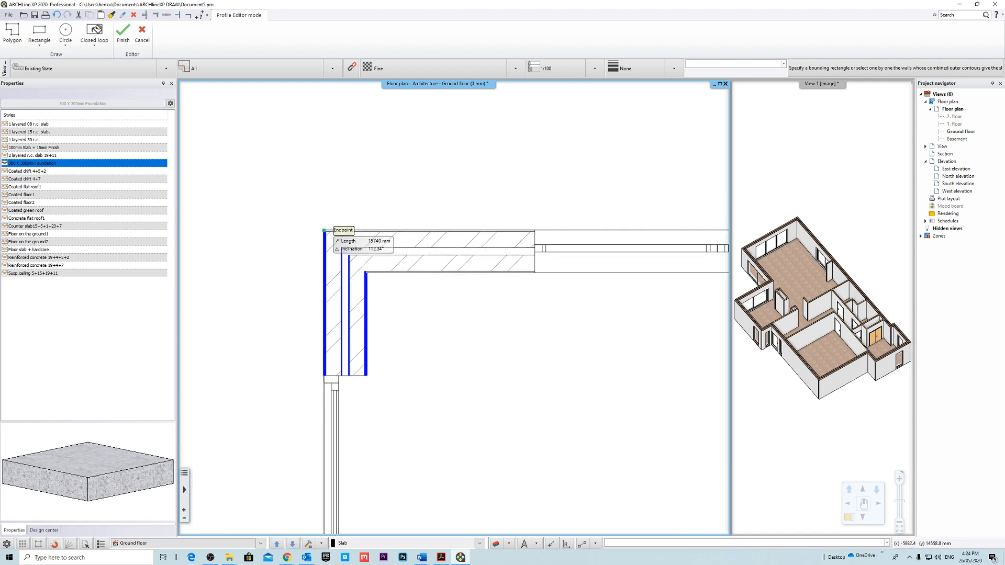
{"action": "left_click", "coordinate": [324, 230]}
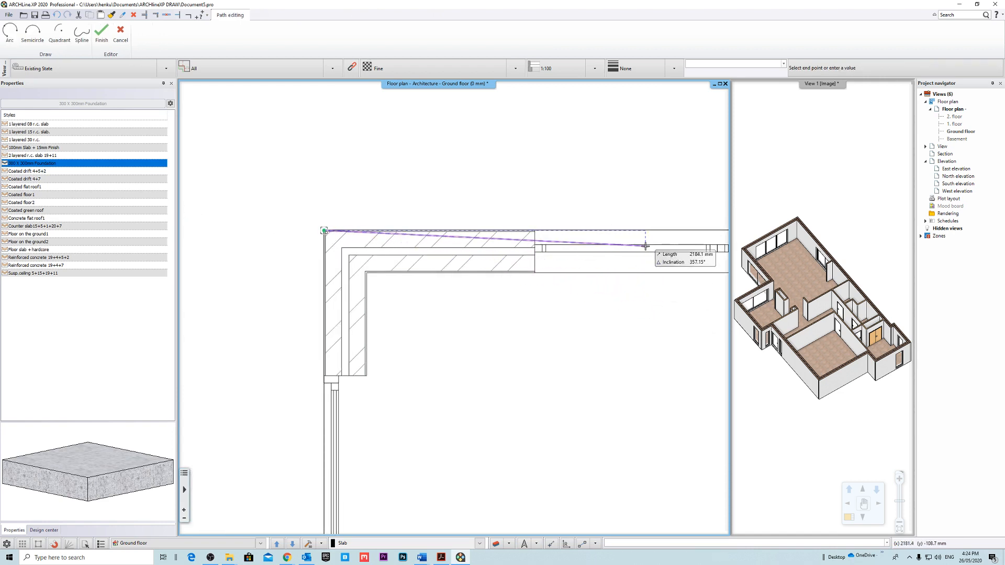
{"action": "key", "text": "Escape"}
{"action": "middle_click_drag", "start_coordinate": [507, 178], "coordinate": [424, 180]}
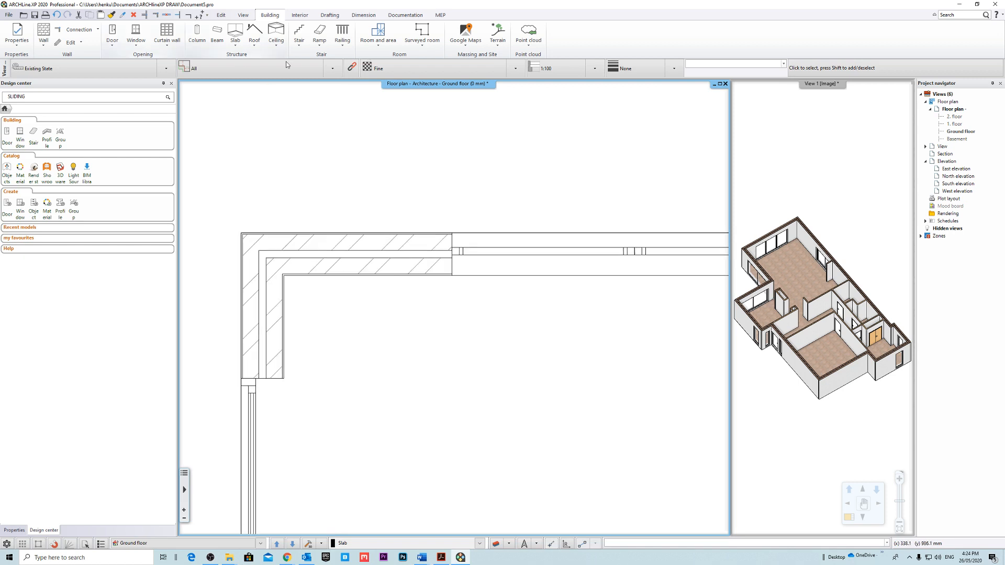
Begin a closed foundation 300 mm wide in the 300 X 300mm Foundation style at the outer corner of the large living space.
{"action": "left_click", "coordinate": [237, 46]}
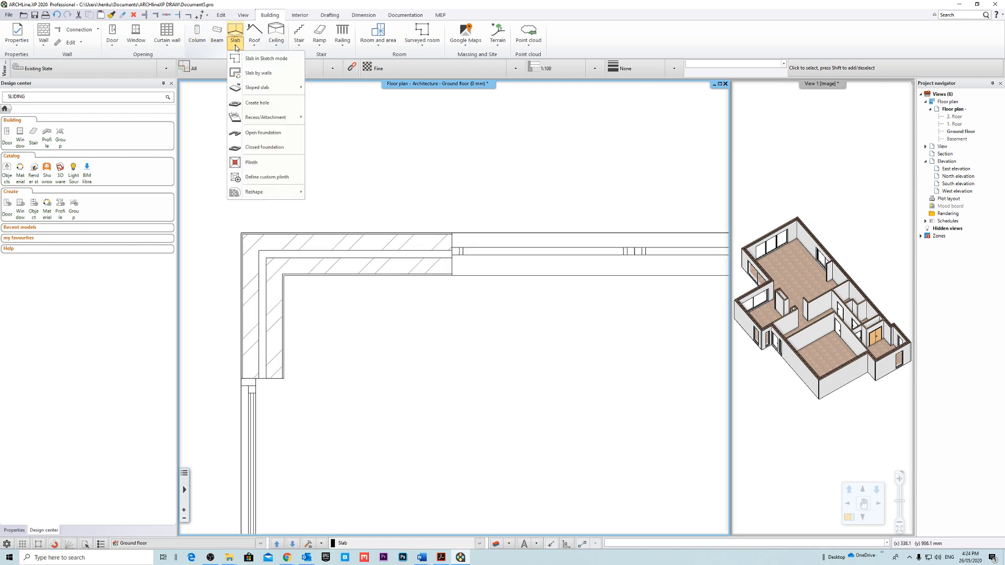
{"action": "left_click", "coordinate": [270, 161]}
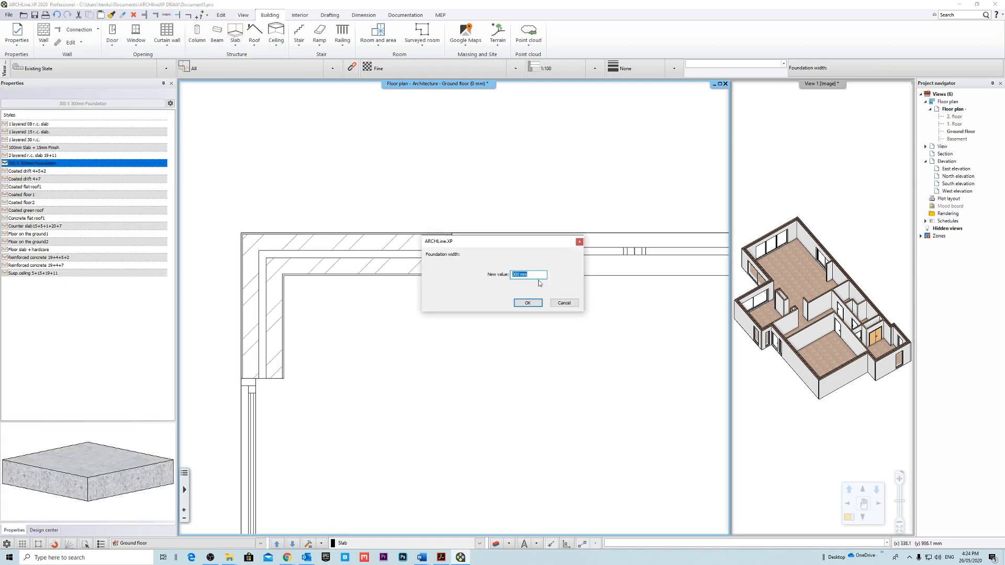
{"action": "left_click", "coordinate": [528, 303]}
{"action": "left_click", "coordinate": [241, 232]}
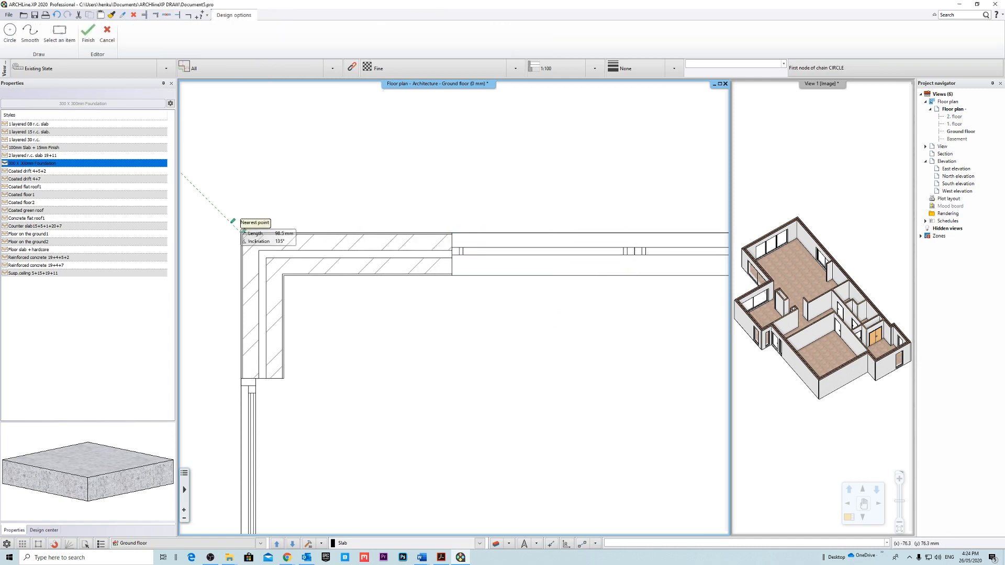
Draw the foundation's first edge along the outer face of the living space's end wall to its far corner.
{"action": "middle_click_drag", "start_coordinate": [667, 230], "coordinate": [275, 207]}
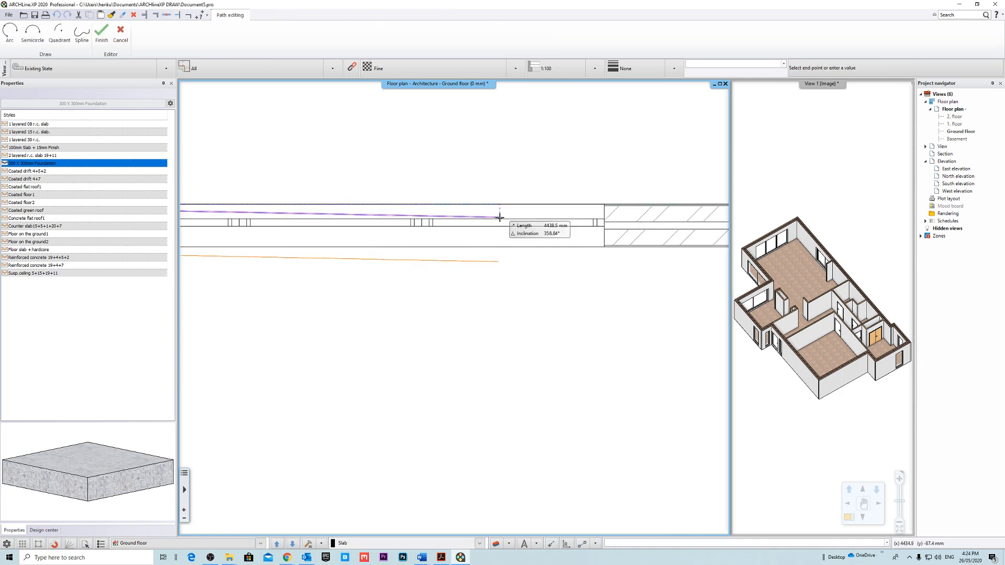
{"action": "scroll", "coordinate": [501, 217], "scroll_direction": "down", "scroll_amount": 3}
{"action": "middle_click_drag", "start_coordinate": [654, 193], "coordinate": [481, 226]}
{"action": "scroll", "coordinate": [480, 228], "scroll_direction": "up", "scroll_amount": 4}
{"action": "scroll", "coordinate": [472, 277], "scroll_direction": "up", "scroll_amount": 2}
{"action": "middle_click_drag", "start_coordinate": [531, 323], "coordinate": [499, 279]}
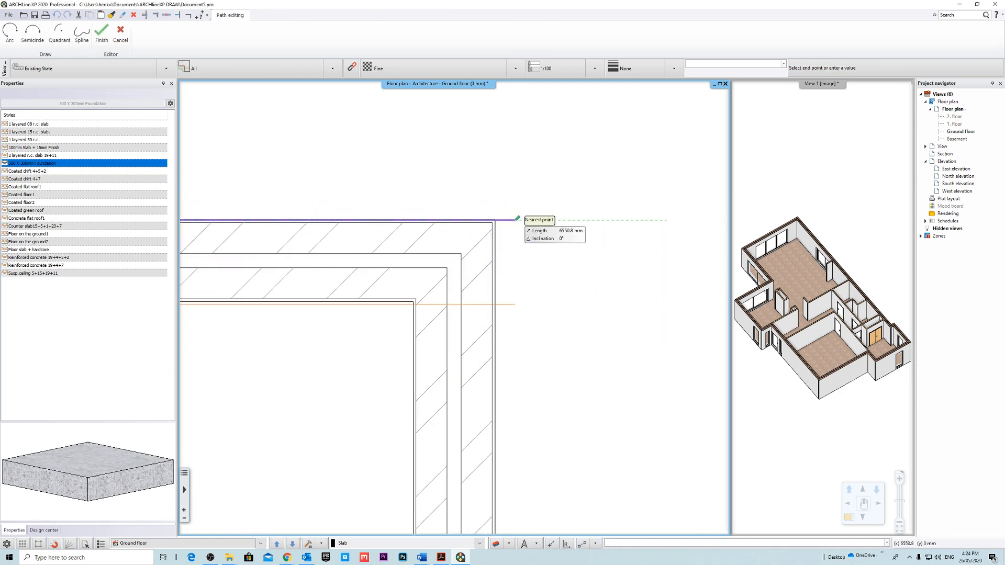
{"action": "left_click", "coordinate": [497, 222]}
{"action": "left_click", "coordinate": [497, 222]}
Continue the foundation path along the long straight exterior wall and across the short jog near the double doors.
{"action": "scroll", "coordinate": [531, 296], "scroll_direction": "down", "scroll_amount": 5}
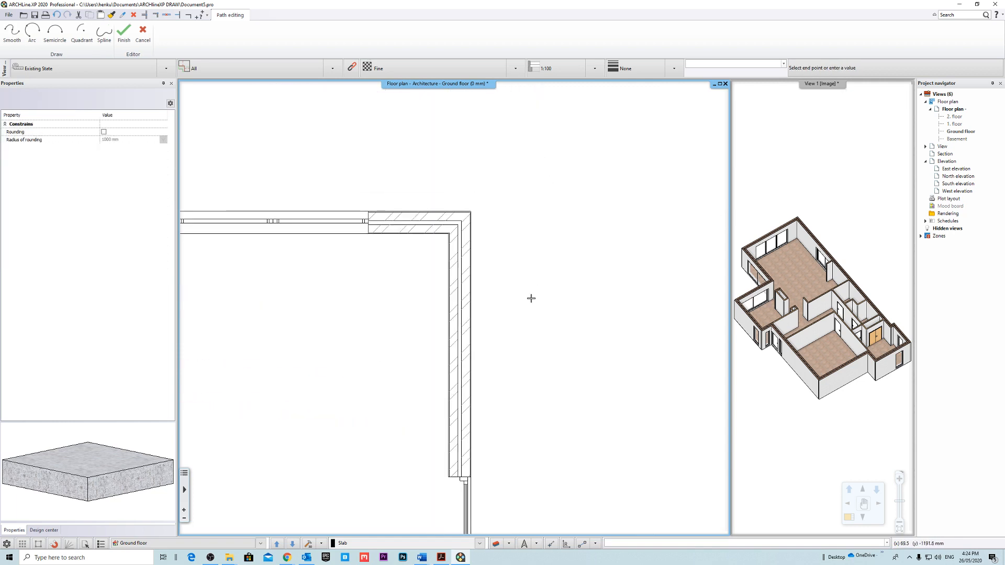
{"action": "scroll", "coordinate": [473, 350], "scroll_direction": "up", "scroll_amount": 6}
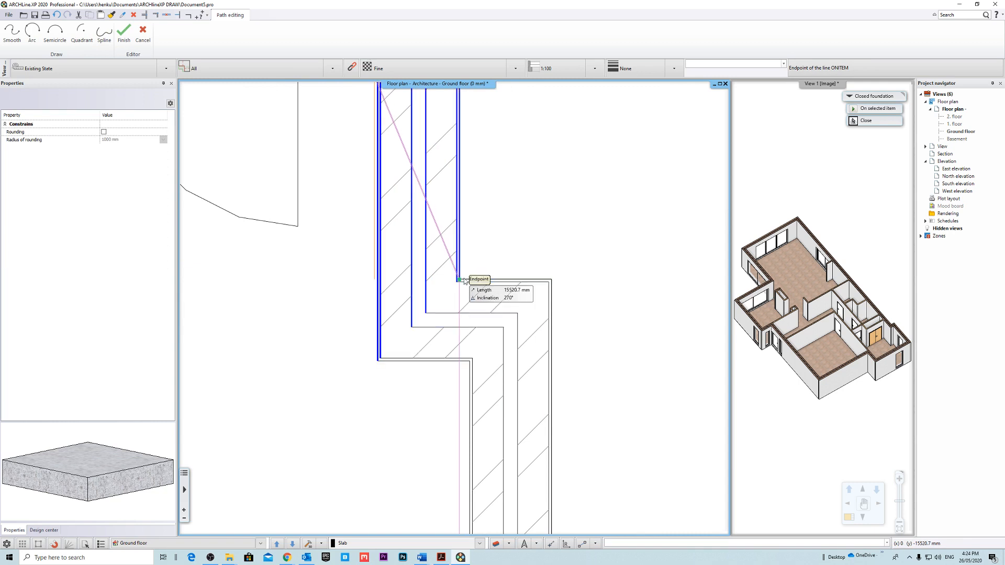
{"action": "left_click", "coordinate": [460, 280]}
{"action": "left_click", "coordinate": [551, 280]}
Extend the foundation path along the outer face of the small front room's windowed side wall to its front corner.
{"action": "middle_click_drag", "start_coordinate": [585, 350], "coordinate": [559, 185]}
{"action": "scroll", "coordinate": [575, 246], "scroll_direction": "down", "scroll_amount": 6}
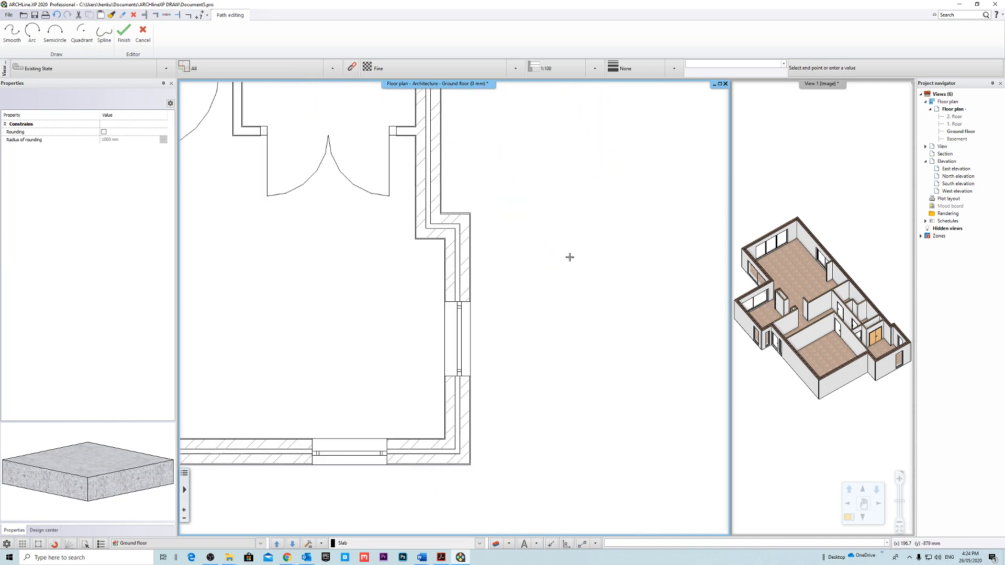
{"action": "middle_click_drag", "start_coordinate": [569, 254], "coordinate": [623, 157]}
{"action": "scroll", "coordinate": [544, 310], "scroll_direction": "up", "scroll_amount": 4}
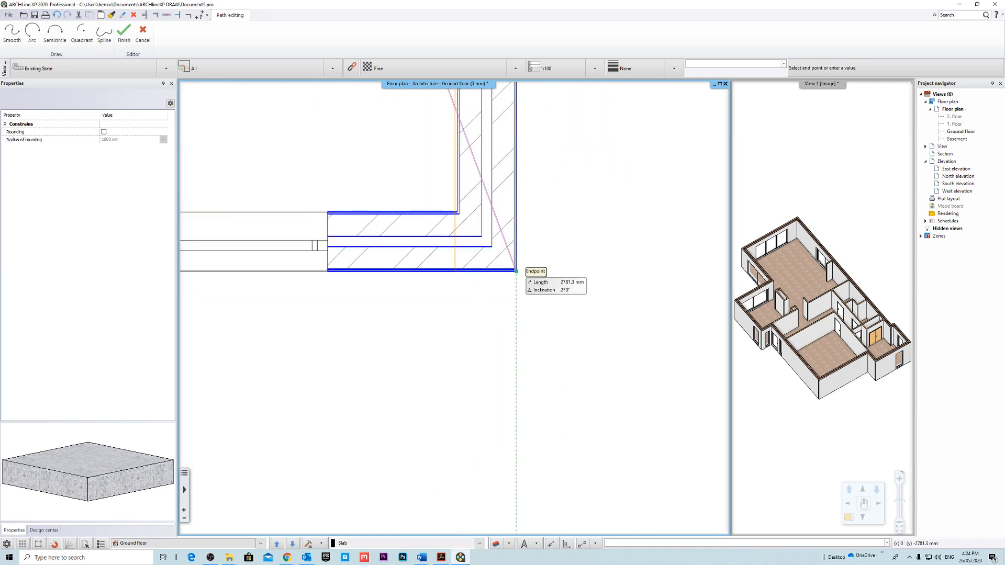
{"action": "left_click", "coordinate": [516, 271]}
Trace the foundation along the small room's front wall and its return to the inner corner at the garage wall.
{"action": "scroll", "coordinate": [523, 275], "scroll_direction": "down", "scroll_amount": 5}
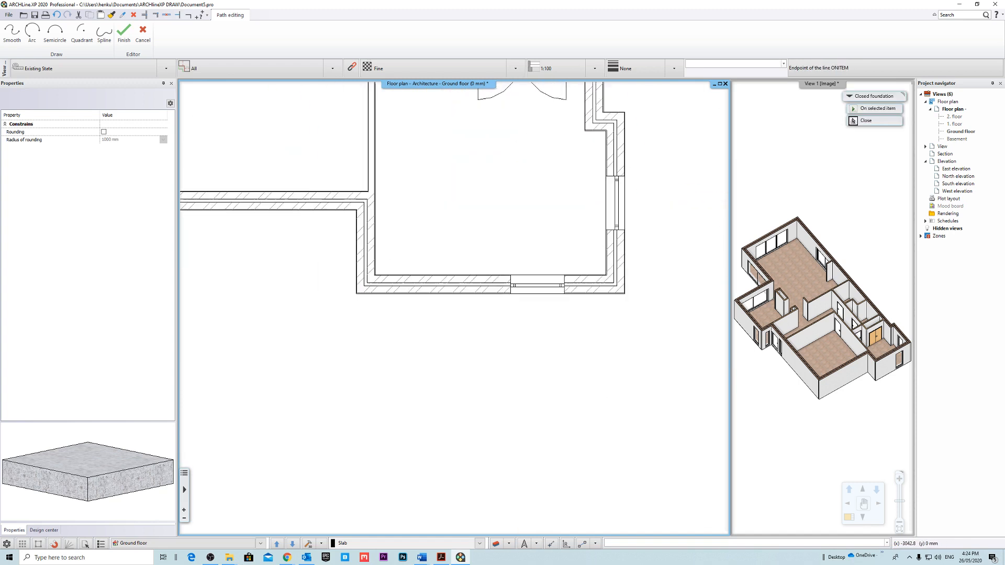
{"action": "scroll", "coordinate": [373, 278], "scroll_direction": "up", "scroll_amount": 5}
{"action": "middle_click_drag", "start_coordinate": [373, 276], "coordinate": [463, 308]}
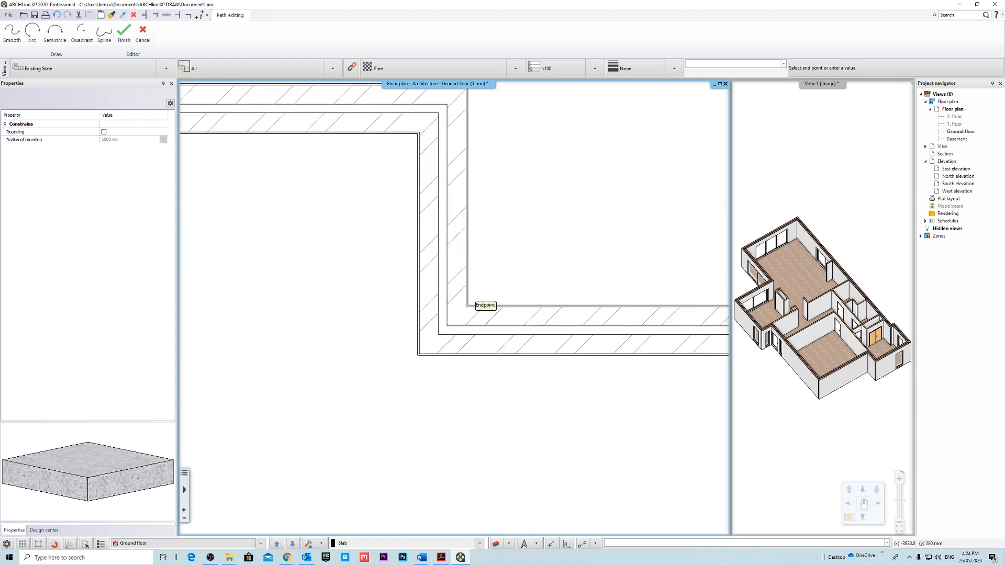
{"action": "left_click", "coordinate": [417, 358]}
{"action": "middle_click_drag", "start_coordinate": [427, 143], "coordinate": [524, 303]}
{"action": "scroll", "coordinate": [523, 303], "scroll_direction": "up", "scroll_amount": 3}
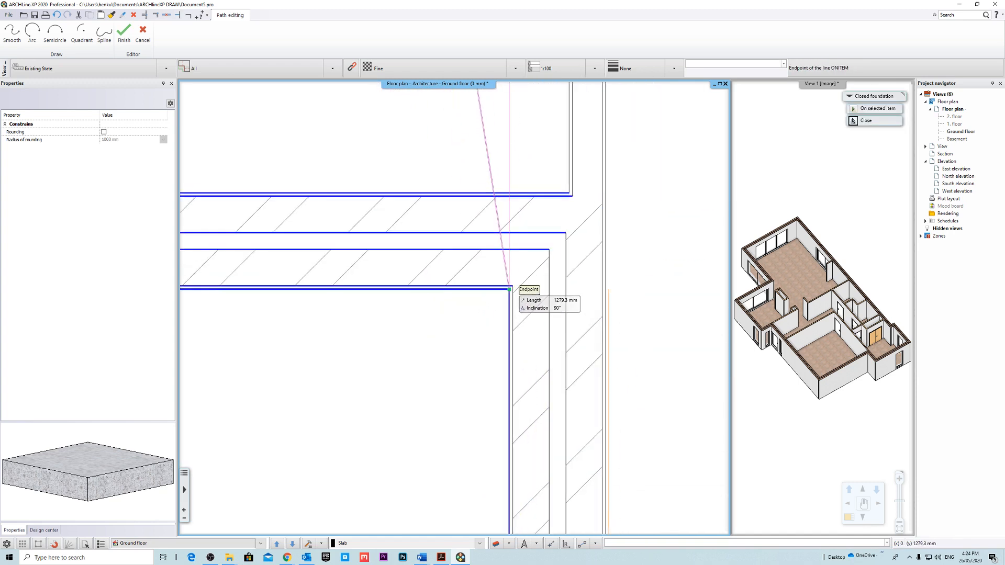
{"action": "left_click", "coordinate": [509, 289]}
Continue the foundation path along the garage's front wall to the garage's outer corner.
{"action": "scroll", "coordinate": [377, 287], "scroll_direction": "down", "scroll_amount": 4}
{"action": "middle_click_drag", "start_coordinate": [377, 287], "coordinate": [707, 306]}
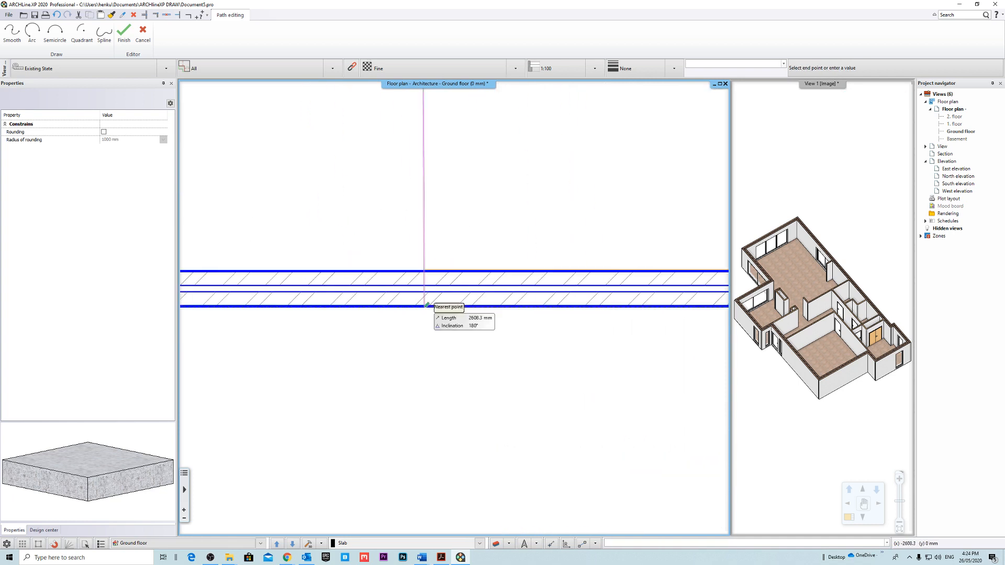
{"action": "middle_click_drag", "start_coordinate": [230, 305], "coordinate": [487, 315]}
{"action": "scroll", "coordinate": [362, 315], "scroll_direction": "up", "scroll_amount": 4}
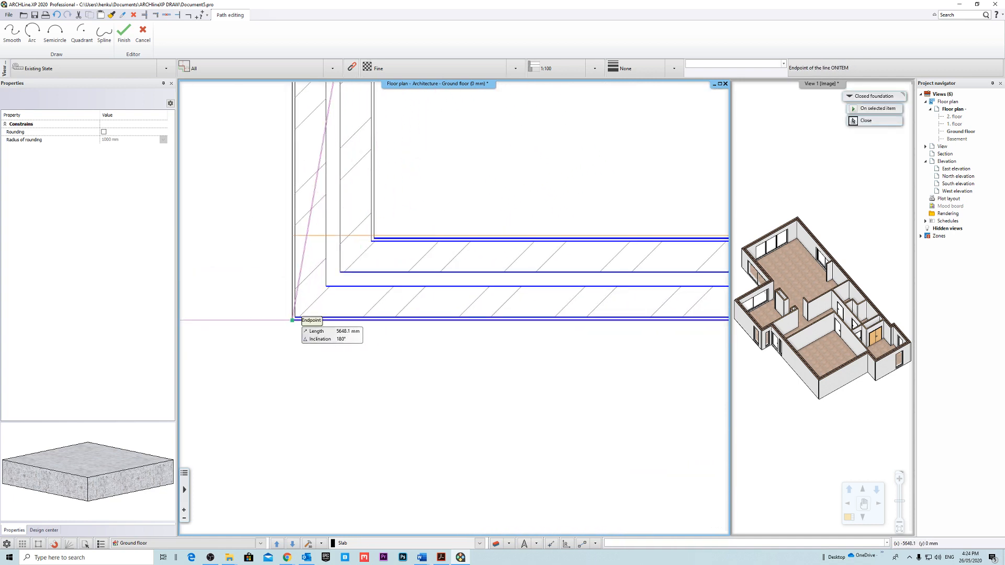
{"action": "left_click", "coordinate": [292, 320]}
Trace the foundation along the garage side wall and past the entrance door to the inner corner of the projecting room.
{"action": "scroll", "coordinate": [367, 314], "scroll_direction": "down", "scroll_amount": 4}
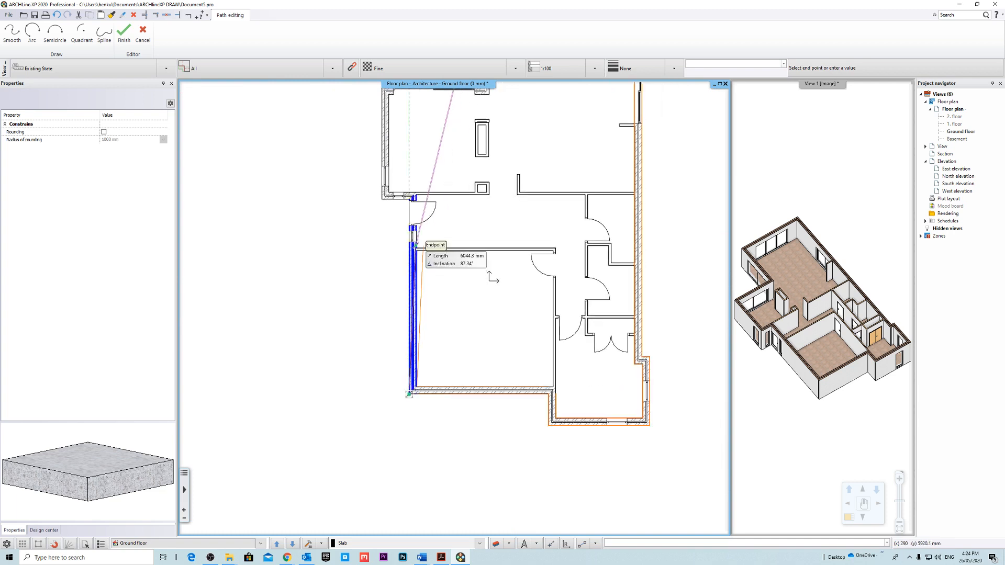
{"action": "scroll", "coordinate": [418, 219], "scroll_direction": "up", "scroll_amount": 4}
{"action": "middle_click_drag", "start_coordinate": [386, 192], "coordinate": [448, 265]}
{"action": "scroll", "coordinate": [454, 216], "scroll_direction": "up", "scroll_amount": 3}
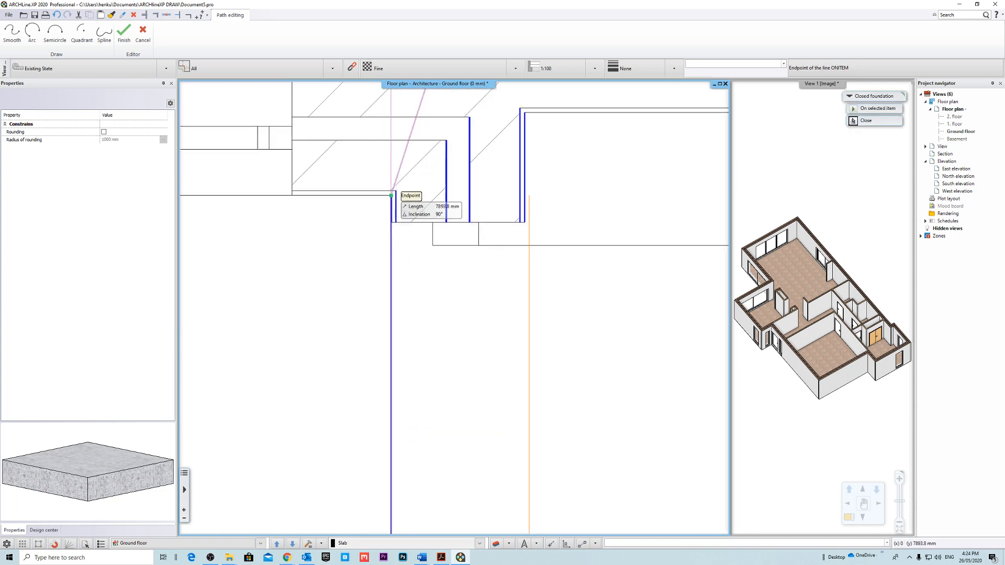
{"action": "left_click", "coordinate": [392, 196]}
Trace the foundation around the projecting room's short windowed wall and along its outer side wall to the far corner.
{"action": "scroll", "coordinate": [396, 200], "scroll_direction": "down", "scroll_amount": 3}
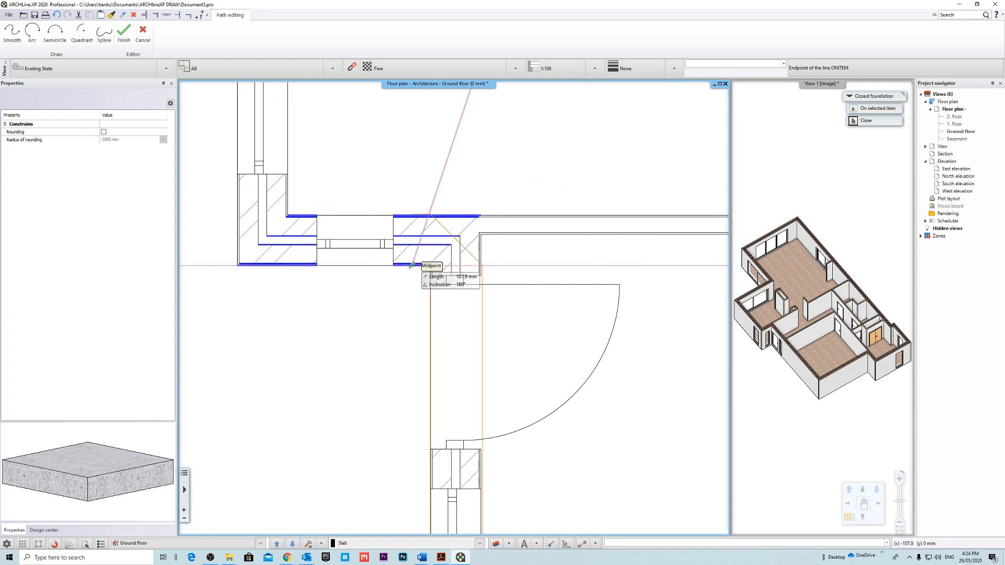
{"action": "middle_click_drag", "start_coordinate": [318, 265], "coordinate": [508, 349]}
{"action": "scroll", "coordinate": [456, 349], "scroll_direction": "up", "scroll_amount": 3}
{"action": "left_click", "coordinate": [401, 349]}
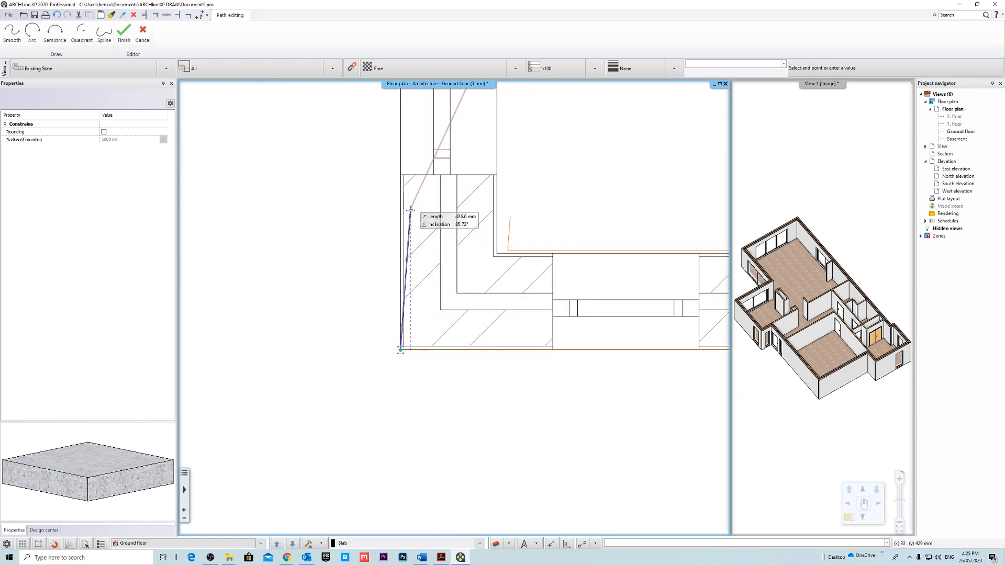
{"action": "scroll", "coordinate": [424, 177], "scroll_direction": "down", "scroll_amount": 4}
{"action": "middle_click_drag", "start_coordinate": [462, 126], "coordinate": [436, 432]}
{"action": "scroll", "coordinate": [437, 209], "scroll_direction": "up", "scroll_amount": 4}
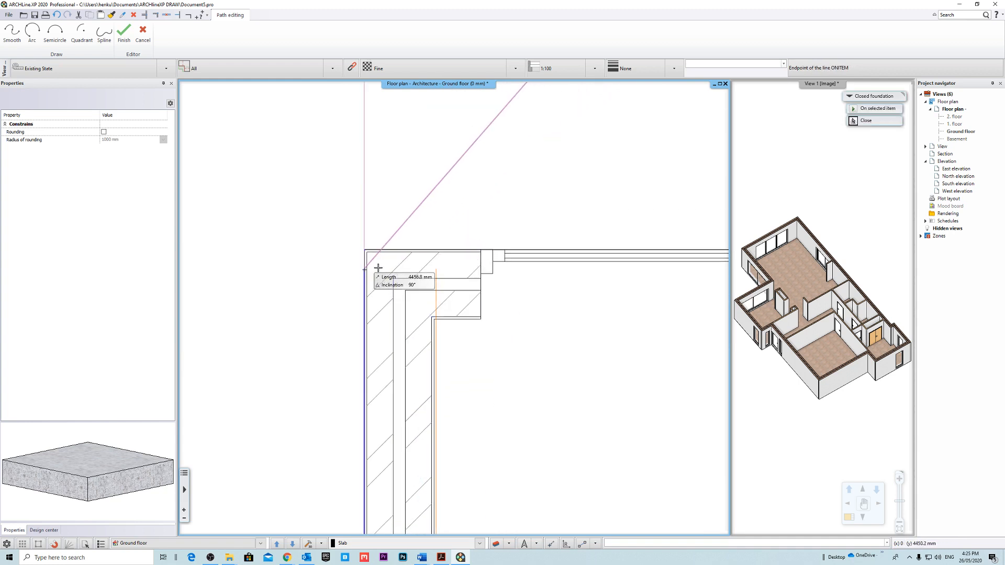
{"action": "left_click", "coordinate": [364, 250]}
Continue the foundation path along the projecting room's sliding-door wall to the inner corner with the living space.
{"action": "middle_click_drag", "start_coordinate": [668, 314], "coordinate": [449, 297]}
{"action": "scroll", "coordinate": [450, 297], "scroll_direction": "down", "scroll_amount": 4}
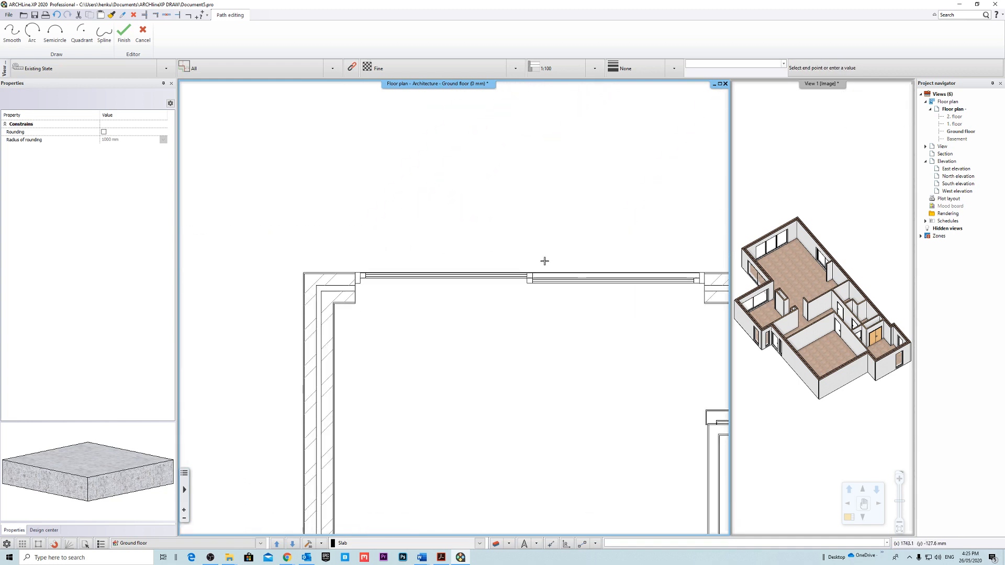
{"action": "middle_click_drag", "start_coordinate": [680, 285], "coordinate": [435, 264]}
{"action": "scroll", "coordinate": [492, 261], "scroll_direction": "up", "scroll_amount": 3}
{"action": "left_click", "coordinate": [465, 273]}
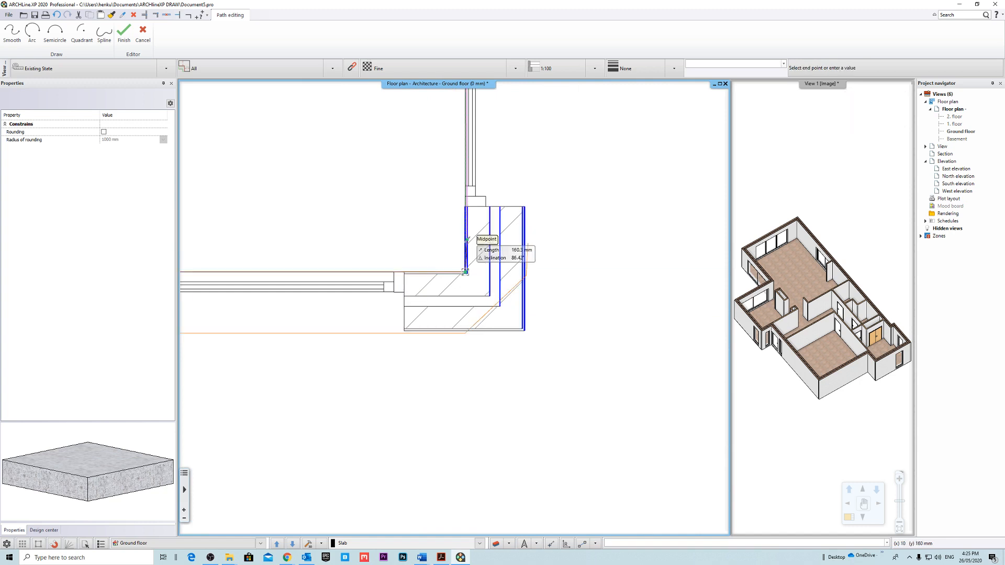
Close the foundation path along the remaining sliding-door wall to its starting corner and finish the foundation.
{"action": "scroll", "coordinate": [464, 256], "scroll_direction": "down", "scroll_amount": 6}
{"action": "scroll", "coordinate": [469, 204], "scroll_direction": "down", "scroll_amount": 5}
{"action": "scroll", "coordinate": [447, 296], "scroll_direction": "up", "scroll_amount": 5}
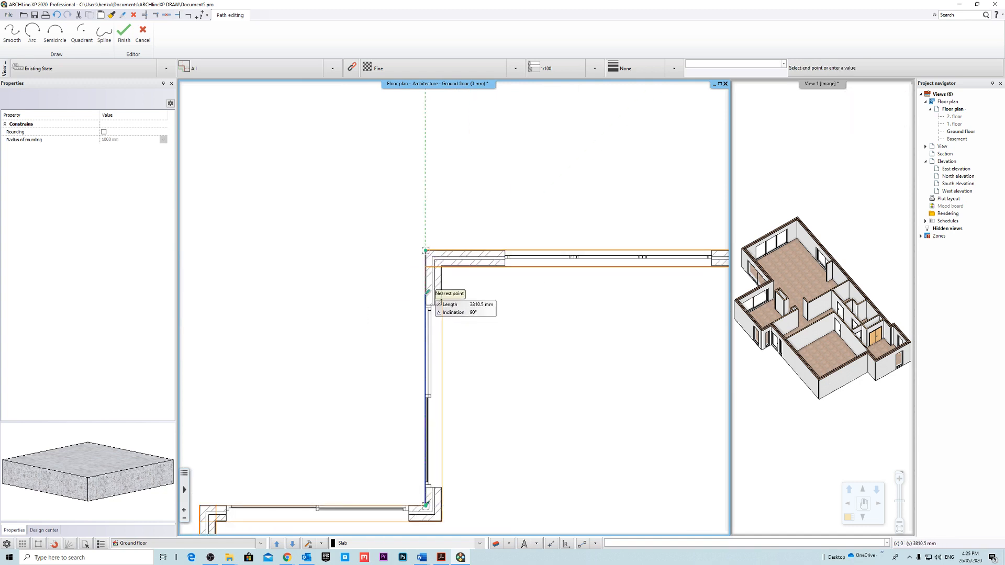
{"action": "key", "text": "Return"}
{"action": "key", "text": "Return"}
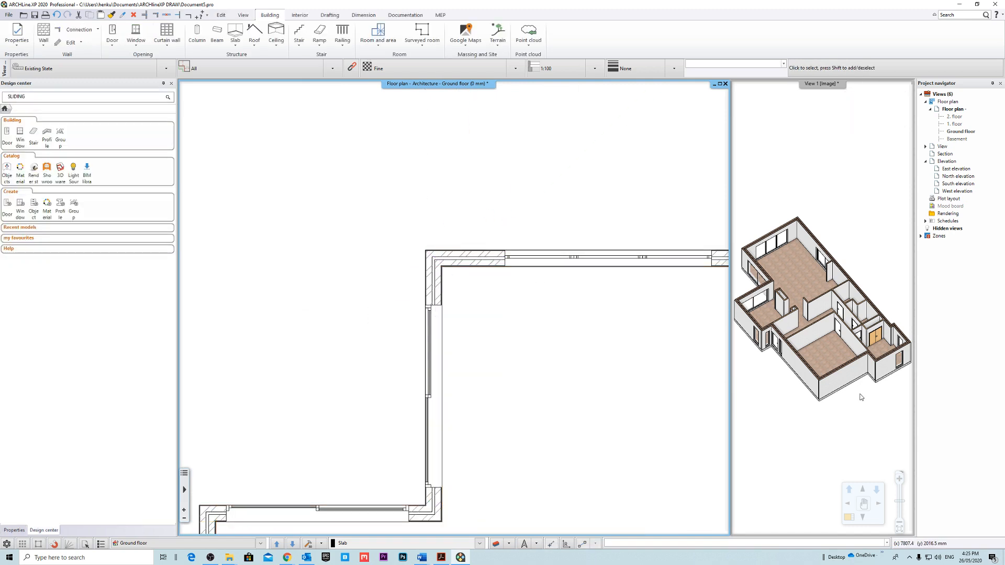
Swap the 3D view into the main window and inspect the foundation beneath the exterior walls from several sides.
{"action": "left_click", "coordinate": [811, 424]}
{"action": "right_click", "coordinate": [809, 84]}
{"action": "left_click", "coordinate": [838, 93]}
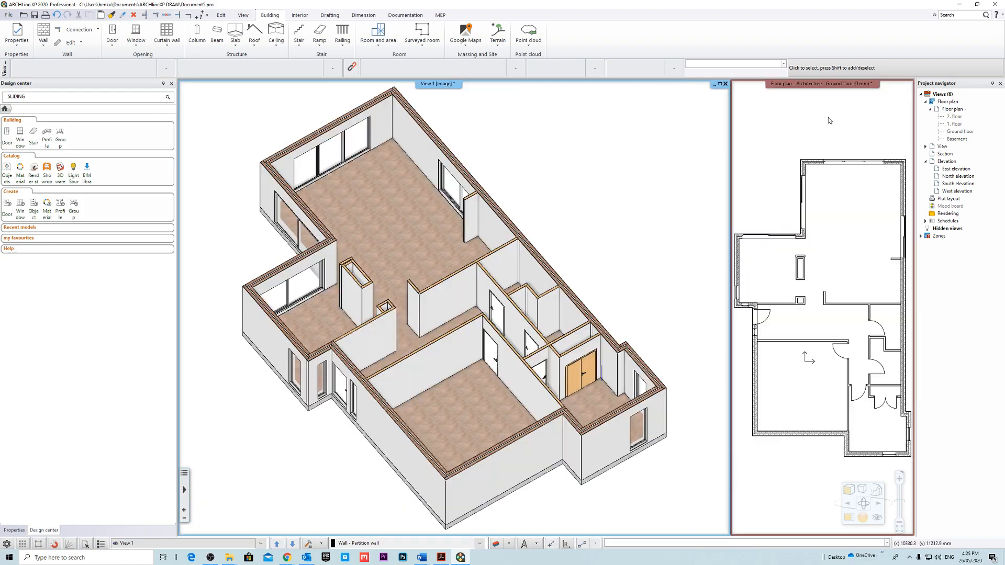
{"action": "right_click_drag", "start_coordinate": [530, 380], "coordinate": [567, 323]}
{"action": "scroll", "coordinate": [472, 444], "scroll_direction": "up", "scroll_amount": 4}
{"action": "right_click_drag", "start_coordinate": [472, 443], "coordinate": [497, 414]}
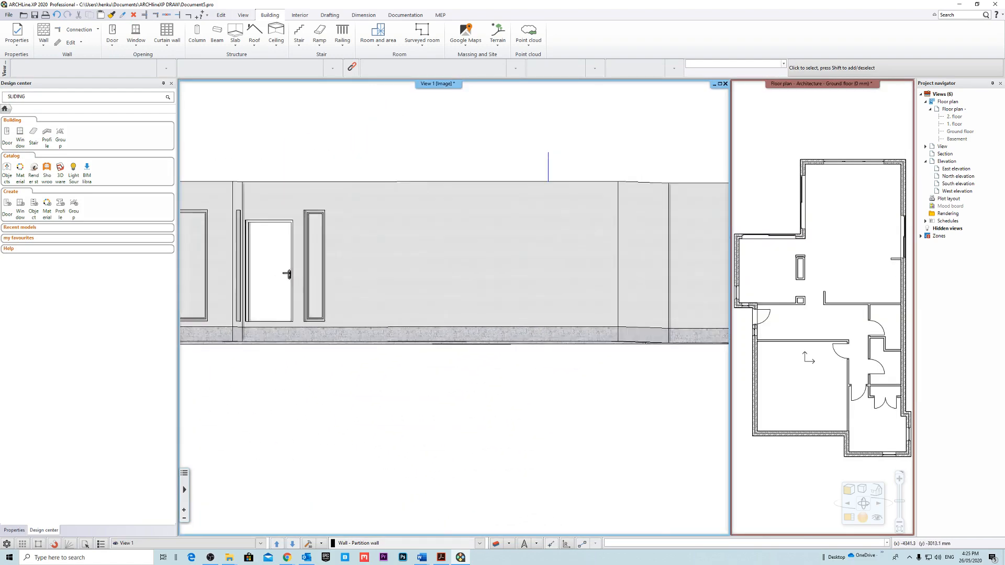
{"action": "right_click_drag", "start_coordinate": [443, 298], "coordinate": [536, 319]}
{"action": "scroll", "coordinate": [489, 341], "scroll_direction": "down", "scroll_amount": 2}
{"action": "scroll", "coordinate": [595, 367], "scroll_direction": "down", "scroll_amount": 3}
{"action": "scroll", "coordinate": [515, 341], "scroll_direction": "up", "scroll_amount": 3}
{"action": "right_click_drag", "start_coordinate": [483, 369], "coordinate": [517, 368]}
{"action": "middle_click_drag", "start_coordinate": [501, 386], "coordinate": [529, 347]}
{"action": "scroll", "coordinate": [506, 321], "scroll_direction": "up", "scroll_amount": 3}
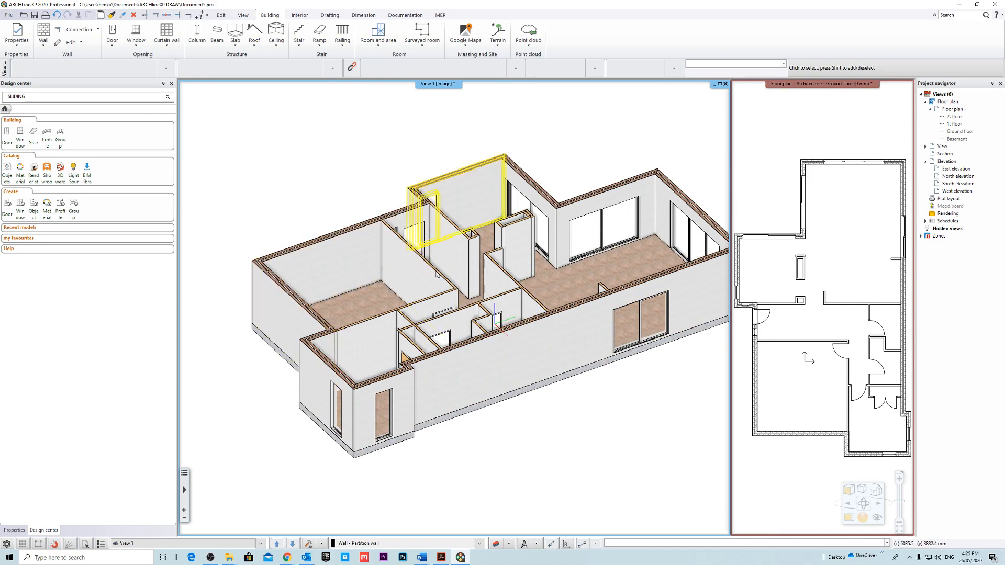
{"action": "middle_click_drag", "start_coordinate": [411, 233], "coordinate": [408, 293]}
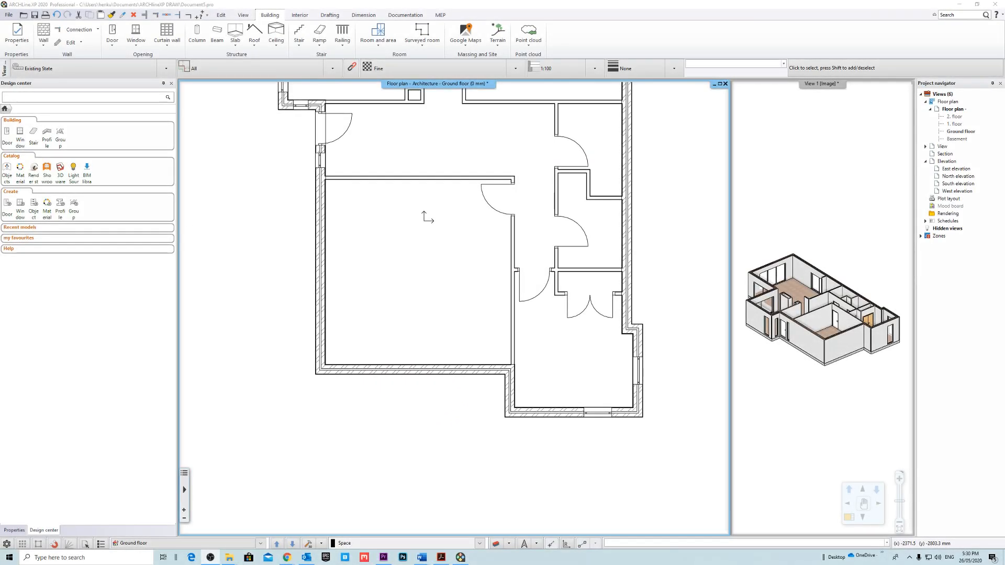
Search the Design center for "garage" and pick the Garage door single panel model for the garage.
{"action": "scroll", "coordinate": [373, 353], "scroll_direction": "up", "scroll_amount": 3}
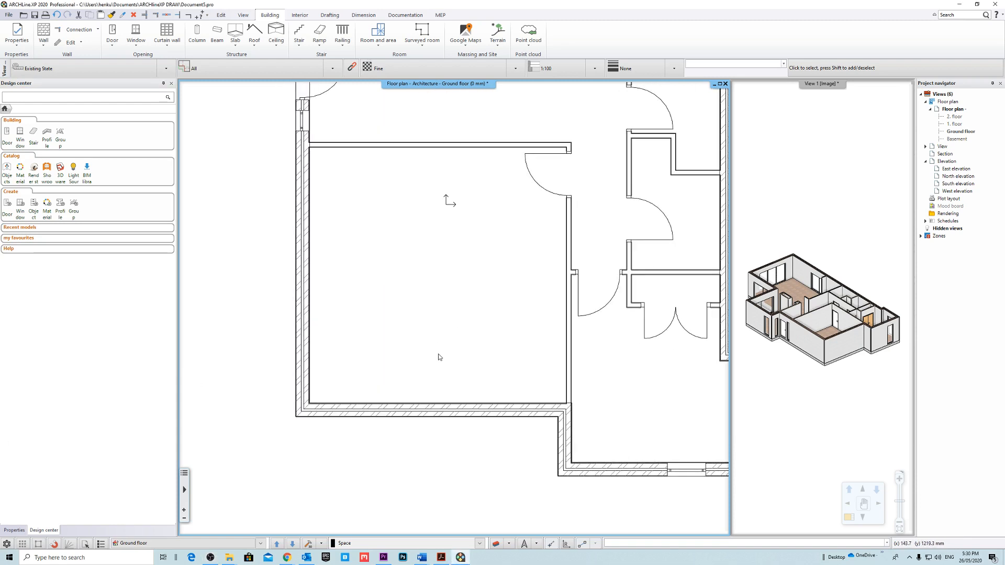
{"action": "middle_click_drag", "start_coordinate": [466, 326], "coordinate": [457, 316]}
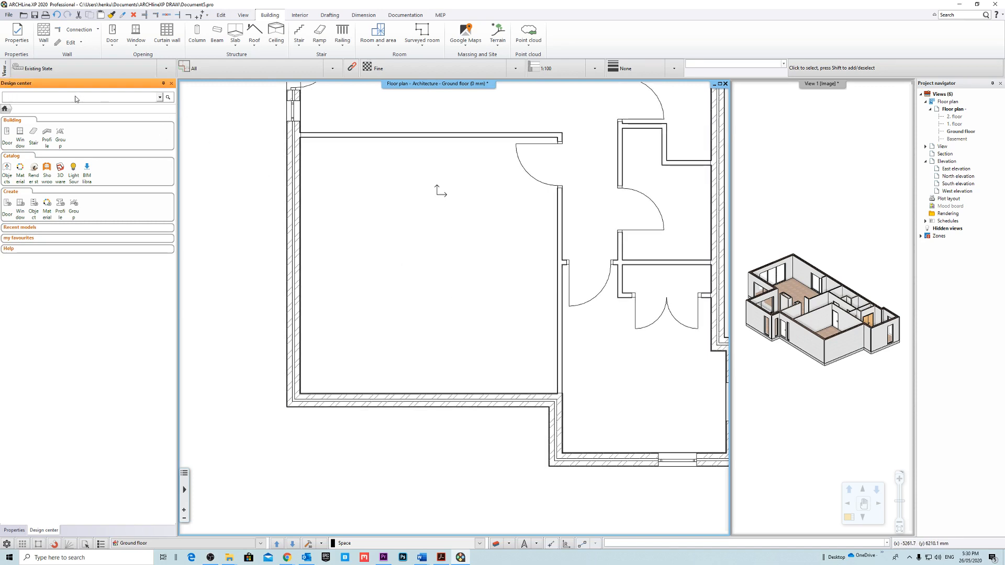
{"action": "left_click", "coordinate": [115, 49]}
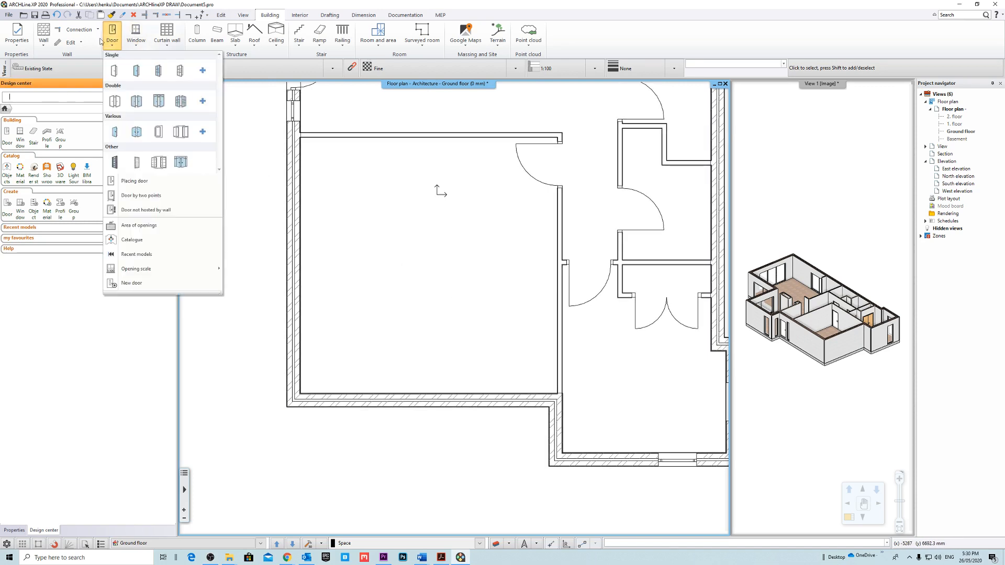
{"action": "left_click", "coordinate": [55, 96]}
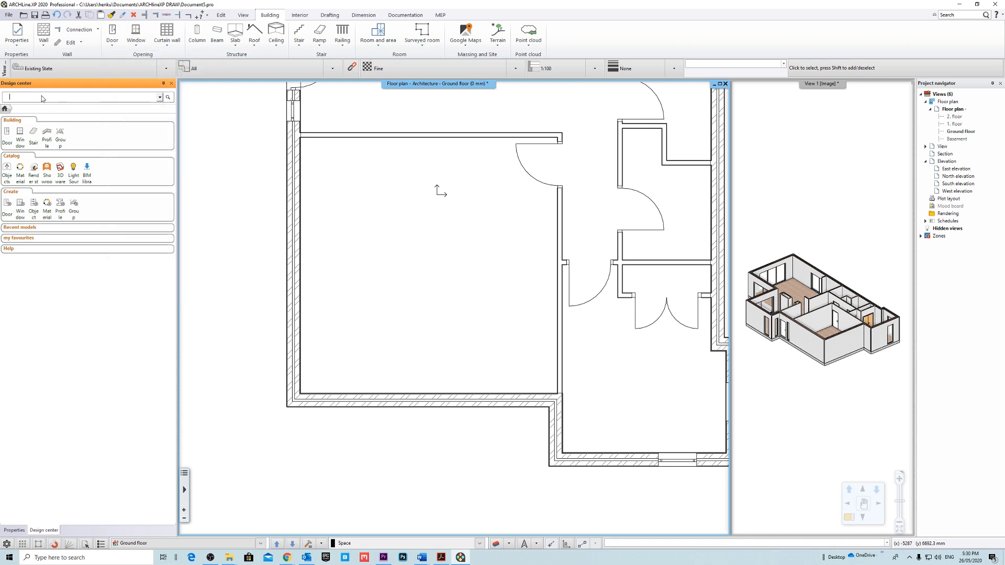
{"action": "type", "text": "garage"}
{"action": "key", "text": "Return"}
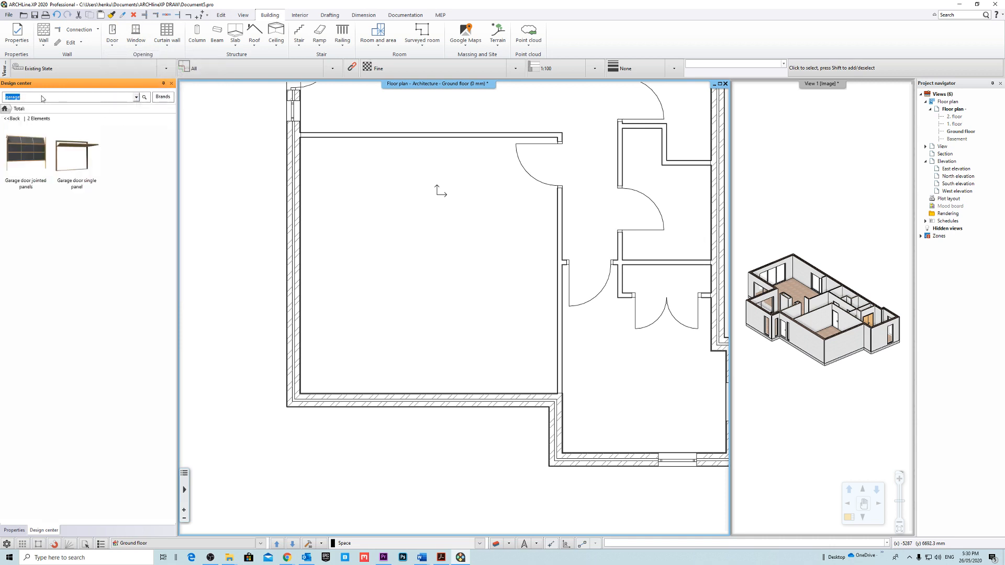
{"action": "left_click", "coordinate": [80, 164]}
Place the 2400 x 2100 mm single-panel garage door in the garage's front wall, with the door swinging outward.
{"action": "right_click", "coordinate": [396, 389]}
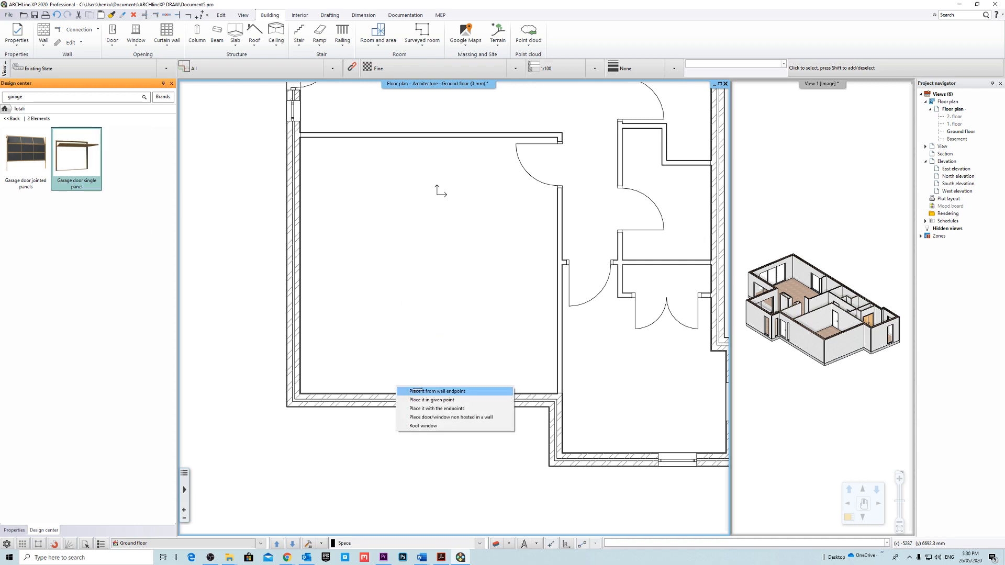
{"action": "left_click", "coordinate": [417, 391]}
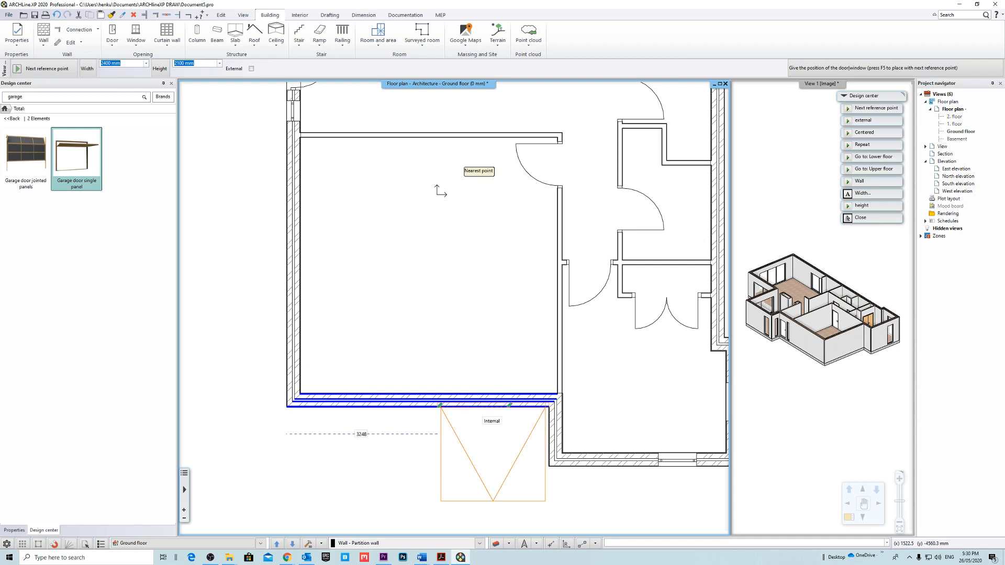
{"action": "left_click", "coordinate": [394, 402]}
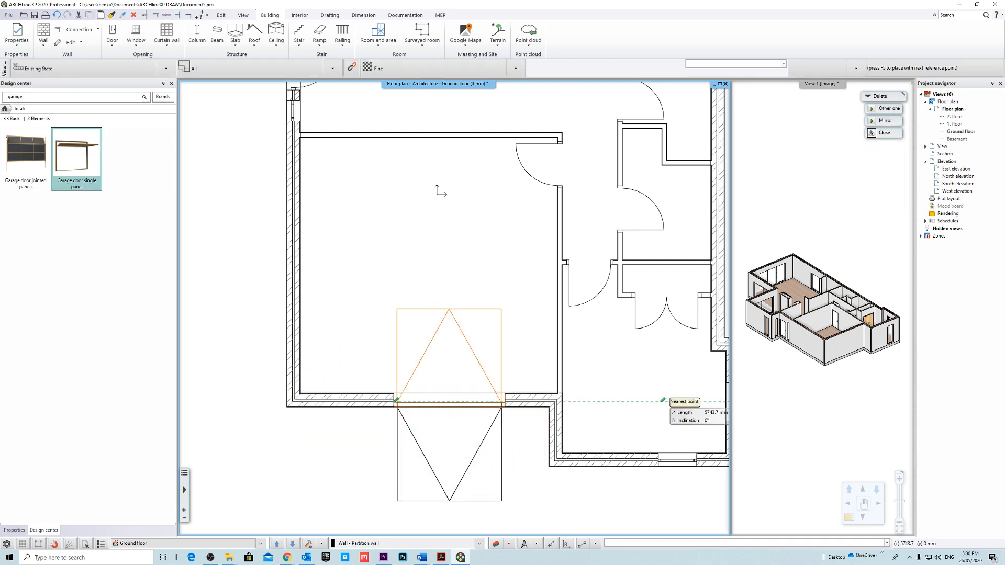
{"action": "left_click", "coordinate": [602, 486]}
{"action": "scroll", "coordinate": [453, 317], "scroll_direction": "down", "scroll_amount": 2}
{"action": "left_click", "coordinate": [476, 402]}
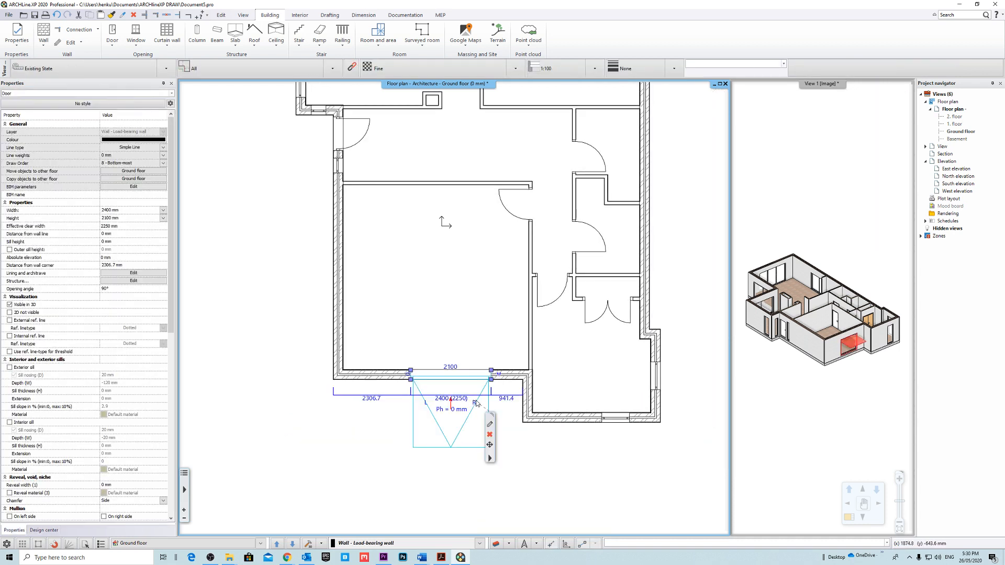
{"action": "key", "text": "Escape"}
Stretch the garage door's outer end toward the garage's exterior side wall, to a width of about 4243 mm.
{"action": "scroll", "coordinate": [477, 460], "scroll_direction": "up", "scroll_amount": 3}
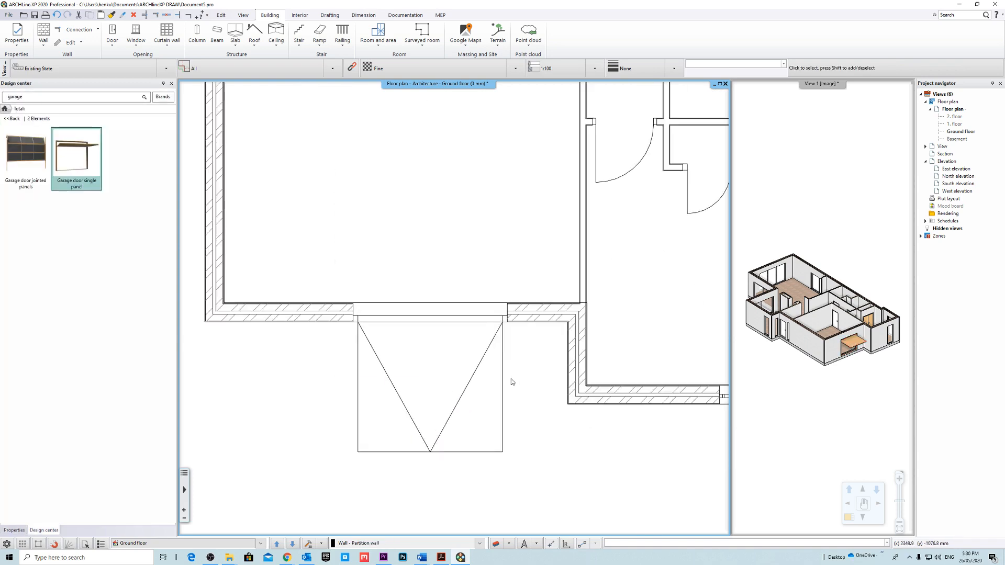
{"action": "left_click", "coordinate": [502, 351]}
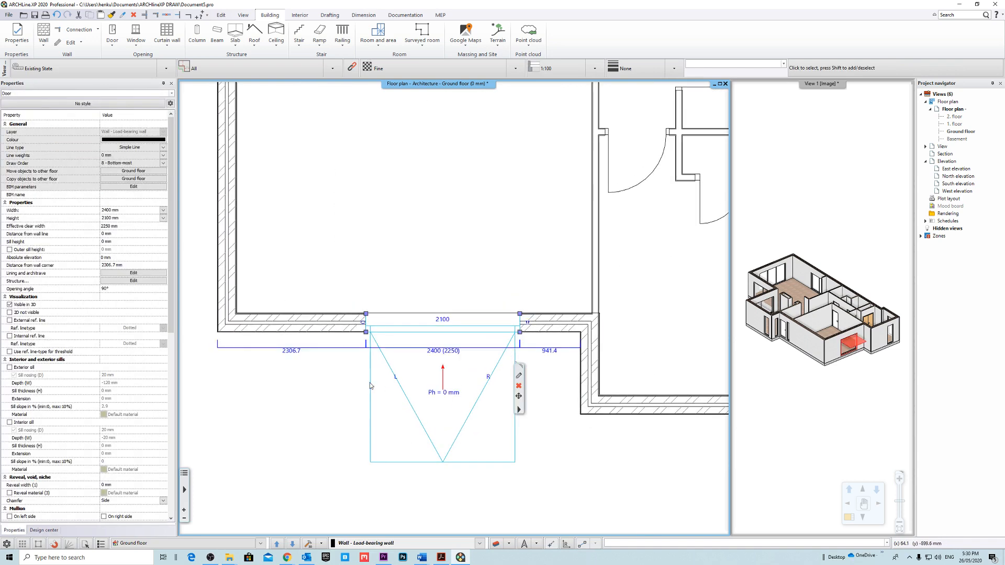
{"action": "left_click", "coordinate": [366, 314]}
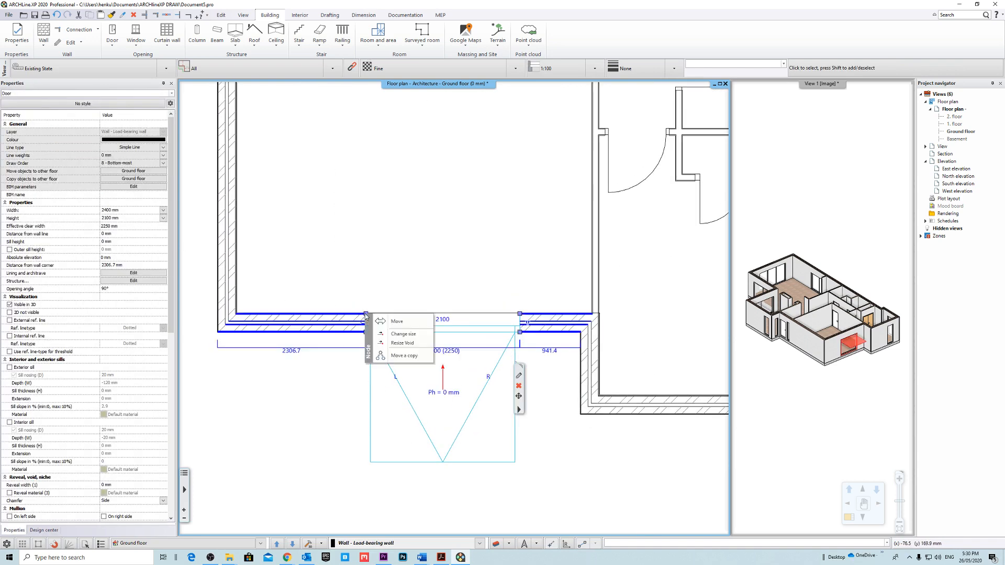
{"action": "left_click", "coordinate": [412, 333]}
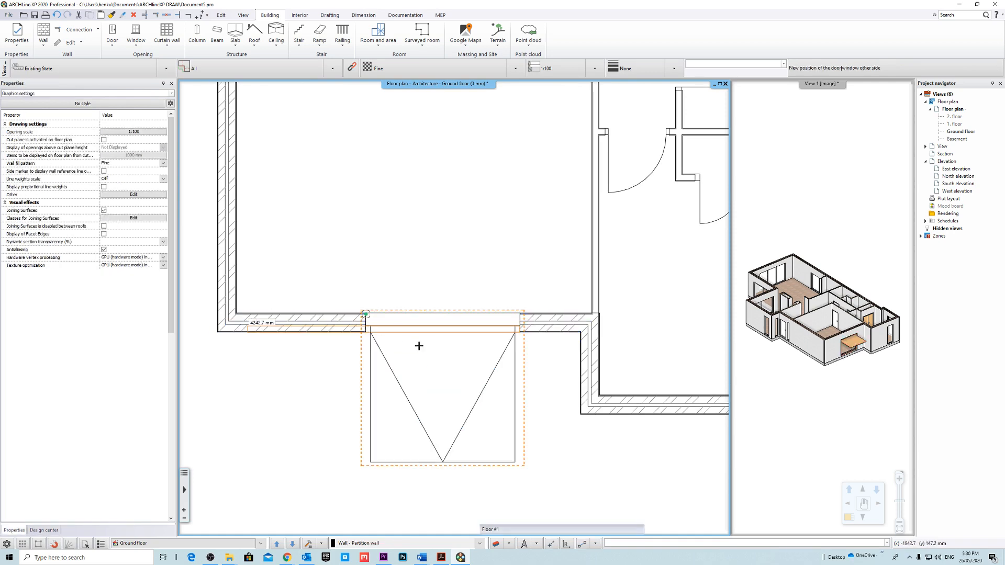
{"action": "left_click", "coordinate": [506, 363]}
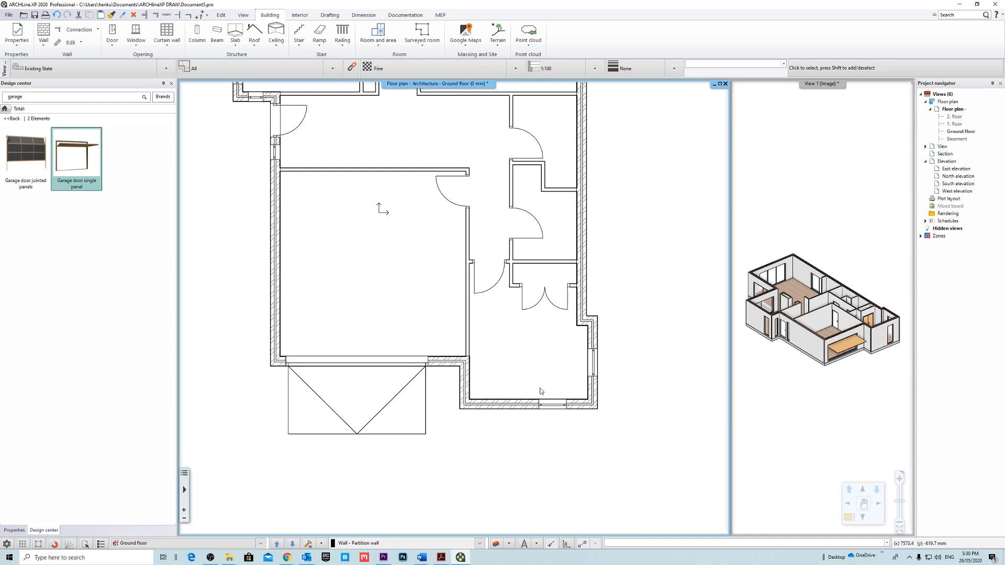
Turn on all layers, from 0 through Wall - Partition wall(1), to show the full reference floor plan.
{"action": "left_click", "coordinate": [496, 544]}
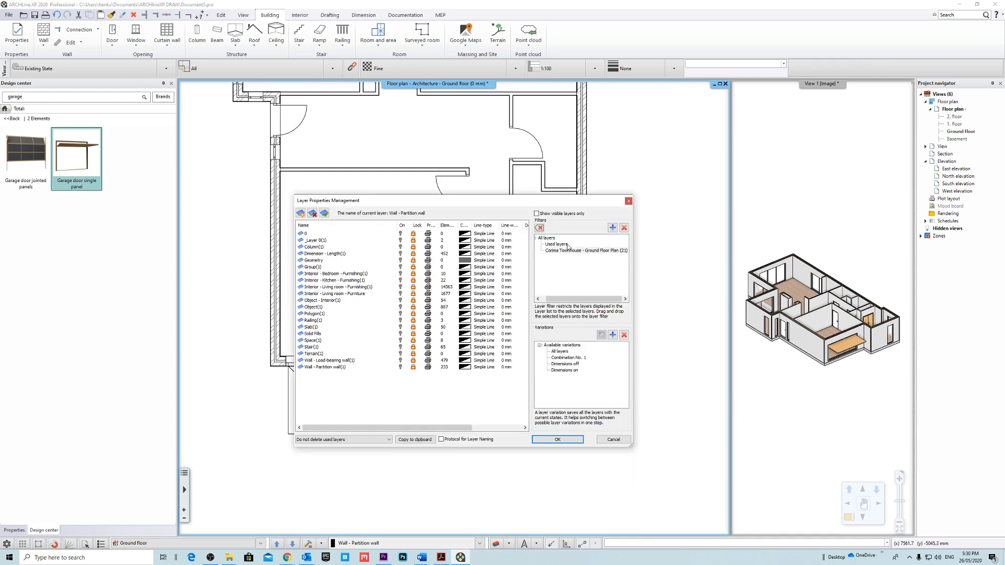
{"action": "left_click", "coordinate": [319, 234]}
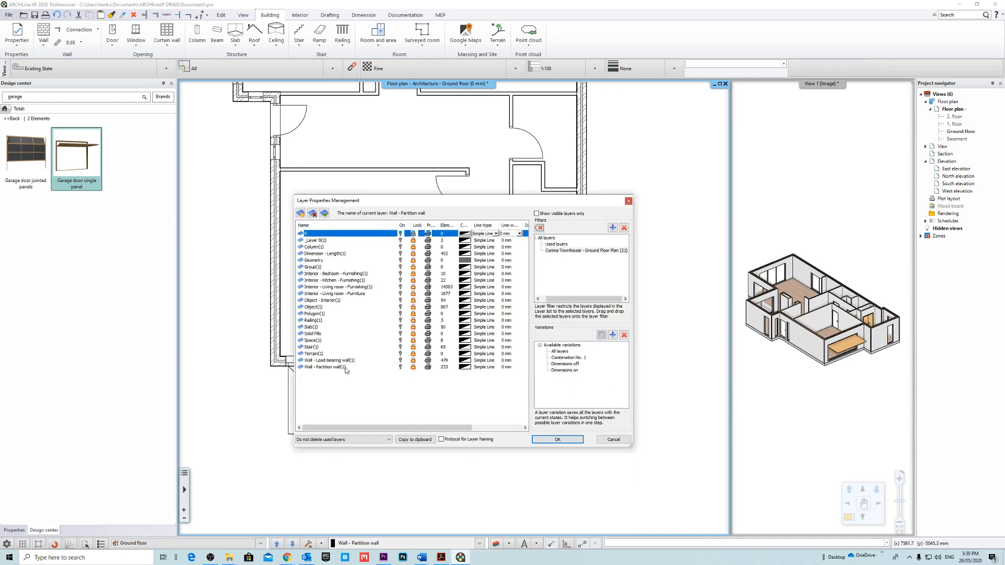
{"action": "left_click", "coordinate": [346, 368], "text": "shift"}
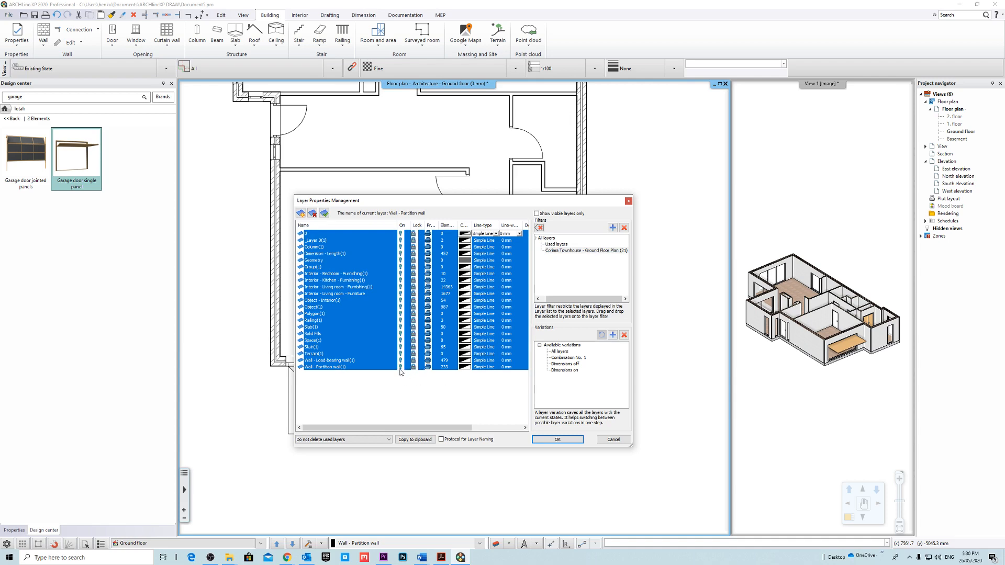
{"action": "left_click", "coordinate": [567, 443]}
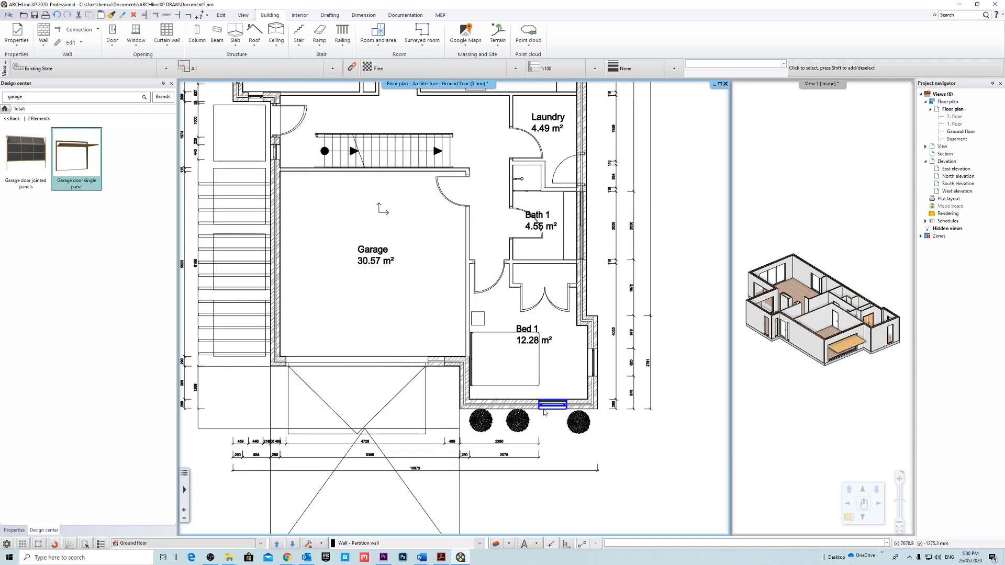
Stretch the garage door's end nearest Bed 1 to the reference plan's opening edge, making it about 4729 mm wide.
{"action": "scroll", "coordinate": [497, 356], "scroll_direction": "up", "scroll_amount": 6}
{"action": "left_click", "coordinate": [490, 298]}
{"action": "scroll", "coordinate": [495, 289], "scroll_direction": "up", "scroll_amount": 4}
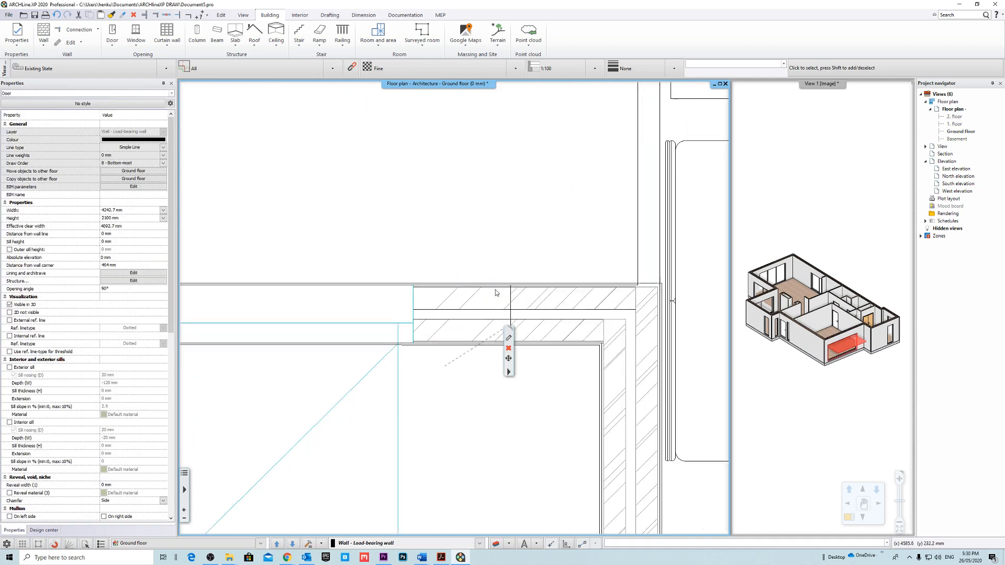
{"action": "left_click", "coordinate": [311, 279]}
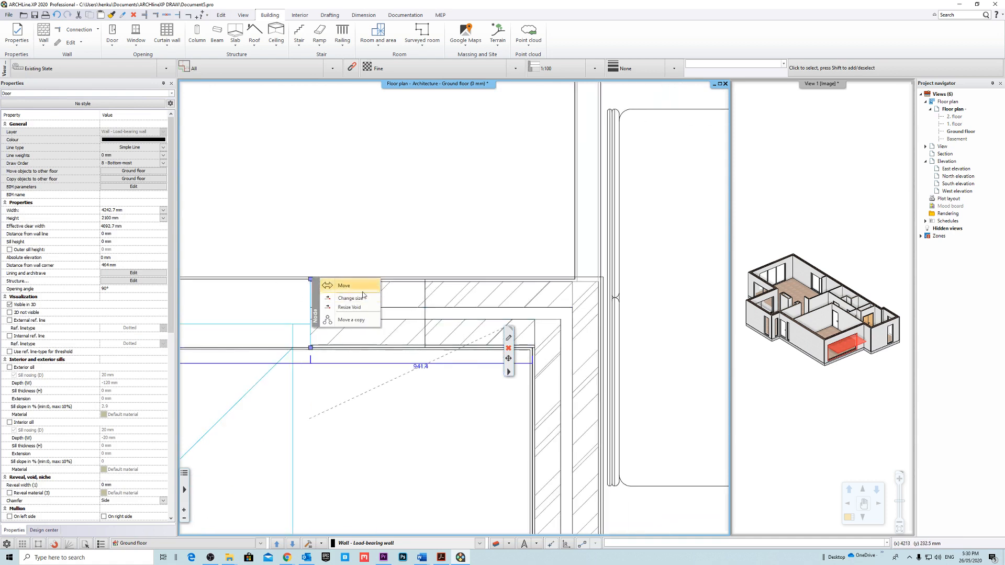
{"action": "left_click", "coordinate": [350, 298]}
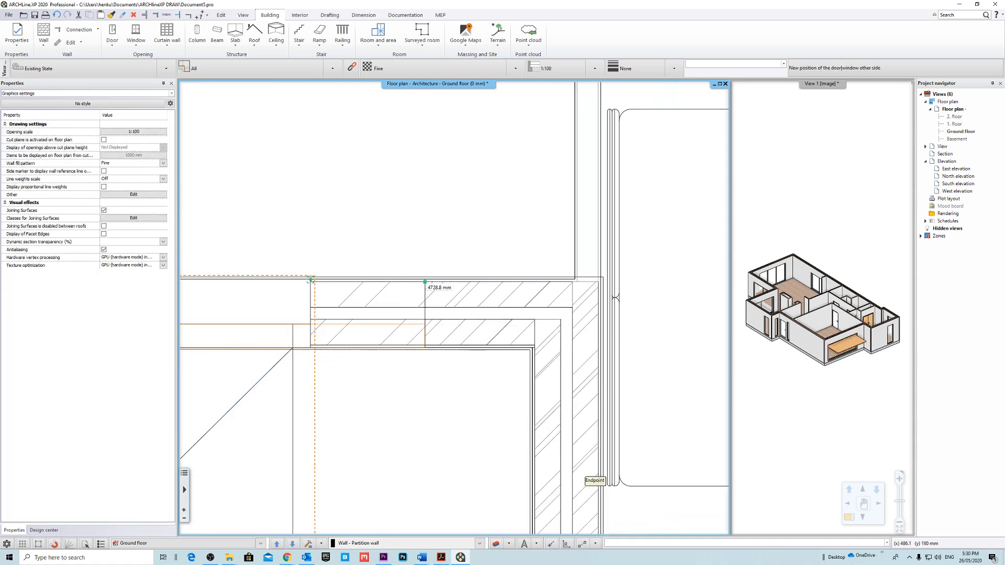
{"action": "left_click", "coordinate": [527, 323]}
{"action": "scroll", "coordinate": [516, 330], "scroll_direction": "down", "scroll_amount": 5}
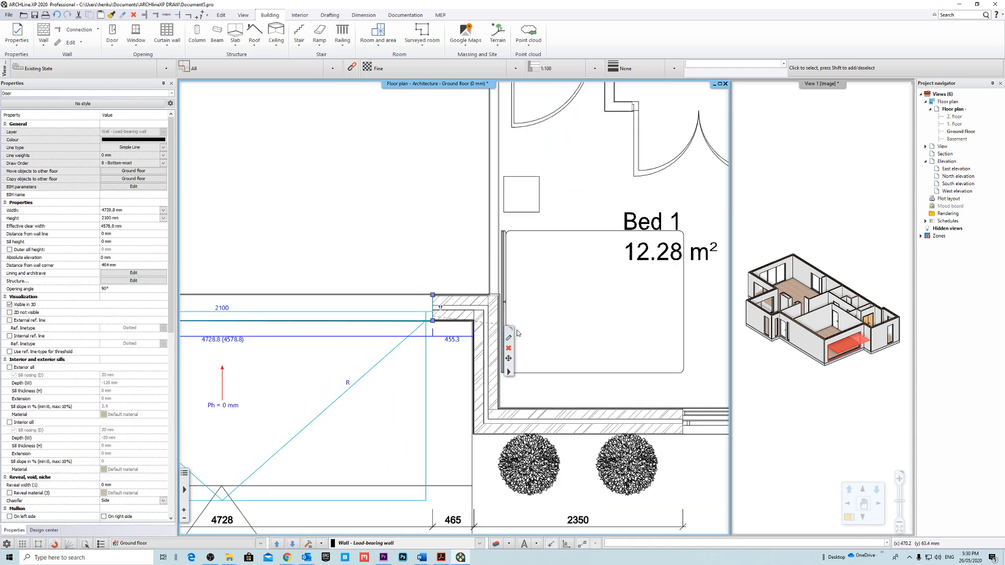
{"action": "scroll", "coordinate": [401, 322], "scroll_direction": "up", "scroll_amount": 4}
{"action": "scroll", "coordinate": [400, 323], "scroll_direction": "up", "scroll_amount": 3}
{"action": "key", "text": "Escape"}
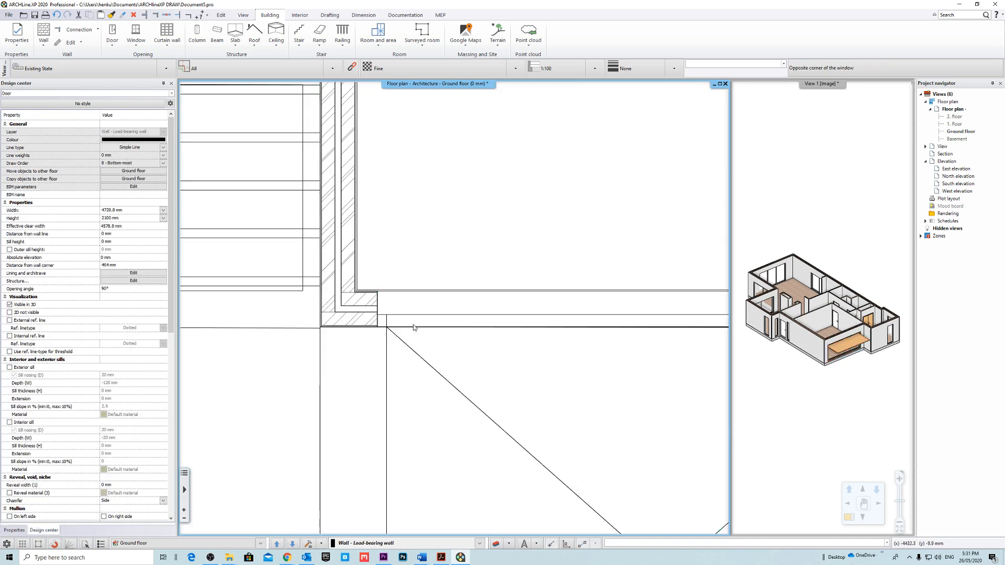
Set the garage door's distance from the wall line to 100 mm after trying 50 mm.
{"action": "scroll", "coordinate": [414, 327], "scroll_direction": "up", "scroll_amount": 3}
{"action": "left_click", "coordinate": [427, 350]}
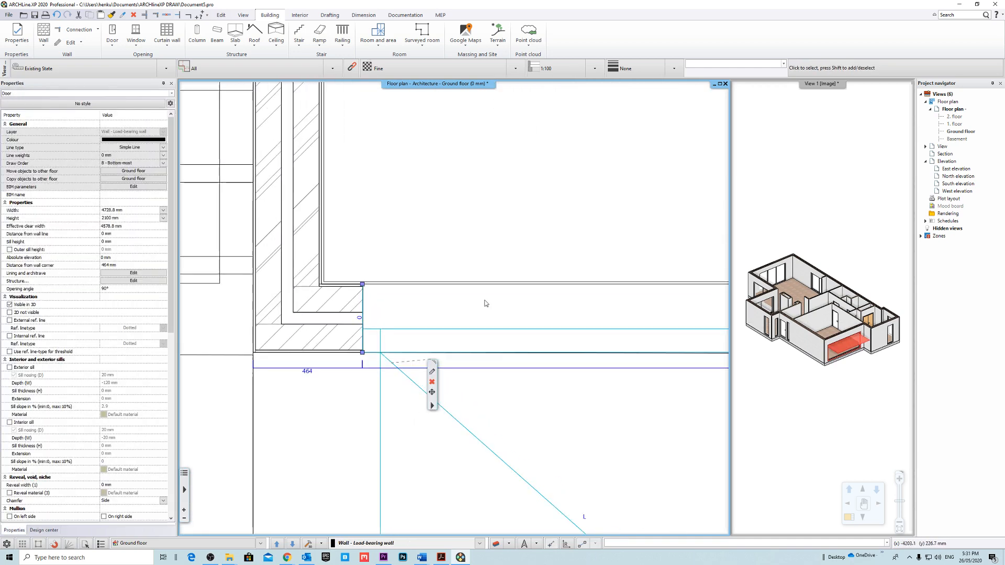
{"action": "left_click", "coordinate": [128, 268]}
{"action": "left_click", "coordinate": [128, 249]}
{"action": "left_click", "coordinate": [131, 226]}
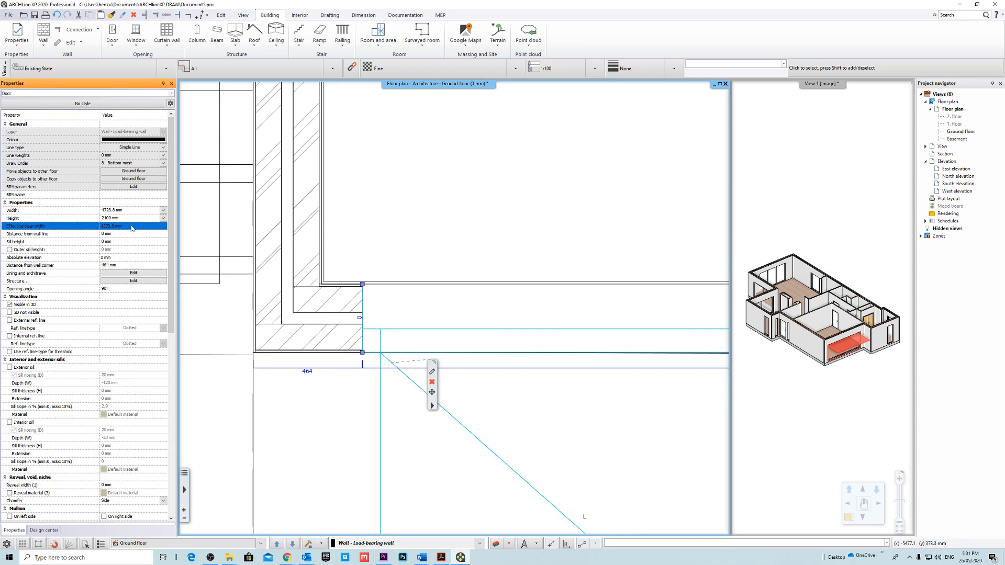
{"action": "left_click", "coordinate": [132, 232]}
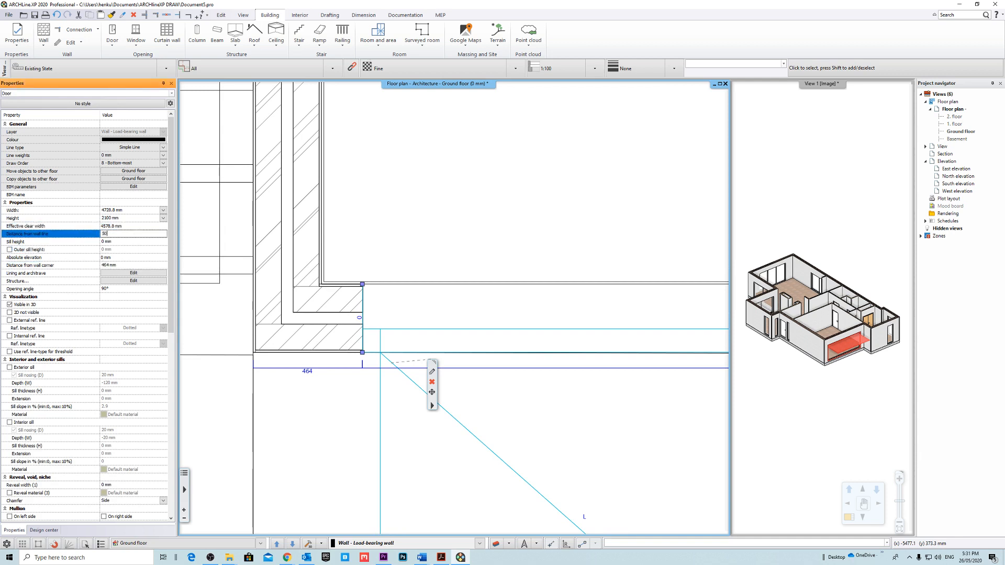
{"action": "type", "text": "50"}
{"action": "key", "text": "Return"}
{"action": "type", "text": "1"}
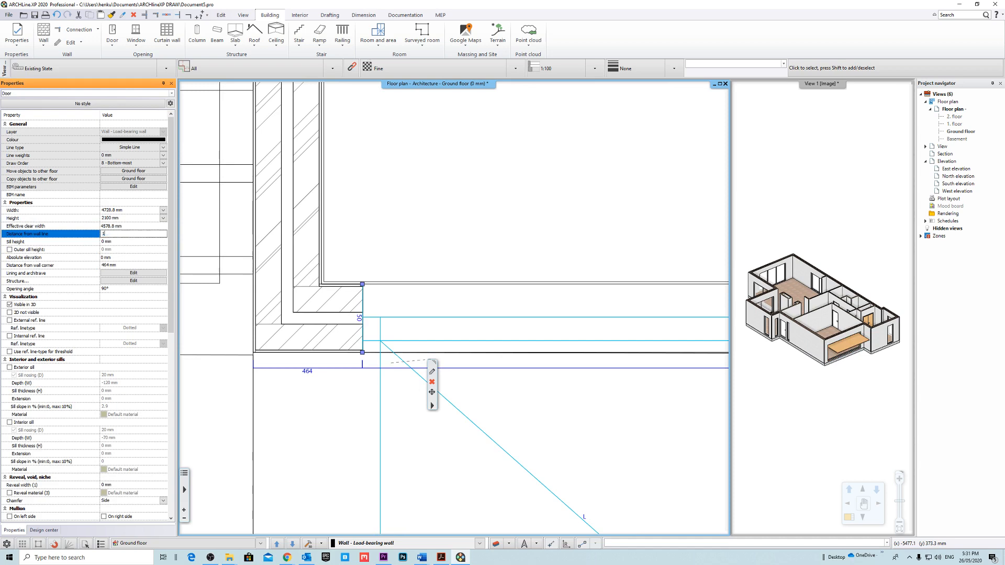
{"action": "type", "text": "00"}
Check the garage door's position and width against the reference plan and its dimensions.
{"action": "scroll", "coordinate": [550, 395], "scroll_direction": "down", "scroll_amount": 5}
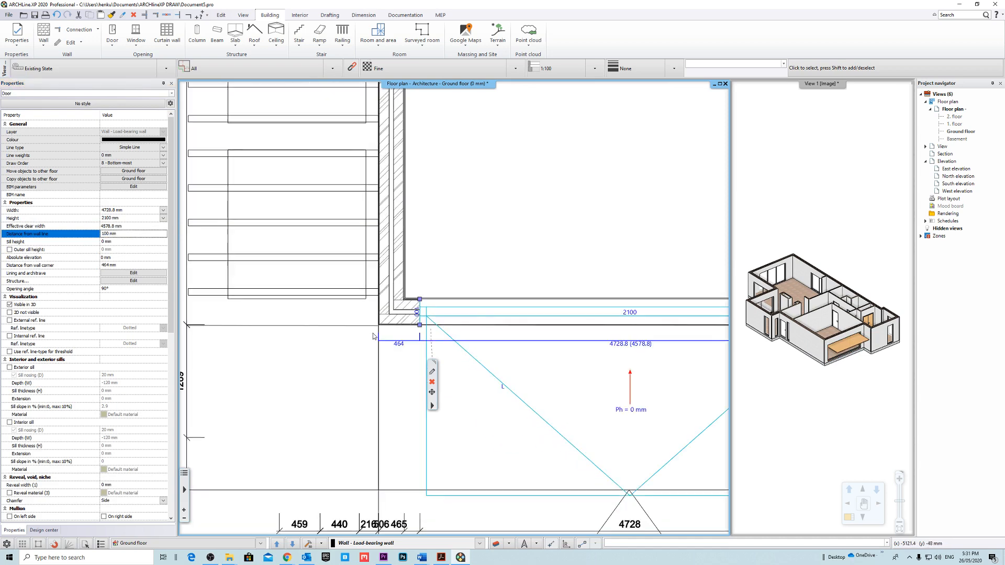
{"action": "scroll", "coordinate": [471, 314], "scroll_direction": "up", "scroll_amount": 2}
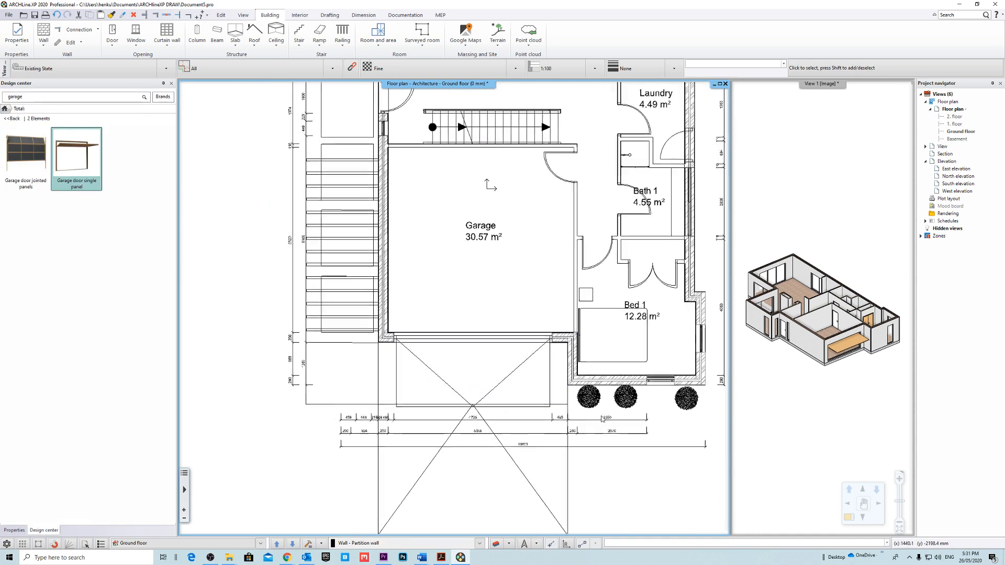
{"action": "left_click", "coordinate": [504, 369]}
{"action": "scroll", "coordinate": [504, 370], "scroll_direction": "down", "scroll_amount": 1}
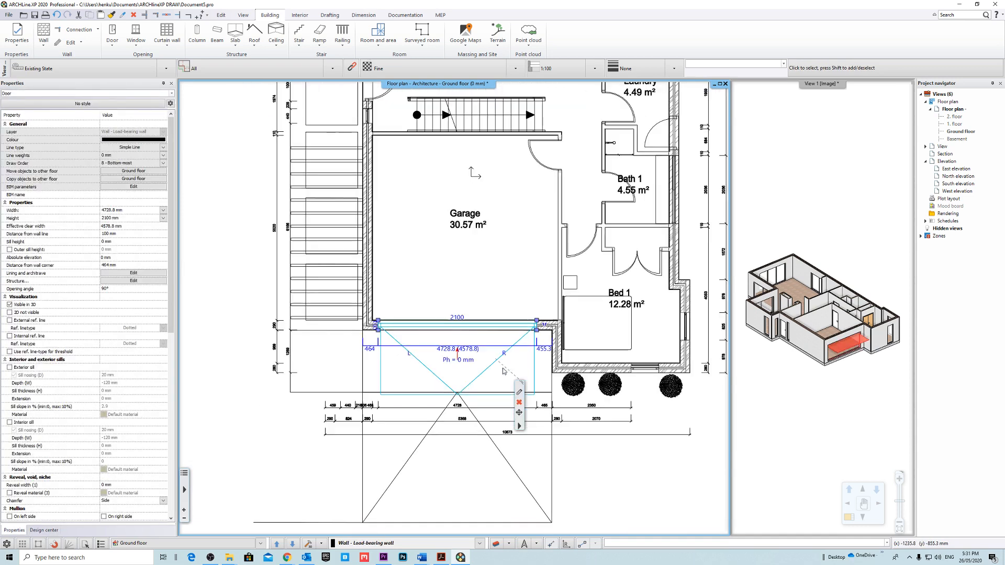
{"action": "middle_click_drag", "start_coordinate": [504, 370], "coordinate": [465, 371]}
{"action": "left_click", "coordinate": [623, 457]}
Open the garage door's full settings from the 3D view and rotate its preview.
{"action": "left_click", "coordinate": [776, 339]}
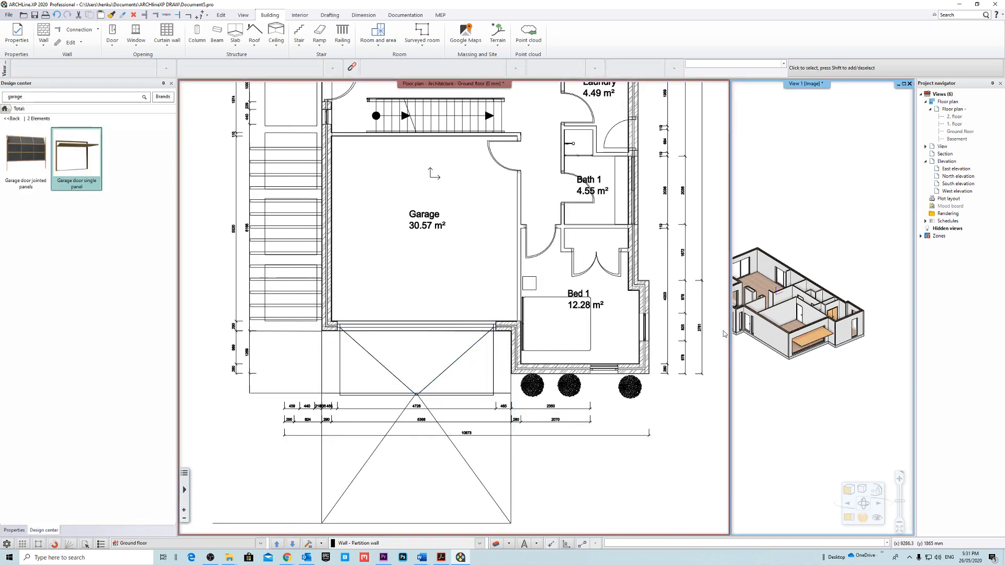
{"action": "middle_click_drag", "start_coordinate": [592, 290], "coordinate": [570, 307]}
{"action": "left_click", "coordinate": [810, 343]}
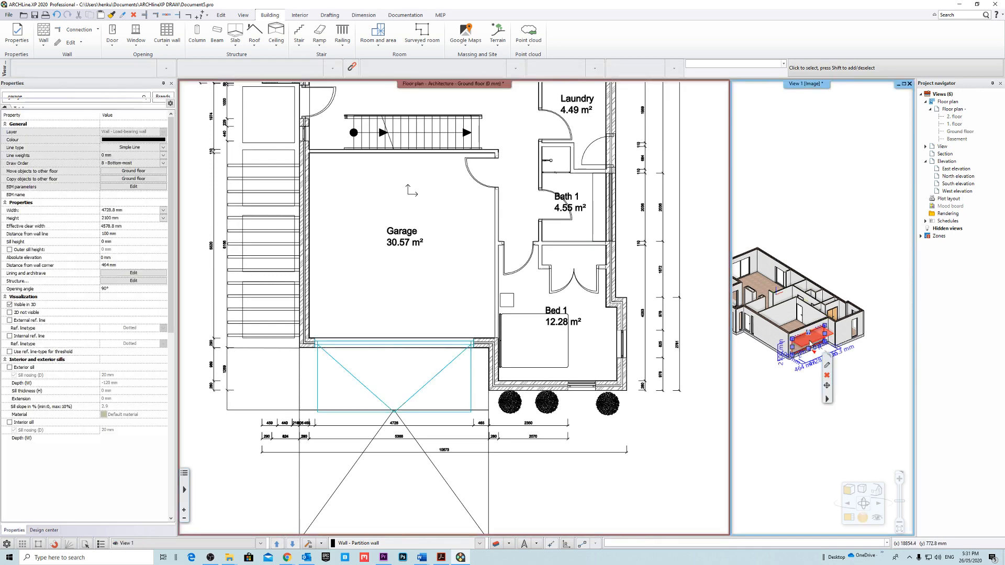
{"action": "scroll", "coordinate": [800, 365], "scroll_direction": "up", "scroll_amount": 6}
{"action": "left_click", "coordinate": [826, 364]}
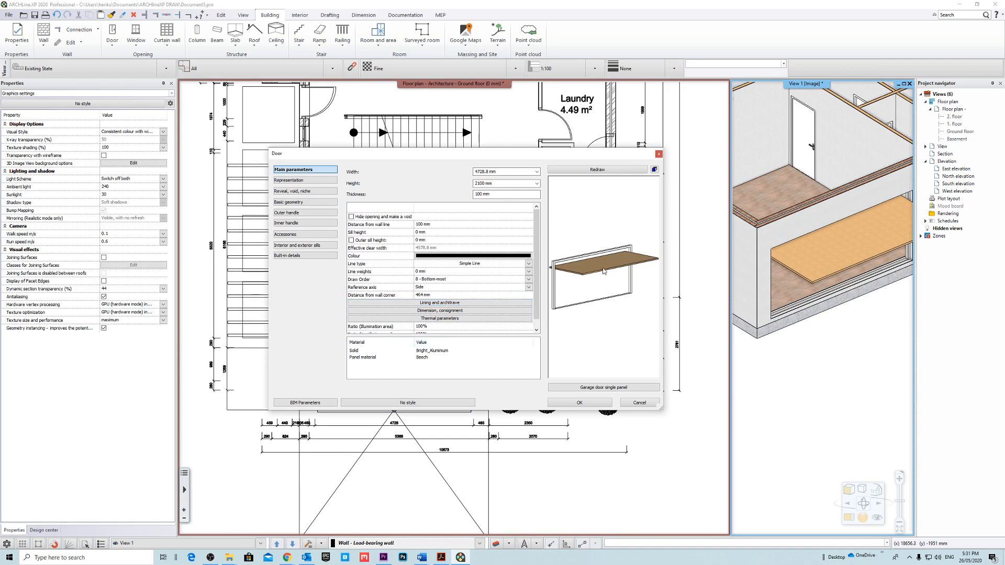
{"action": "left_click_drag", "start_coordinate": [603, 271], "coordinate": [591, 285]}
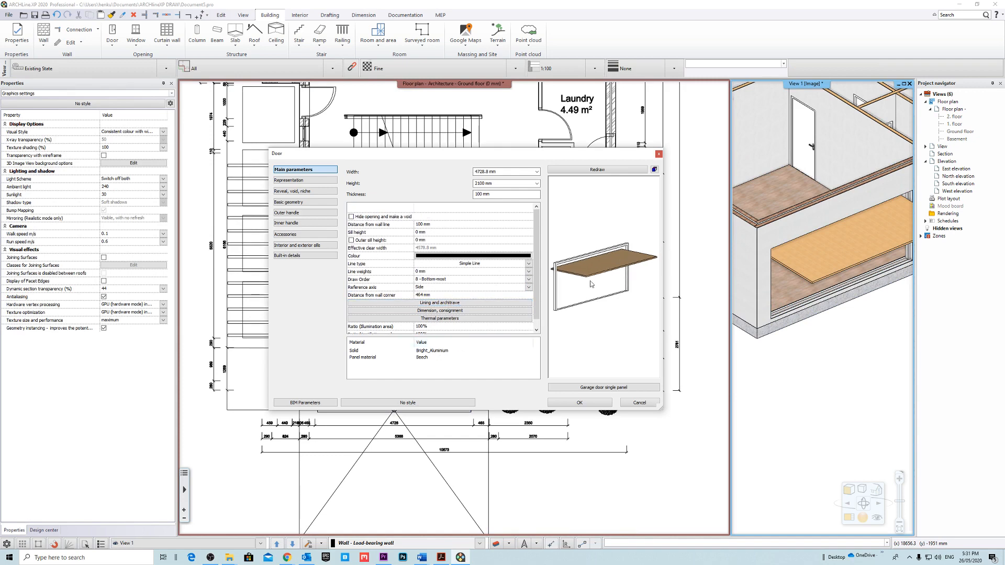
Search the materials for "alum", assign Bright_Aluminium as the garage door's panel material and apply the settings.
{"action": "left_click", "coordinate": [424, 360]}
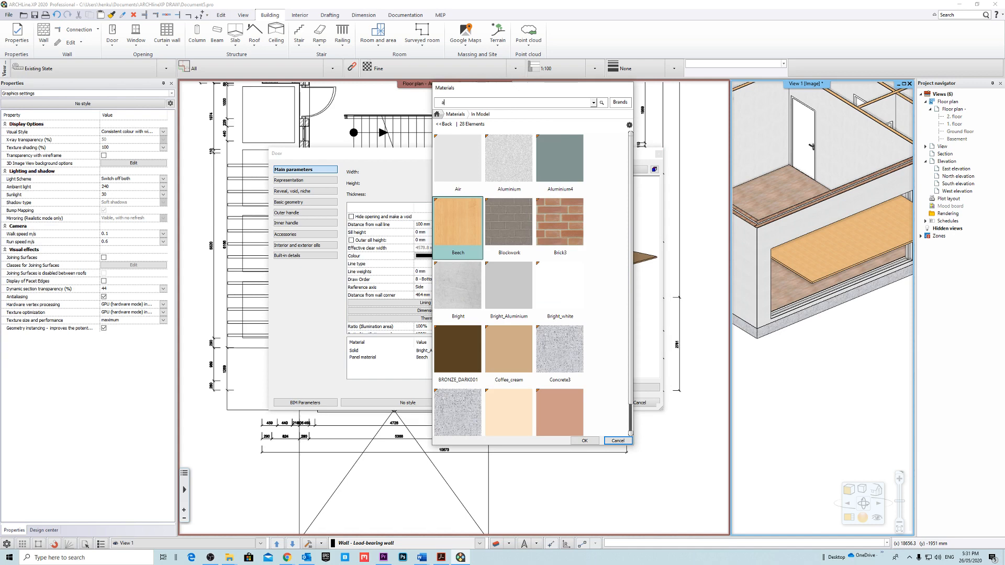
{"action": "type", "text": "alum"}
{"action": "key", "text": "Return"}
{"action": "left_click", "coordinate": [571, 157]}
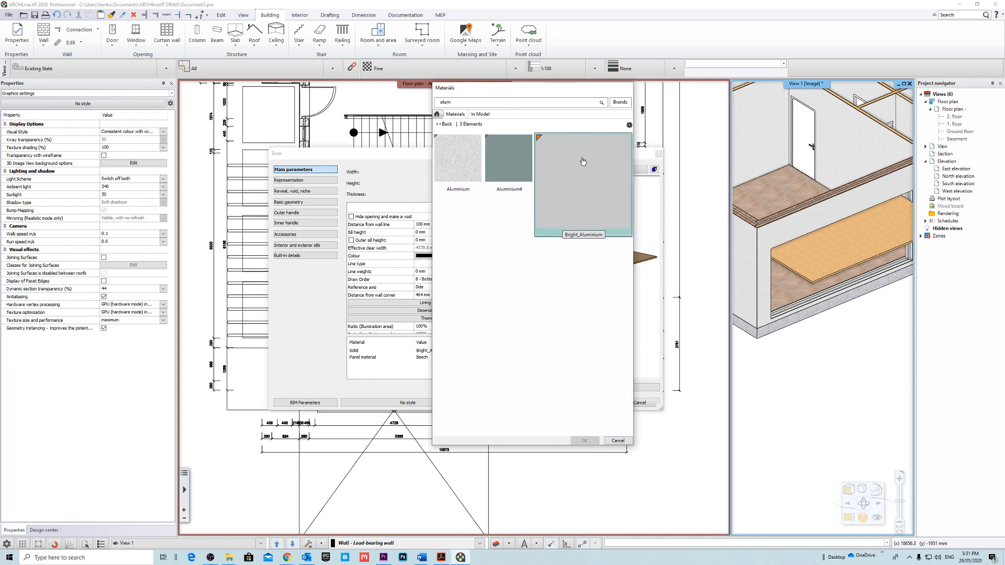
{"action": "left_click", "coordinate": [584, 441]}
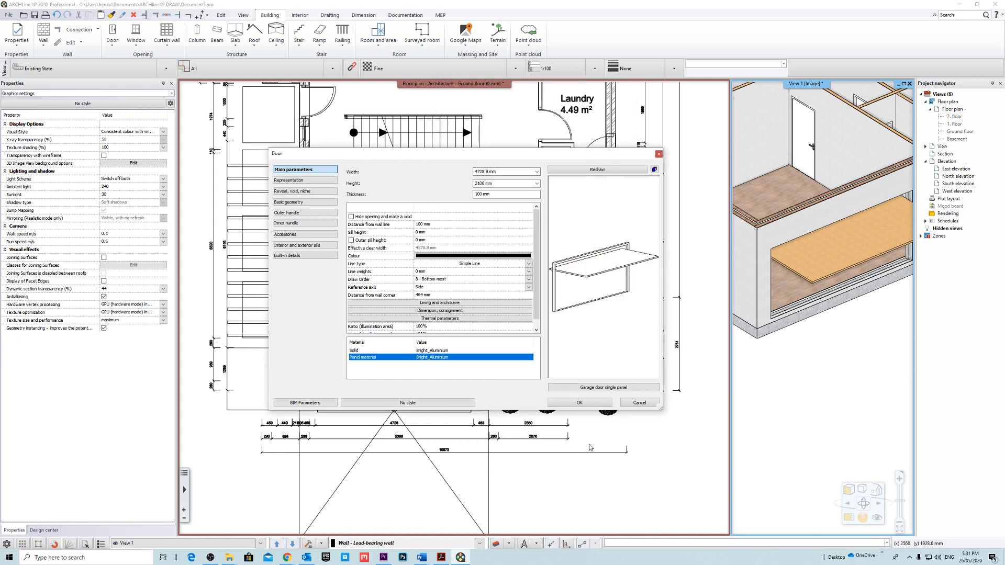
{"action": "left_click", "coordinate": [597, 404]}
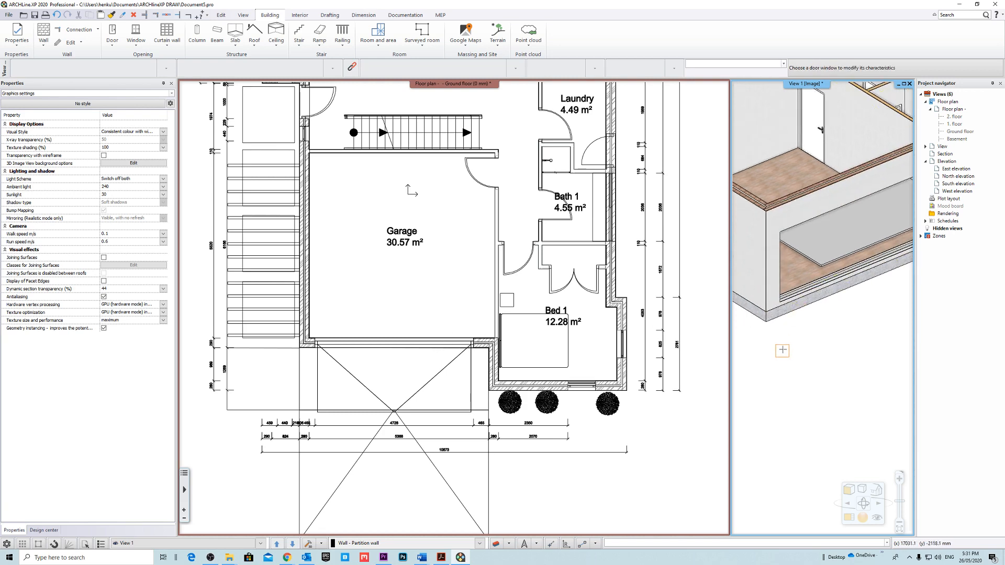
Set the garage door's opening angle to 0° so it is closed in the 3D view.
{"action": "key", "text": "Escape"}
{"action": "left_click_drag", "start_coordinate": [810, 378], "coordinate": [843, 350]}
{"action": "middle_click_drag", "start_coordinate": [842, 350], "coordinate": [759, 392]}
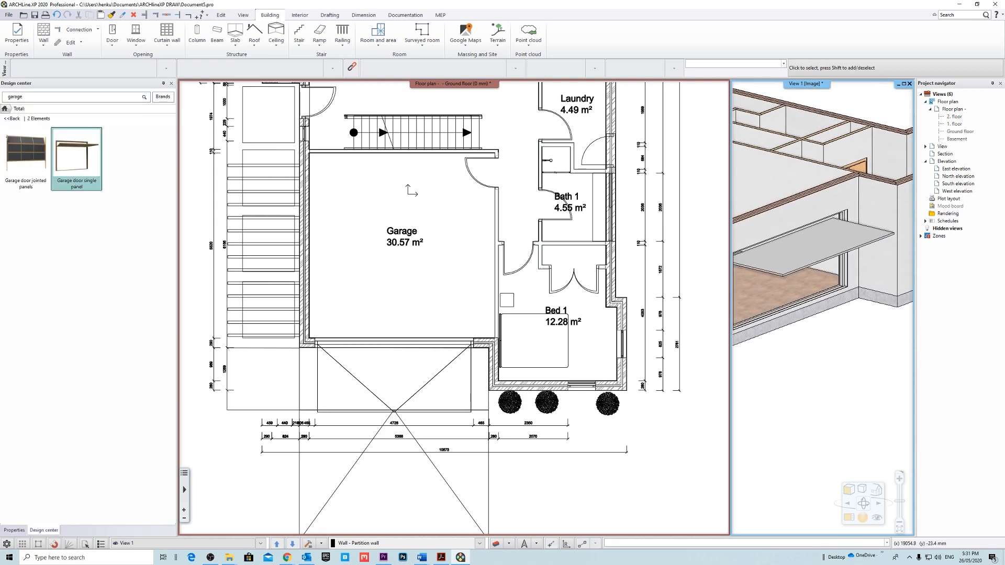
{"action": "left_click", "coordinate": [816, 252]}
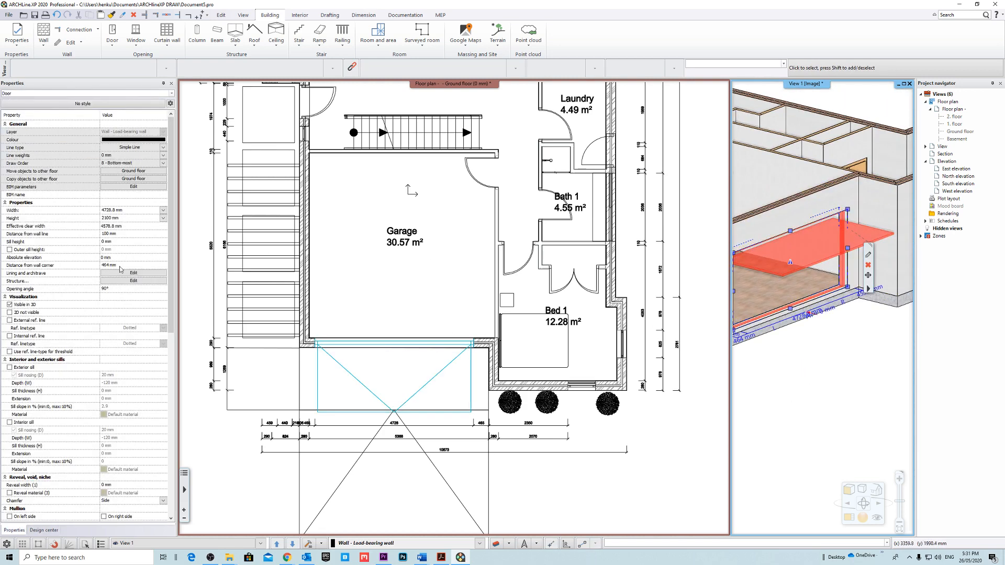
{"action": "left_click", "coordinate": [60, 289]}
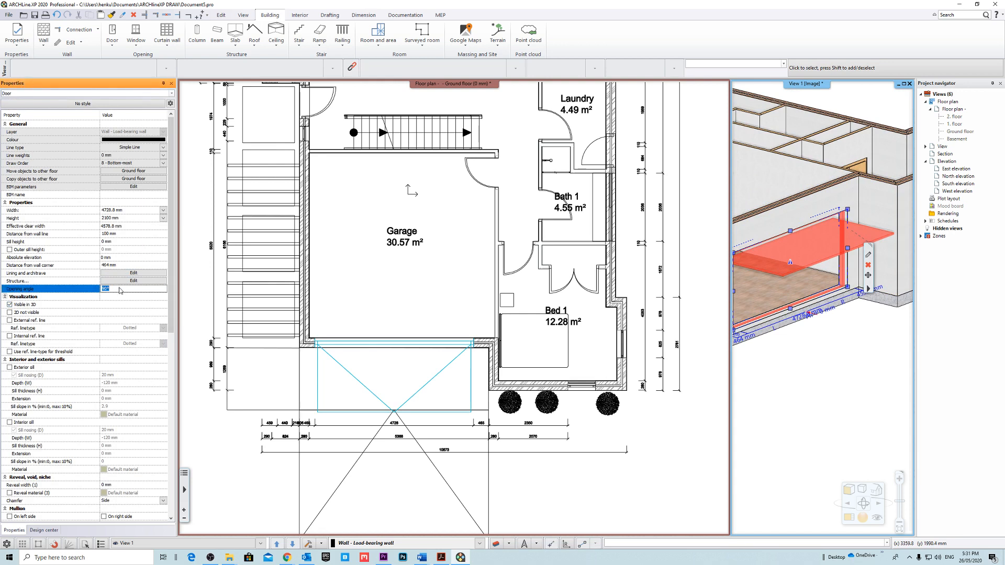
{"action": "type", "text": "0"}
{"action": "key", "text": "Return"}
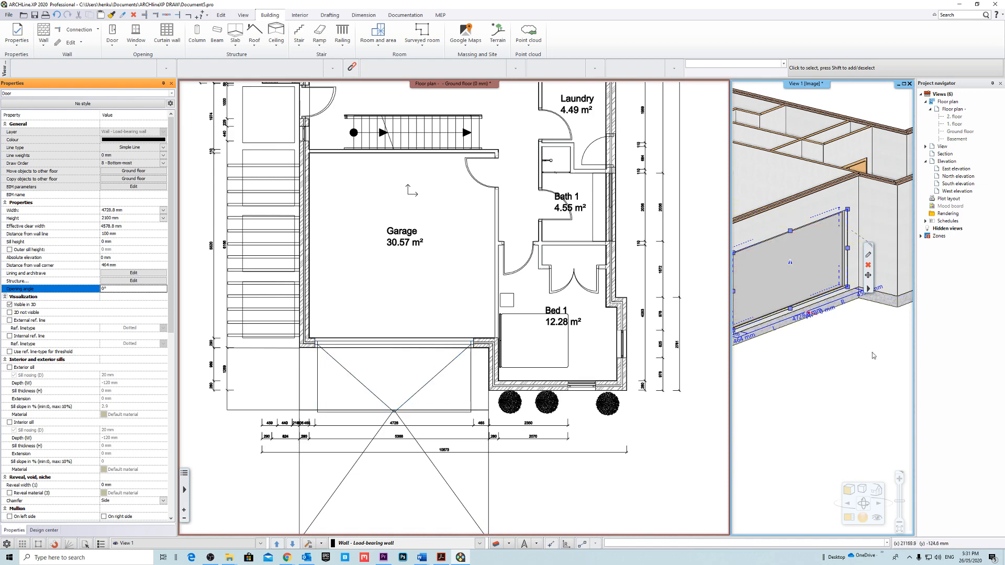
{"action": "left_click", "coordinate": [868, 354]}
{"action": "scroll", "coordinate": [832, 354], "scroll_direction": "down", "scroll_amount": 3}
{"action": "middle_click_drag", "start_coordinate": [827, 351], "coordinate": [799, 340]}
{"action": "scroll", "coordinate": [799, 340], "scroll_direction": "up", "scroll_amount": 3}
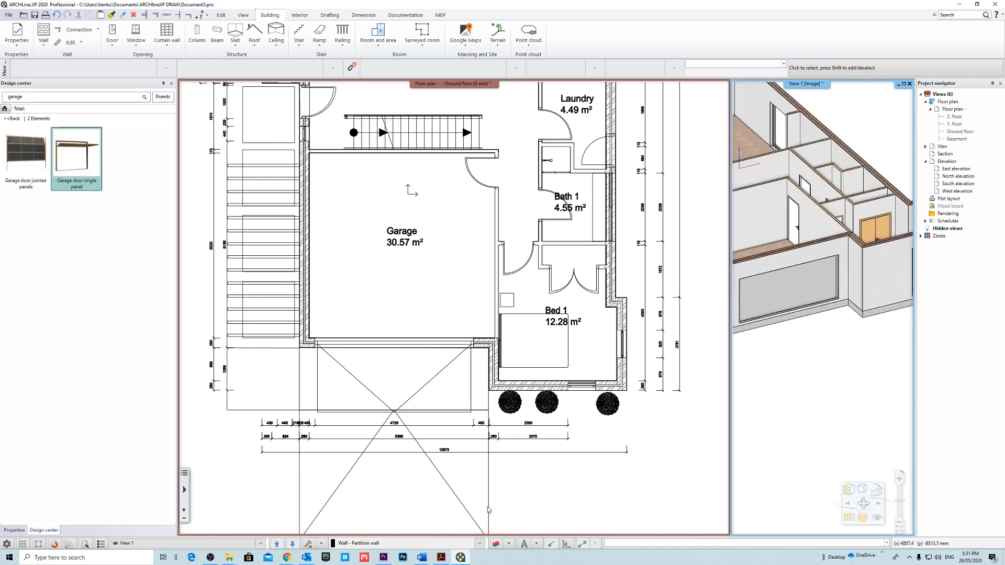
Turn off all layers in the Corima Townhouse - Ground Floor Plan filter for the 3D view.
{"action": "left_click", "coordinate": [496, 546]}
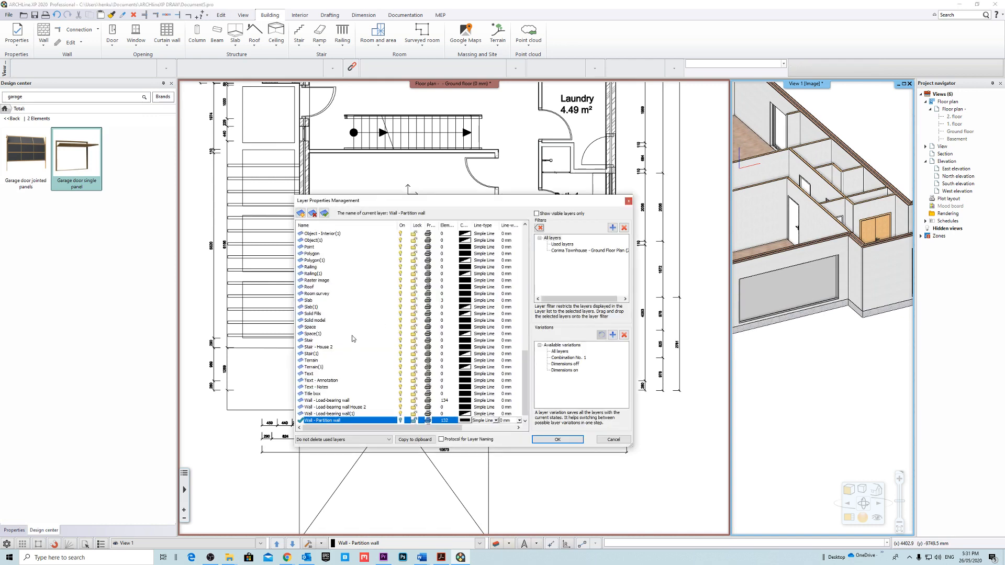
{"action": "scroll", "coordinate": [352, 339], "scroll_direction": "up", "scroll_amount": 10}
{"action": "left_click", "coordinate": [580, 251]}
{"action": "left_click", "coordinate": [319, 234]}
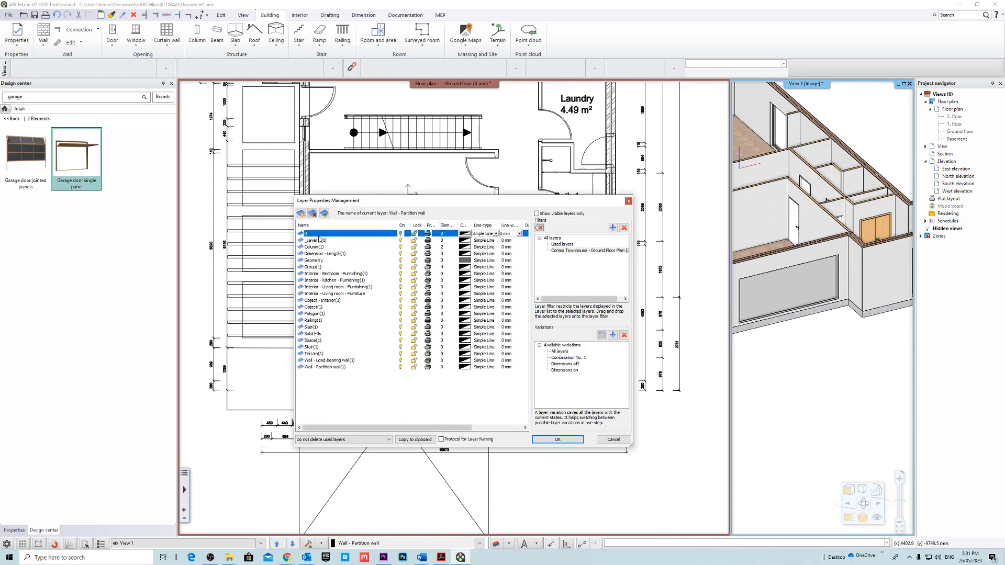
{"action": "left_click", "coordinate": [339, 369], "text": "shift"}
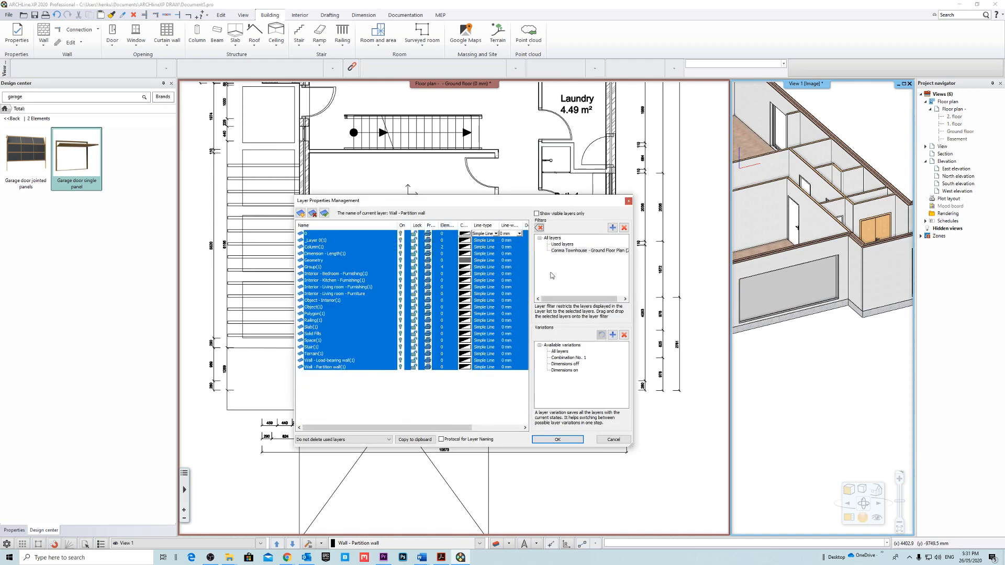
{"action": "left_click", "coordinate": [558, 440]}
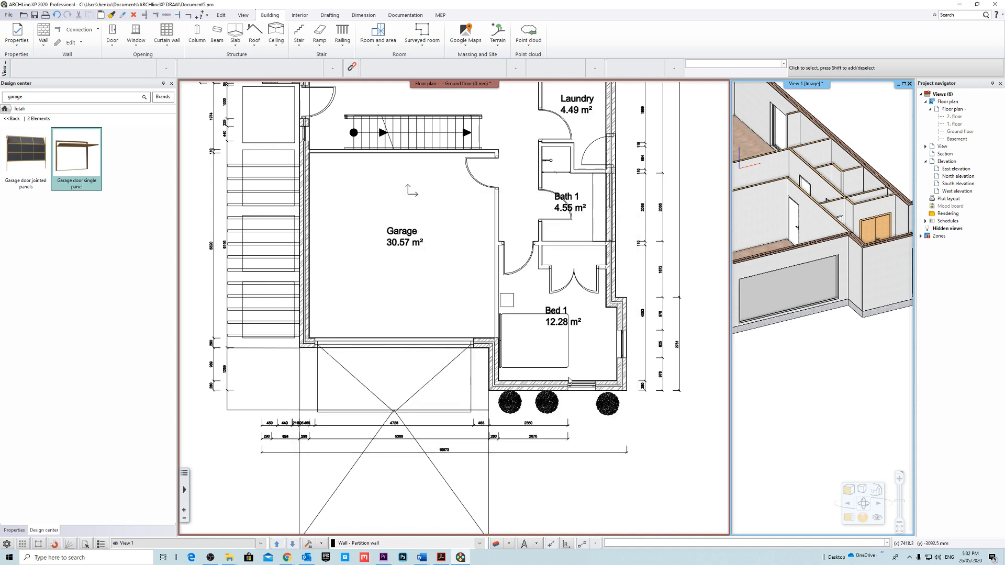
Turn off every layer of the Corima Townhouse - Ground Floor Plan filter in the floor plan, hiding the reference drawing.
{"action": "left_click", "coordinate": [495, 544]}
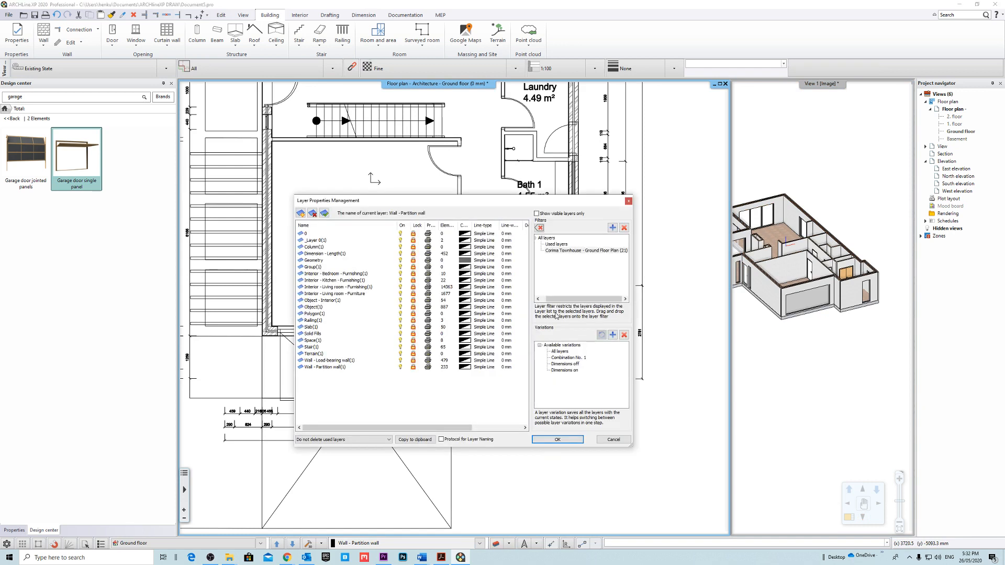
{"action": "left_click", "coordinate": [312, 234]}
{"action": "left_click", "coordinate": [341, 368], "text": "shift"}
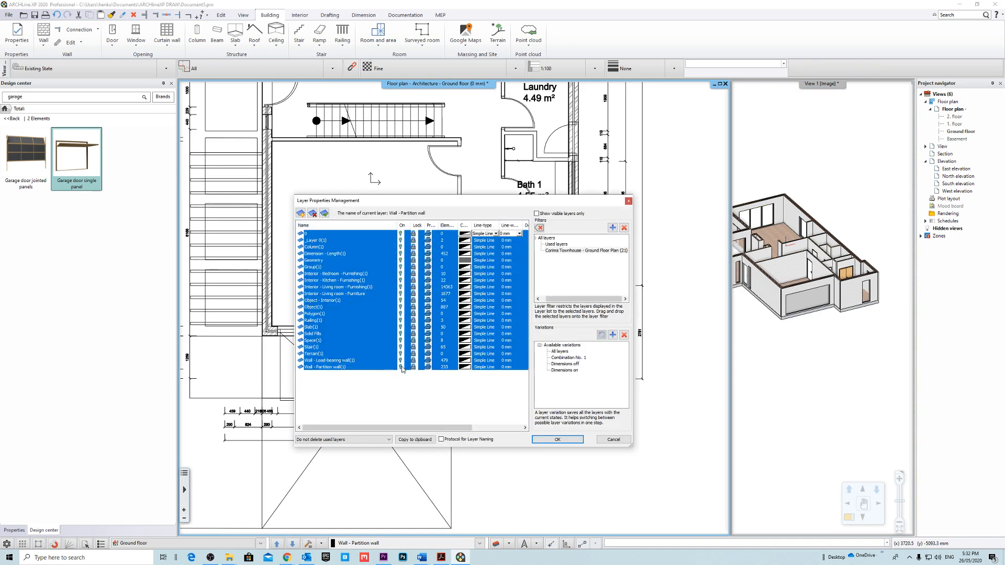
{"action": "left_click", "coordinate": [565, 444]}
{"action": "scroll", "coordinate": [477, 384], "scroll_direction": "down", "scroll_amount": 4}
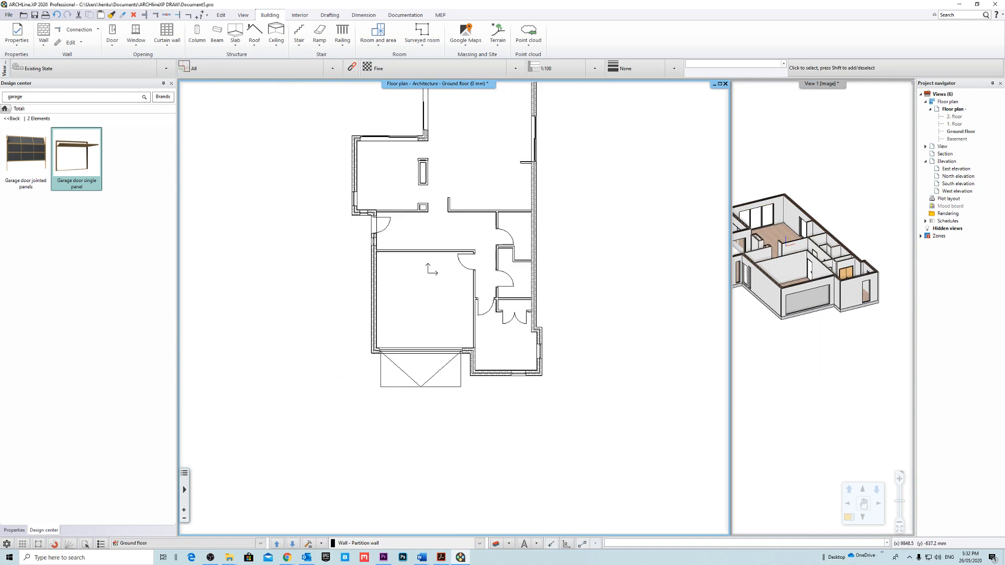
{"action": "scroll", "coordinate": [466, 343], "scroll_direction": "up", "scroll_amount": 5}
{"action": "scroll", "coordinate": [465, 338], "scroll_direction": "up", "scroll_amount": 4}
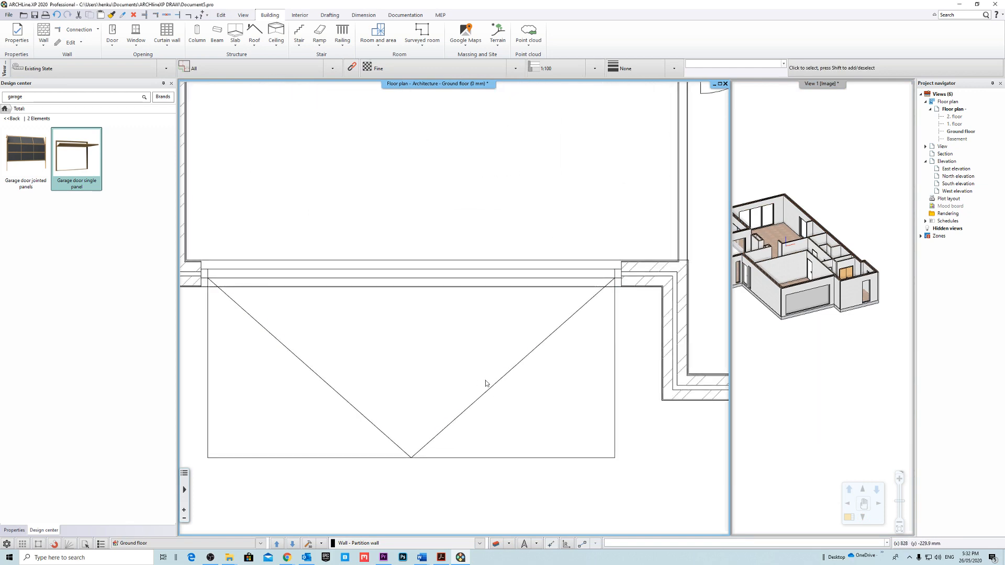
Select the garage door in the floor plan and review its properties.
{"action": "scroll", "coordinate": [504, 384], "scroll_direction": "down", "scroll_amount": 2}
{"action": "left_click", "coordinate": [486, 324]}
{"action": "middle_click_drag", "start_coordinate": [534, 283], "coordinate": [503, 310]}
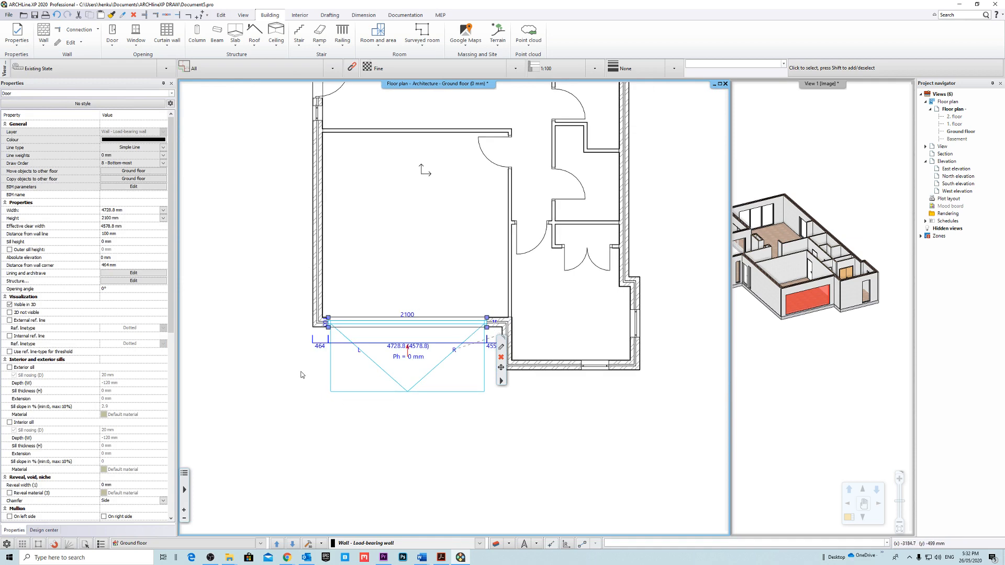
{"action": "scroll", "coordinate": [67, 420], "scroll_direction": "down", "scroll_amount": 5}
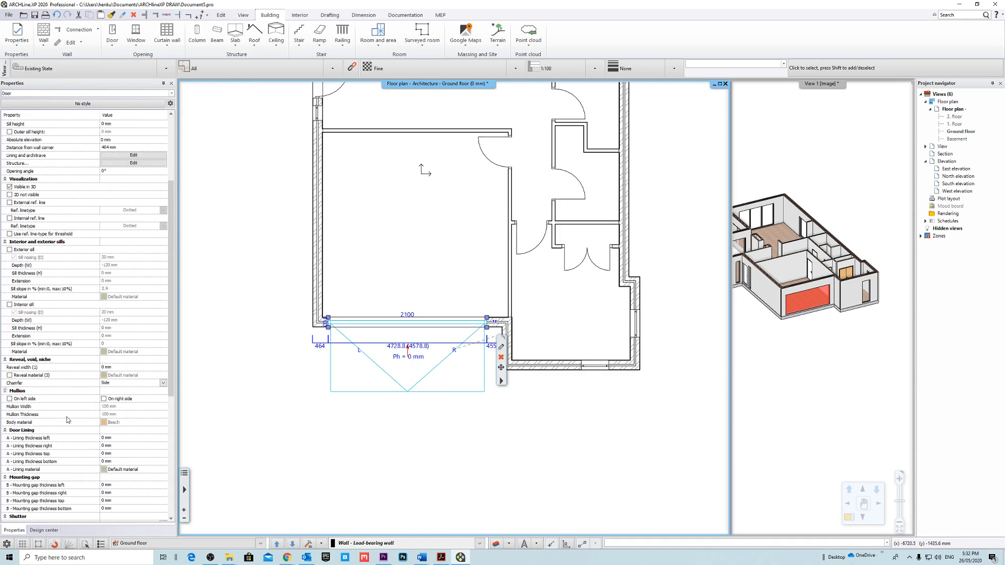
{"action": "scroll", "coordinate": [67, 419], "scroll_direction": "up", "scroll_amount": 5}
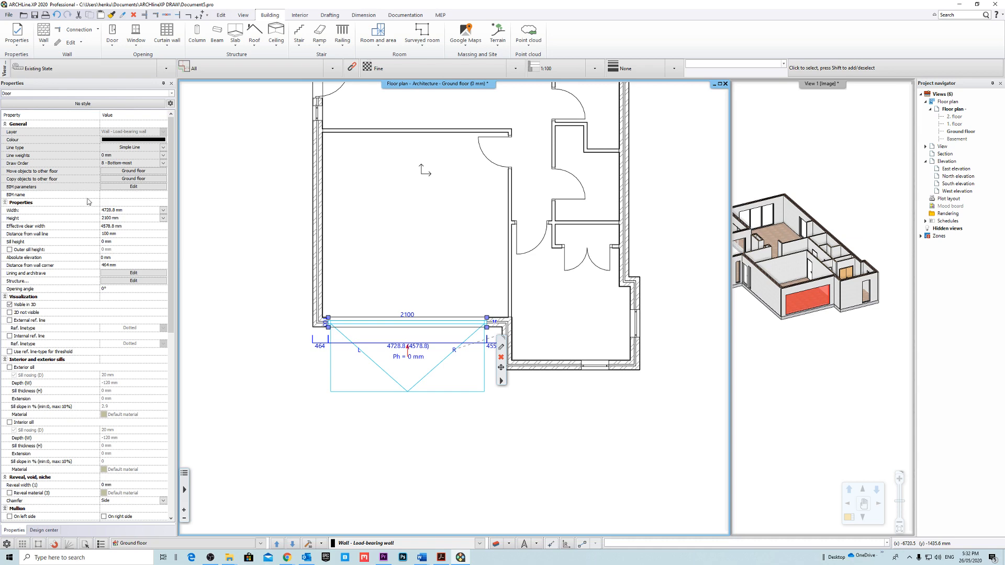
{"action": "middle_click_drag", "start_coordinate": [586, 374], "coordinate": [545, 391]}
{"action": "left_click", "coordinate": [570, 451]}
Examine the whole modelled ground floor plan without the reference drawing, including walls, doors and windows.
{"action": "middle_click_drag", "start_coordinate": [554, 239], "coordinate": [441, 350]}
{"action": "scroll", "coordinate": [449, 305], "scroll_direction": "down", "scroll_amount": 1}
{"action": "scroll", "coordinate": [525, 309], "scroll_direction": "down", "scroll_amount": 3}
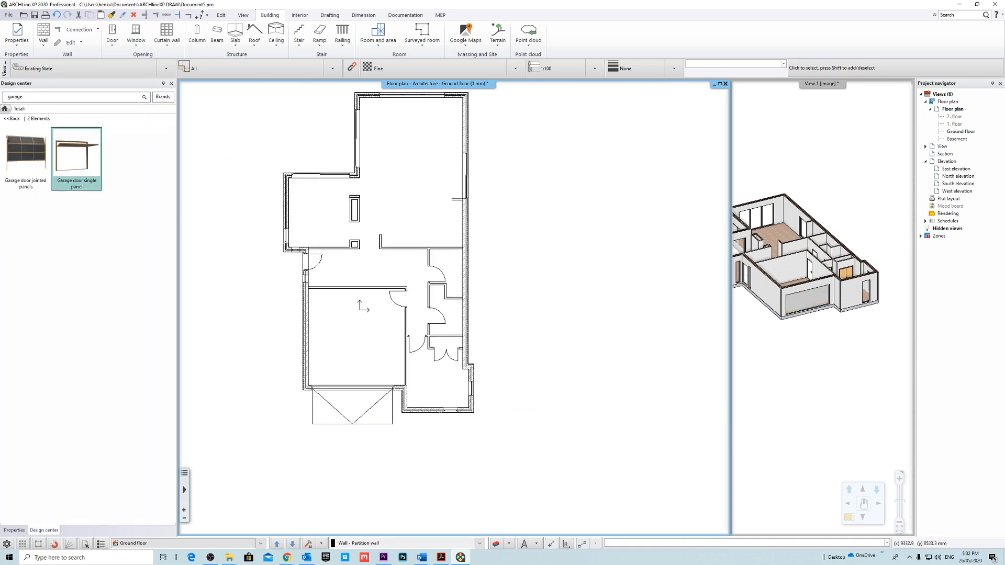
{"action": "middle_click_drag", "start_coordinate": [514, 255], "coordinate": [604, 333]}
{"action": "scroll", "coordinate": [579, 322], "scroll_direction": "down", "scroll_amount": 1}
{"action": "scroll", "coordinate": [514, 421], "scroll_direction": "up", "scroll_amount": 1}
{"action": "middle_click_drag", "start_coordinate": [527, 320], "coordinate": [533, 329]}
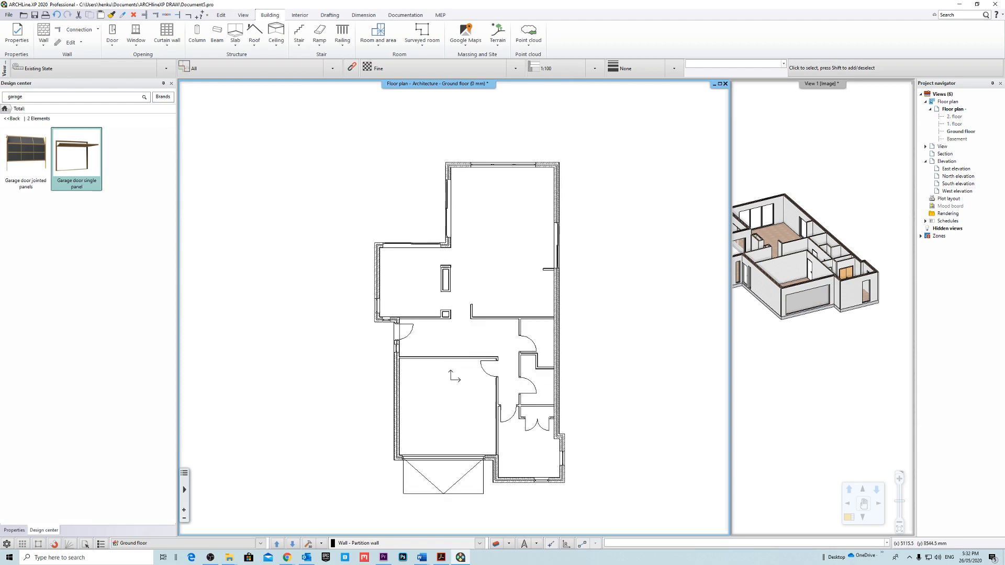
{"action": "middle_click_drag", "start_coordinate": [551, 368], "coordinate": [511, 370]}
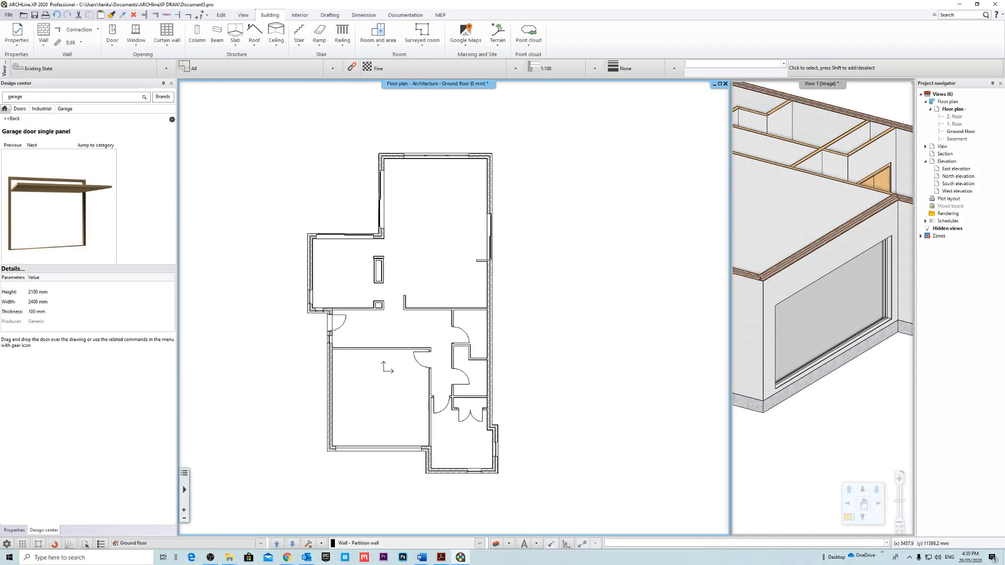
{"action": "scroll", "coordinate": [407, 285], "scroll_direction": "up", "scroll_amount": 4}
{"action": "middle_click_drag", "start_coordinate": [428, 296], "coordinate": [408, 214]}
{"action": "scroll", "coordinate": [411, 227], "scroll_direction": "down", "scroll_amount": 3}
{"action": "middle_click_drag", "start_coordinate": [505, 203], "coordinate": [503, 265]}
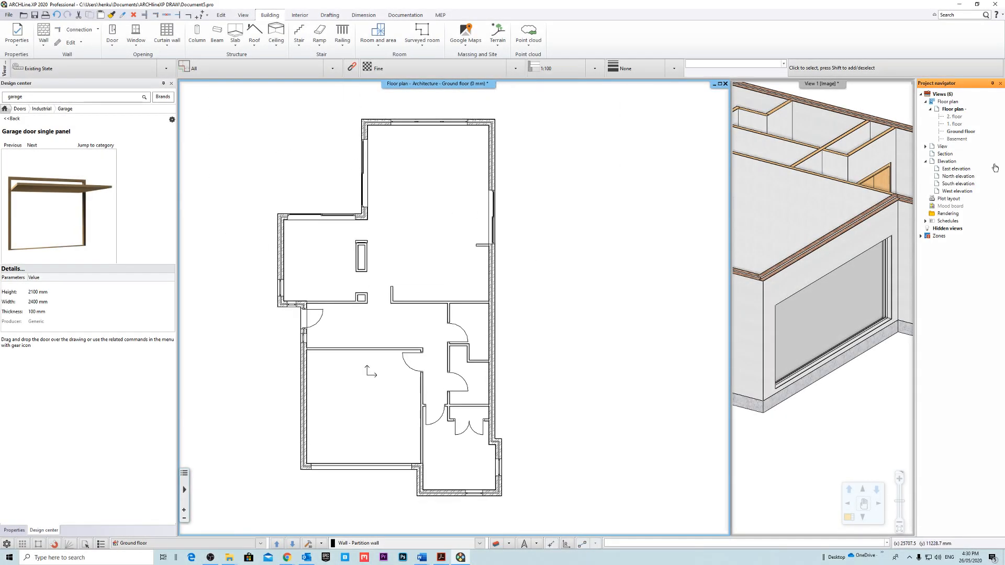
Swap the two views so that the 3D view of the house fills the main drawing window.
{"action": "right_click", "coordinate": [820, 85]}
{"action": "left_click", "coordinate": [842, 92]}
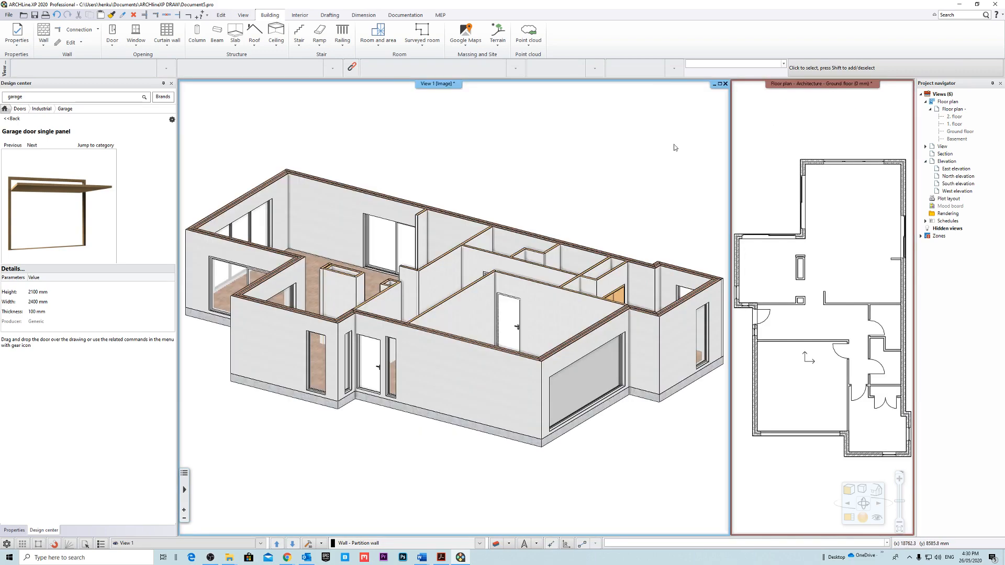
{"action": "scroll", "coordinate": [563, 214], "scroll_direction": "up", "scroll_amount": 3}
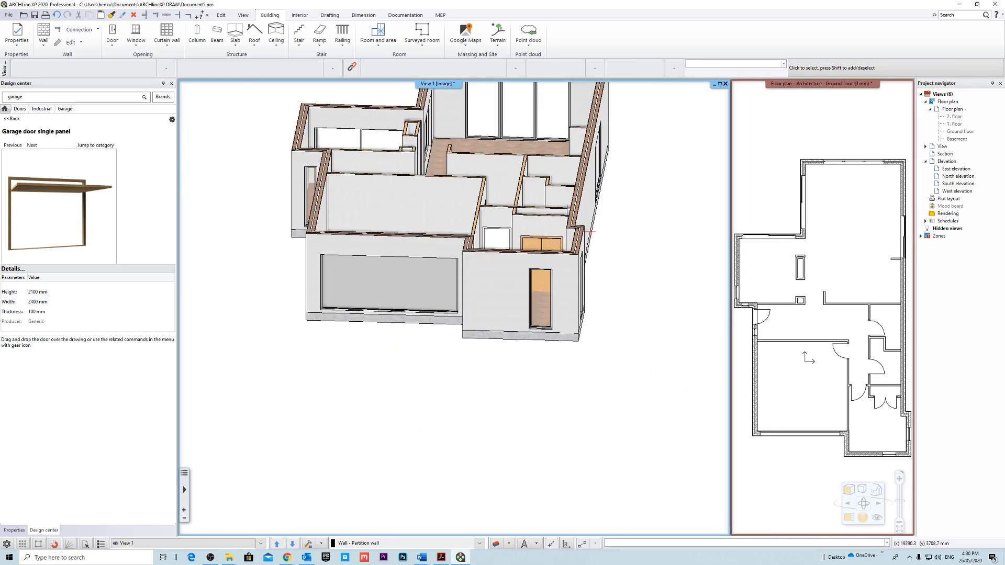
{"action": "scroll", "coordinate": [487, 223], "scroll_direction": "up", "scroll_amount": 3}
{"action": "right_click_drag", "start_coordinate": [485, 221], "coordinate": [540, 269]}
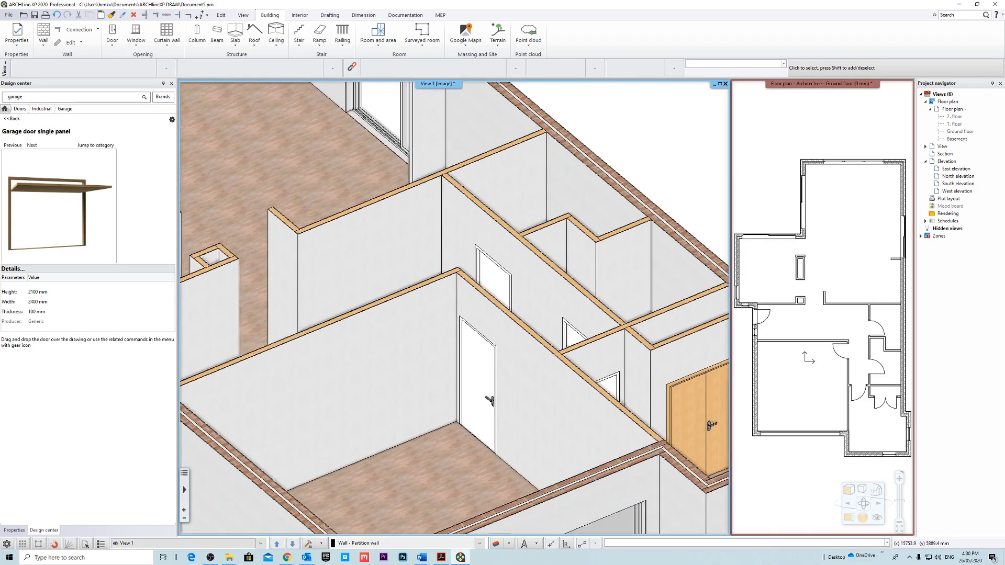
Inspect the double door in Bed 1 and the complete ground floor model in 3D from several directions.
{"action": "scroll", "coordinate": [542, 272], "scroll_direction": "down", "scroll_amount": 2}
{"action": "scroll", "coordinate": [585, 363], "scroll_direction": "up", "scroll_amount": 3}
{"action": "left_click", "coordinate": [460, 273]}
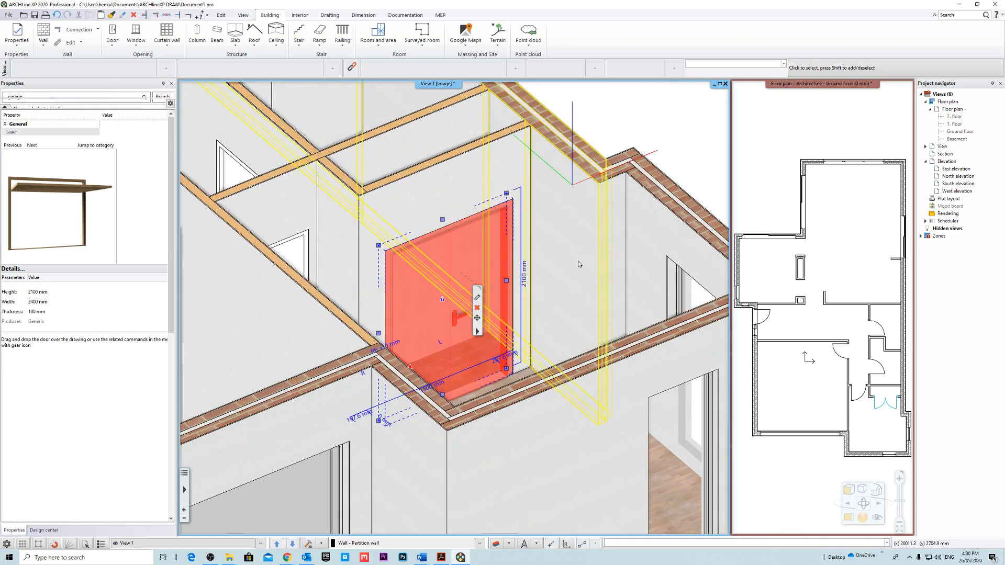
{"action": "left_click", "coordinate": [647, 147]}
{"action": "scroll", "coordinate": [453, 296], "scroll_direction": "down", "scroll_amount": 5}
{"action": "middle_click_drag", "start_coordinate": [435, 286], "coordinate": [583, 274]}
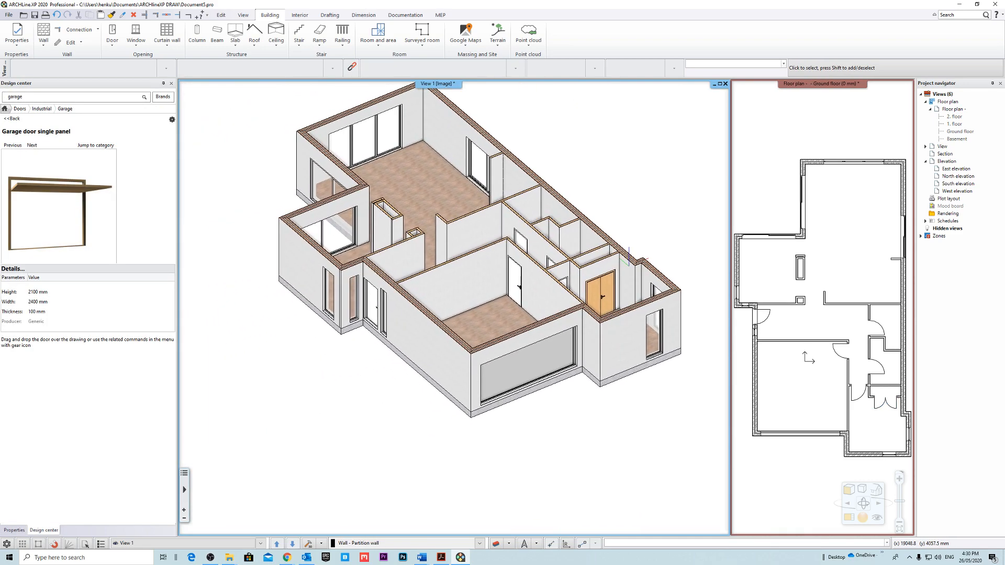
{"action": "right_click_drag", "start_coordinate": [471, 283], "coordinate": [521, 242]}
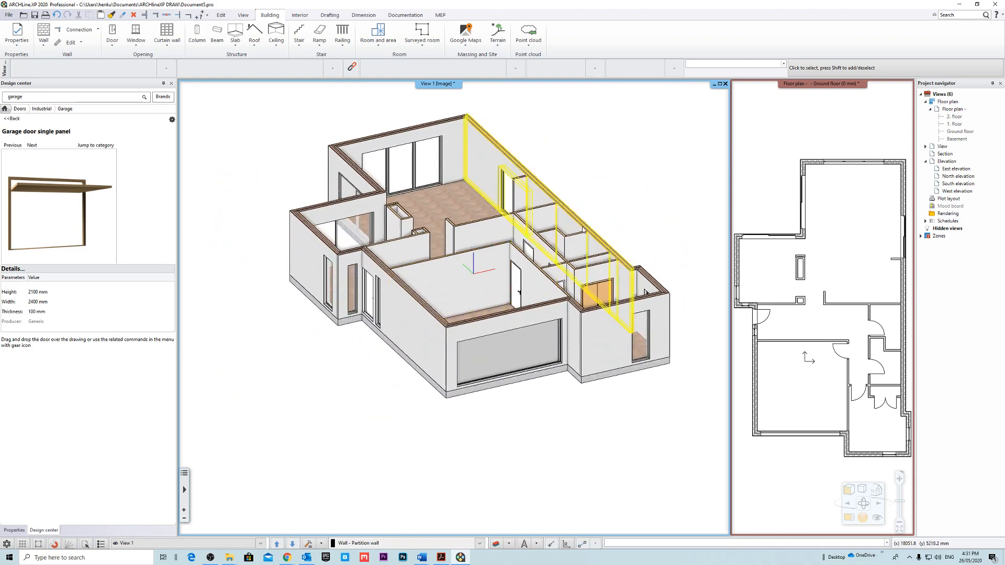
{"action": "middle_click_drag", "start_coordinate": [522, 238], "coordinate": [497, 303]}
{"action": "right_click_drag", "start_coordinate": [454, 293], "coordinate": [403, 275]}
{"action": "middle_click_drag", "start_coordinate": [502, 273], "coordinate": [453, 285]}
{"action": "right_click_drag", "start_coordinate": [454, 285], "coordinate": [496, 289]}
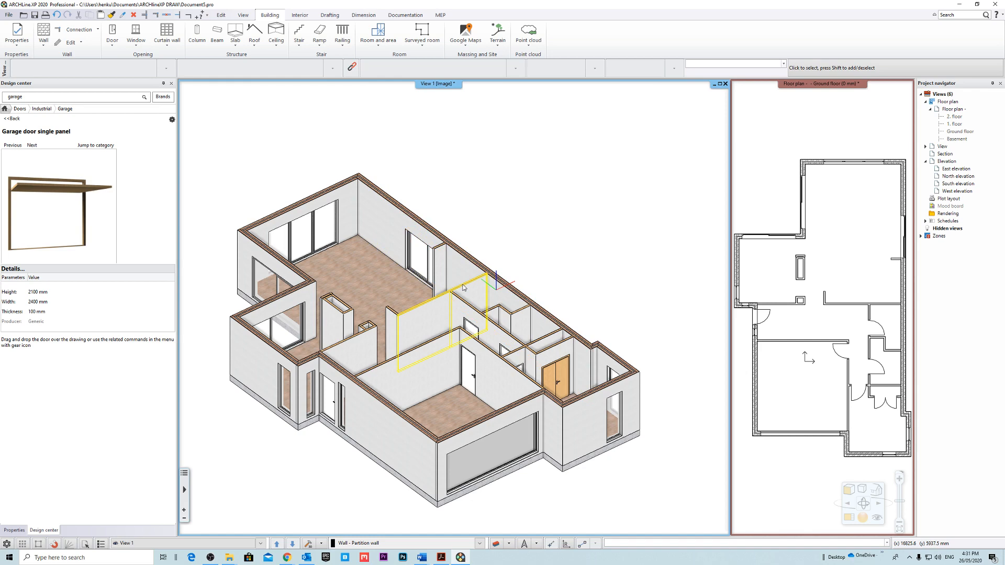
{"action": "right_click_drag", "start_coordinate": [463, 286], "coordinate": [487, 336]}
{"action": "scroll", "coordinate": [455, 343], "scroll_direction": "up", "scroll_amount": 2}
{"action": "scroll", "coordinate": [487, 335], "scroll_direction": "down", "scroll_amount": 4}
{"action": "right_click_drag", "start_coordinate": [509, 292], "coordinate": [508, 314]}
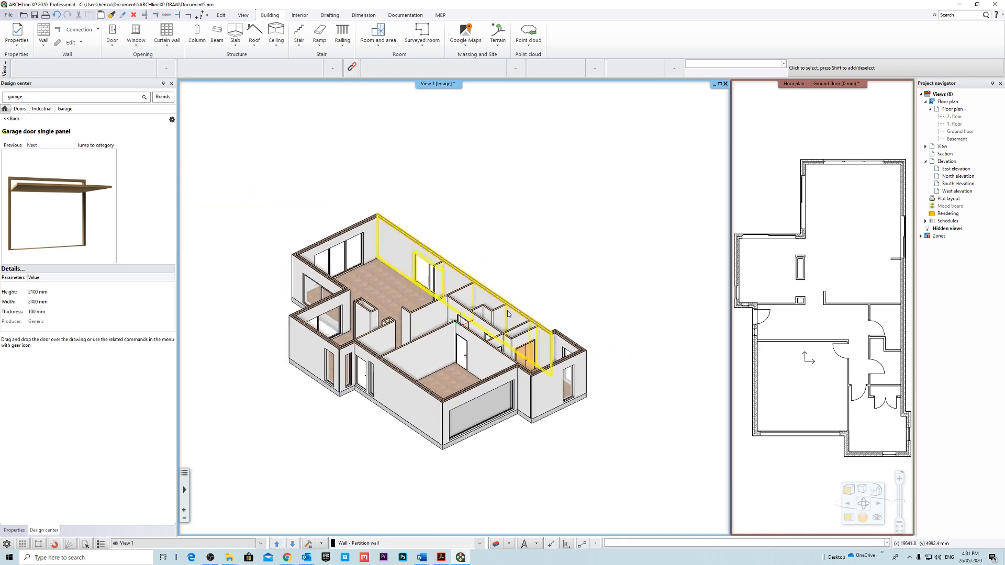